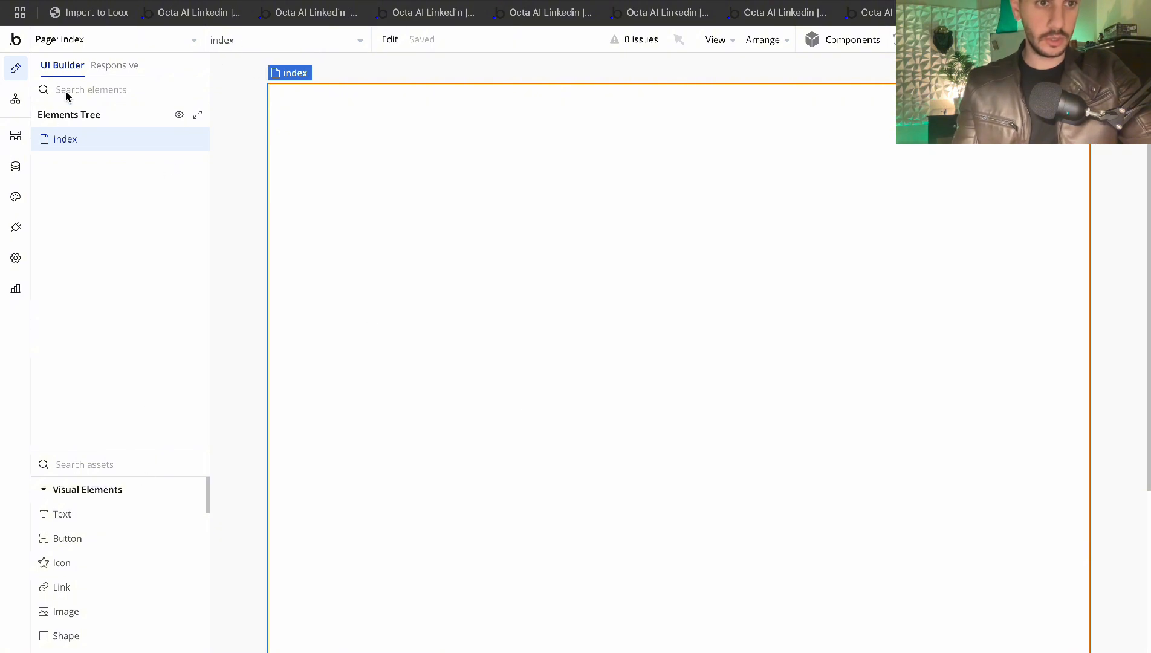
# Give the index page a fixed size of 350 px wide by 600 px tall
pyautogui.doubleClick(324, 119)
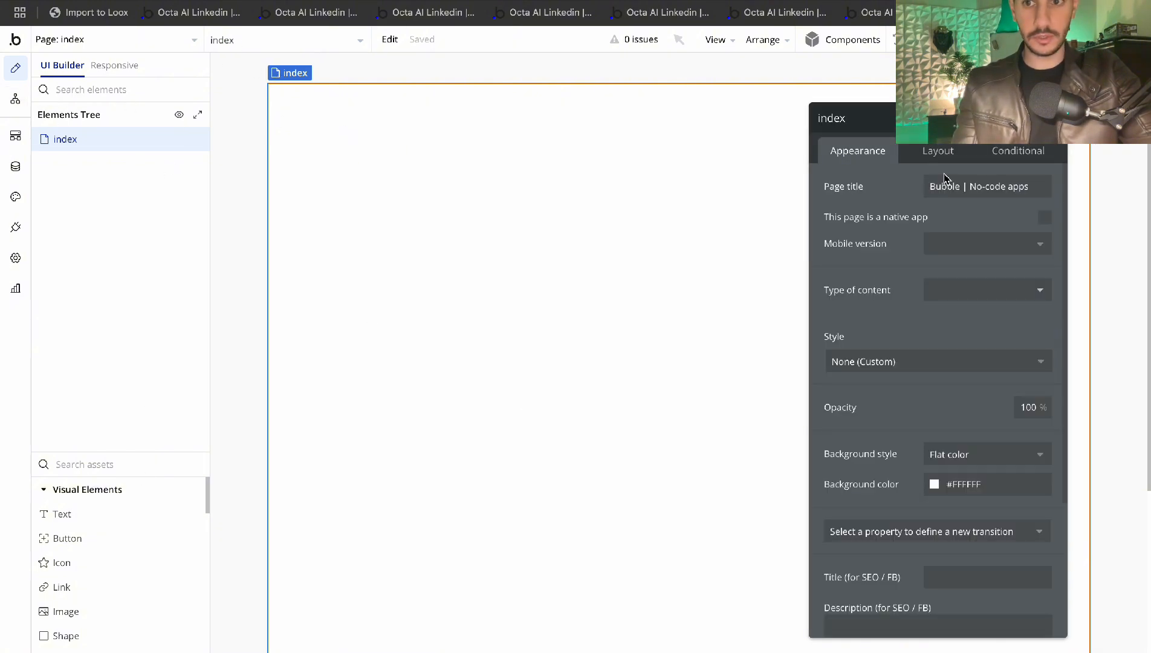
pyautogui.click(1053, 118)
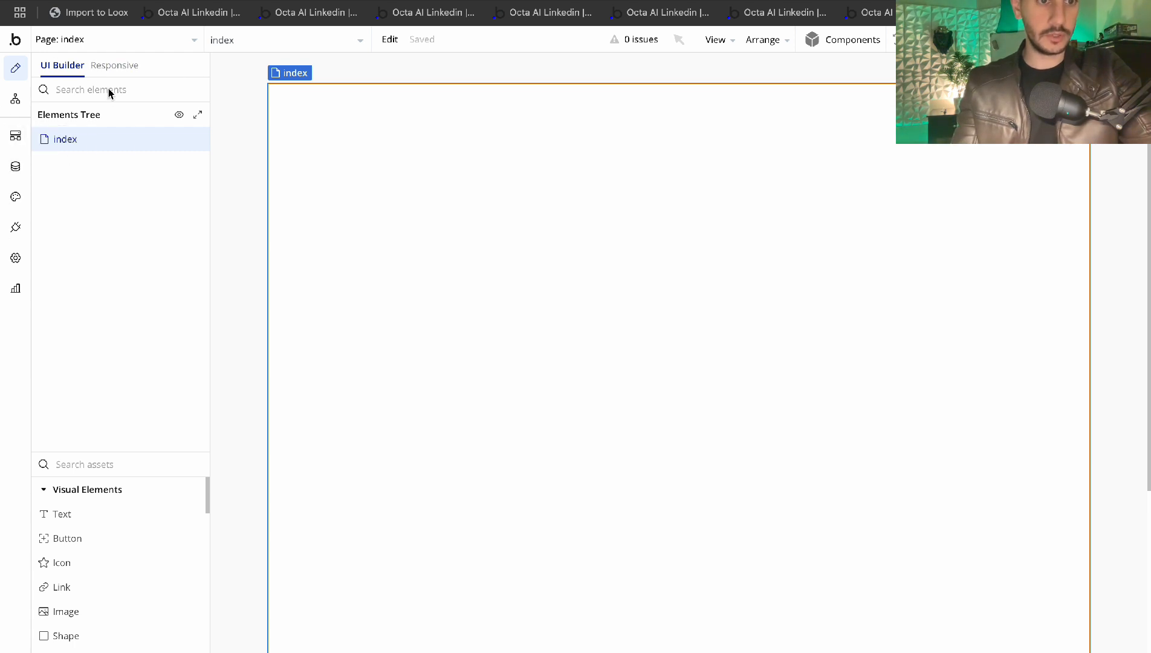
pyautogui.click(72, 140)
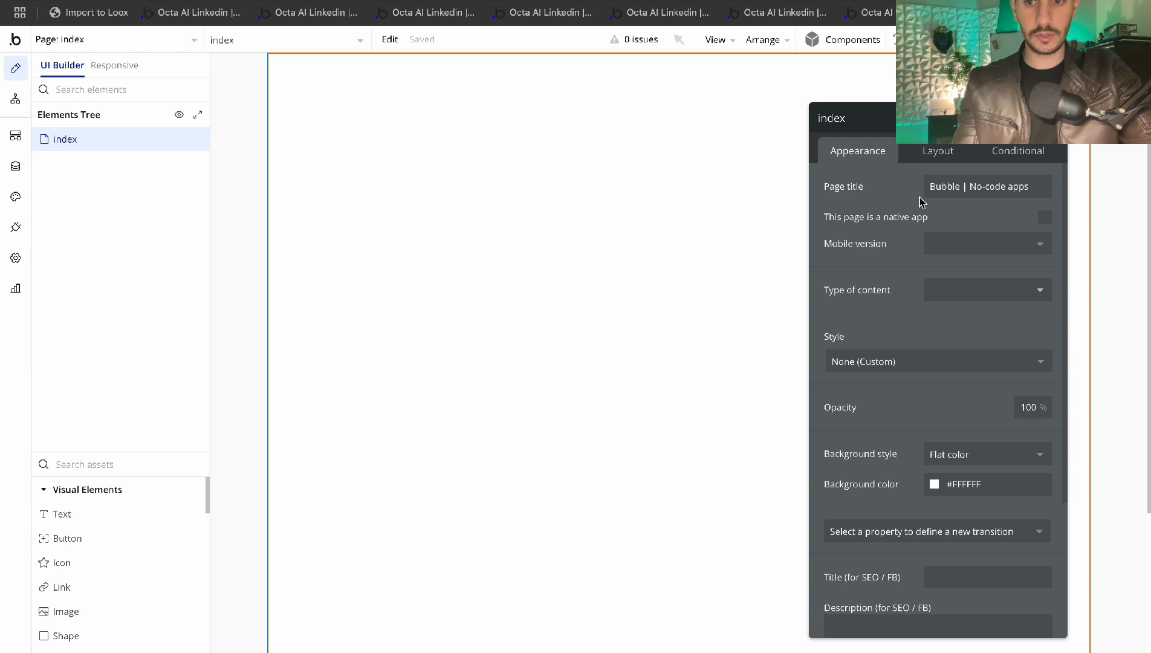
pyautogui.moveTo(922, 197); pyautogui.dragTo(700, 161)
pyautogui.click(717, 114)
pyautogui.doubleClick(656, 199)
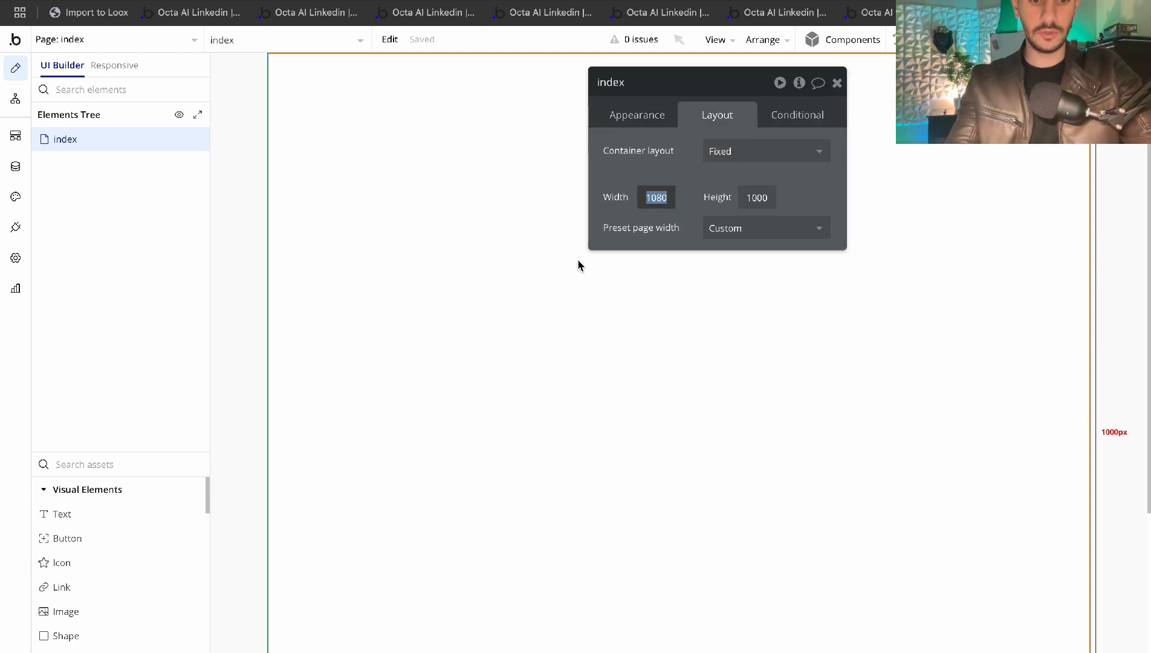
pyautogui.write('350')
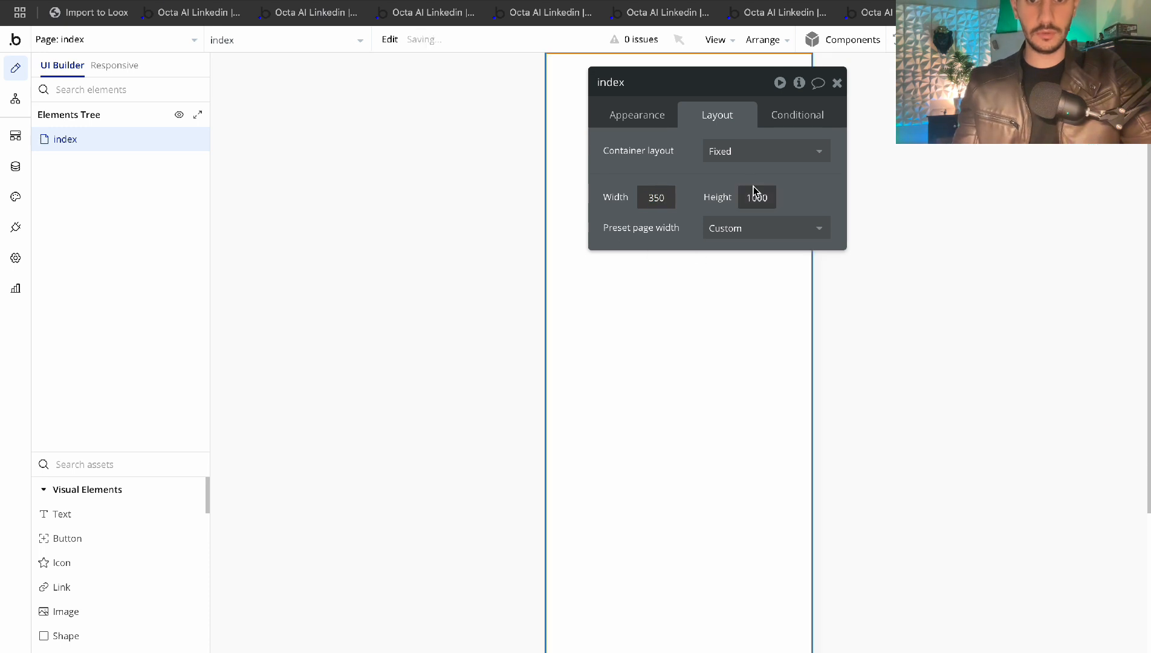
pyautogui.doubleClick(755, 193)
pyautogui.write('600')
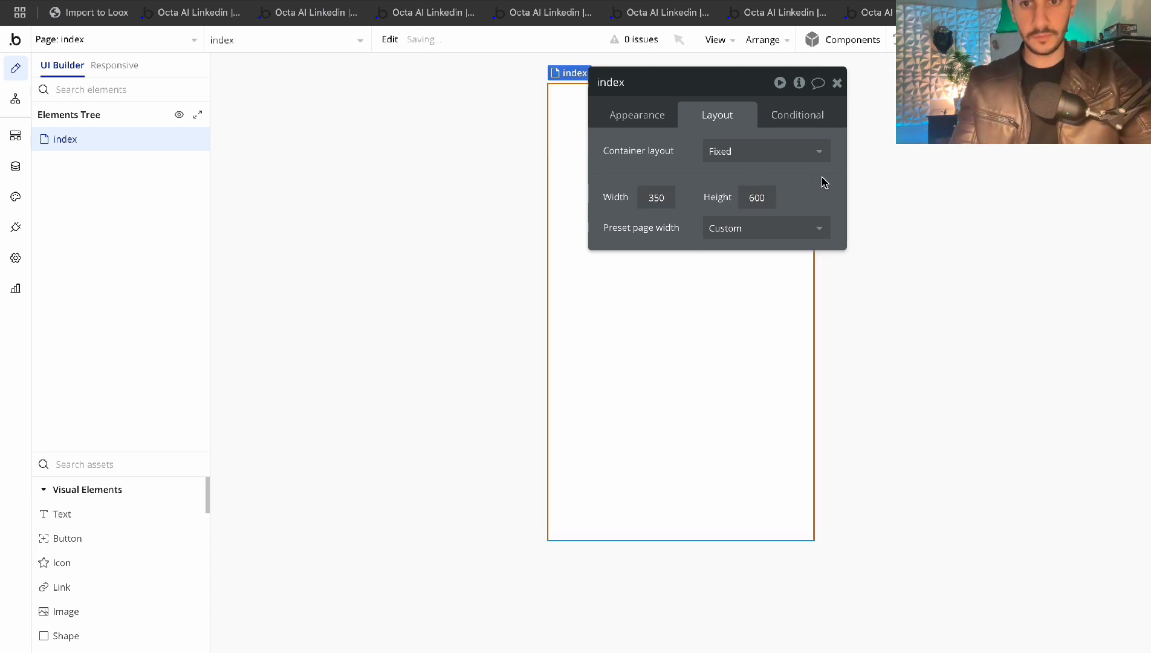
pyautogui.click(836, 82)
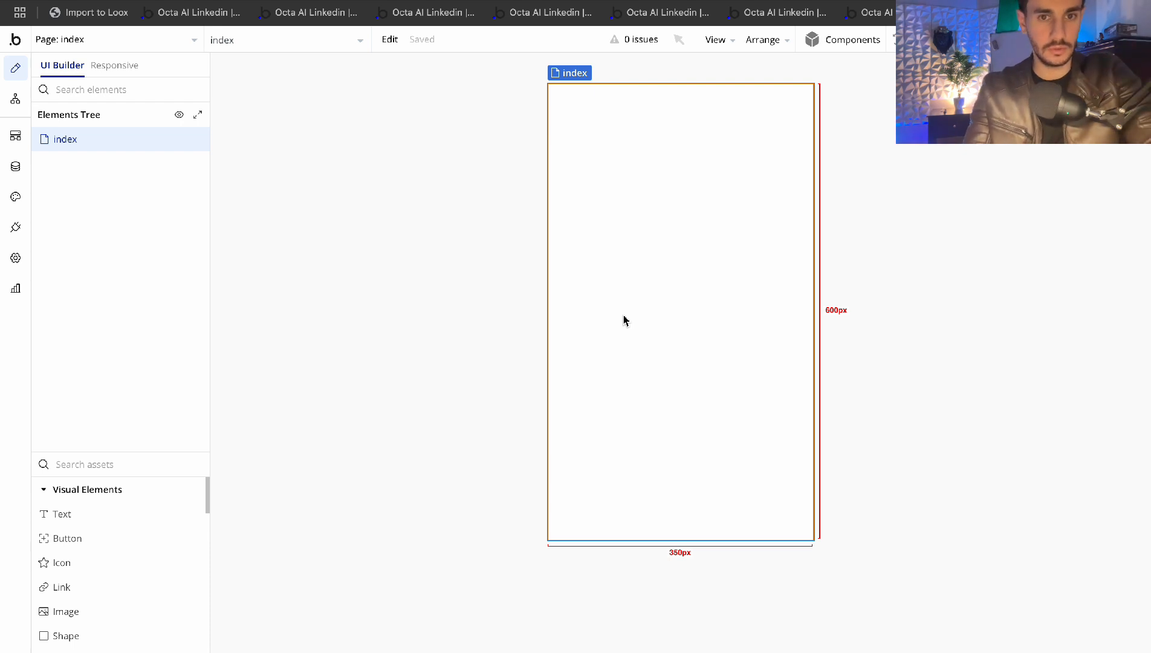
pyautogui.click(130, 470)
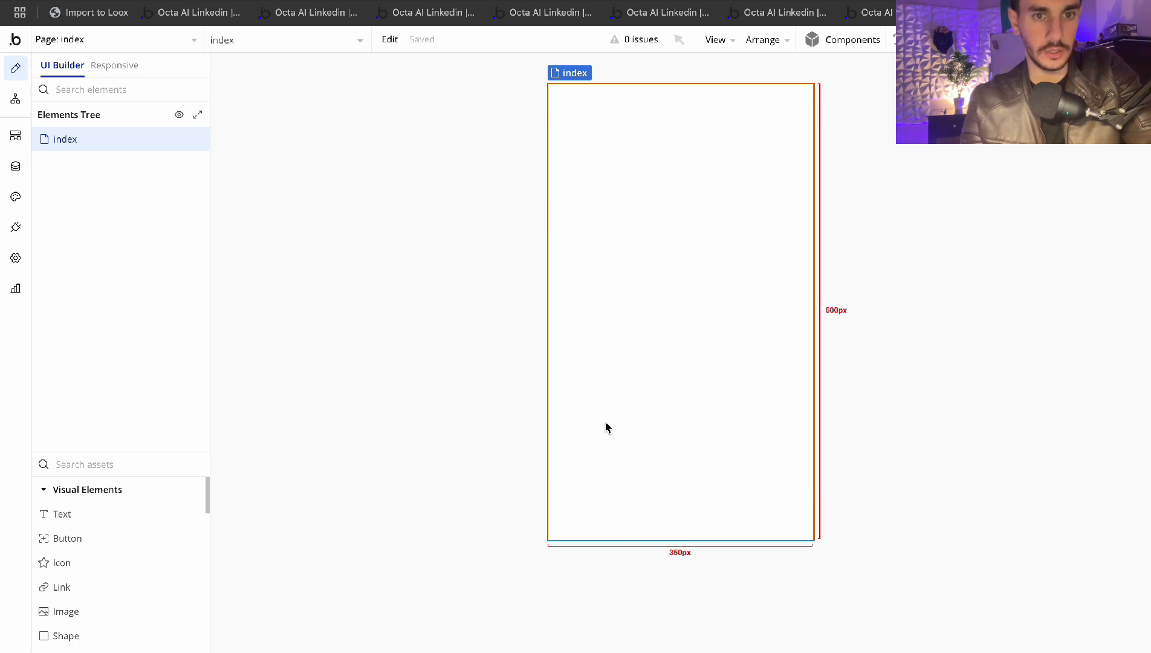
pyautogui.click(47, 515)
# Add a Text element and set the page's container layout to Column
pyautogui.click(568, 130)
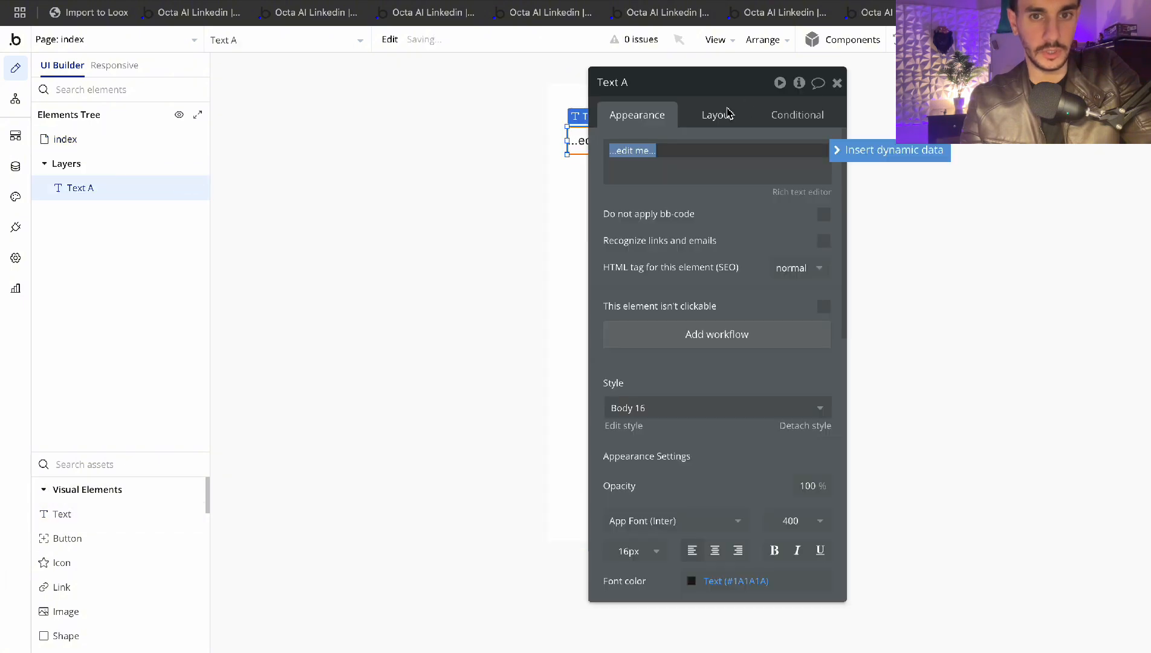
pyautogui.click(567, 91)
pyautogui.moveTo(705, 111); pyautogui.dragTo(255, 111)
pyautogui.click(255, 113)
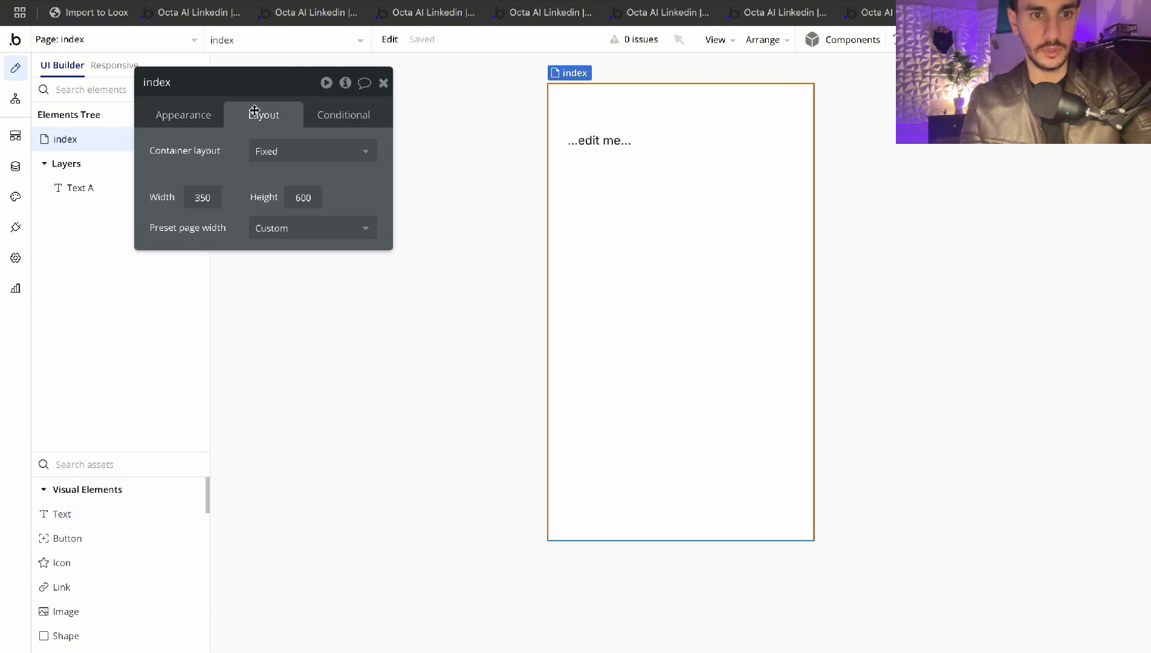
pyautogui.click(296, 152)
pyautogui.click(285, 196)
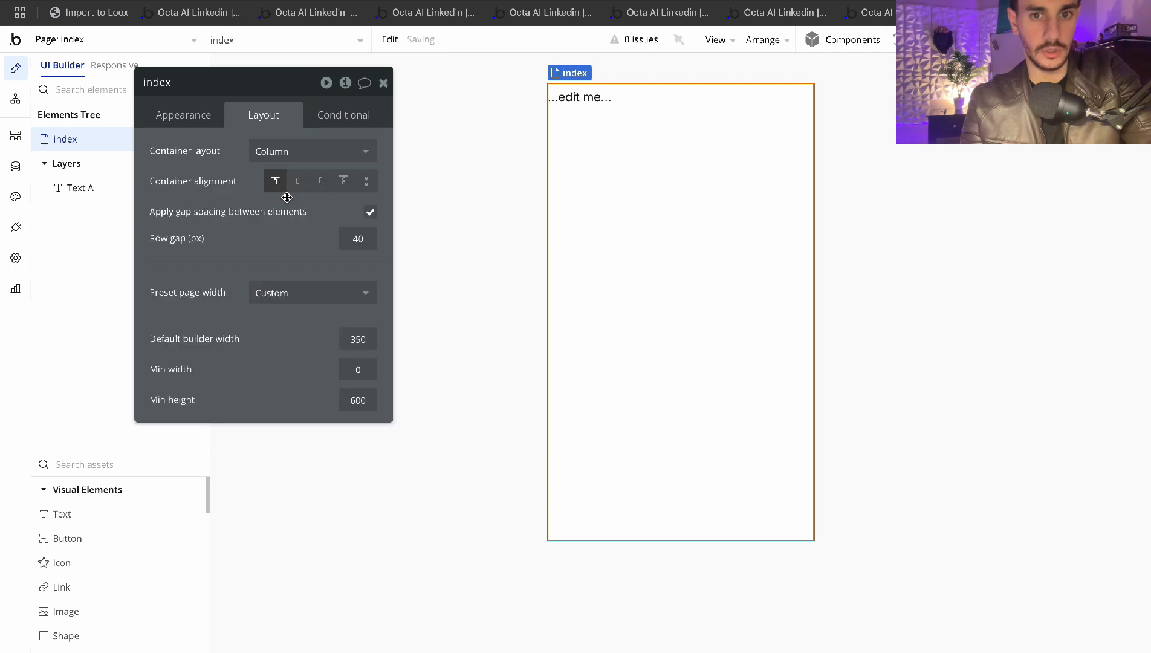
# Centre the text, change it to 'Chat Widget', and wrap it in a new Group A
pyautogui.click(574, 98)
pyautogui.click(343, 234)
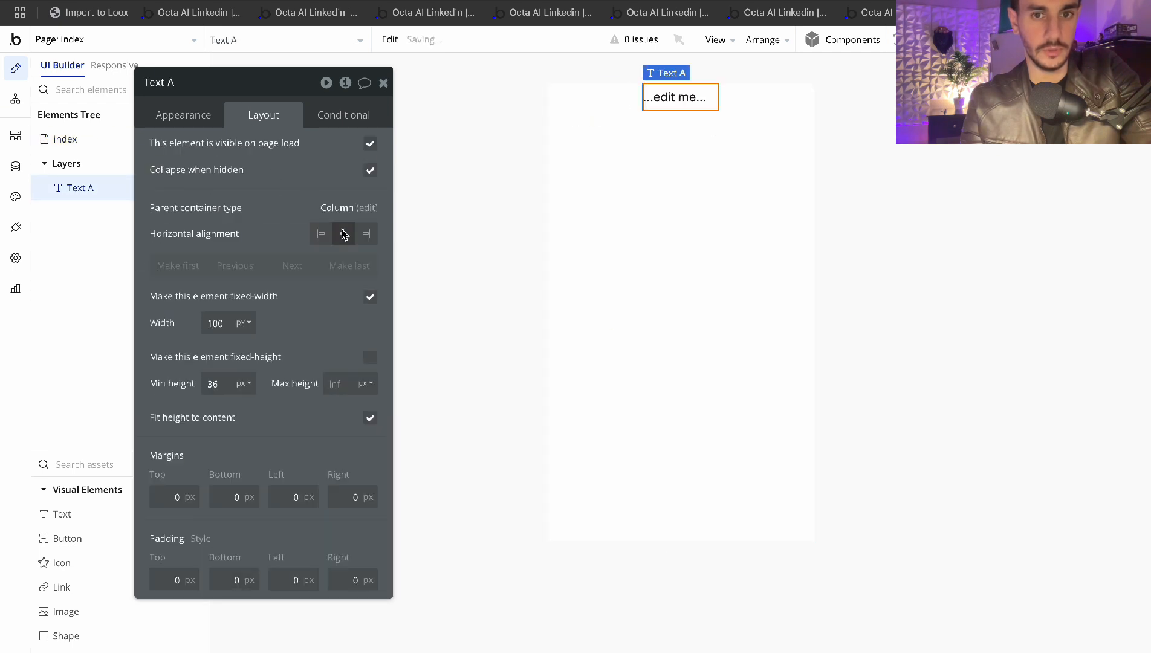
pyautogui.doubleClick(680, 104)
pyautogui.click(220, 151)
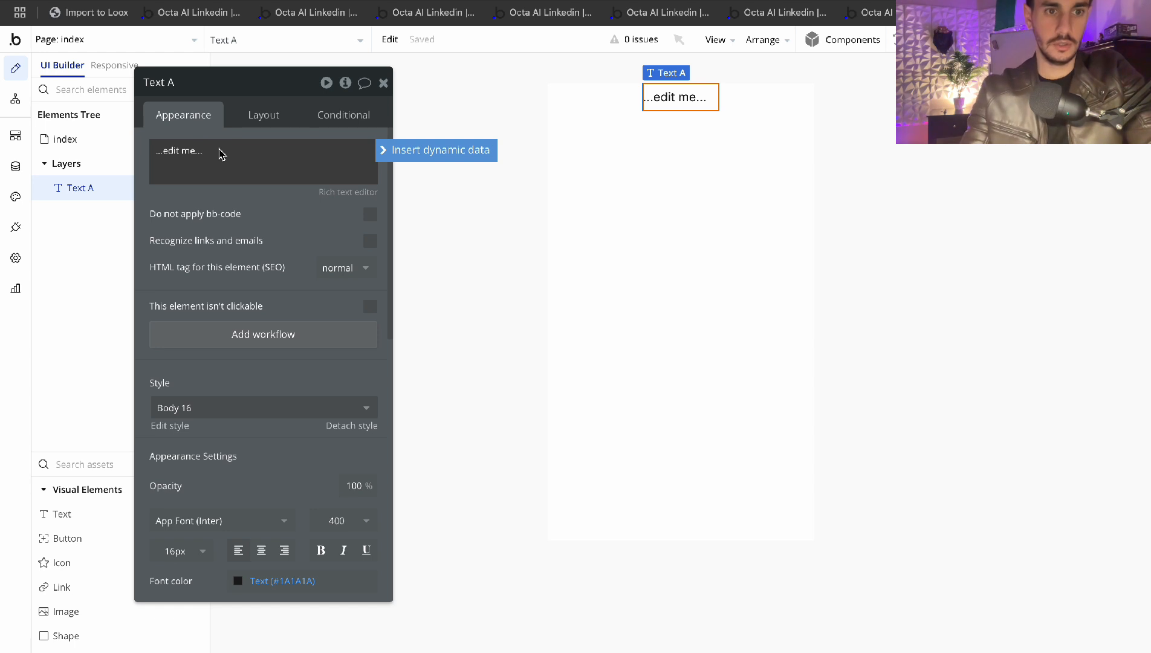
pyautogui.hotkey('ctrl', 'a')
pyautogui.write('c')
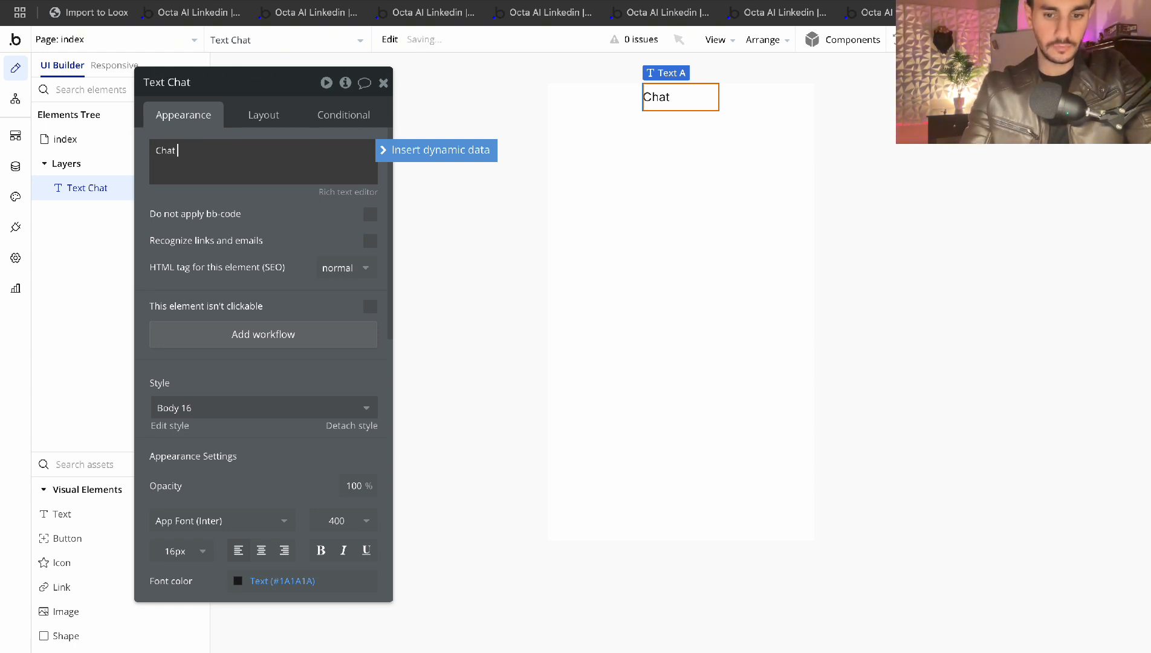
pyautogui.write('hat Widt')
pyautogui.press('BackSpace')
pyautogui.write('get')
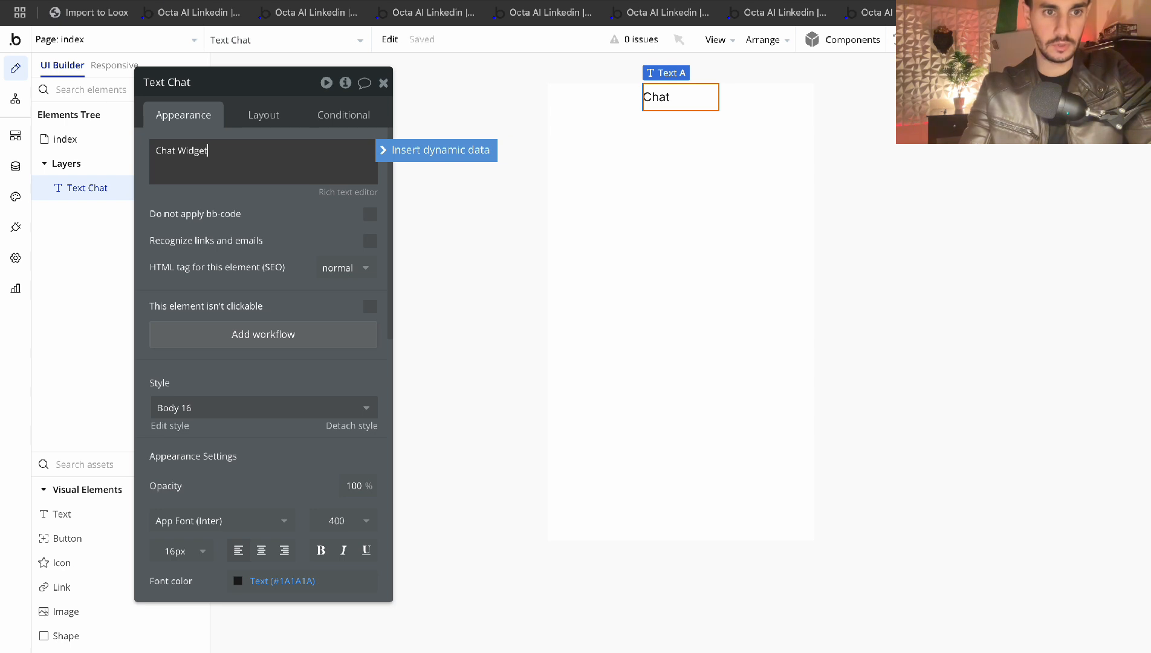
pyautogui.click(191, 194)
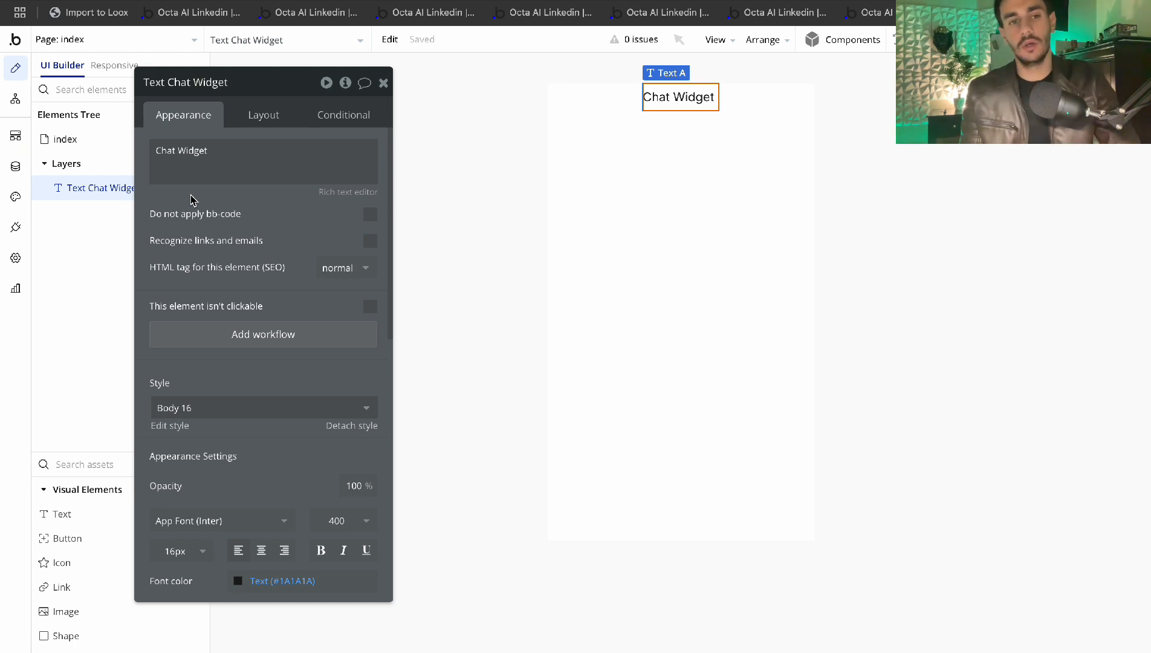
pyautogui.hotkey('ctrl', 'g')
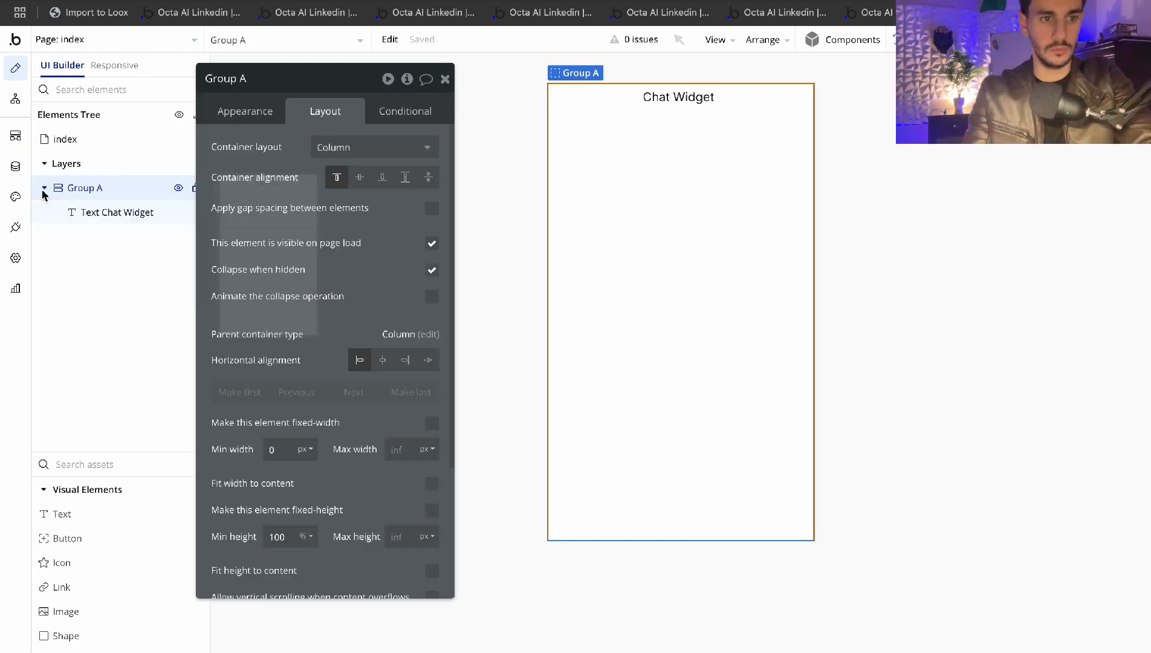
# Add a plain Group element inside Group A below the heading
pyautogui.click(446, 78)
pyautogui.click(121, 212)
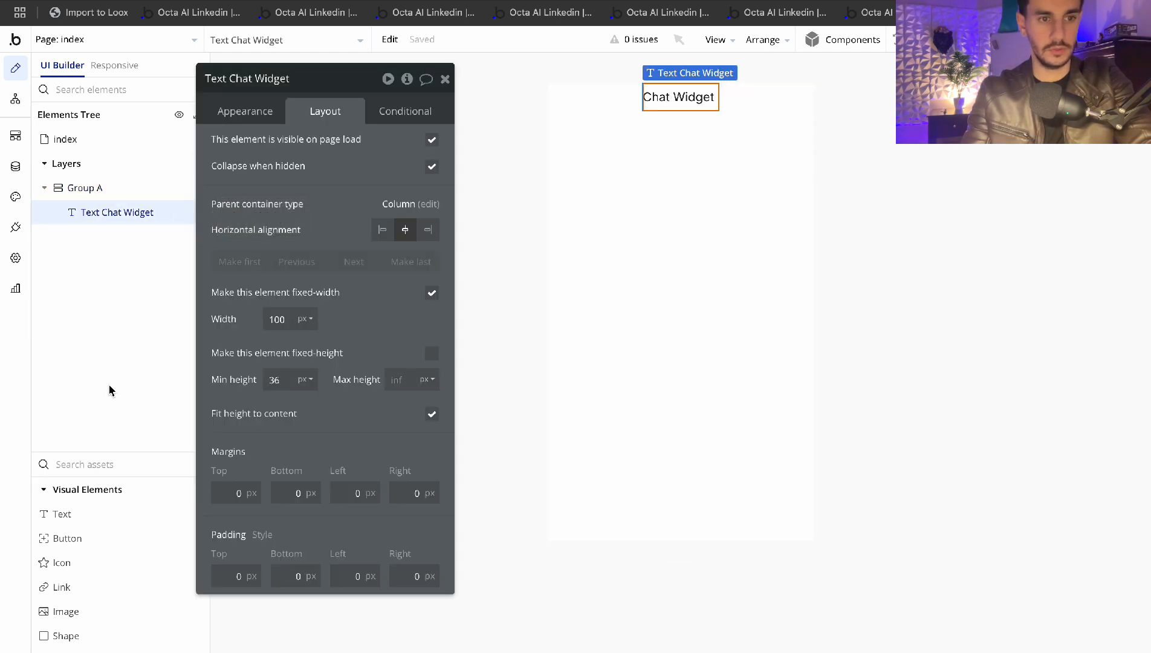
pyautogui.click(100, 462)
pyautogui.write('gro')
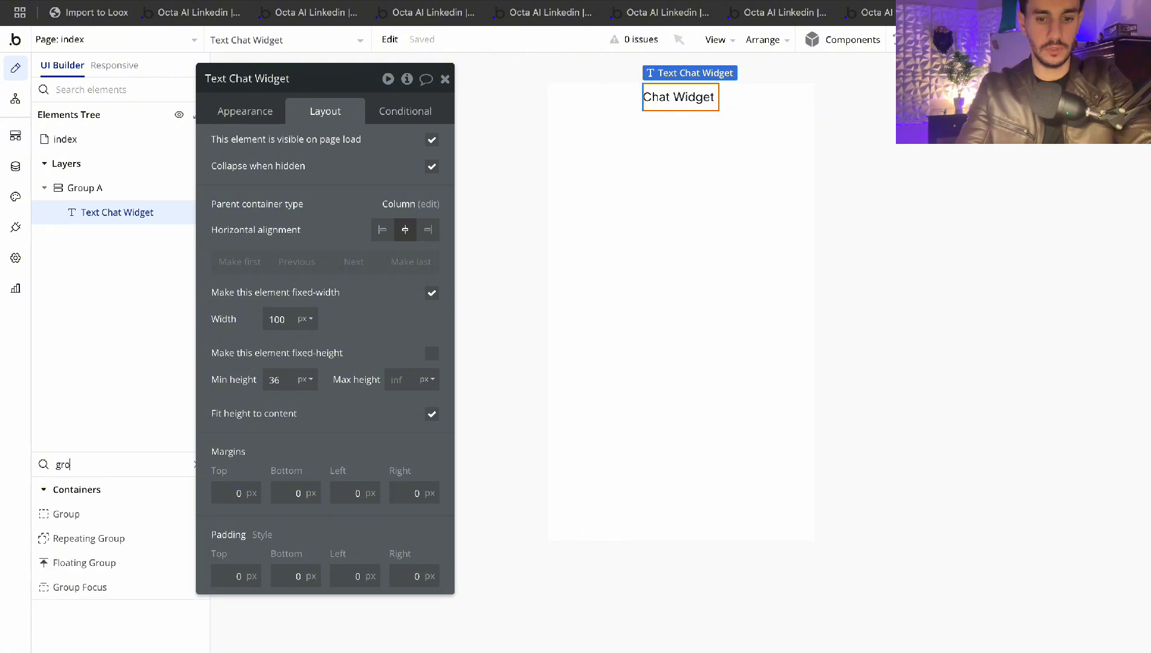
pyautogui.write('up')
pyautogui.click(62, 514)
pyautogui.click(629, 444)
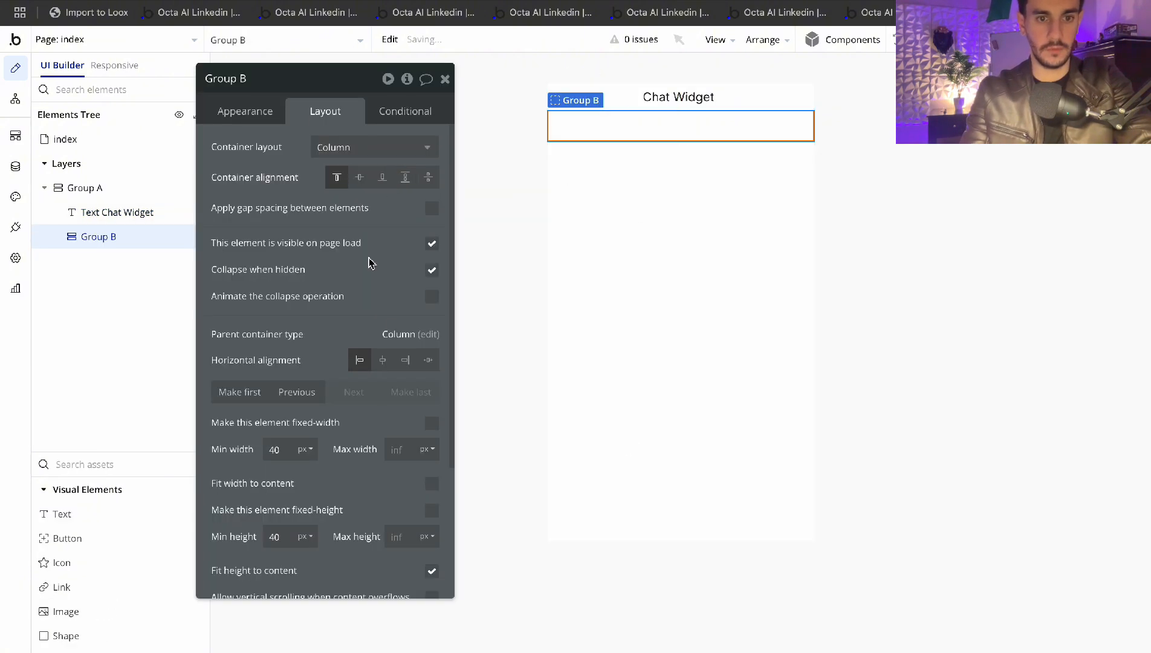
# Set Group A's vertical alignment to spread its contents apart
pyautogui.click(604, 214)
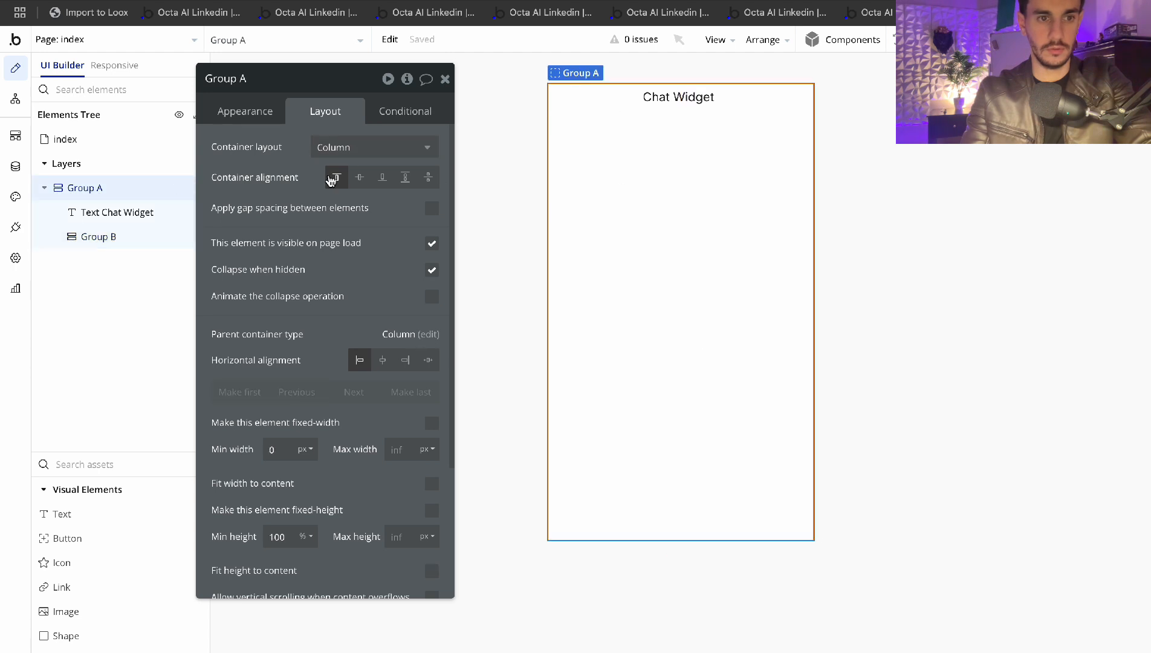
pyautogui.click(405, 177)
pyautogui.click(382, 177)
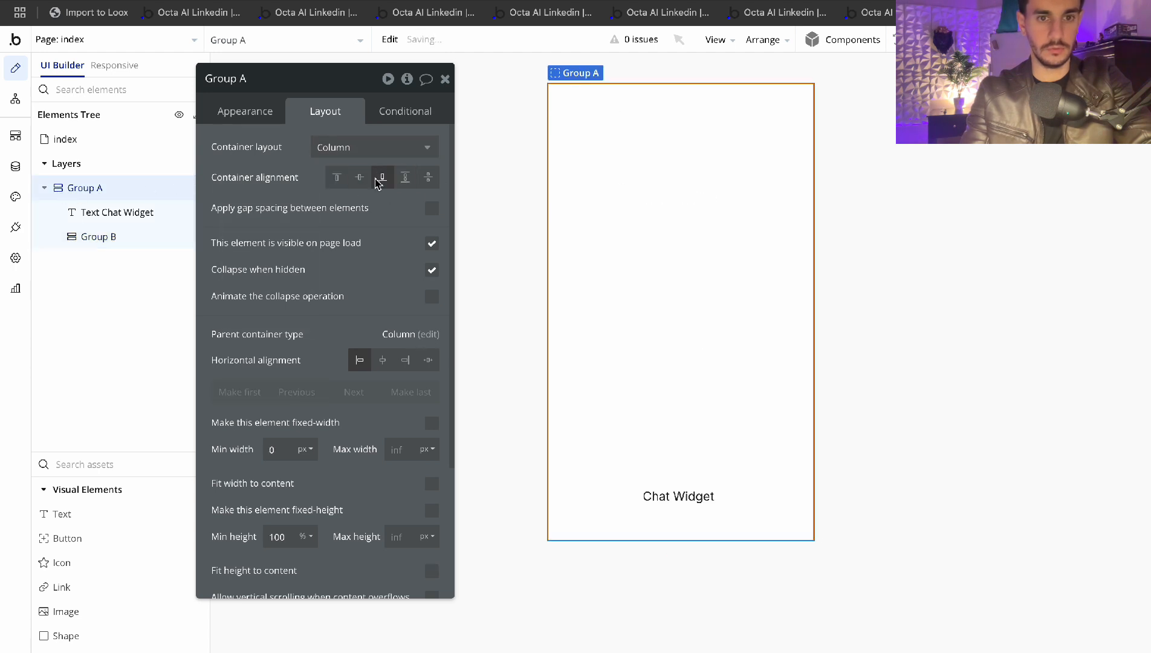
pyautogui.click(428, 177)
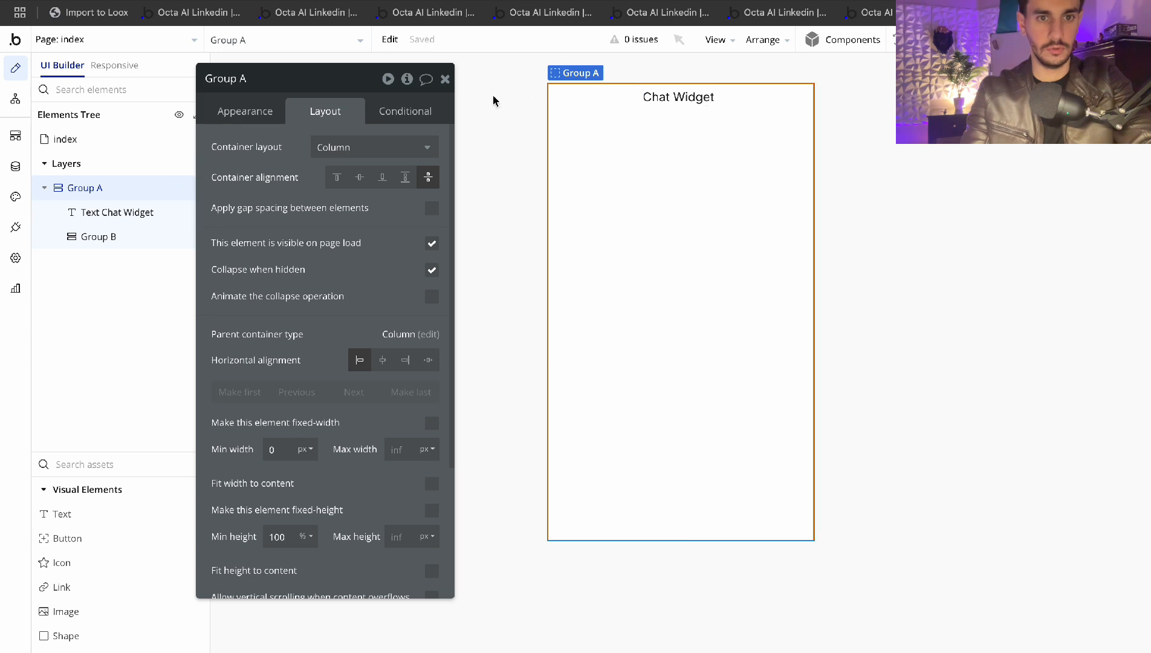
pyautogui.click(445, 80)
# Insert another group, Group C, into Group A above Group B
pyautogui.doubleClick(629, 527)
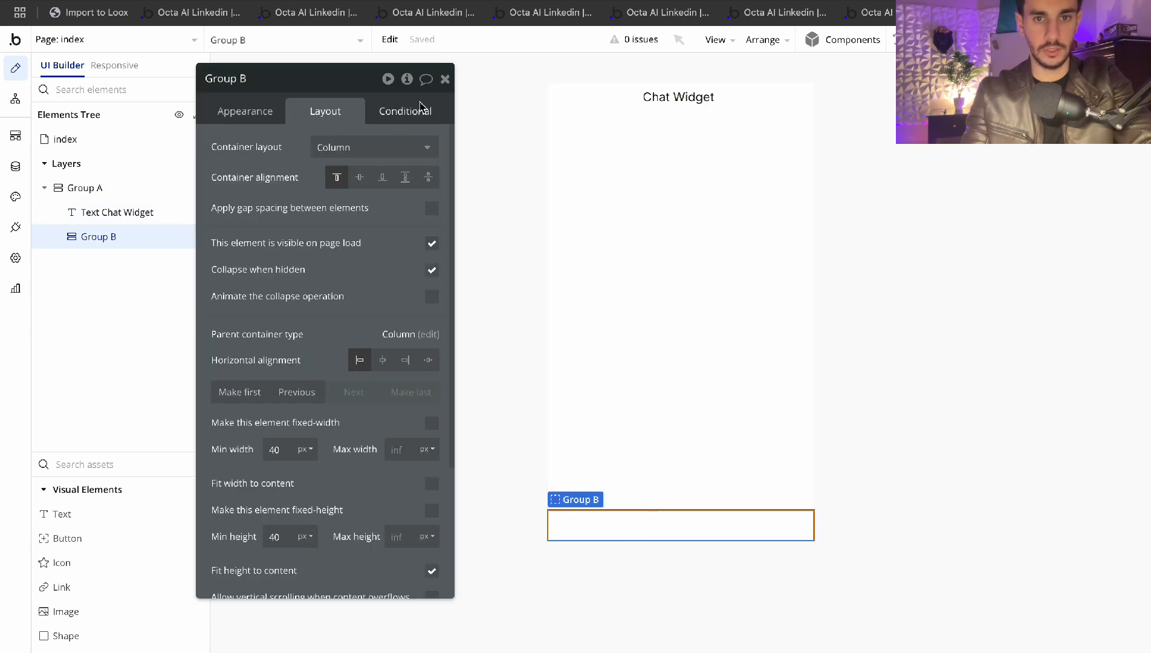
pyautogui.click(446, 80)
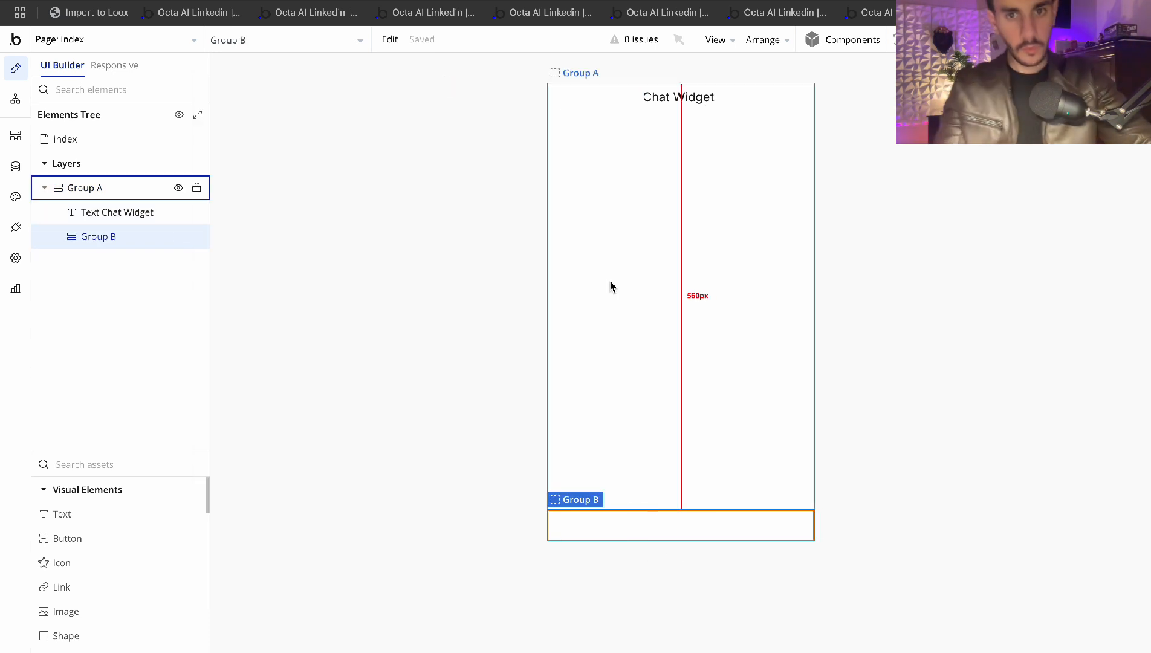
pyautogui.click(102, 461)
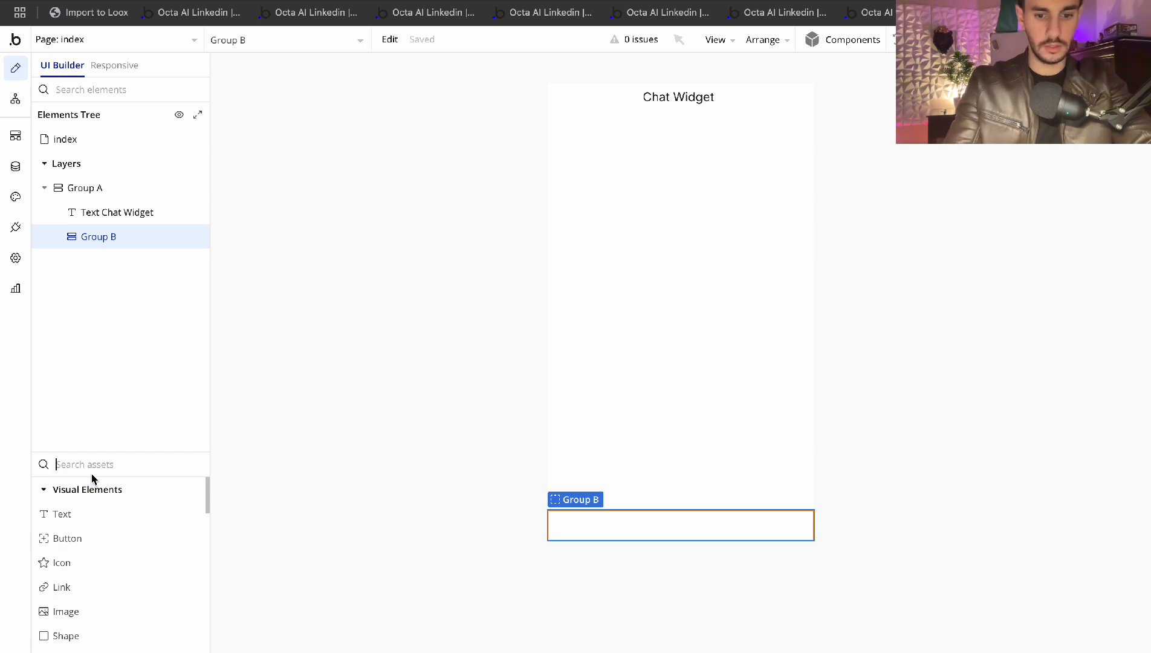
pyautogui.write('group')
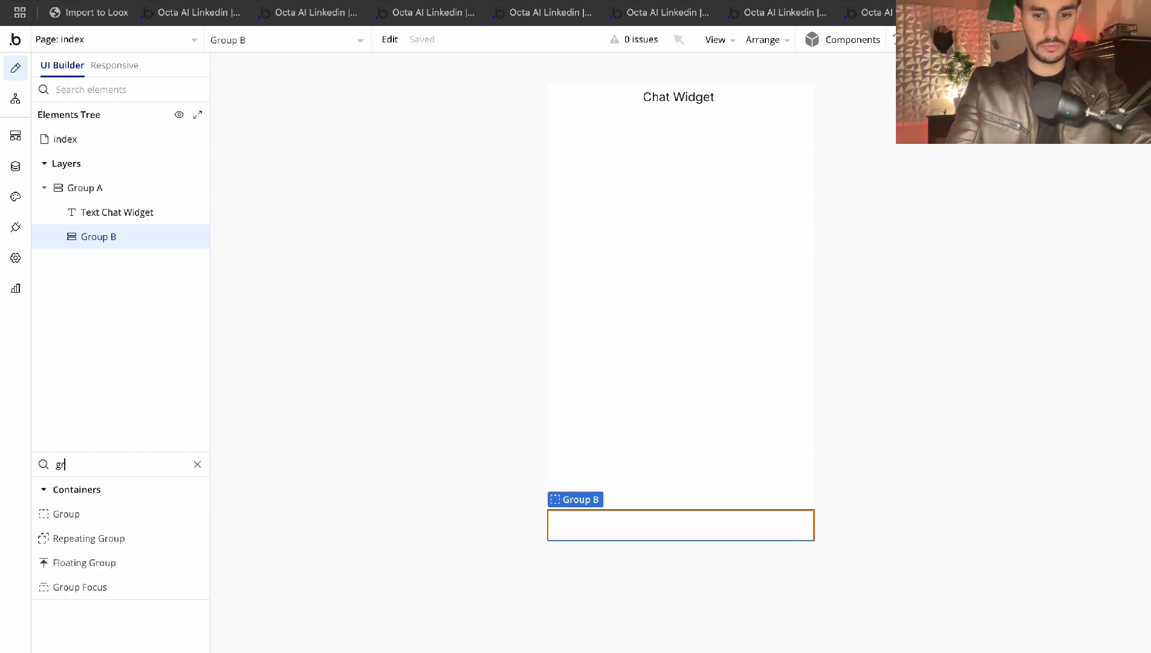
pyautogui.moveTo(88, 509); pyautogui.dragTo(681, 275)
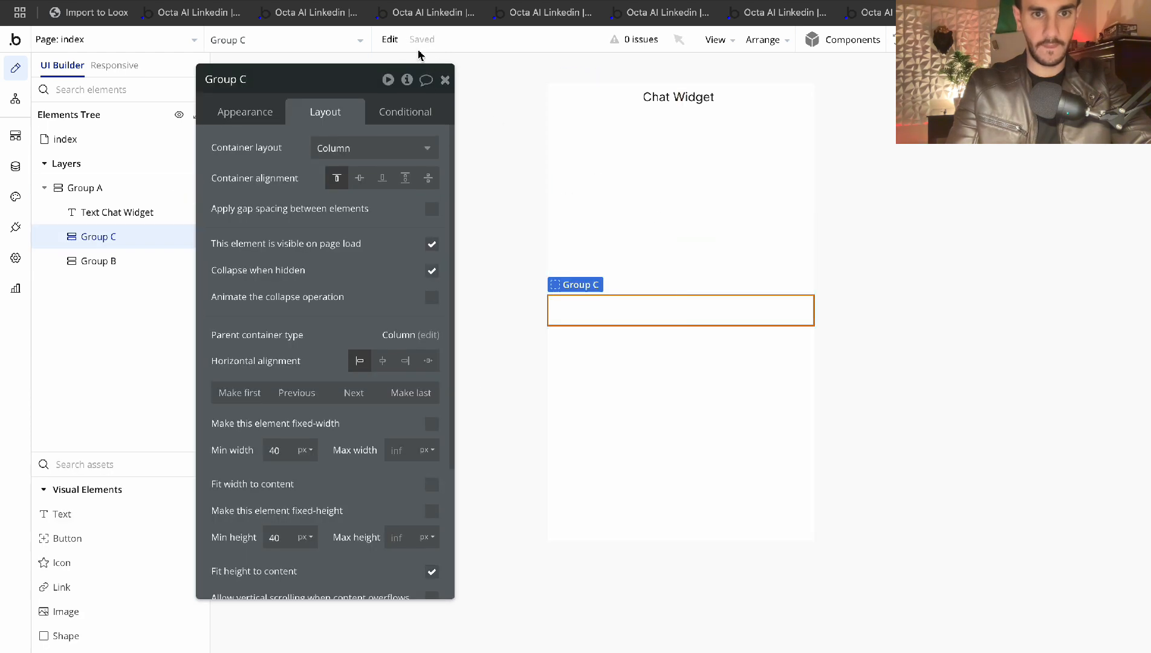
pyautogui.click(446, 78)
# Review the properties of Group A, Group C and Group B
pyautogui.doubleClick(636, 97)
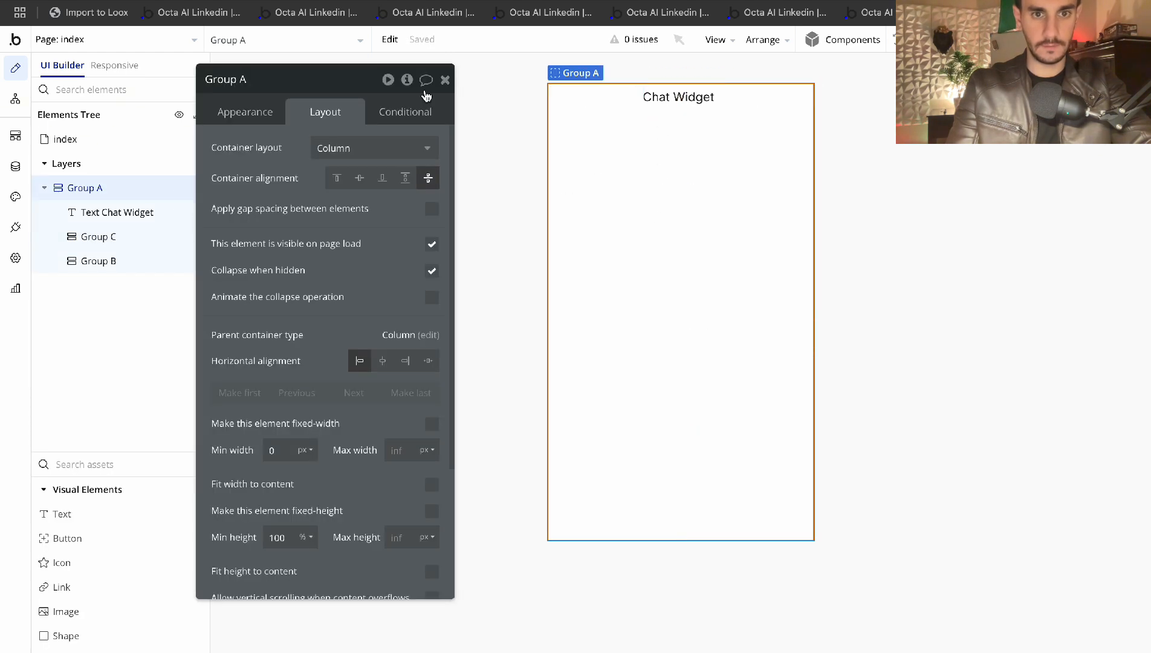
pyautogui.click(445, 79)
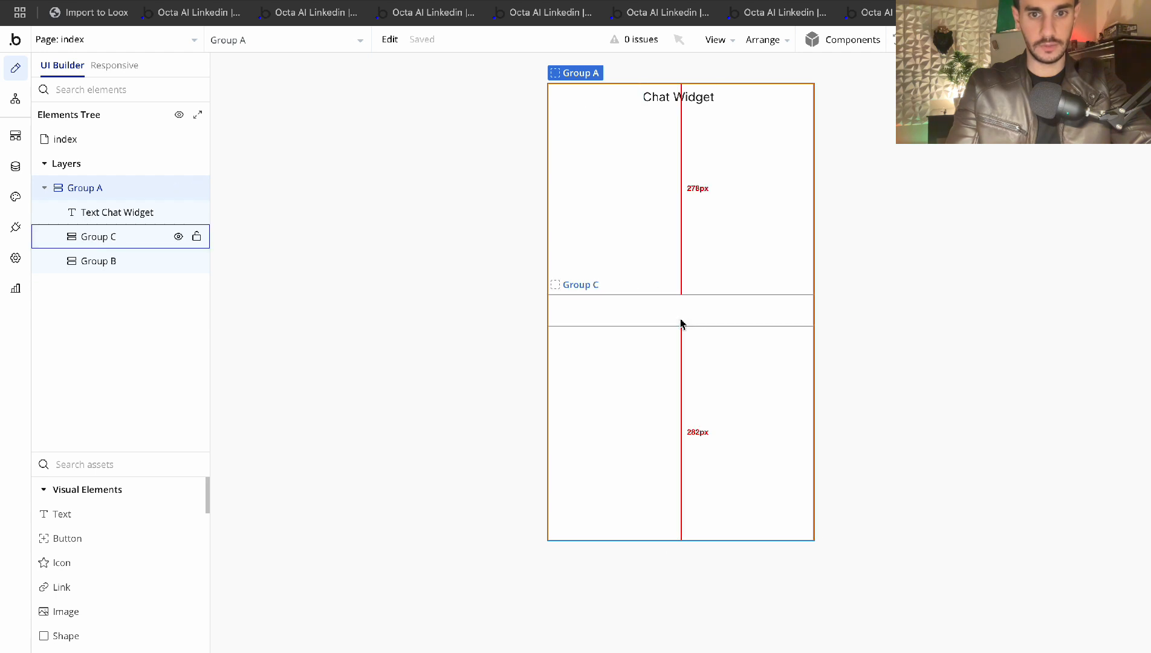
pyautogui.doubleClick(650, 312)
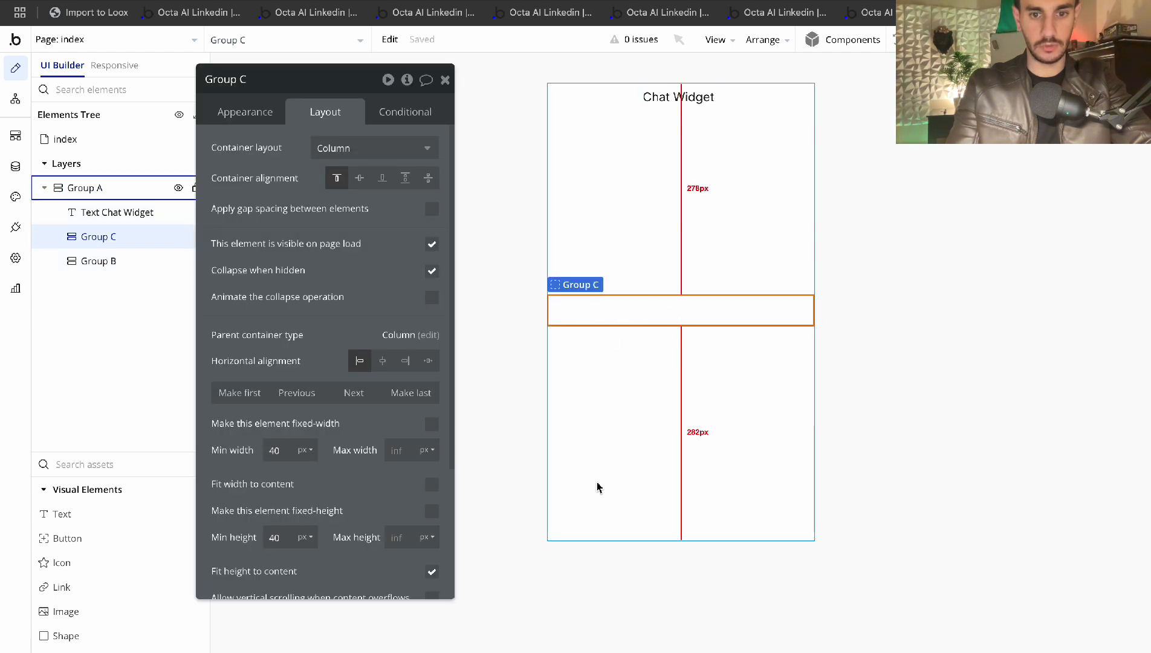
pyautogui.click(589, 515)
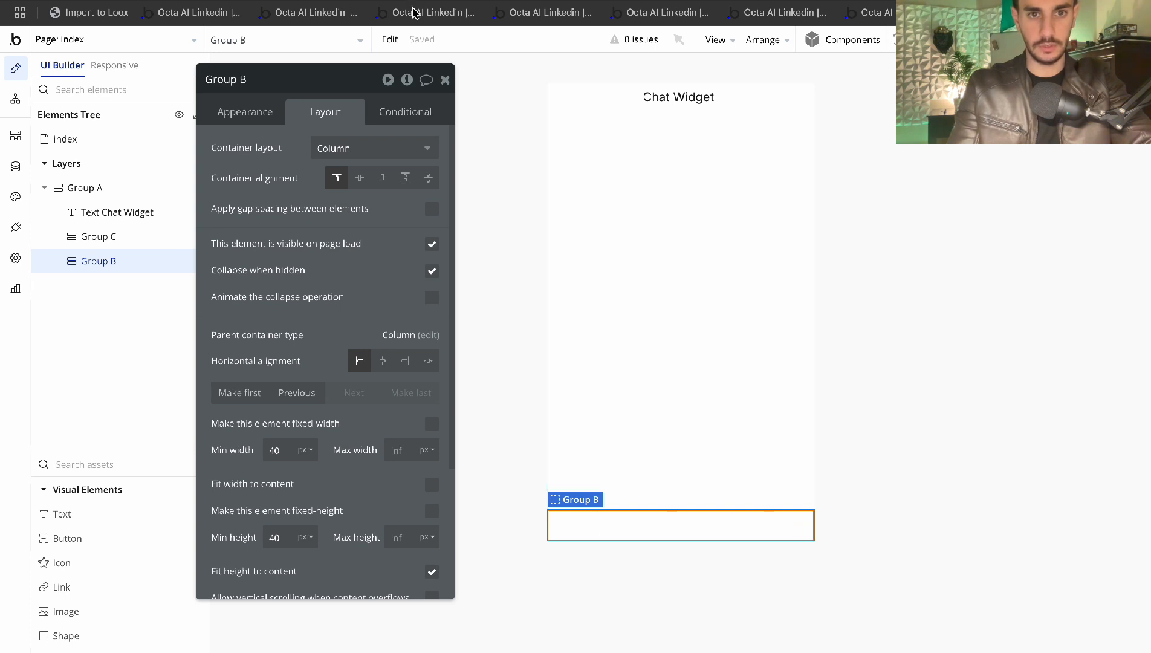
pyautogui.click(445, 80)
# Place an Input and a Button inside Group B
pyautogui.click(94, 465)
pyautogui.write('input')
pyautogui.click(64, 514)
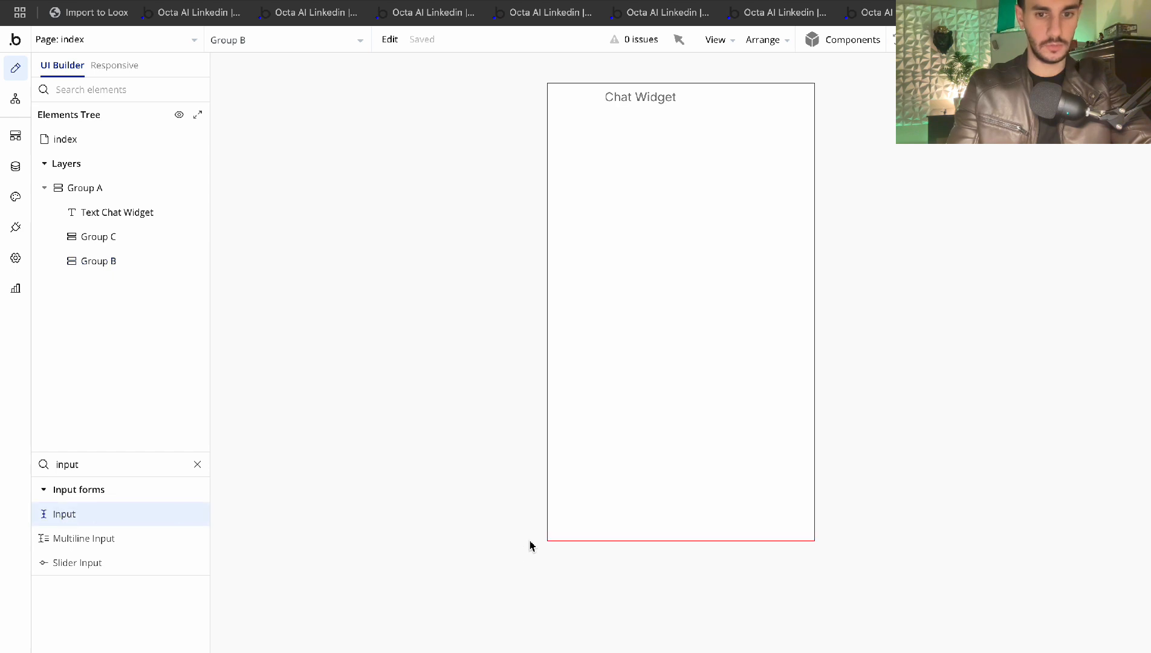
pyautogui.click(589, 527)
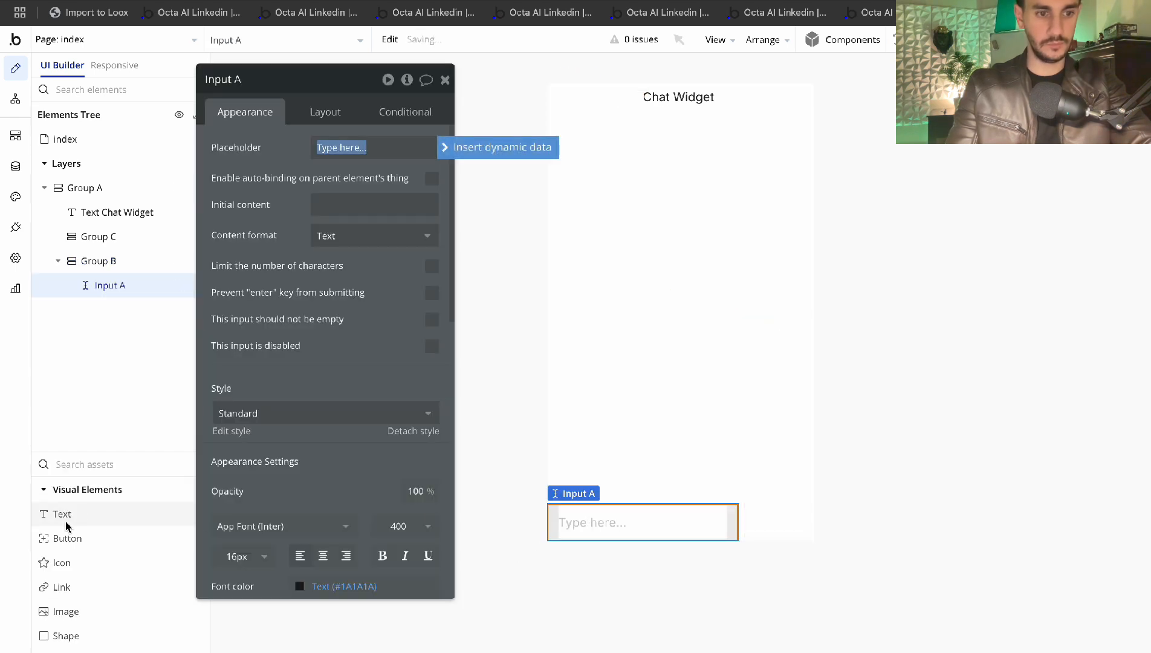
pyautogui.click(79, 536)
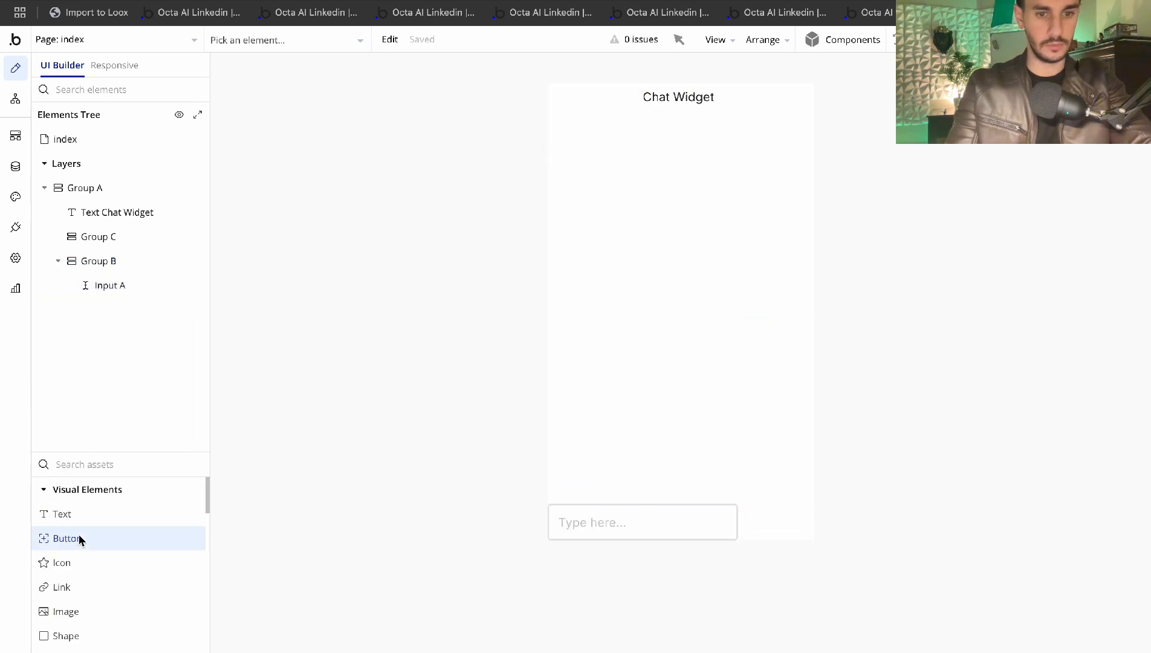
pyautogui.click(777, 528)
# Set Group B's container layout to Row
pyautogui.click(804, 501)
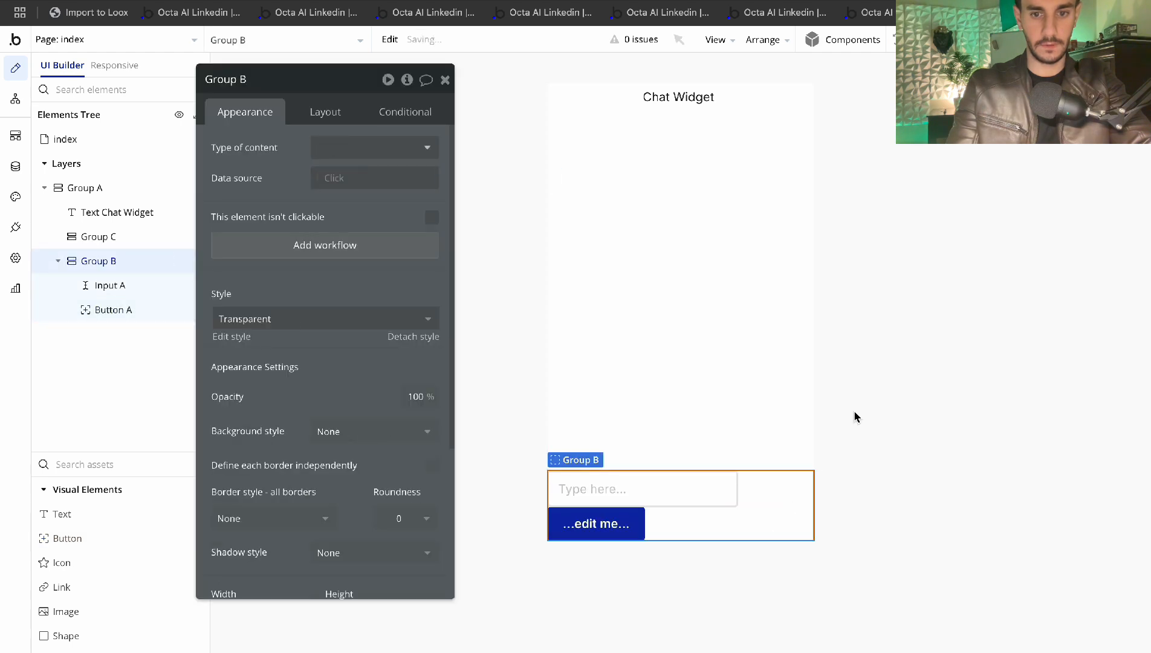
pyautogui.click(327, 107)
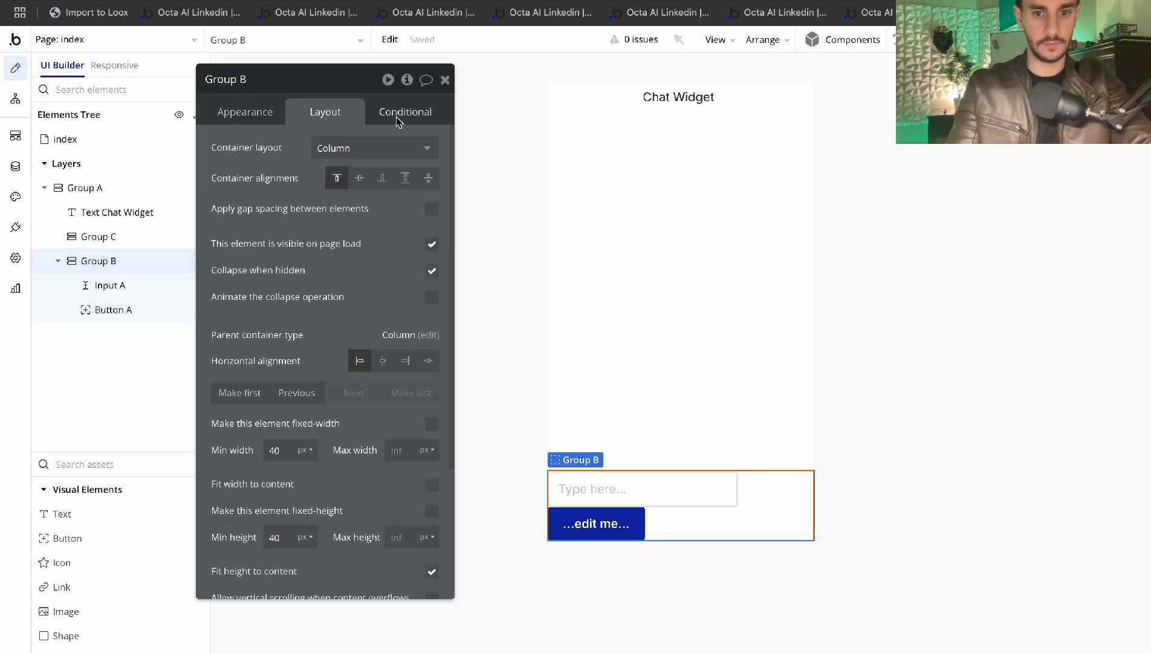
pyautogui.click(373, 153)
pyautogui.click(329, 219)
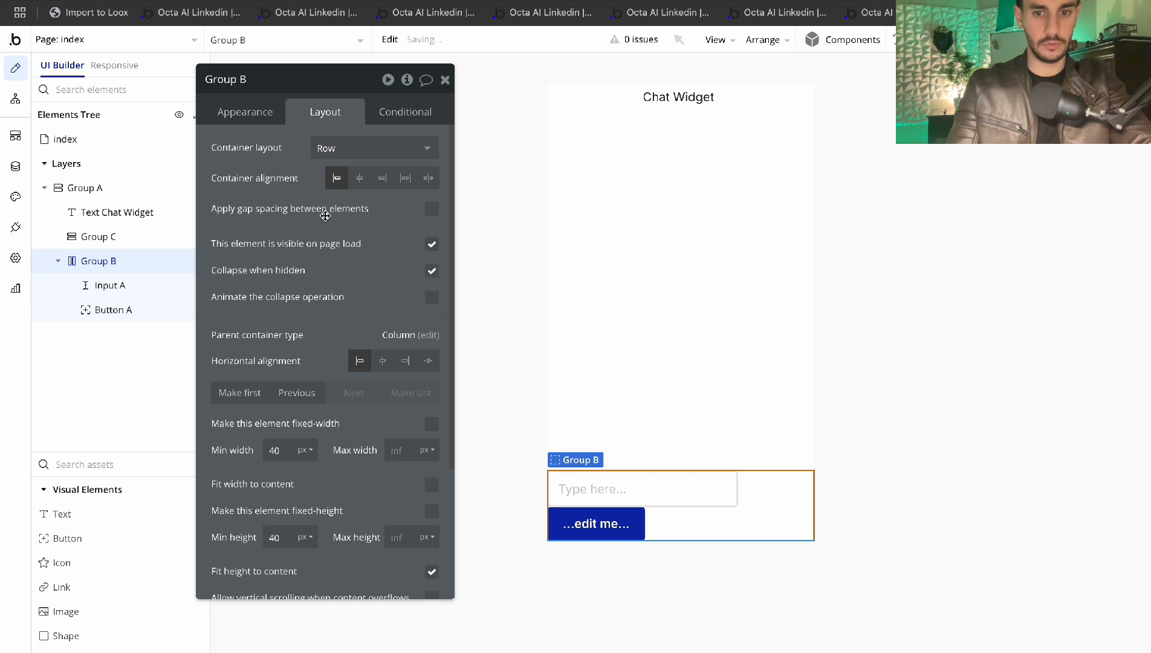
# Set Button A's minimum width to 0
pyautogui.click(113, 309)
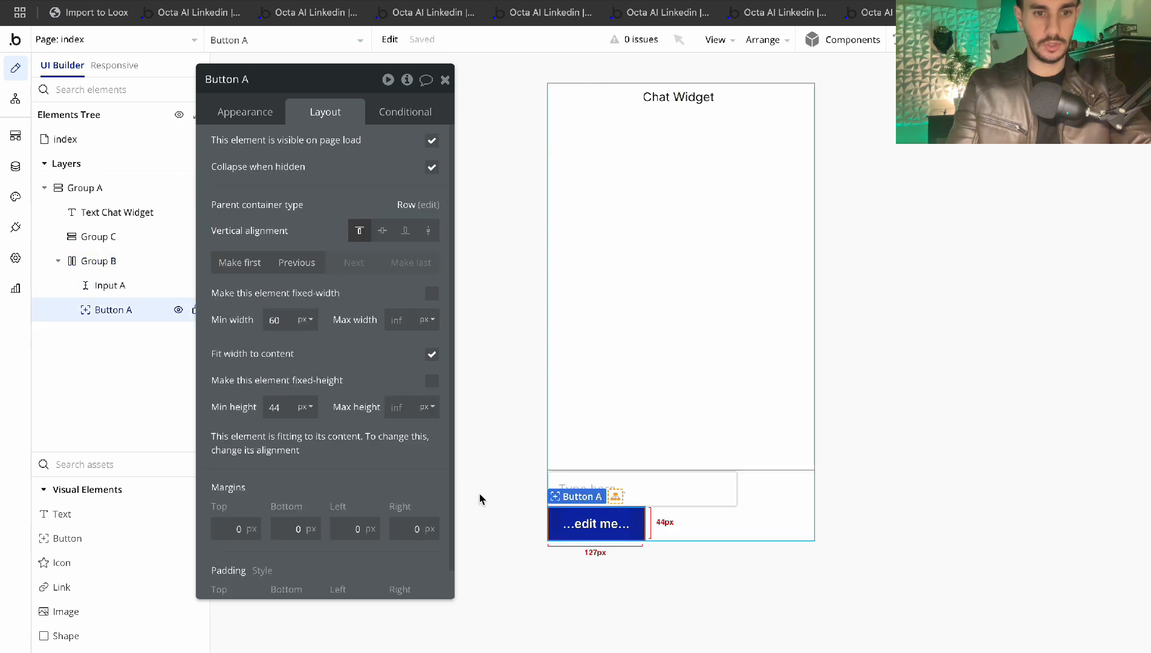
pyautogui.scroll(-1, 297, 310)
pyautogui.doubleClick(292, 290)
pyautogui.press('BackSpace')
pyautogui.write('0')
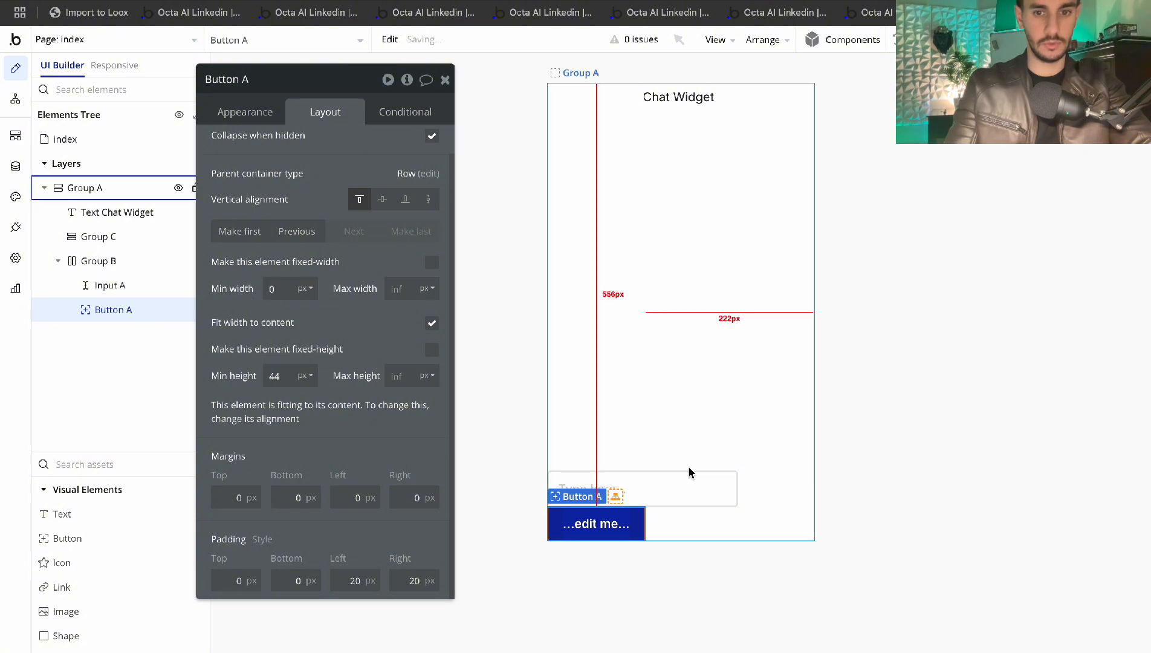
pyautogui.click(654, 489)
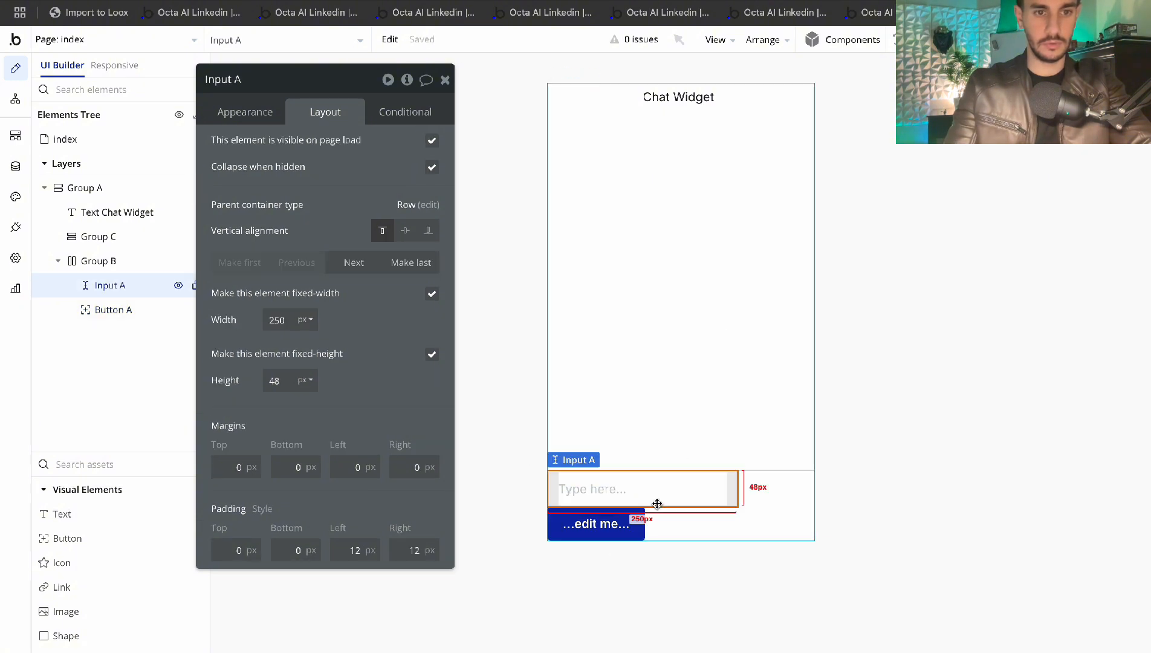
# Turn off Input A's fixed width and set its minimum width to 0
pyautogui.click(431, 295)
pyautogui.press('BackSpace')
pyautogui.press('BackSpace')
pyautogui.write('0')
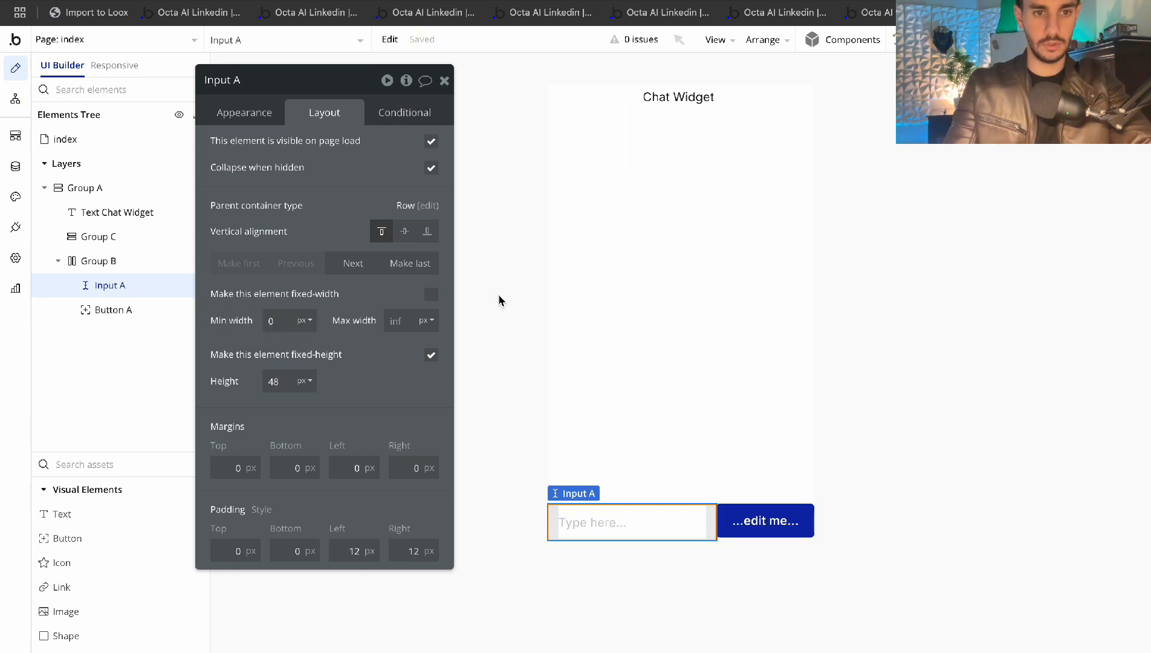
# Set Input A's border style to None
pyautogui.click(243, 114)
pyautogui.scroll(-5, 313, 301)
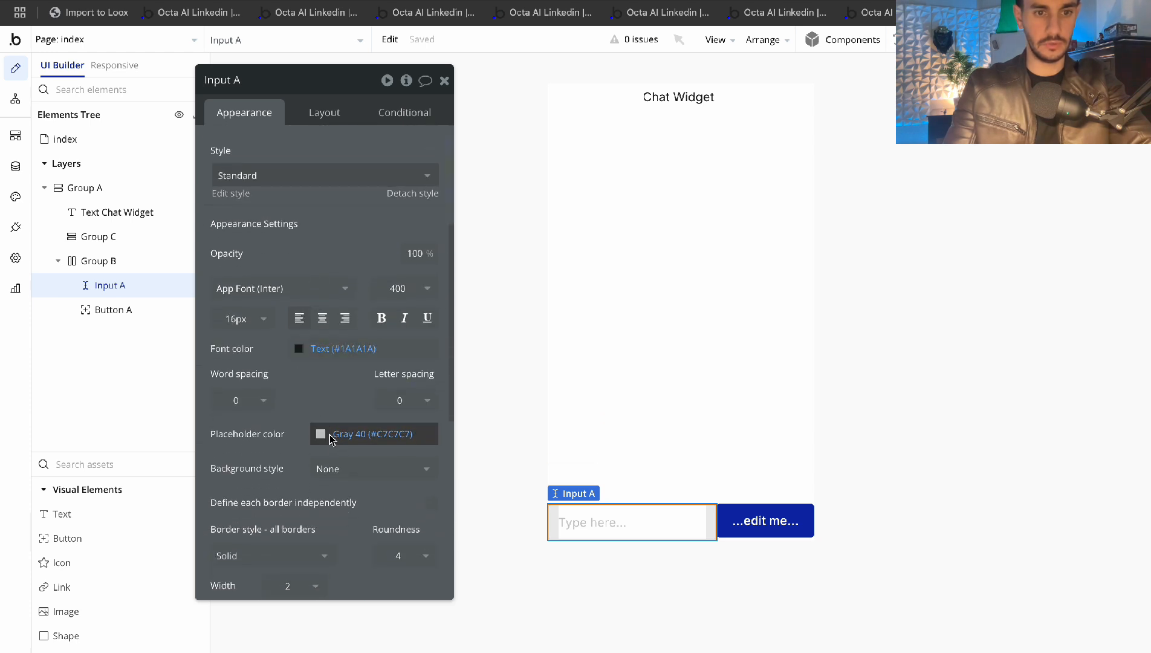
pyautogui.scroll(-2, 328, 444)
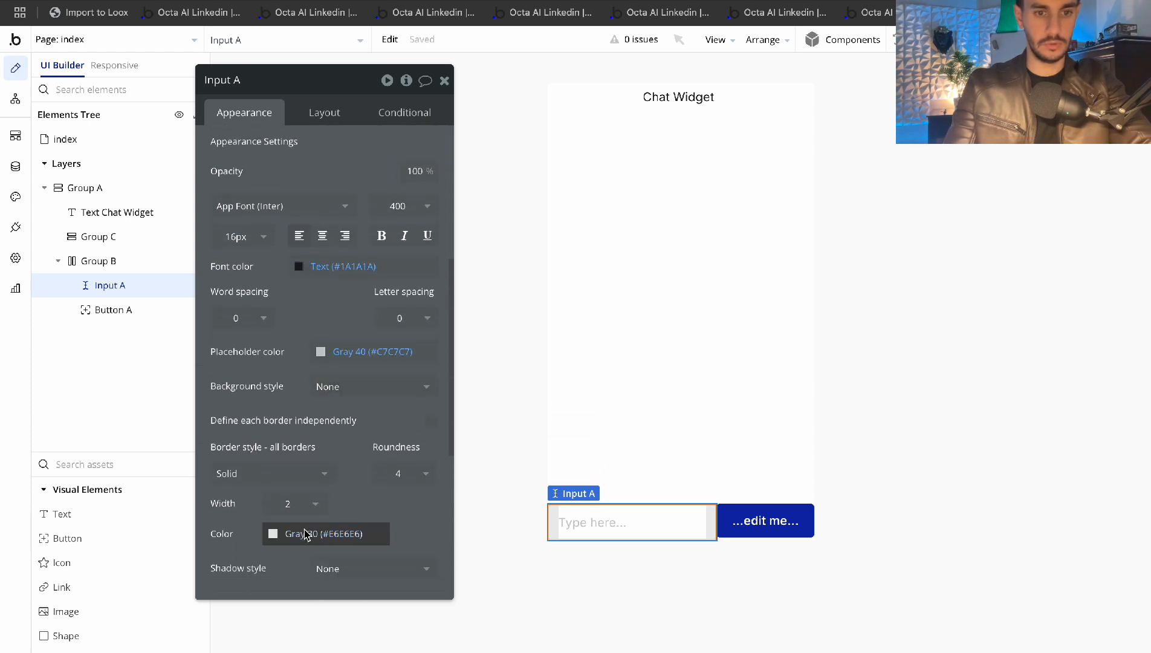
pyautogui.click(269, 473)
pyautogui.click(233, 526)
pyautogui.click(727, 457)
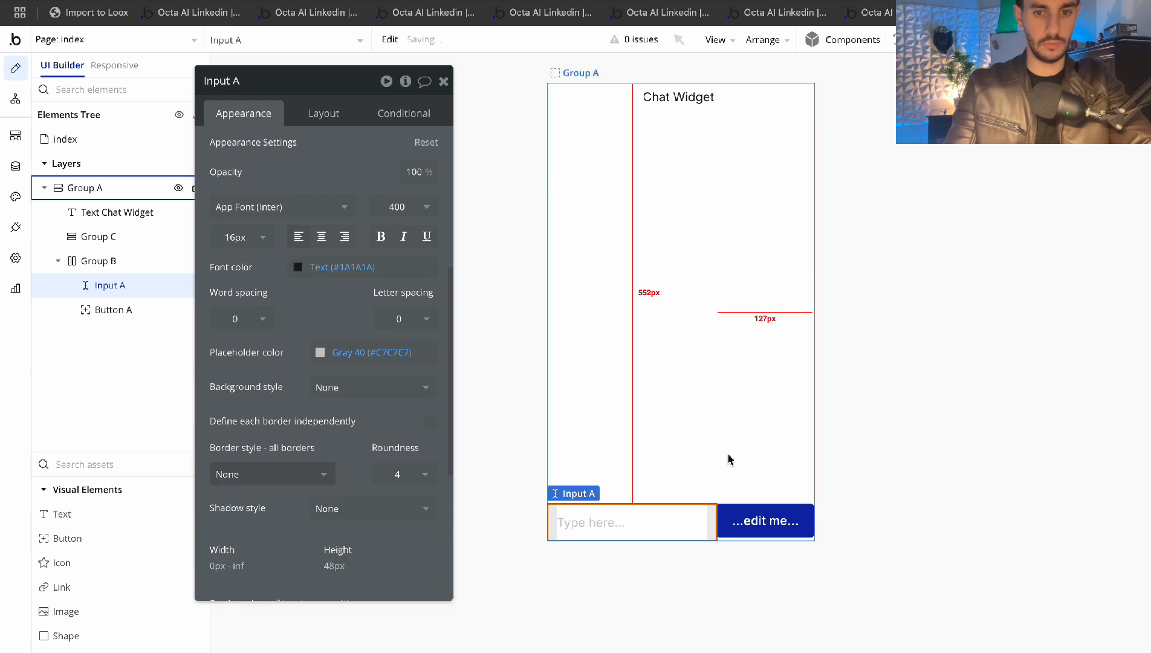
pyautogui.click(763, 517)
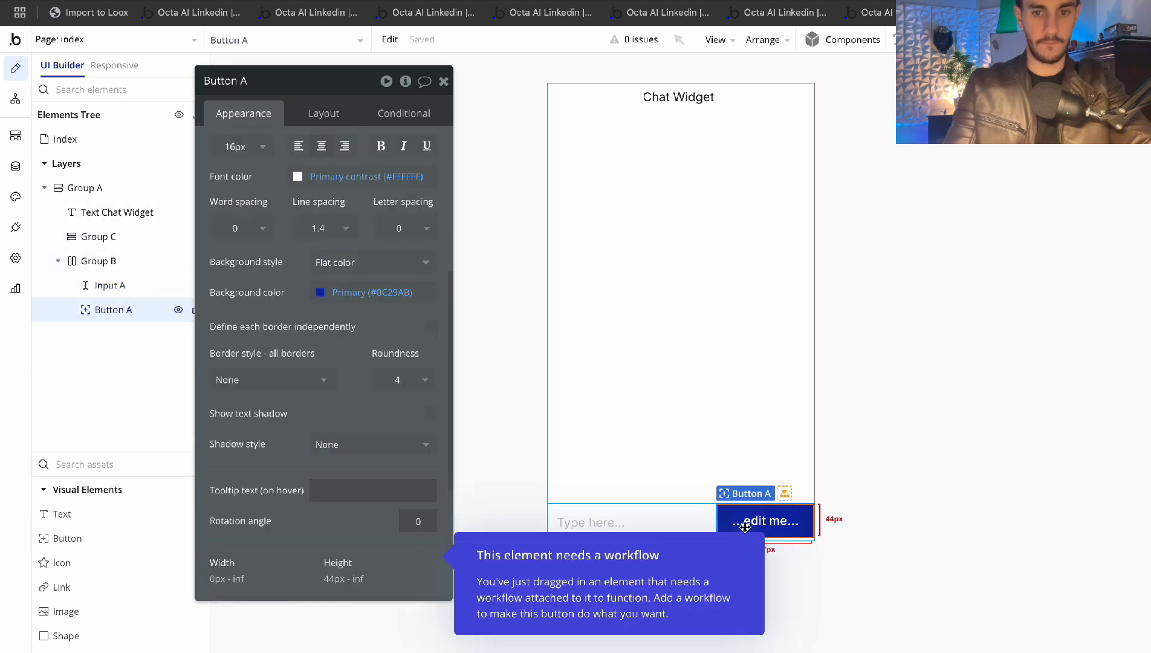
pyautogui.click(115, 262)
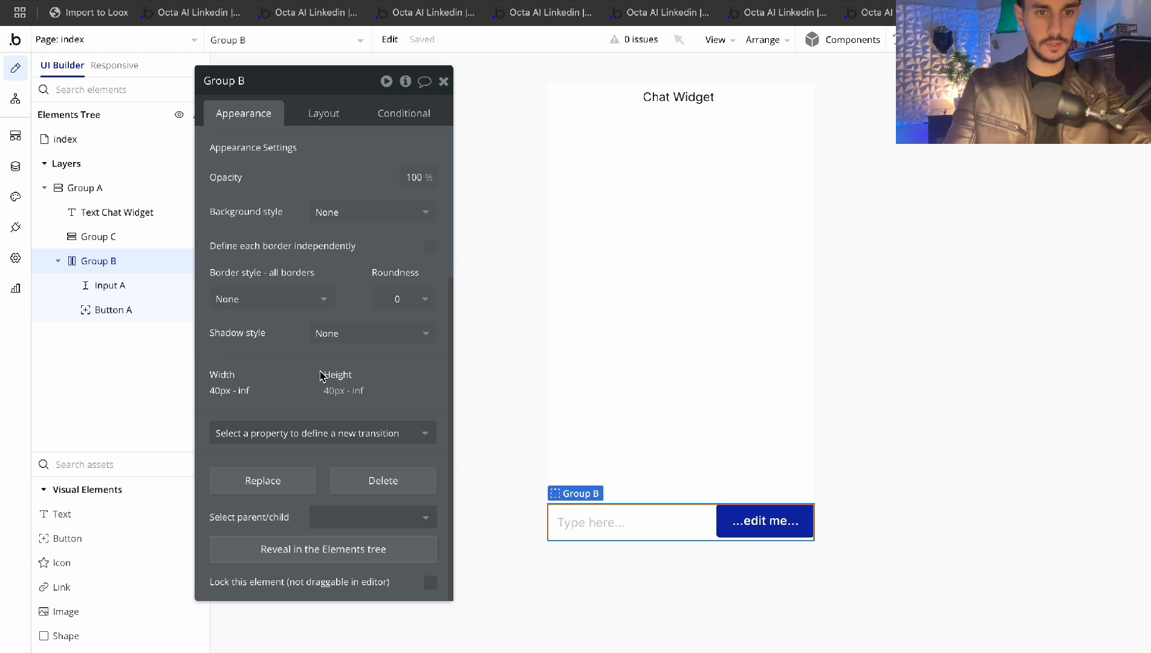
# Rename Group B to 'Group Input'
pyautogui.scroll(2, 338, 350)
pyautogui.click(346, 326)
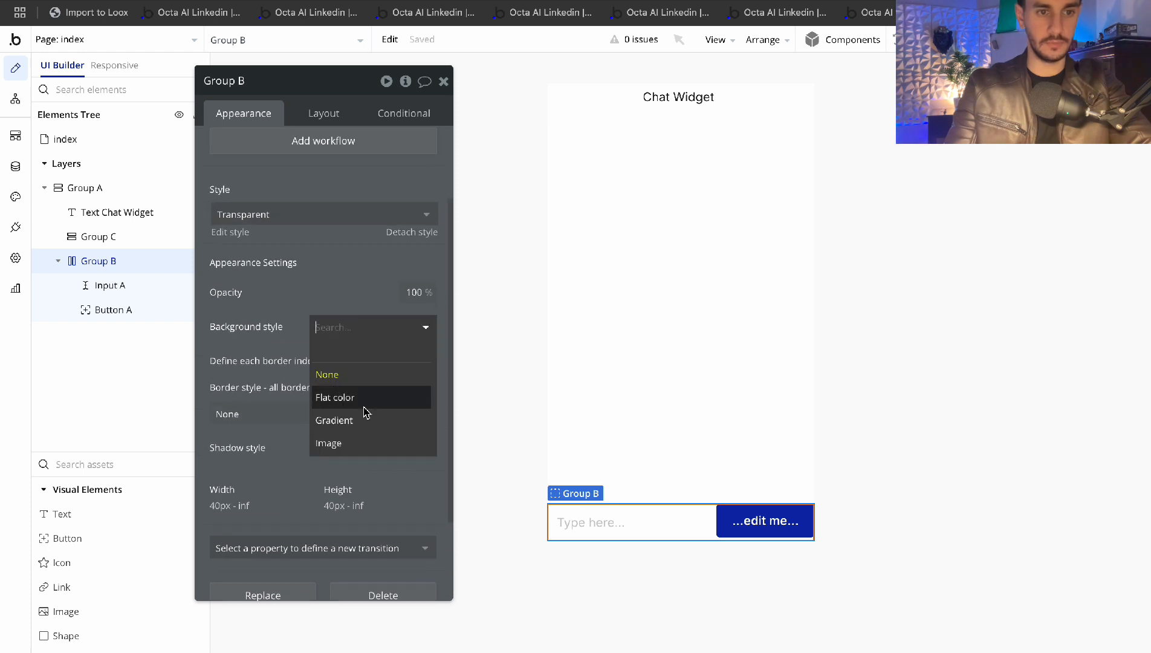
pyautogui.click(243, 81)
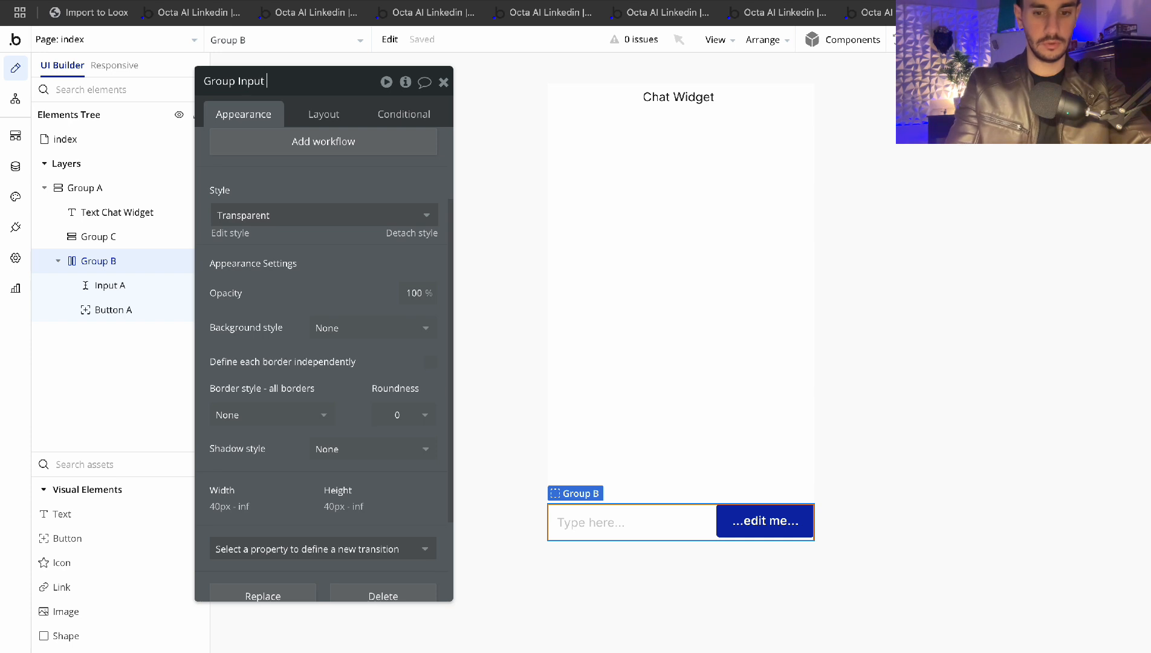
pyautogui.press('Return')
# Give Group Input a flat light grey (#E6E6E6) background
pyautogui.click(346, 327)
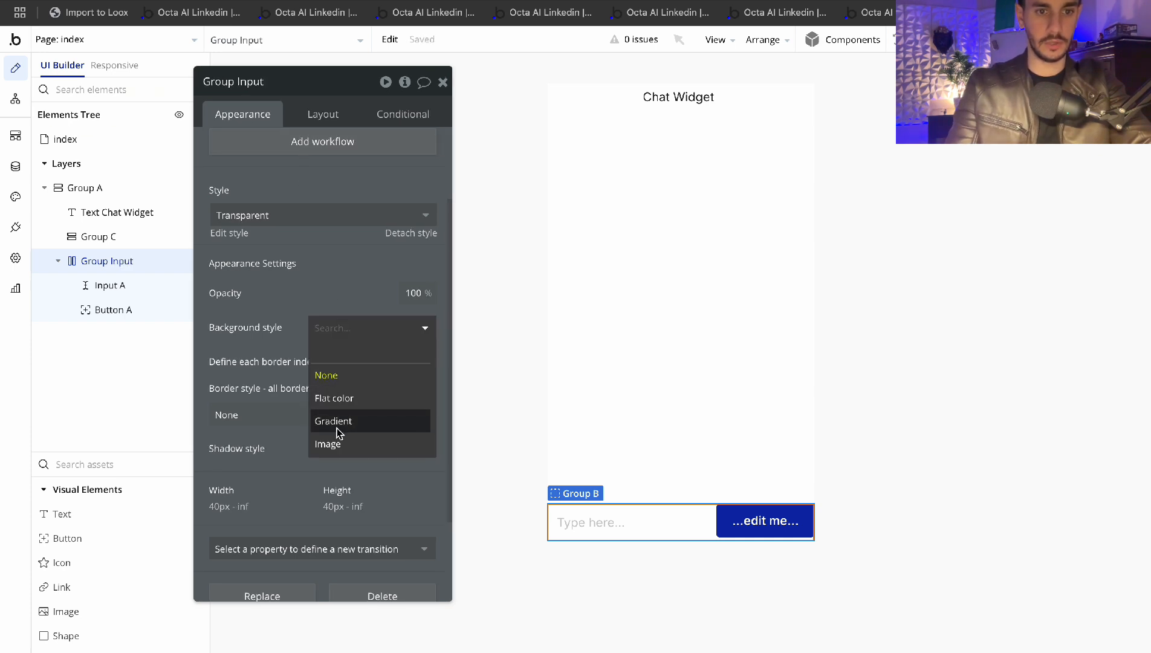
pyautogui.click(350, 398)
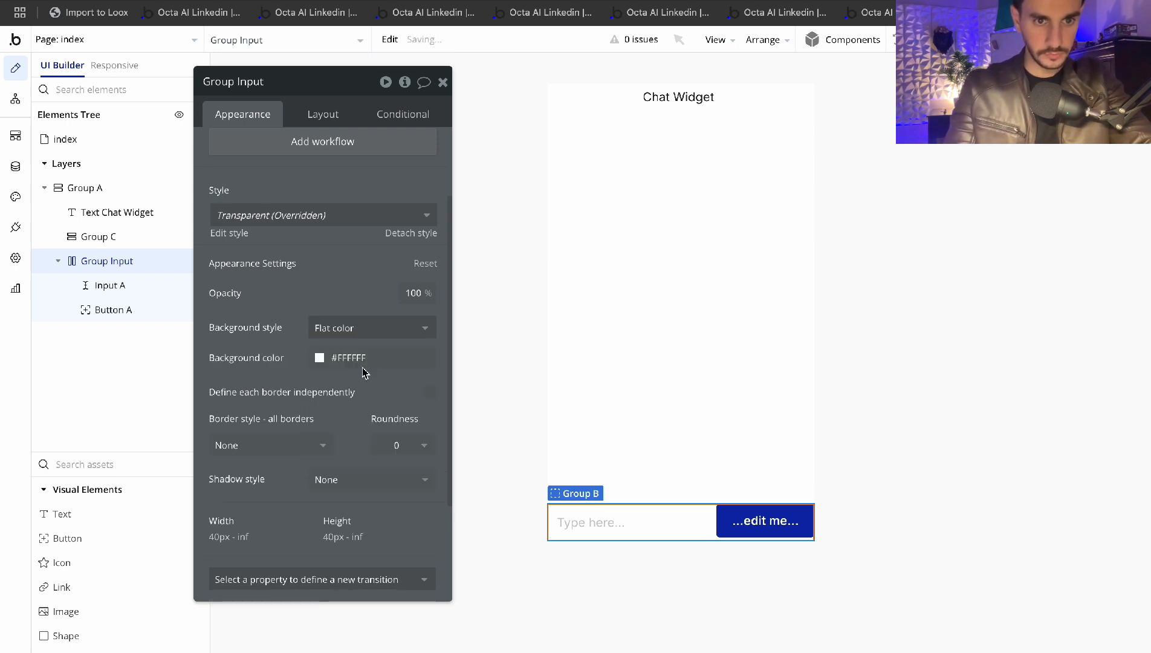
pyautogui.click(319, 359)
pyautogui.moveTo(310, 371); pyautogui.dragTo(297, 378)
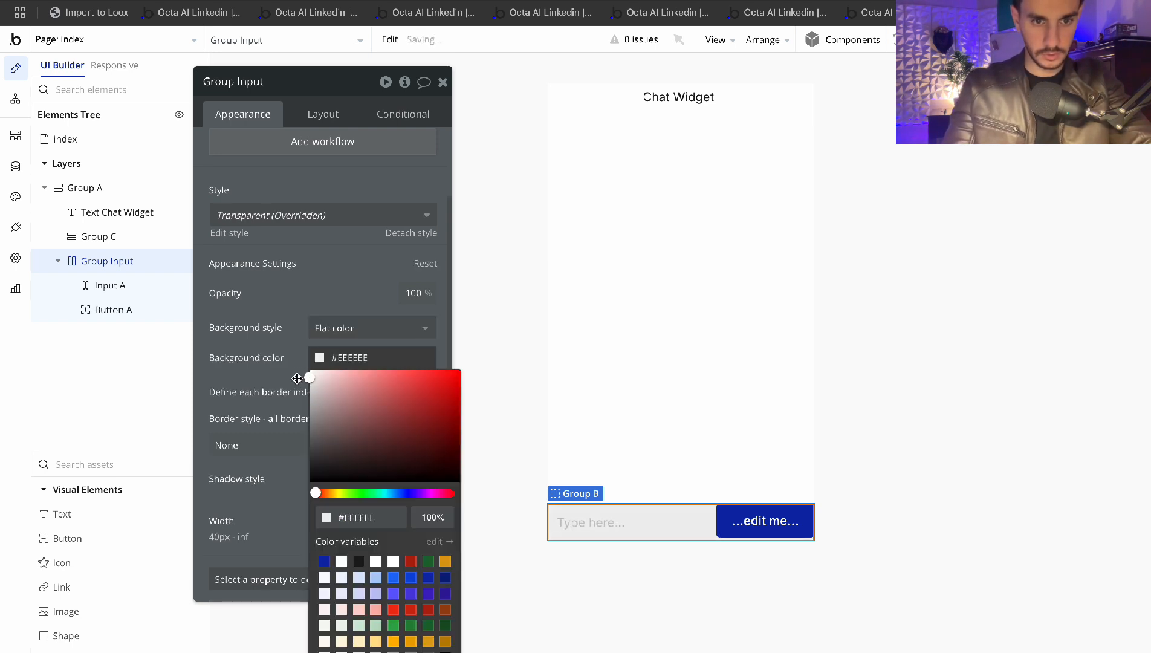
pyautogui.click(297, 328)
pyautogui.click(764, 521)
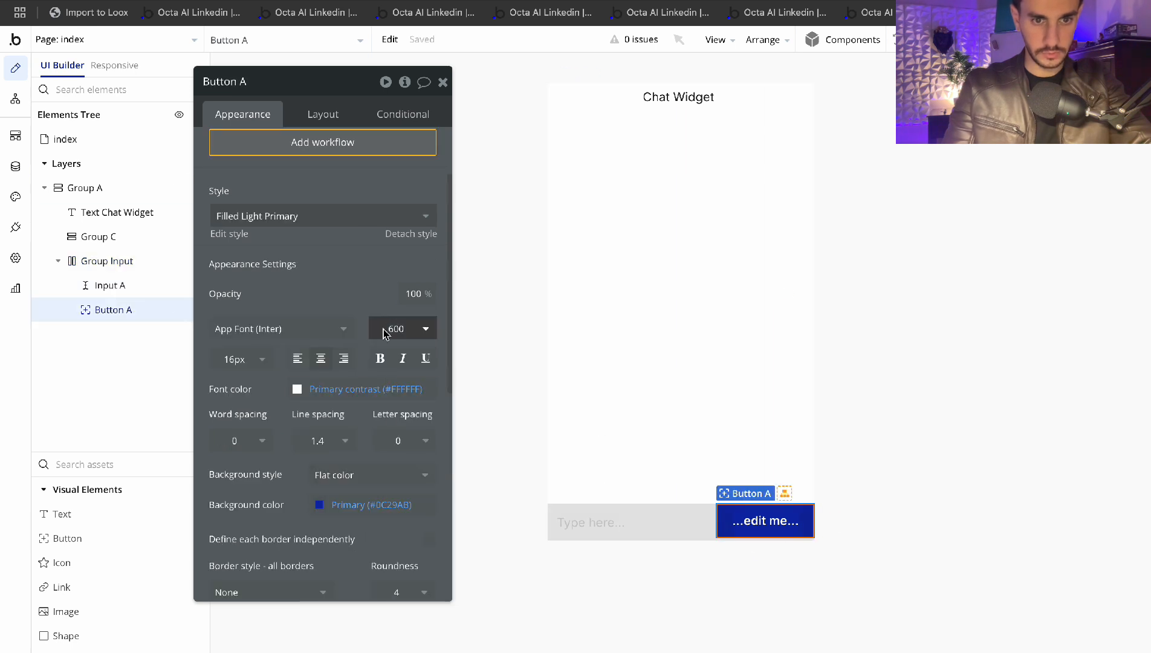
# Centre Button A vertically in the row
pyautogui.click(323, 114)
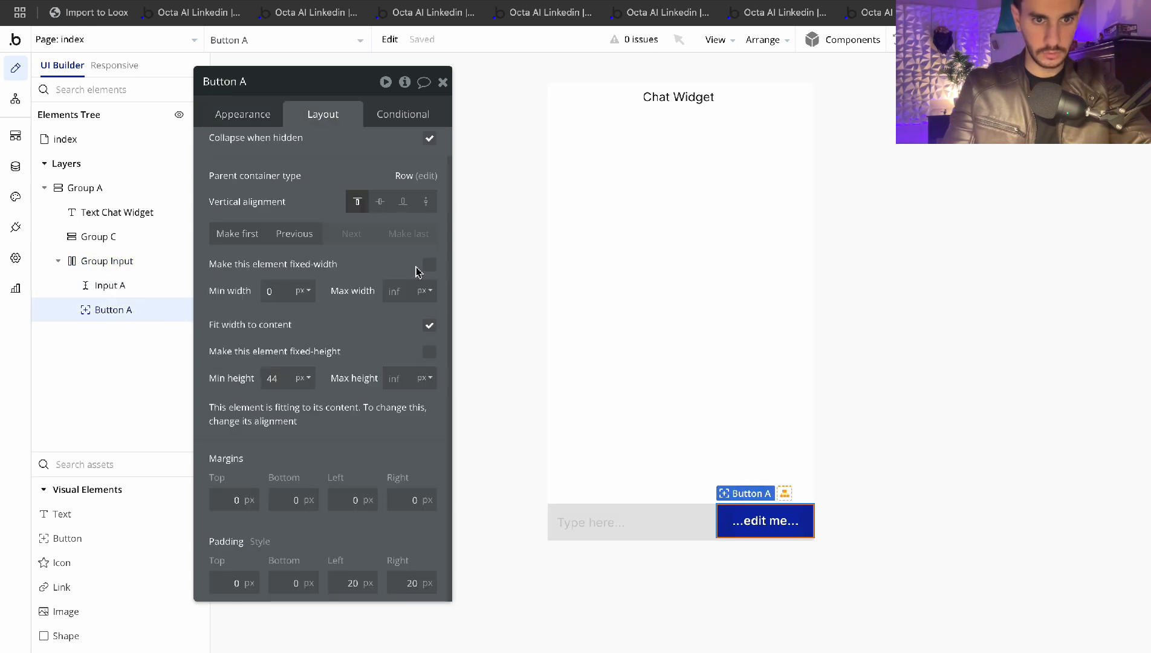
pyautogui.click(380, 202)
pyautogui.click(694, 356)
pyautogui.click(734, 518)
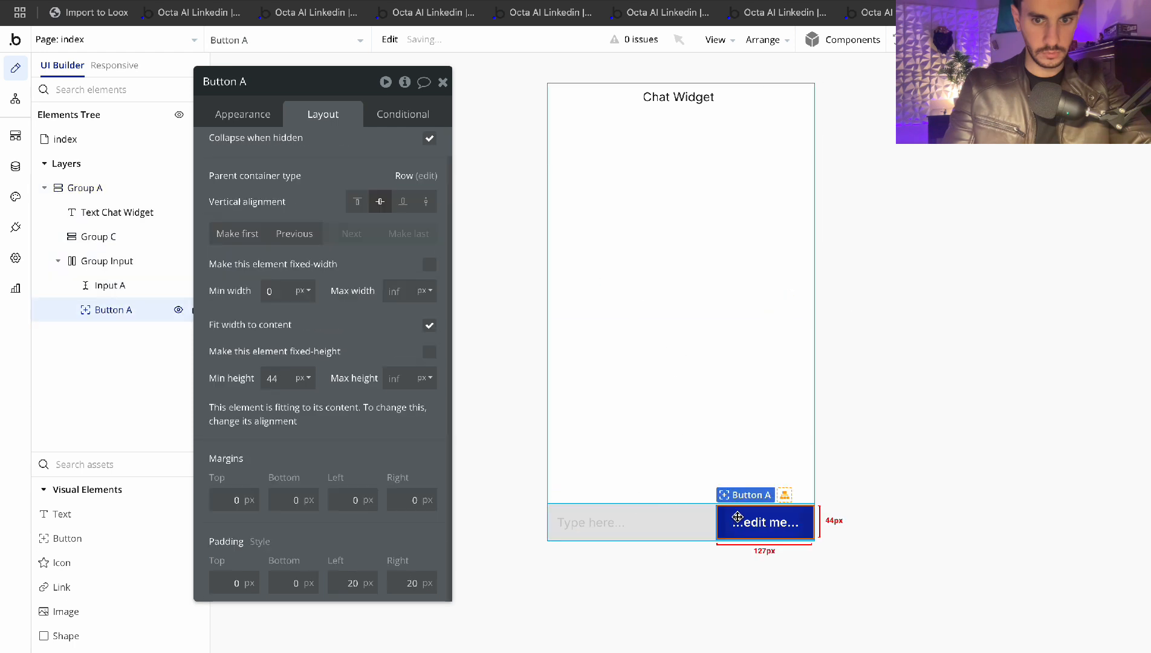
# Set Button A's font size to 12 and its left and right padding to 7 px
pyautogui.click(229, 115)
pyautogui.click(228, 359)
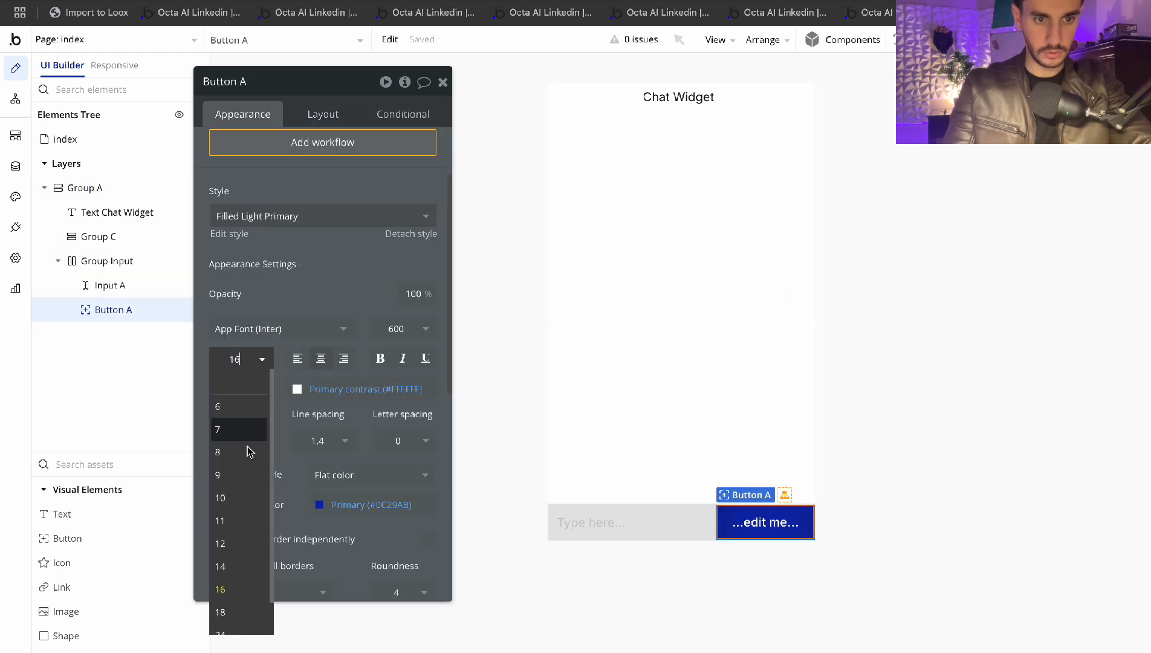
pyautogui.click(237, 539)
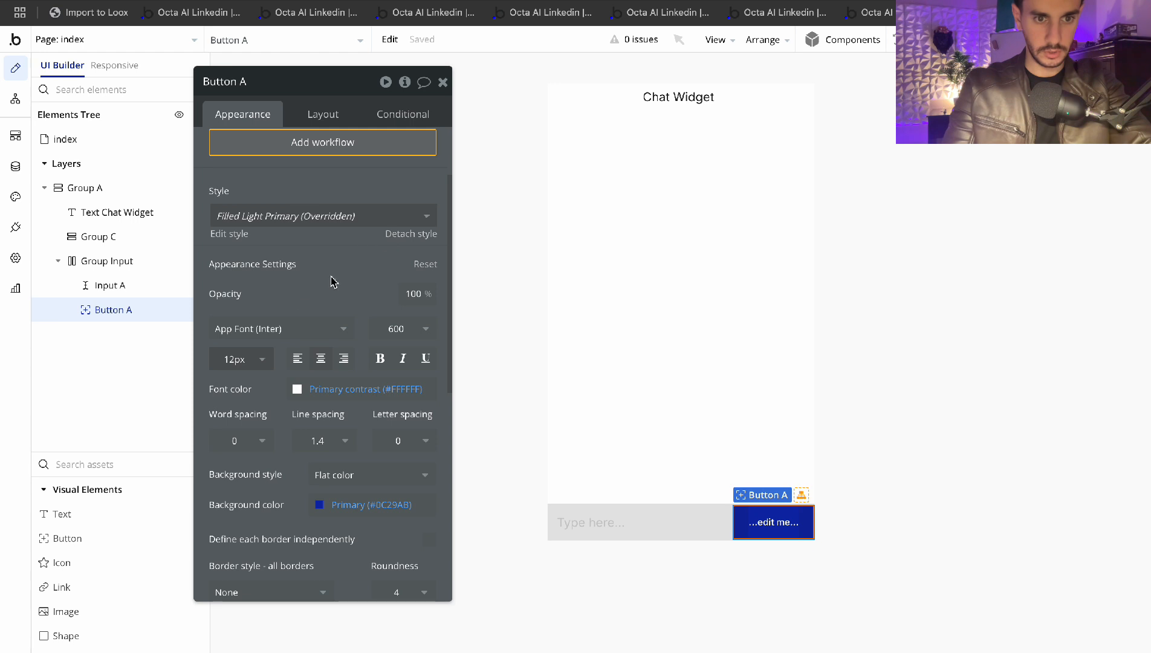
pyautogui.click(324, 116)
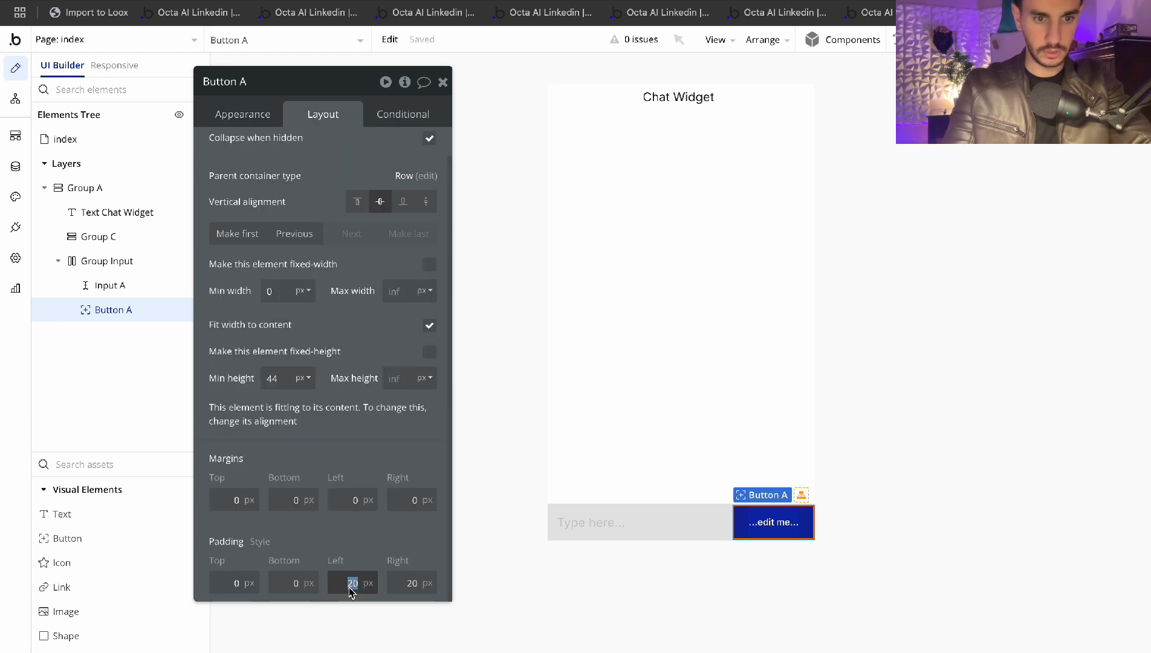
pyautogui.write('7')
pyautogui.press('Tab')
pyautogui.write('7')
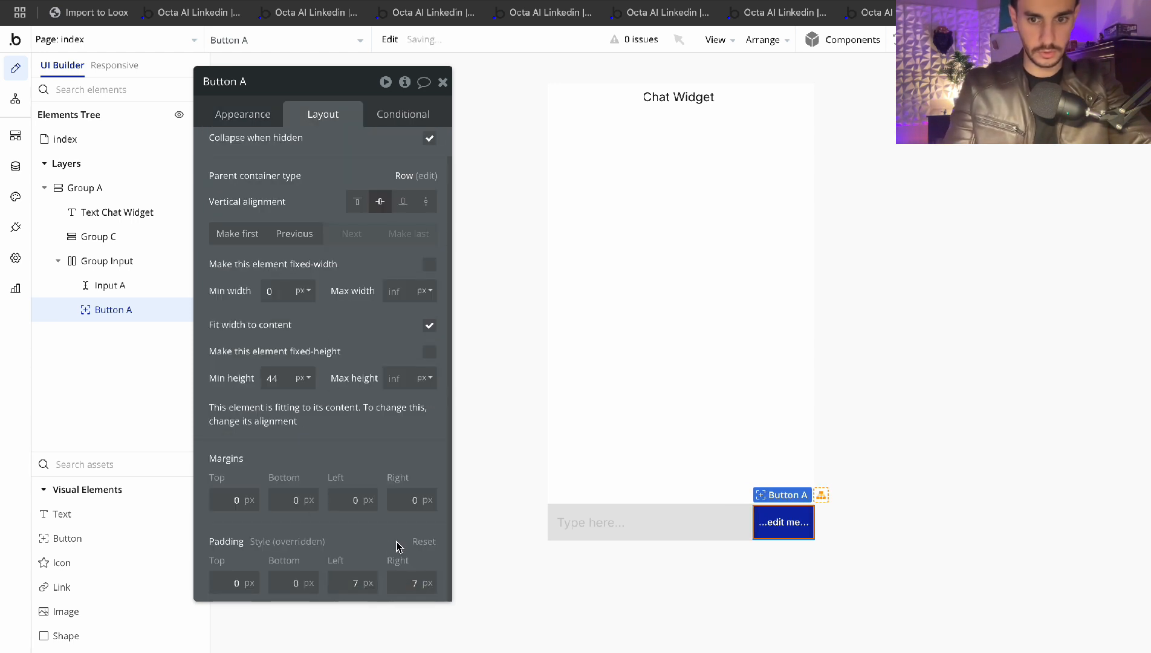
pyautogui.click(847, 493)
# Make Button A an icon button showing the Send icon
pyautogui.click(761, 481)
pyautogui.click(780, 522)
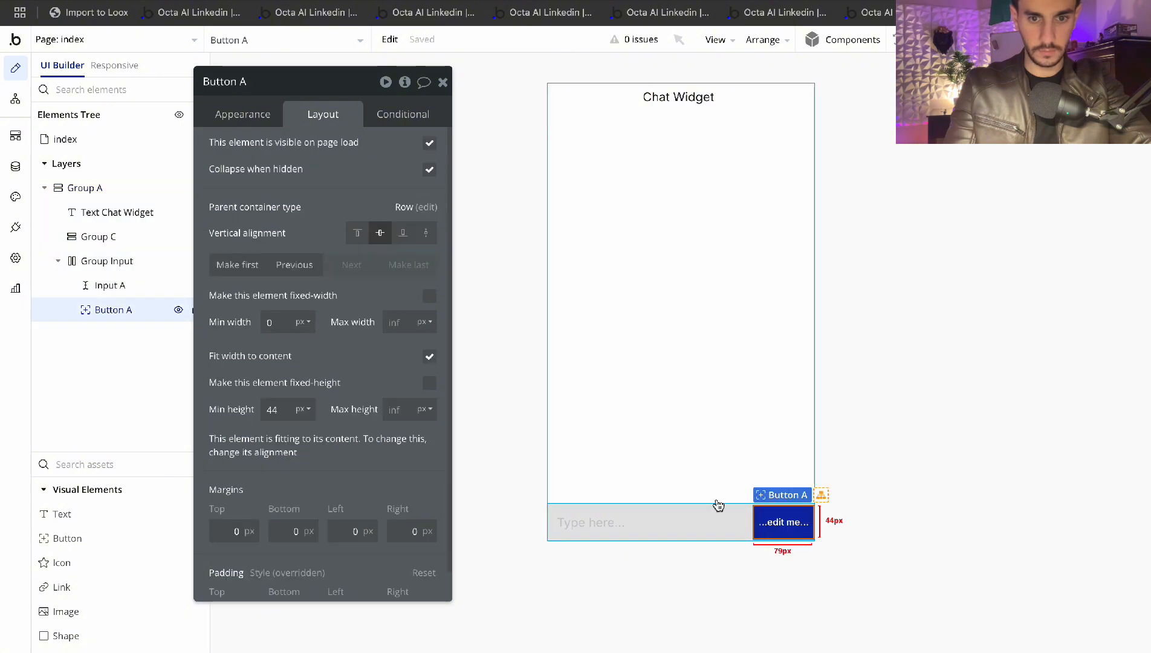
pyautogui.click(239, 106)
pyautogui.click(354, 148)
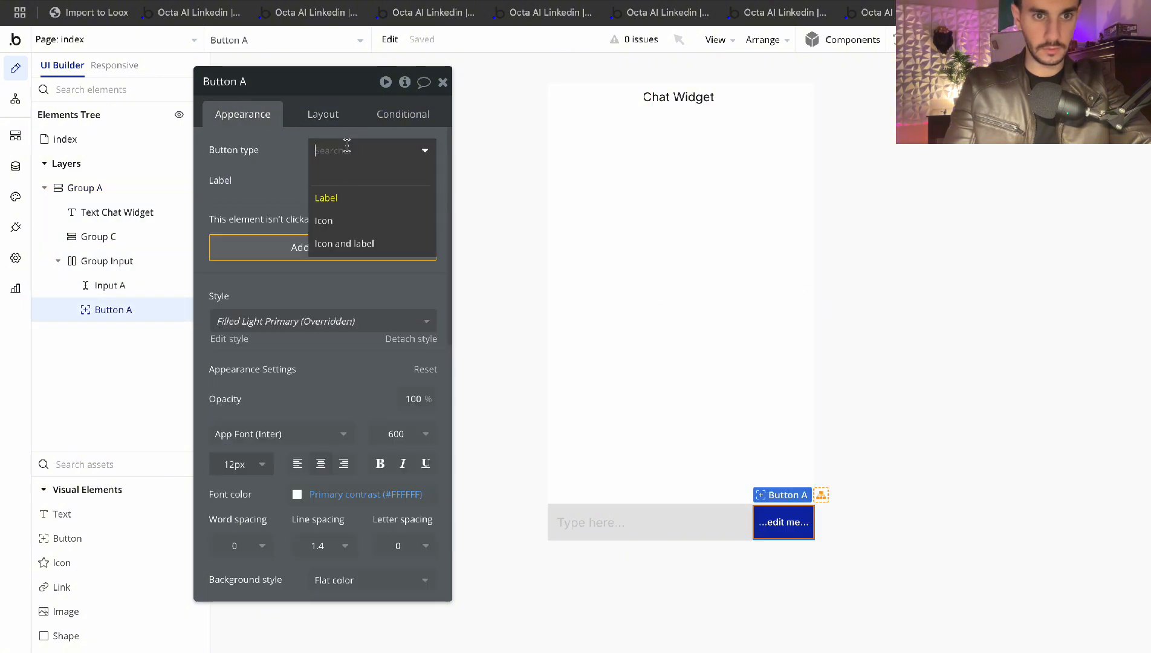
pyautogui.click(329, 220)
pyautogui.click(348, 183)
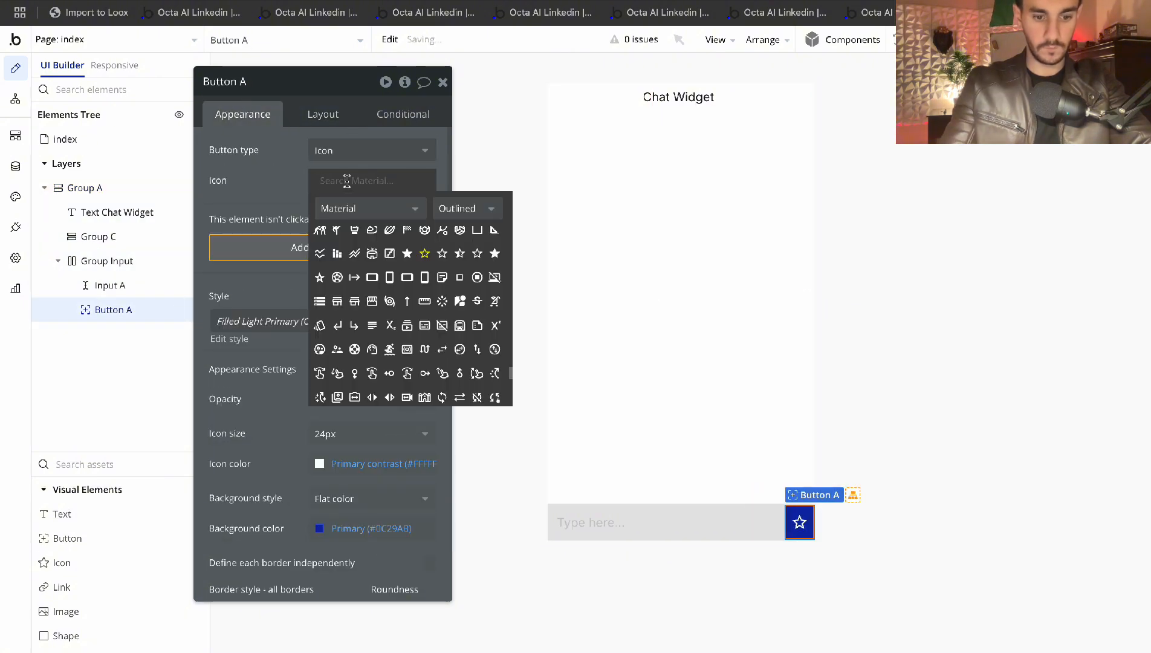
pyautogui.write('send')
pyautogui.click(353, 239)
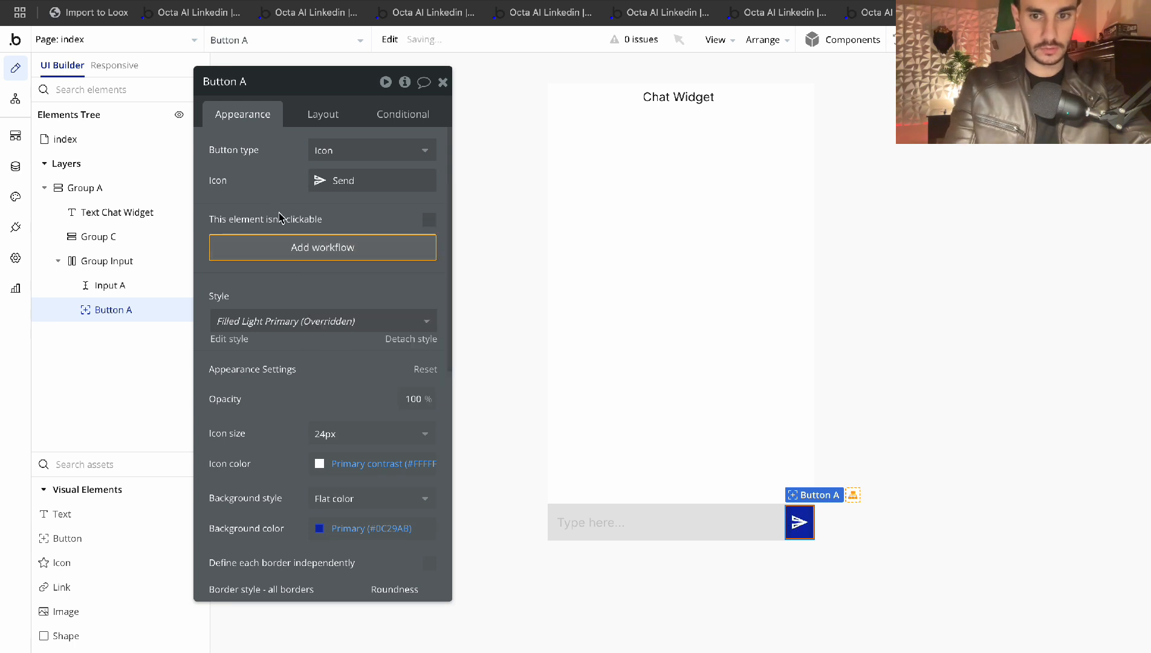
pyautogui.click(323, 114)
# Review the layout settings of Group Input, Group C and the message input
pyautogui.click(442, 81)
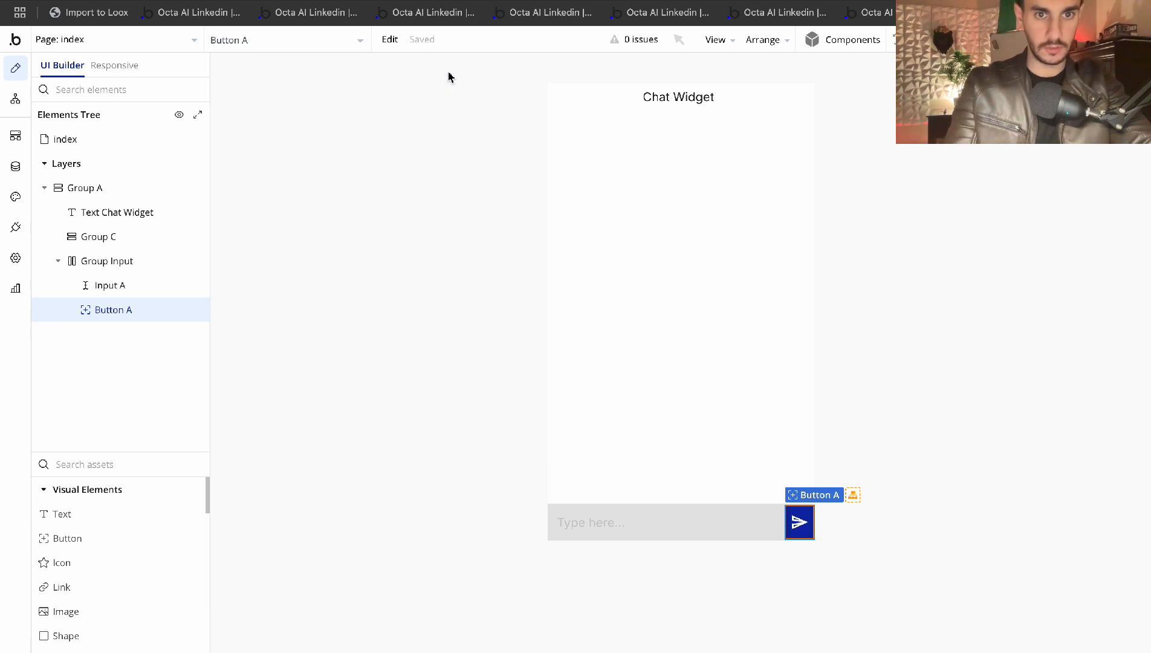
pyautogui.doubleClick(611, 251)
pyautogui.click(766, 524)
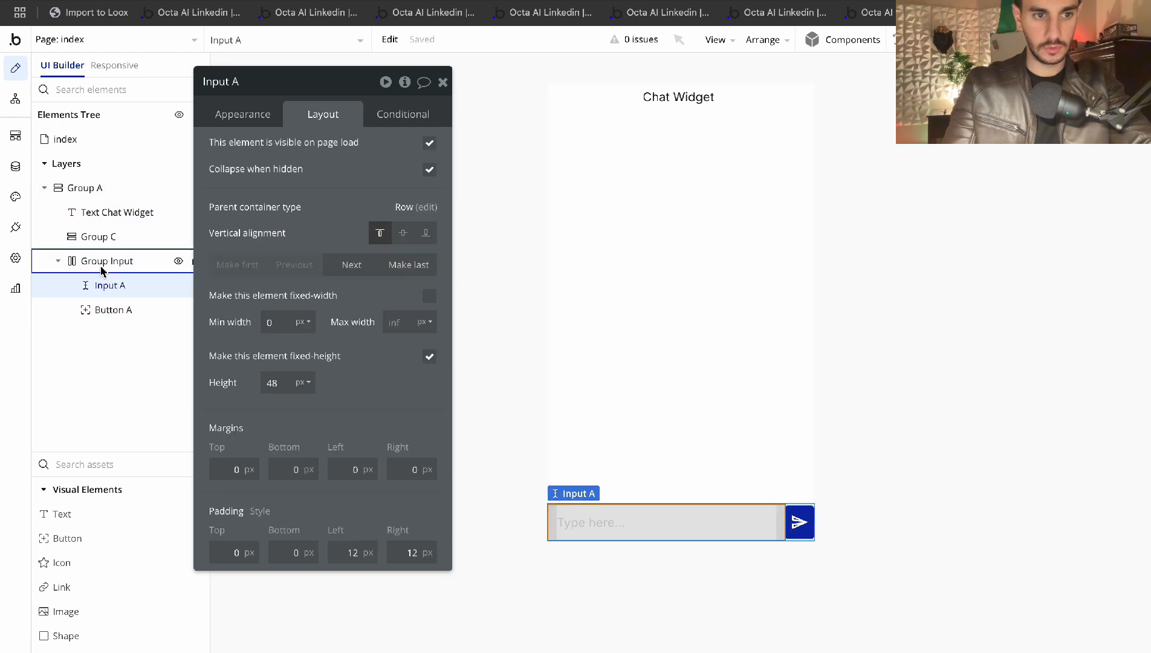
pyautogui.click(82, 264)
pyautogui.click(261, 116)
pyautogui.scroll(-5, 410, 323)
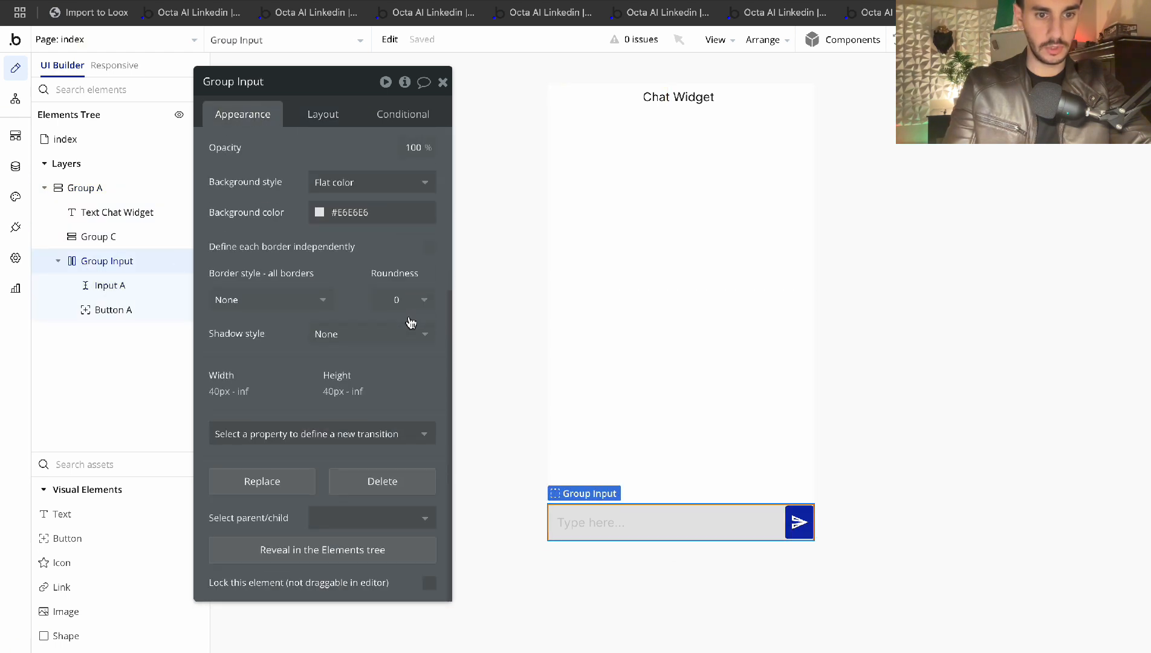
pyautogui.scroll(5, 375, 367)
pyautogui.click(321, 114)
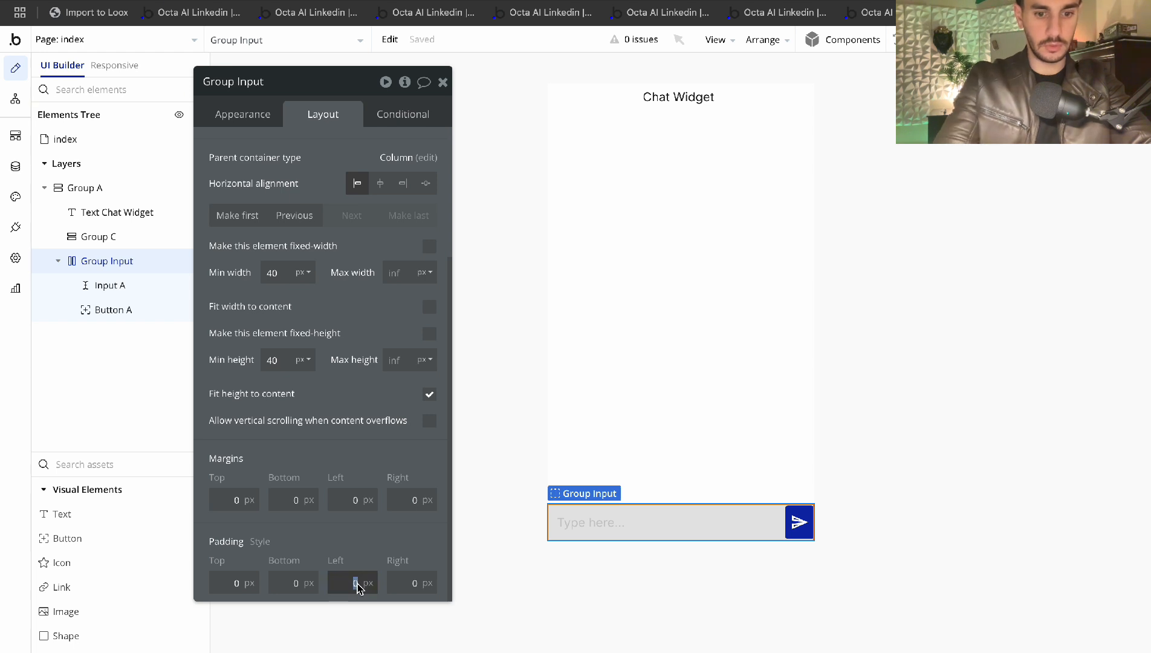
pyautogui.click(631, 307)
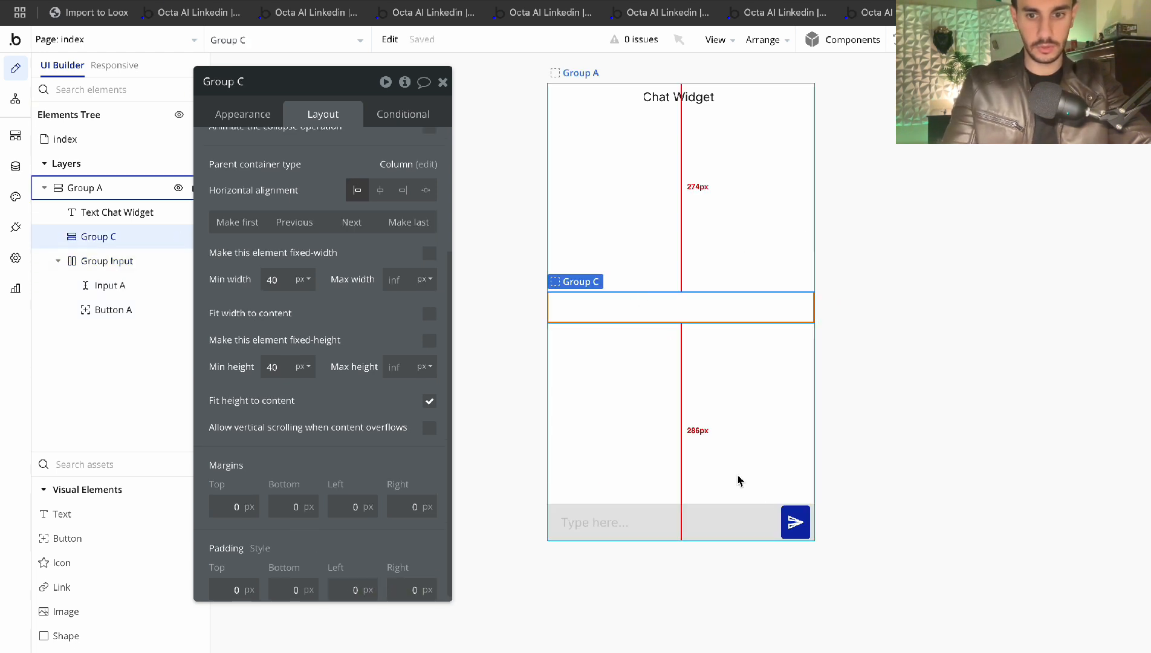
pyautogui.click(730, 524)
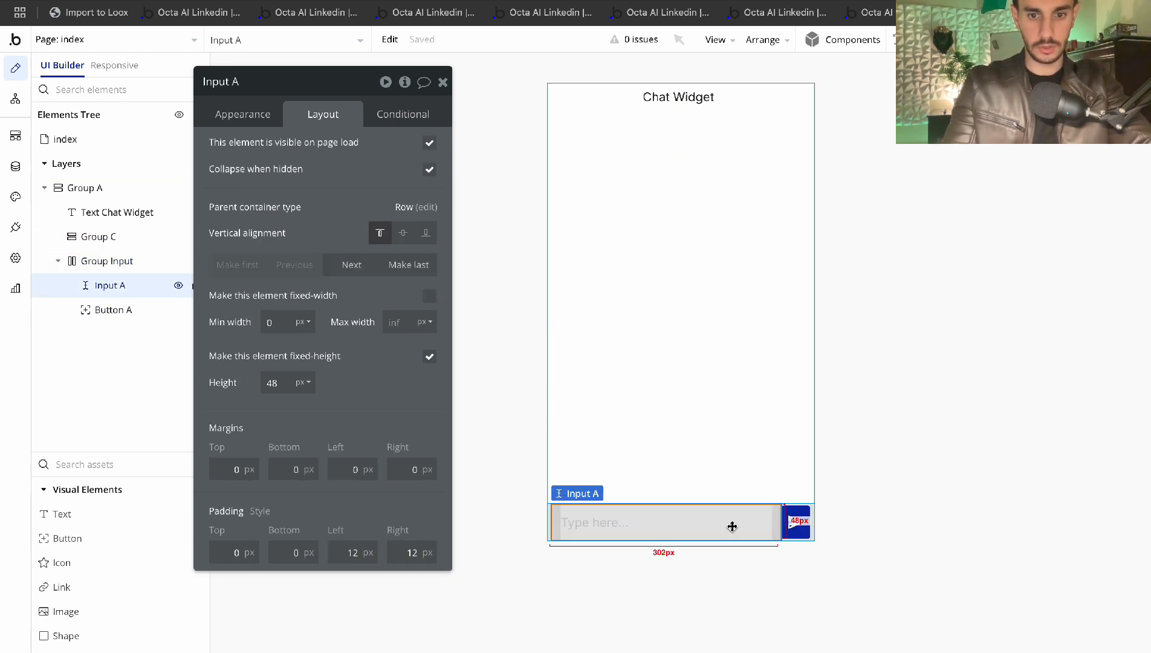
pyautogui.click(84, 261)
pyautogui.scroll(-5, 437, 468)
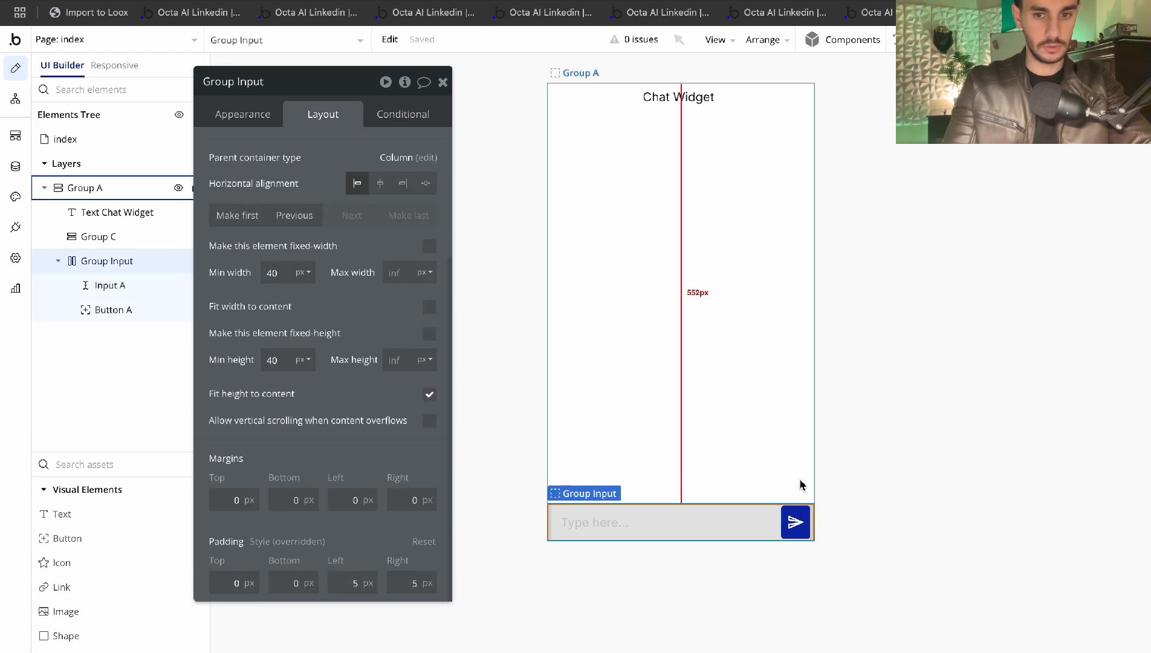
# Give the send button 5 px top and bottom margins
pyautogui.click(795, 522)
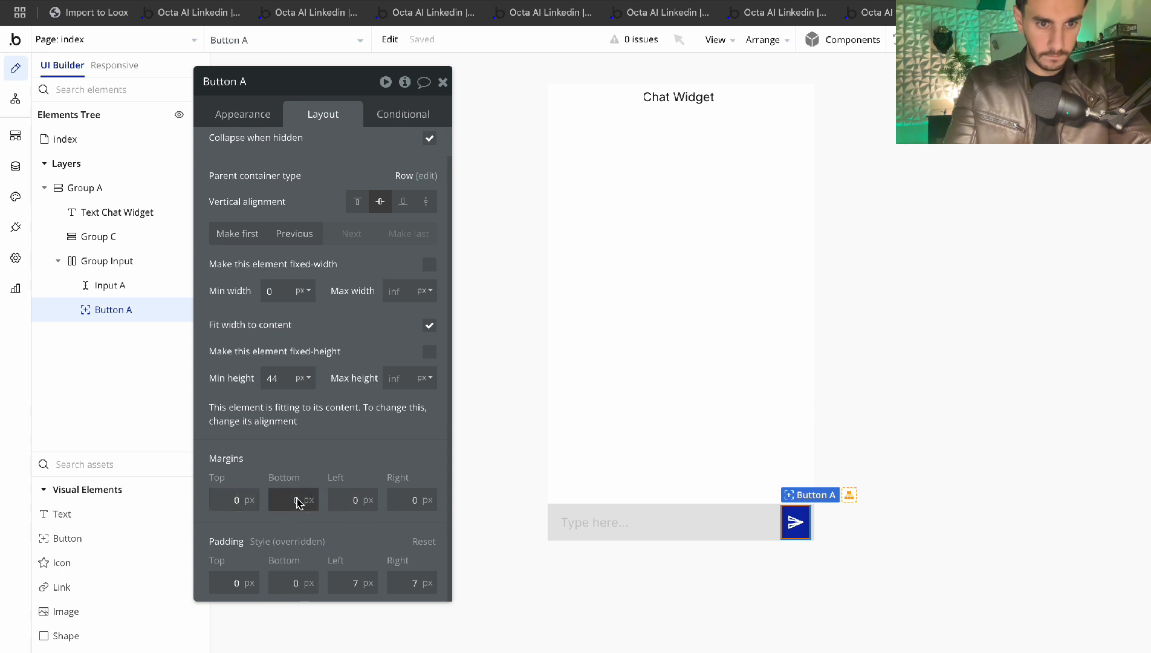
pyautogui.click(252, 503)
pyautogui.write('5')
pyautogui.click(295, 499)
pyautogui.write('5')
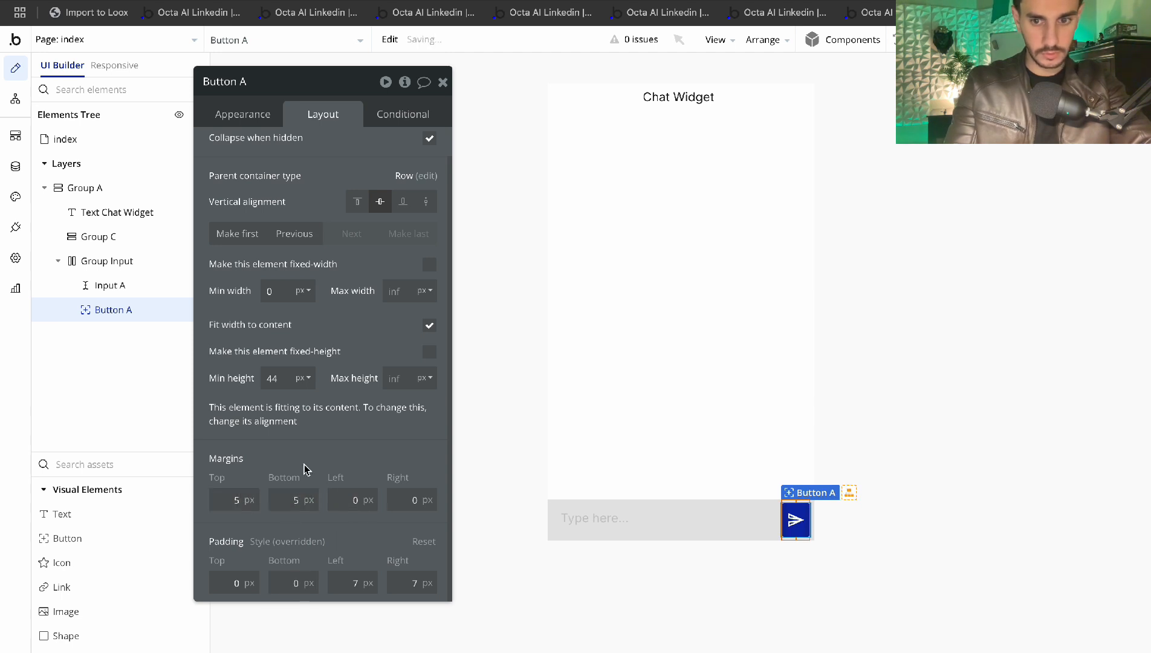
pyautogui.click(760, 388)
# Inspect the layout settings of the index page, Group A and Group Input
pyautogui.click(914, 351)
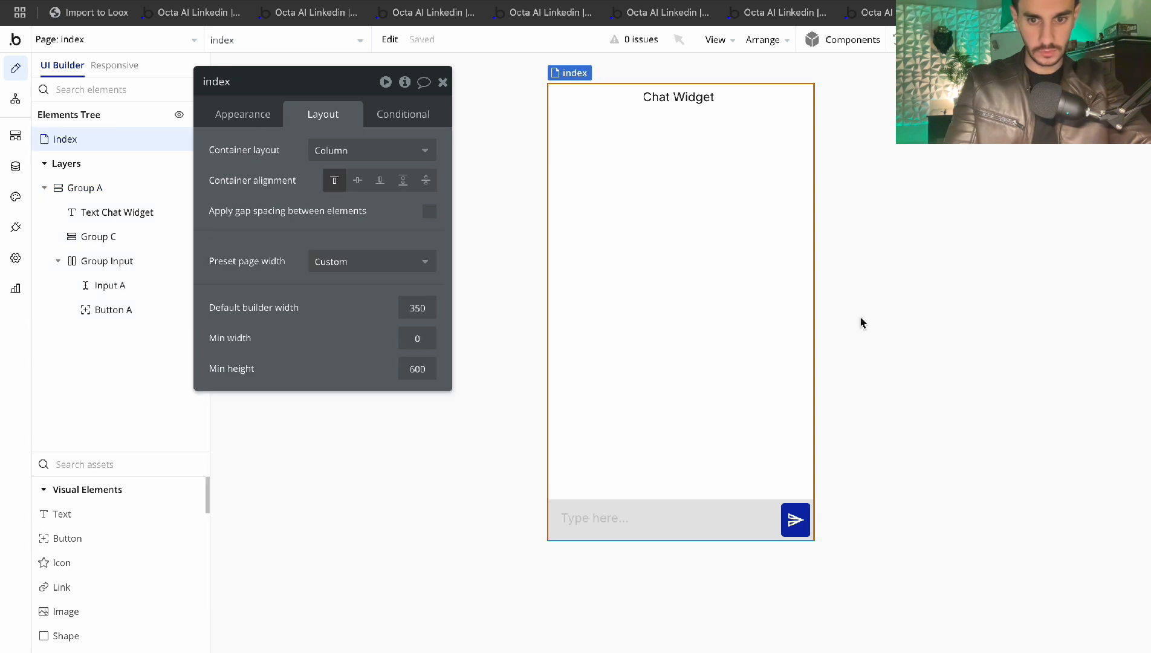
pyautogui.click(443, 82)
pyautogui.click(812, 296)
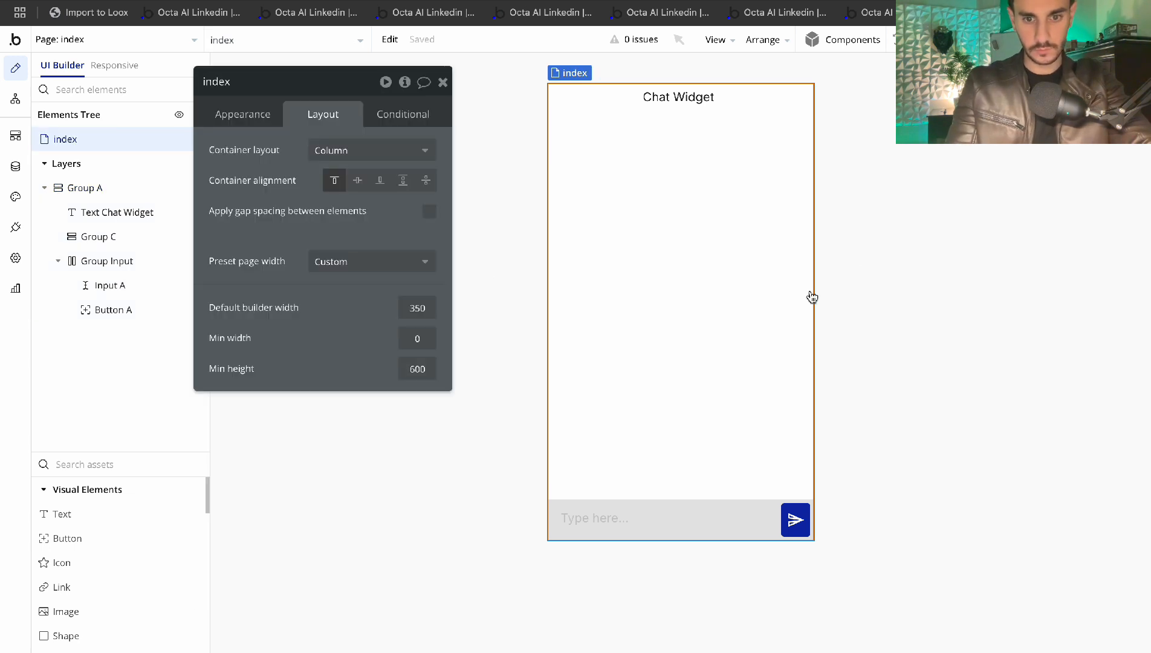
pyautogui.click(549, 342)
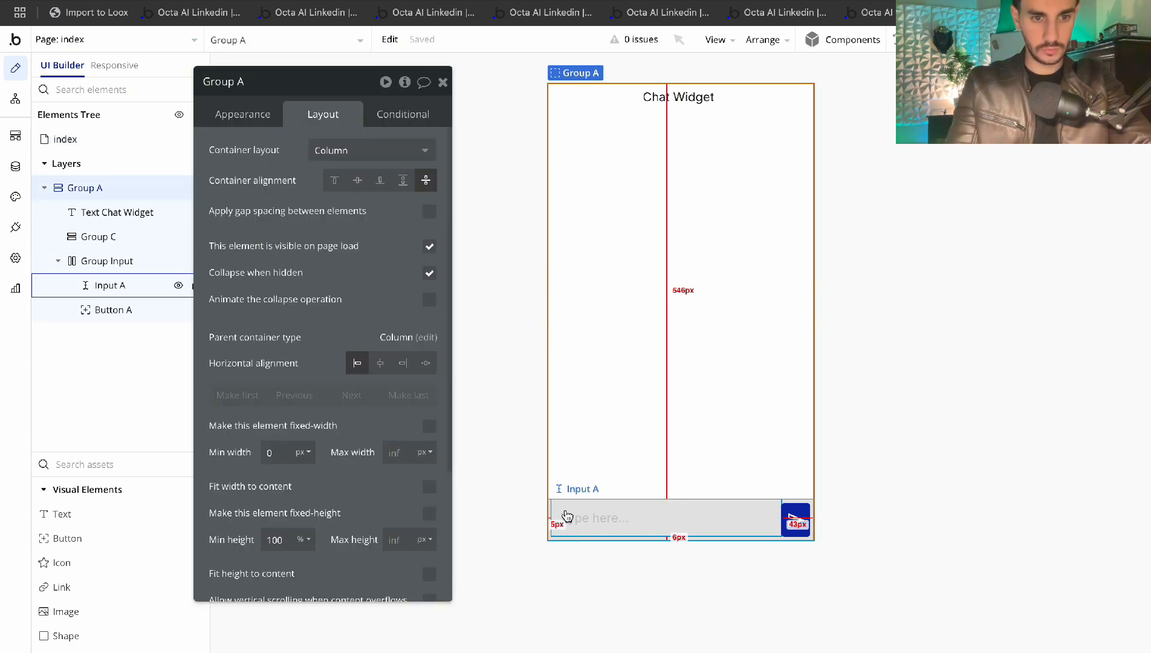
pyautogui.click(107, 260)
pyautogui.scroll(-4, 254, 544)
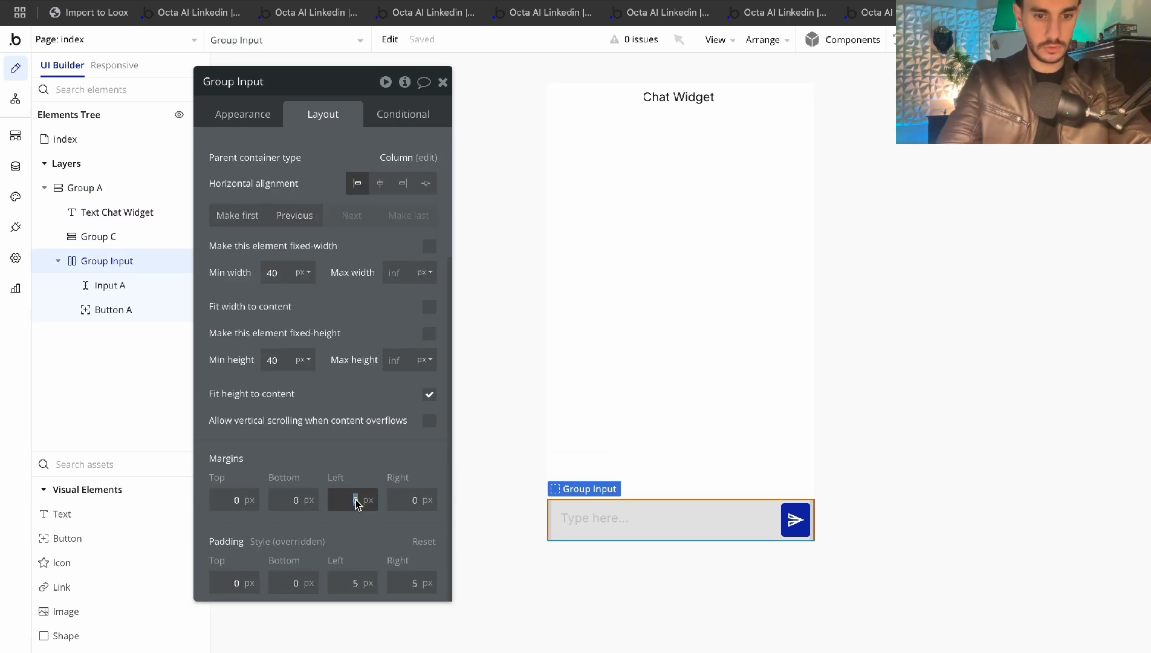
pyautogui.click(692, 398)
pyautogui.click(827, 370)
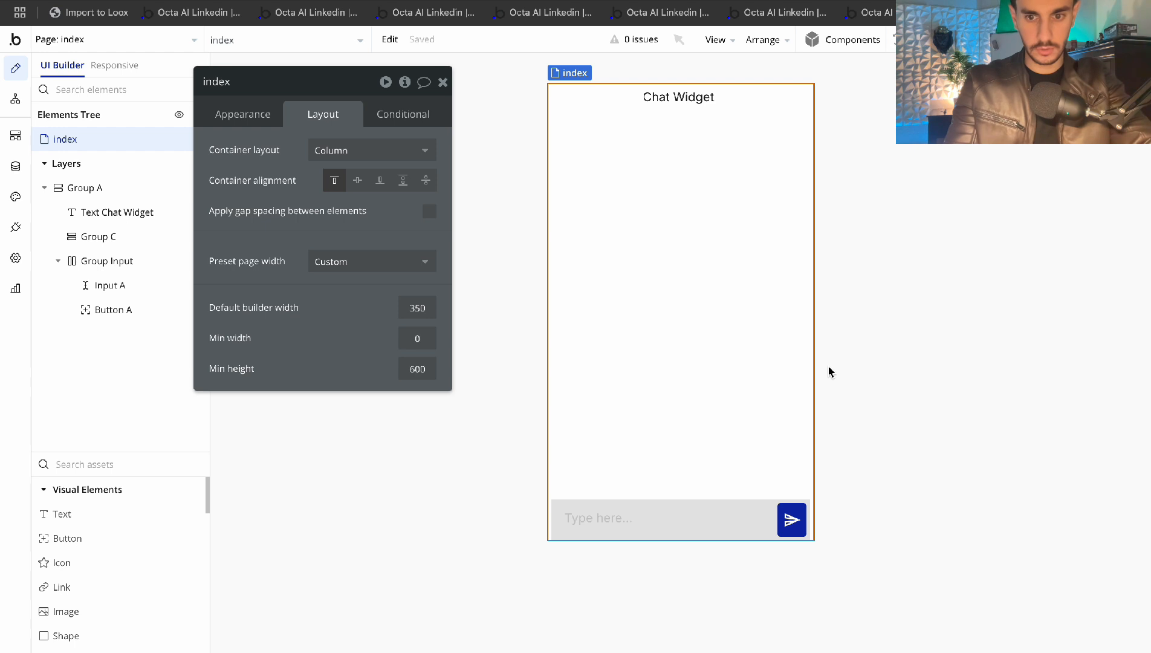
# Set Group Input's corner roundness to 5
pyautogui.click(555, 510)
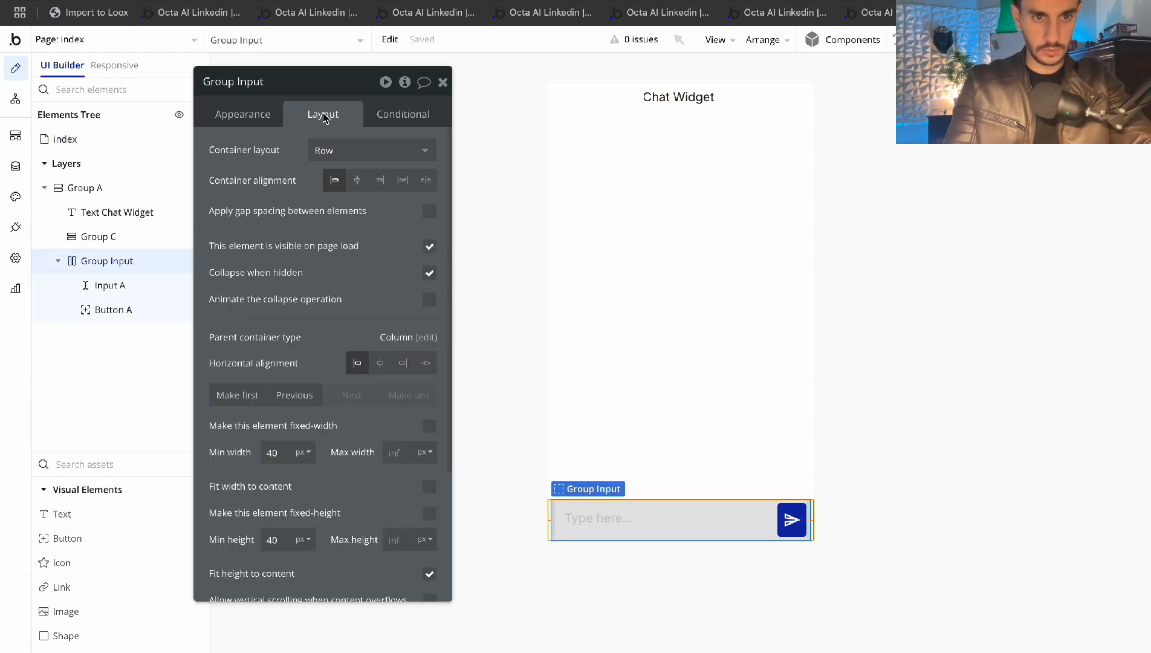
pyautogui.click(242, 114)
pyautogui.scroll(-3, 321, 443)
pyautogui.click(395, 377)
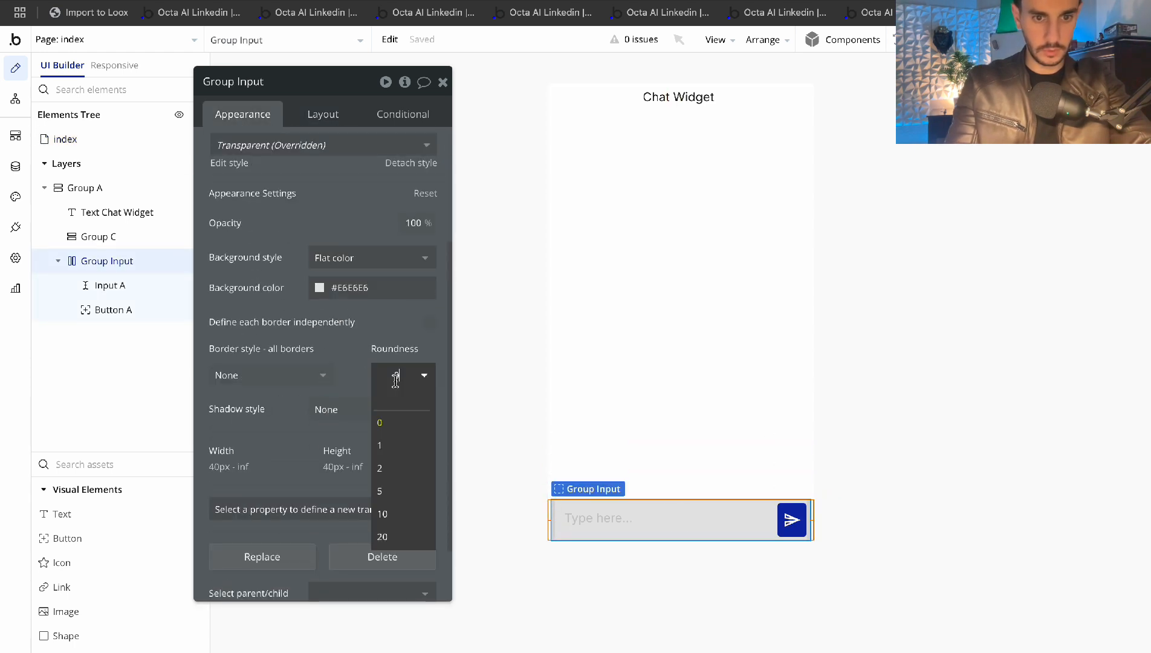
pyautogui.click(403, 490)
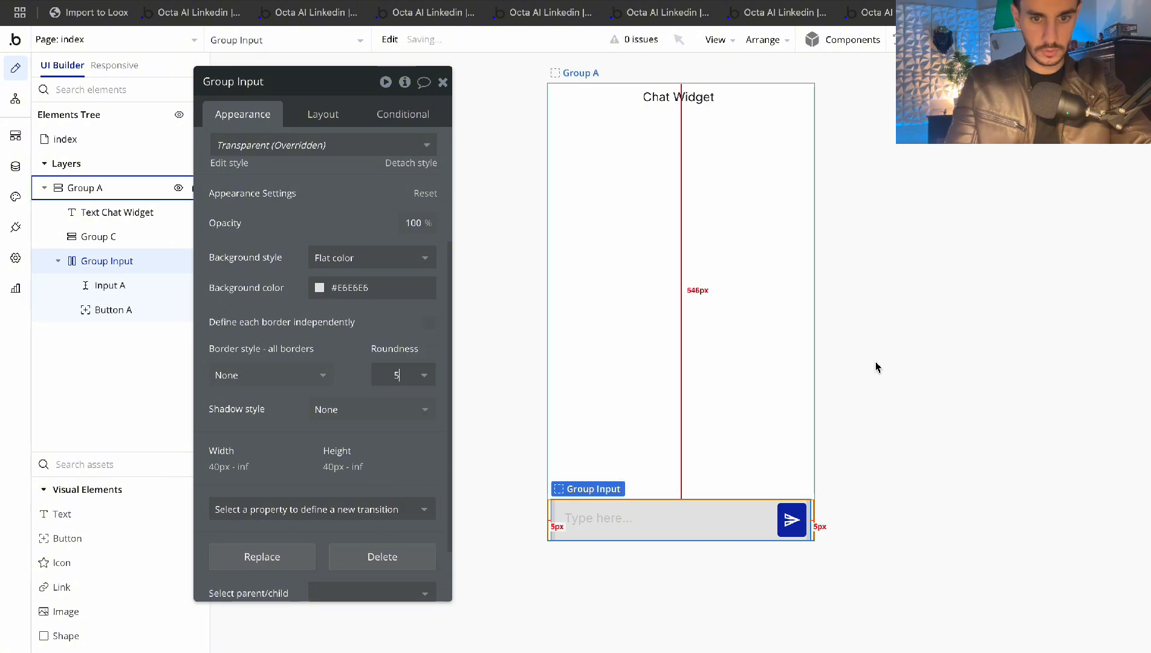
pyautogui.click(982, 336)
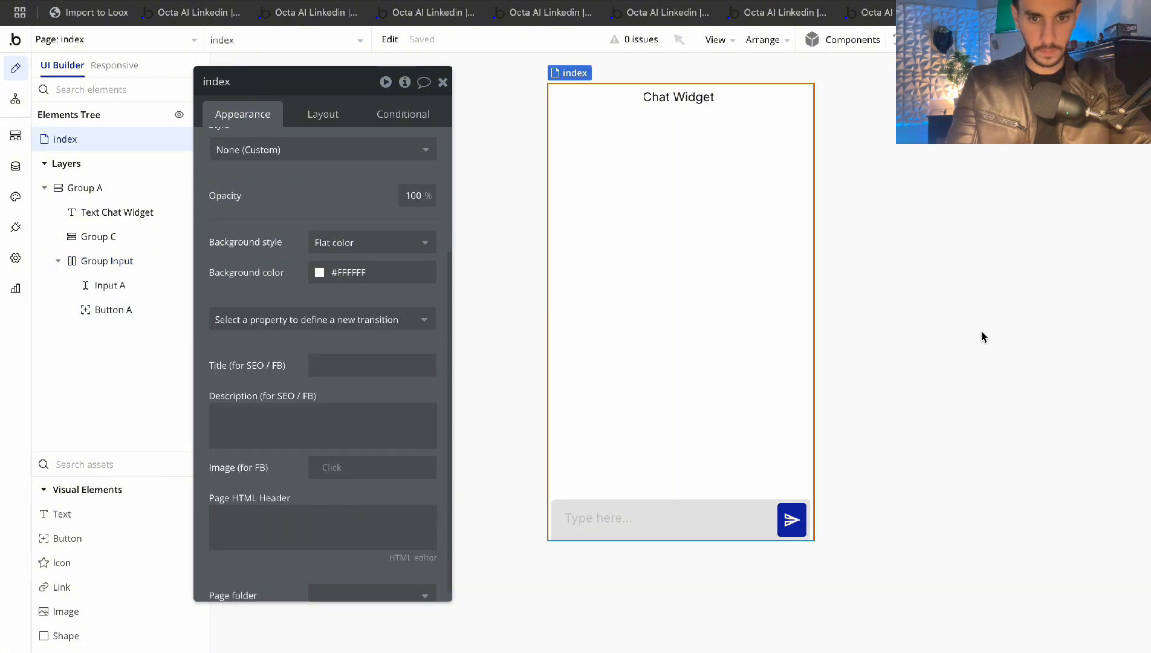
pyautogui.click(597, 520)
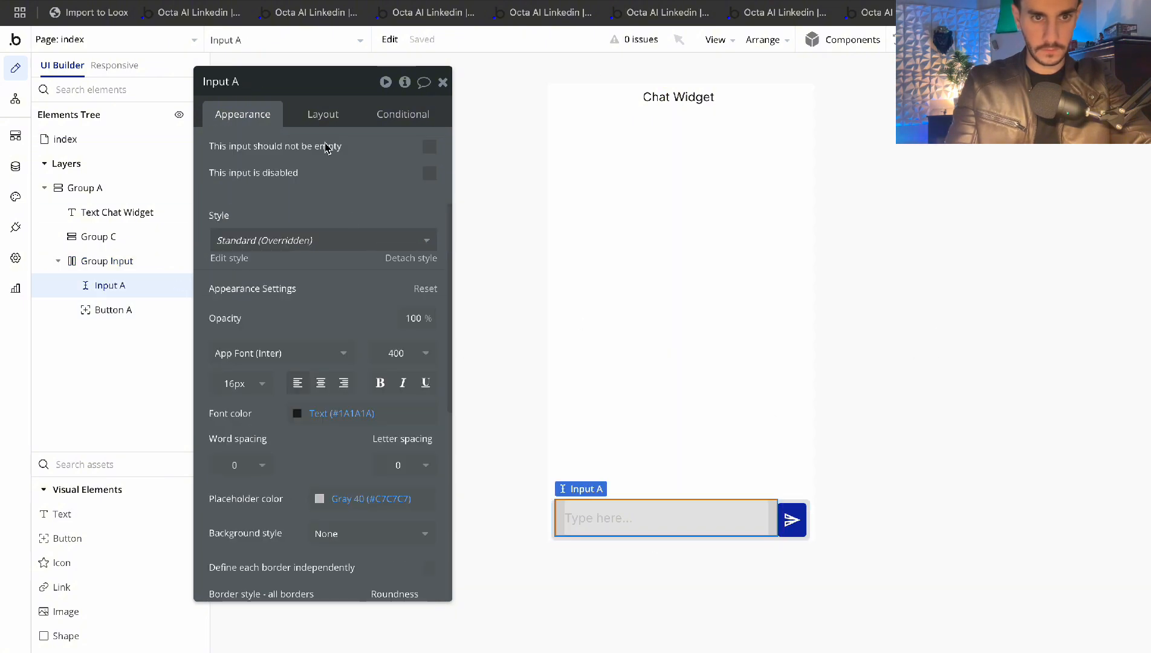
# Check the message input's Layout settings, then the index page's layout properties
pyautogui.click(318, 115)
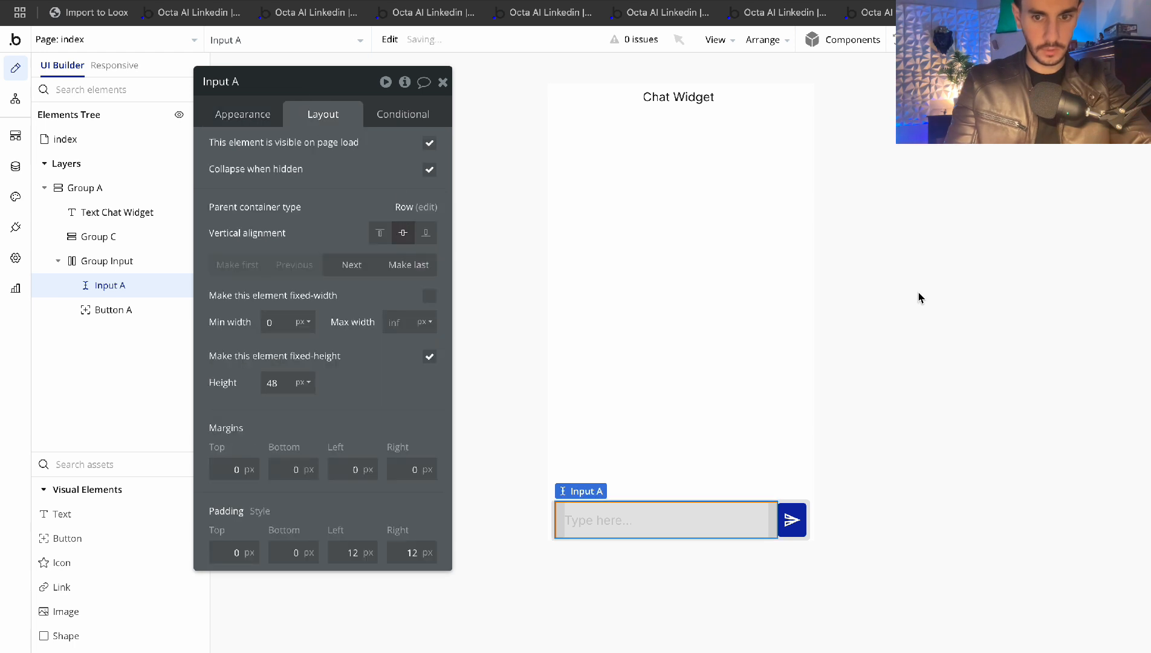
pyautogui.click(918, 297)
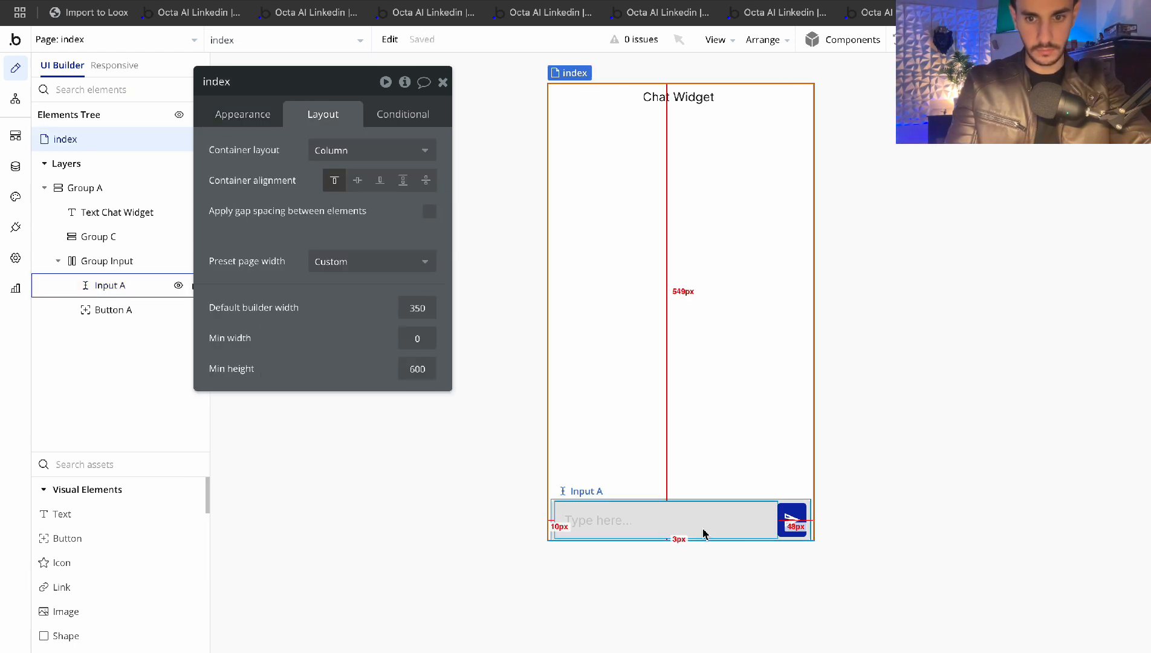
pyautogui.click(442, 82)
pyautogui.click(468, 146)
pyautogui.click(443, 82)
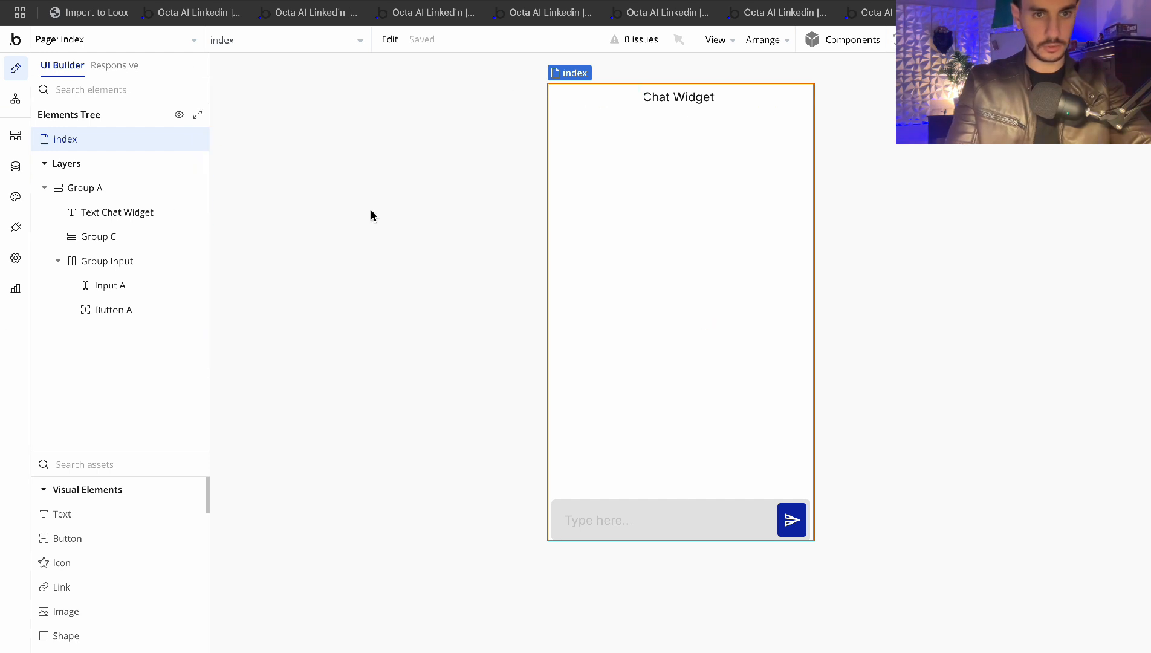
# Move through the Elements Tree from the title, chat container and input row to Group C
pyautogui.click(99, 212)
pyautogui.click(85, 188)
pyautogui.click(92, 261)
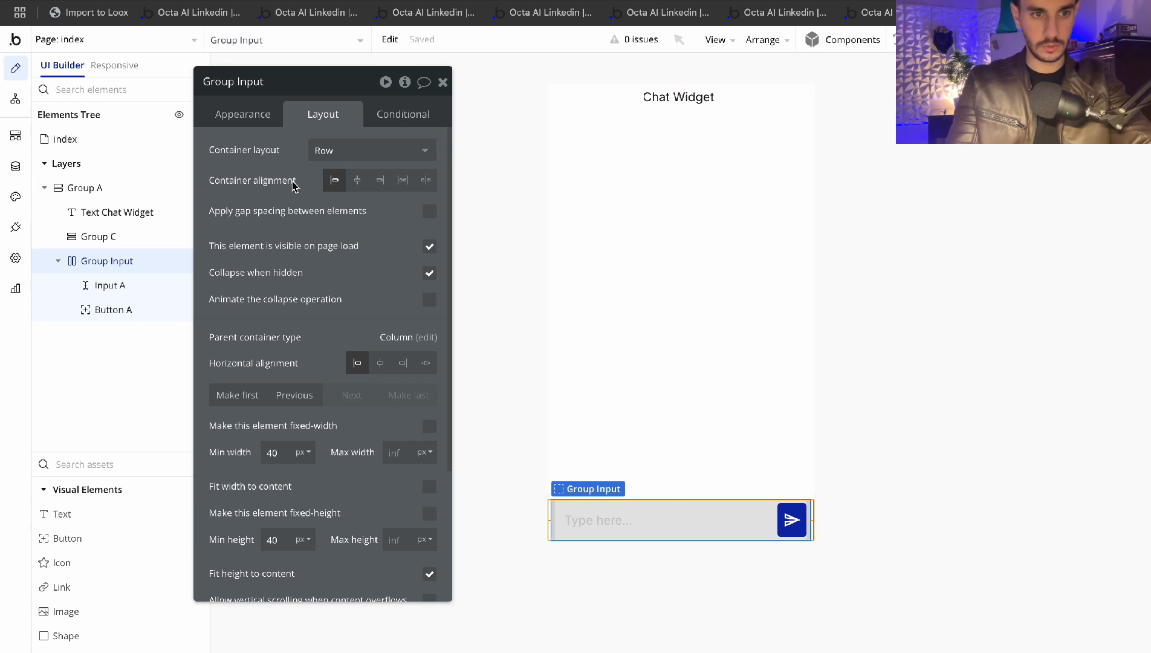
pyautogui.click(85, 240)
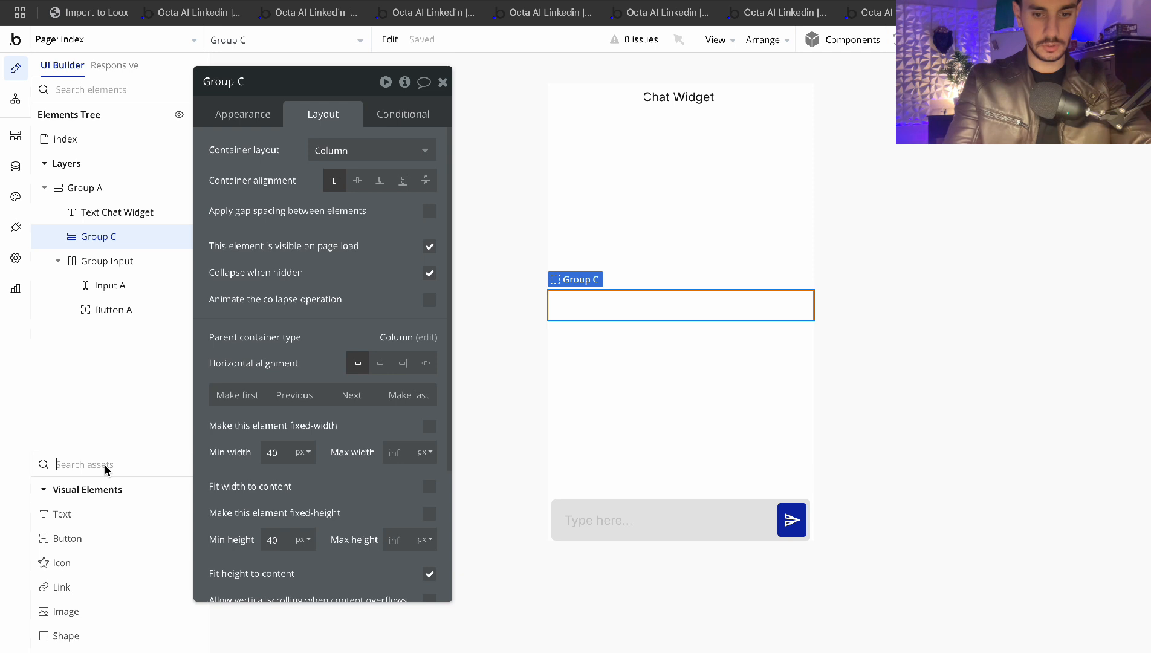
# Drop a Repeating Group (RepeatingGroup A) into Group C and untick its fixed row count
pyautogui.write('repe')
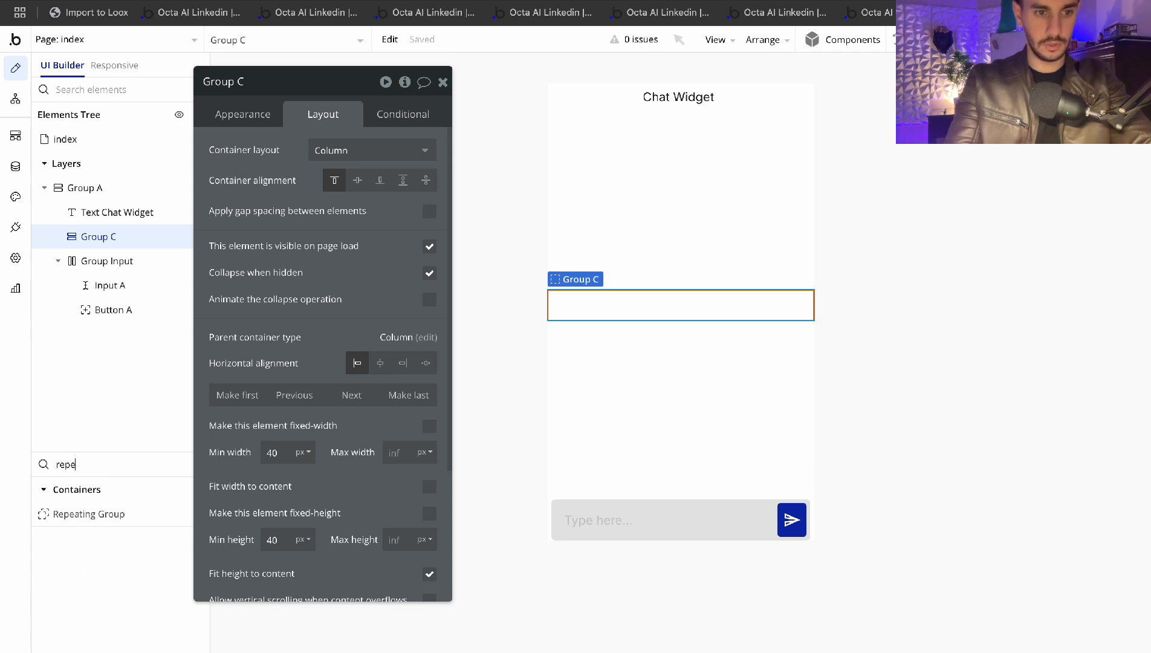
pyautogui.moveTo(115, 513); pyautogui.dragTo(640, 308)
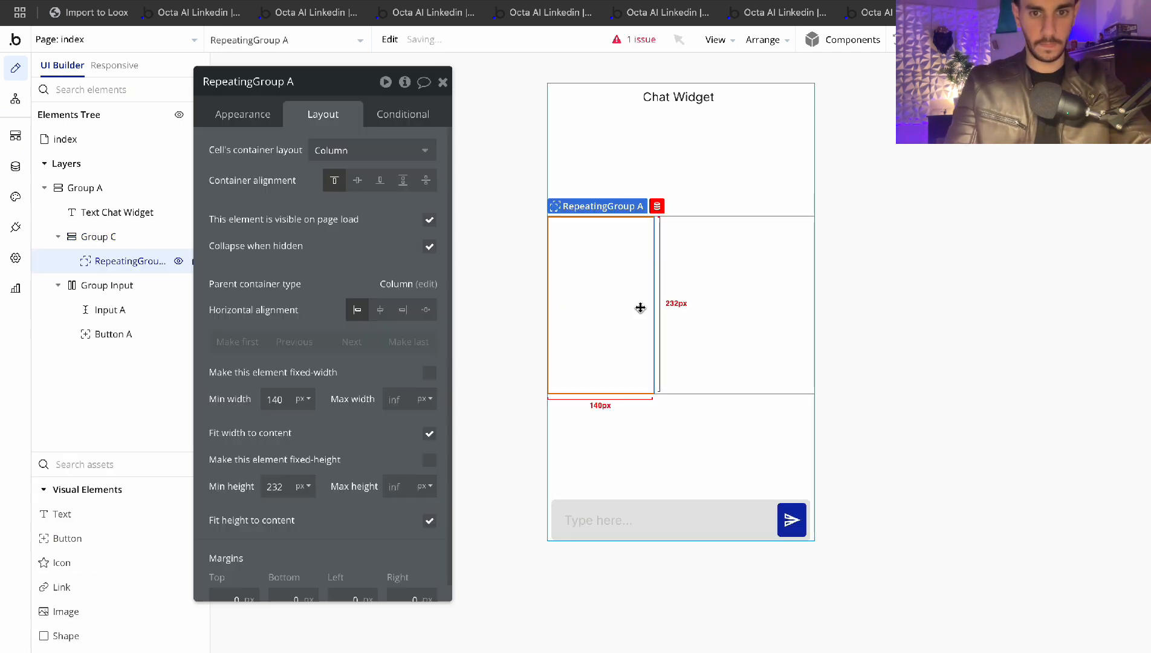
pyautogui.click(240, 118)
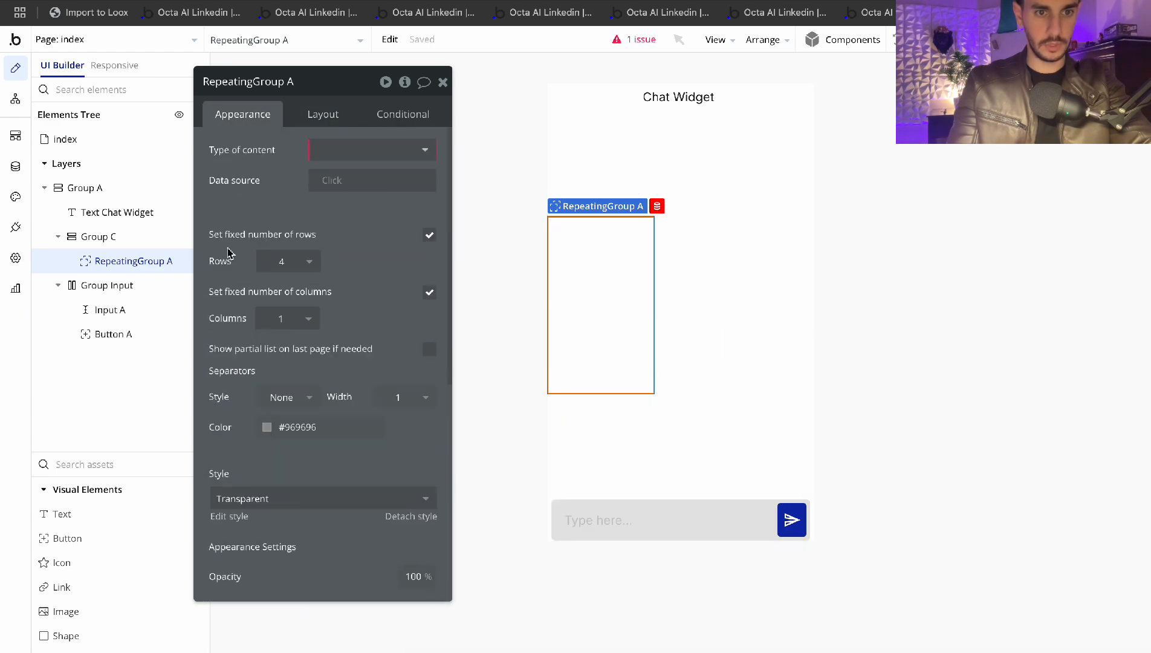
pyautogui.click(429, 235)
pyautogui.scroll(-2, 393, 350)
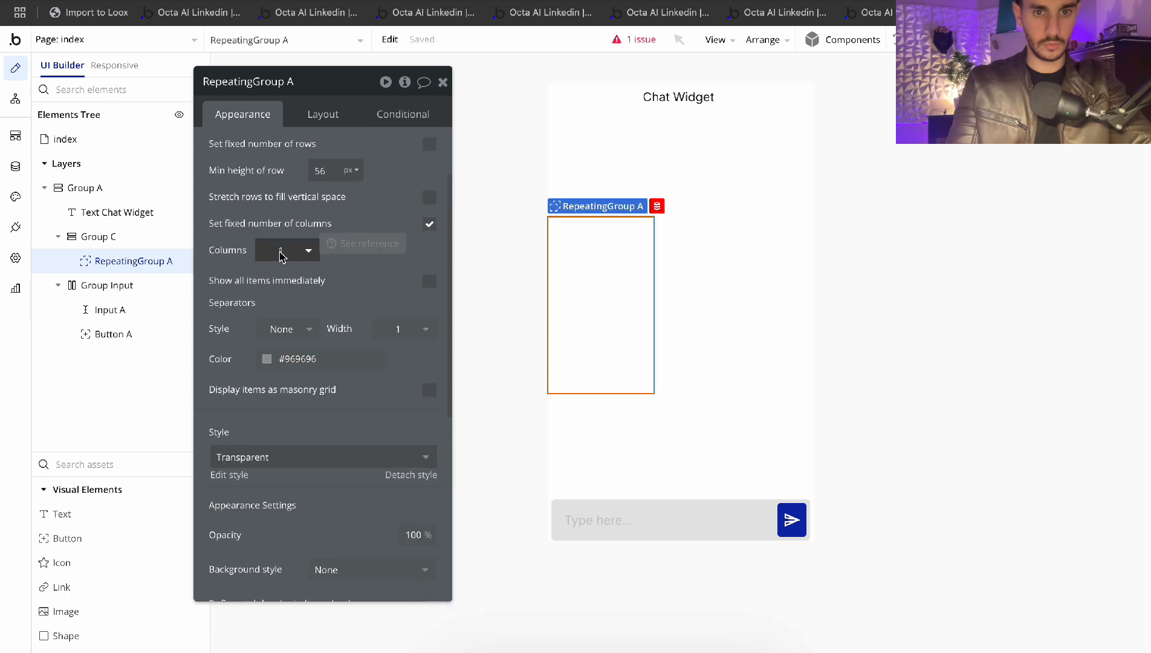
pyautogui.scroll(1, 295, 227)
pyautogui.scroll(-4, 294, 227)
pyautogui.scroll(1, 296, 248)
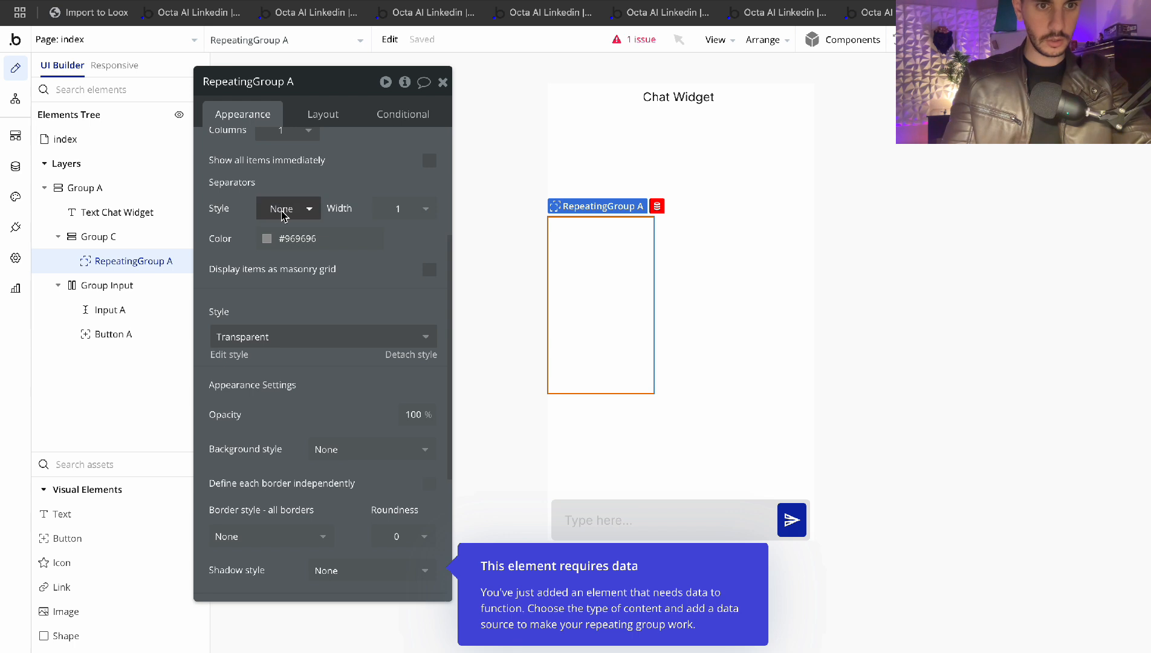
pyautogui.scroll(1, 269, 241)
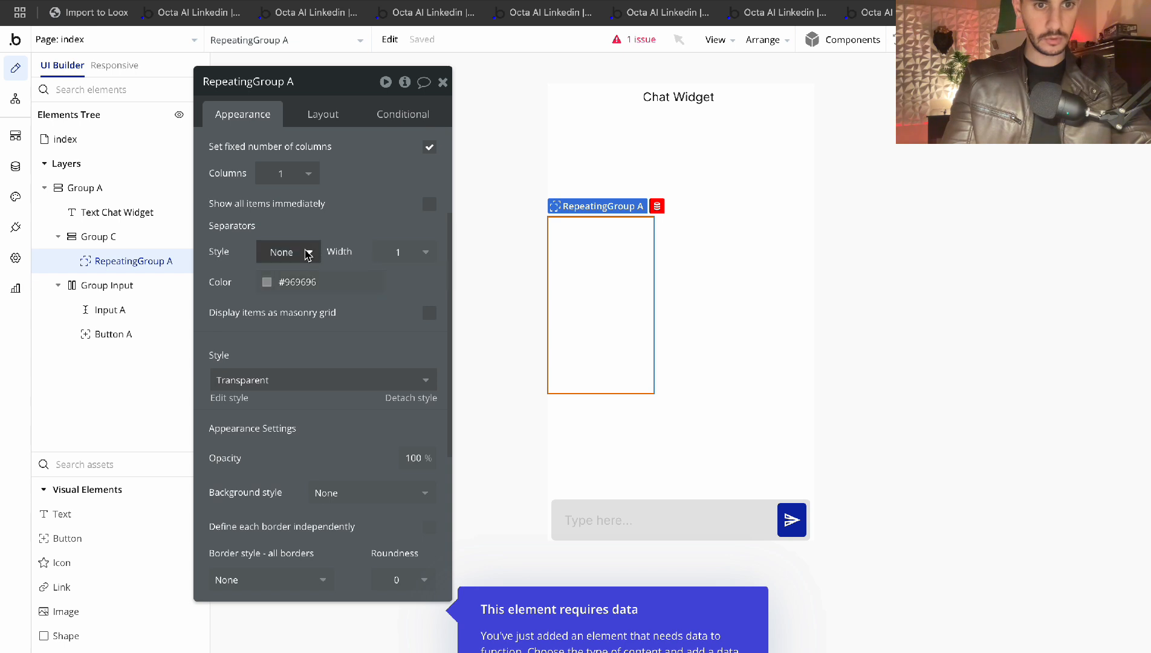
# Set RepeatingGroup A's separator width to 0 and separator style to None
pyautogui.click(420, 252)
pyautogui.click(398, 300)
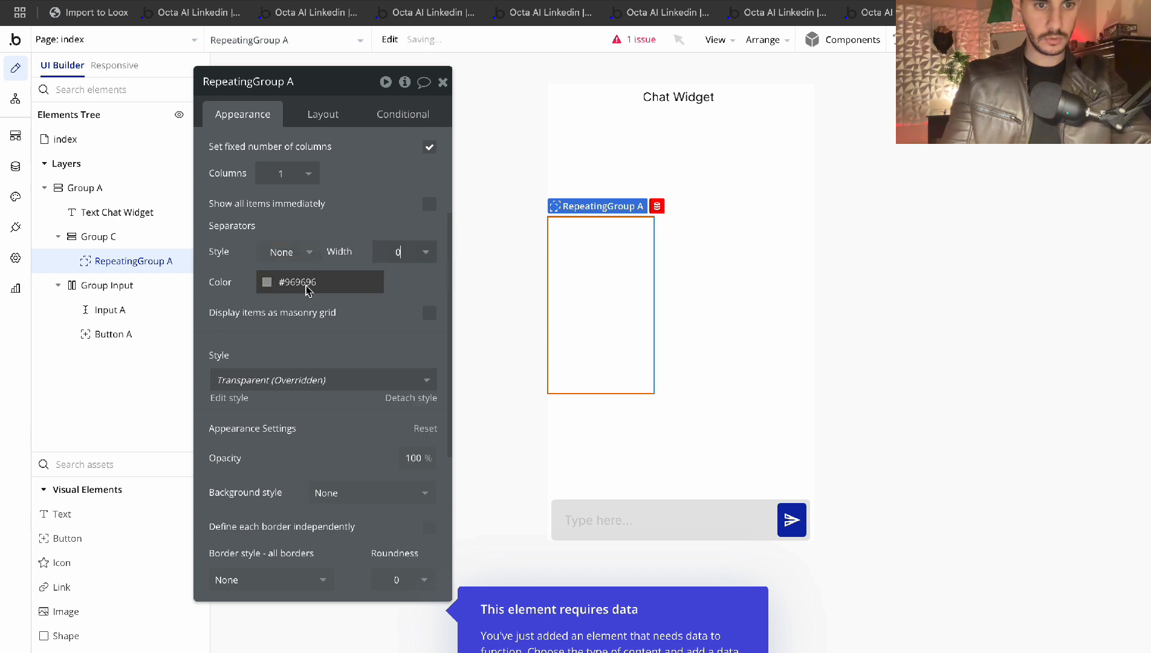
pyautogui.click(308, 290)
pyautogui.click(216, 284)
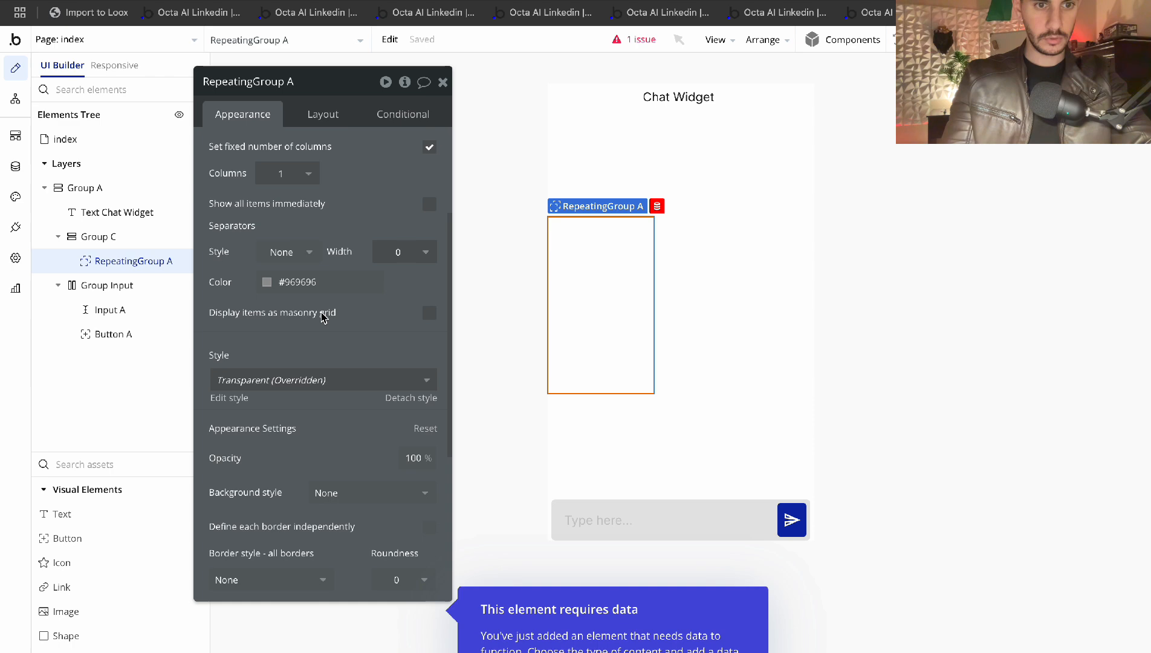
pyautogui.scroll(2, 322, 317)
pyautogui.scroll(-1, 320, 308)
pyautogui.click(298, 287)
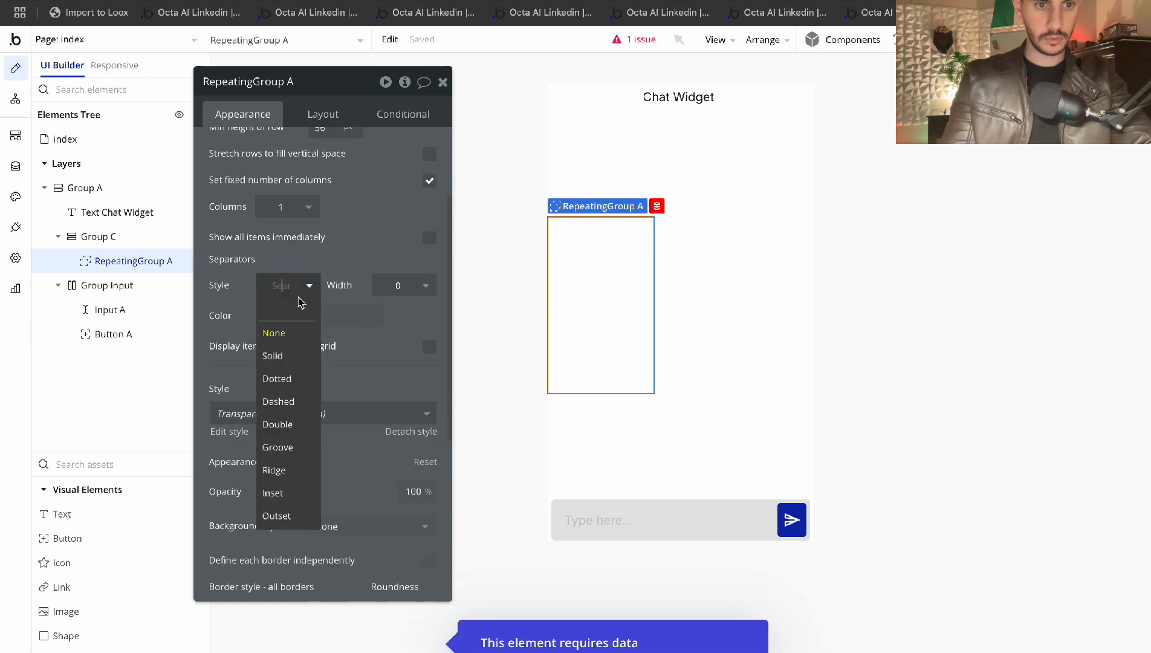
pyautogui.click(279, 335)
pyautogui.scroll(-3, 311, 318)
pyautogui.scroll(1, 316, 321)
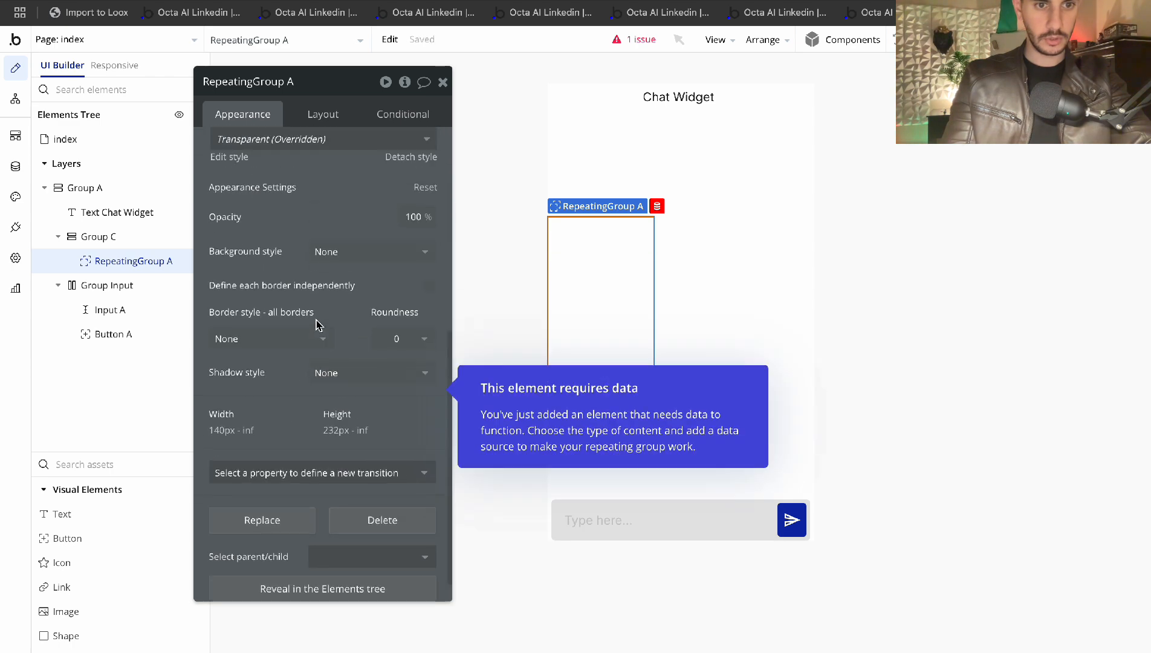
pyautogui.scroll(-2, 316, 324)
pyautogui.scroll(6, 316, 321)
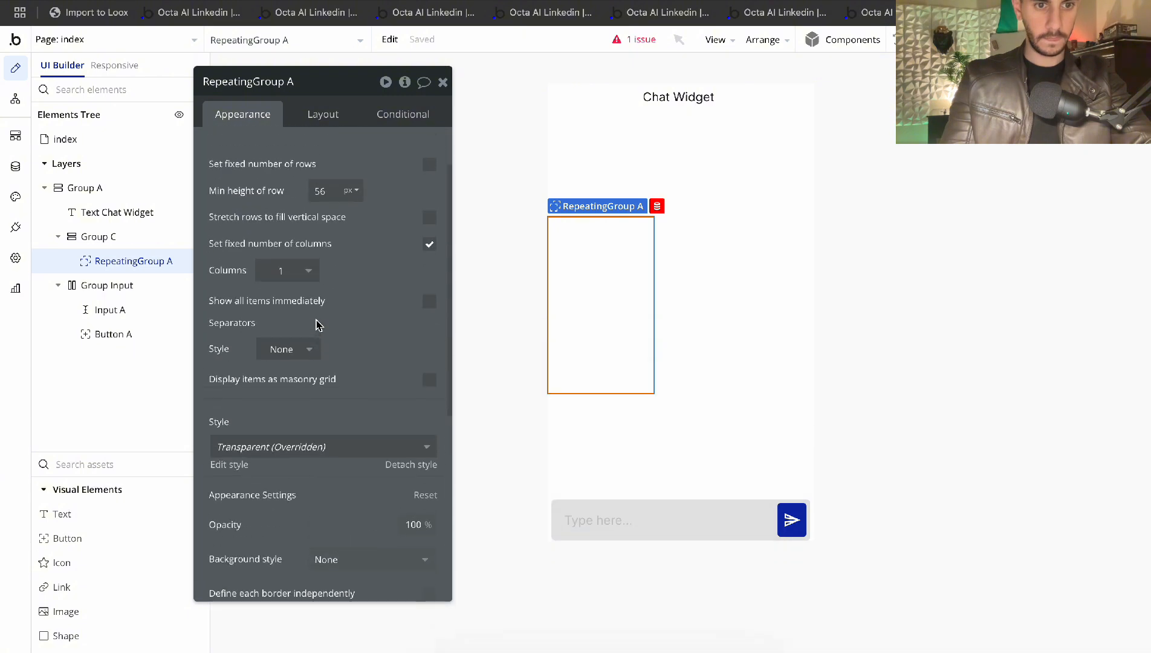
pyautogui.click(759, 259)
pyautogui.click(627, 257)
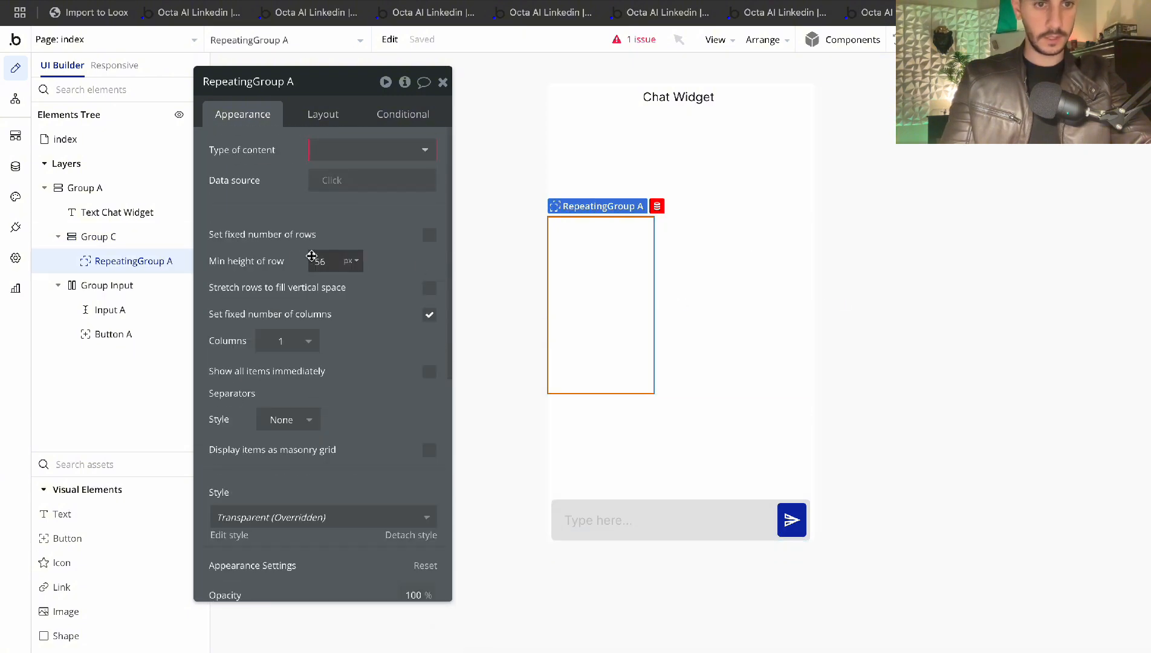
# Add a Group (Group D) to RepeatingGroup A's first cell and review its Layout and Appearance tabs
pyautogui.write('group')
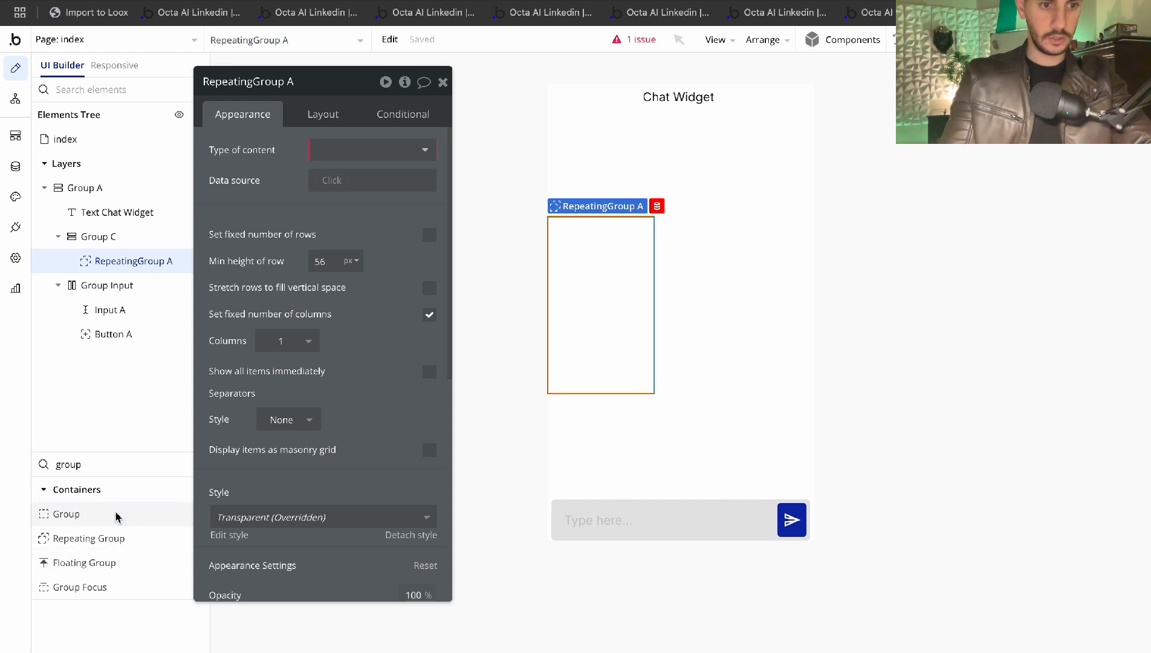
pyautogui.click(67, 513)
pyautogui.click(636, 224)
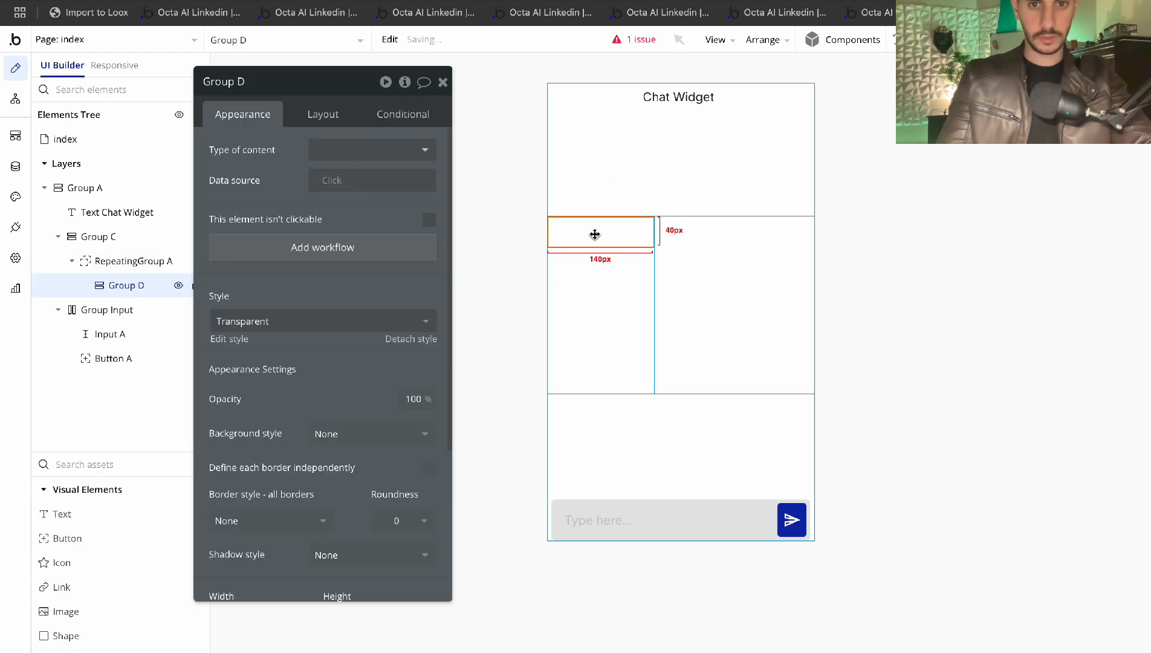
pyautogui.click(324, 115)
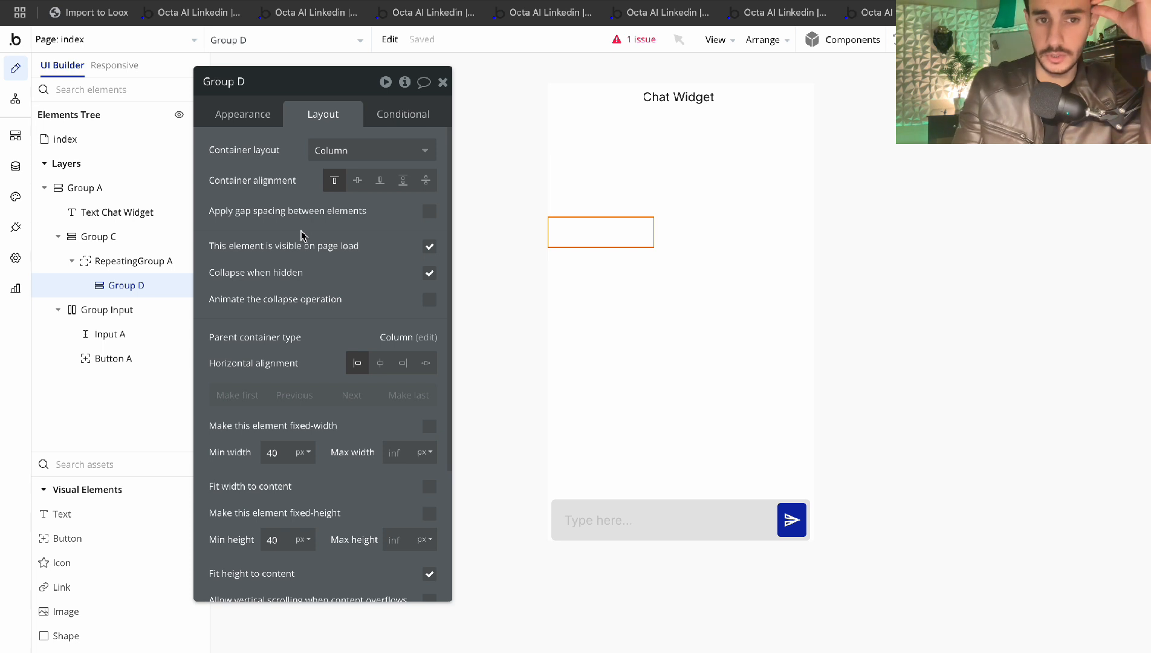
pyautogui.scroll(-3, 301, 235)
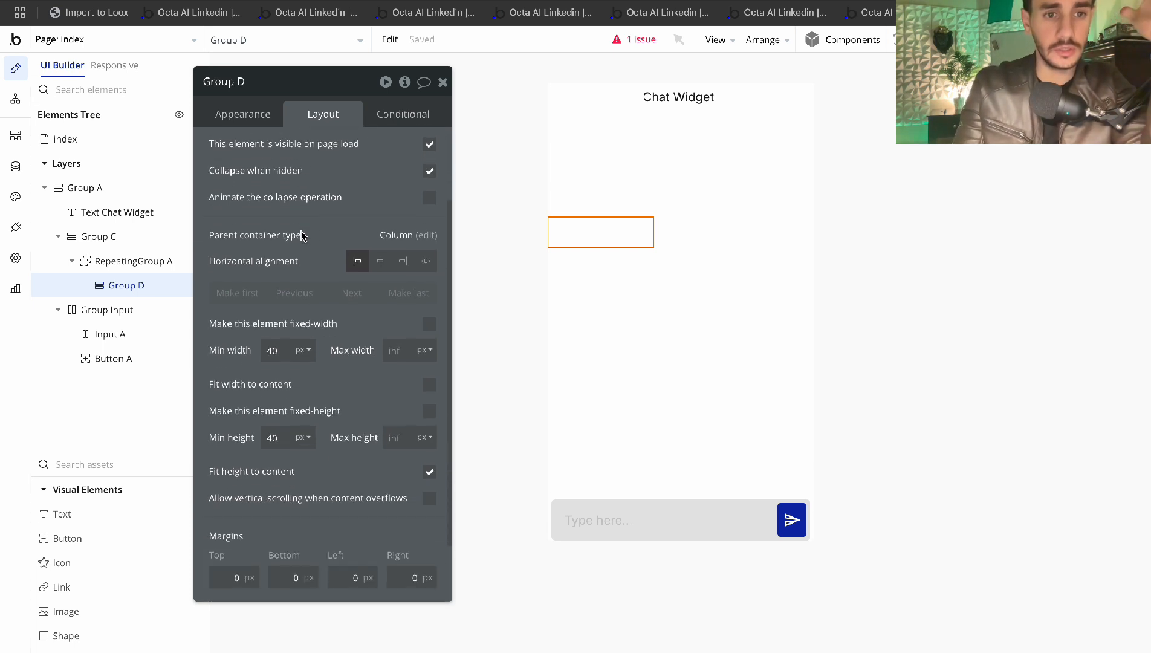
pyautogui.click(254, 121)
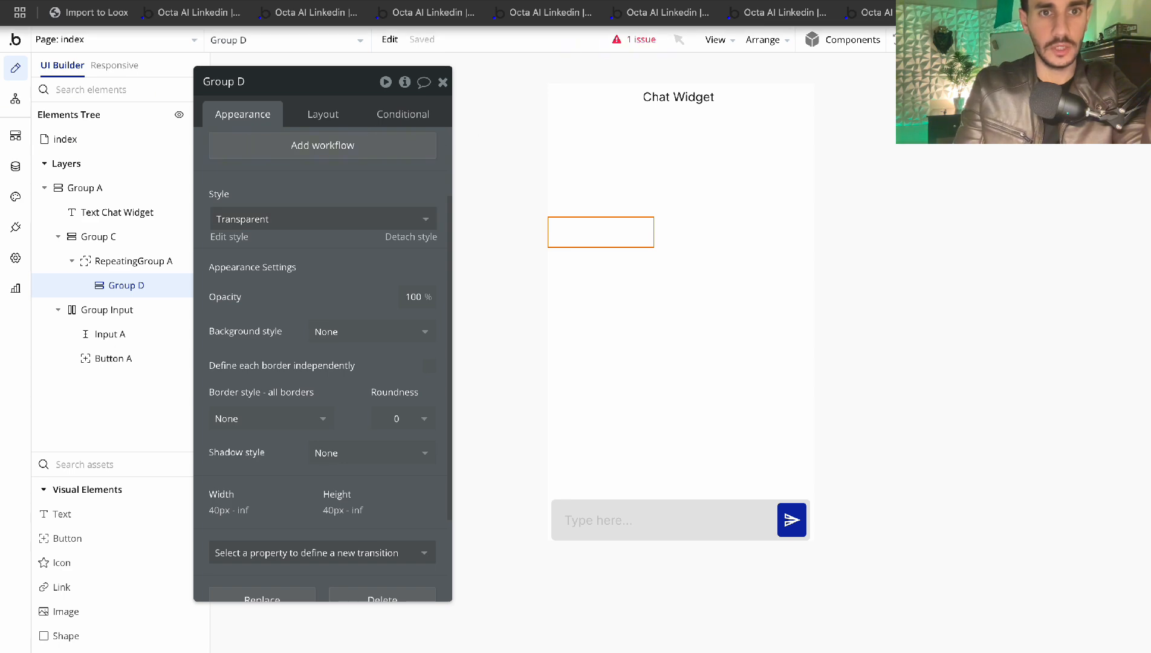
# In a new browser tab, enter the search 'iphone messages'
pyautogui.hotkey('ctrl', 't')
pyautogui.write('iphone messages')
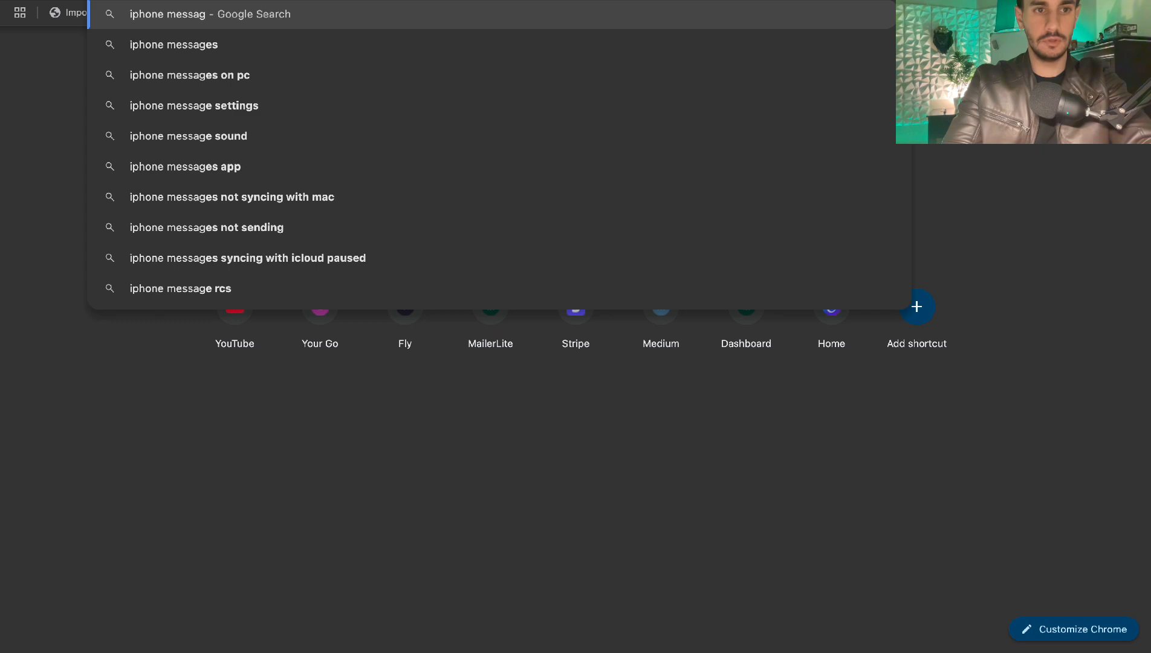
# Find 'iphone messages' image results and preview the Apple Support Messages screenshot, zoomed in
pyautogui.press('Return')
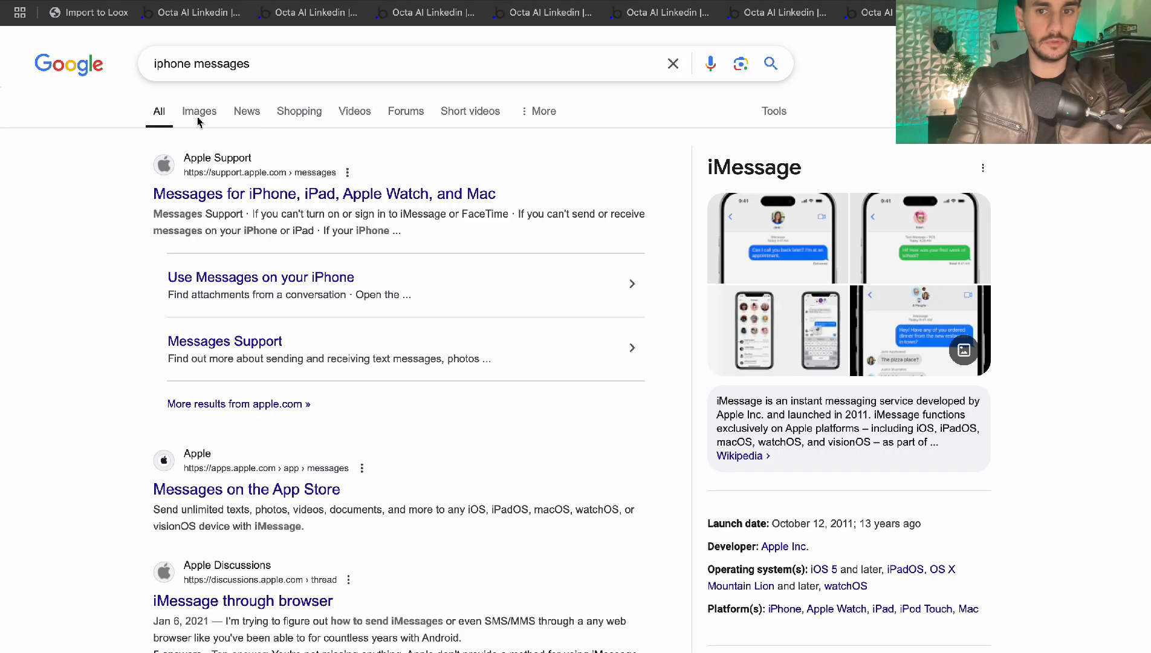
pyautogui.click(193, 112)
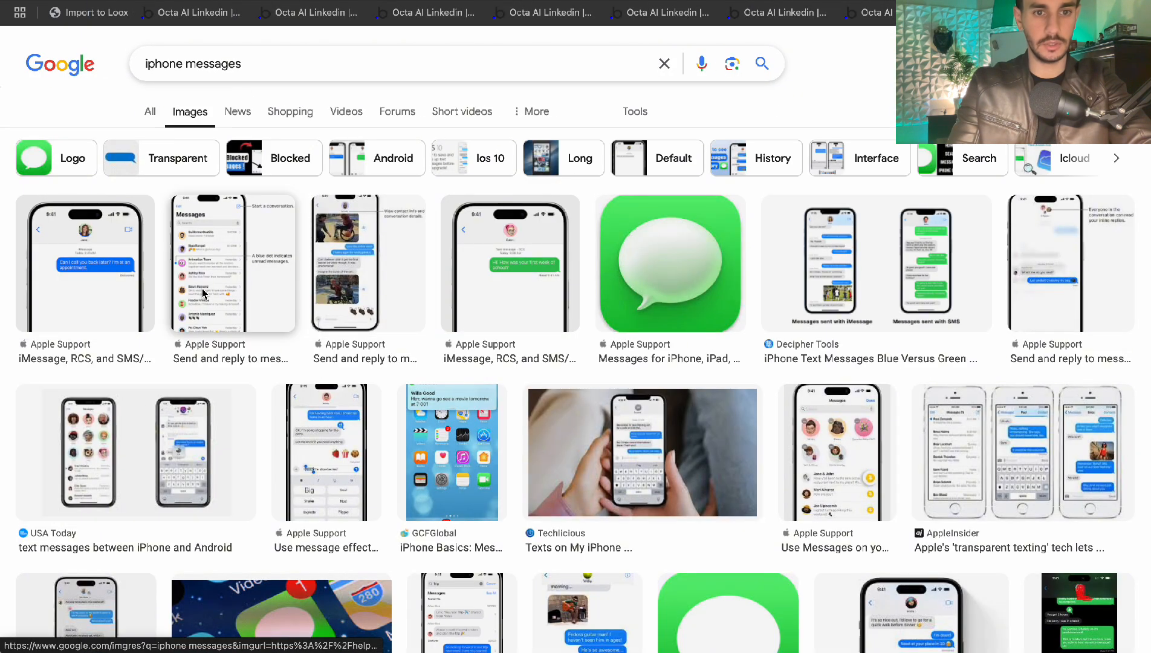
pyautogui.scroll(-1, 377, 270)
pyautogui.scroll(-6, 876, 230)
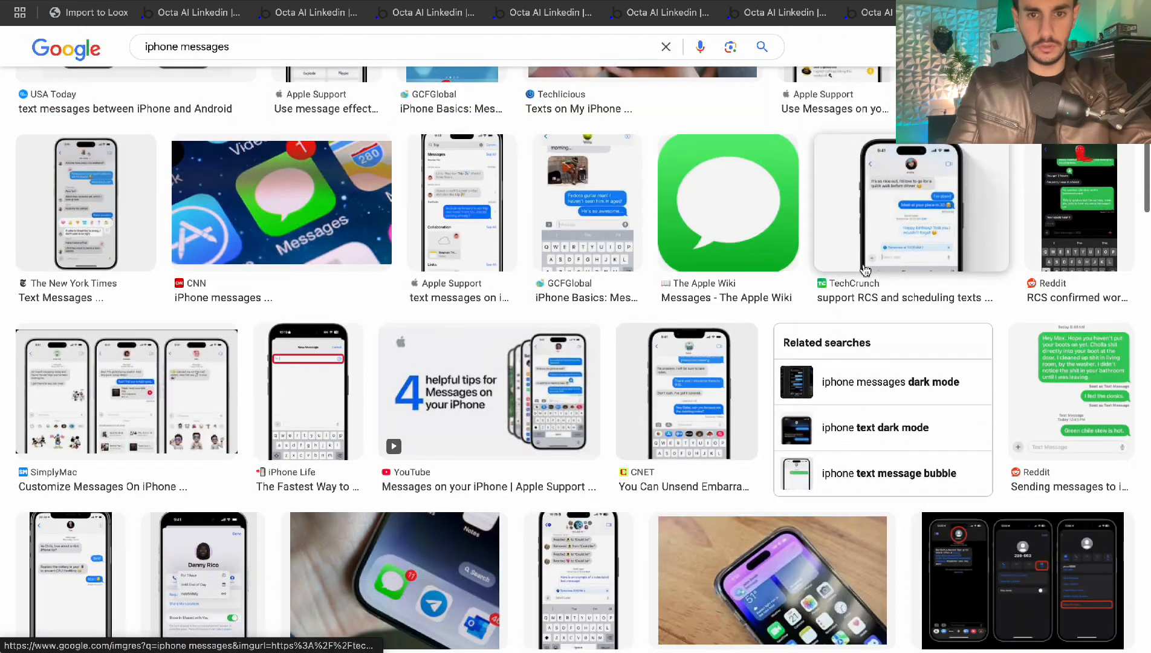
pyautogui.click(492, 221)
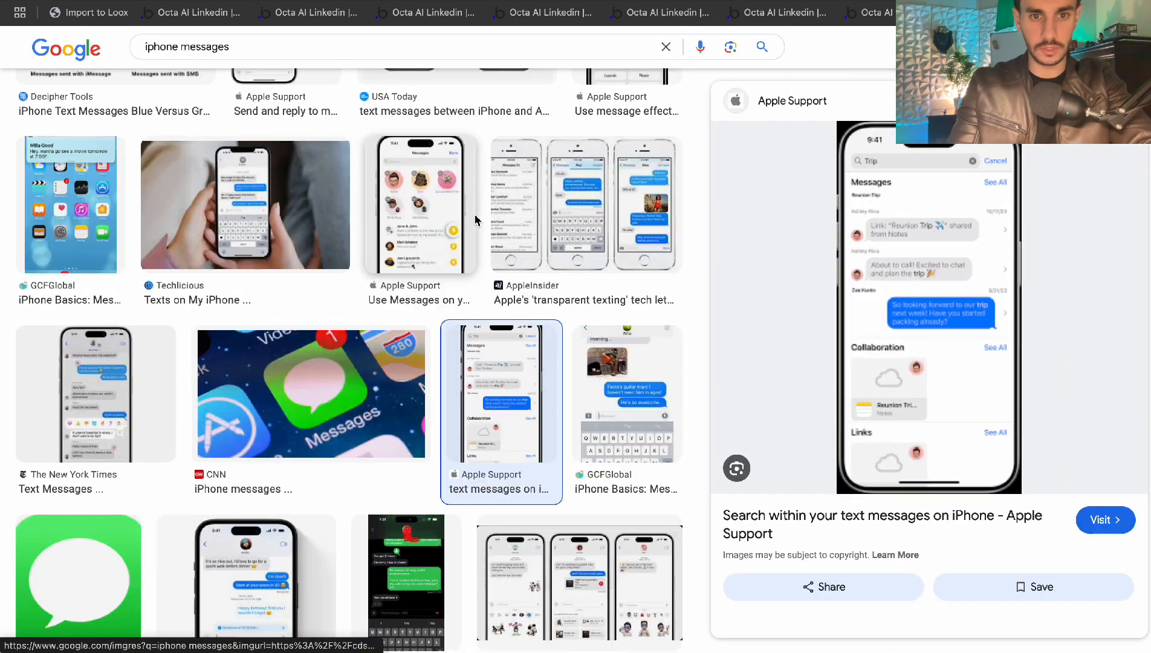
pyautogui.hotkey('ctrl', '+')
pyautogui.hotkey('ctrl', '+')
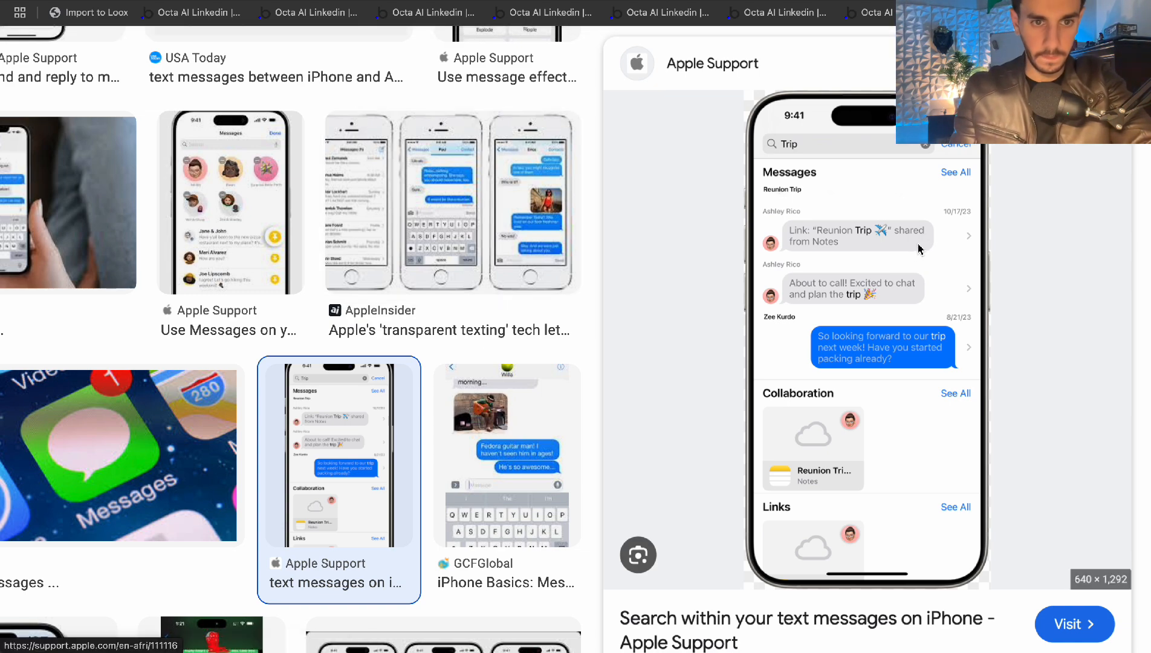
pyautogui.scroll(-5, 920, 249)
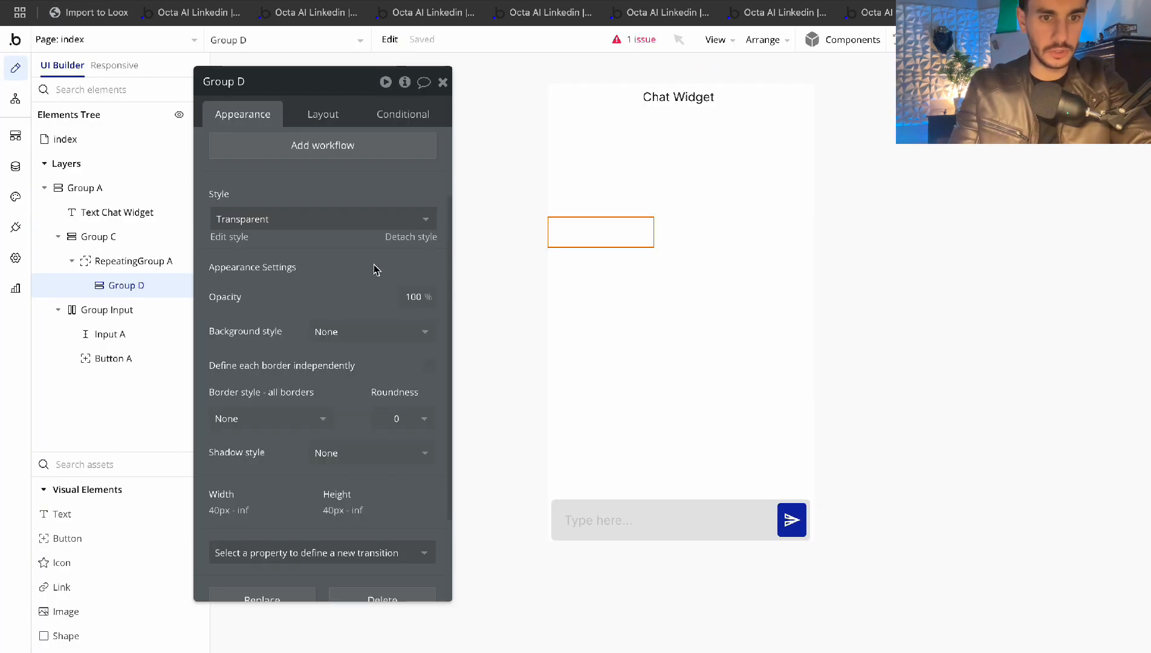
# Give Group D a Flat color background in light grey #E0E0E0
pyautogui.click(330, 331)
pyautogui.click(336, 400)
pyautogui.click(357, 362)
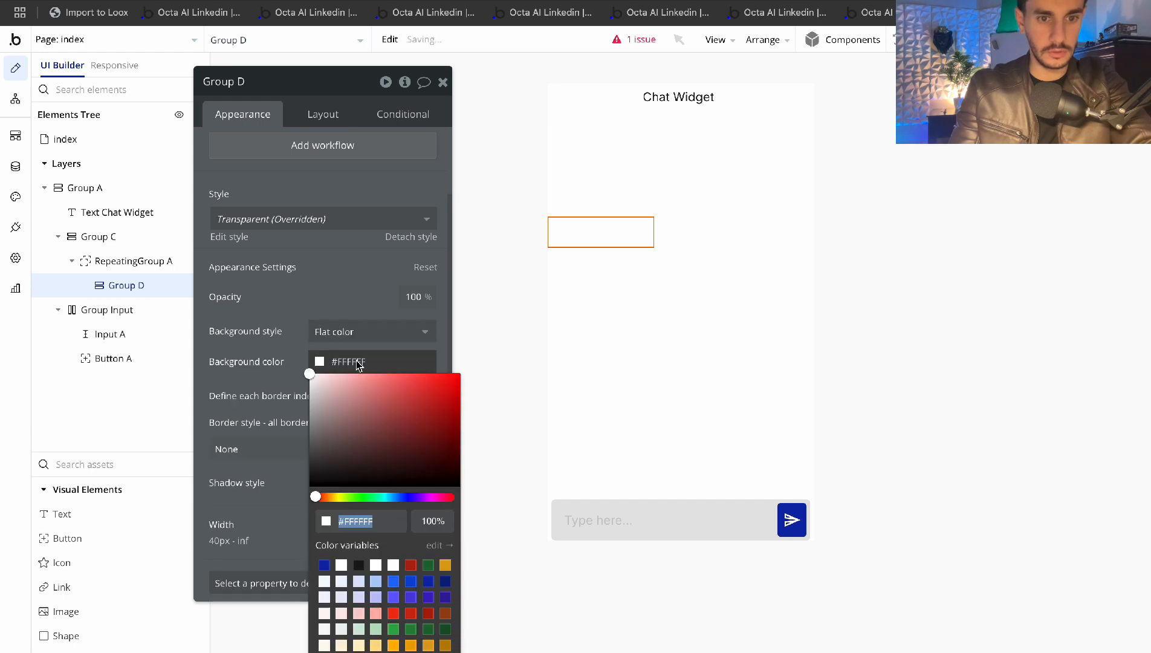
pyautogui.moveTo(316, 403); pyautogui.dragTo(297, 390)
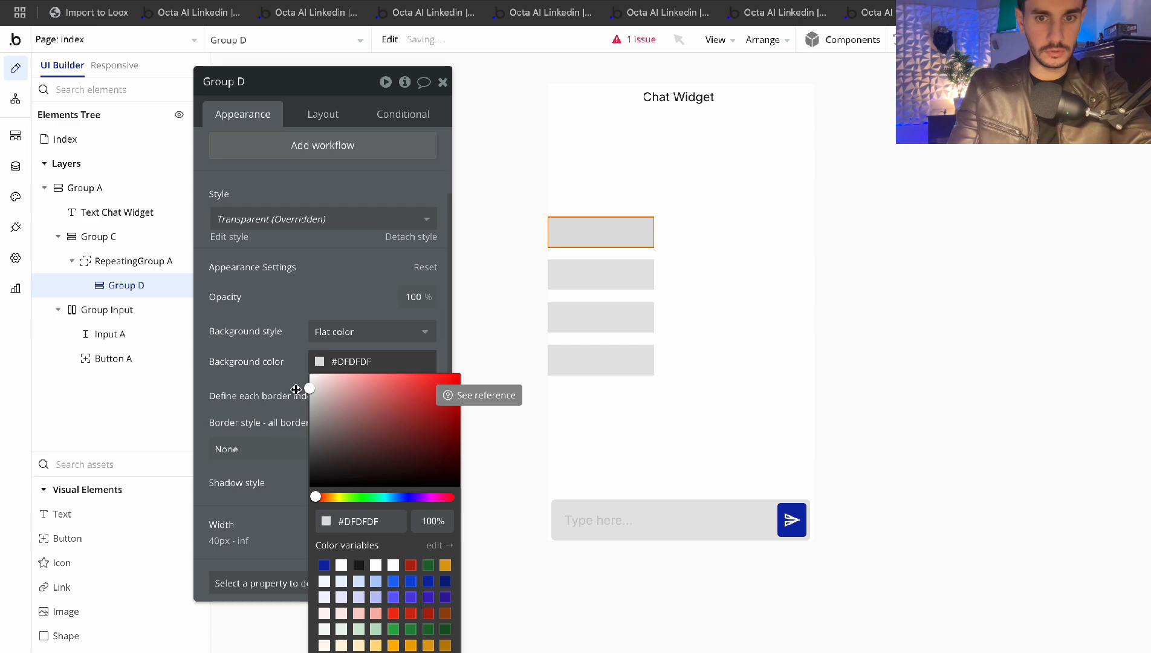
pyautogui.click(363, 312)
pyautogui.click(865, 187)
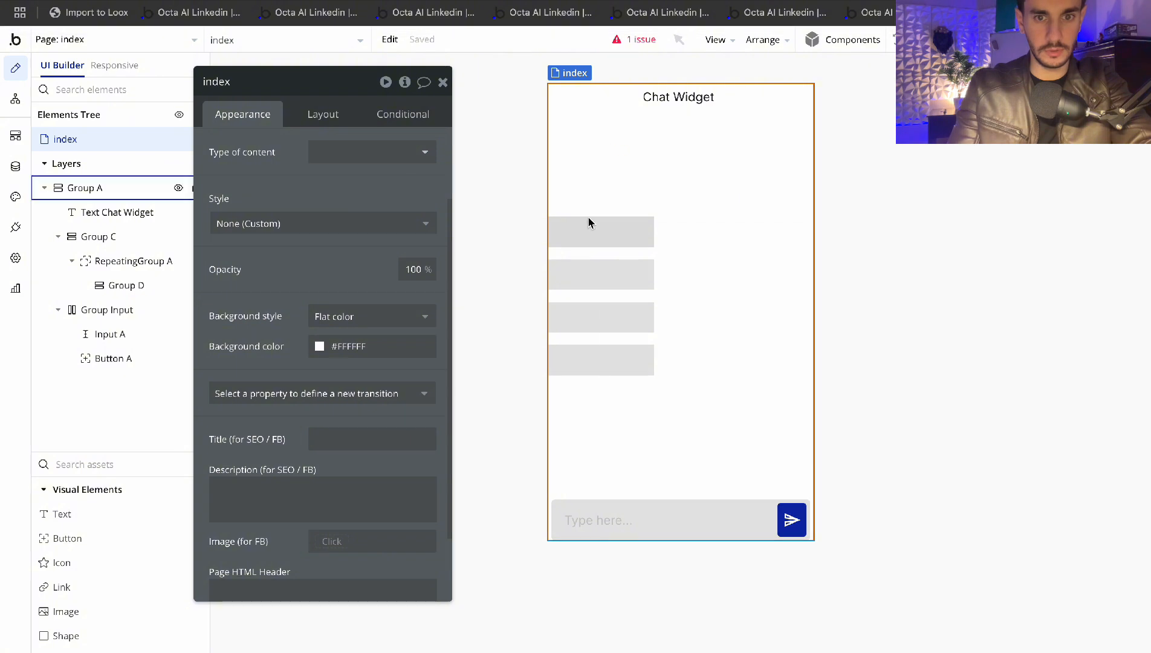
pyautogui.click(591, 227)
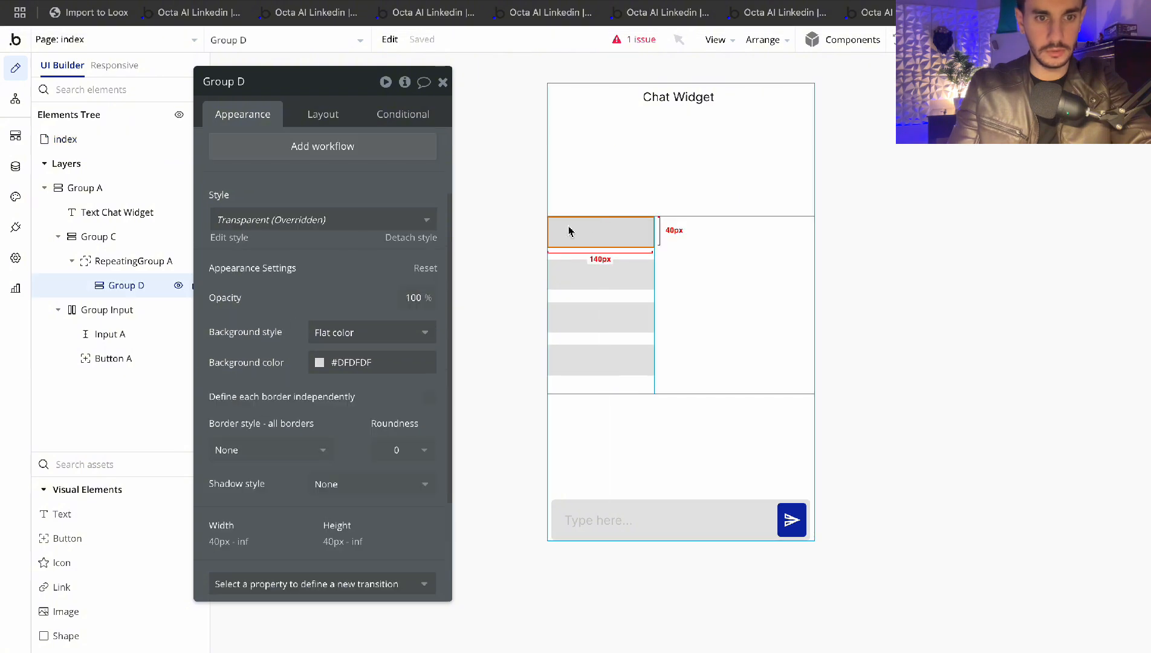
pyautogui.click(321, 374)
pyautogui.click(311, 390)
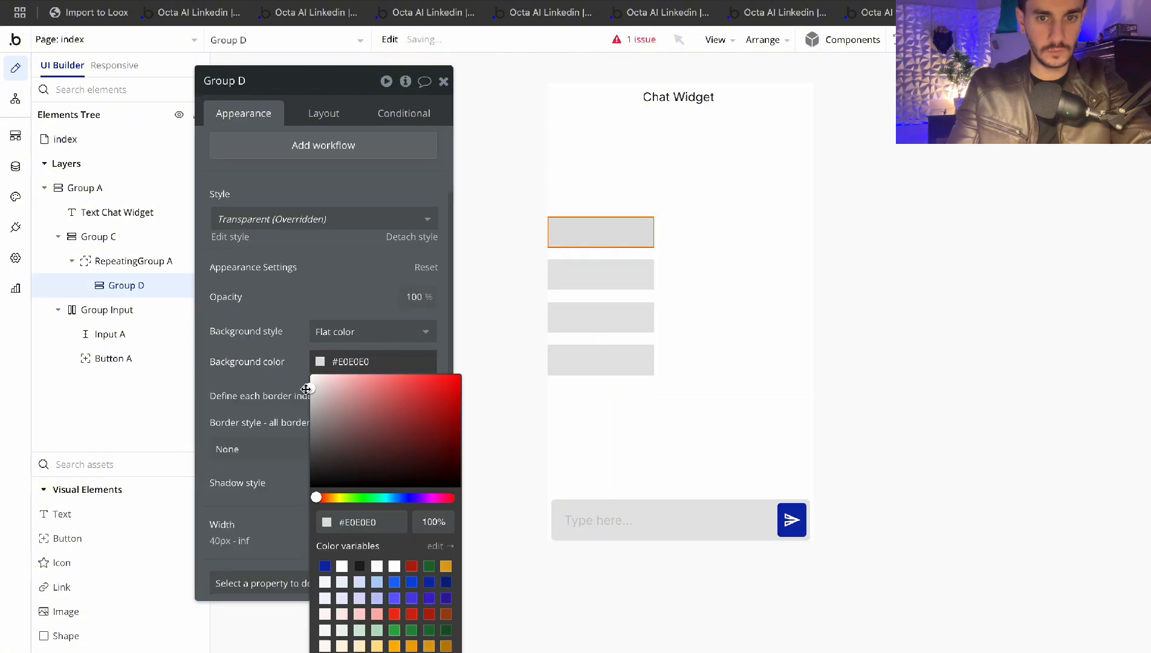
pyautogui.click(947, 256)
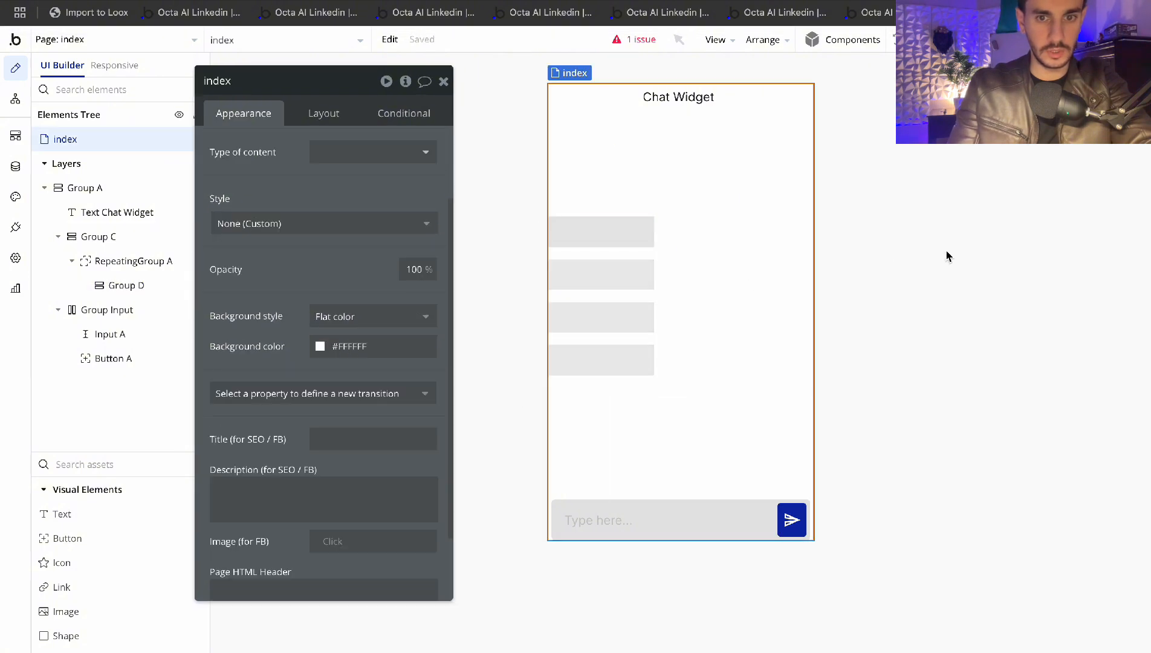
pyautogui.hotkey('ctrl', 'Tab')
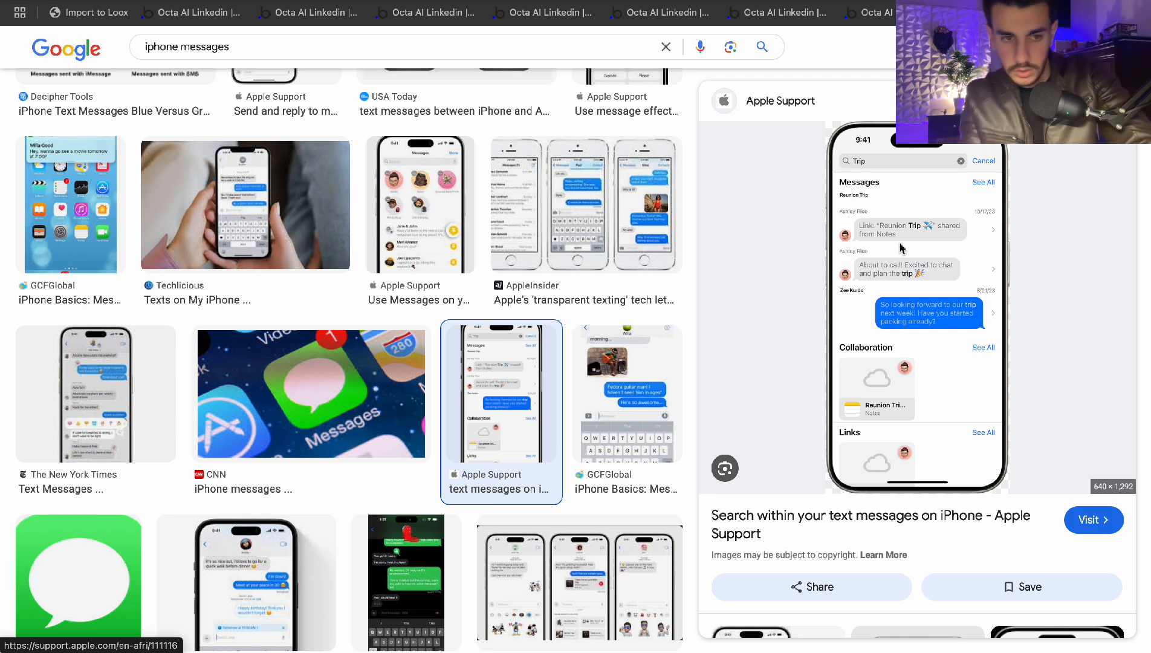
# Scroll through the Apple Support iPhone Messages preview for design reference
pyautogui.scroll(-1, 902, 237)
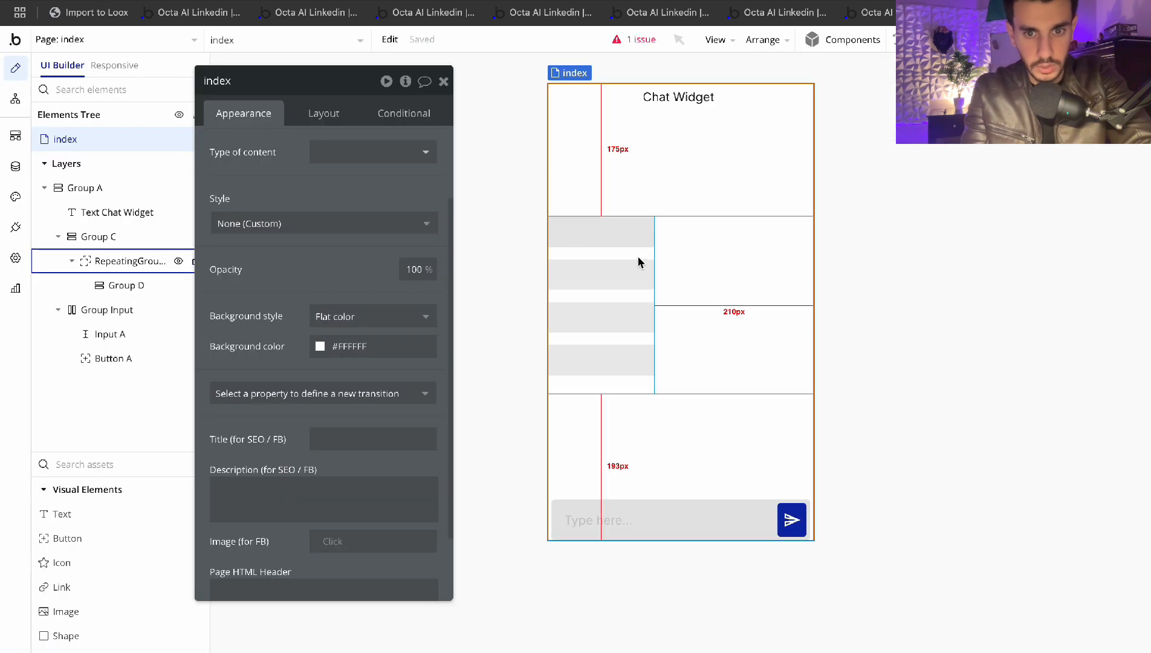
# Give Group C 5 px left and right padding
pyautogui.click(616, 234)
pyautogui.click(329, 114)
pyautogui.click(272, 111)
pyautogui.click(439, 85)
pyautogui.click(1088, 151)
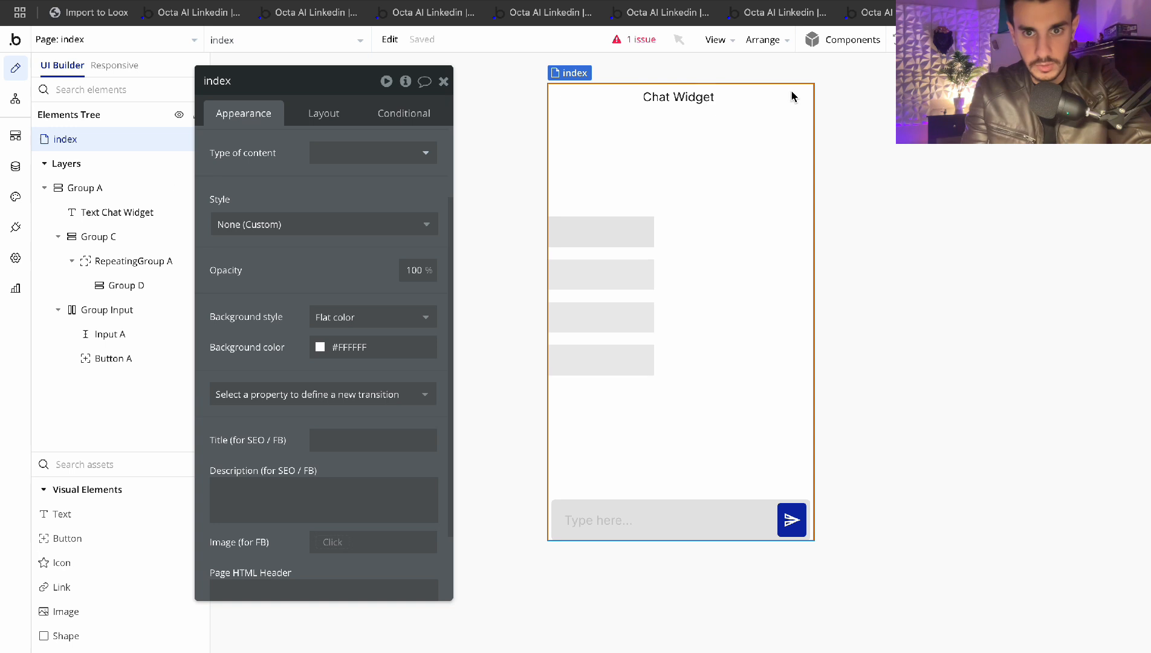
pyautogui.click(443, 81)
pyautogui.click(778, 301)
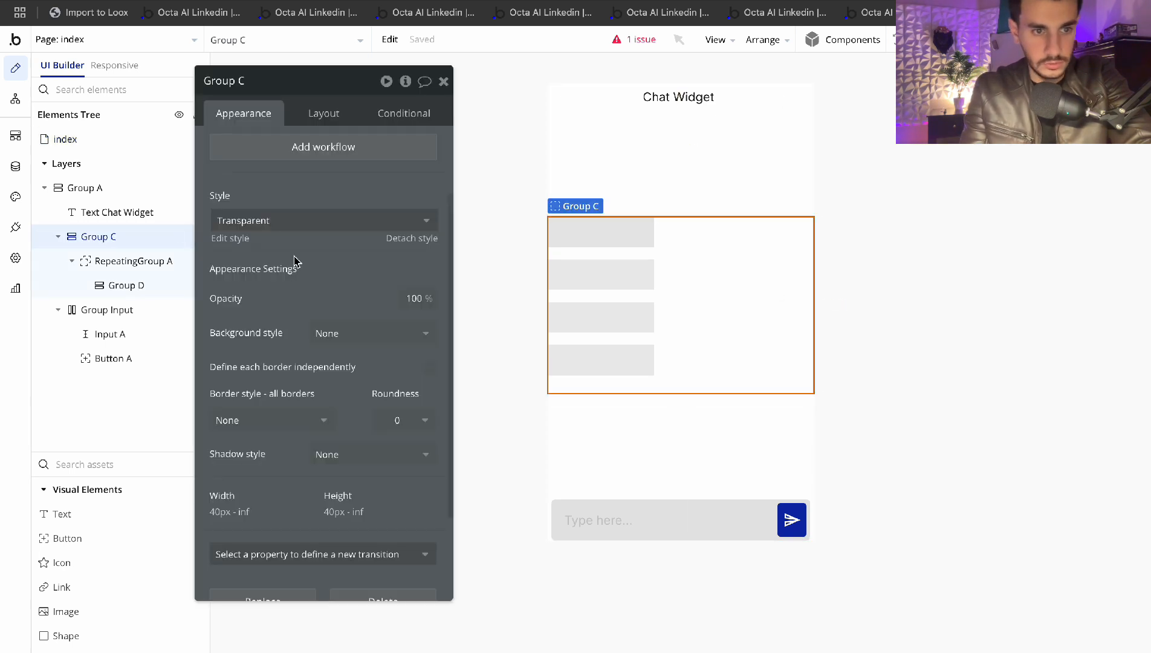
pyautogui.click(317, 115)
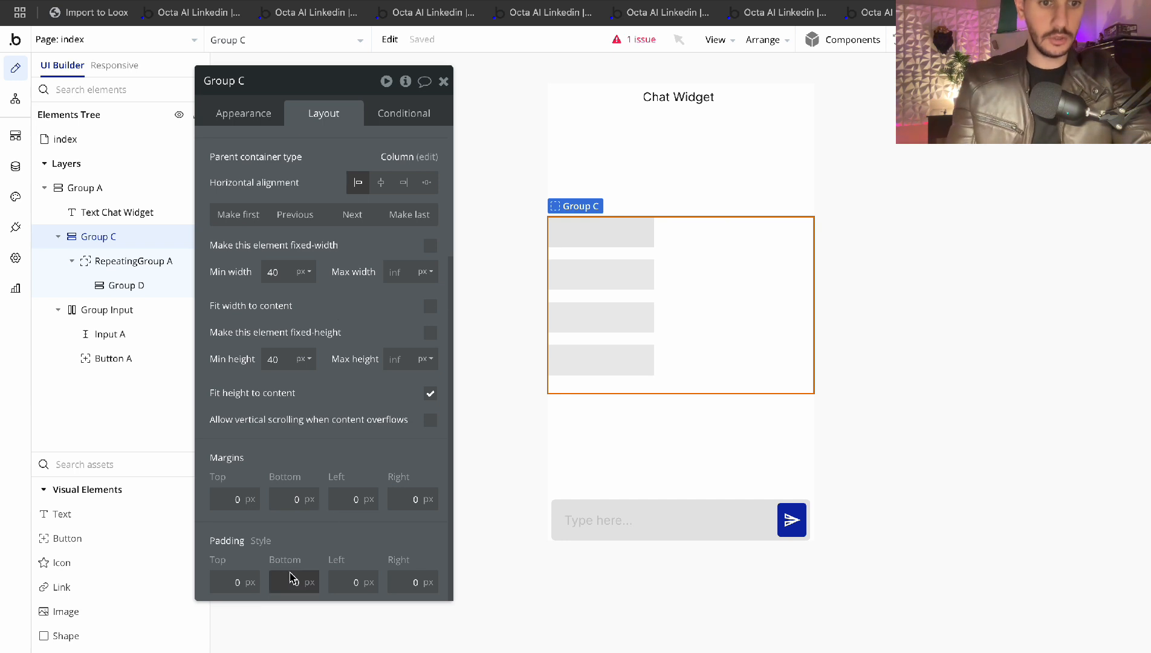
pyautogui.click(359, 581)
pyautogui.write('5')
pyautogui.press('Tab')
pyautogui.write('5')
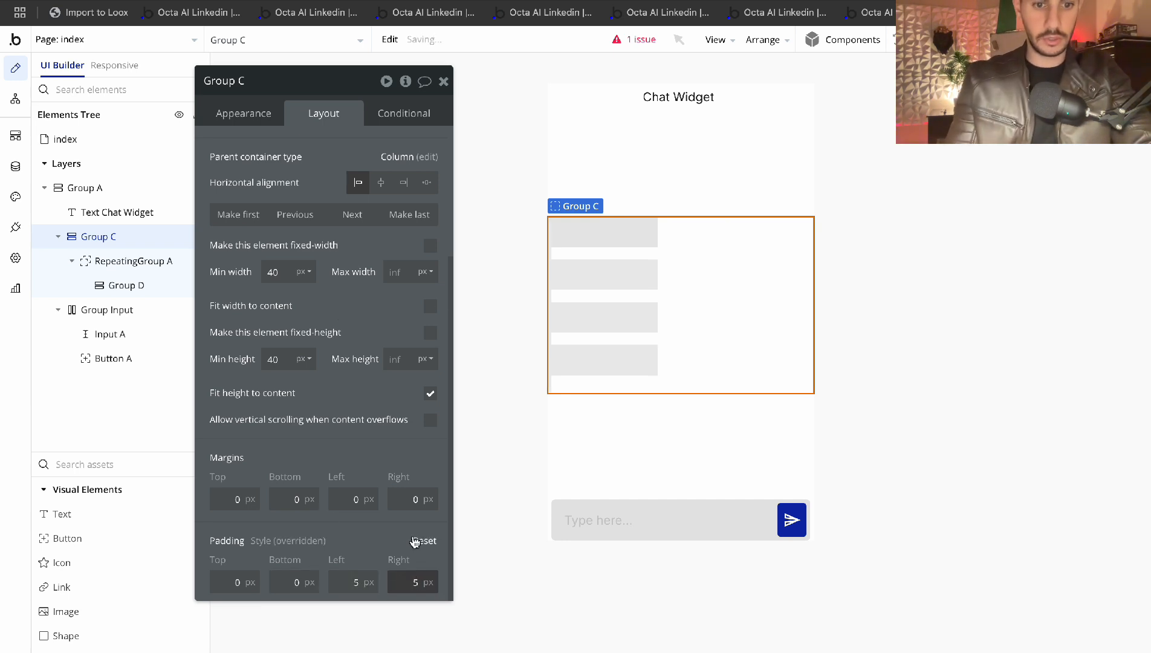
# Choose a corner roundness for the grey Group D message cells
pyautogui.click(974, 206)
pyautogui.click(640, 225)
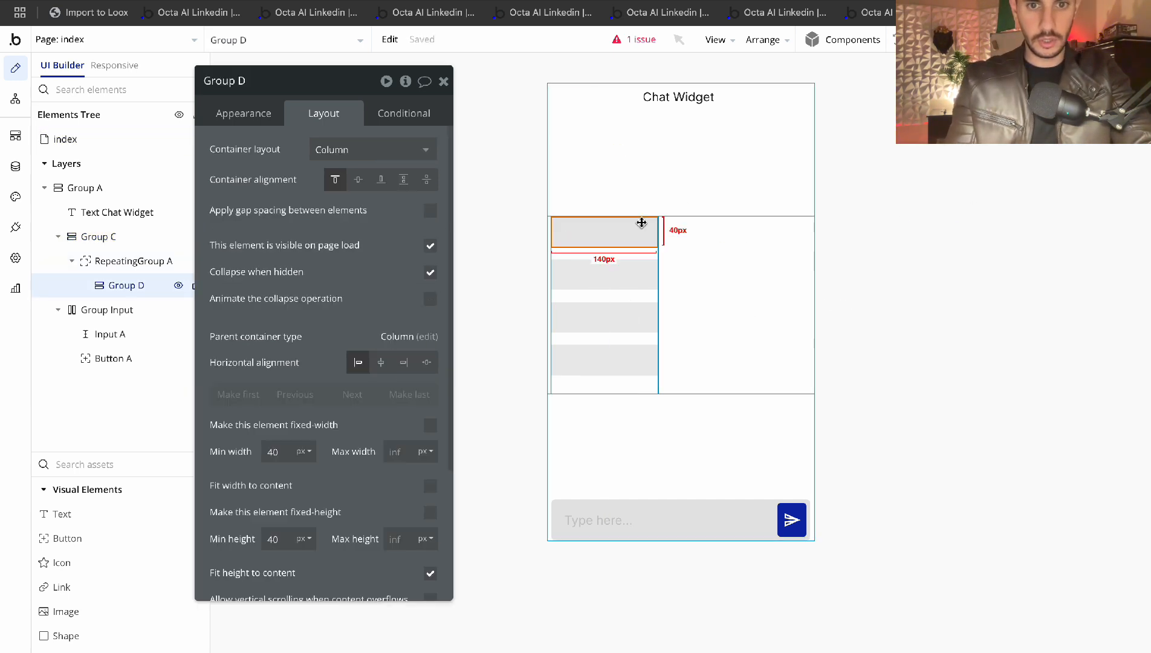
pyautogui.click(243, 113)
pyautogui.scroll(-5, 386, 342)
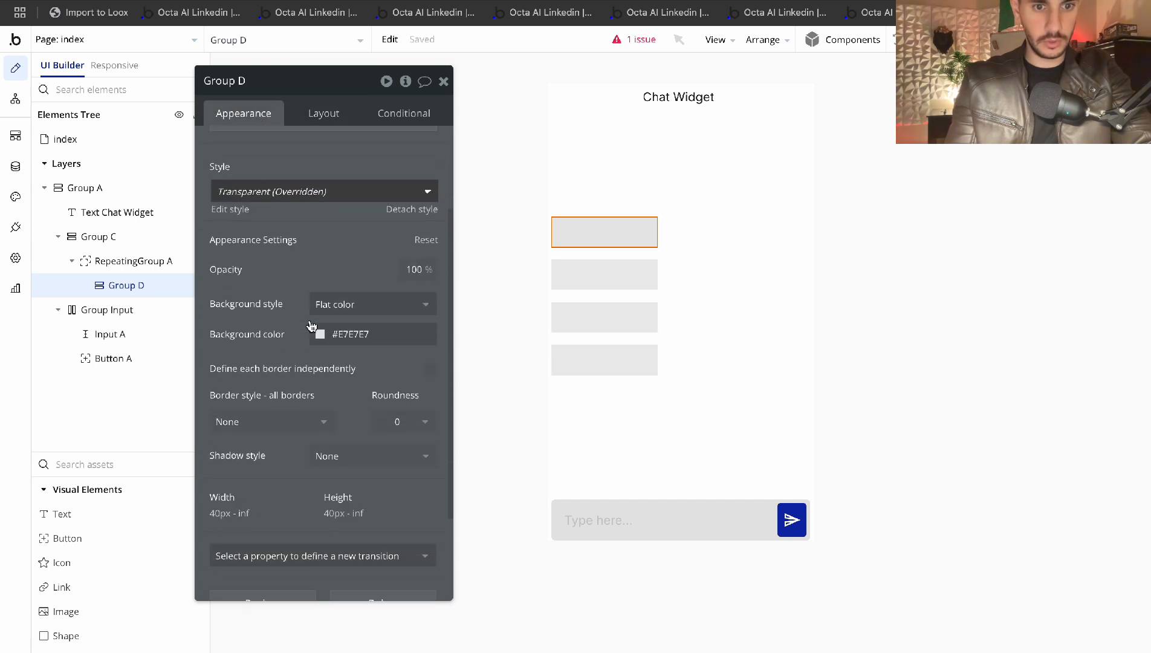
pyautogui.click(386, 343)
pyautogui.click(394, 462)
pyautogui.click(900, 268)
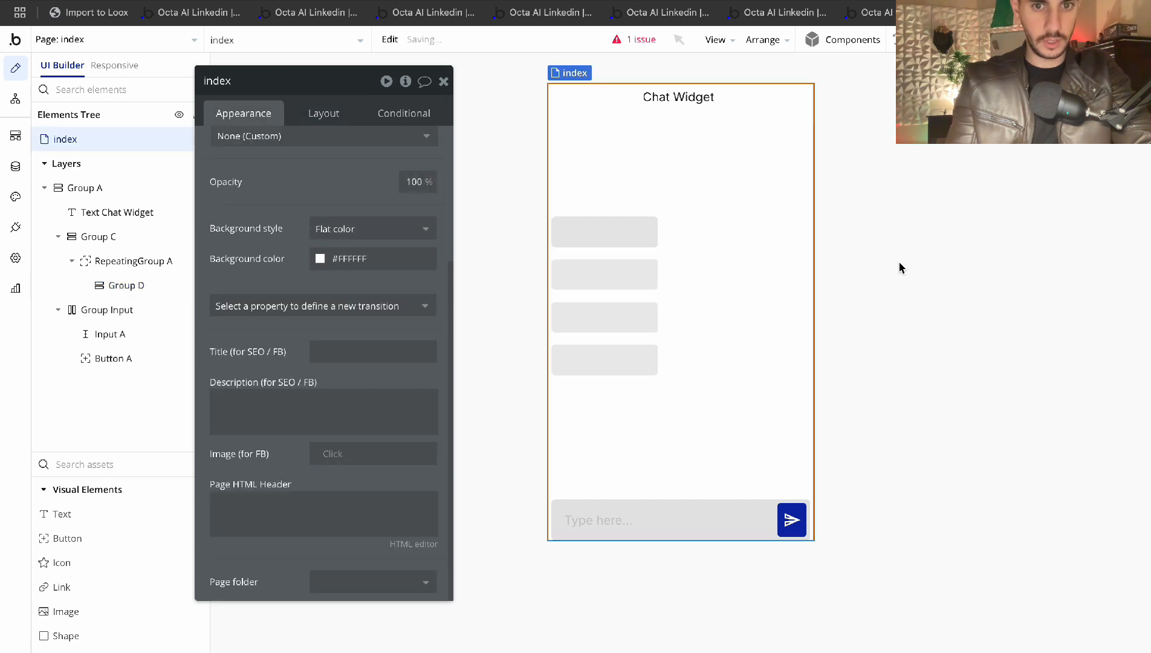
pyautogui.click(444, 81)
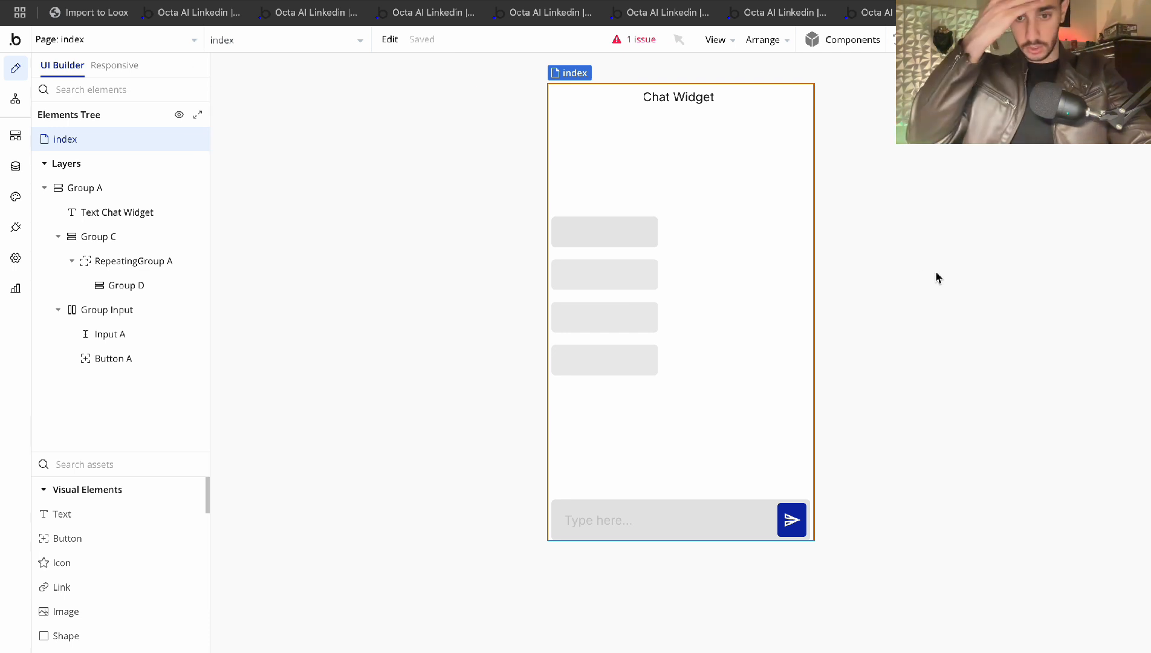
pyautogui.doubleClick(793, 519)
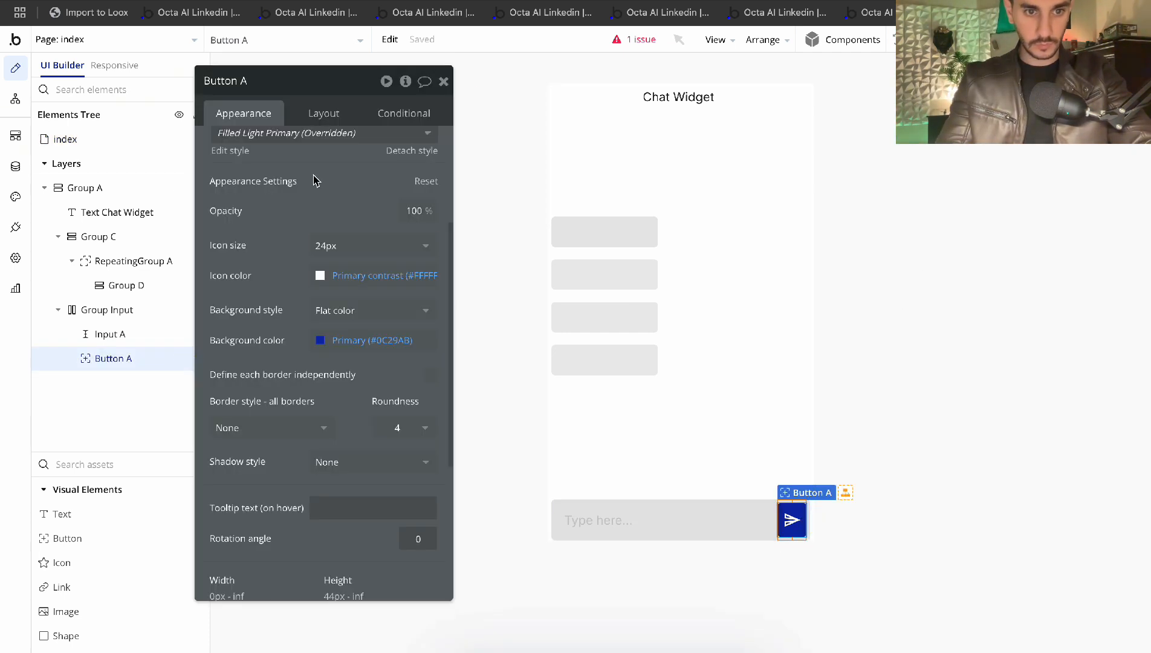
# Set the send button's icon size to 16 and enter 12 px side padding
pyautogui.scroll(3, 325, 225)
pyautogui.click(360, 433)
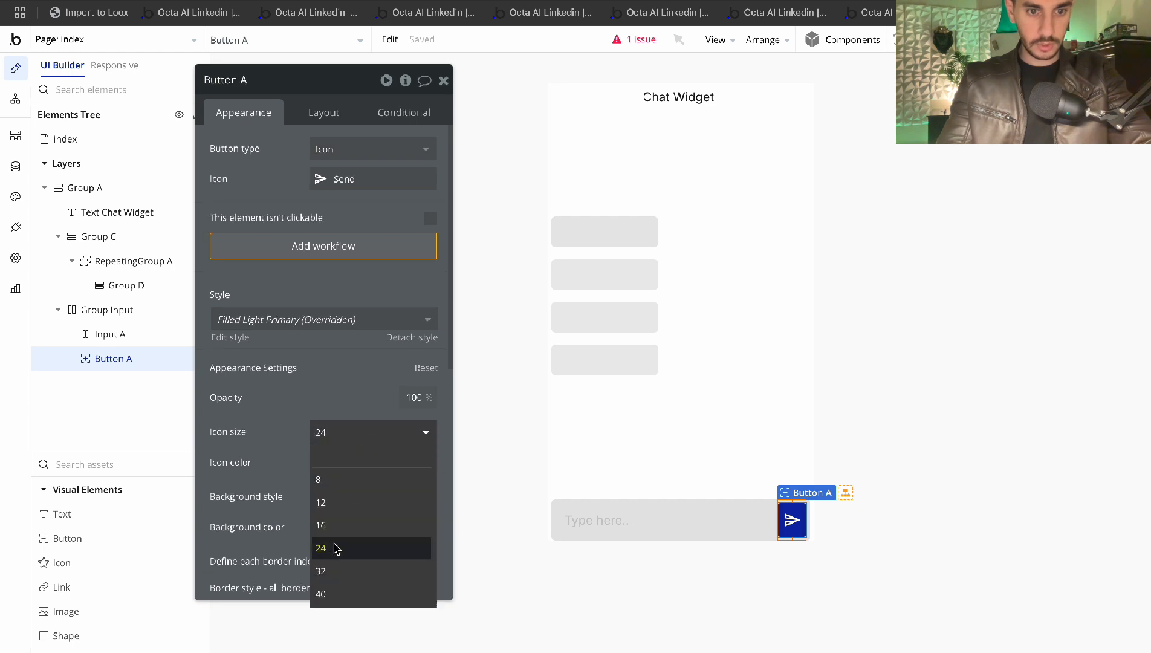
pyautogui.click(334, 524)
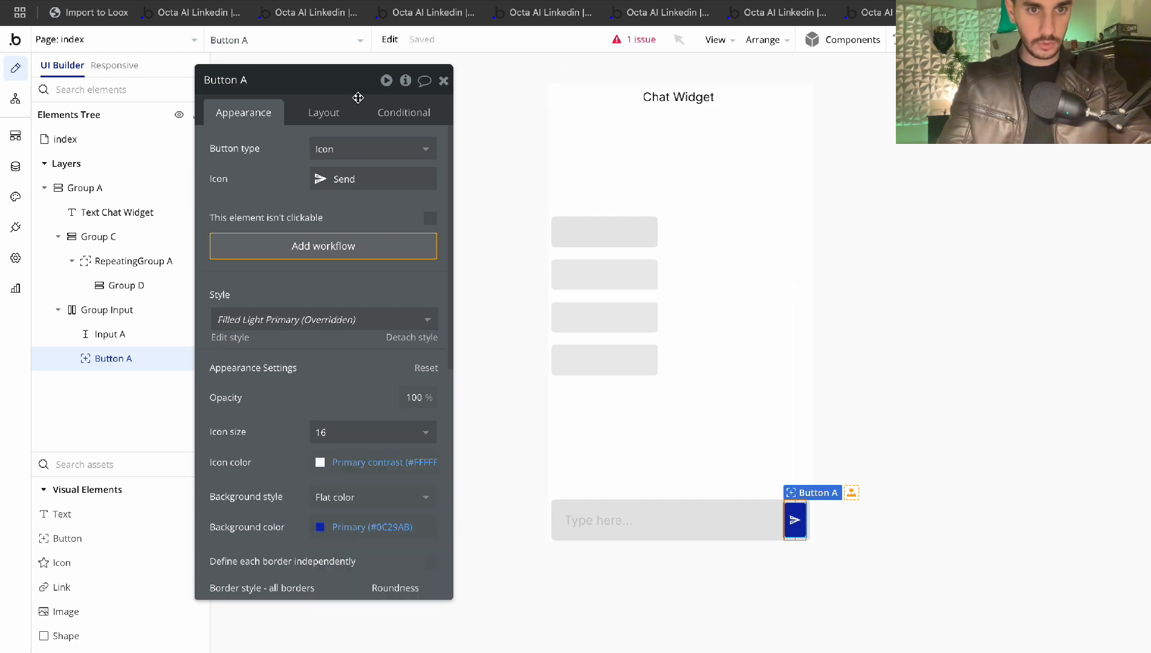
pyautogui.click(323, 112)
pyautogui.scroll(-1, 322, 362)
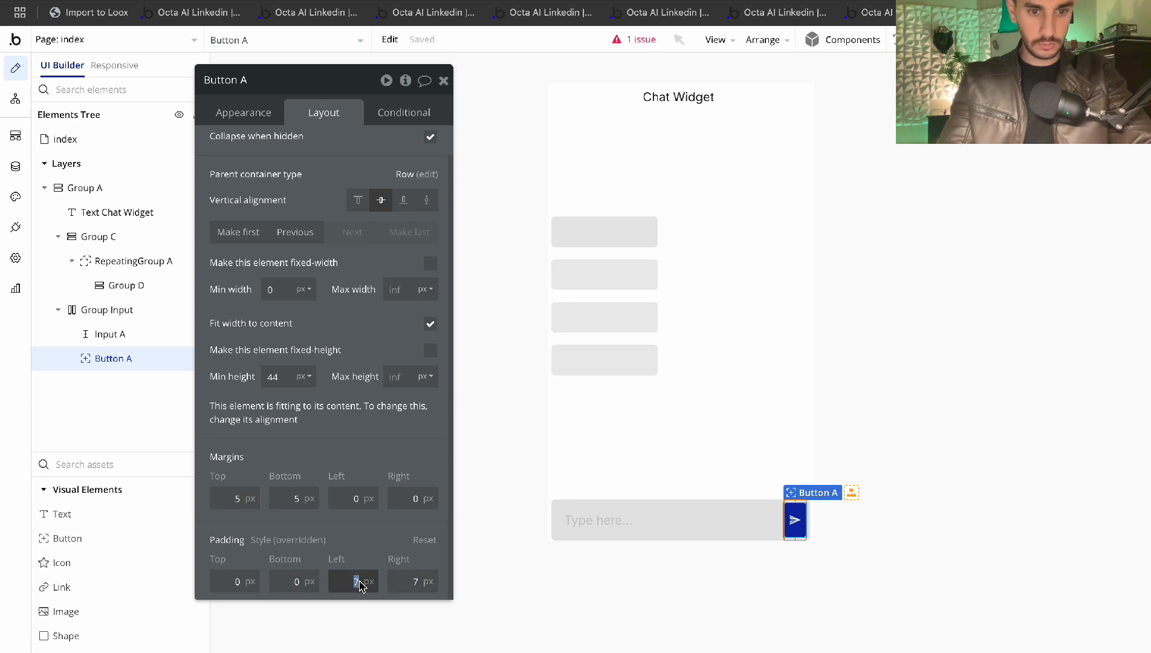
pyautogui.write('12')
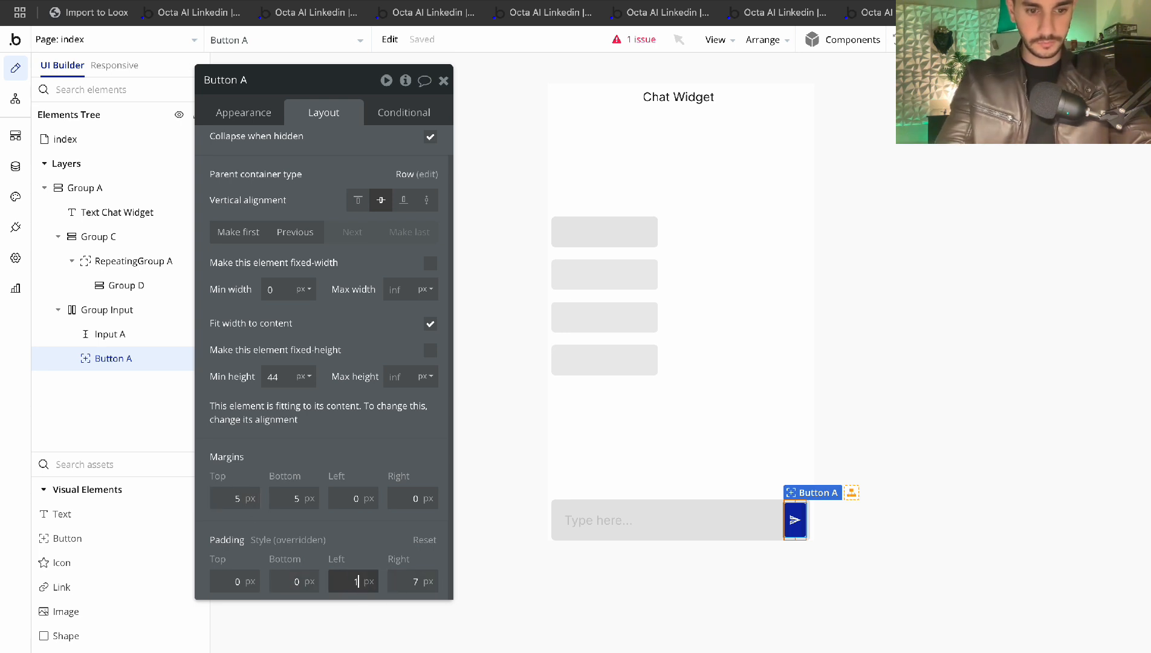
pyautogui.click(413, 581)
pyautogui.write('12')
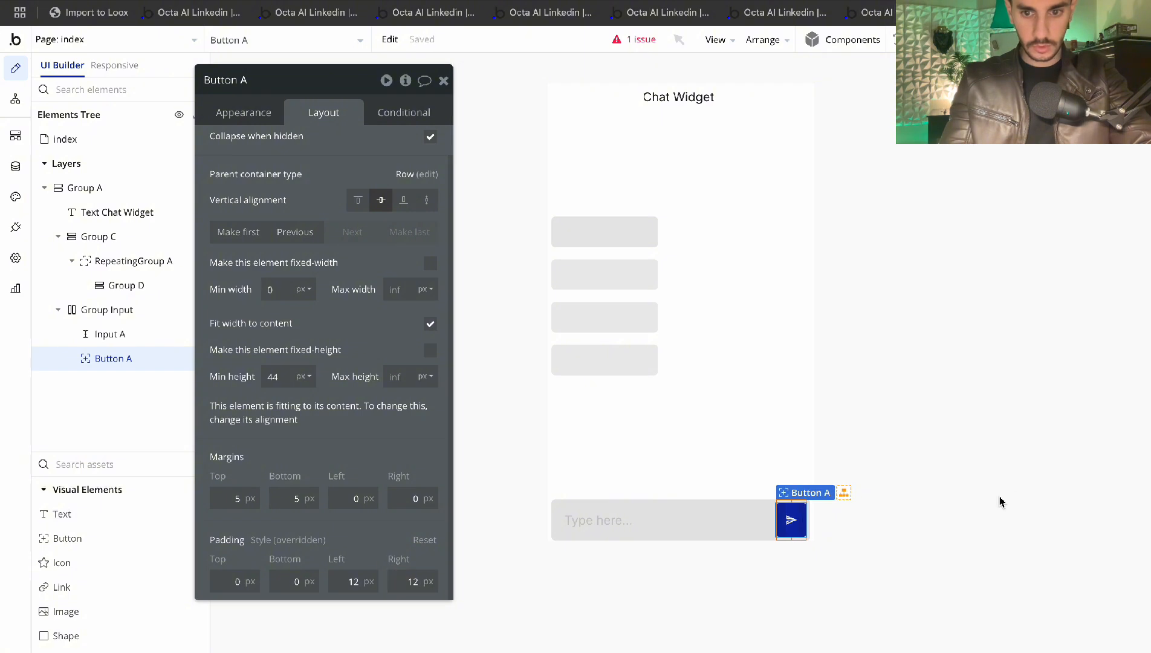
pyautogui.click(760, 360)
pyautogui.click(444, 79)
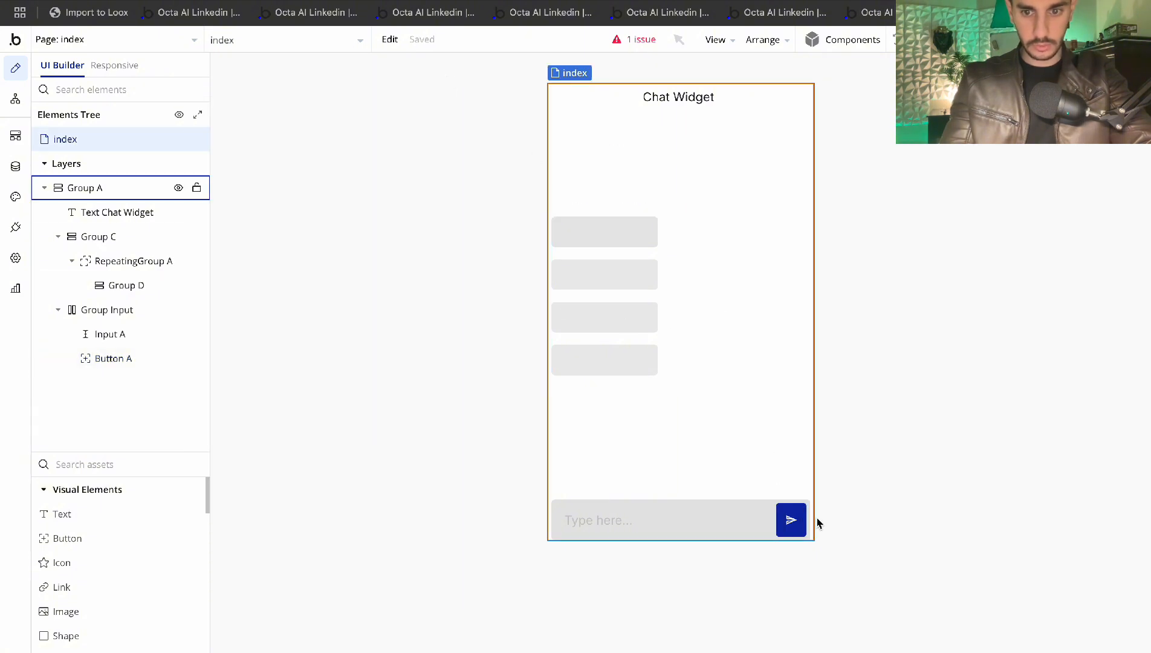
# Change Button A's min height from 44 to 0 and adjust its top and bottom padding
pyautogui.doubleClick(793, 519)
pyautogui.doubleClick(279, 407)
pyautogui.press('BackSpace')
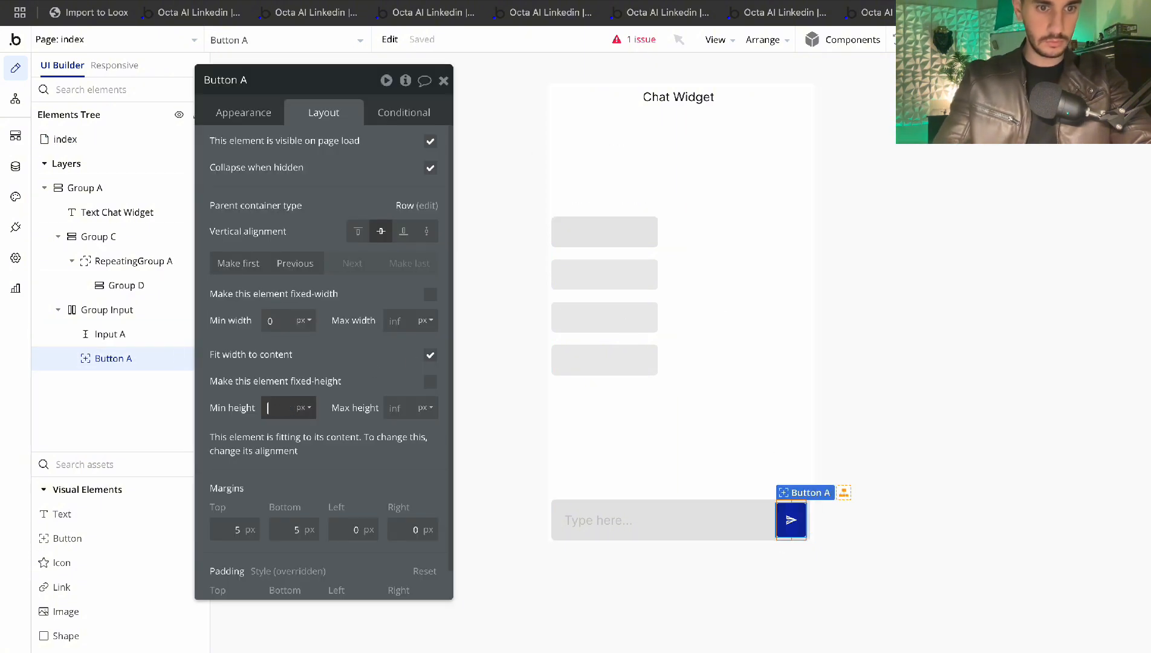
pyautogui.write('0')
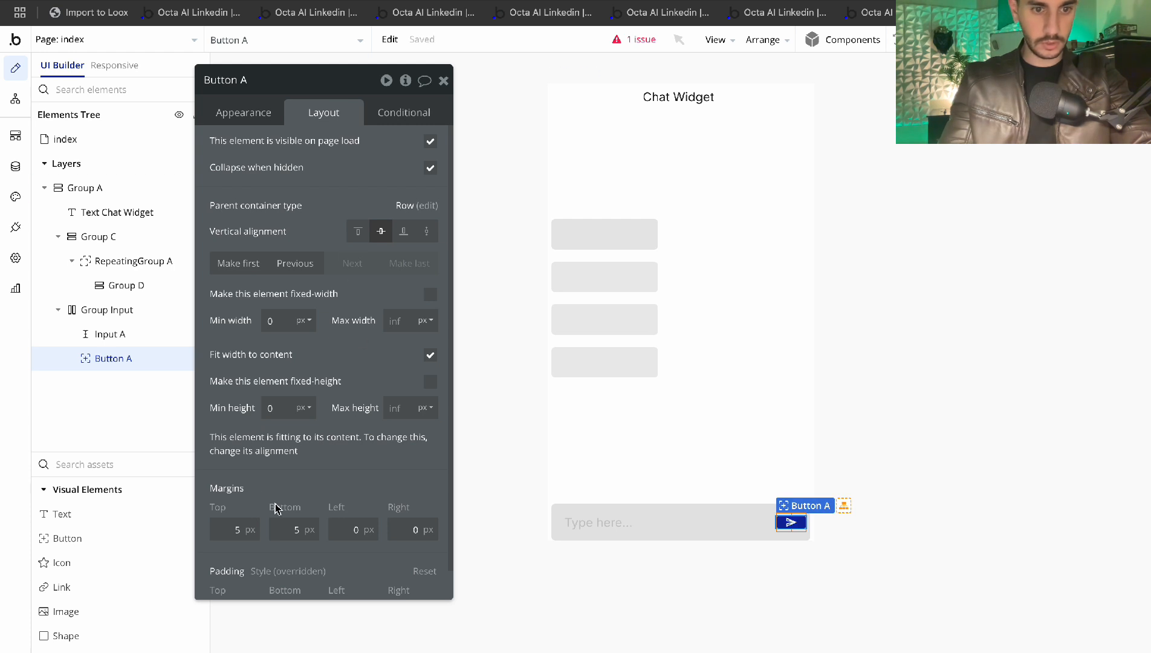
pyautogui.scroll(-1, 275, 502)
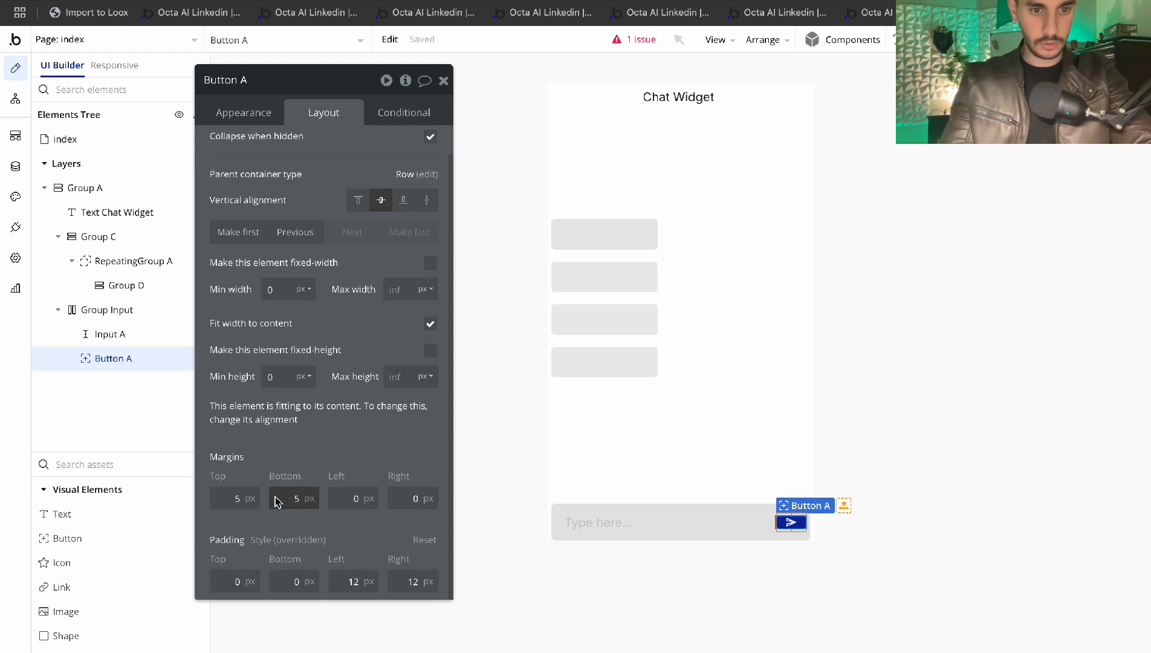
pyautogui.doubleClick(230, 585)
pyautogui.write('12')
pyautogui.press('Tab')
pyautogui.write('12')
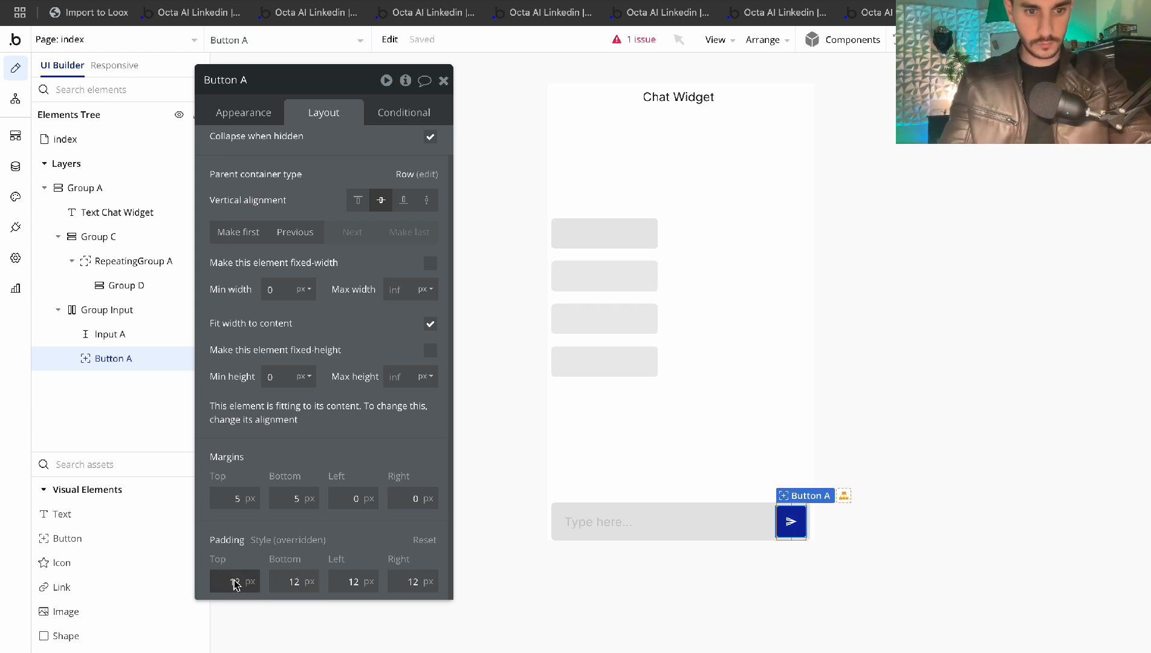
pyautogui.write('7')
pyautogui.press('Tab')
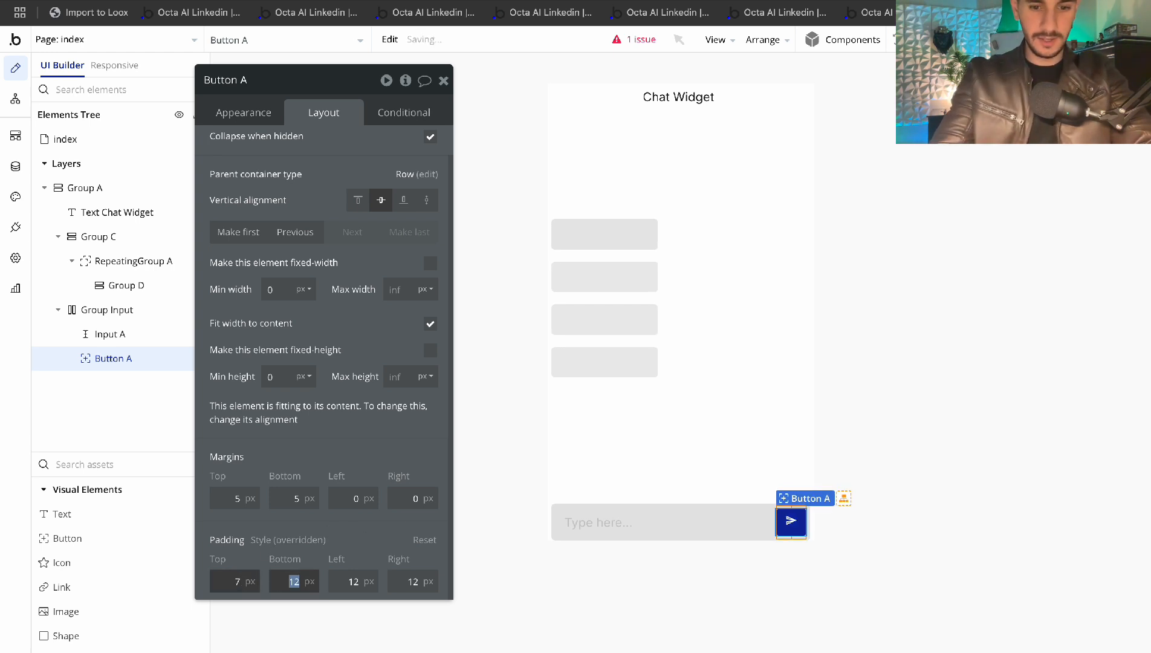
pyautogui.write('7')
pyautogui.click(1071, 426)
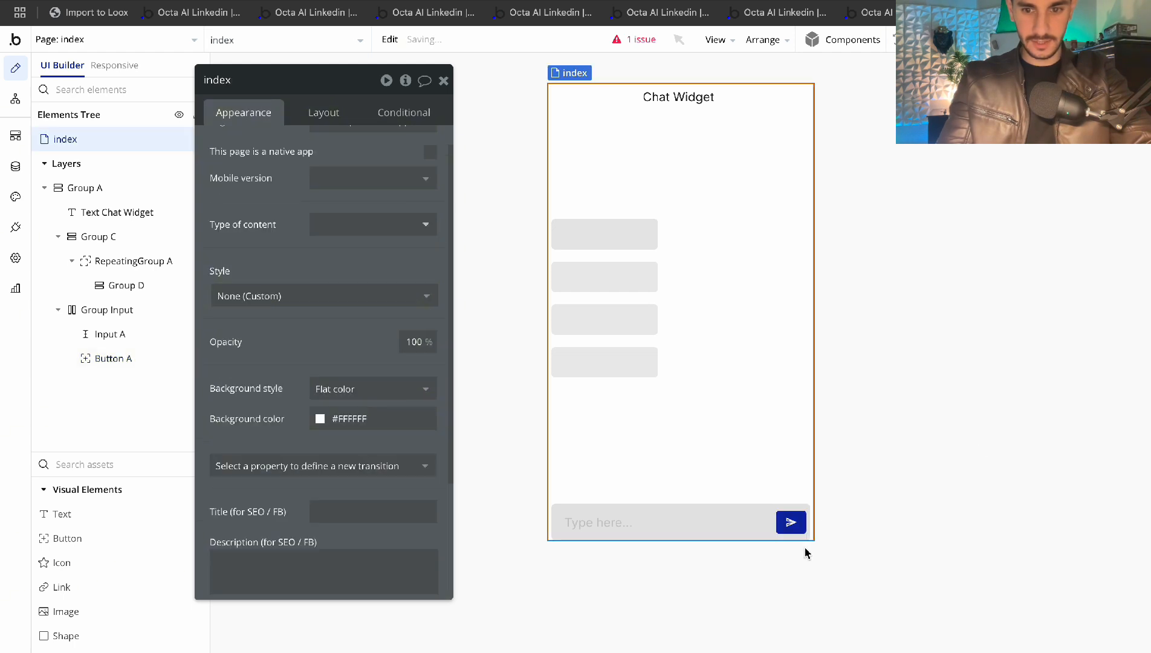
# Change Button A's left and right padding from 12 to 10
pyautogui.click(792, 521)
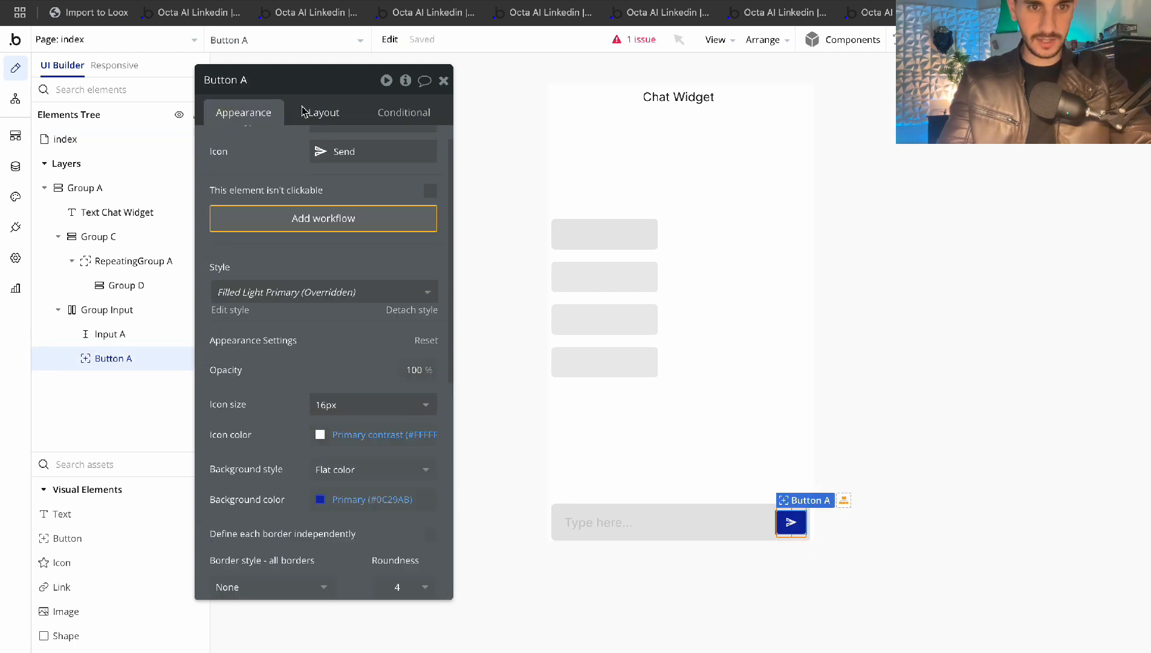
pyautogui.click(323, 113)
pyautogui.click(357, 581)
pyautogui.doubleClick(355, 581)
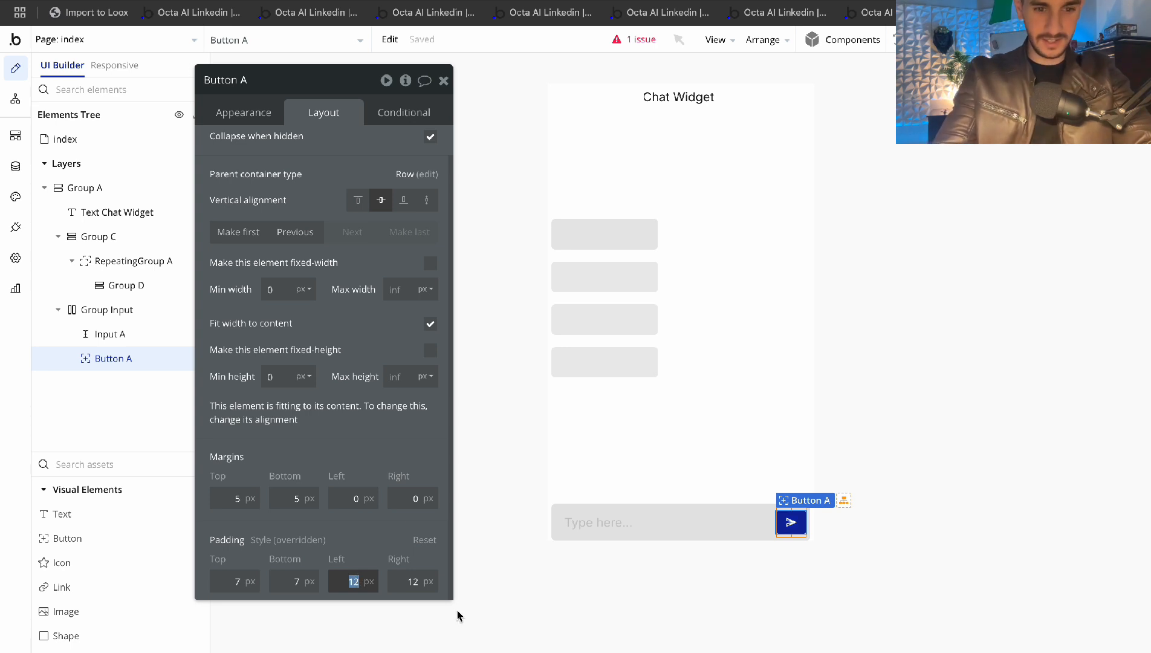
pyautogui.write('10')
pyautogui.press('Tab')
pyautogui.write('10')
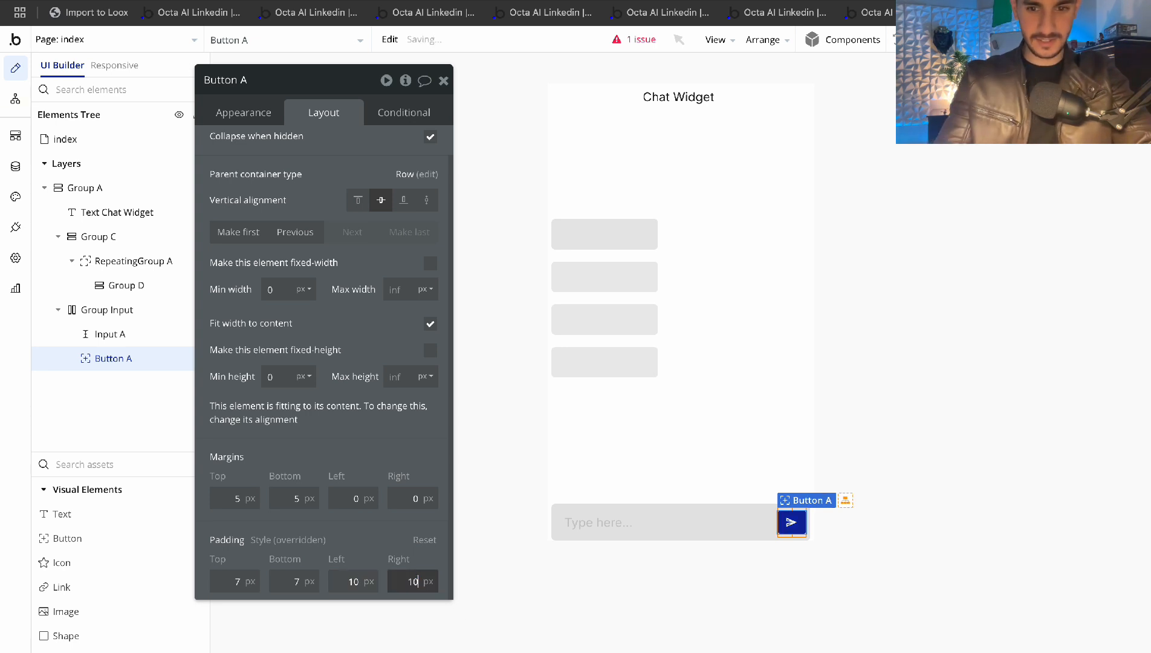
pyautogui.click(986, 394)
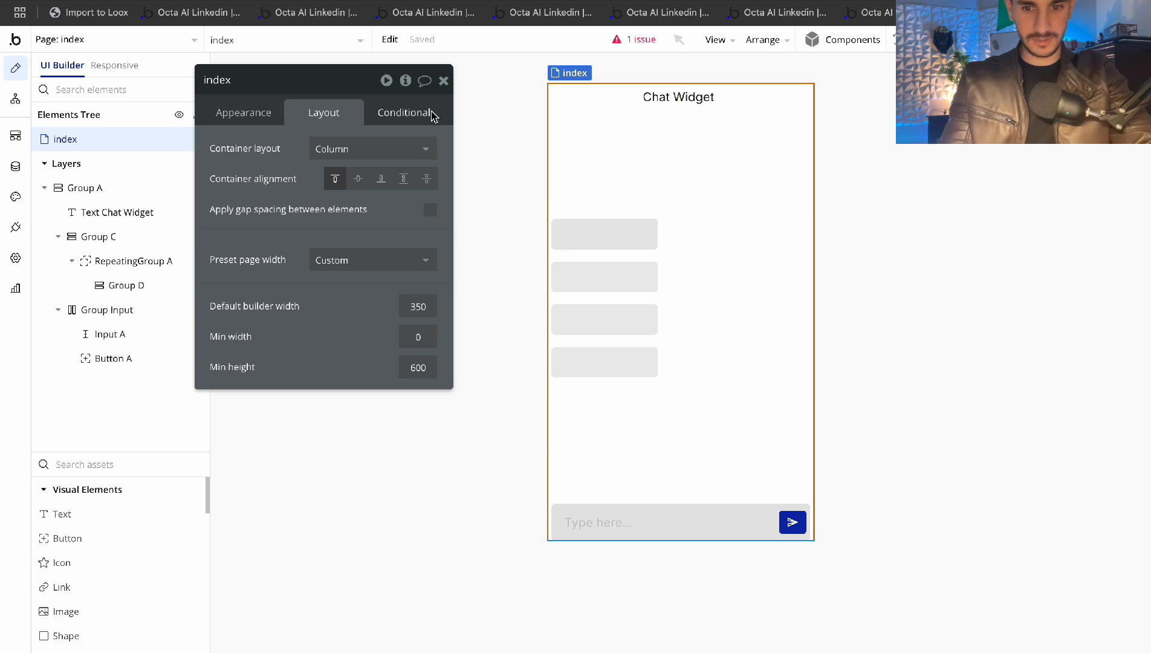
pyautogui.click(444, 81)
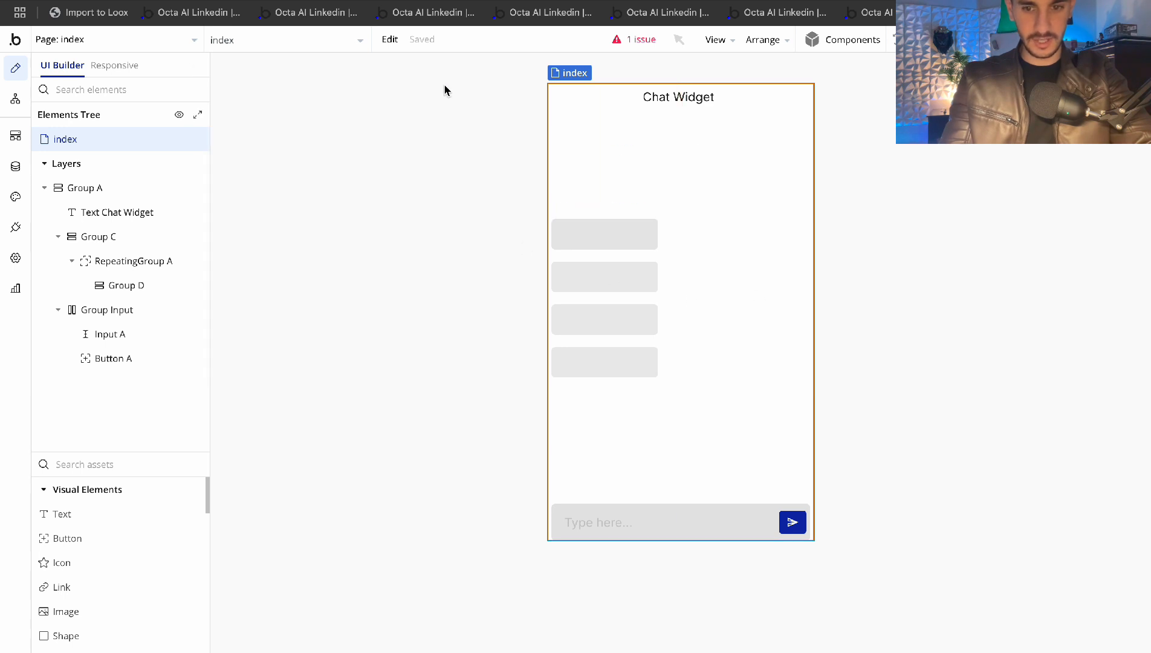
# Set Button A's bottom padding to 10 so all four sides are 10
pyautogui.click(795, 524)
pyautogui.scroll(-1, 316, 492)
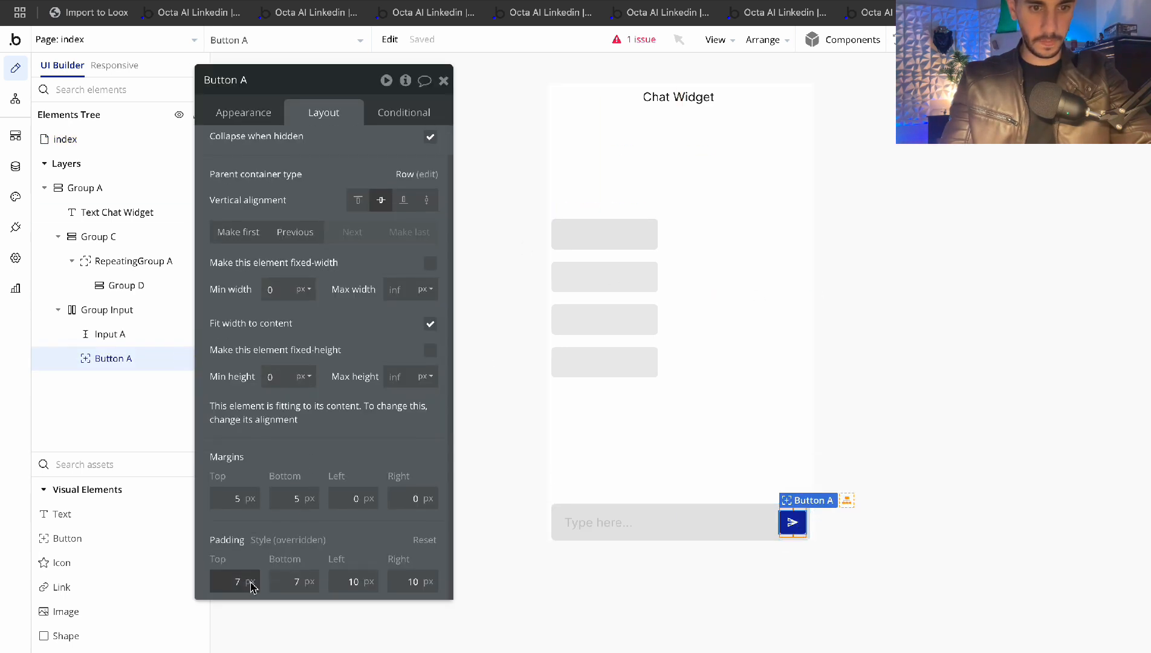
pyautogui.press('Tab')
pyautogui.write('10')
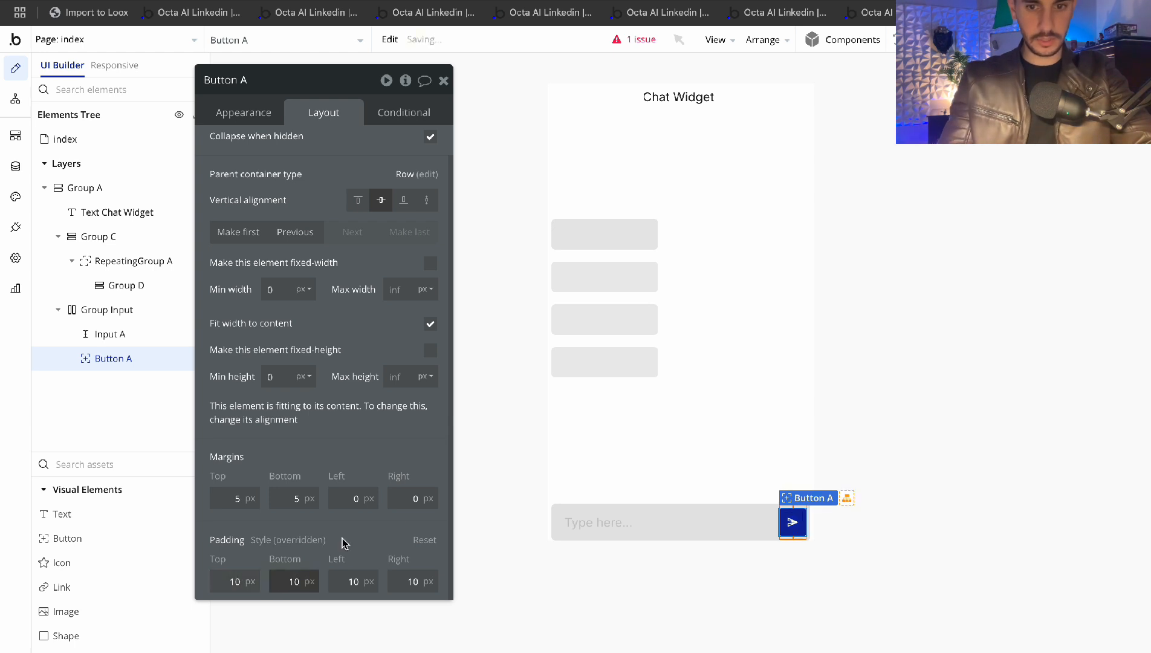
pyautogui.click(349, 540)
pyautogui.click(444, 79)
pyautogui.click(770, 160)
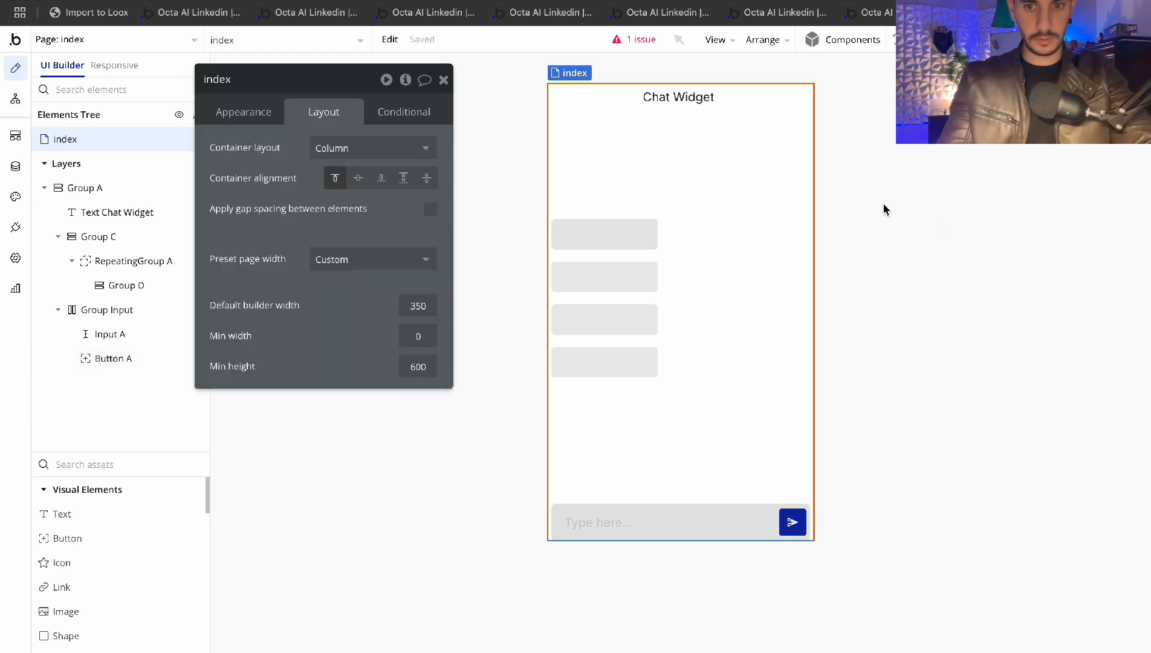
pyautogui.click(443, 79)
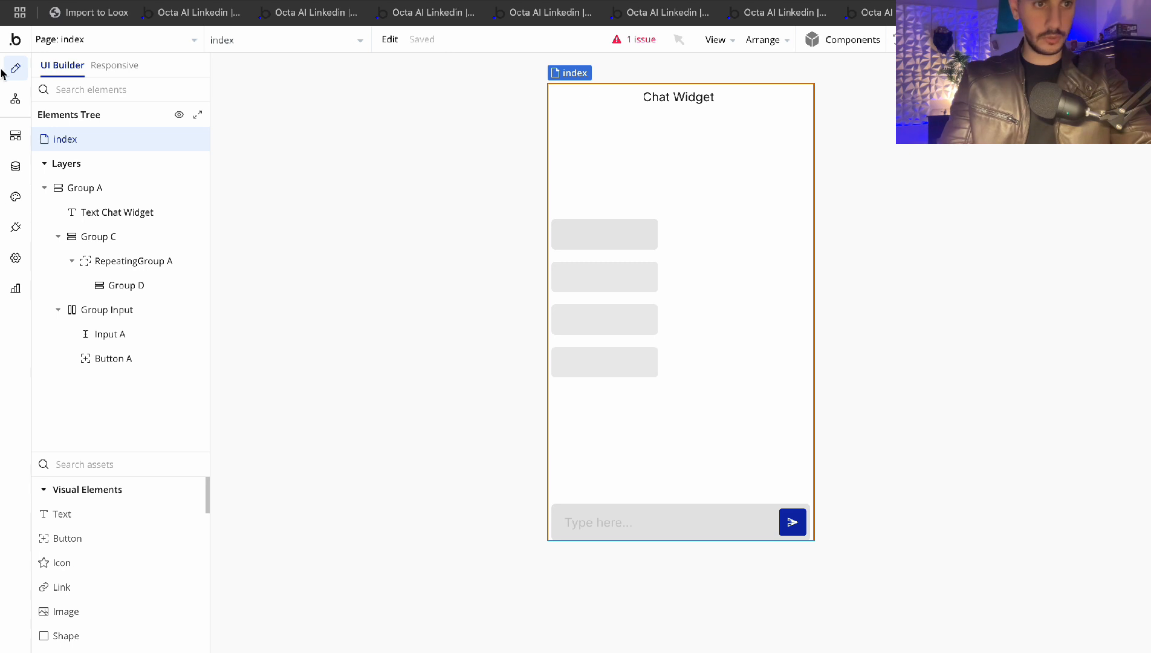
# Check RepeatingGroup A's Type of content, leave it unchanged, and bring up the index page's properties
pyautogui.click(676, 264)
pyautogui.click(156, 257)
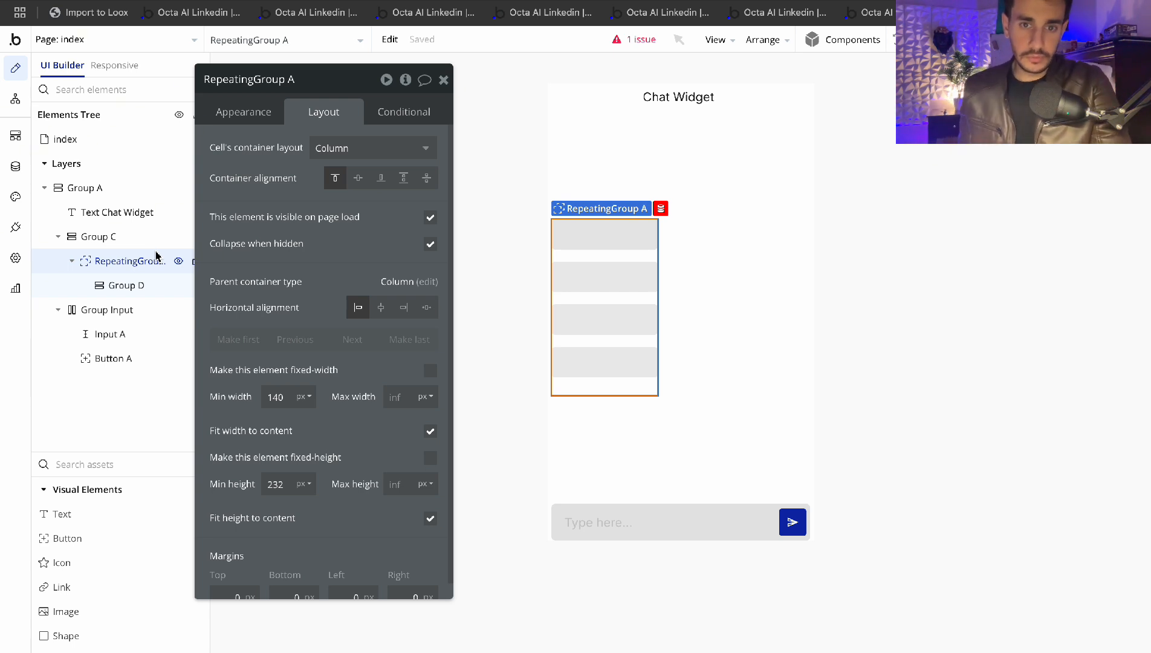
pyautogui.click(244, 112)
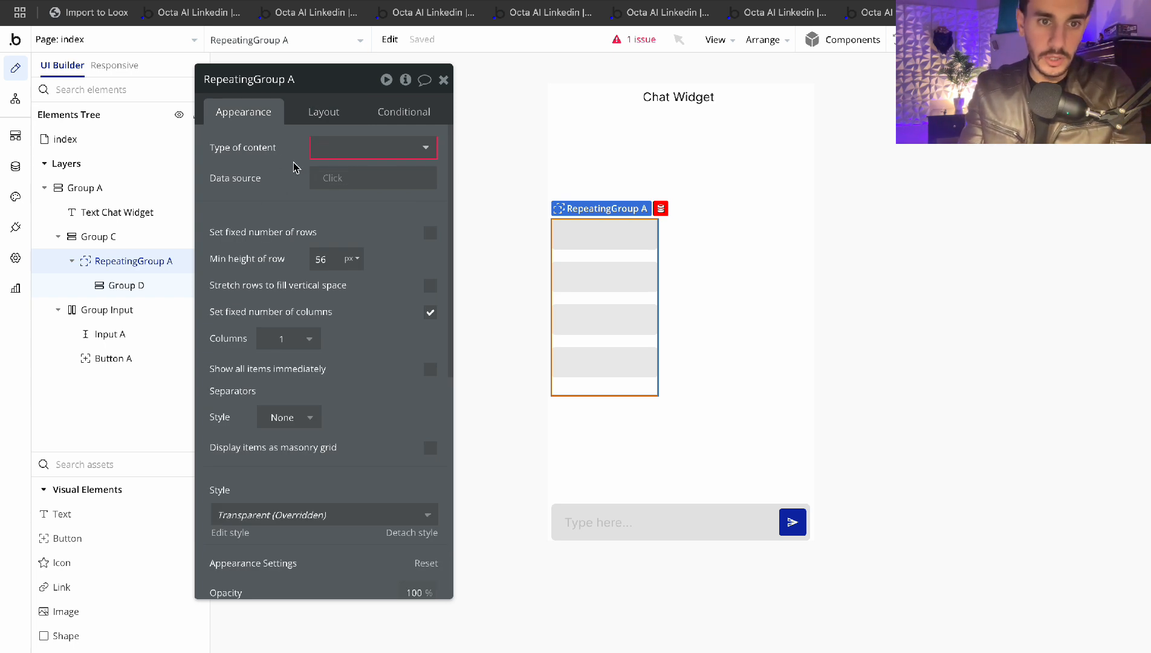
pyautogui.click(332, 150)
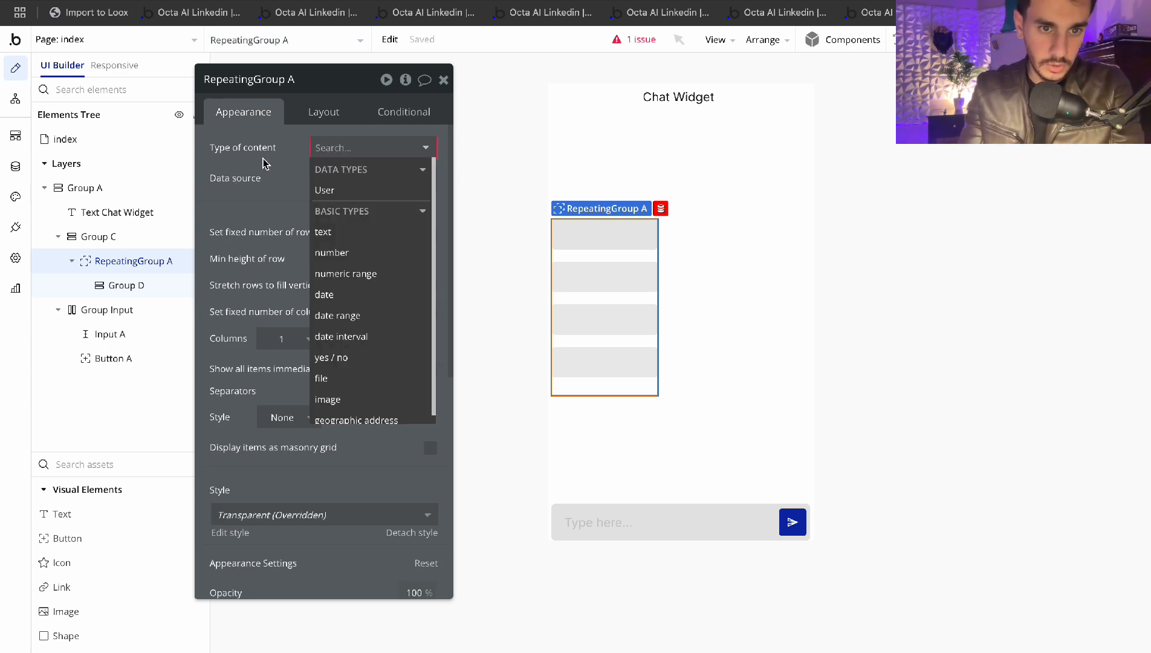
pyautogui.click(316, 148)
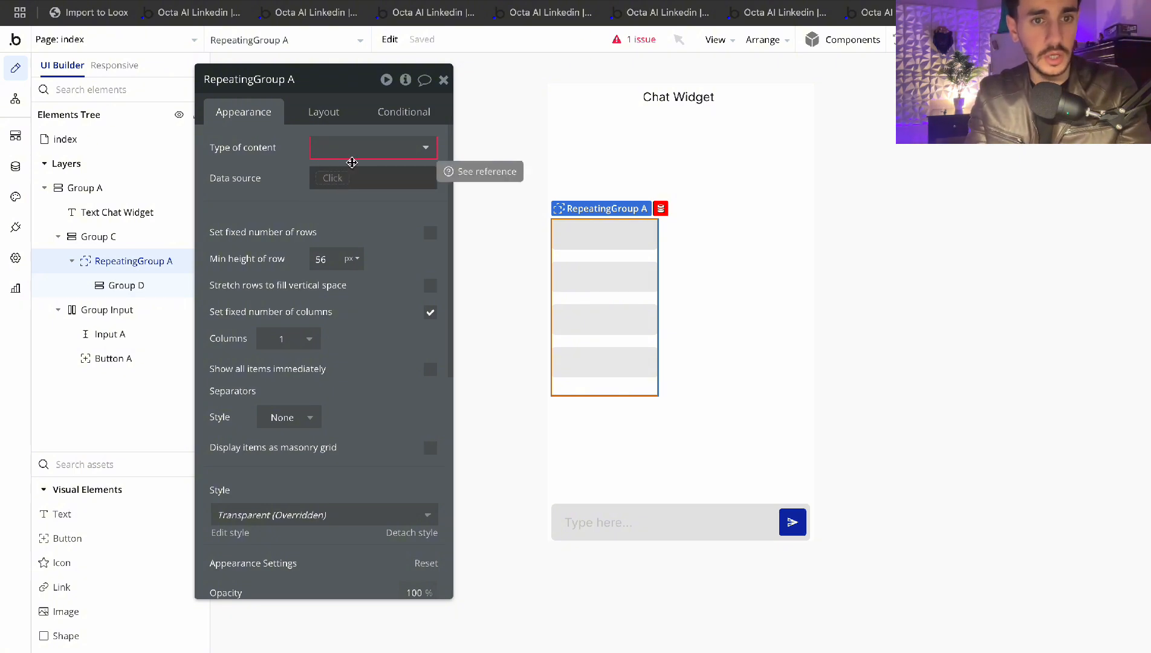
pyautogui.click(443, 80)
pyautogui.doubleClick(64, 140)
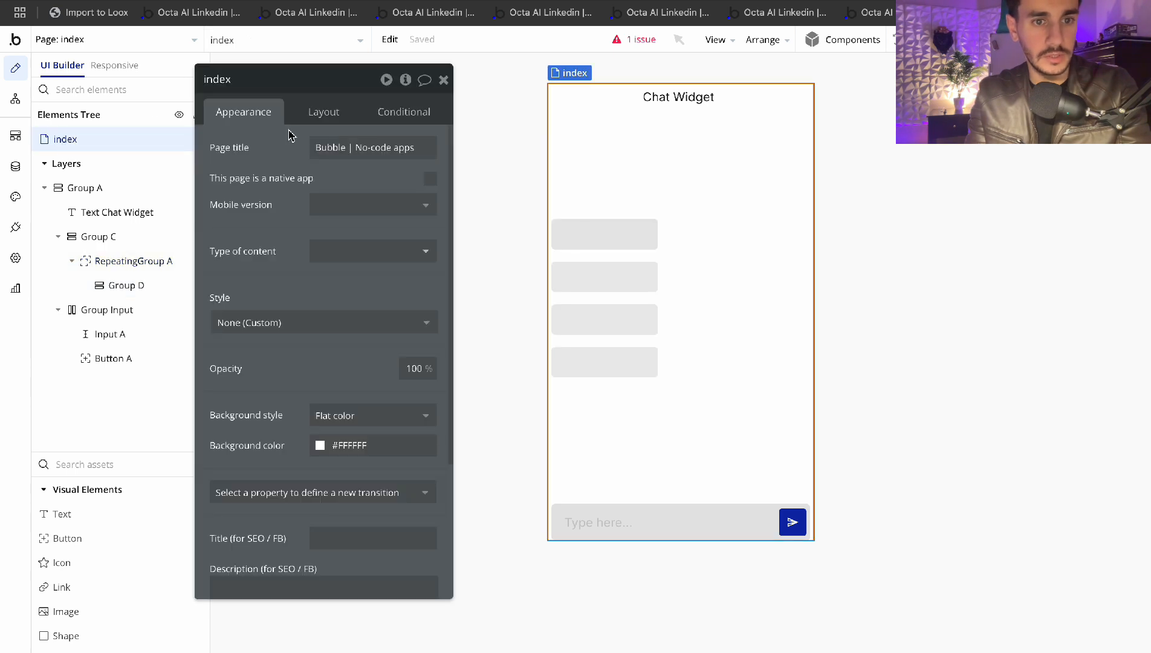
# Look over the index page's Type of content options, close its editor, and go to Data types
pyautogui.click(372, 257)
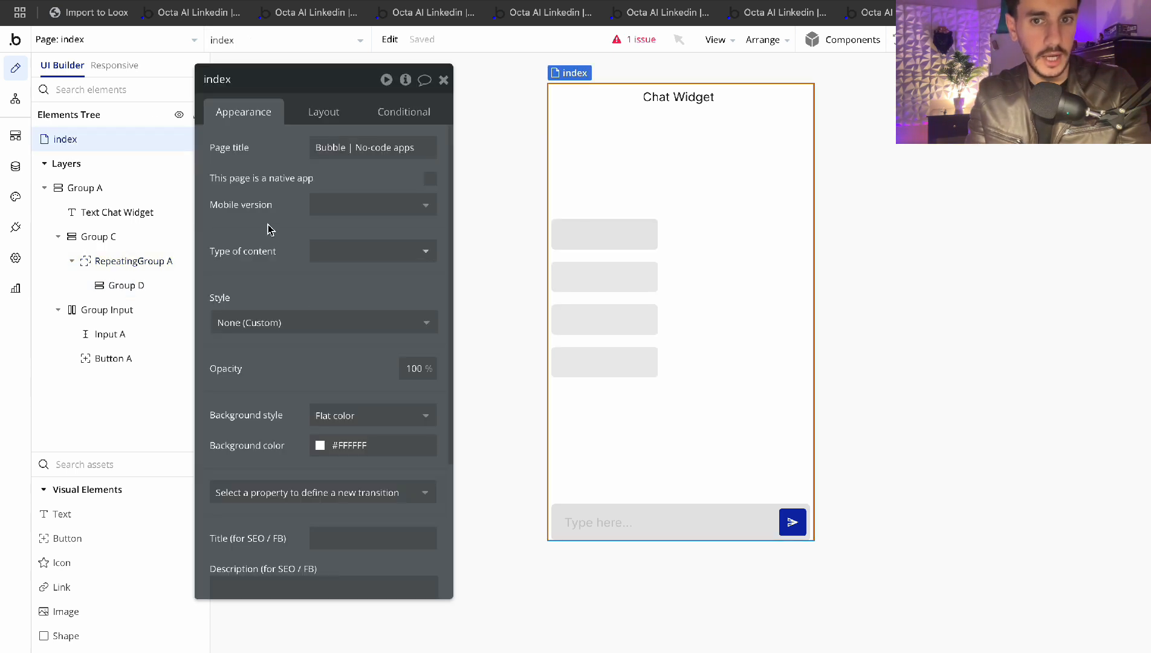
pyautogui.click(443, 80)
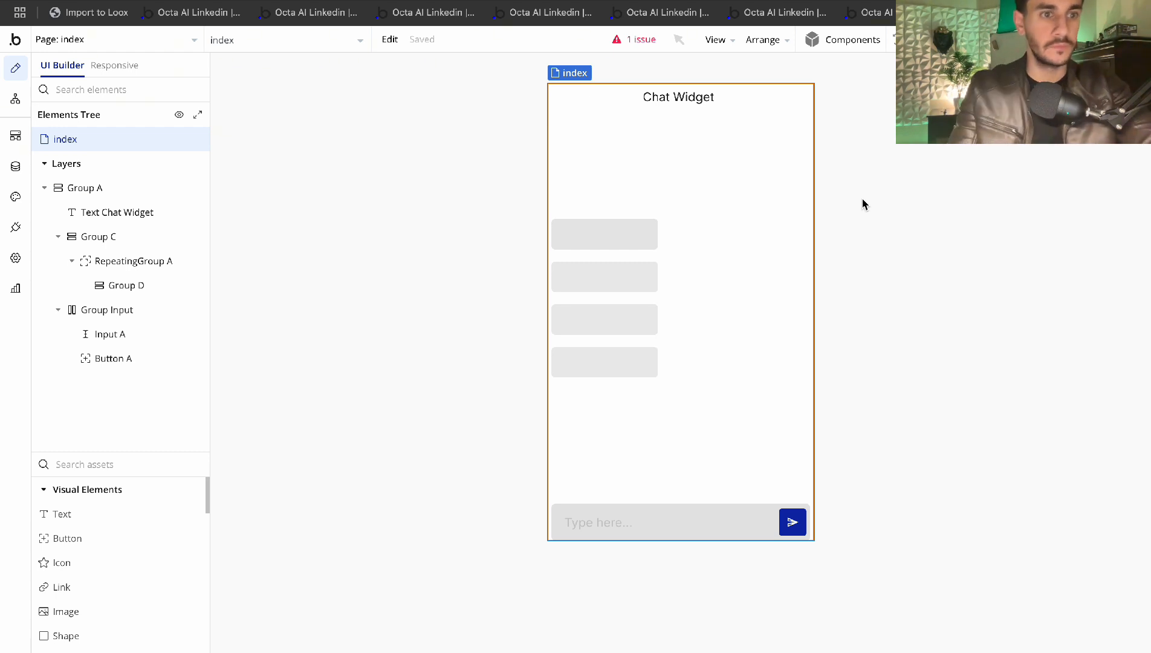
pyautogui.click(15, 167)
# Create two new data types named Sessions and Messages
pyautogui.click(246, 280)
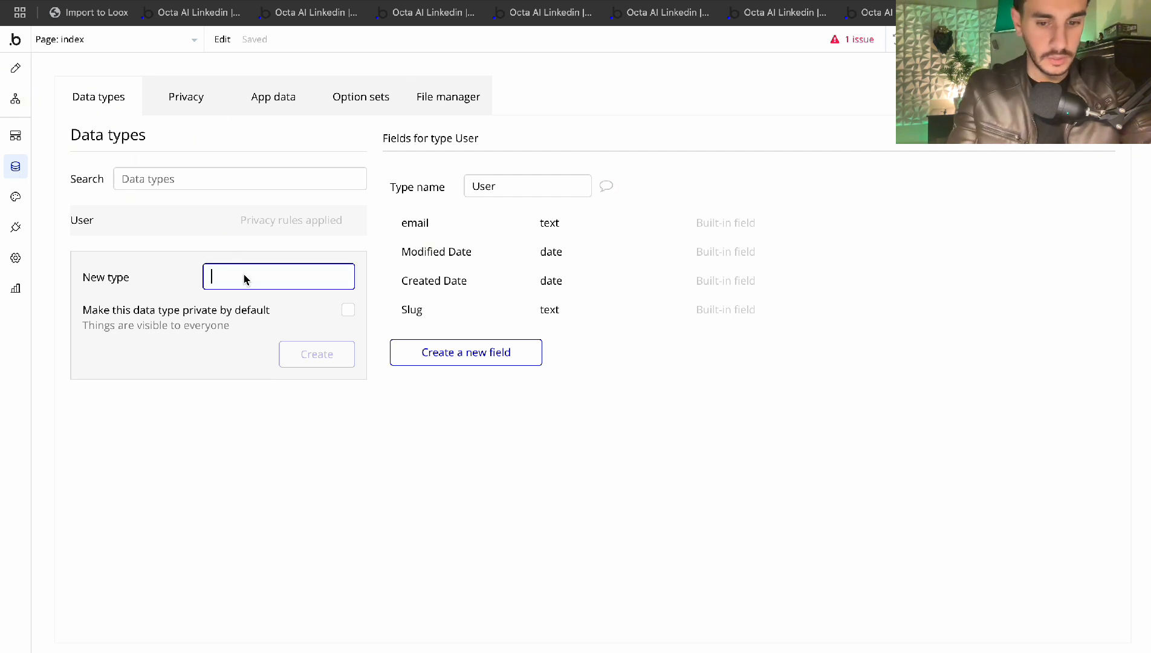
pyautogui.write('Sessions')
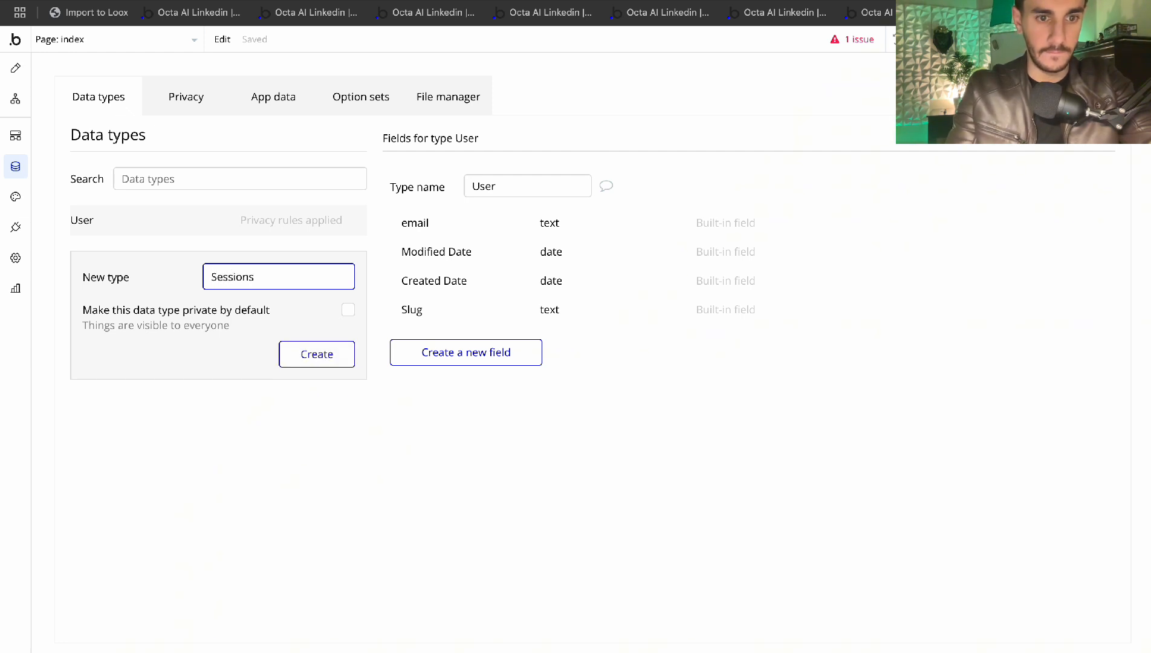
pyautogui.click(300, 354)
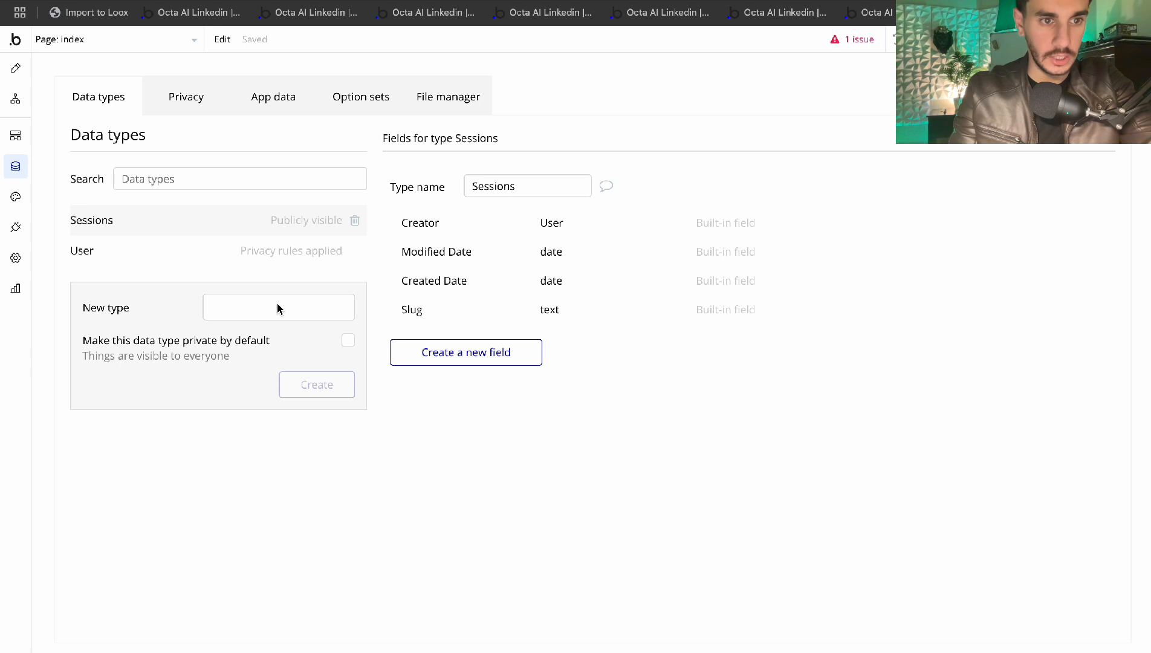
pyautogui.click(257, 309)
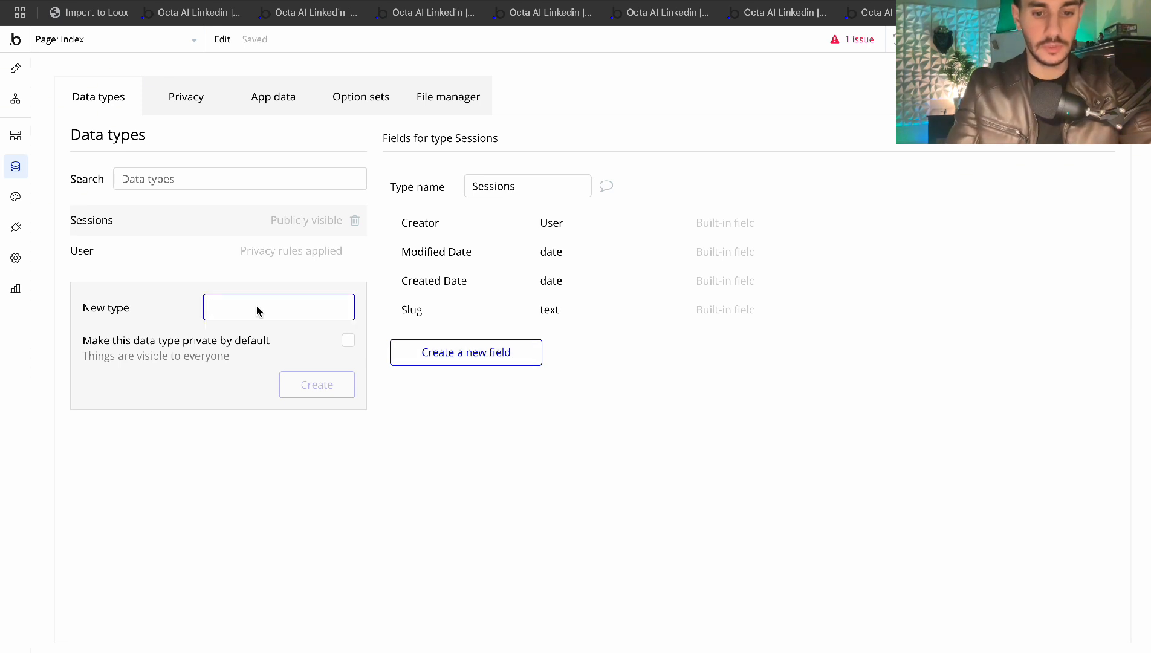
pyautogui.write('Messages')
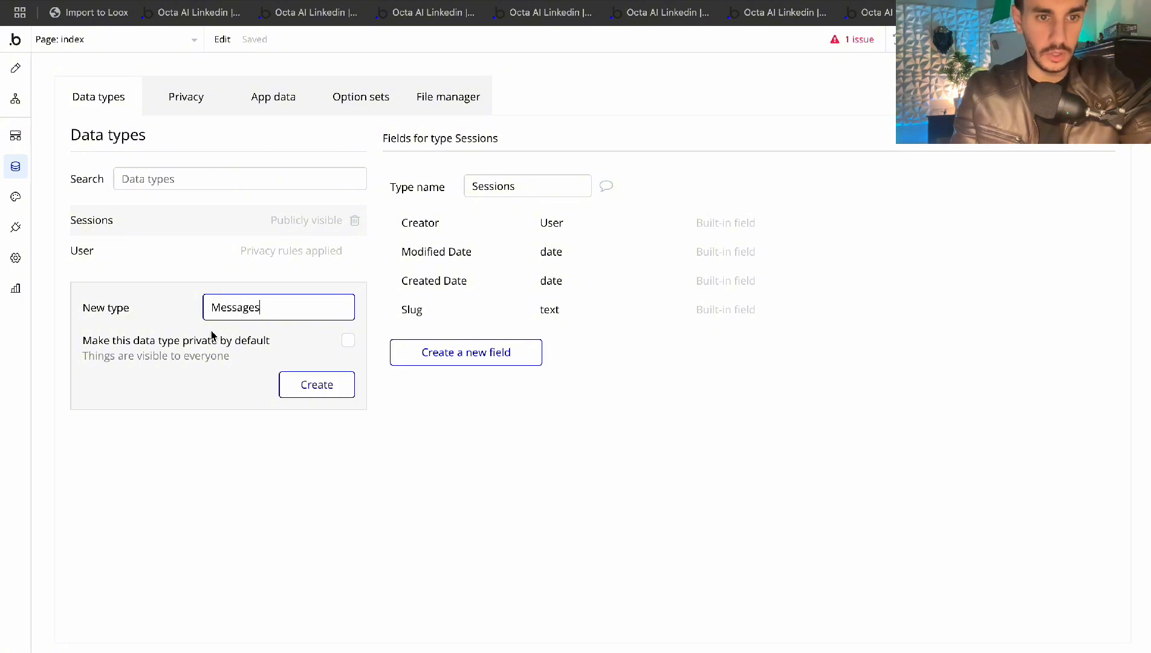
pyautogui.click(319, 385)
# Add a text field named Code to the Sessions type
pyautogui.click(94, 251)
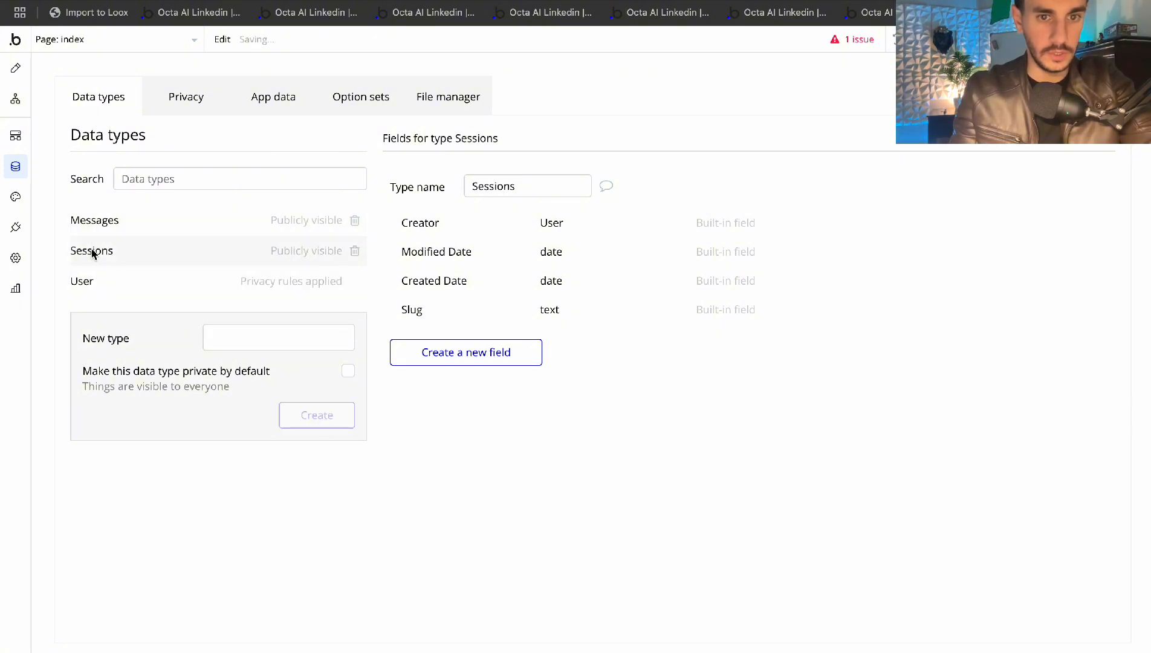
pyautogui.click(463, 349)
pyautogui.write('Code')
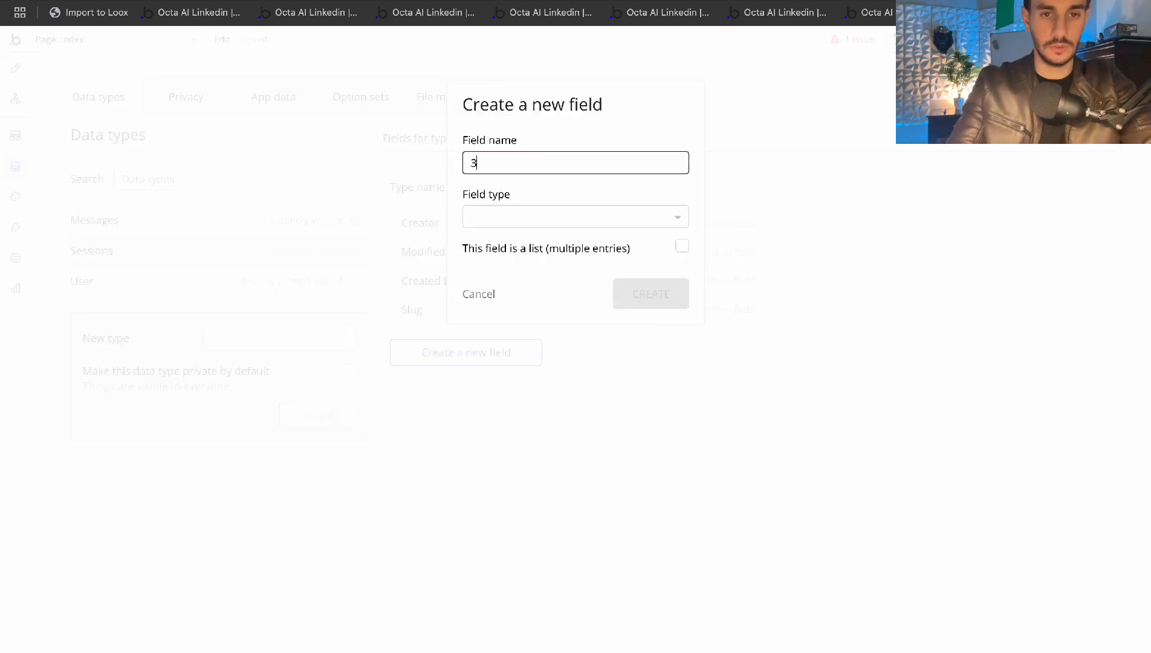
pyautogui.click(469, 218)
pyautogui.write('text')
pyautogui.click(507, 262)
pyautogui.click(670, 310)
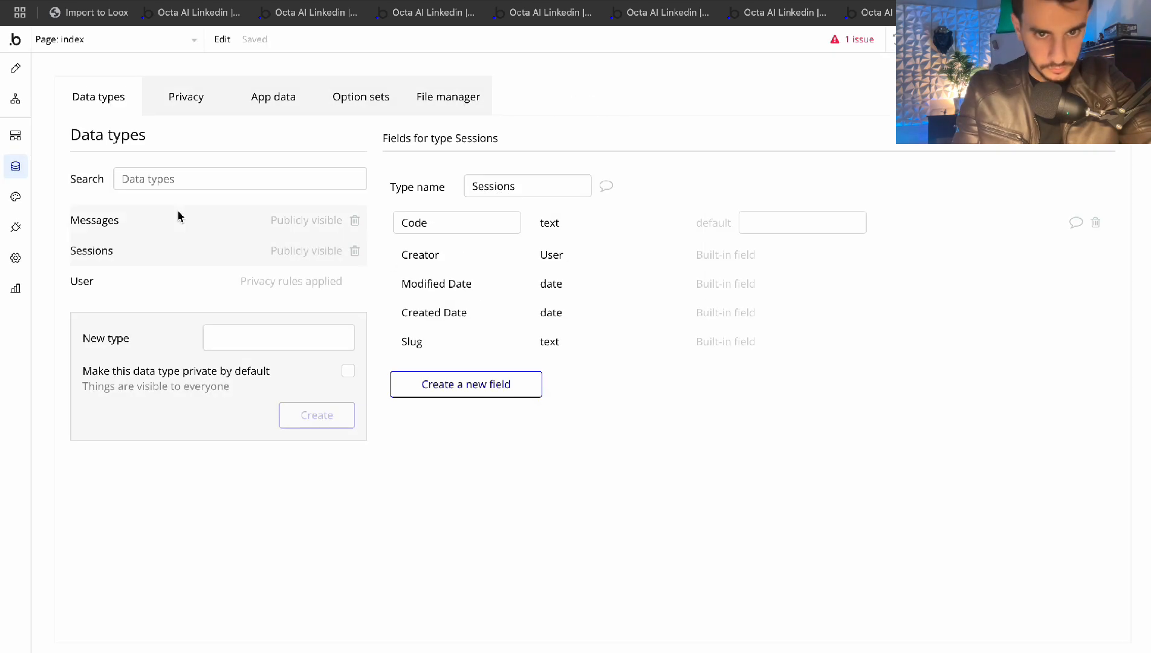
# Add a text field named Message to the Messages type
pyautogui.click(124, 209)
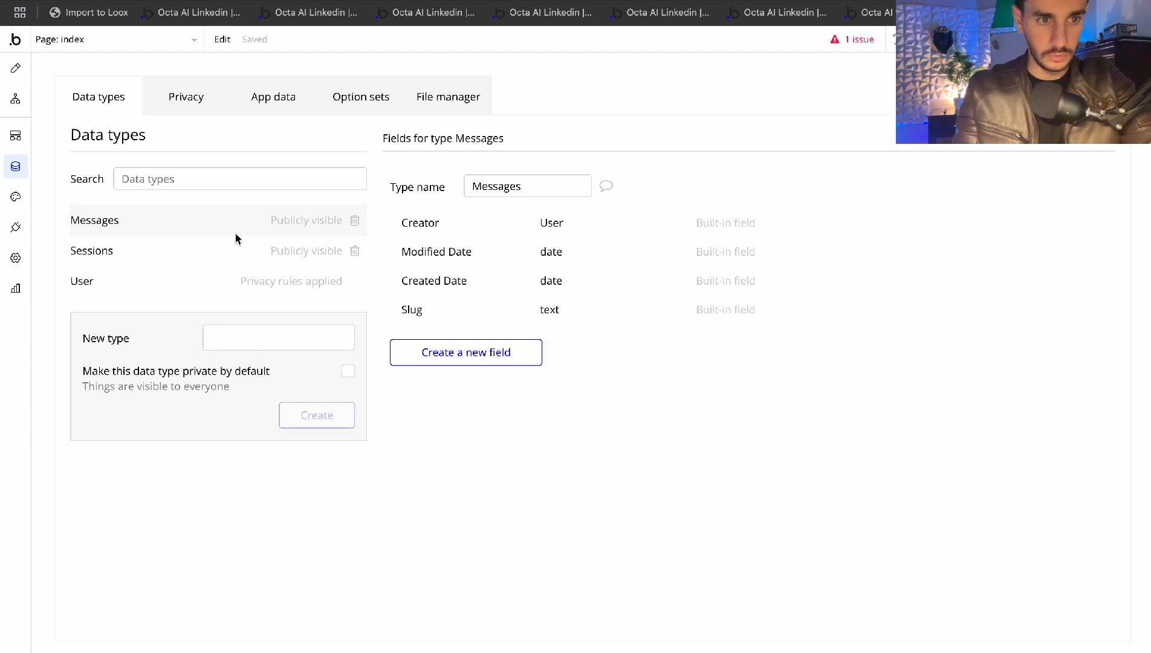
pyautogui.click(139, 250)
pyautogui.click(140, 222)
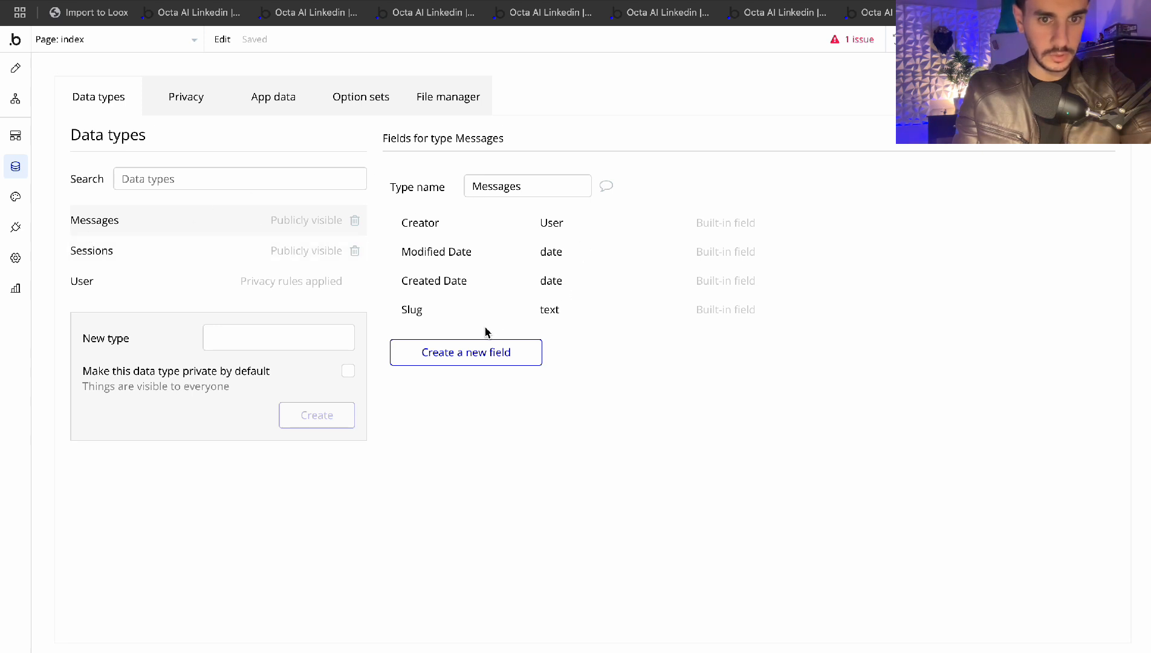
pyautogui.click(463, 350)
pyautogui.click(527, 165)
pyautogui.write('Message')
pyautogui.click(559, 219)
pyautogui.write('text')
pyautogui.click(509, 264)
pyautogui.click(650, 294)
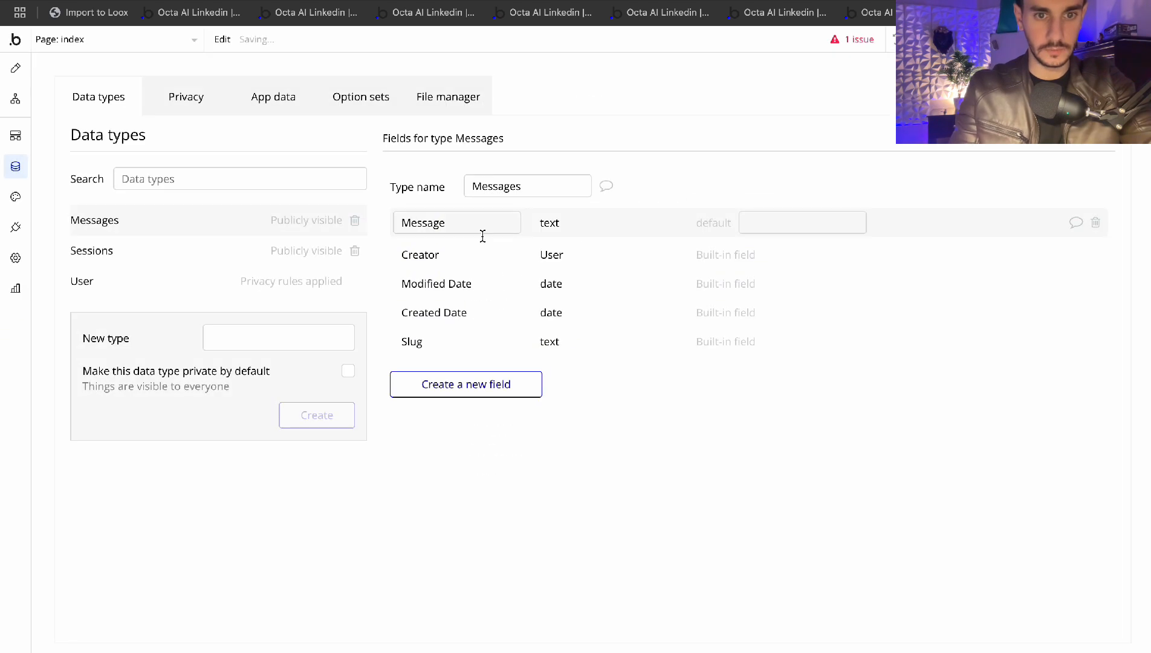
# Add a yes/no field named AI? to Messages, then return to the page design
pyautogui.click(455, 390)
pyautogui.click(504, 175)
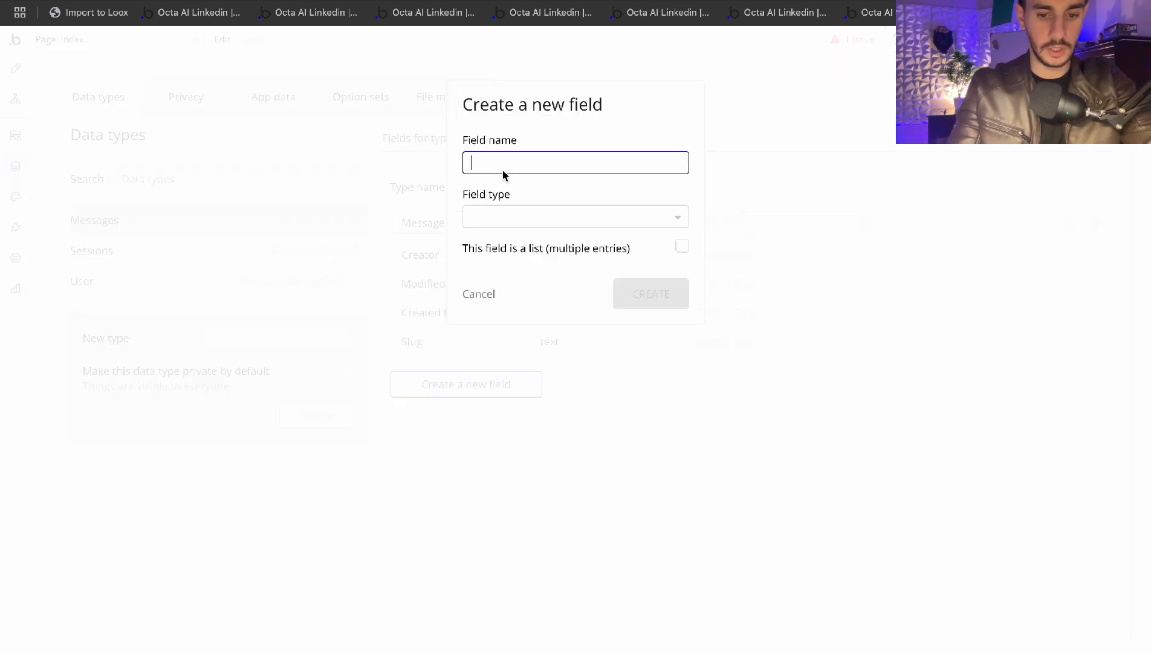
pyautogui.write('AI?')
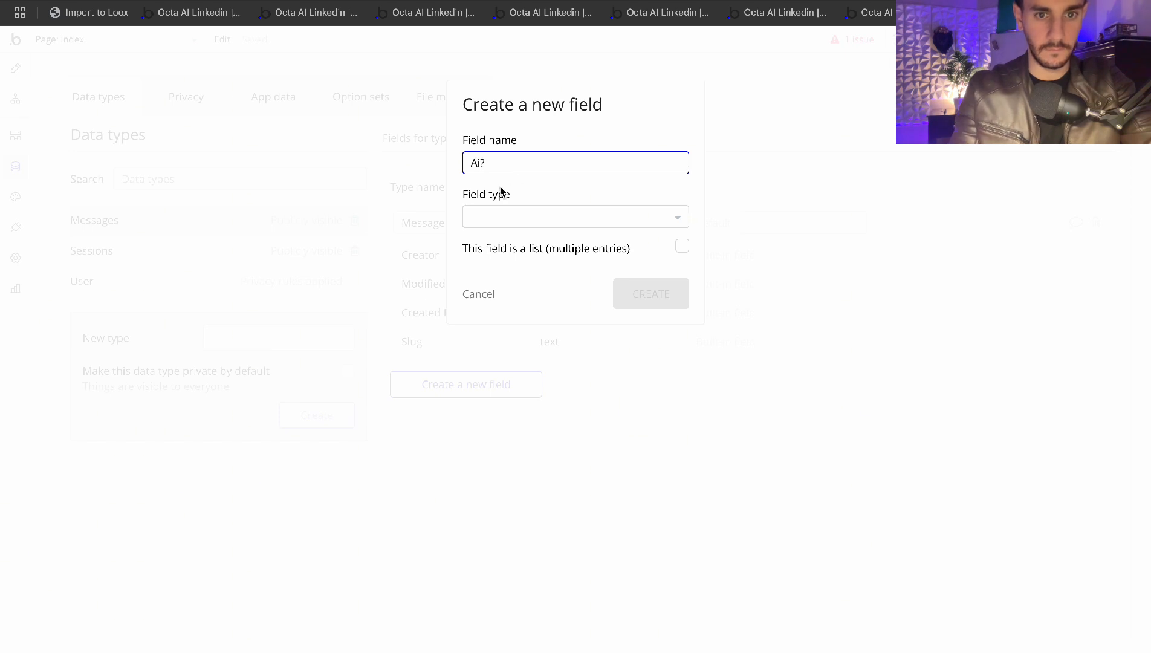
pyautogui.click(500, 216)
pyautogui.write('yes / no')
pyautogui.click(506, 265)
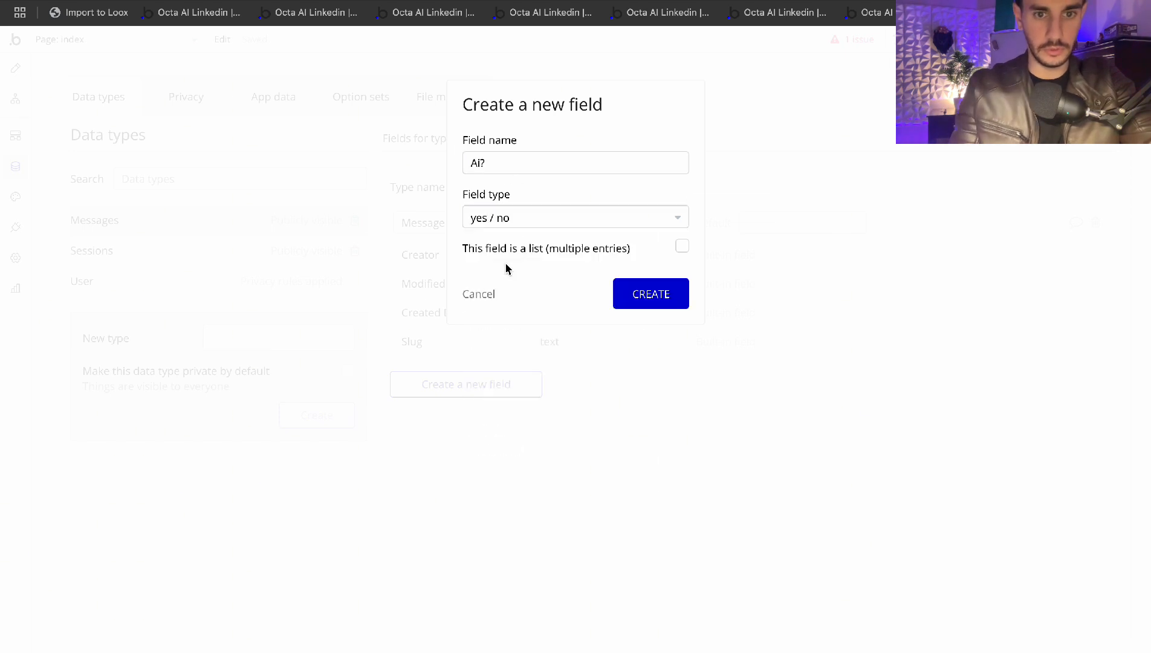
pyautogui.click(659, 284)
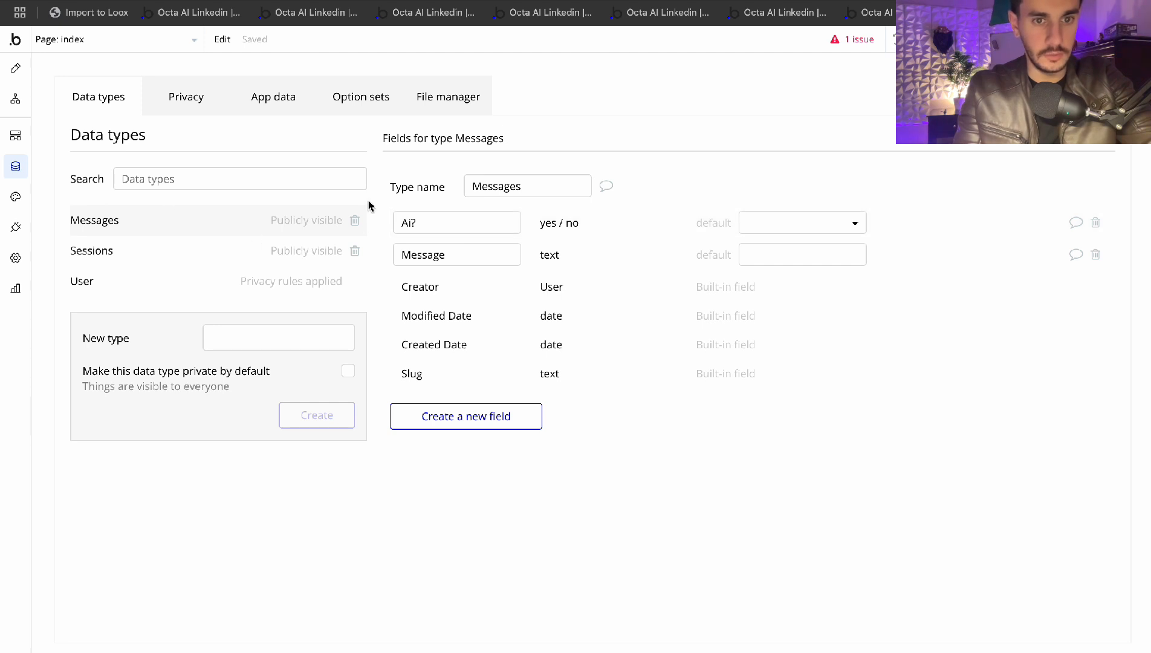
pyautogui.click(15, 68)
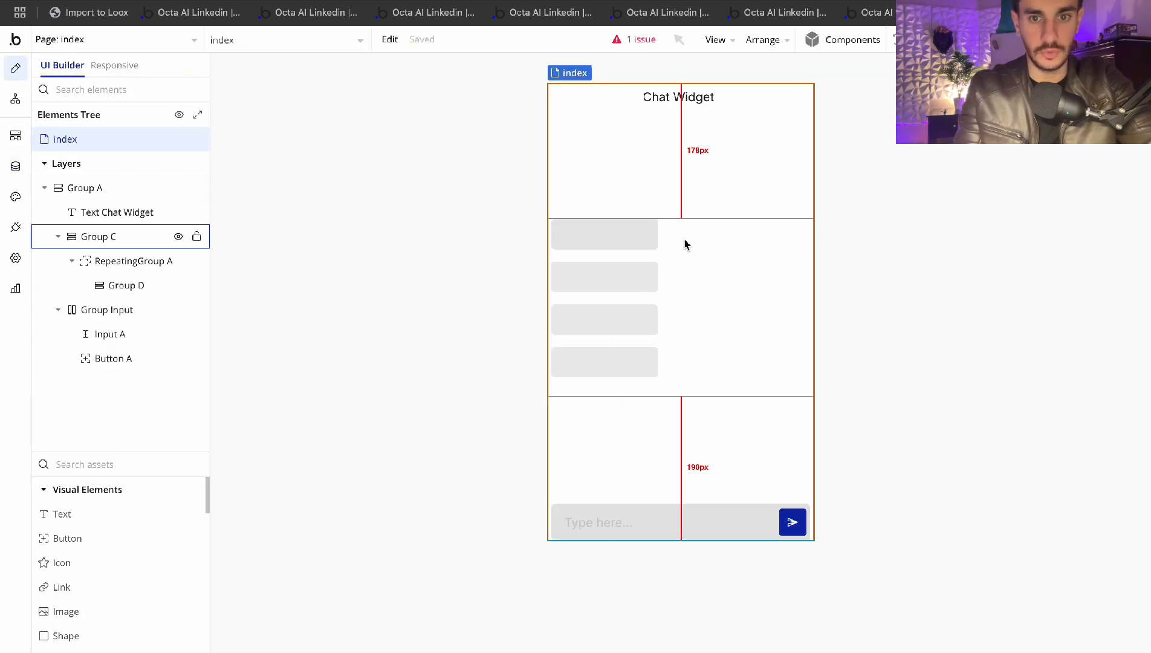
# Place a Text element in the first repeating-group cell with font size 12
pyautogui.doubleClick(605, 233)
pyautogui.click(110, 472)
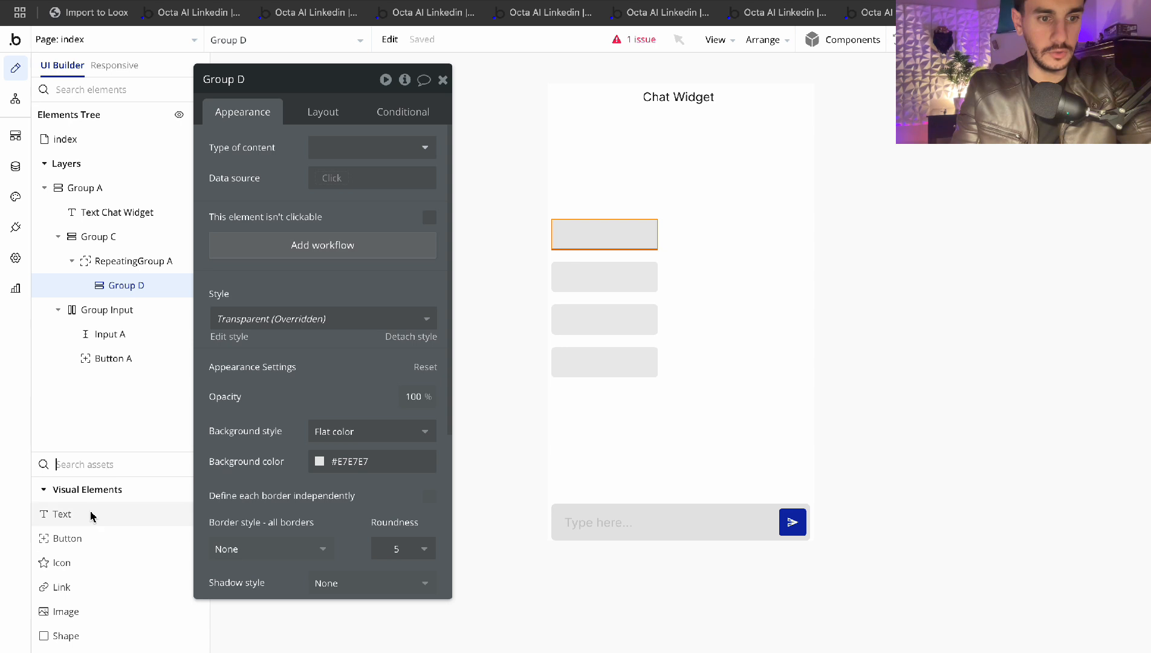
pyautogui.click(92, 513)
pyautogui.click(588, 234)
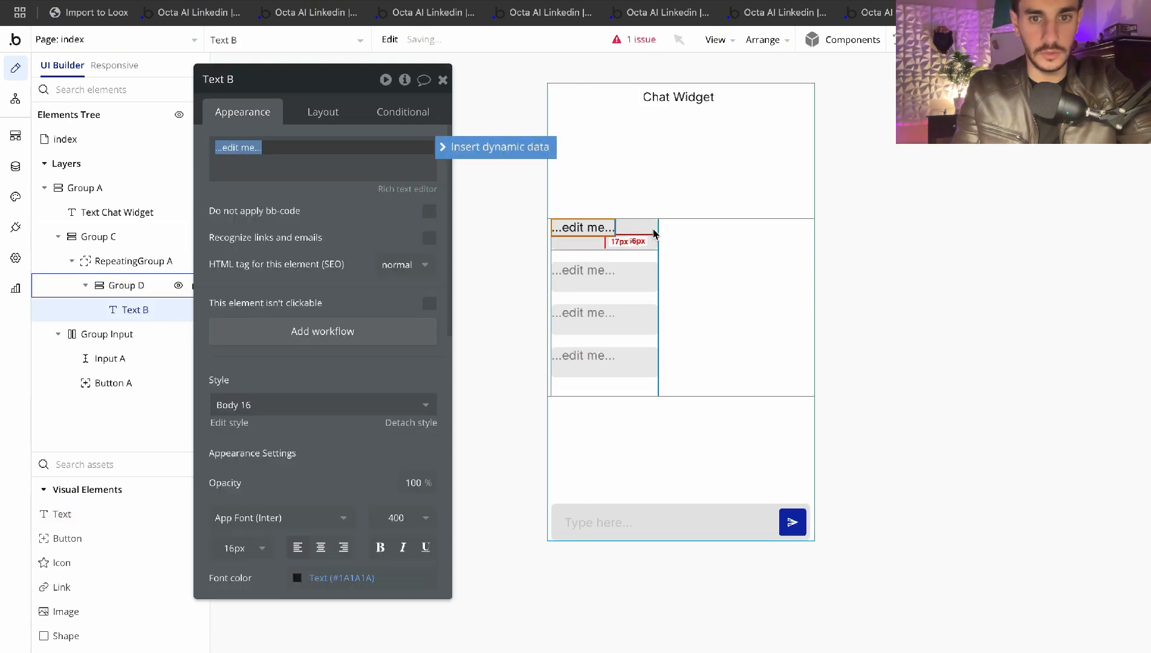
pyautogui.click(322, 112)
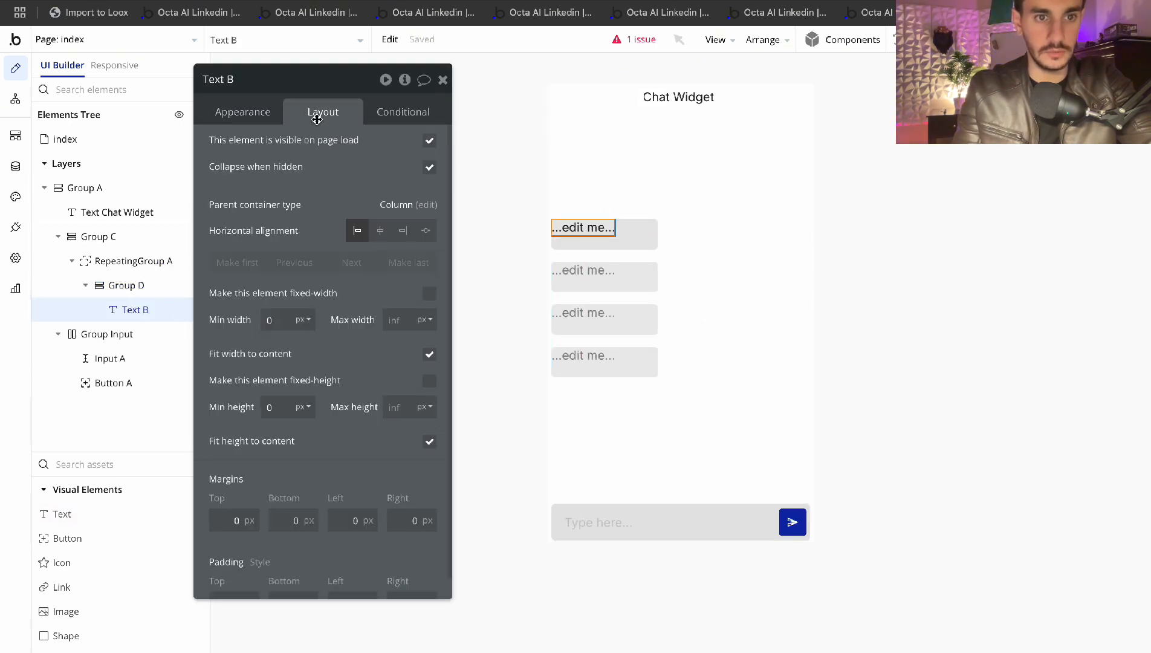
pyautogui.click(253, 115)
pyautogui.scroll(-5, 241, 363)
pyautogui.click(239, 235)
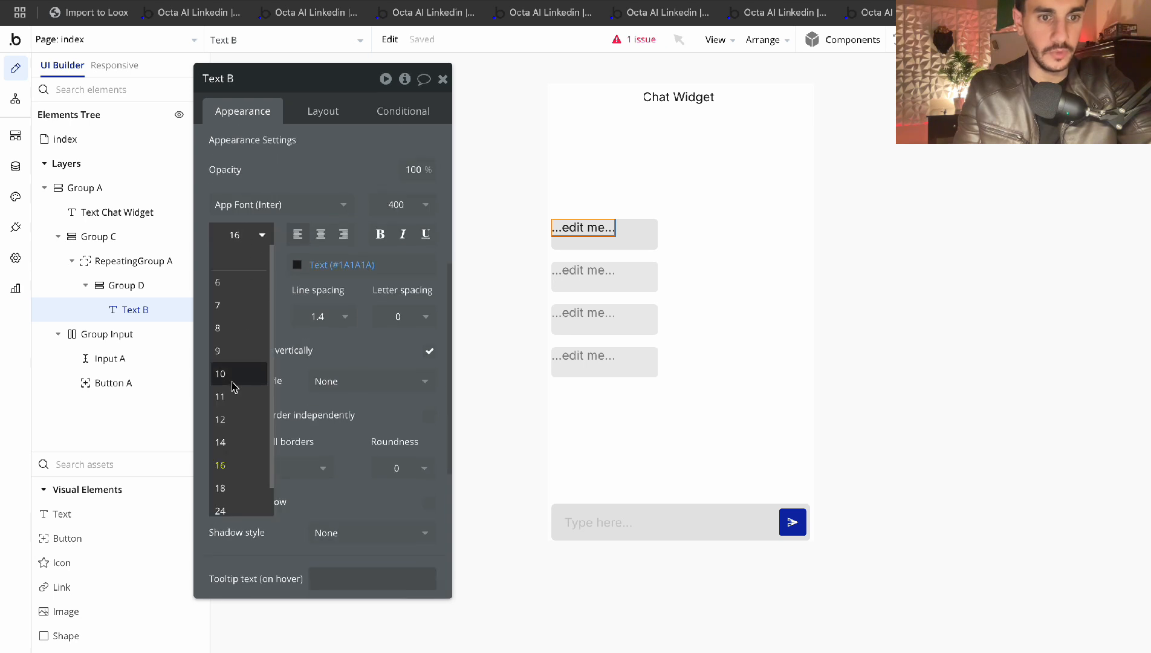
pyautogui.click(232, 419)
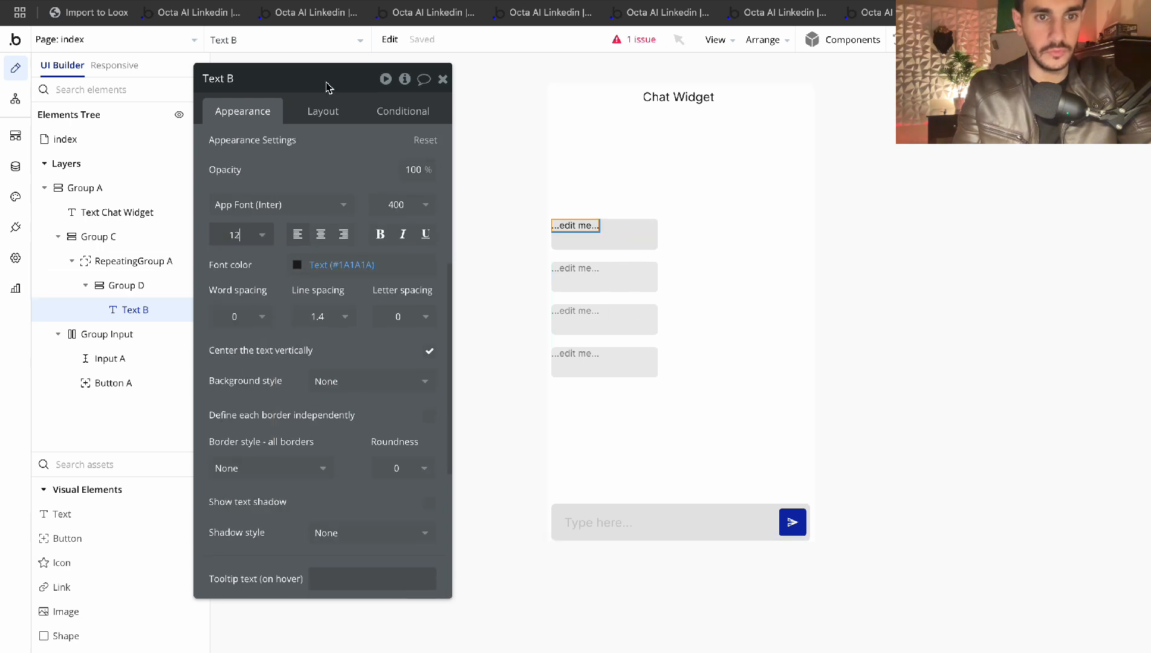
# Pad Group D 5 px top and bottom, 10 px left and right
pyautogui.click(321, 114)
pyautogui.click(625, 236)
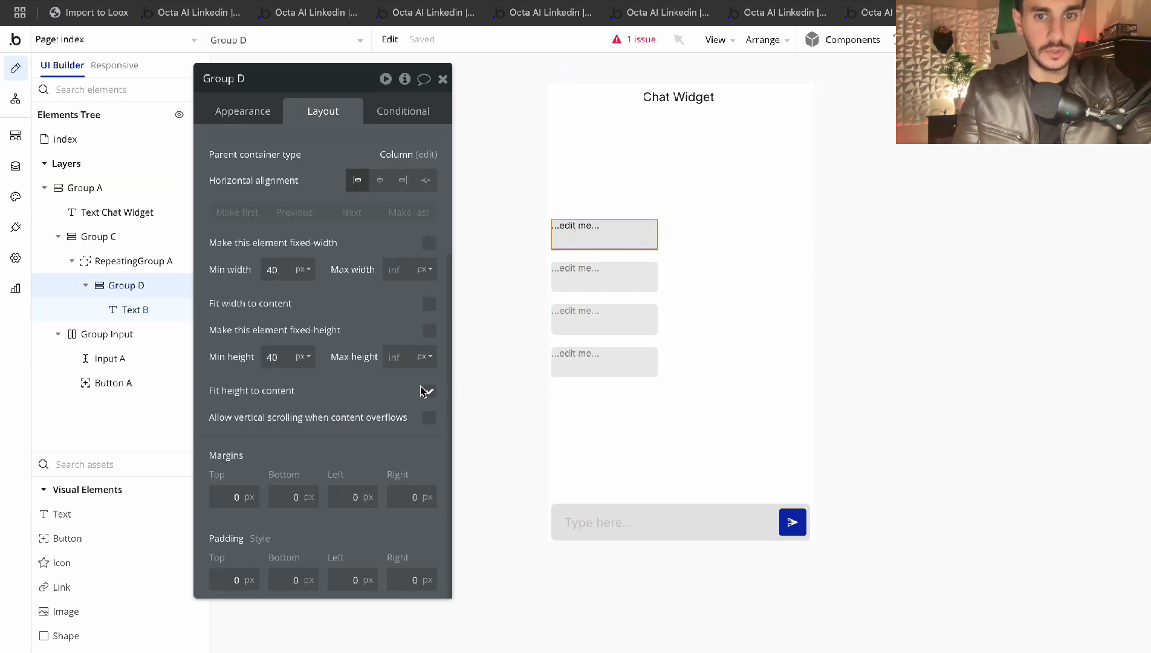
pyautogui.click(243, 111)
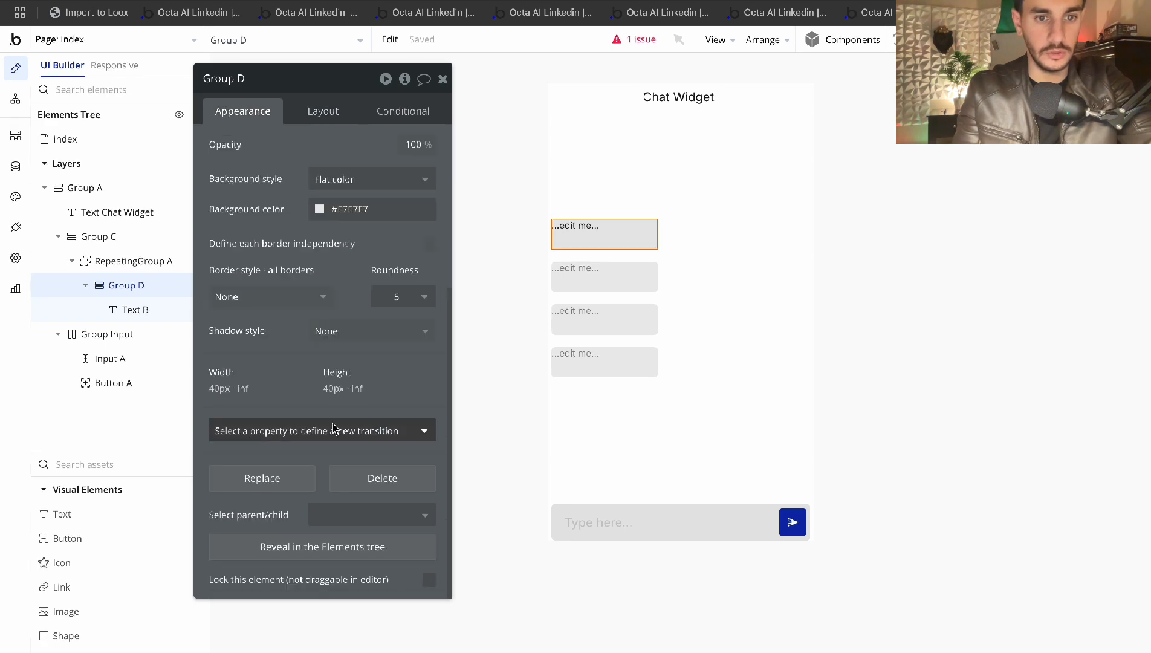
pyautogui.click(315, 108)
pyautogui.click(228, 581)
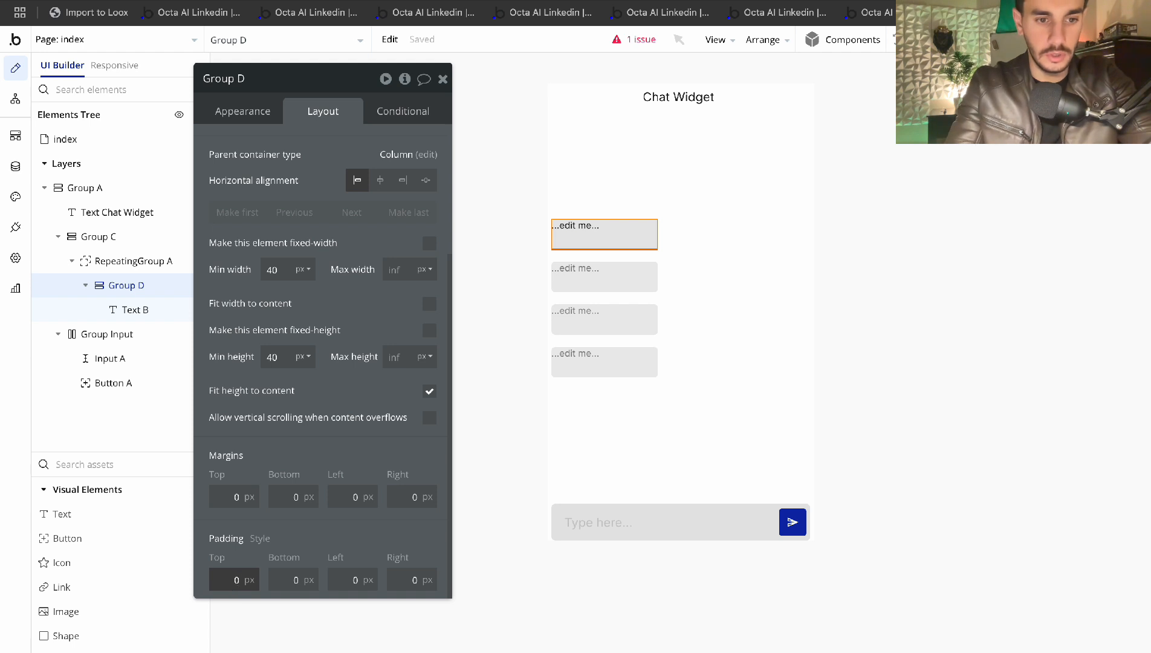
pyautogui.write('5')
pyautogui.press('Tab')
pyautogui.write('5')
pyautogui.press('Tab')
pyautogui.write('10')
pyautogui.press('Tab')
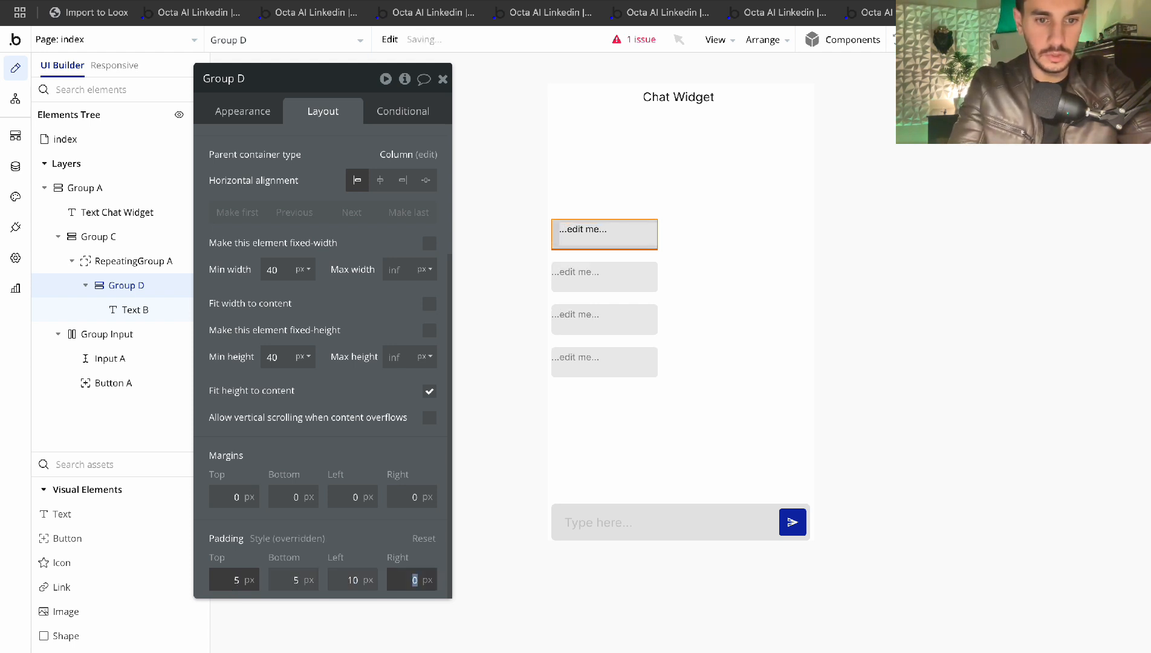
pyautogui.write('10')
pyautogui.click(363, 530)
# Reselect the text in the first cell to review its appearance settings
pyautogui.click(840, 360)
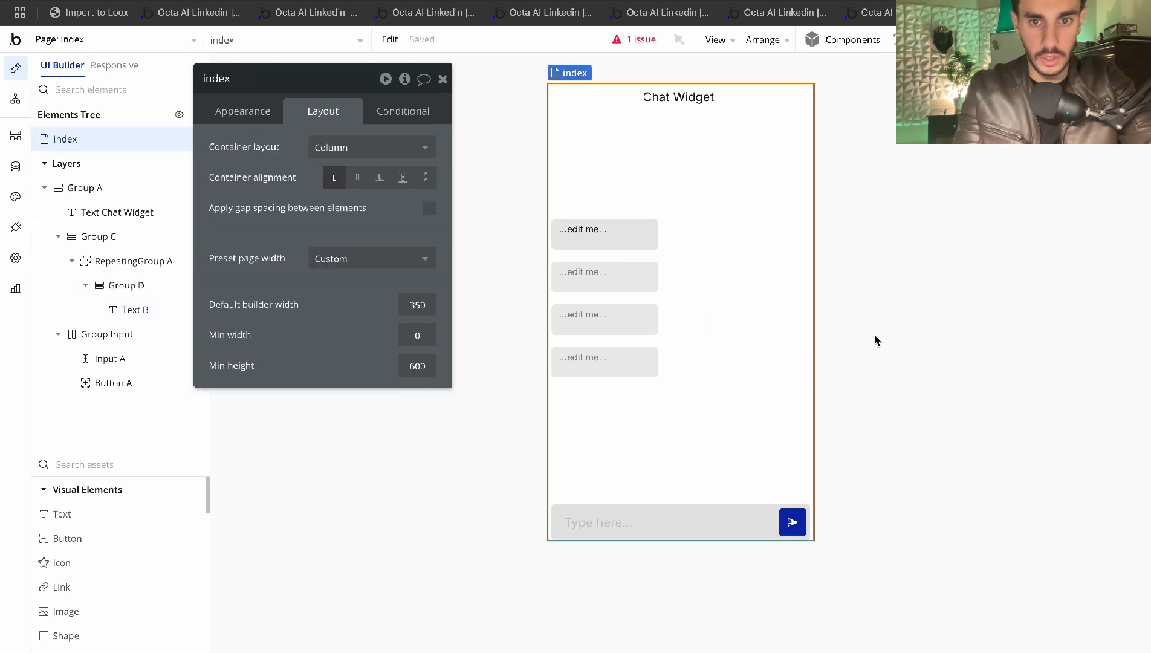
pyautogui.click(583, 229)
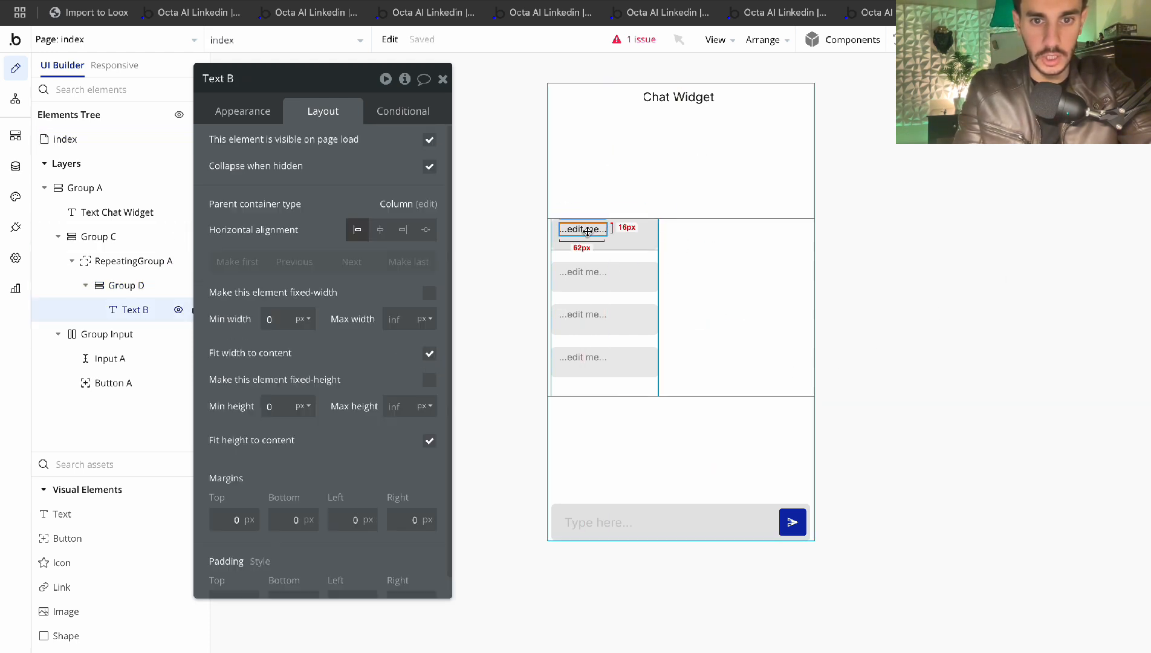
pyautogui.click(246, 106)
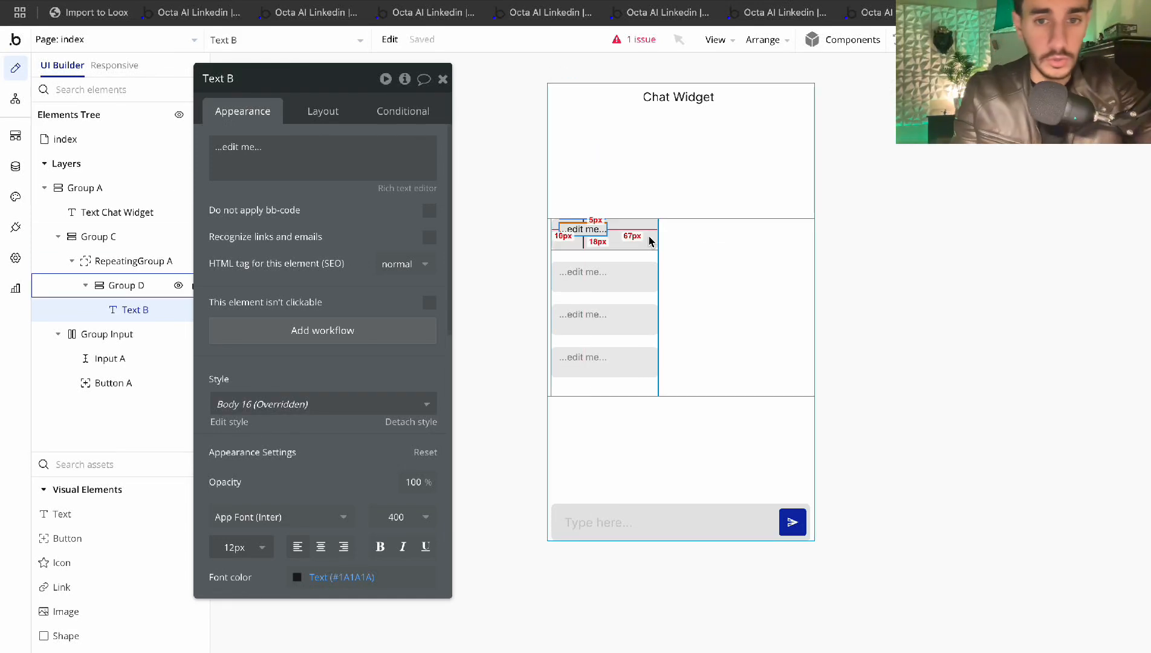
# Set RepeatingGroup A's type of content to Sessions
pyautogui.click(130, 260)
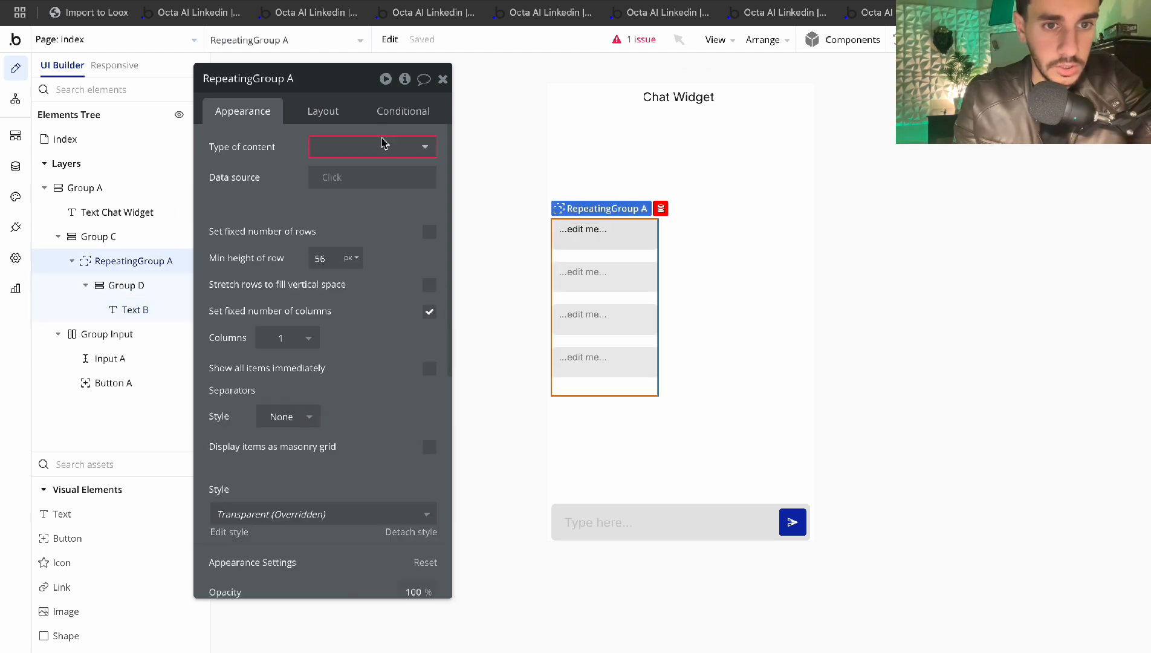
pyautogui.click(353, 145)
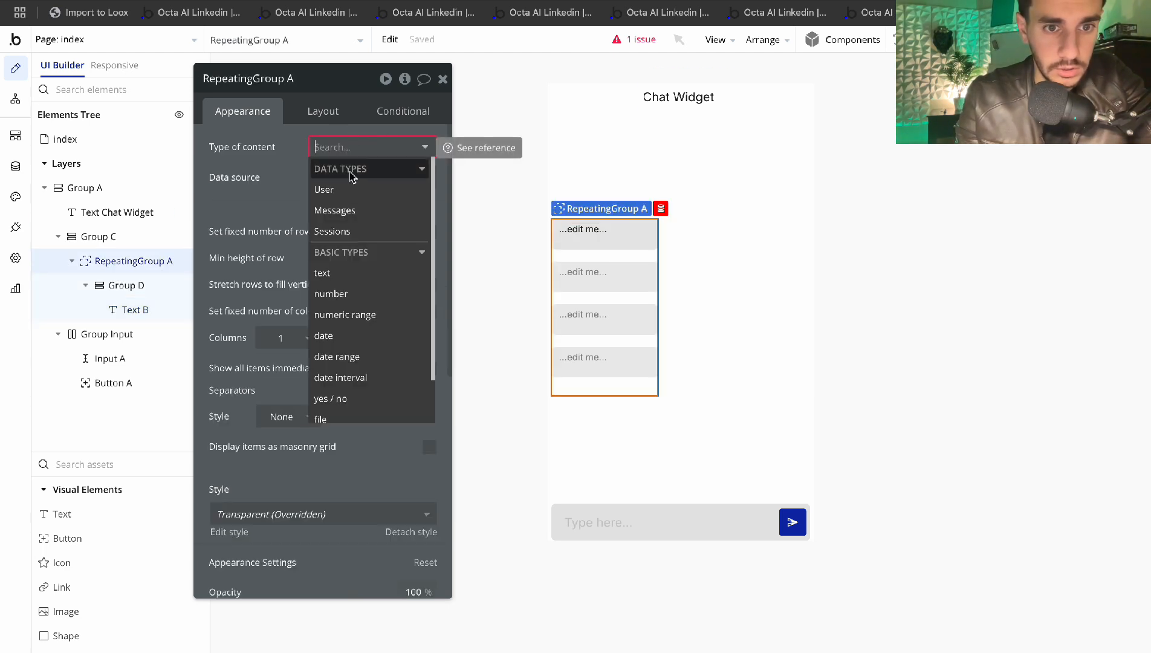
pyautogui.click(344, 233)
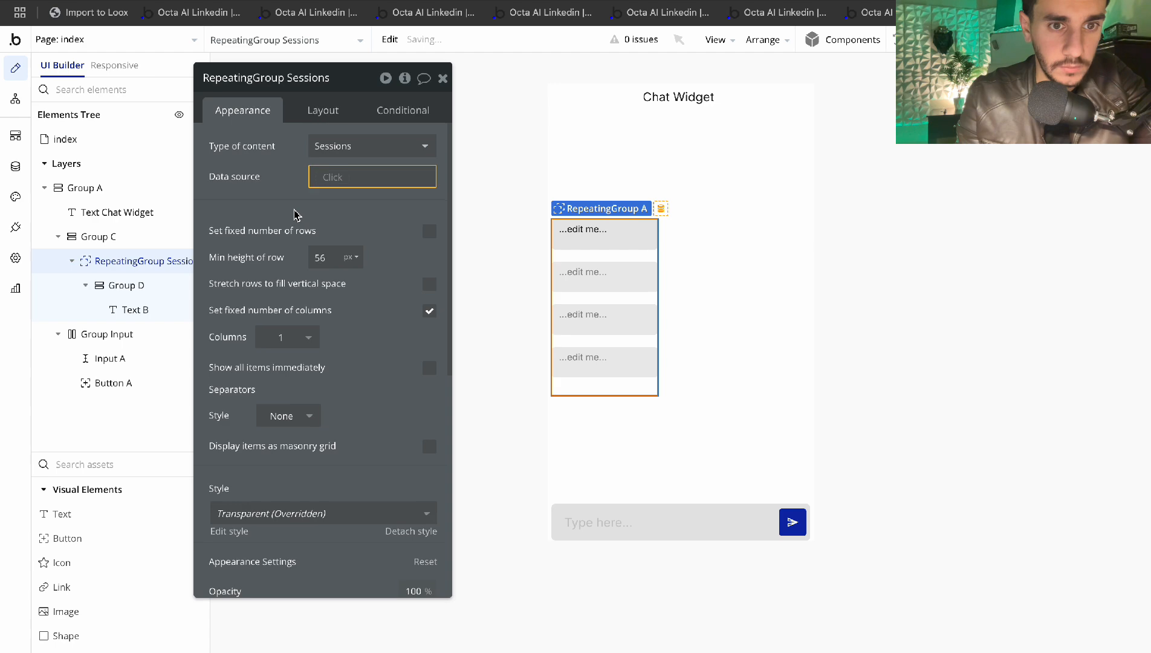
# Add a Session field of type Sessions to the Messages data type
pyautogui.click(16, 169)
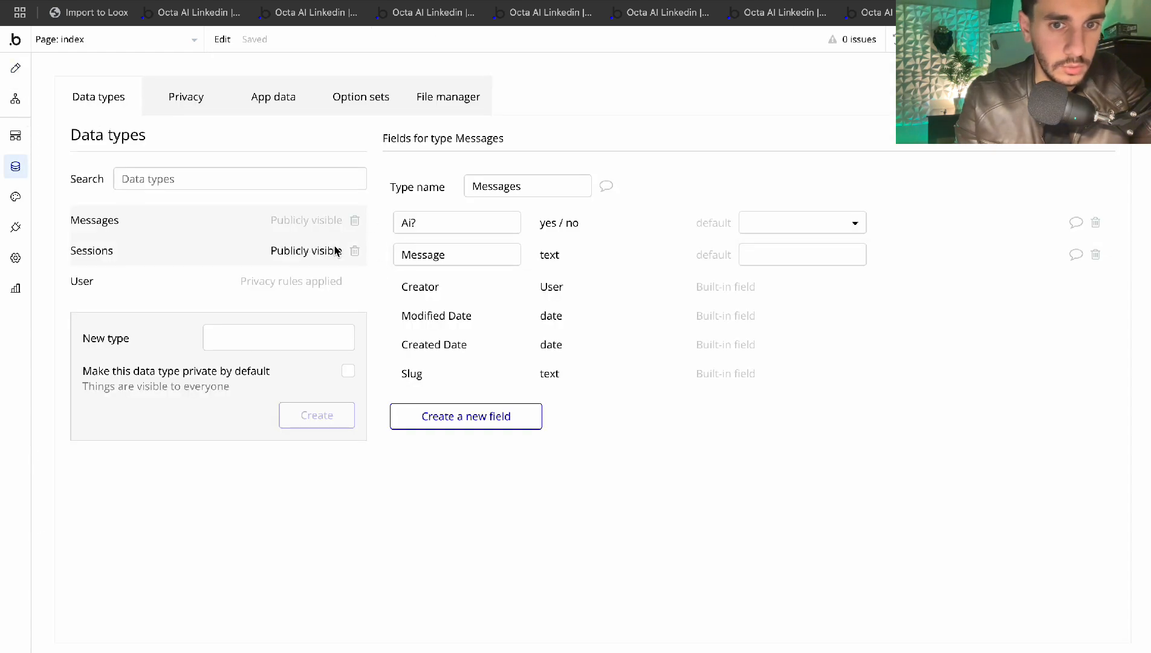
pyautogui.click(465, 416)
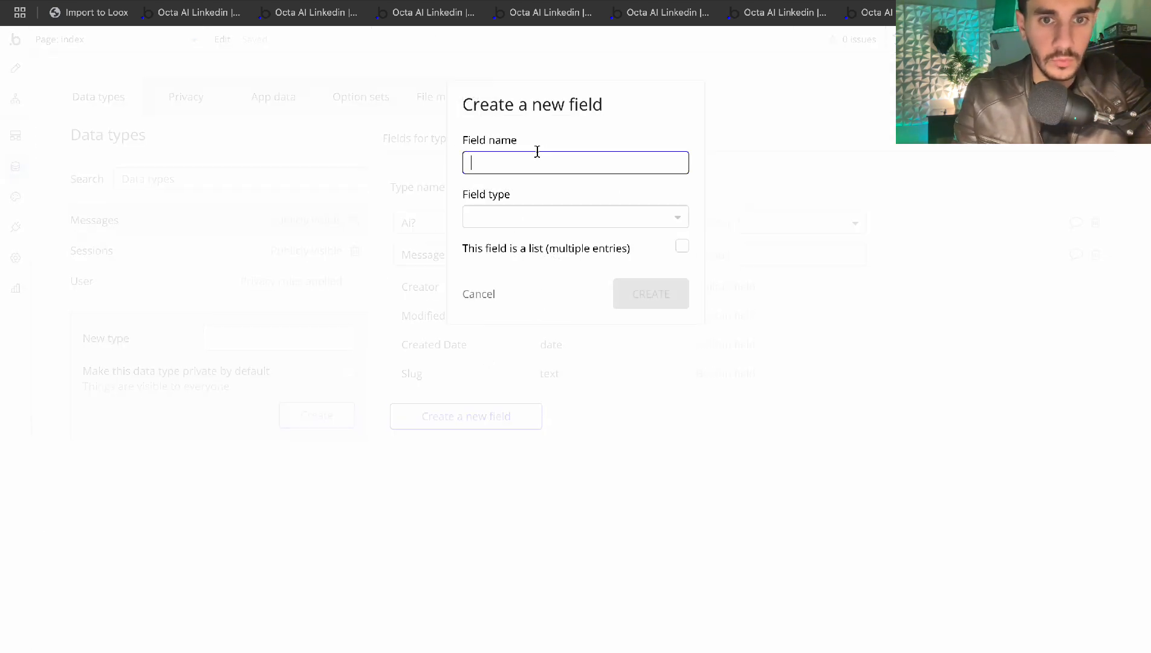
pyautogui.write('Session')
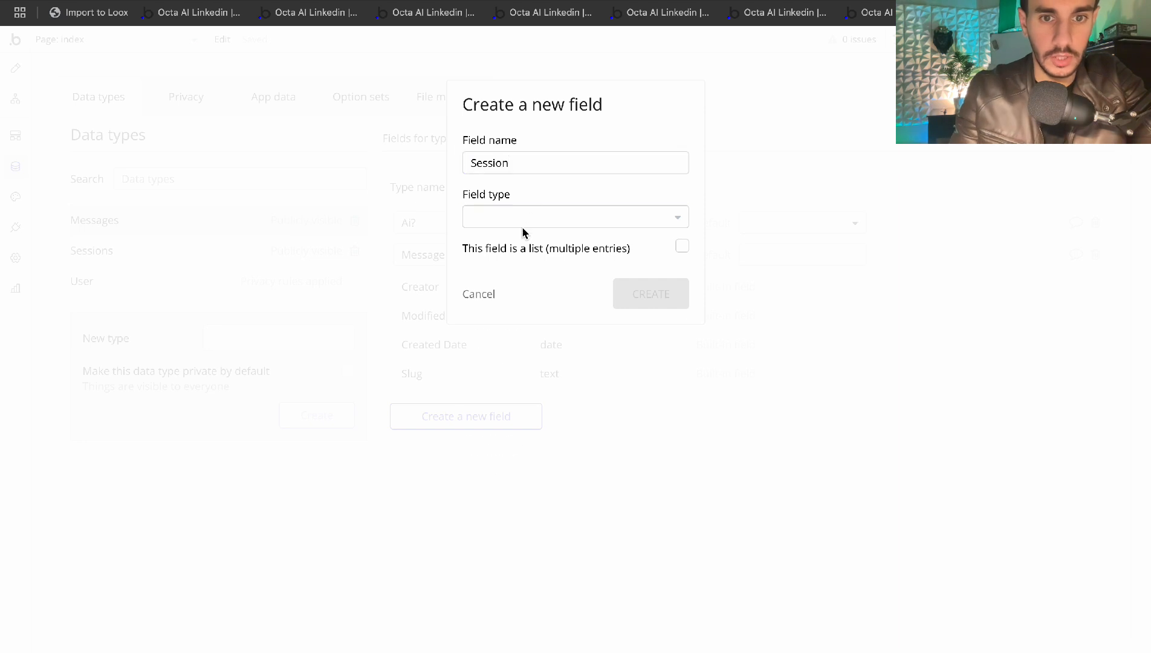
pyautogui.click(499, 216)
pyautogui.click(498, 301)
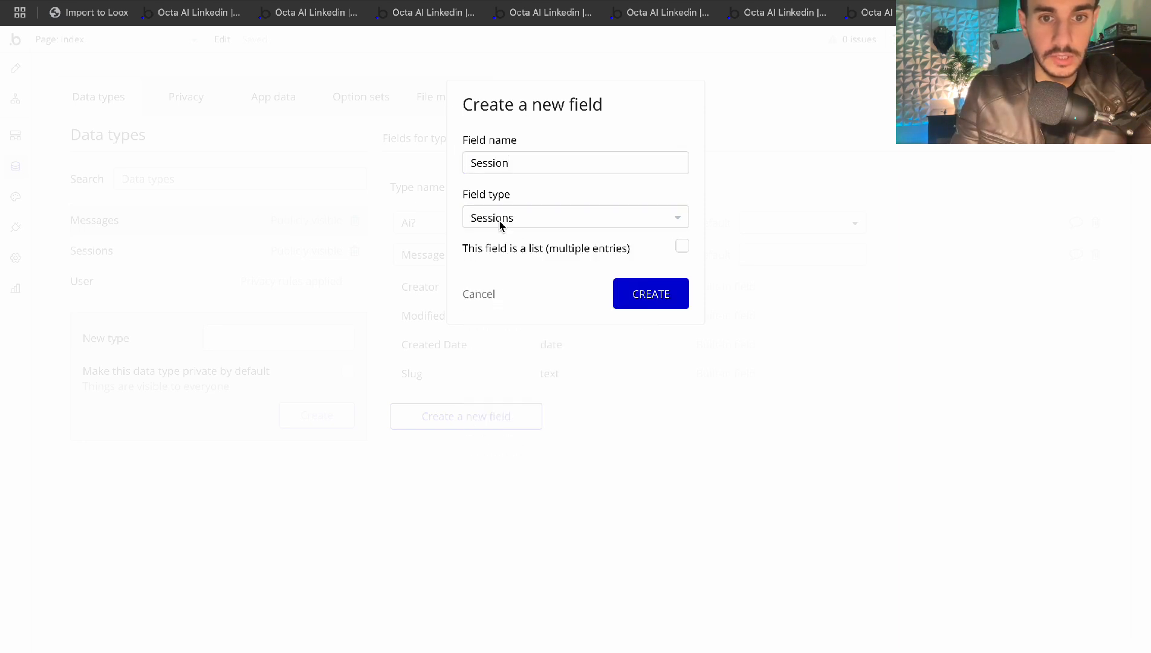
pyautogui.click(659, 305)
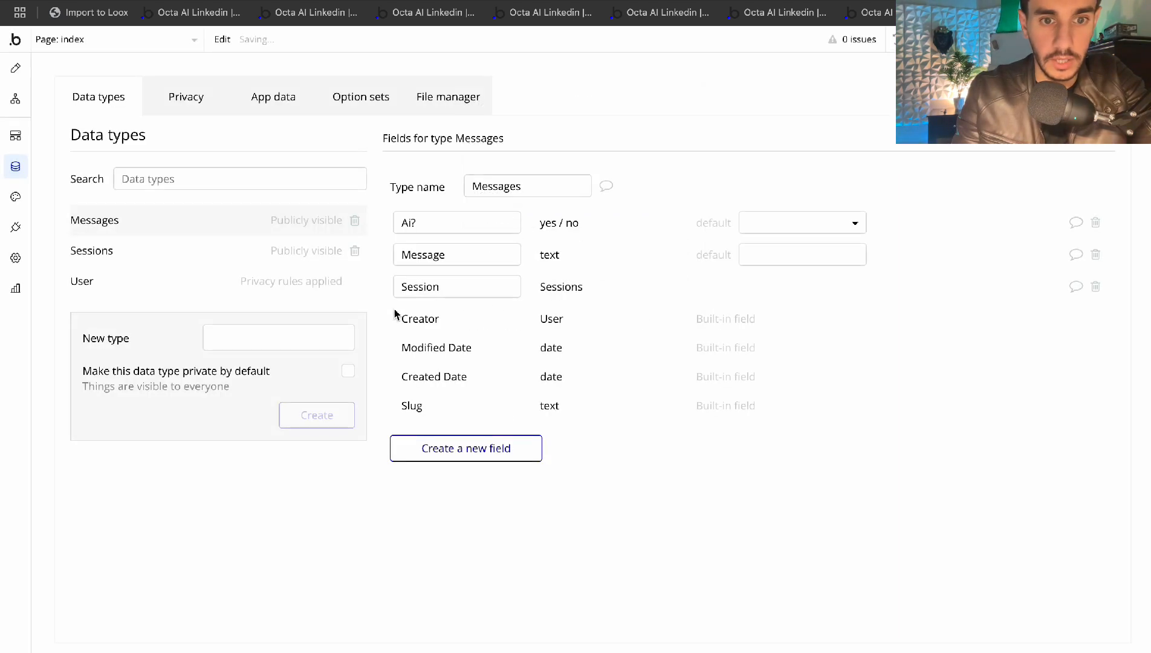
# Try Current User as the repeating group's data source, then delete it to leave it empty
pyautogui.click(17, 68)
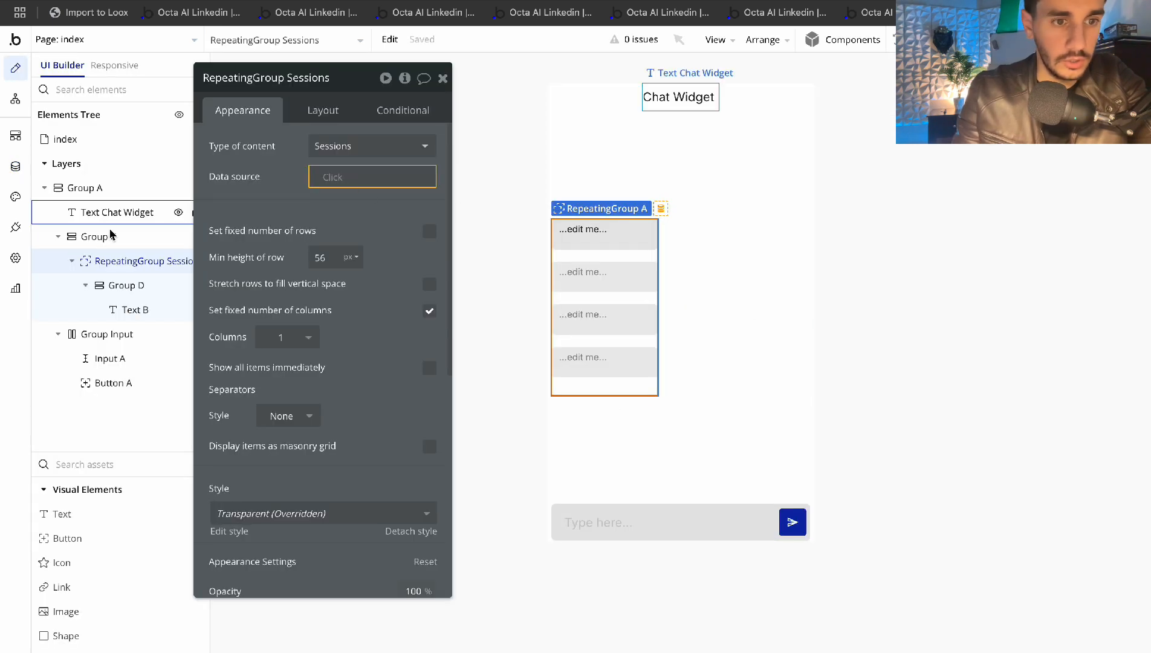
pyautogui.click(335, 177)
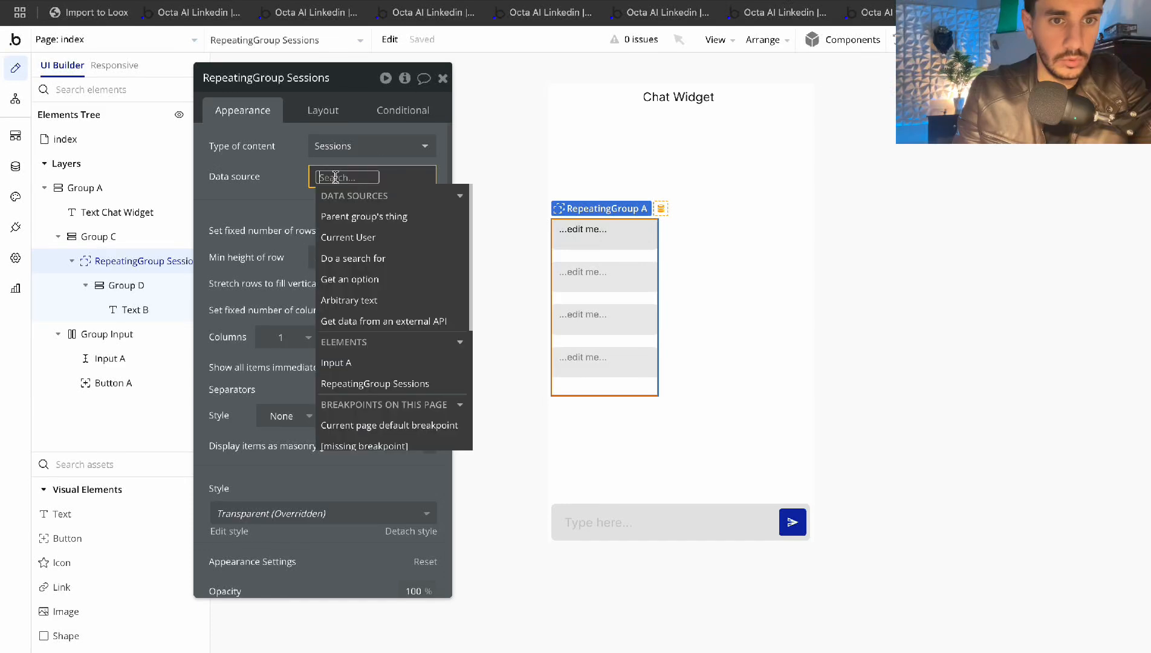
pyautogui.click(296, 197)
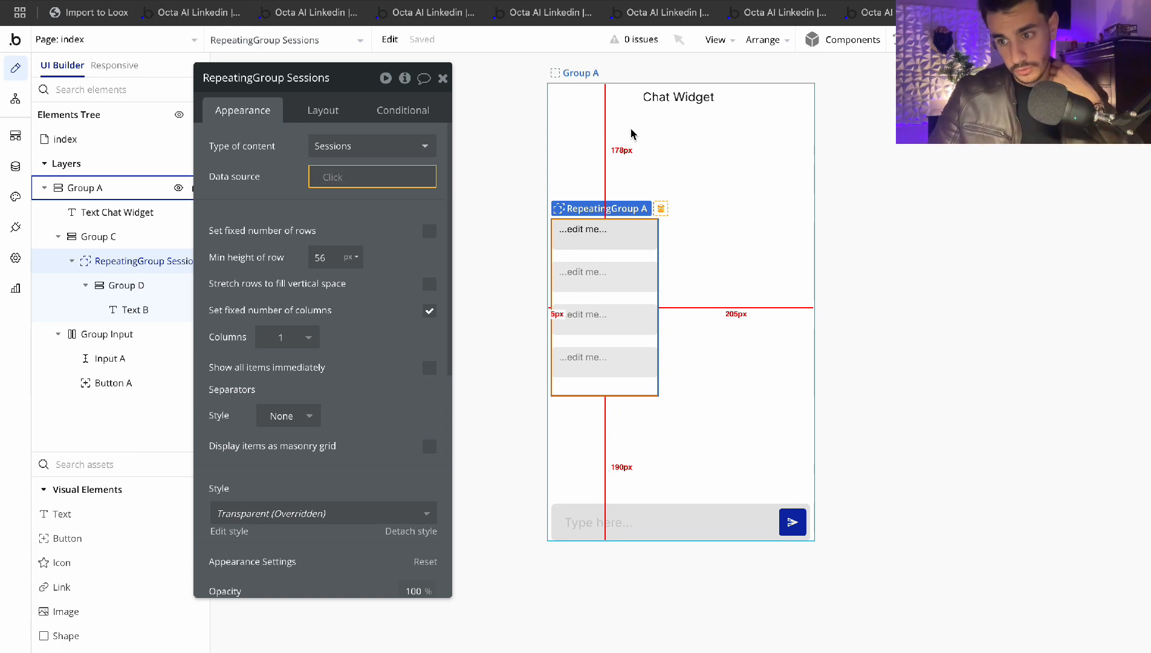
pyautogui.click(342, 178)
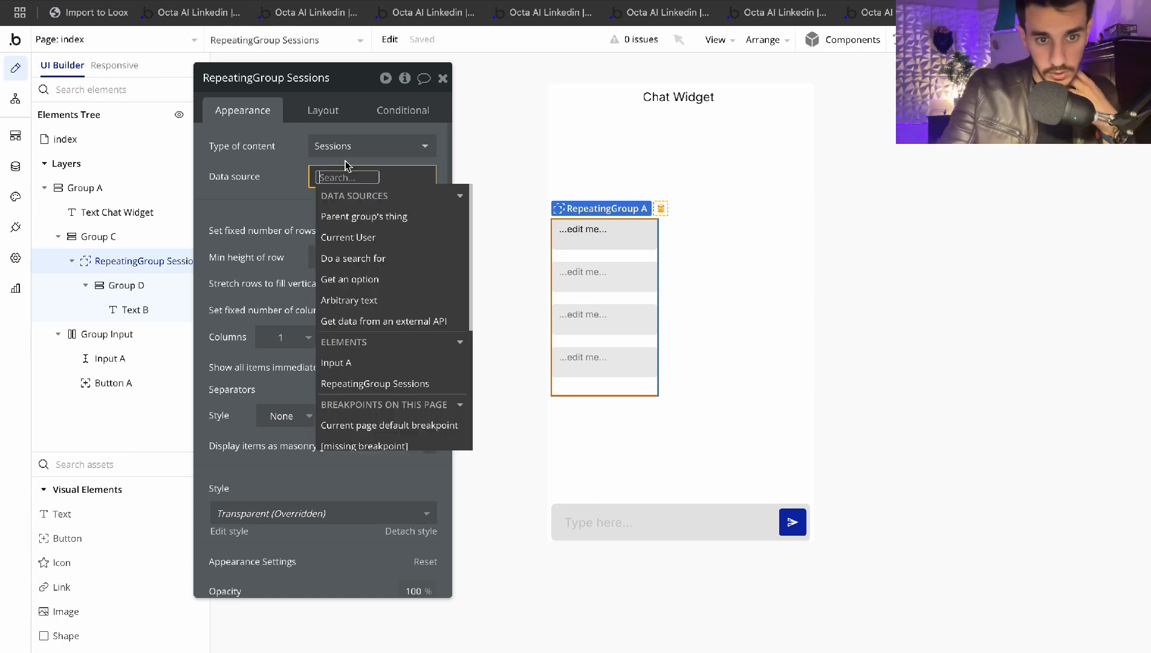
pyautogui.click(295, 192)
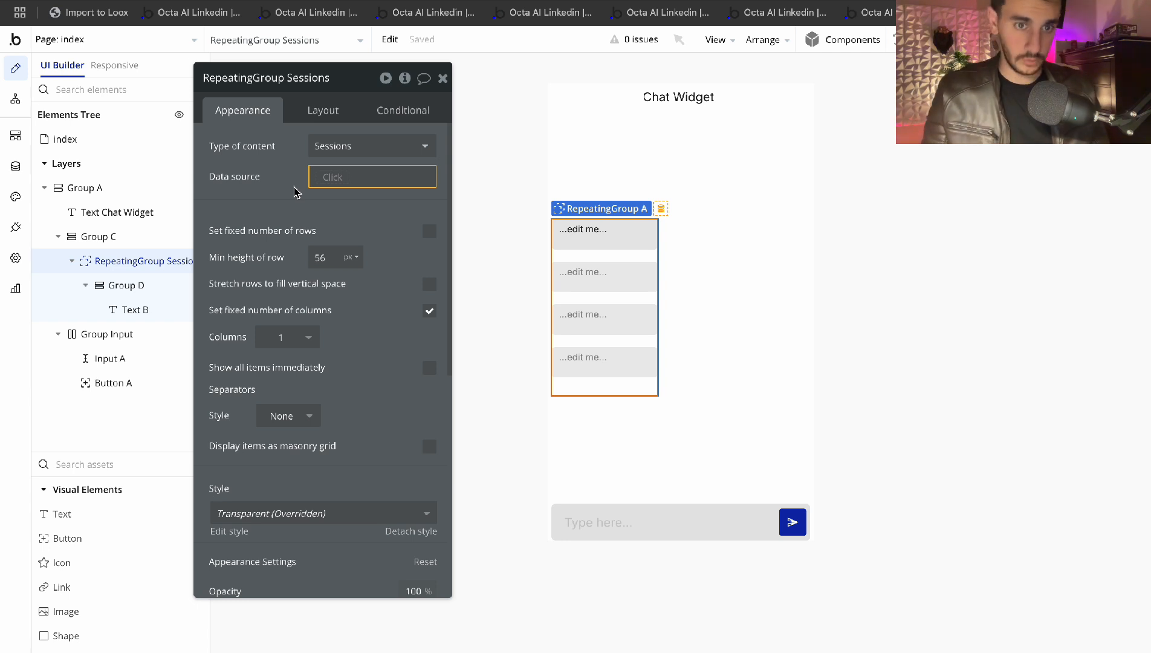
pyautogui.click(337, 176)
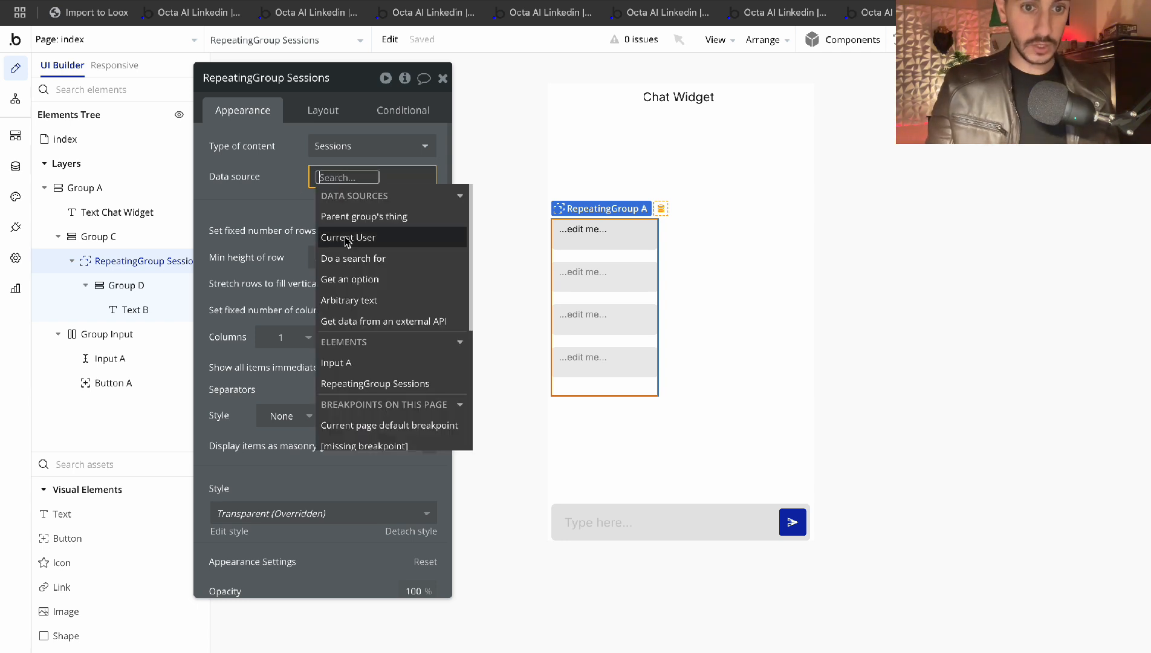
pyautogui.click(346, 238)
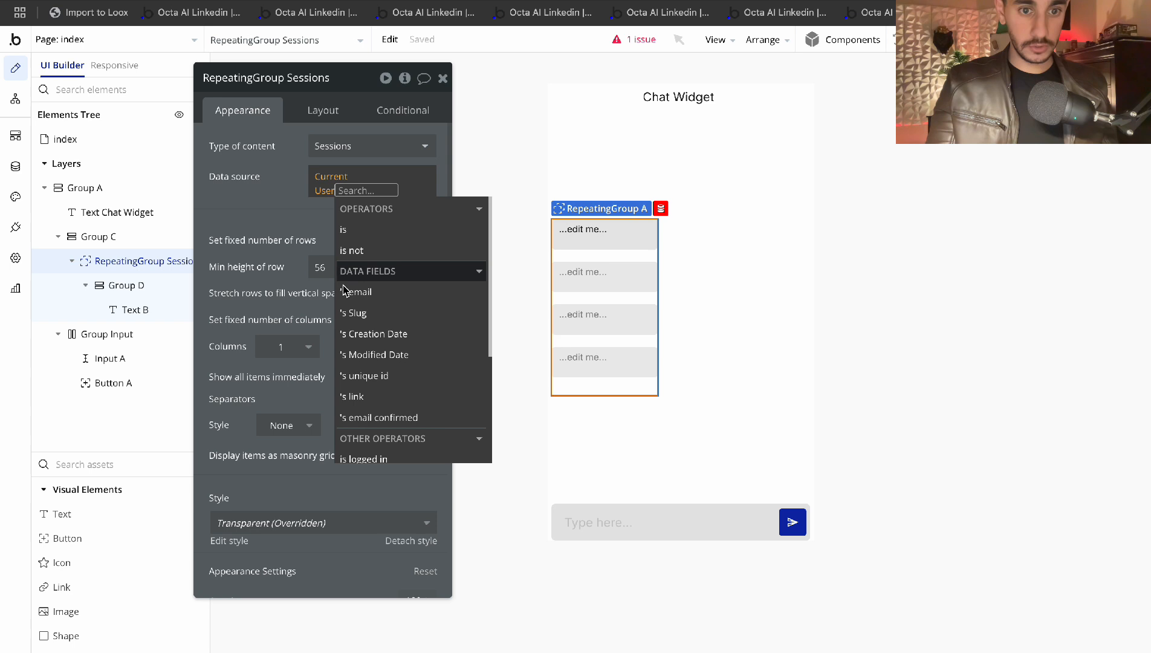
pyautogui.click(300, 218)
pyautogui.click(375, 179)
pyautogui.press('BackSpace')
pyautogui.press('BackSpace')
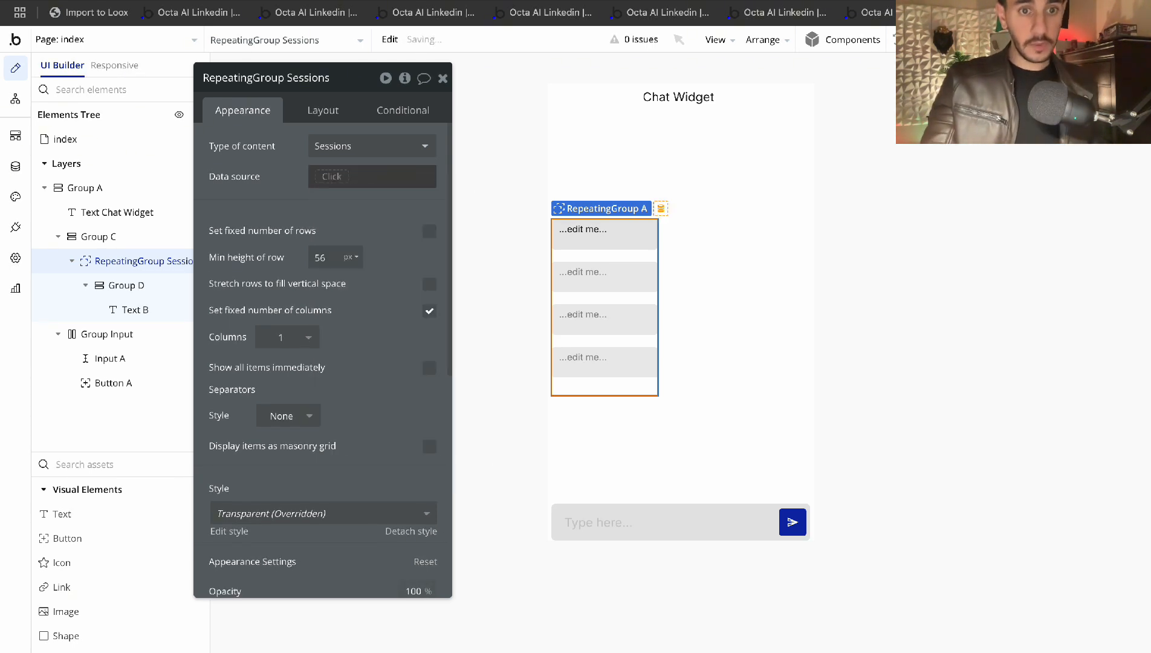
pyautogui.click(266, 168)
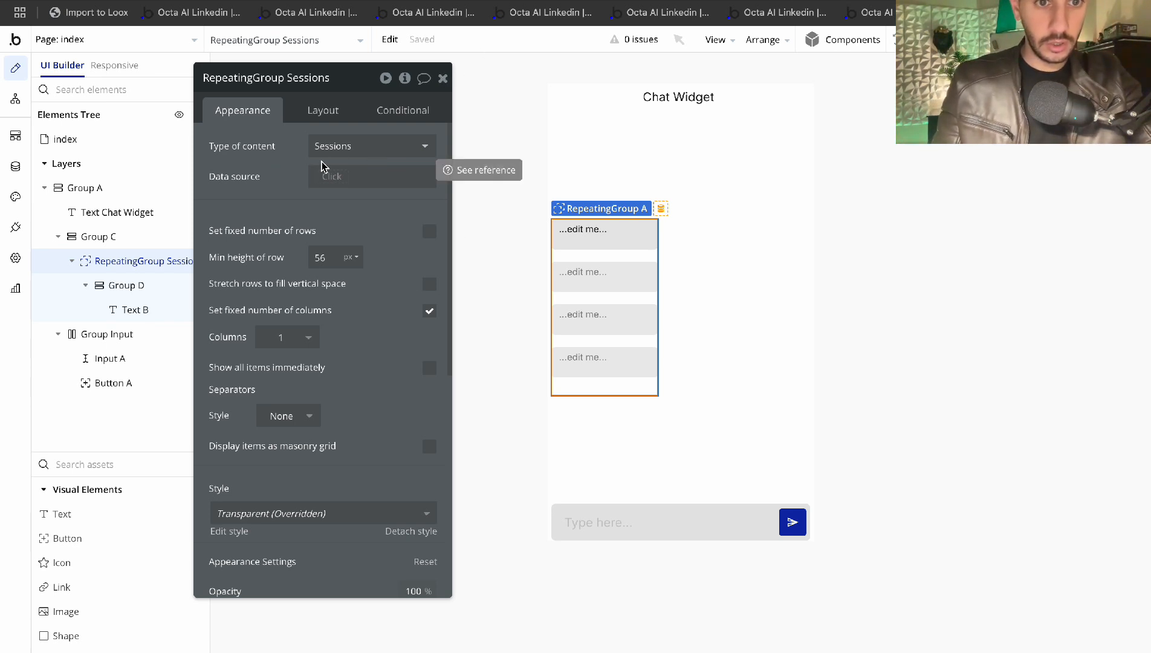
# Close the repeating group's properties and bring up Group D's type of content choices
pyautogui.click(322, 183)
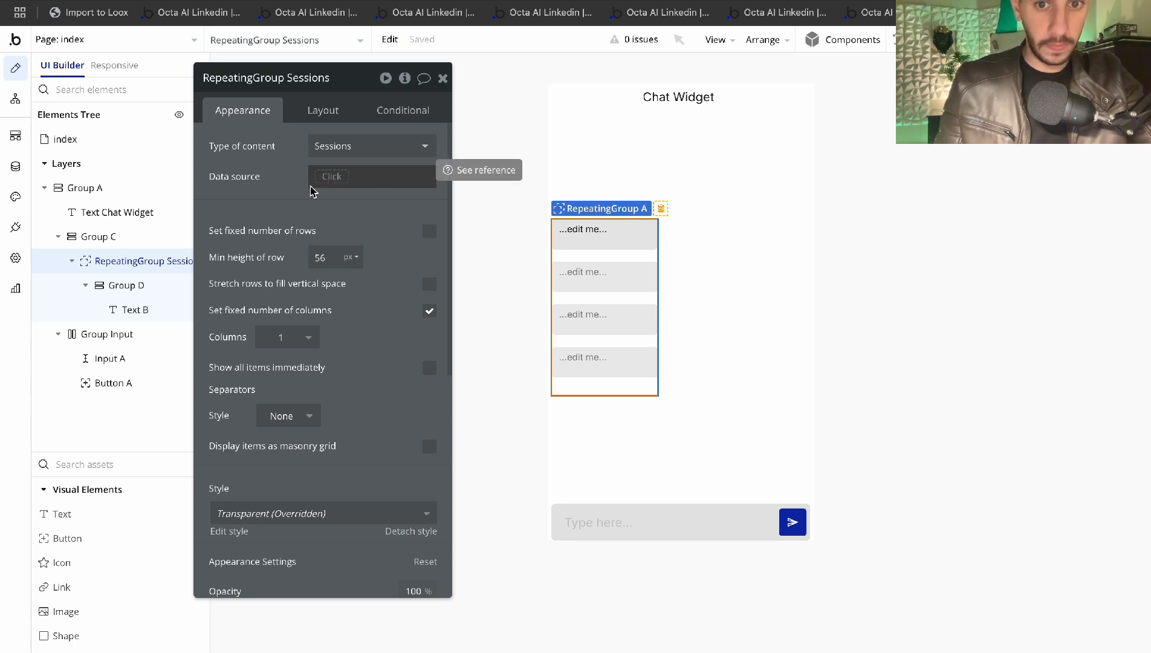
pyautogui.click(442, 90)
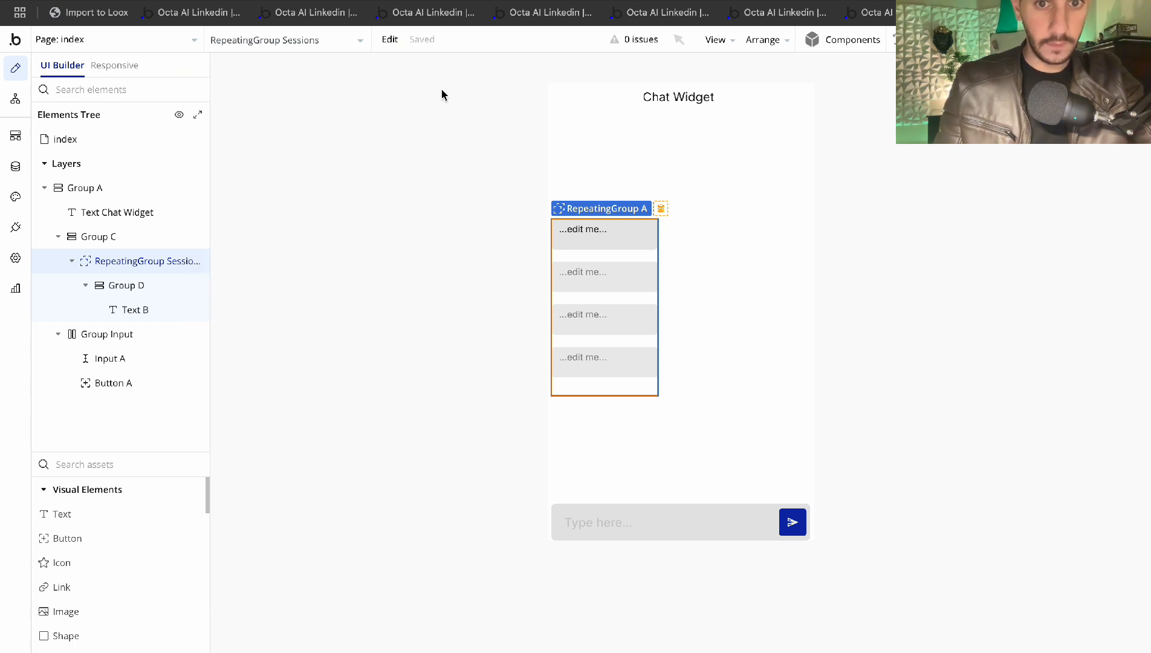
pyautogui.doubleClick(631, 236)
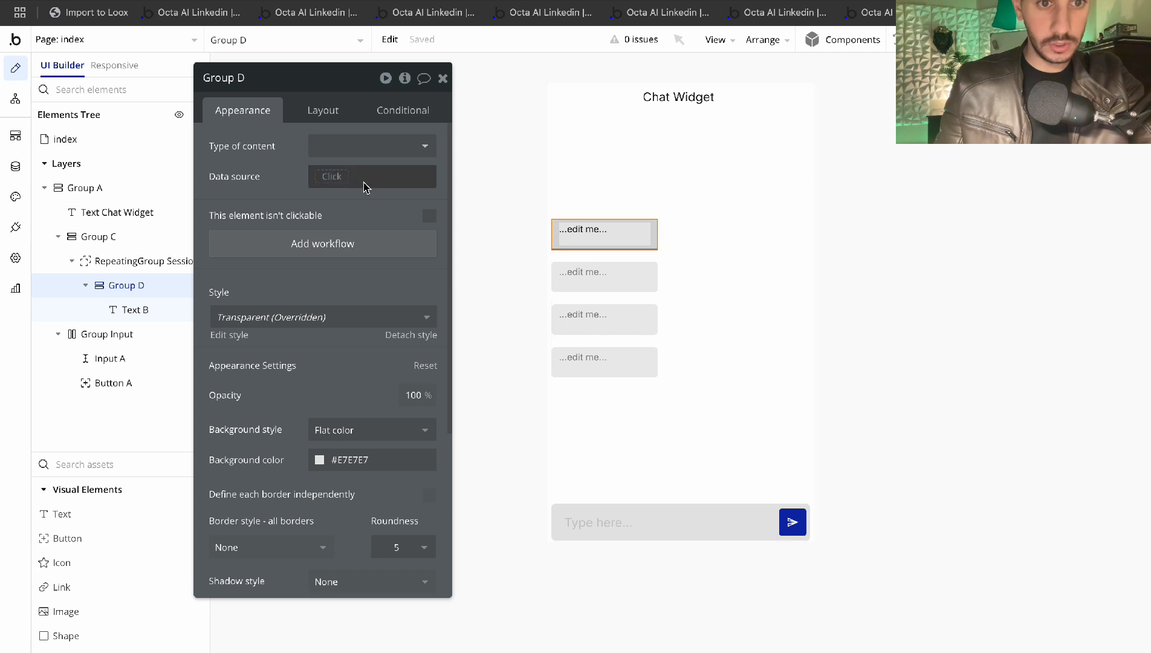
pyautogui.click(397, 150)
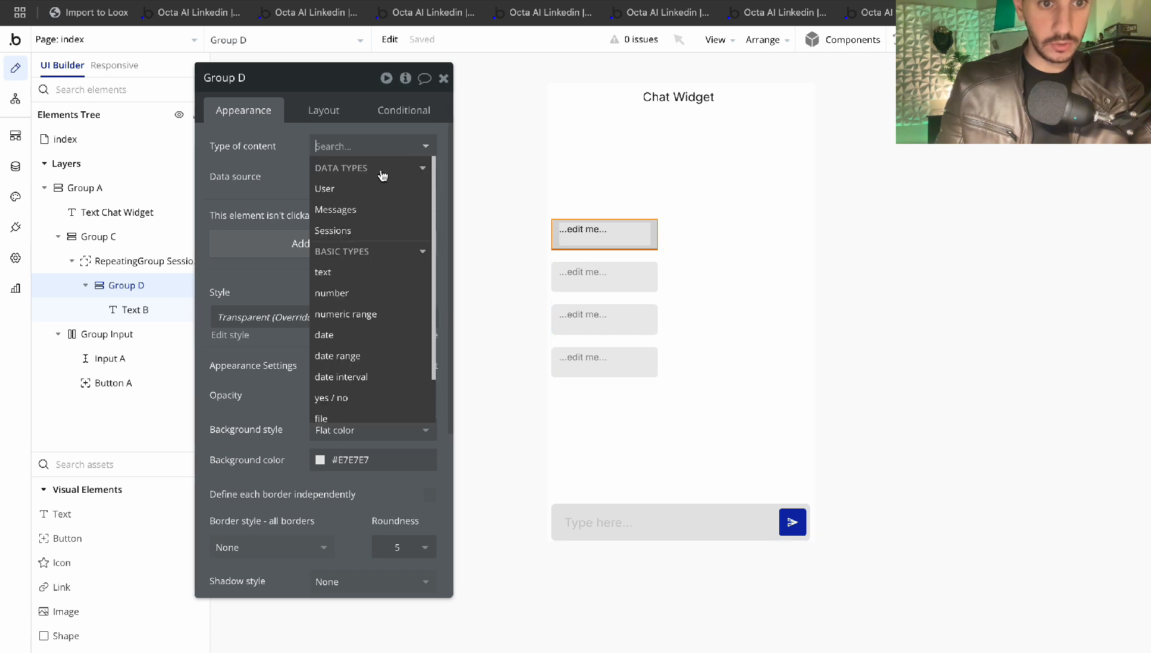
# Set Group D's content type to Messages with a Search for Messages data source
pyautogui.click(356, 213)
pyautogui.click(348, 174)
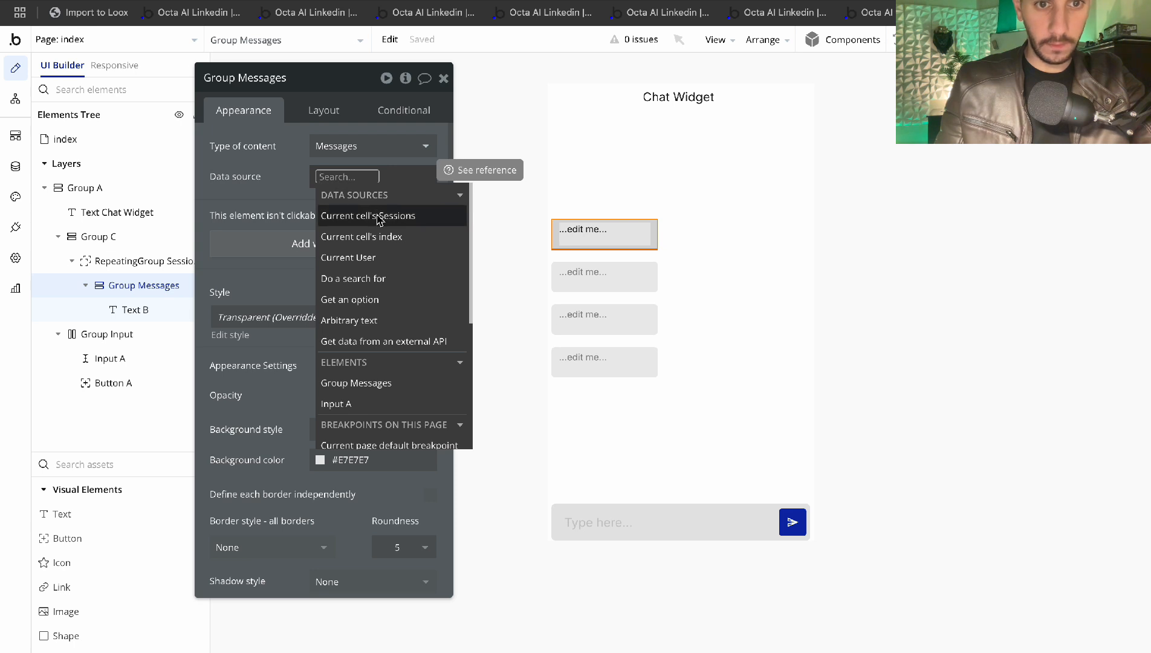
pyautogui.click(371, 278)
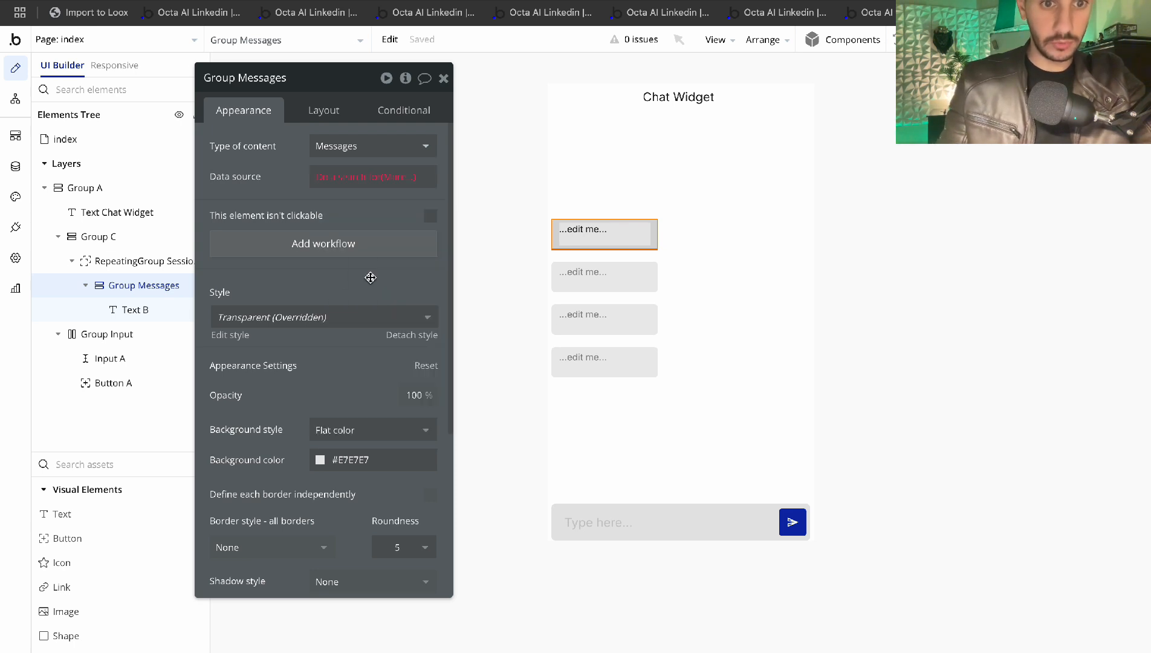
pyautogui.click(586, 114)
pyautogui.write('mes')
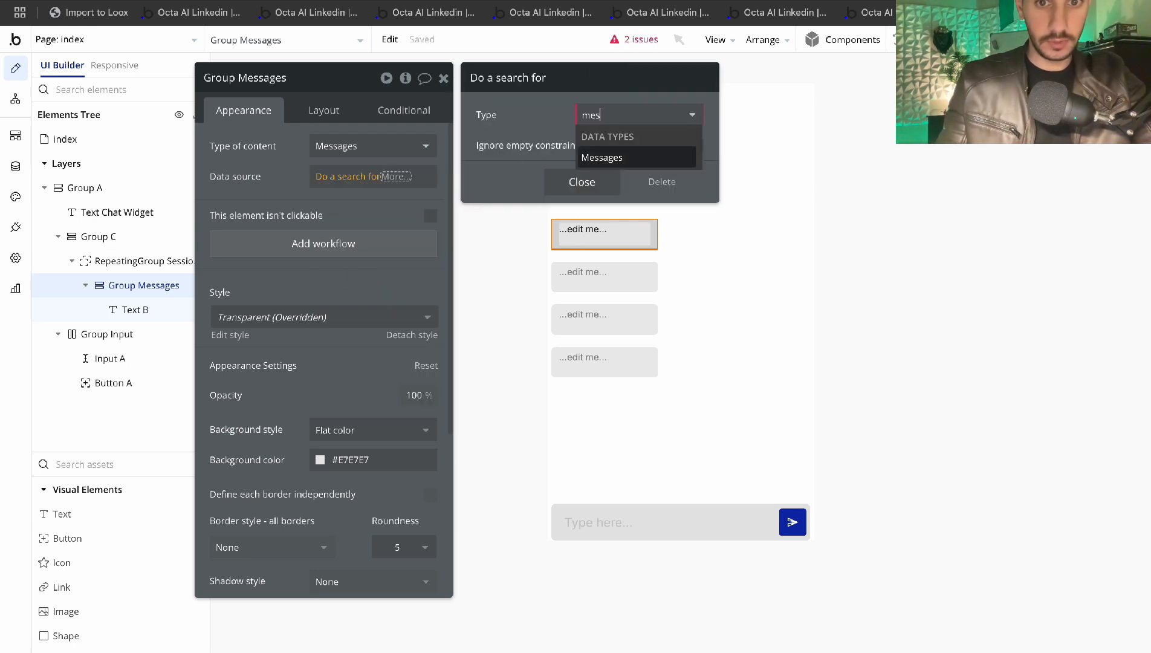
pyautogui.click(605, 157)
# Constrain the Messages search to Session = RepeatingGroup Sessions
pyautogui.click(544, 159)
pyautogui.click(503, 152)
pyautogui.click(510, 216)
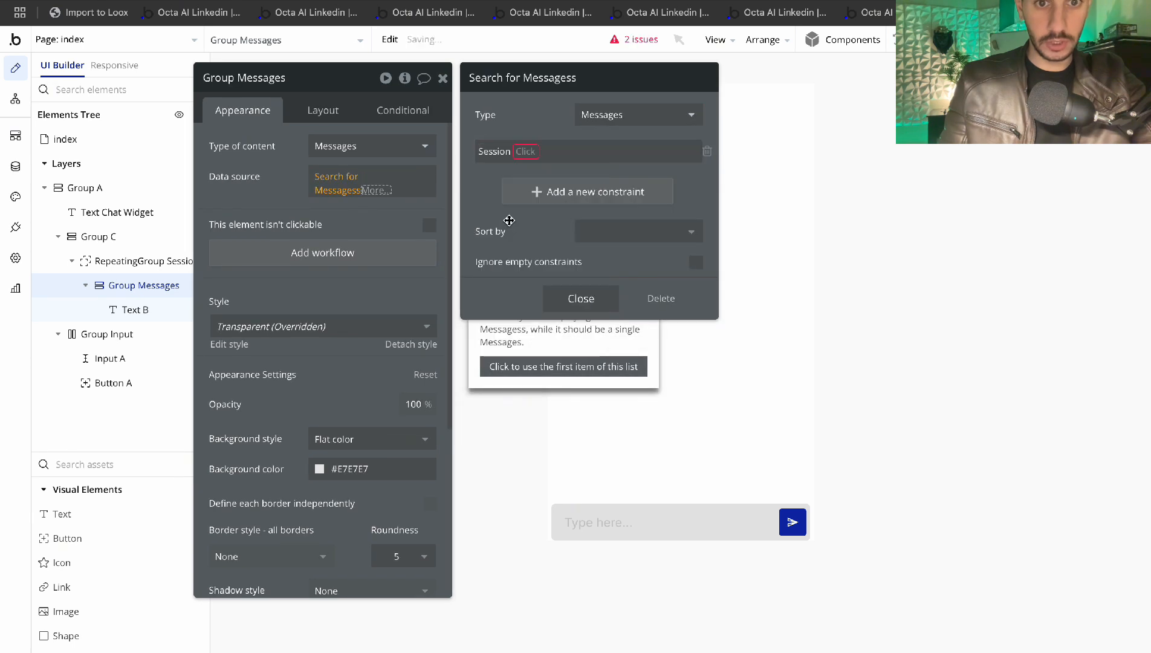
pyautogui.click(525, 151)
pyautogui.click(527, 172)
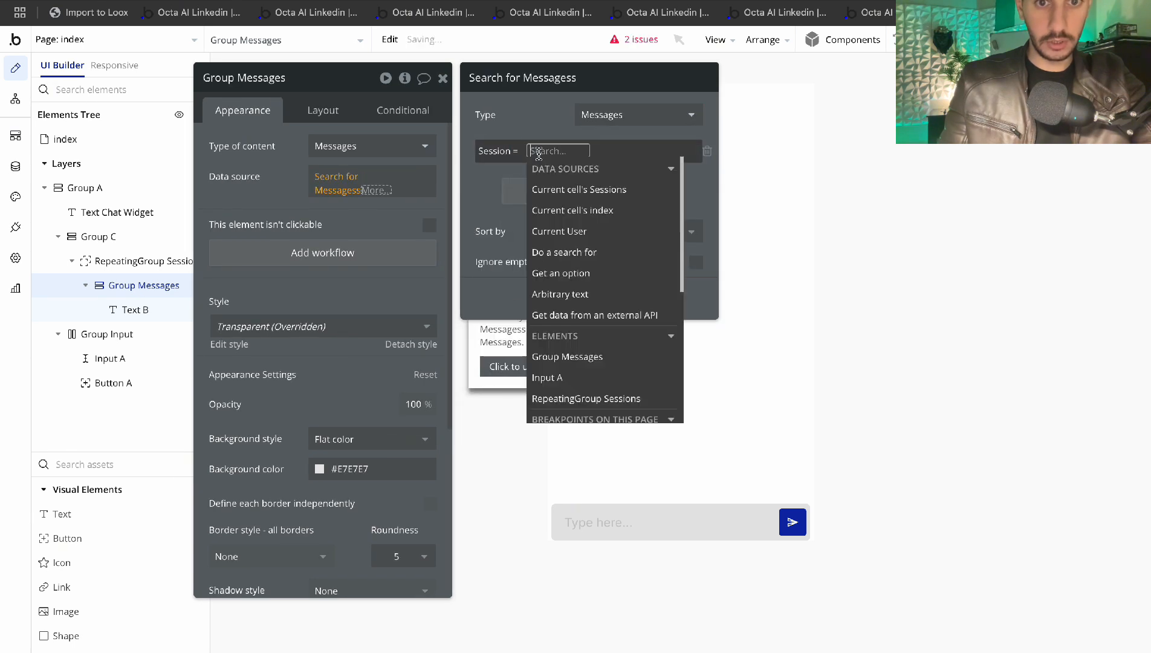
pyautogui.write('rep')
pyautogui.click(580, 191)
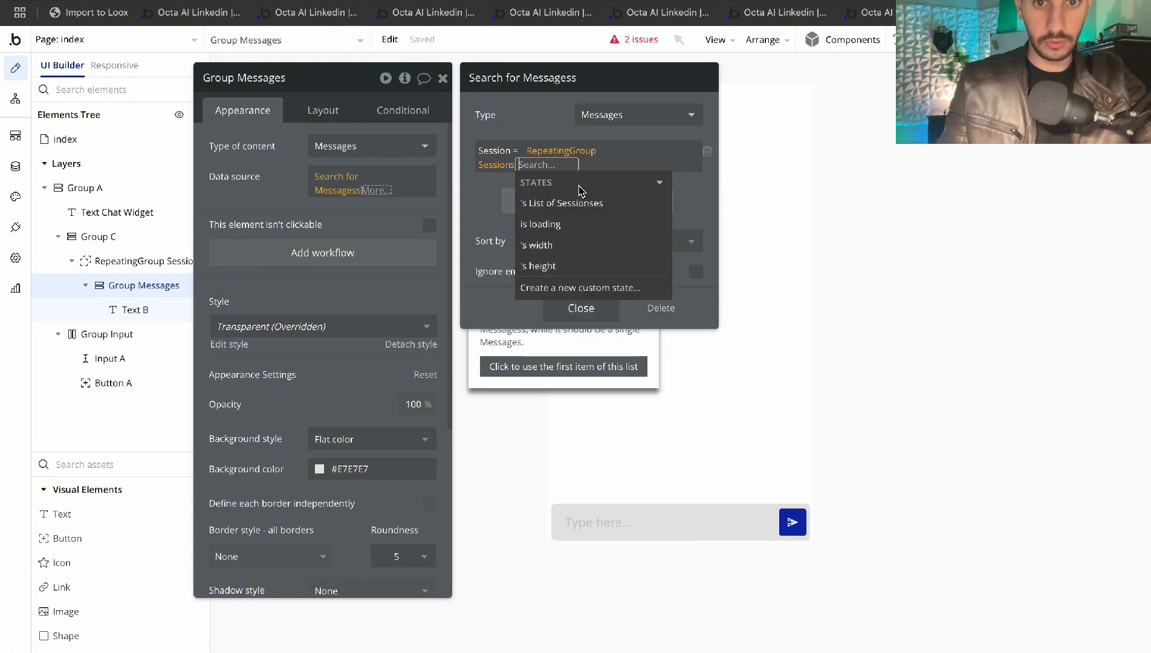
pyautogui.click(493, 193)
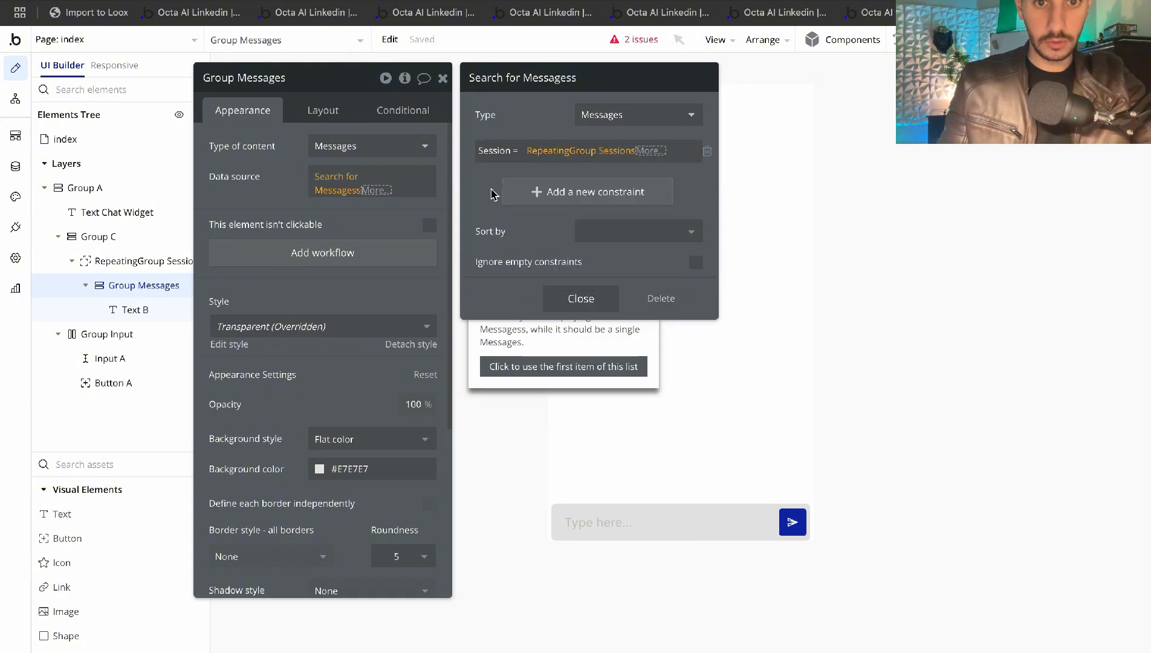
# Refine the Session value to the repeating group's list of sessions, then open RepeatingGroup Sessions
pyautogui.click(648, 151)
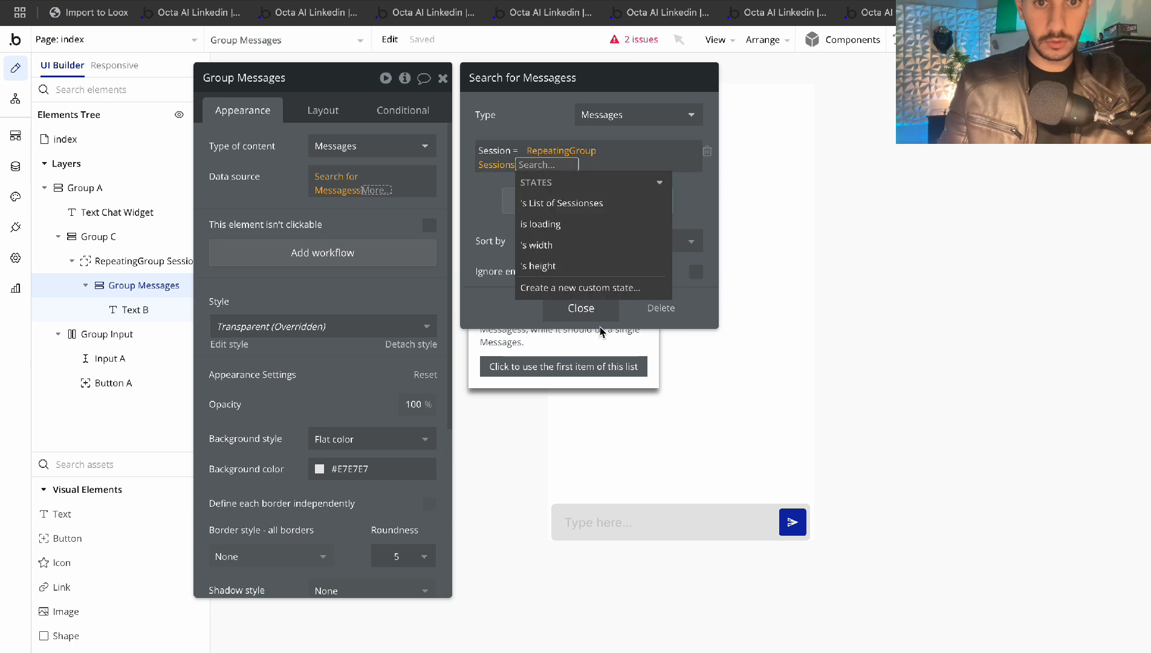
pyautogui.click(586, 315)
pyautogui.click(270, 175)
pyautogui.click(327, 187)
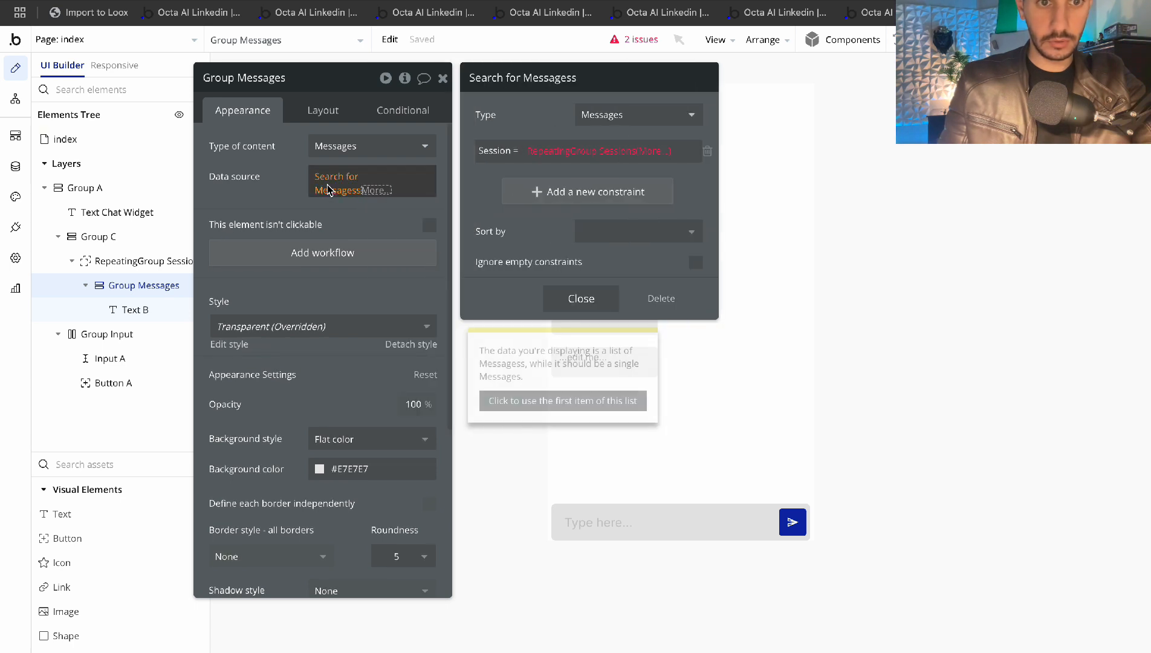
pyautogui.click(654, 156)
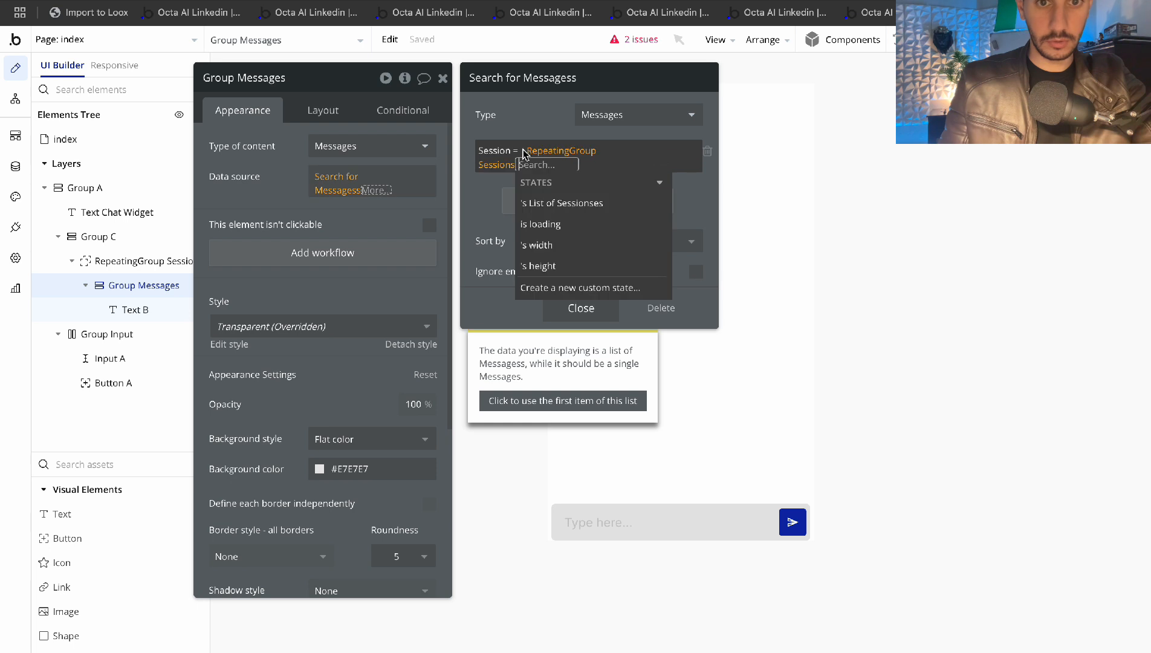
pyautogui.click(560, 203)
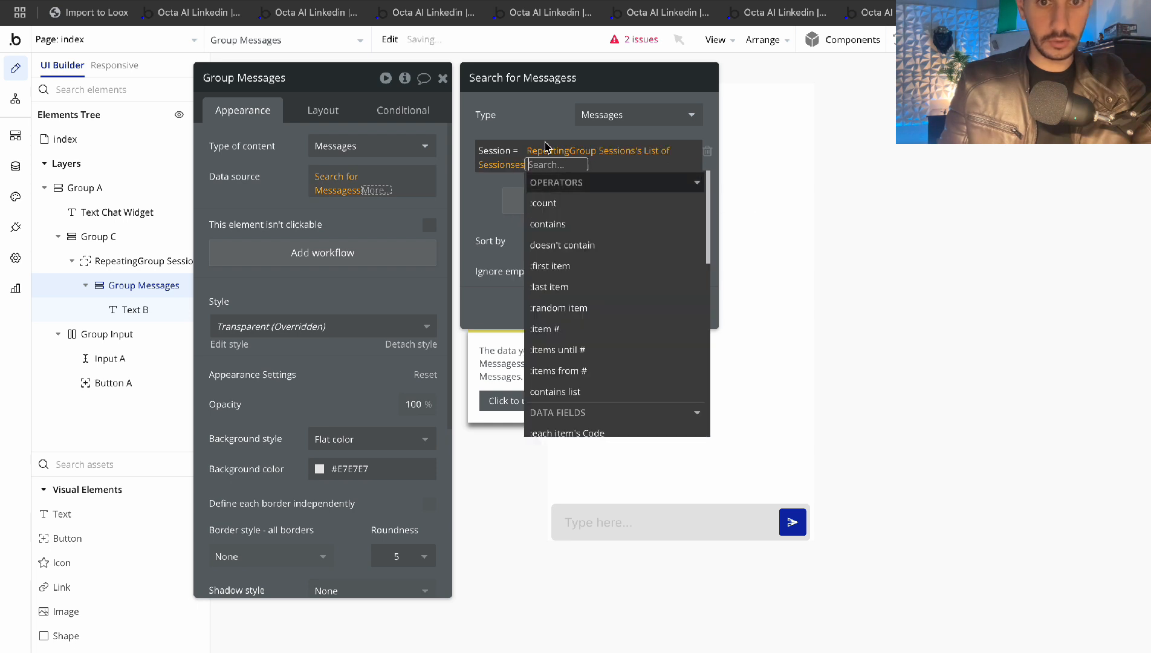
pyautogui.click(534, 125)
pyautogui.click(538, 166)
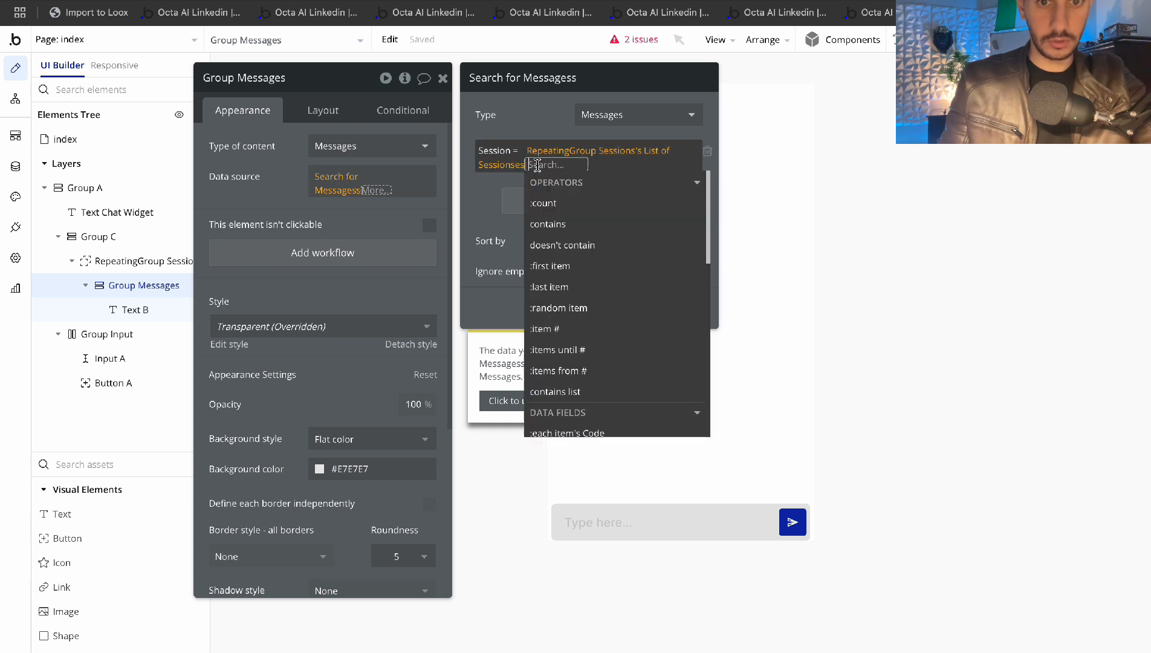
pyautogui.click(529, 126)
pyautogui.click(579, 300)
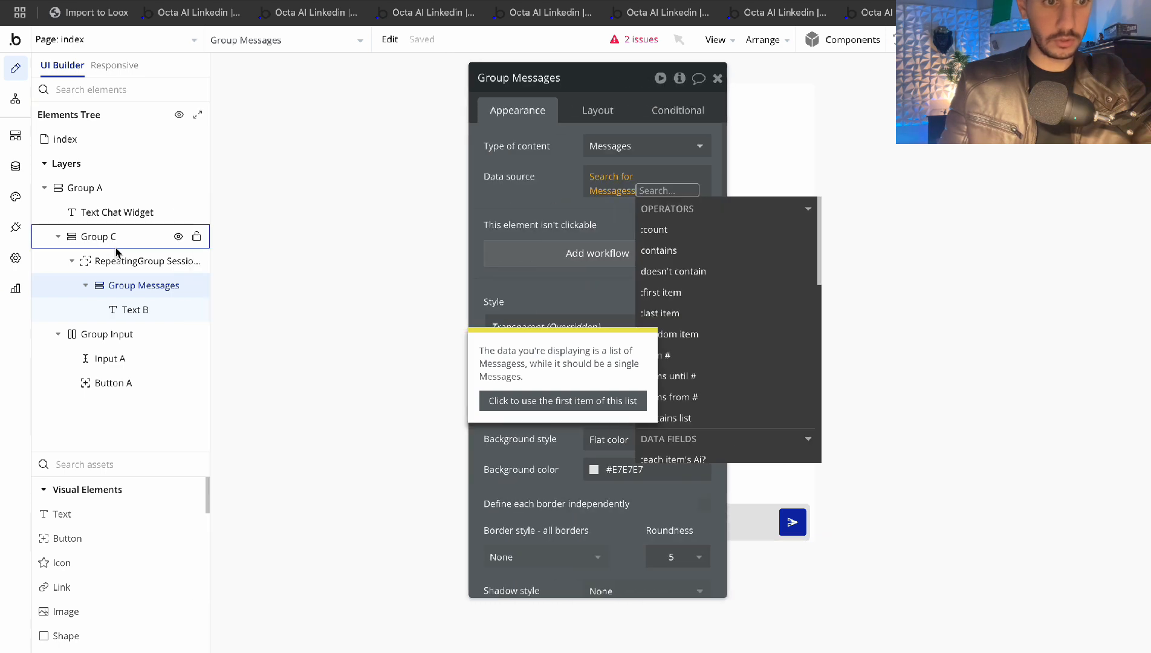
pyautogui.click(143, 261)
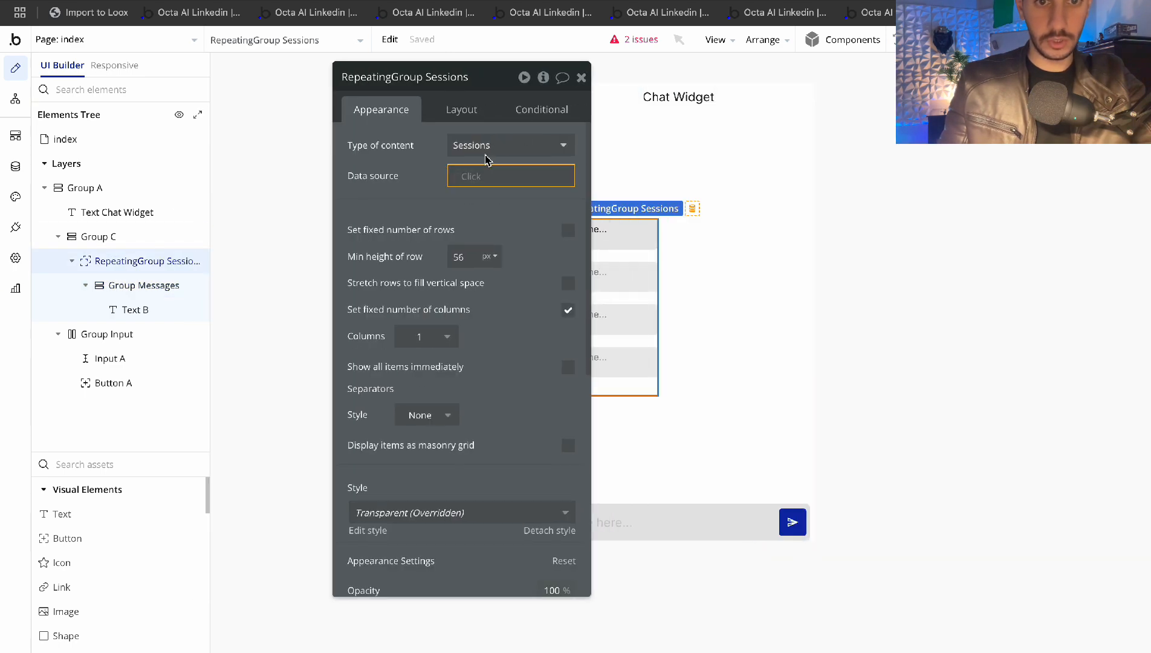
# Make the repeating group hold Messages from a Do a search for Messages data source
pyautogui.click(485, 154)
pyautogui.click(485, 208)
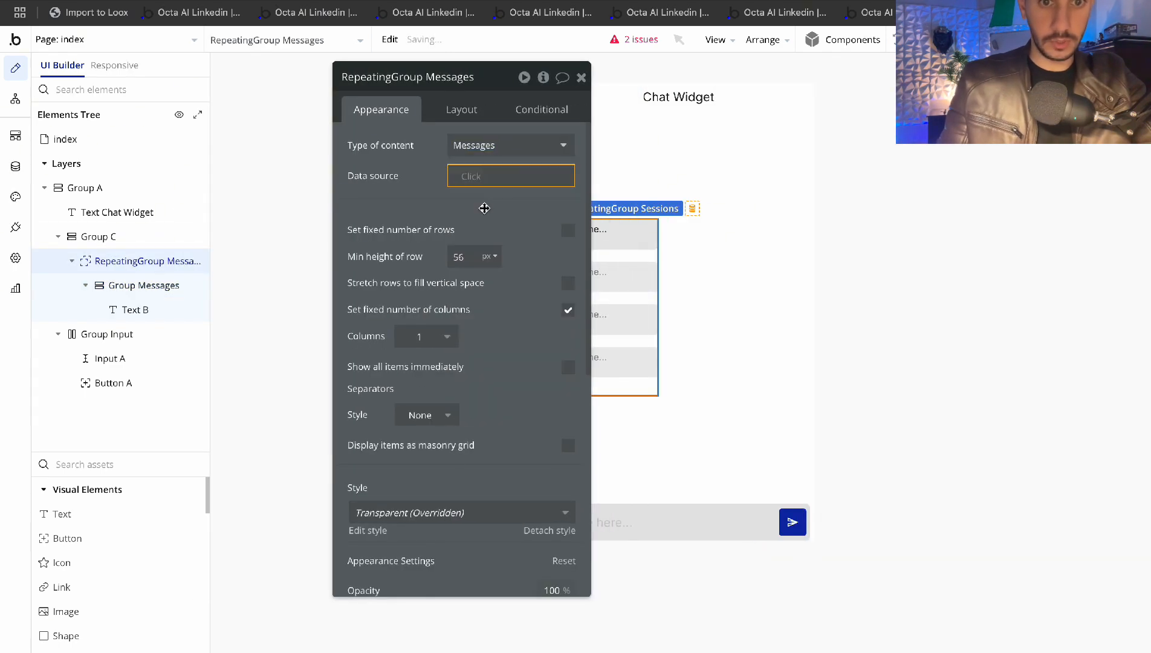
pyautogui.click(474, 179)
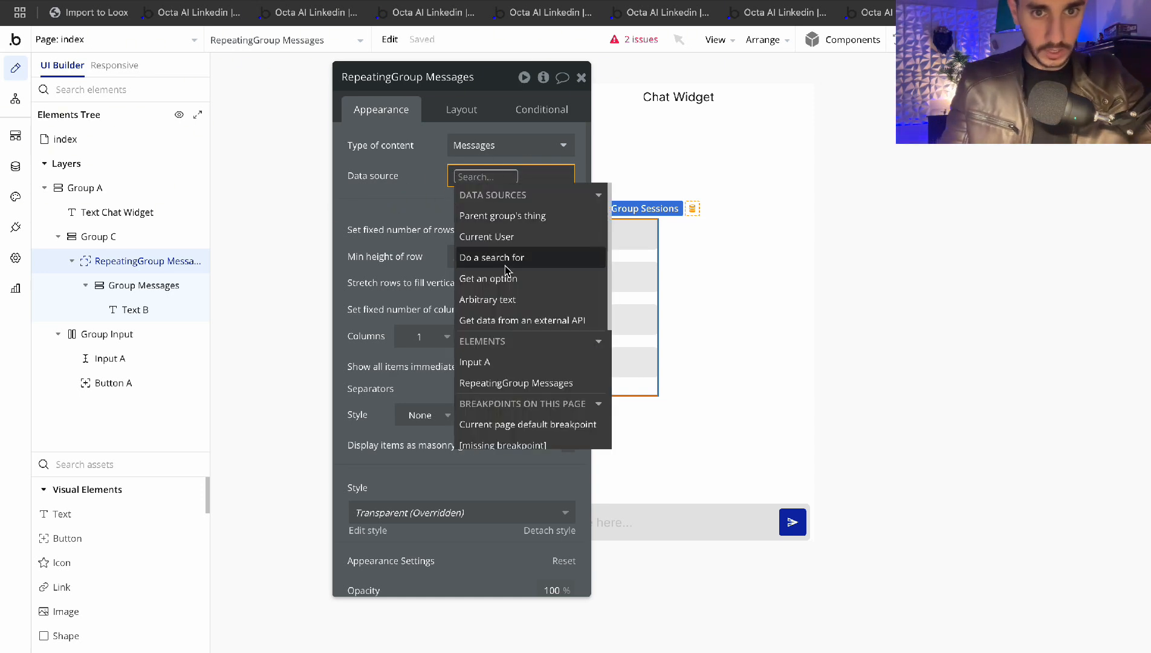
pyautogui.write('do')
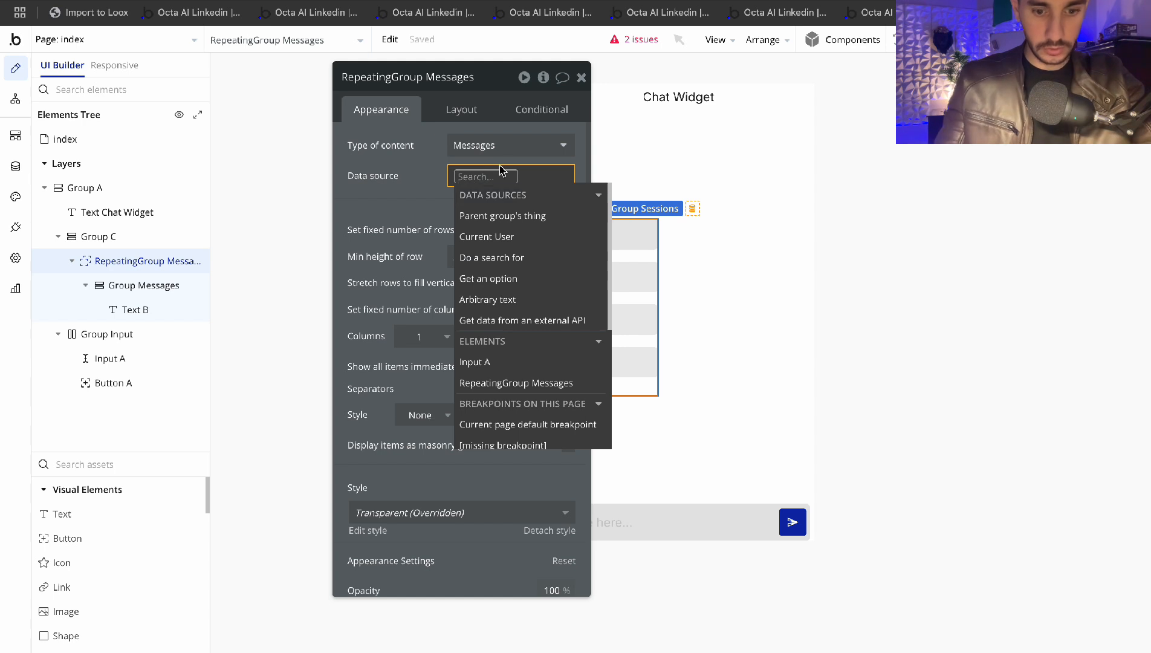
pyautogui.click(508, 216)
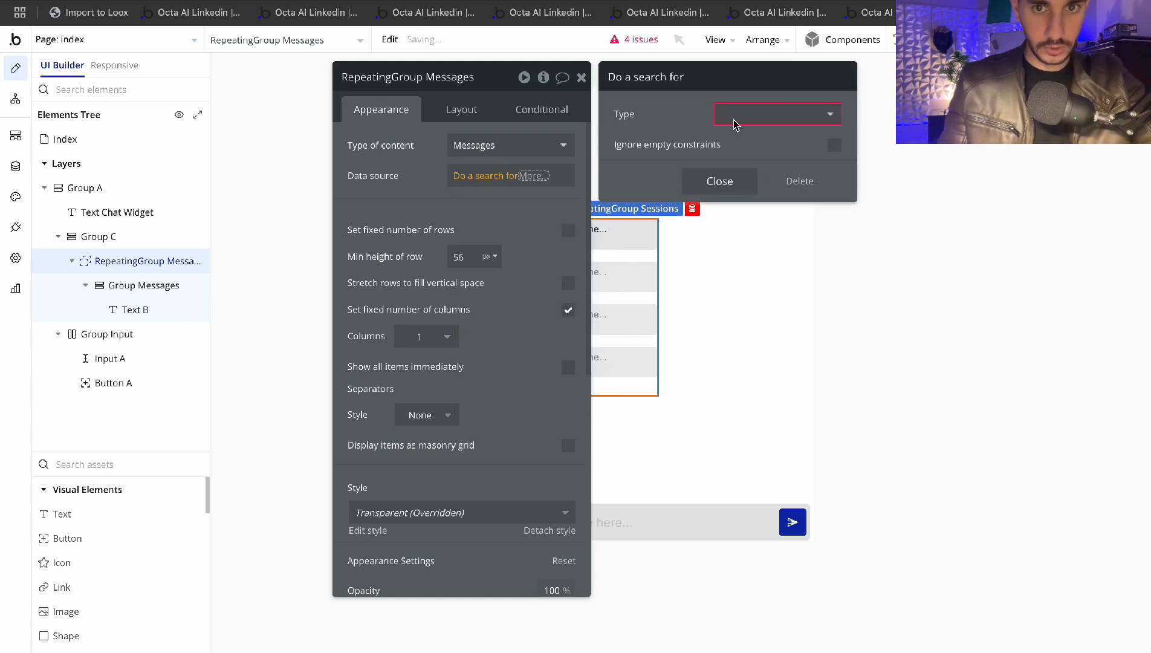
pyautogui.click(741, 116)
pyautogui.write('mes')
pyautogui.click(736, 157)
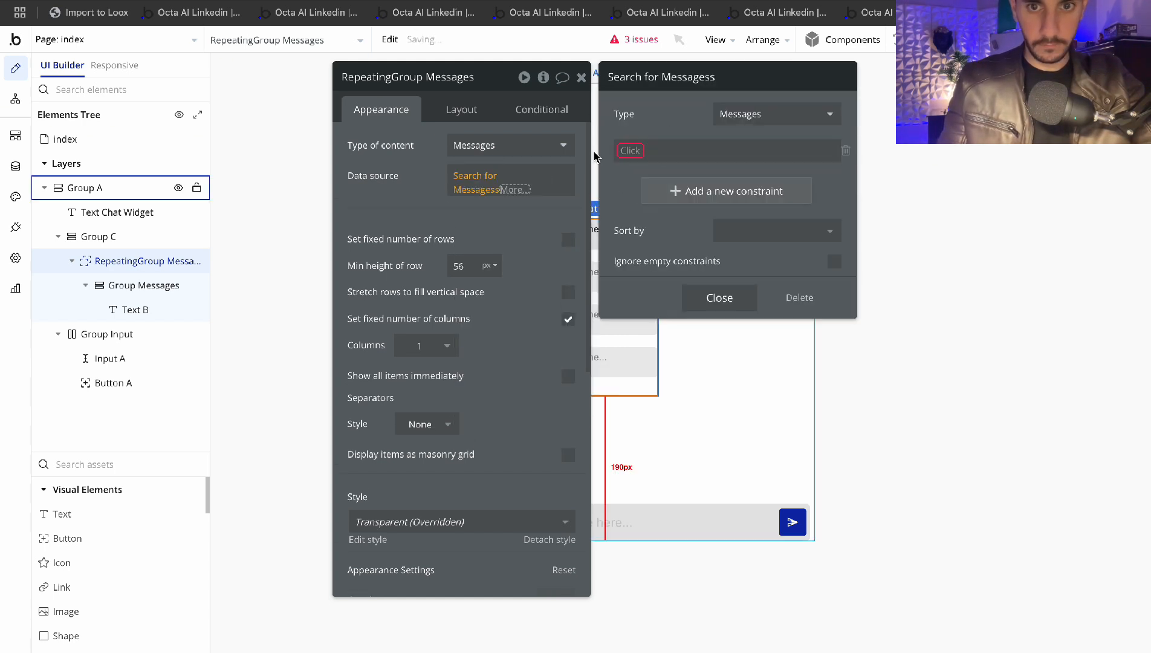
pyautogui.click(603, 170)
pyautogui.click(124, 261)
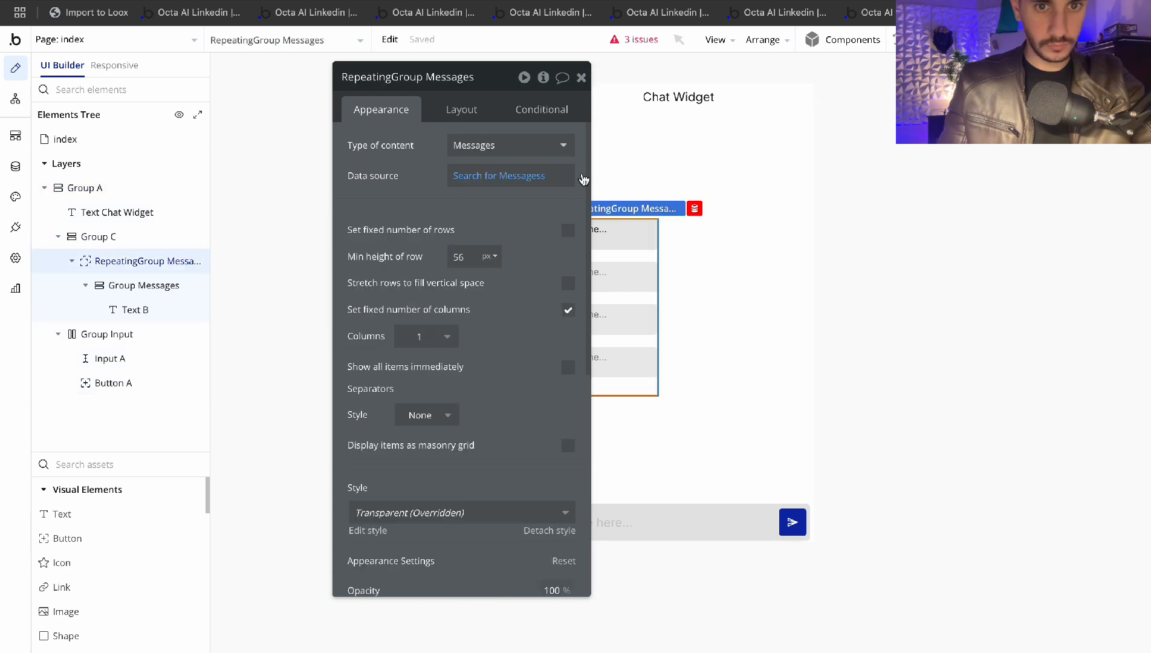
# Add a Session = constraint to the Messages search, then go to the index page settings
pyautogui.click(518, 181)
pyautogui.click(628, 151)
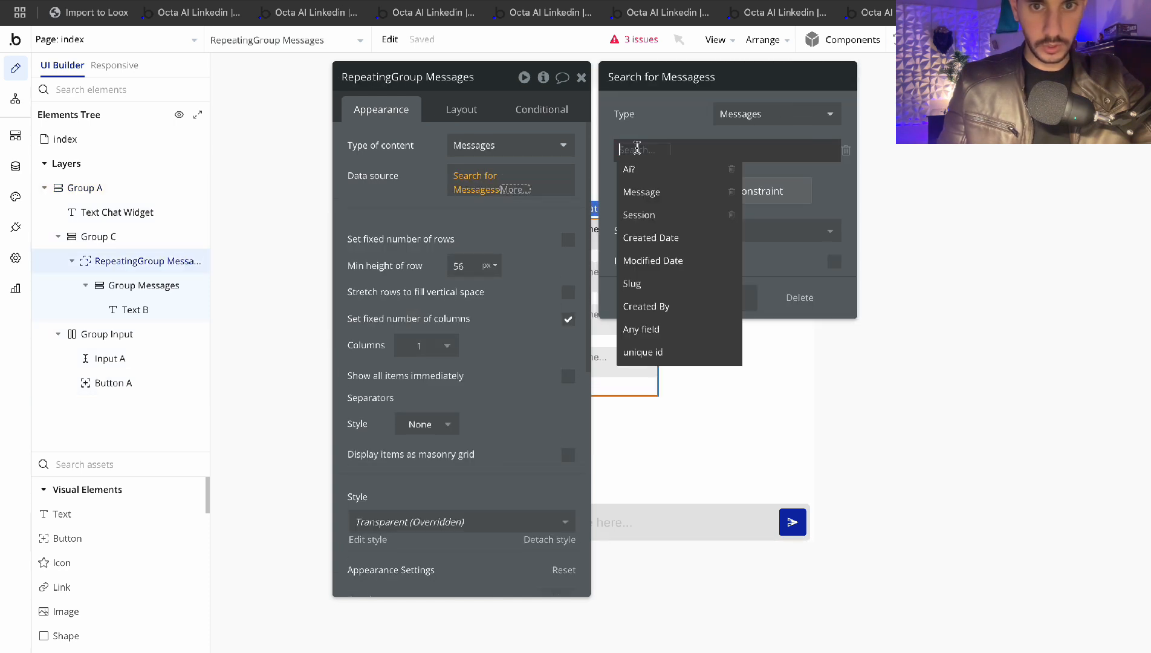
pyautogui.click(645, 217)
pyautogui.click(668, 153)
pyautogui.click(681, 167)
pyautogui.click(679, 149)
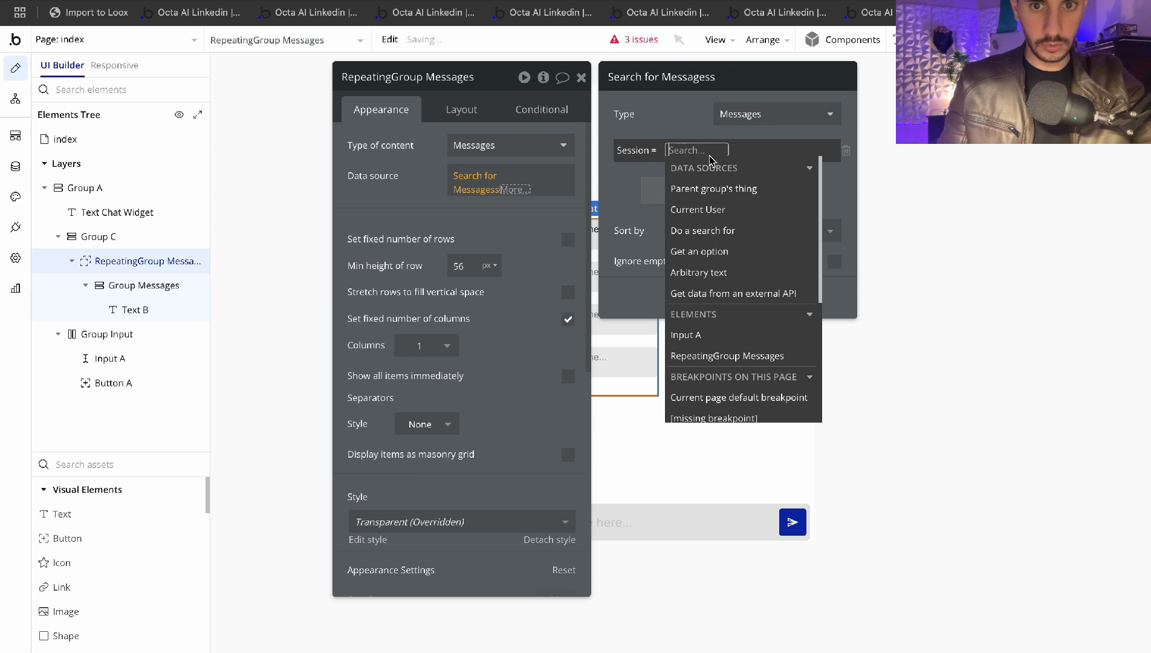
pyautogui.write('inde')
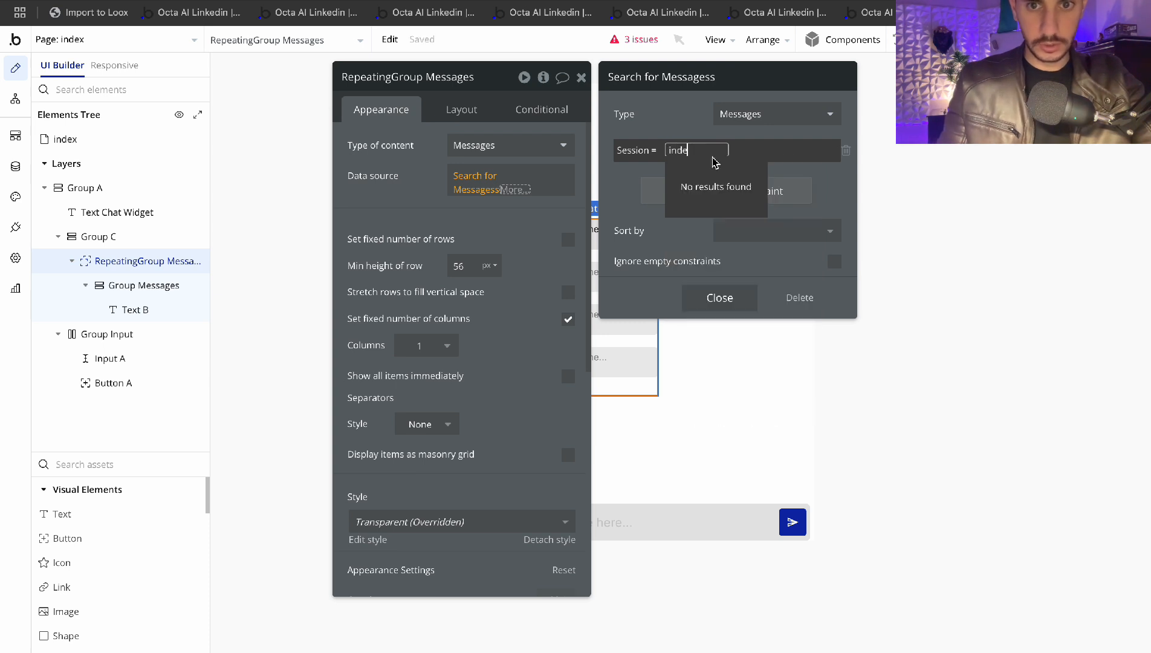
pyautogui.press('BackSpace')
pyautogui.press('BackSpace')
pyautogui.press('BackSpace')
pyautogui.press('BackSpace')
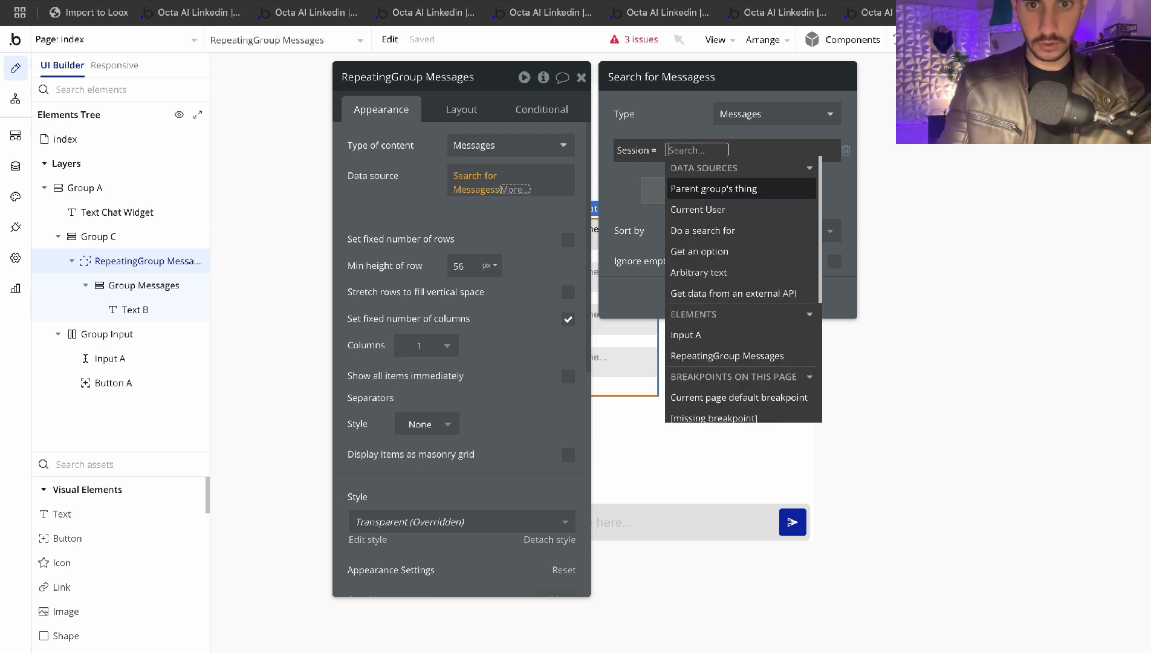
pyautogui.scroll(-3, 746, 230)
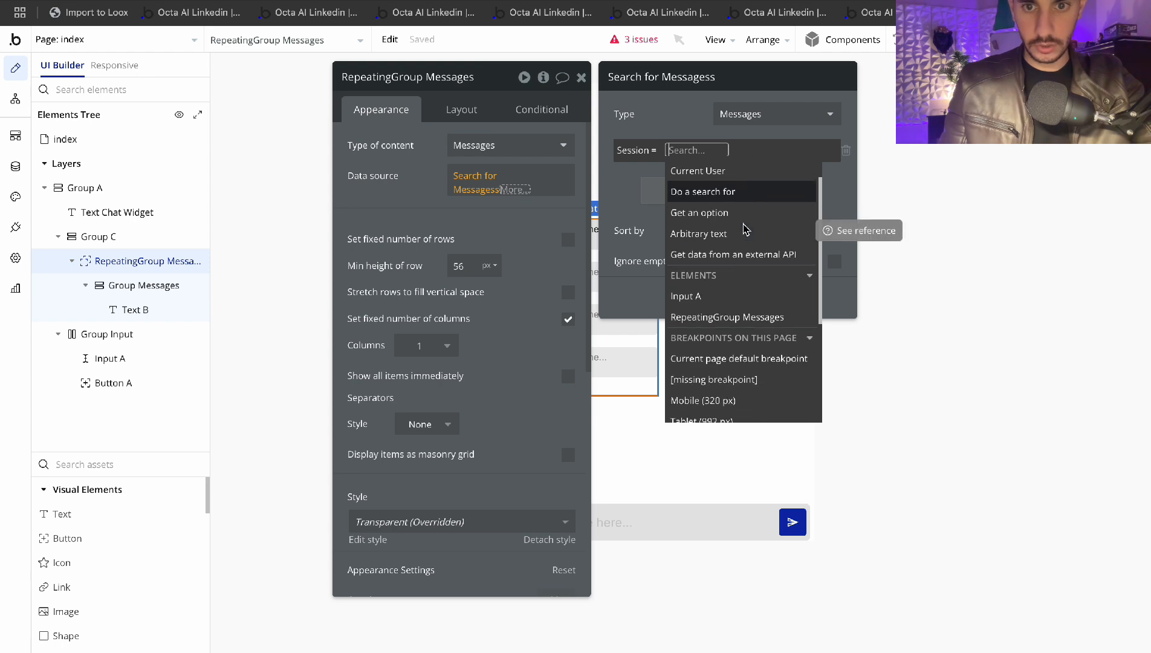
pyautogui.scroll(-4, 709, 248)
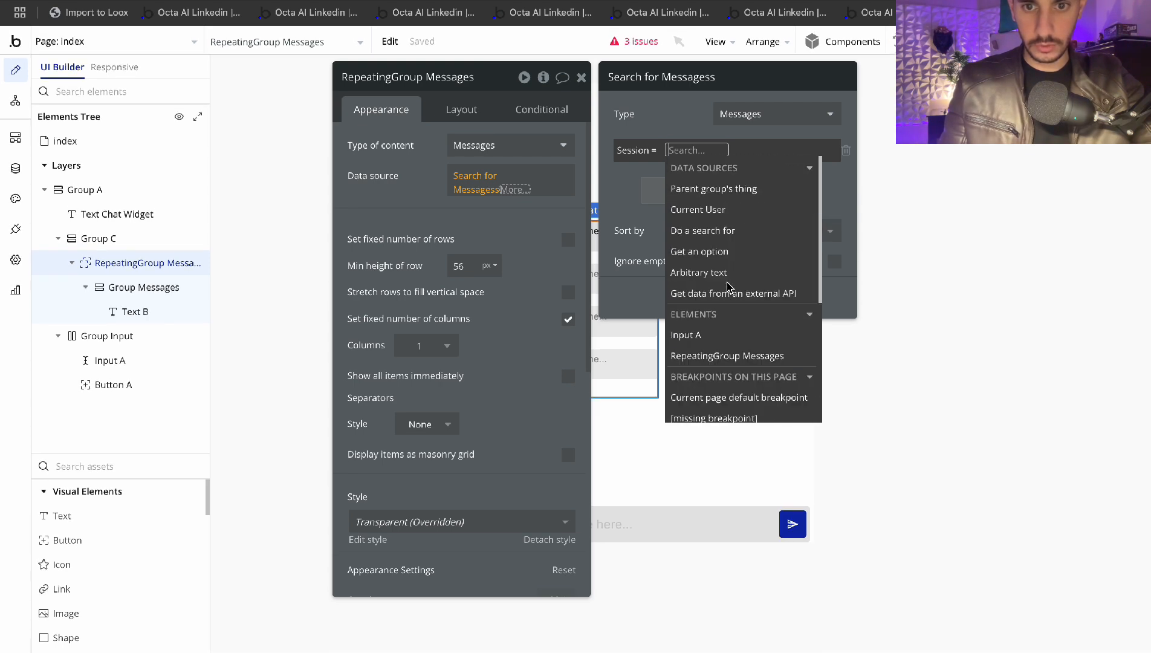
pyautogui.click(100, 138)
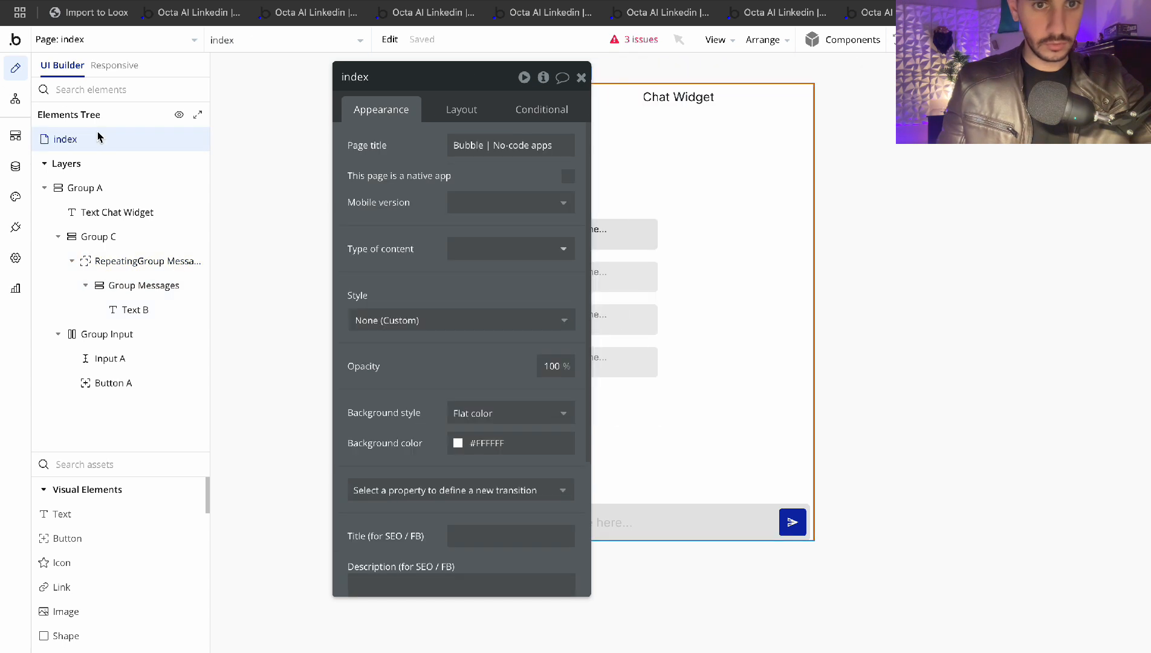
# Set the index page's content type to Sessions and filter Messages by Session = Current page's Sessions
pyautogui.click(487, 251)
pyautogui.click(485, 330)
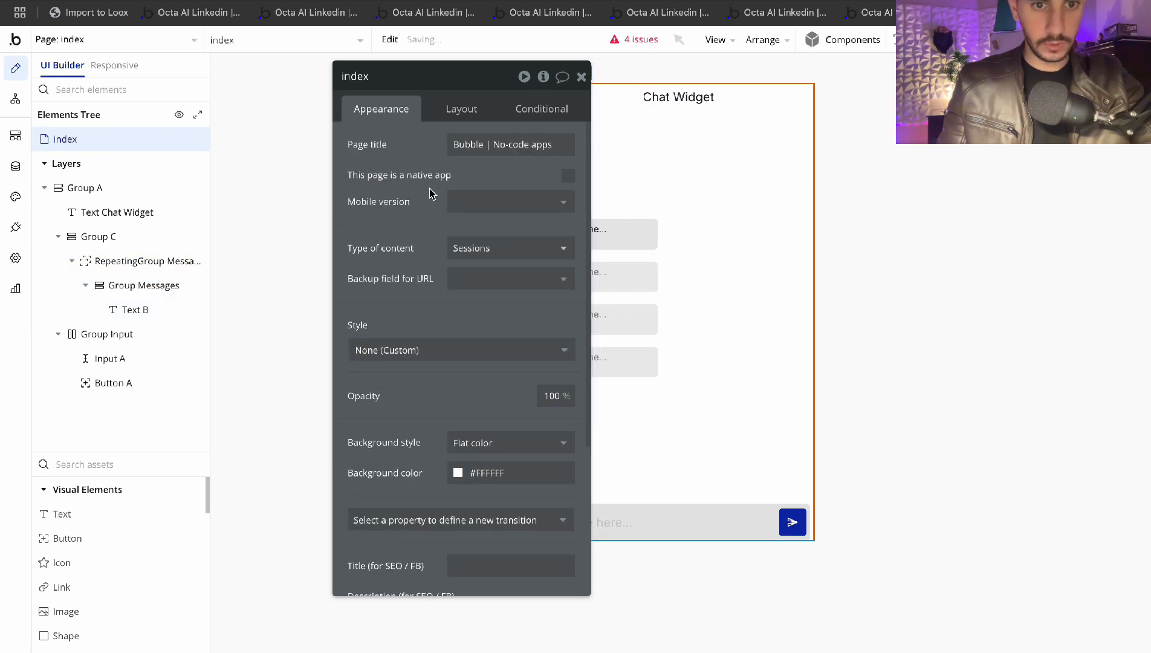
pyautogui.click(115, 263)
pyautogui.click(477, 178)
pyautogui.click(681, 149)
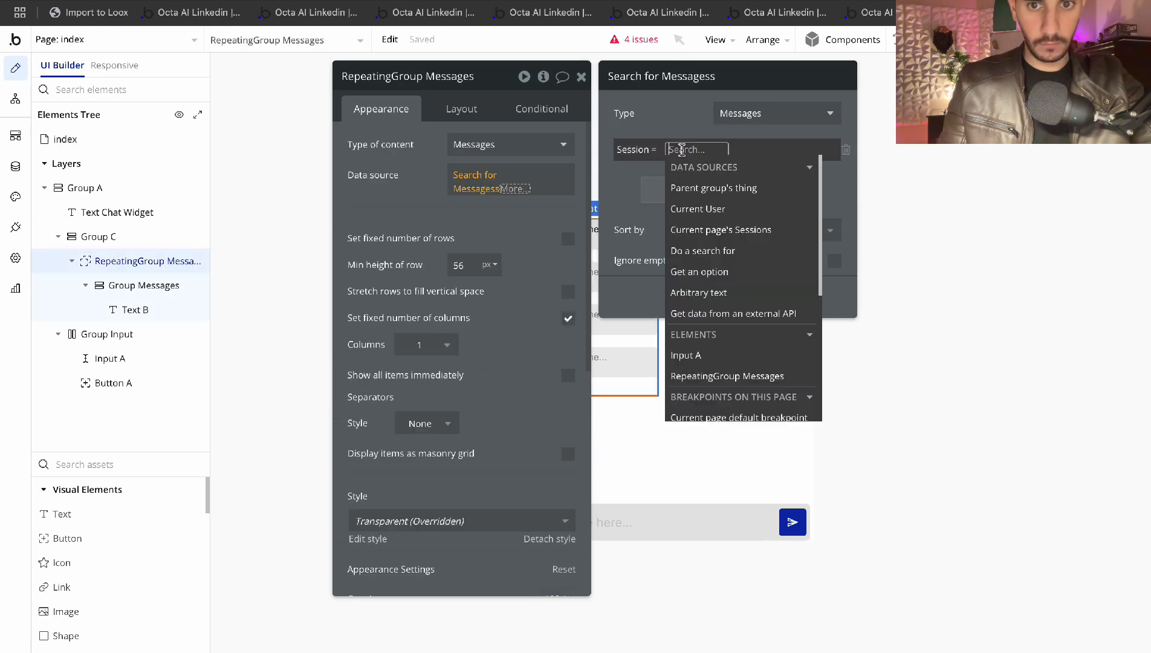
pyautogui.click(721, 229)
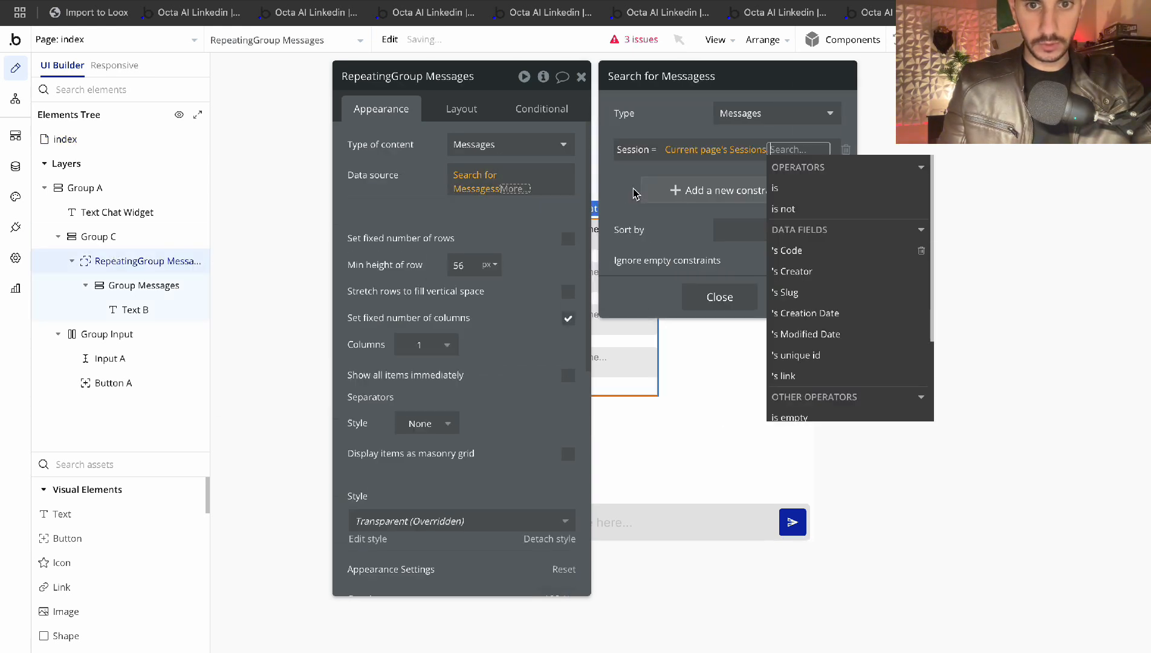
pyautogui.click(633, 192)
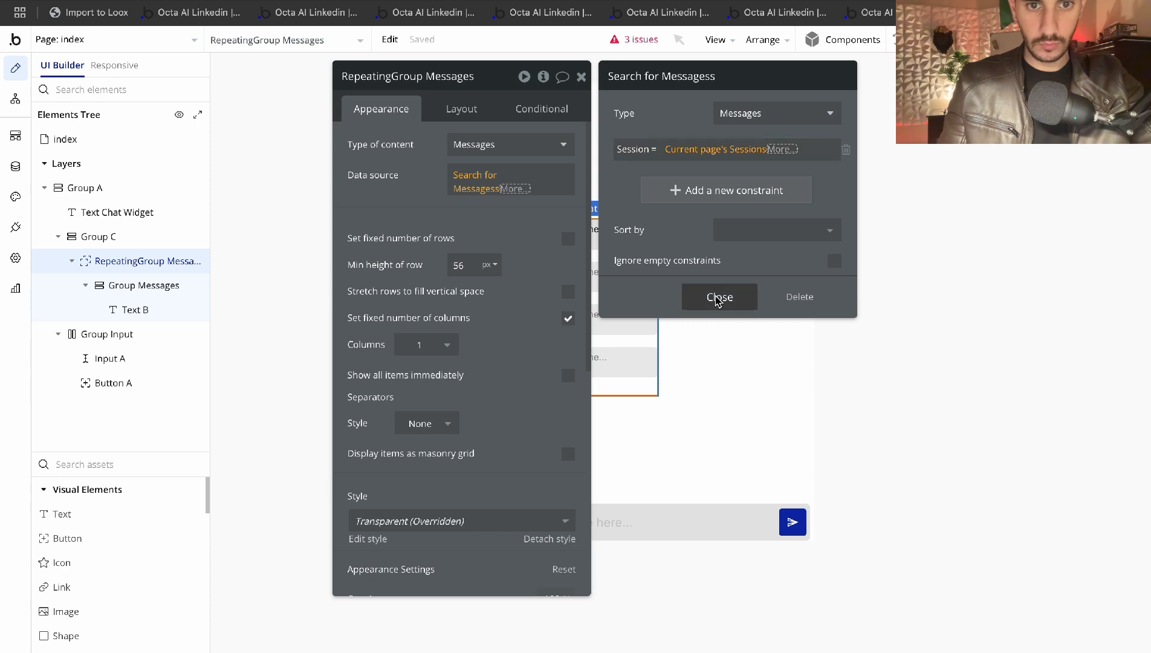
pyautogui.click(716, 296)
pyautogui.click(446, 211)
pyautogui.click(516, 185)
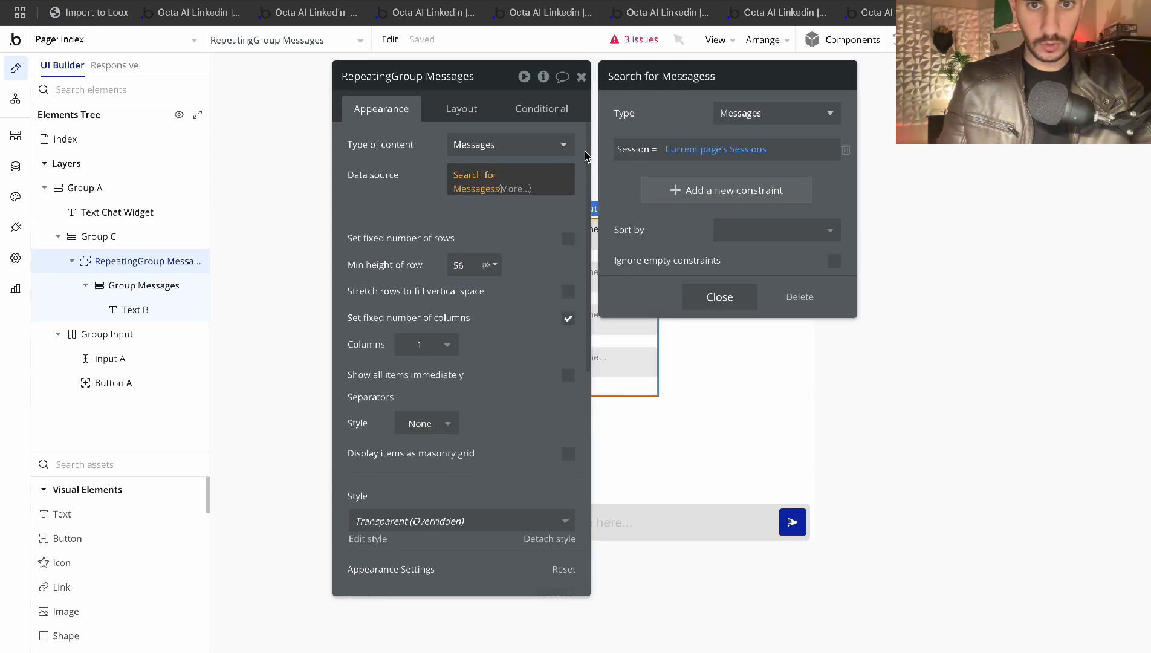
pyautogui.click(733, 304)
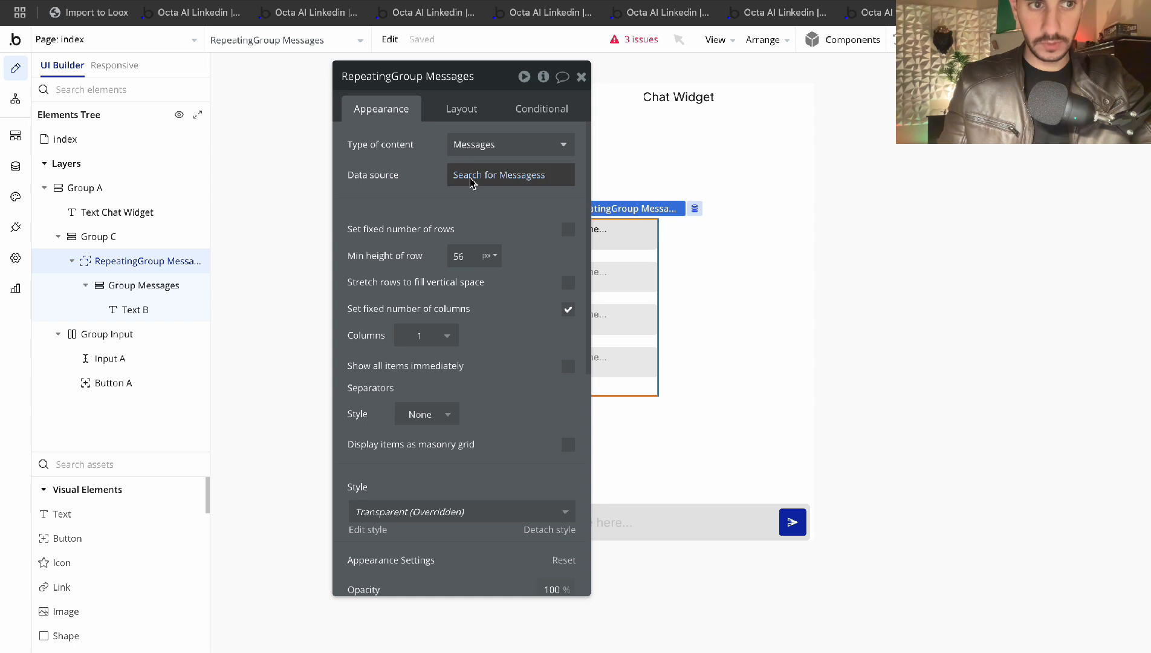
pyautogui.click(65, 137)
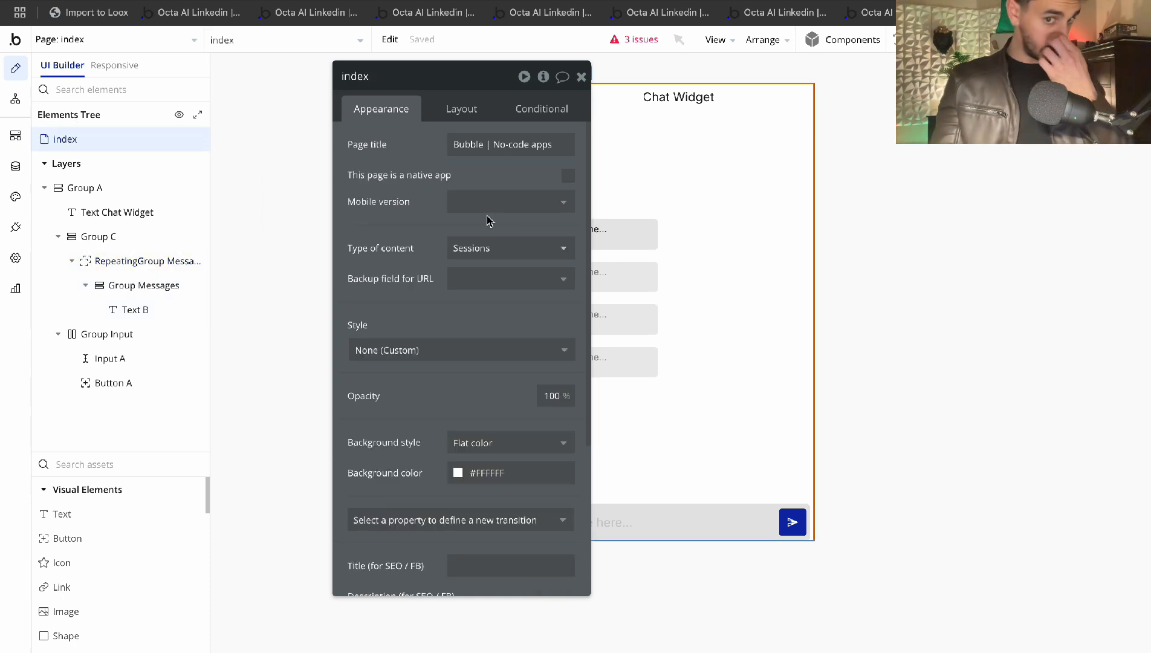
pyautogui.click(106, 261)
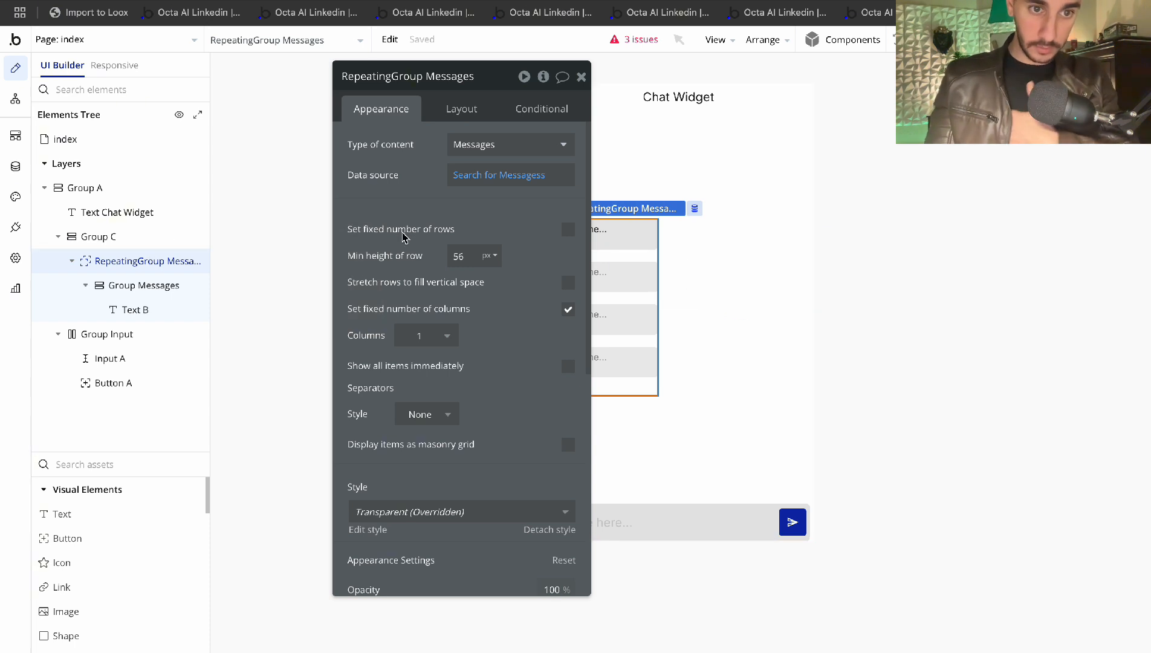
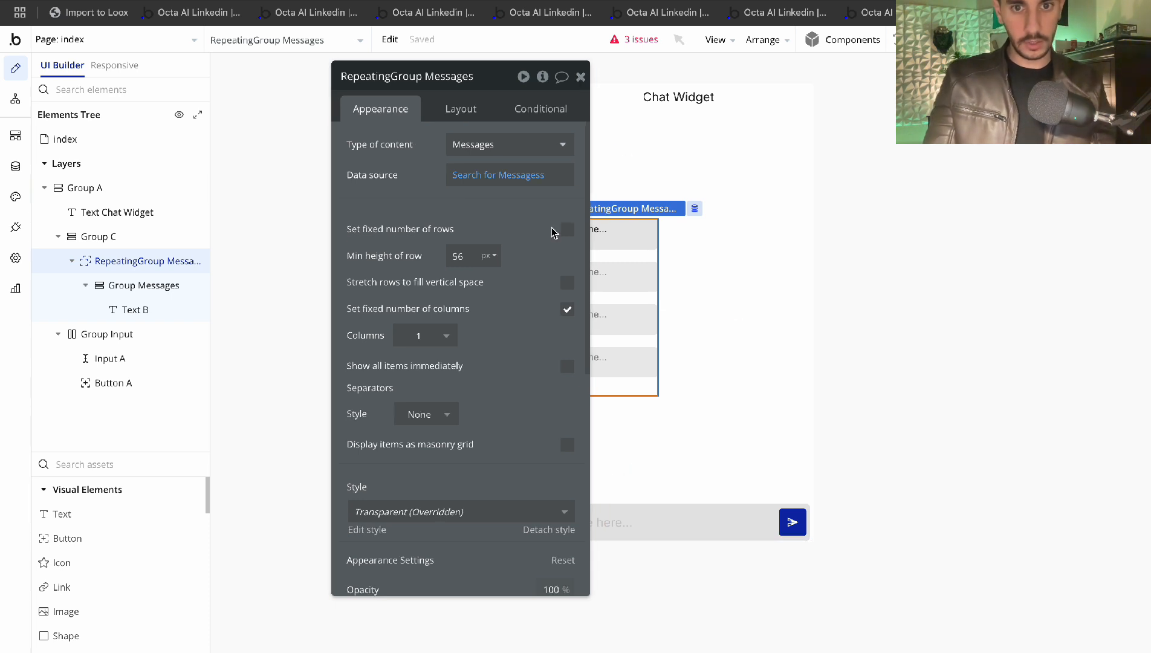
# Untick Fit width to content on RepeatingGroup Messages and give Group Messages a 40% max width
pyautogui.click(457, 112)
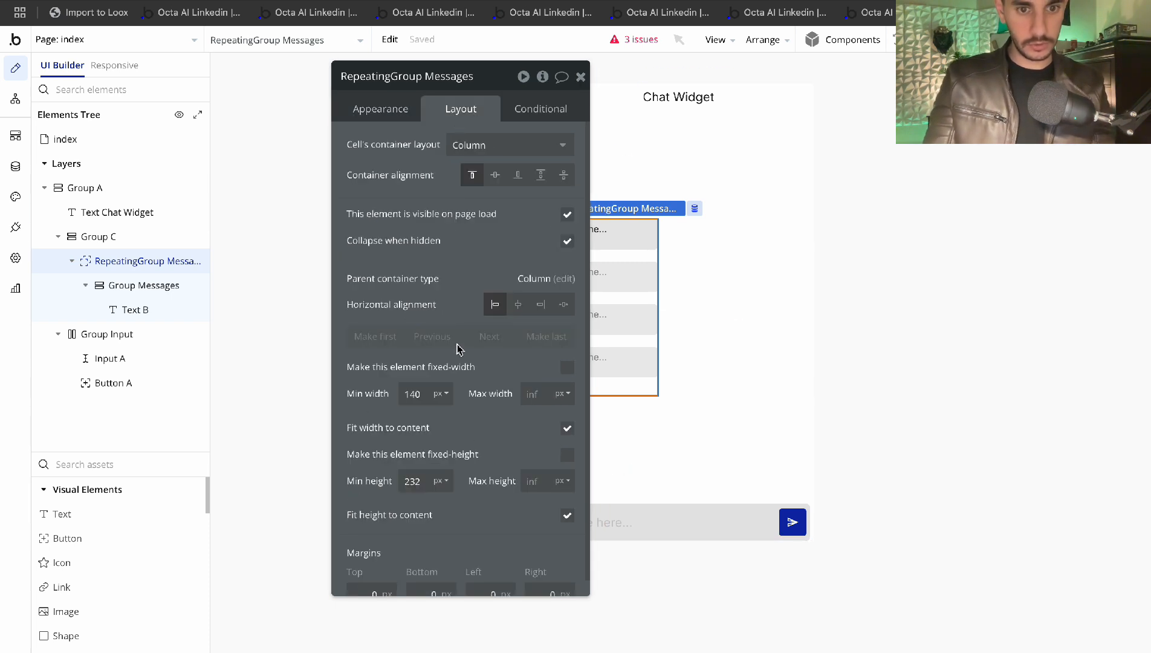
pyautogui.click(567, 428)
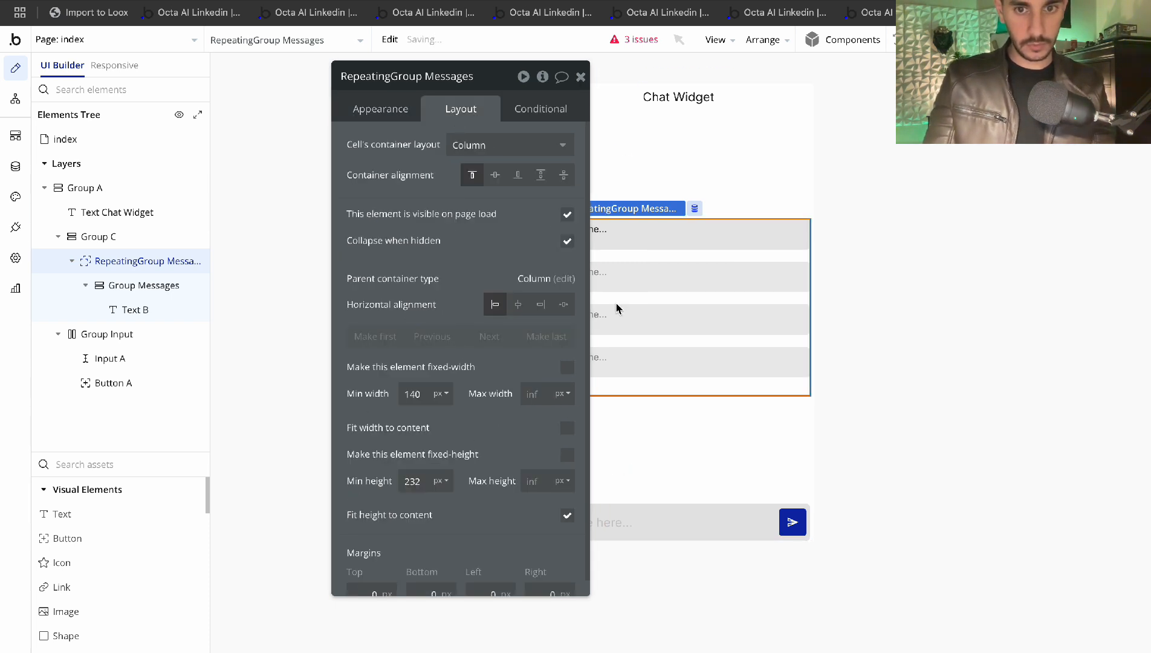
pyautogui.click(757, 241)
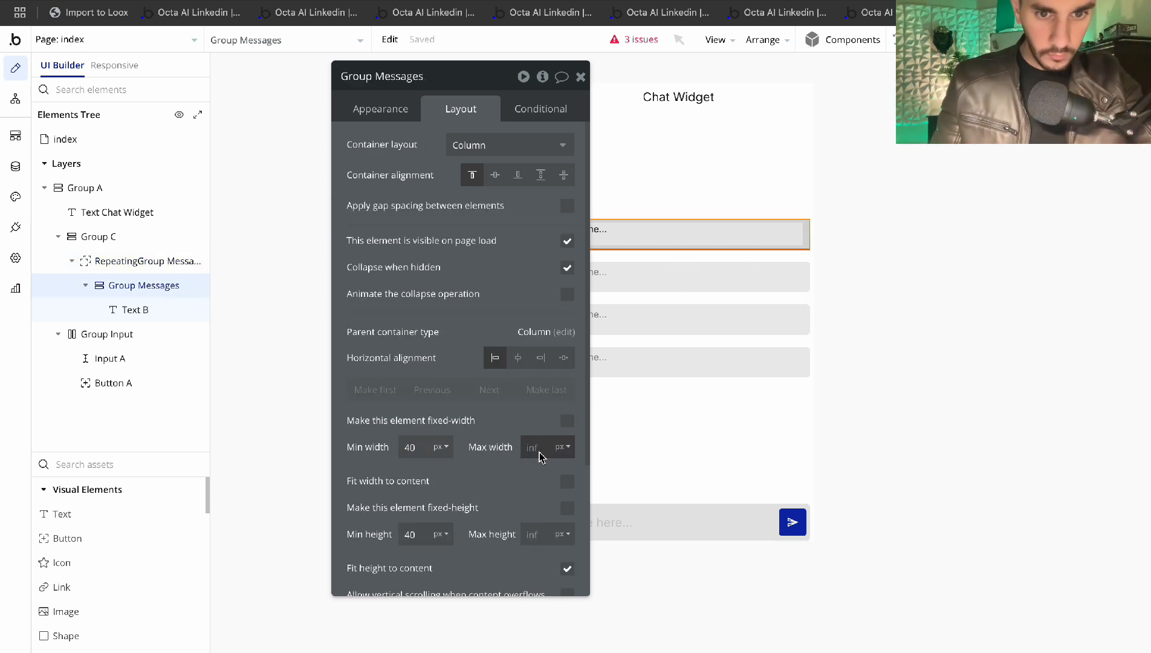
pyautogui.click(561, 495)
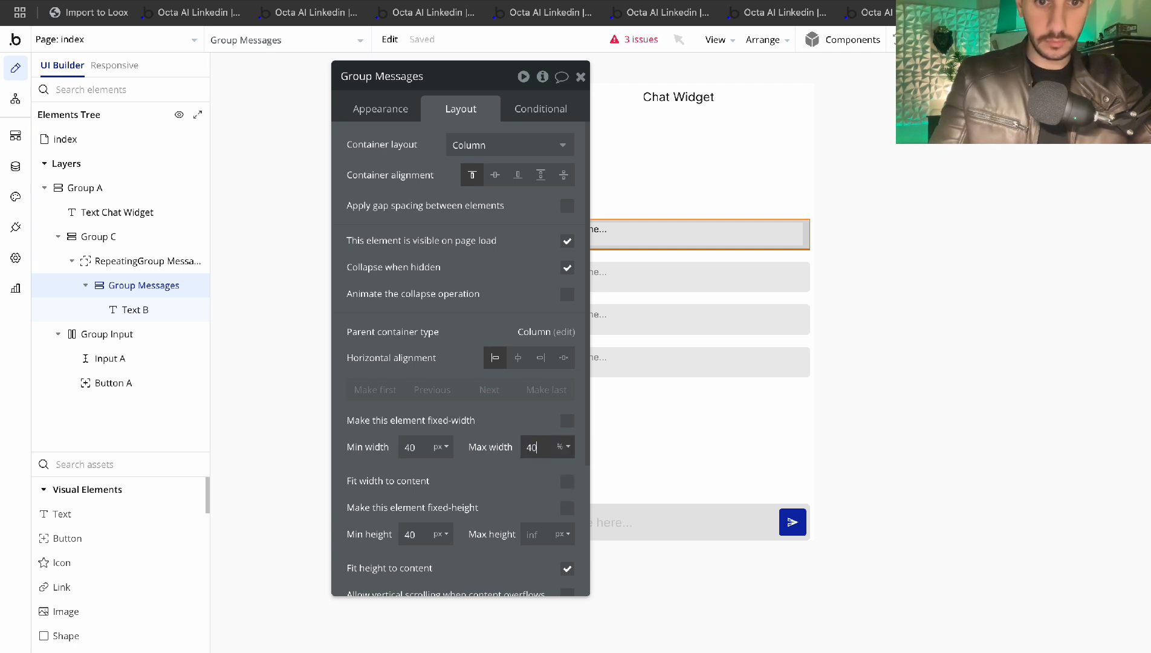
pyautogui.click(512, 479)
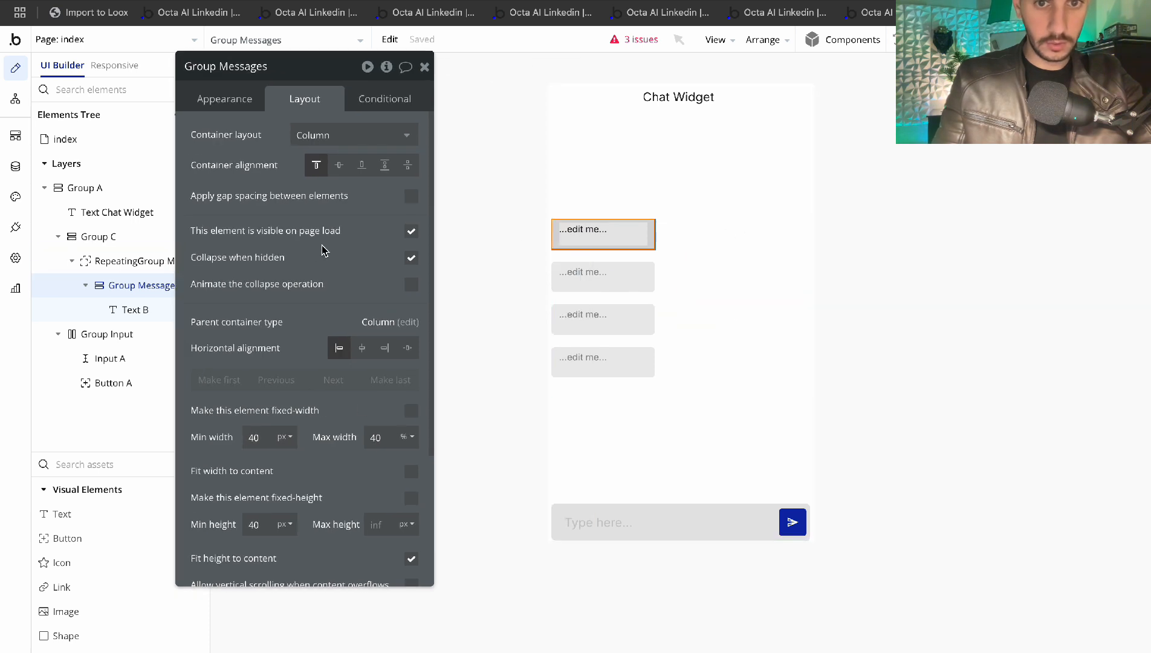
pyautogui.click(385, 98)
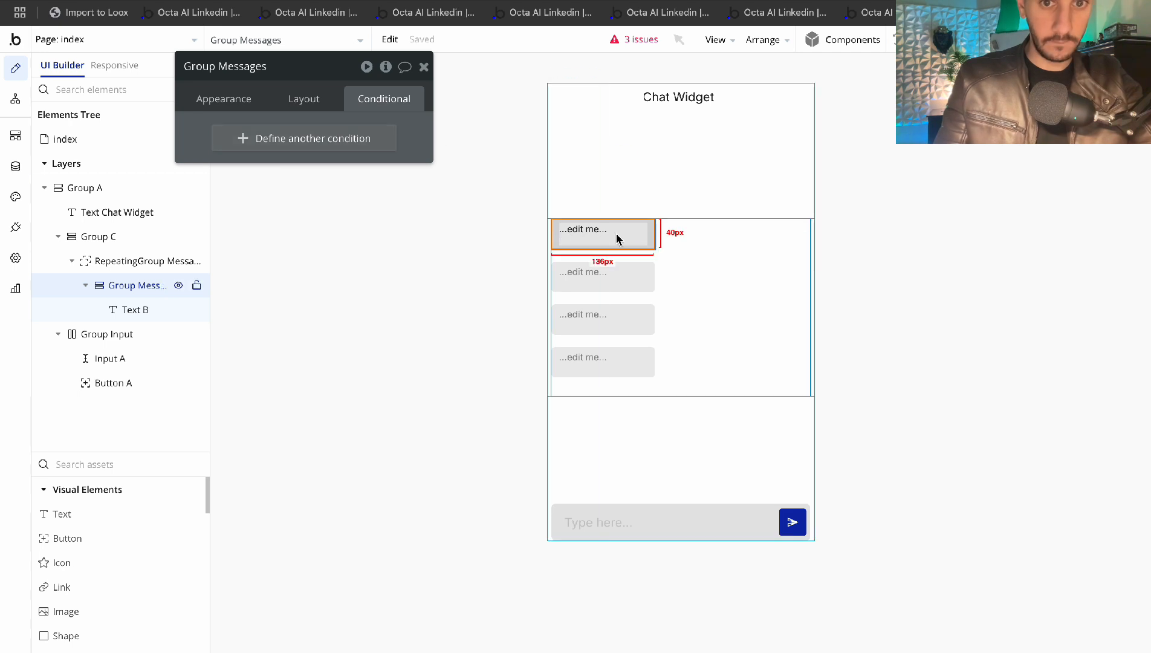
pyautogui.click(424, 68)
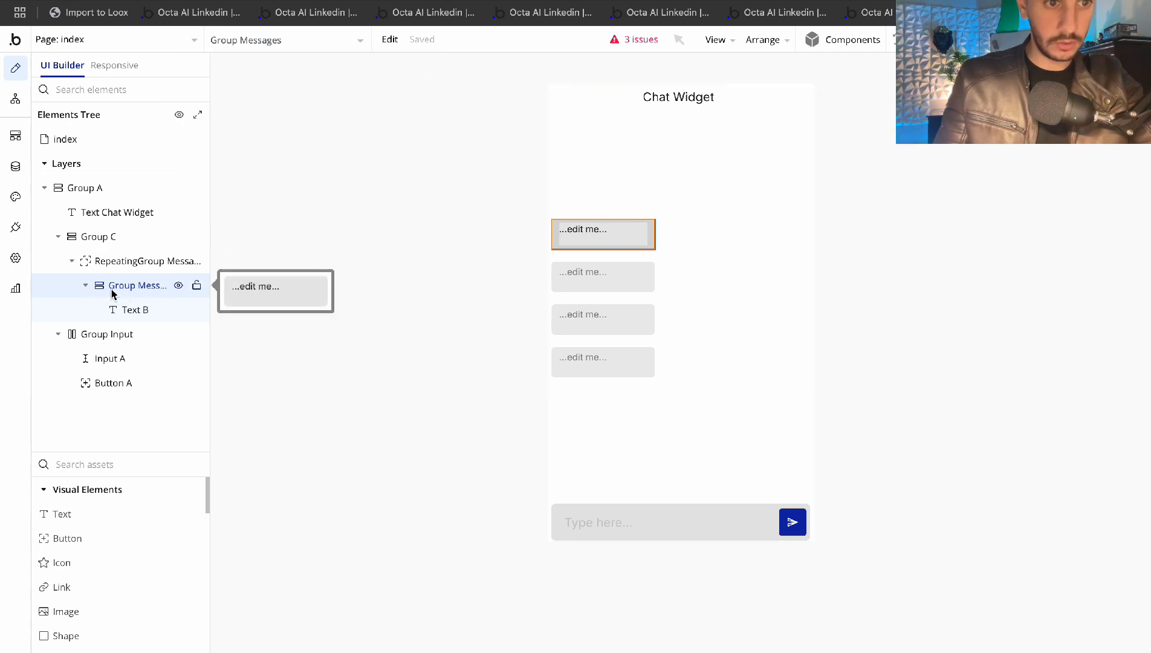
# Add a new Group E to the repeating group and nest Group Messages inside it
pyautogui.write('group')
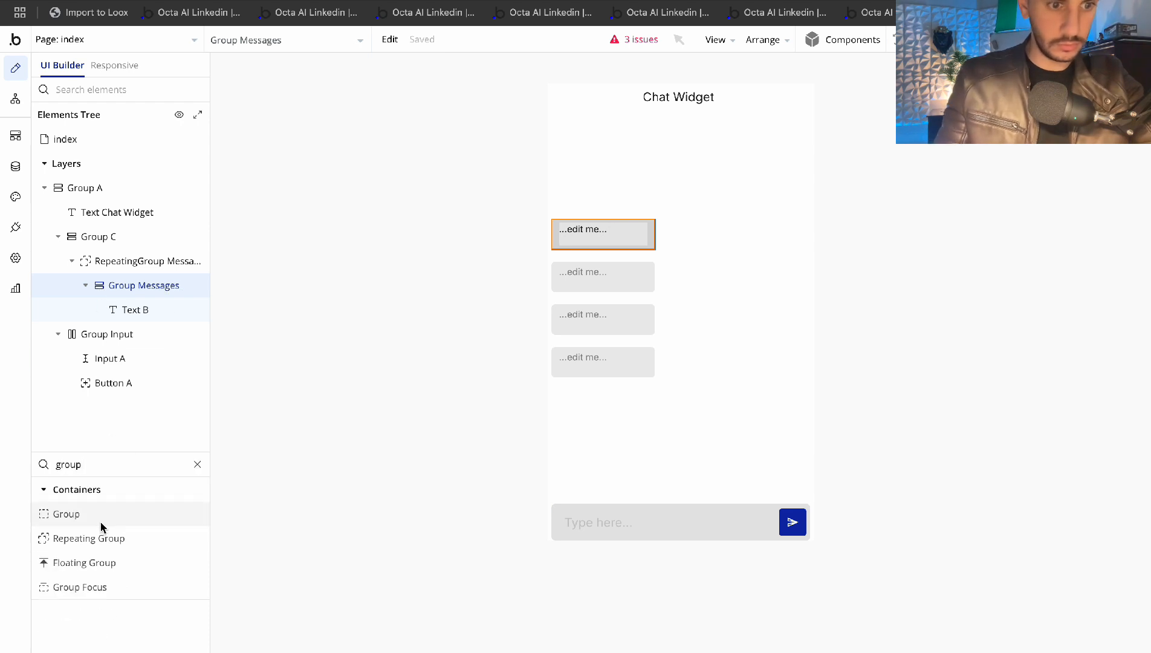
pyautogui.moveTo(68, 518); pyautogui.dragTo(135, 355)
pyautogui.moveTo(87, 275); pyautogui.dragTo(137, 286)
pyautogui.click(81, 286)
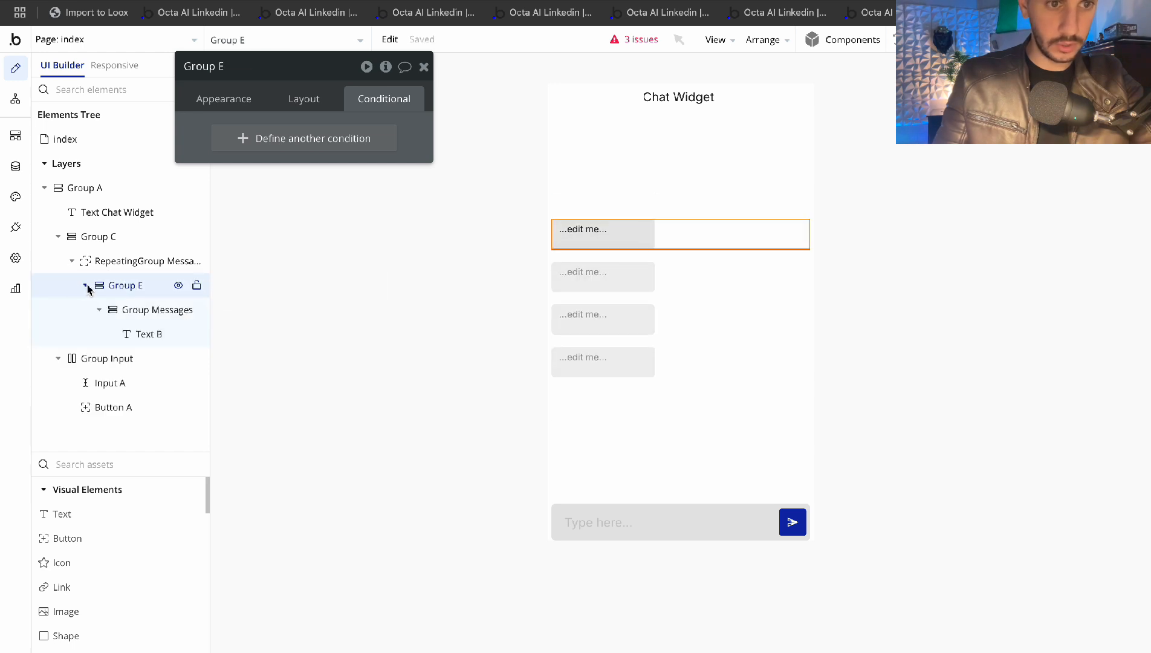
pyautogui.click(87, 286)
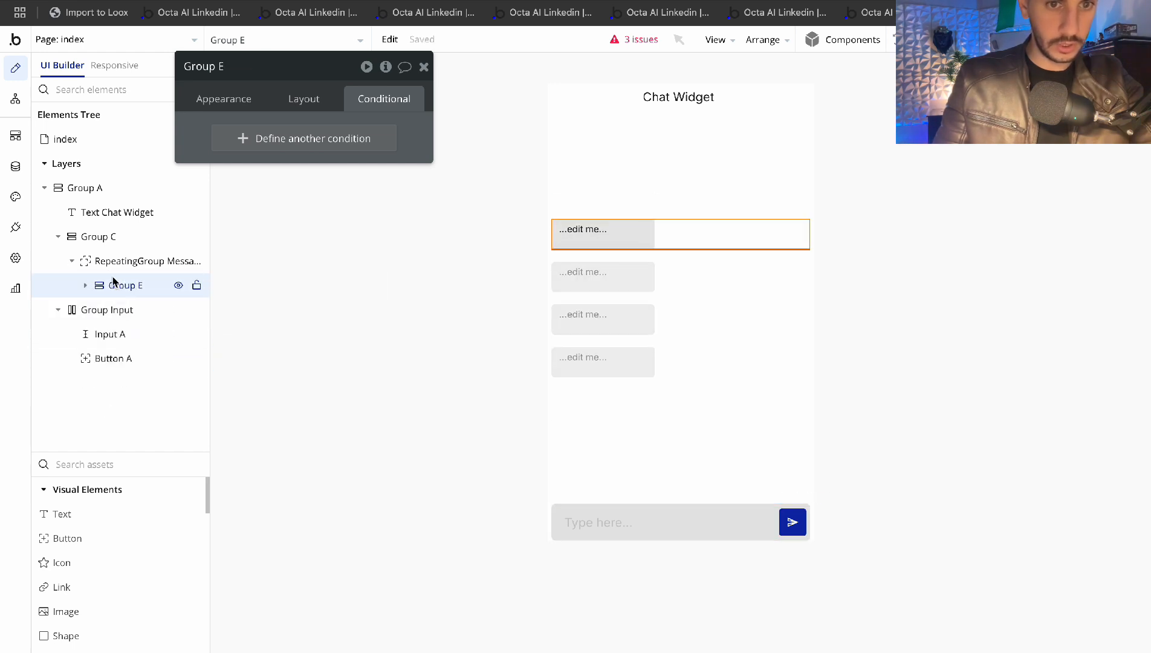
# Add a text element inside Group E and set its font size to 10
pyautogui.click(74, 514)
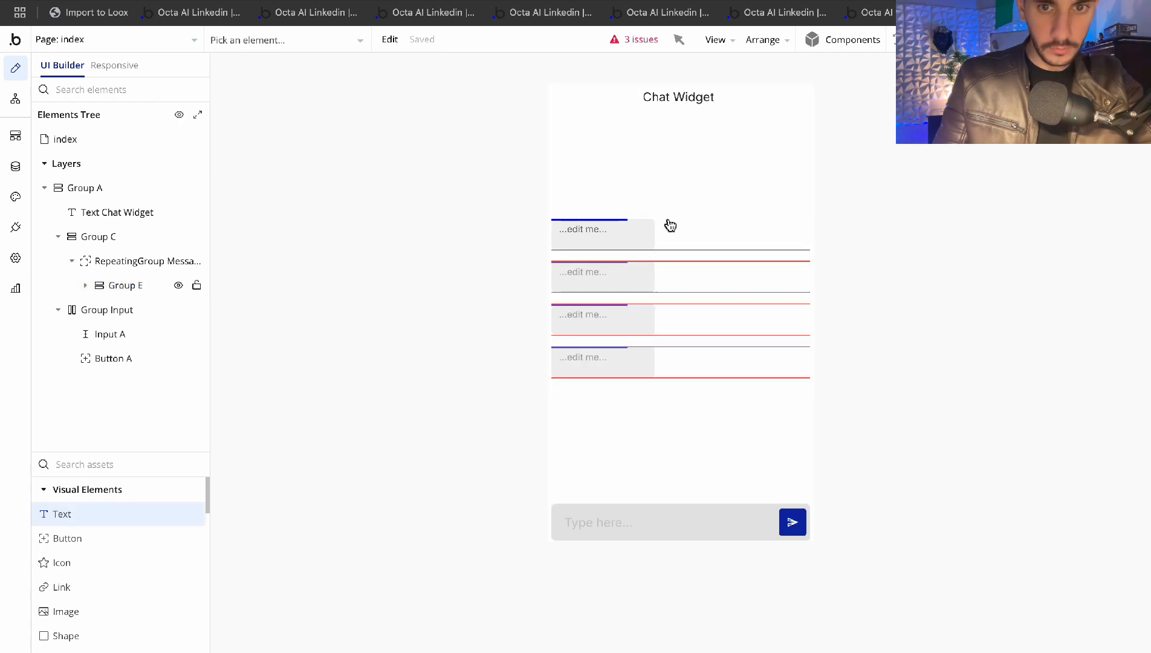
pyautogui.click(596, 235)
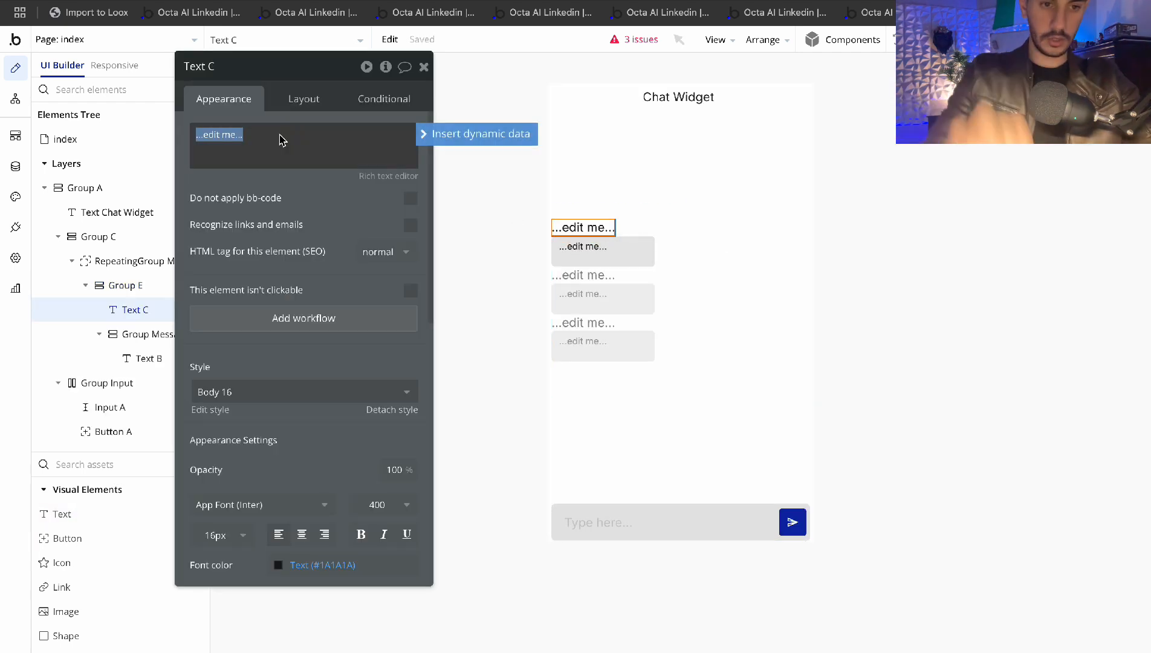
pyautogui.scroll(-10, 260, 251)
pyautogui.scroll(5, 260, 251)
pyautogui.click(218, 174)
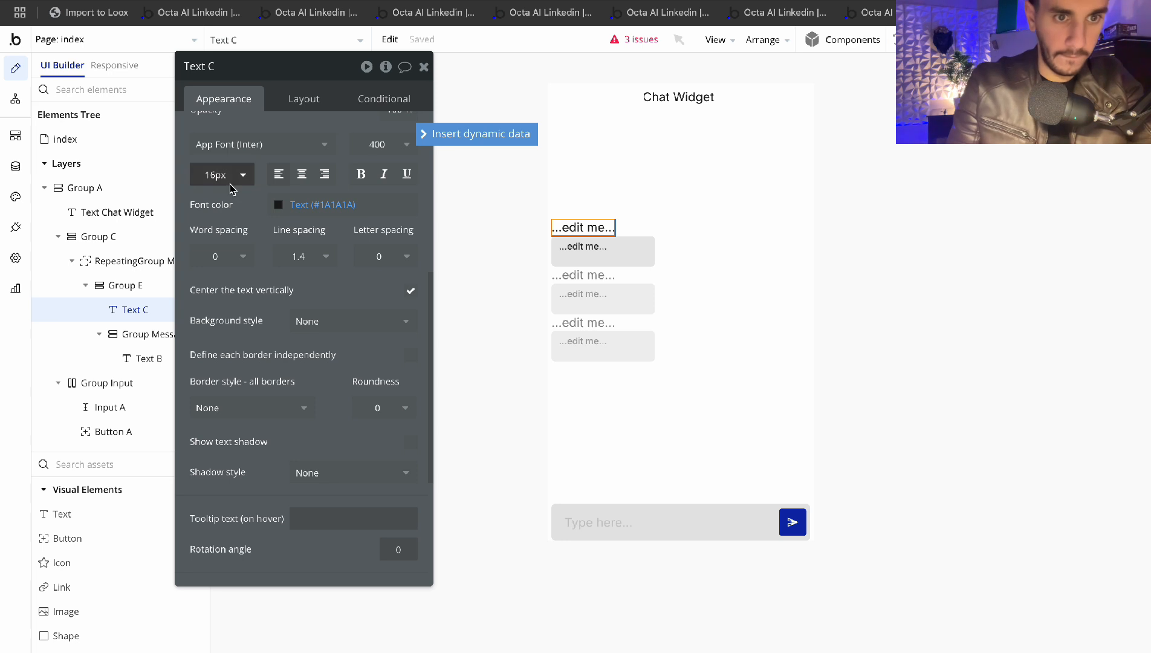
pyautogui.click(217, 359)
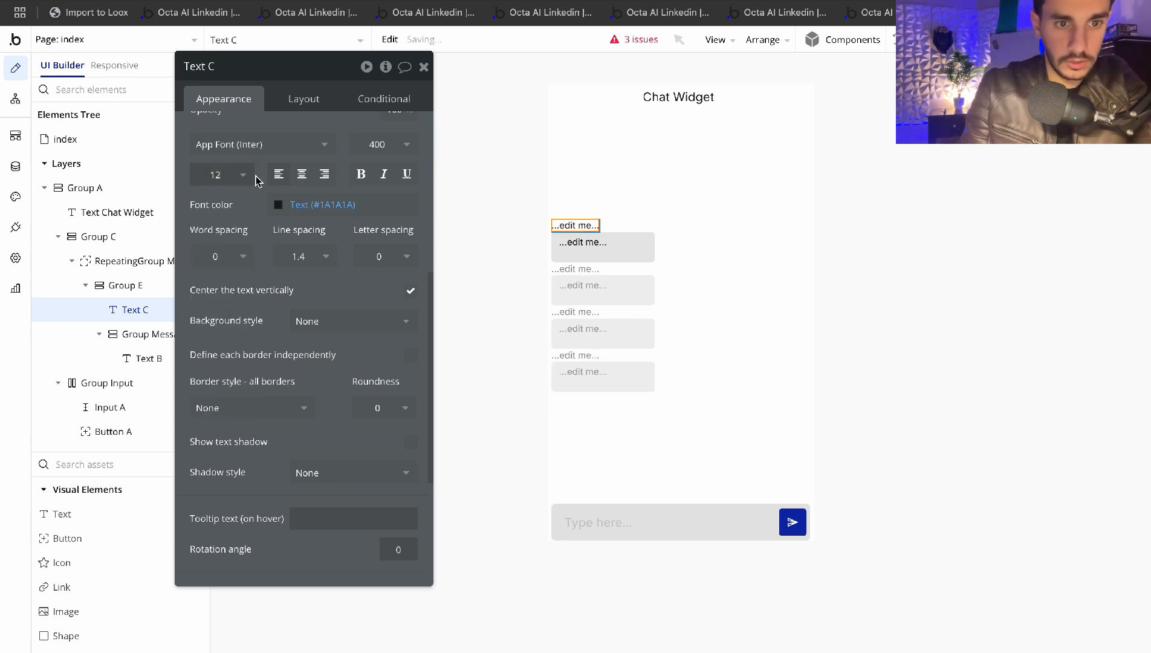
pyautogui.click(220, 174)
pyautogui.click(211, 336)
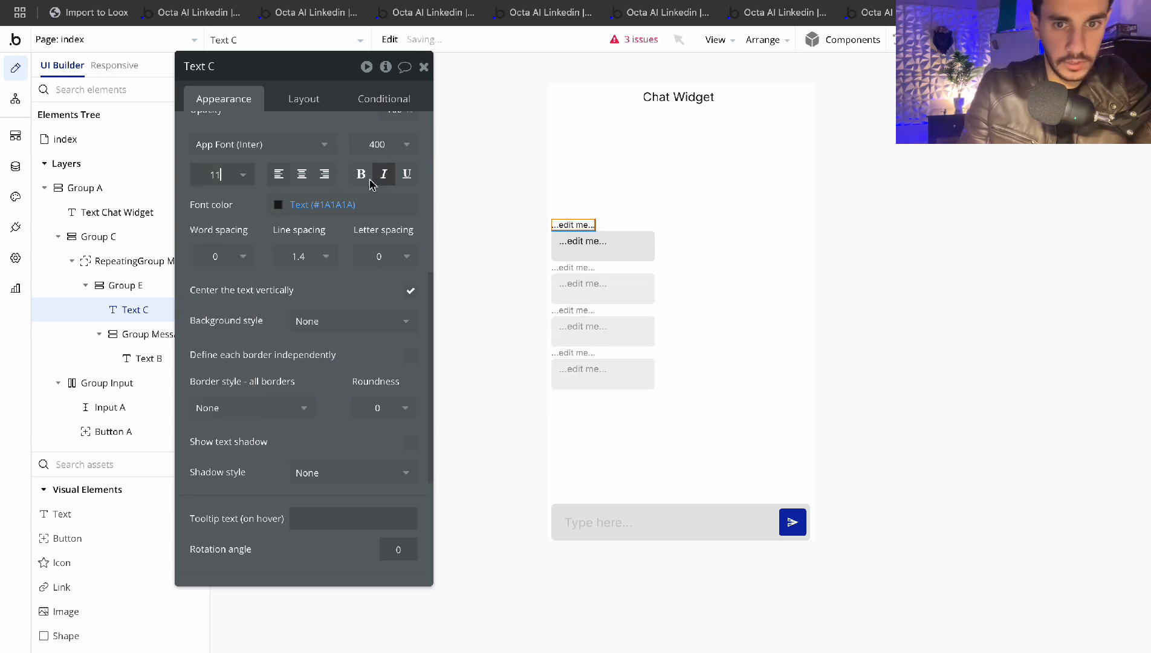
pyautogui.click(228, 176)
pyautogui.click(216, 314)
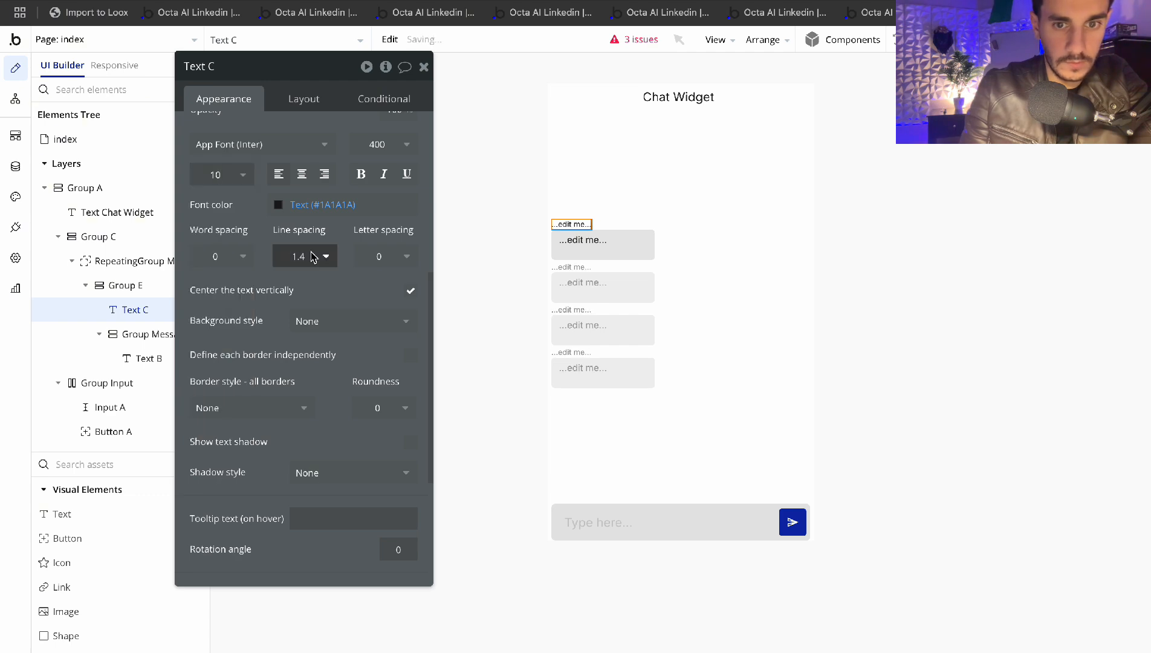
pyautogui.scroll(-1, 312, 256)
pyautogui.scroll(6, 312, 253)
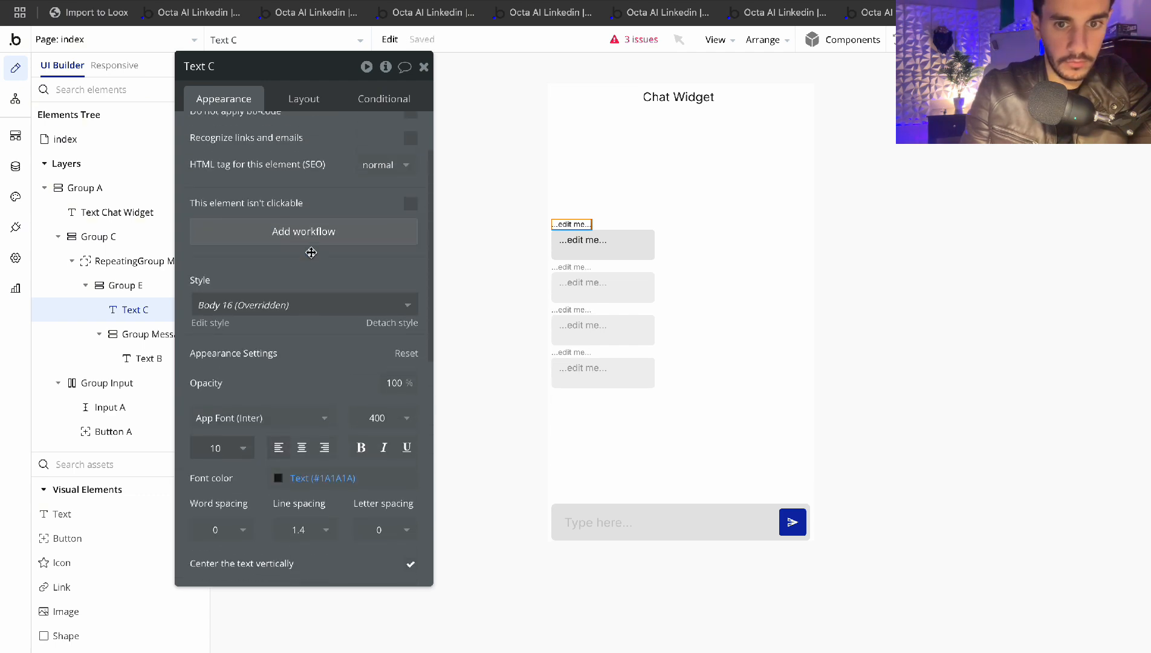
pyautogui.scroll(-5, 261, 393)
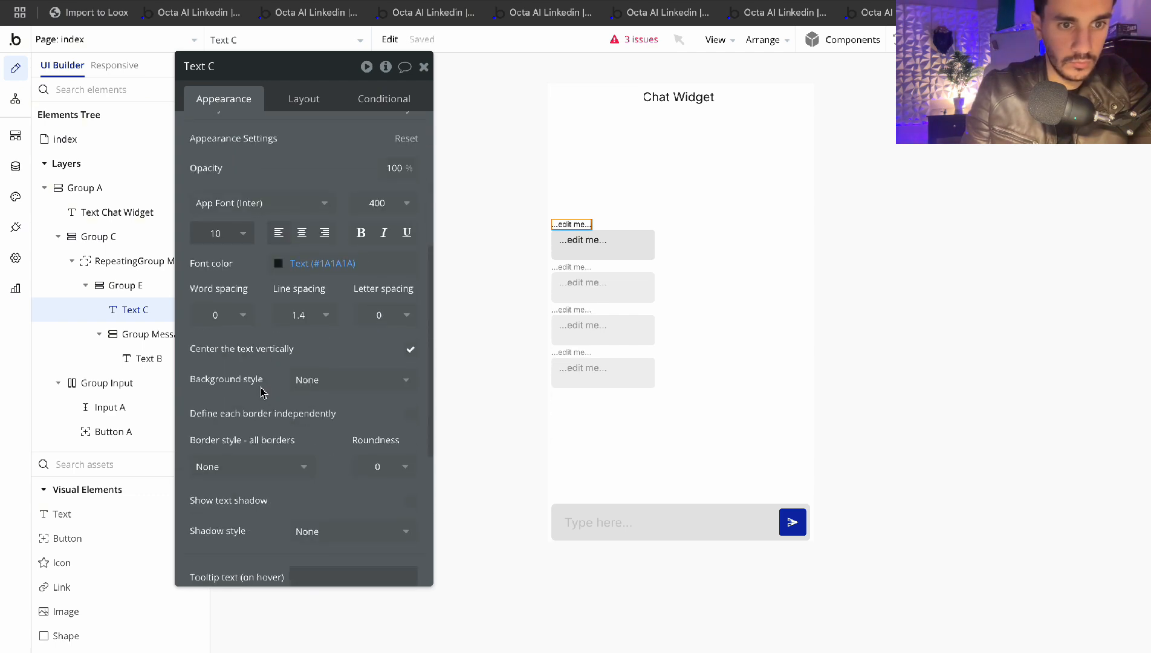
# Place the new text below Group Messages and delete its '...edit me...' placeholder
pyautogui.click(304, 102)
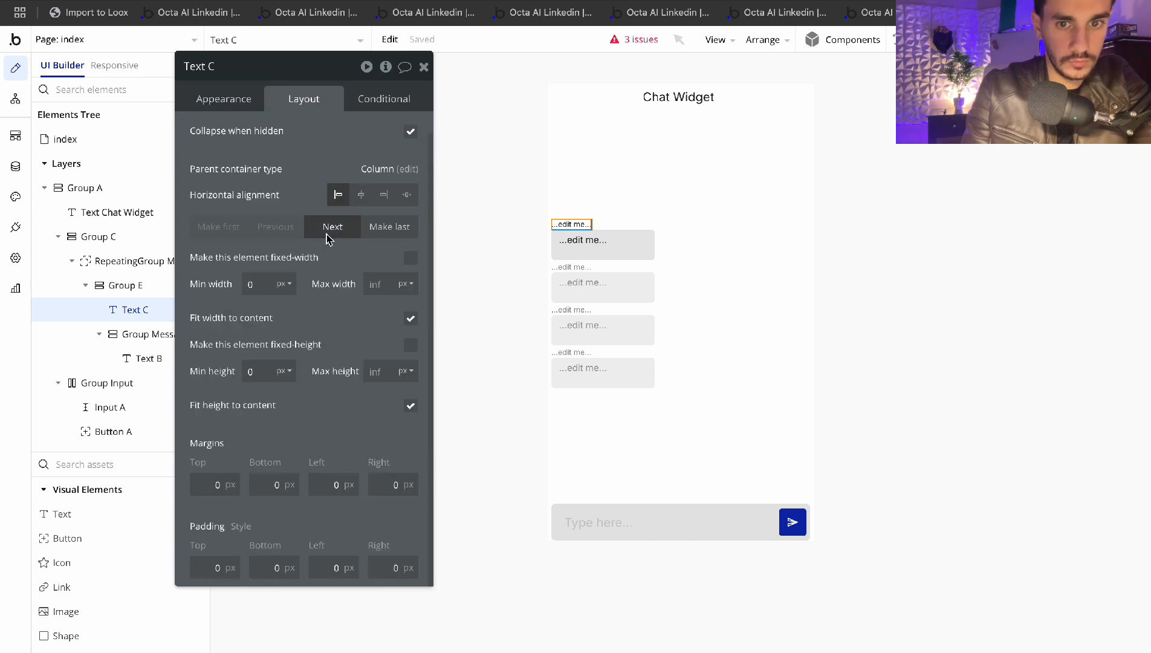
pyautogui.click(331, 227)
pyautogui.click(235, 101)
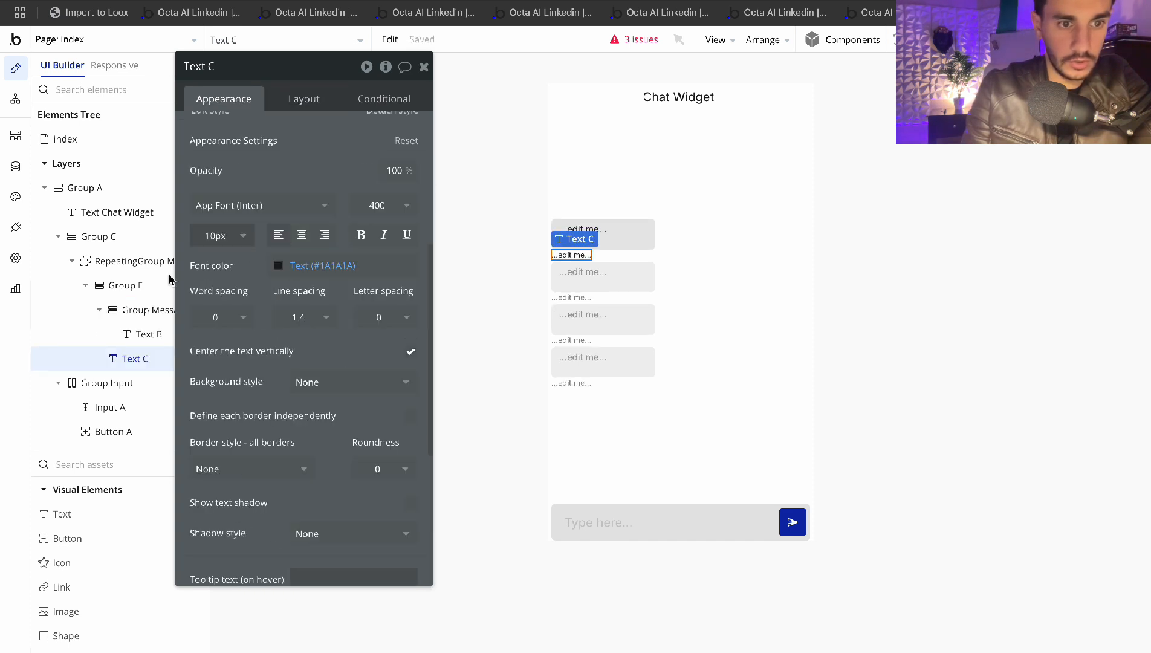
pyautogui.scroll(5, 314, 181)
pyautogui.tripleClick(220, 134)
pyautogui.press('BackSpace')
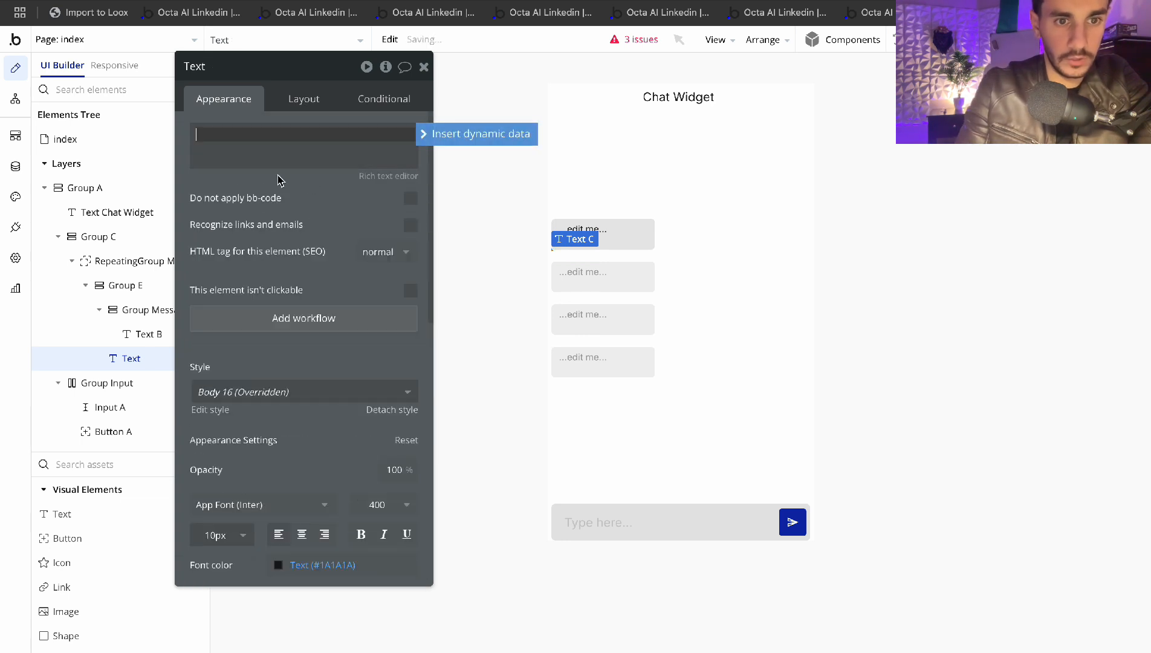
pyautogui.click(474, 152)
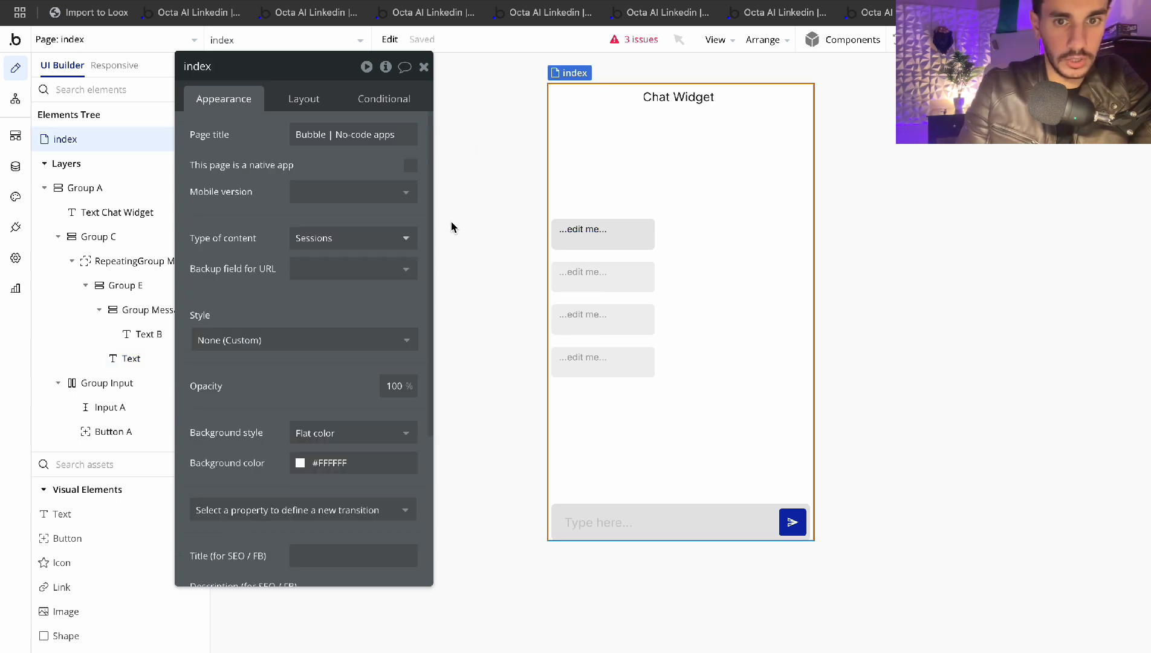
# Reopen the empty text element's settings and browse its dynamic data sources
pyautogui.click(130, 260)
pyautogui.click(148, 334)
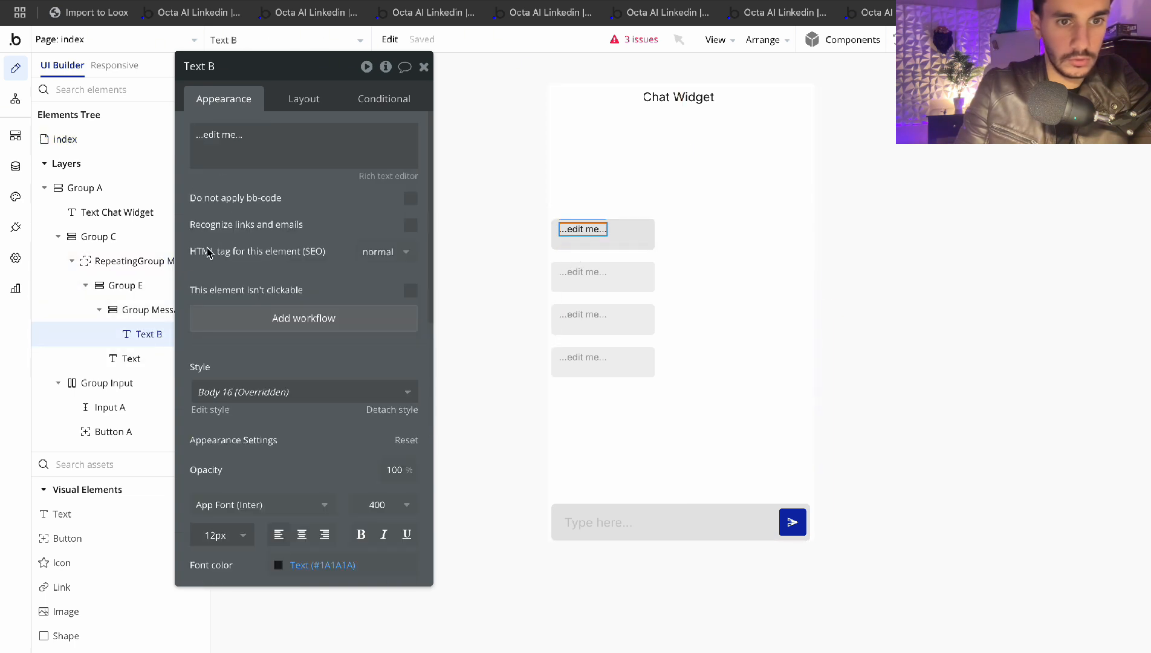
pyautogui.click(130, 357)
pyautogui.click(260, 157)
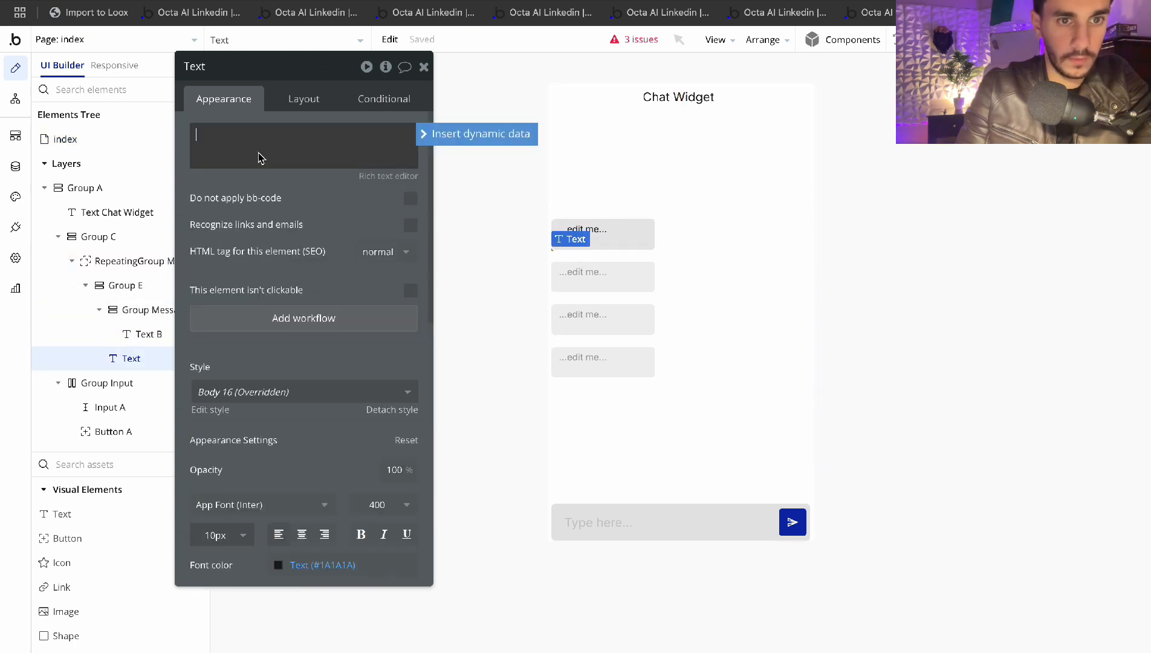
pyautogui.click(439, 134)
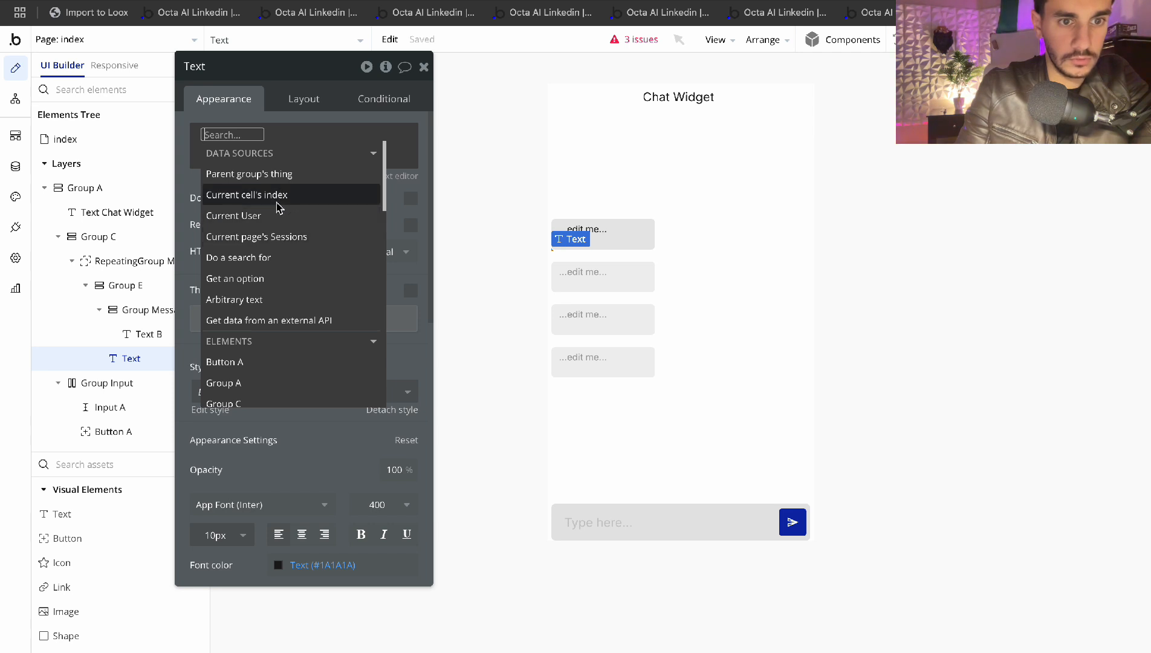
pyautogui.moveTo(280, 204)
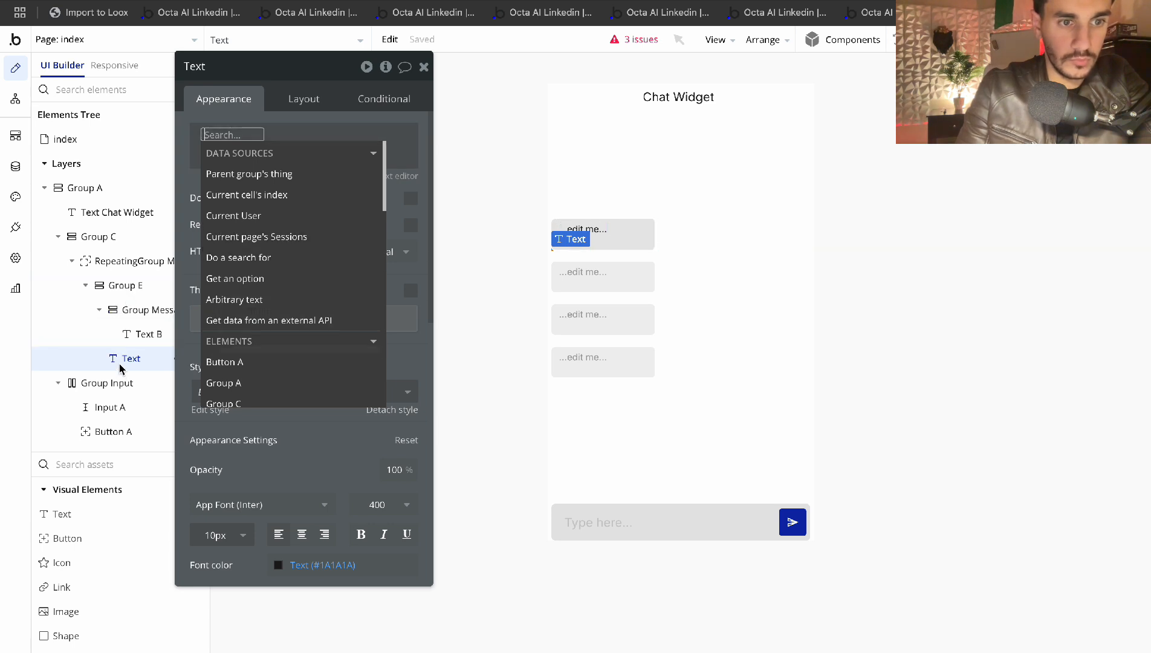
pyautogui.click(101, 310)
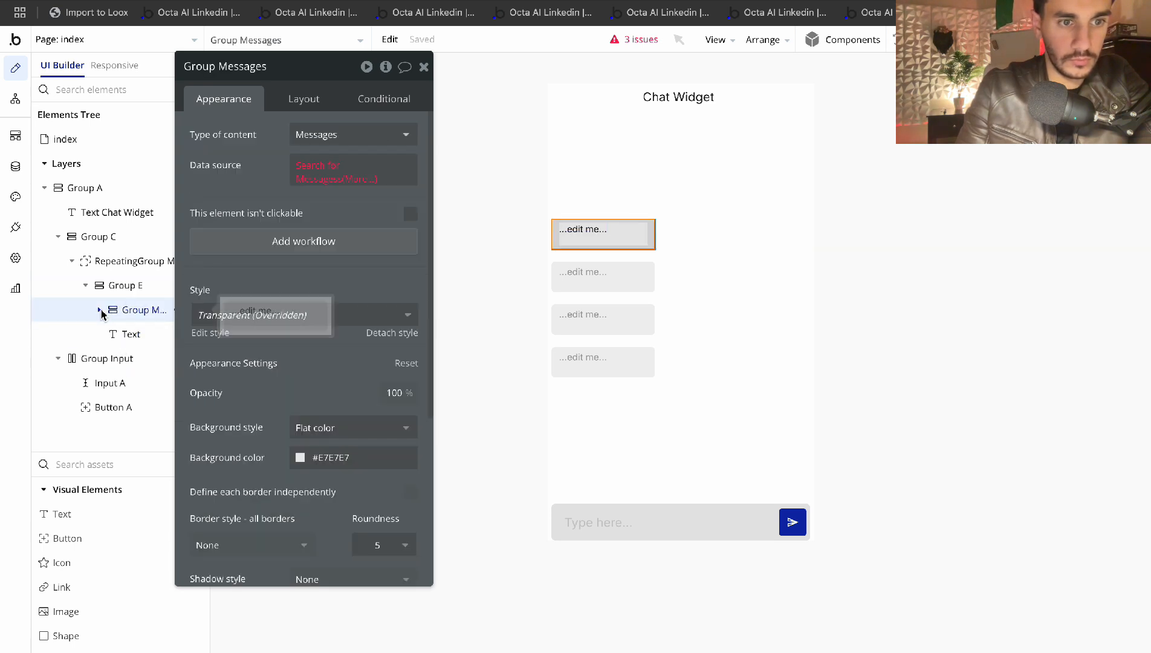
# Set Group E's content type to Messages with the current cell's Messages as its data source
pyautogui.click(125, 286)
pyautogui.click(336, 134)
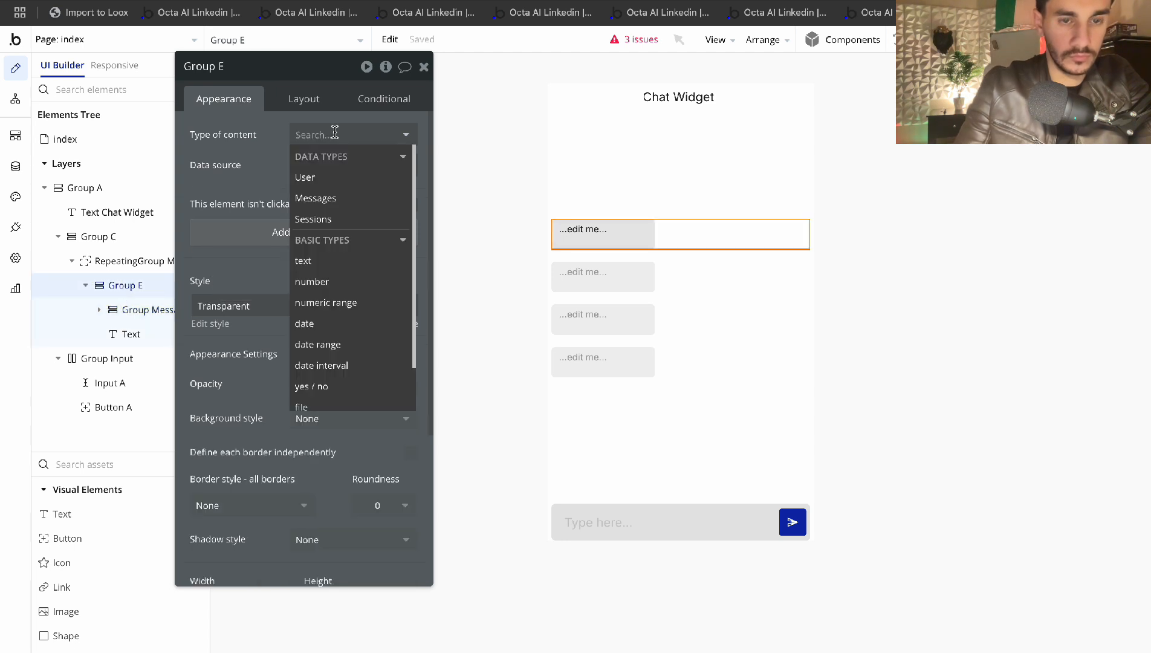
pyautogui.click(315, 219)
pyautogui.click(336, 135)
pyautogui.click(315, 195)
pyautogui.click(312, 164)
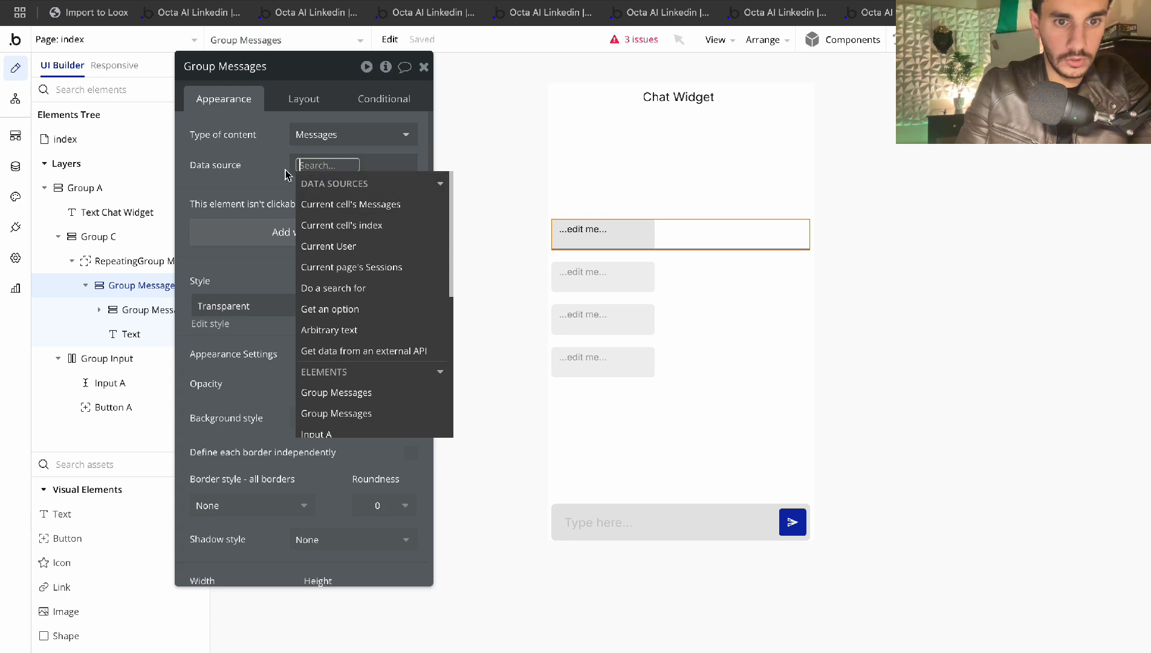
pyautogui.click(375, 204)
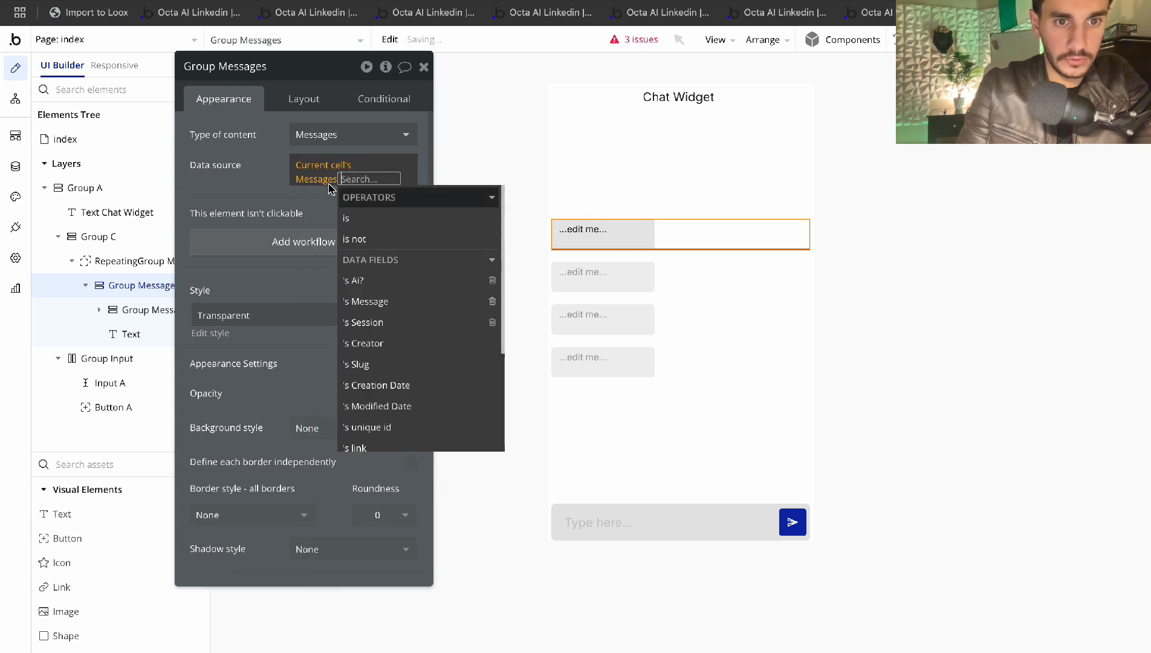
pyautogui.click(286, 157)
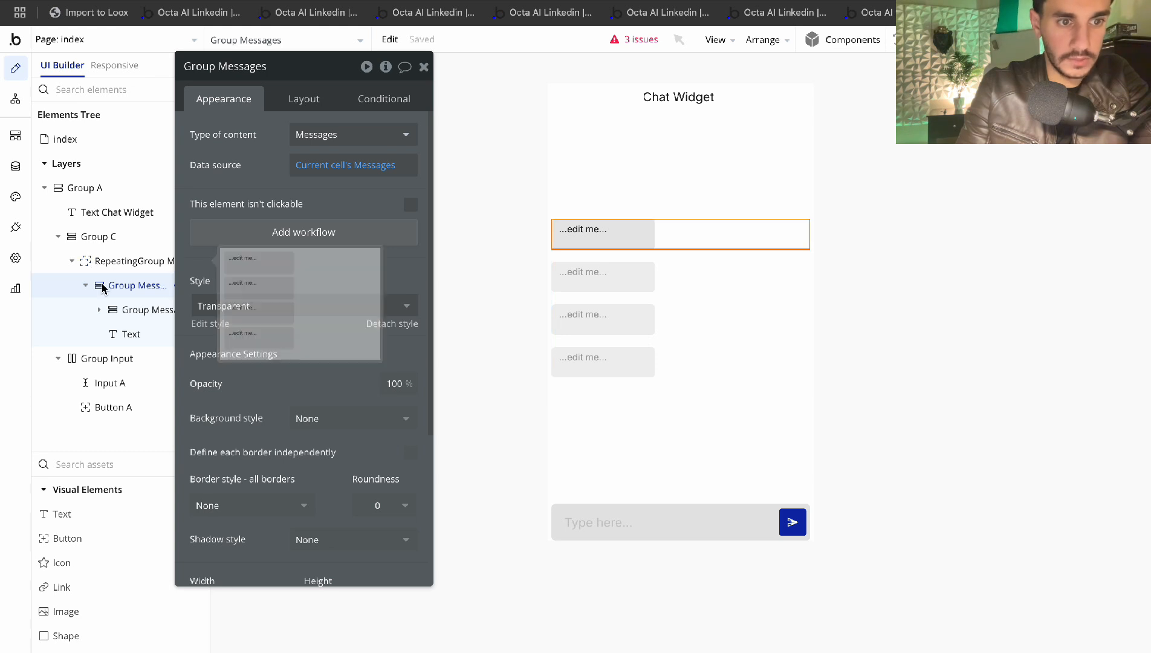
# Make the text under Group Messages show Parent group's Messages's Creation Date
pyautogui.click(129, 333)
pyautogui.click(211, 148)
pyautogui.click(211, 147)
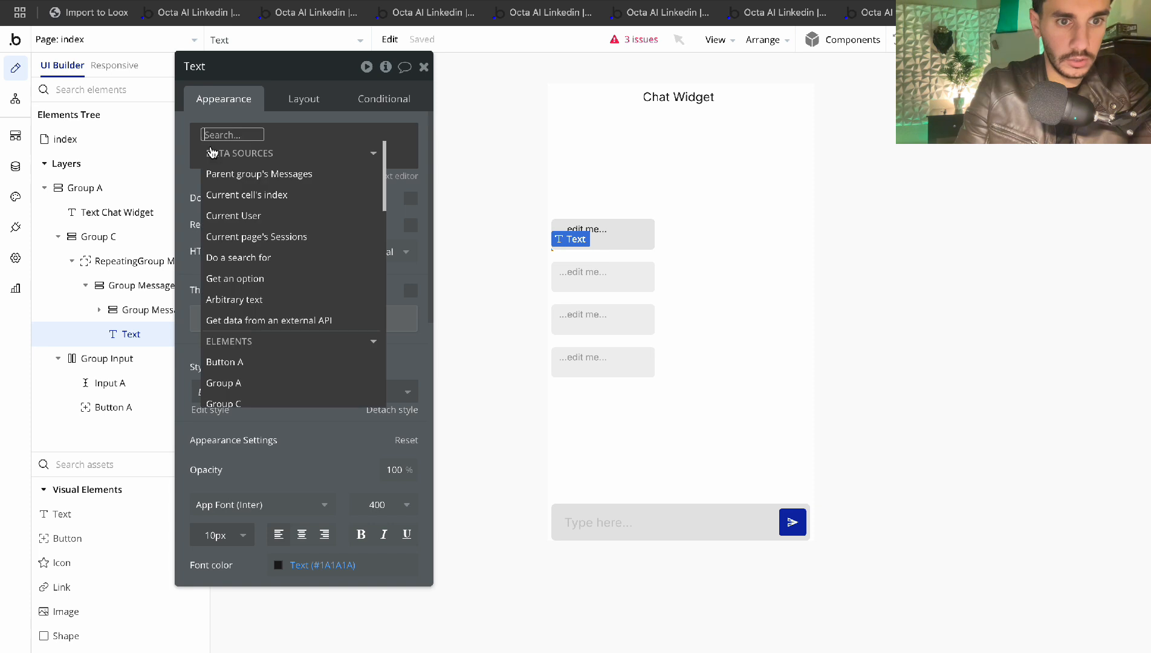
pyautogui.click(260, 174)
pyautogui.click(244, 185)
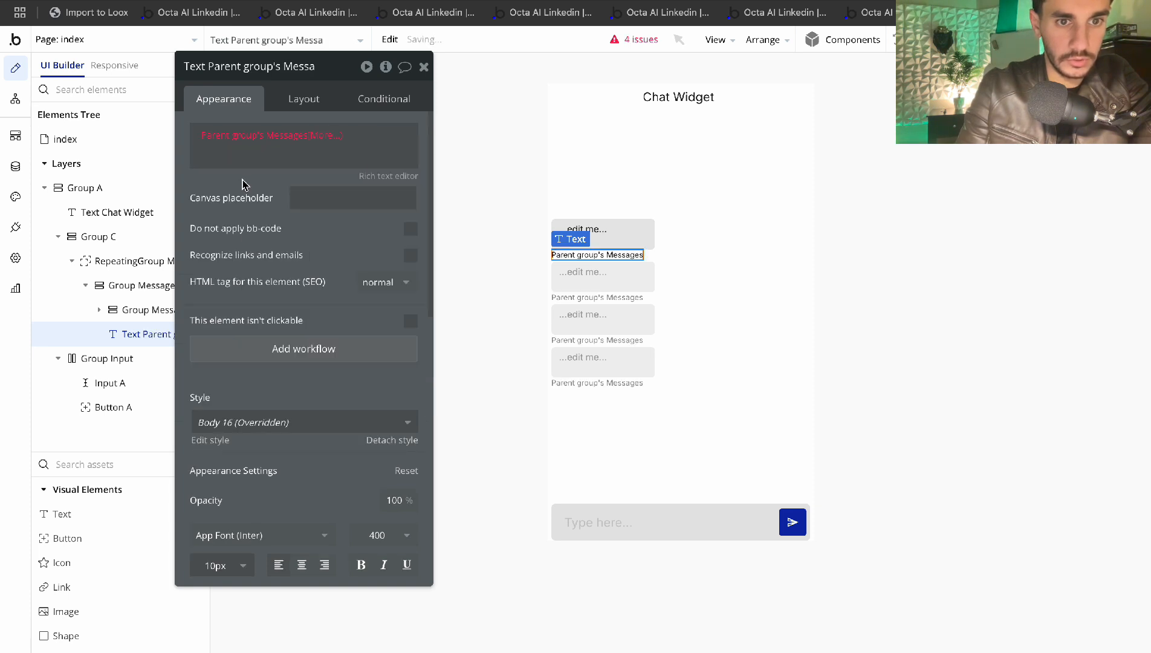
pyautogui.click(324, 134)
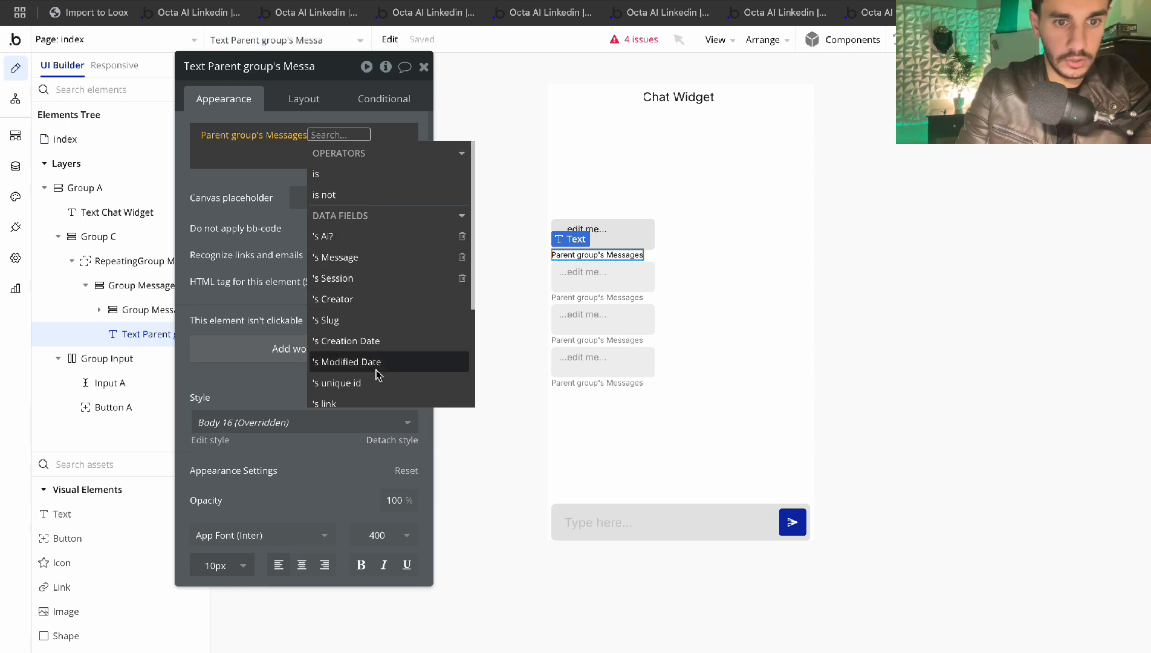
pyautogui.scroll(-1, 375, 339)
pyautogui.click(367, 308)
pyautogui.click(199, 180)
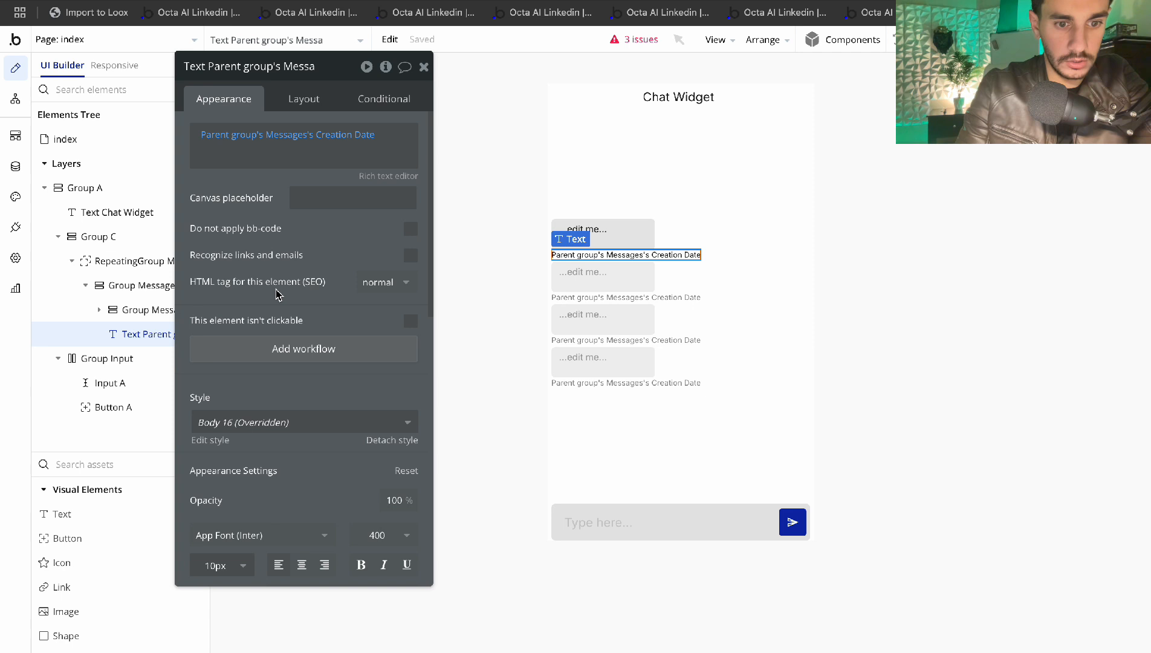
# Style the date text light grey #BCBCBC at font size 9
pyautogui.scroll(-7, 277, 294)
pyautogui.click(326, 173)
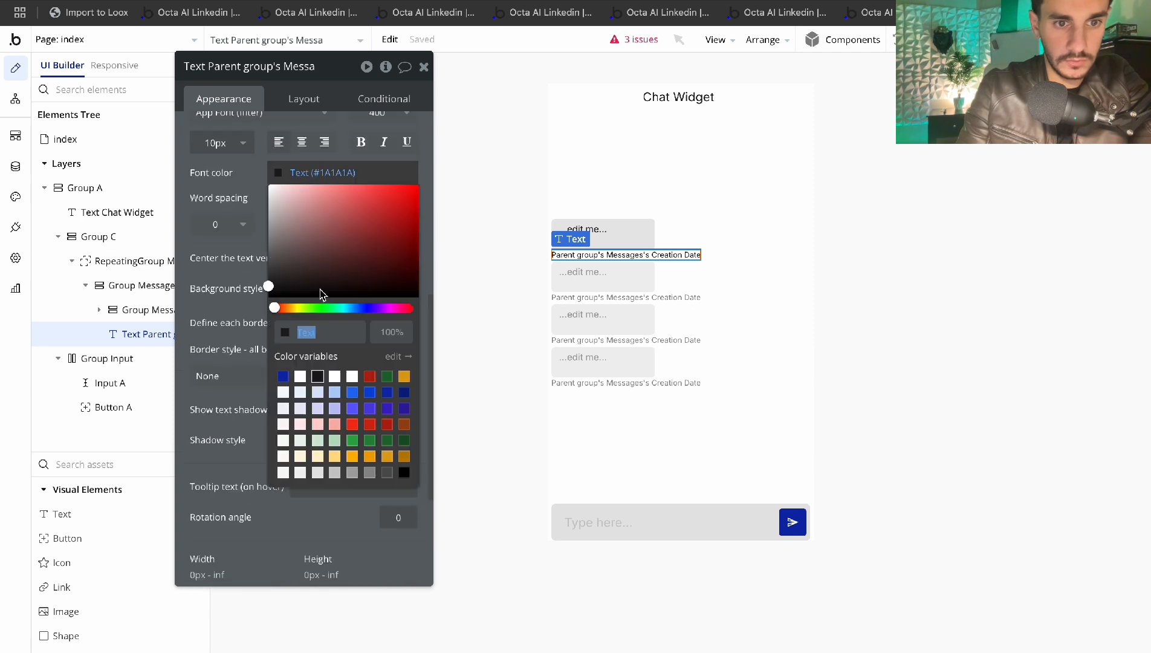
pyautogui.moveTo(273, 285); pyautogui.dragTo(244, 229)
pyautogui.click(241, 218)
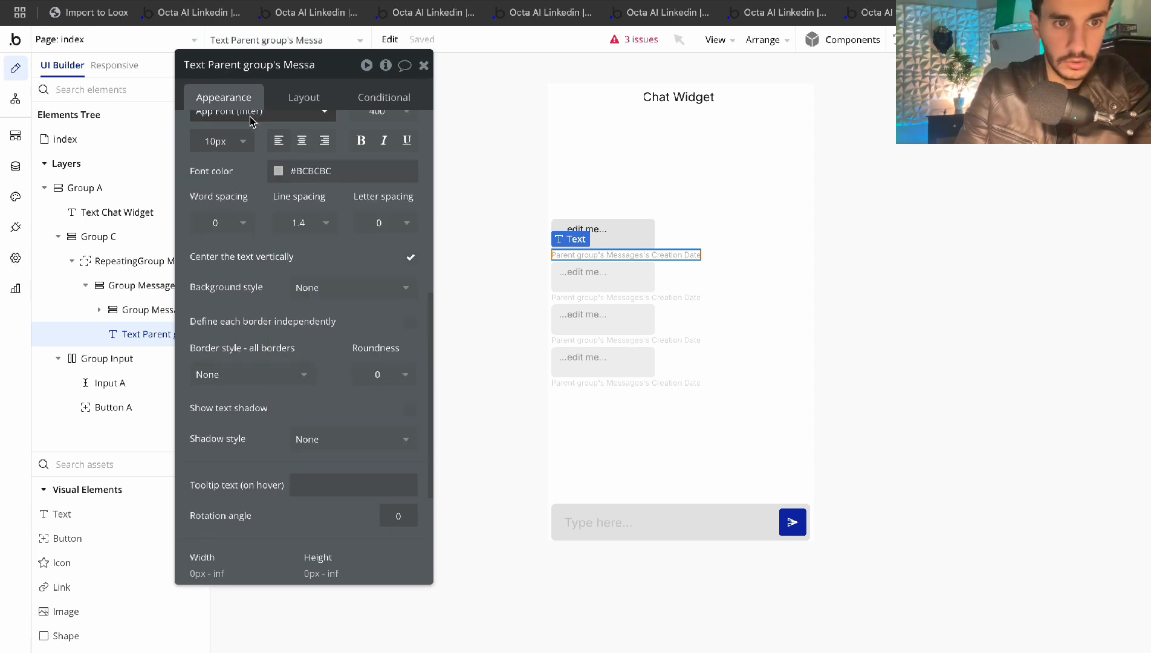
pyautogui.click(243, 142)
pyautogui.click(200, 257)
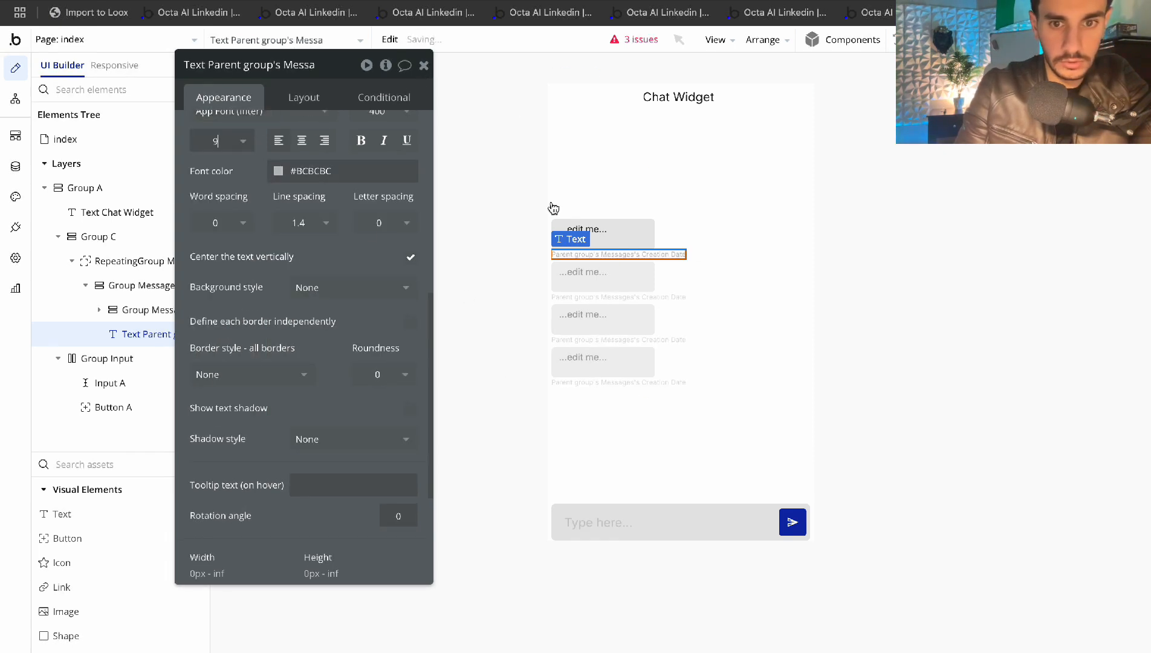
# Select the first message row group and go to its bottom margin in Layout
pyautogui.click(799, 190)
pyautogui.click(716, 239)
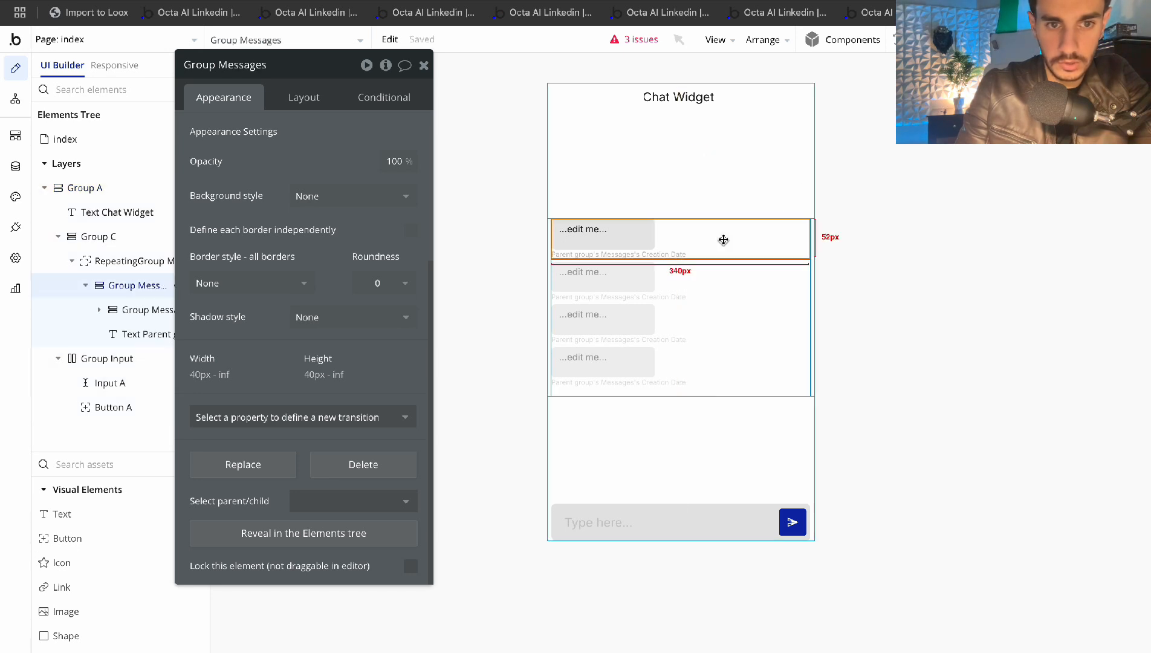
pyautogui.click(296, 98)
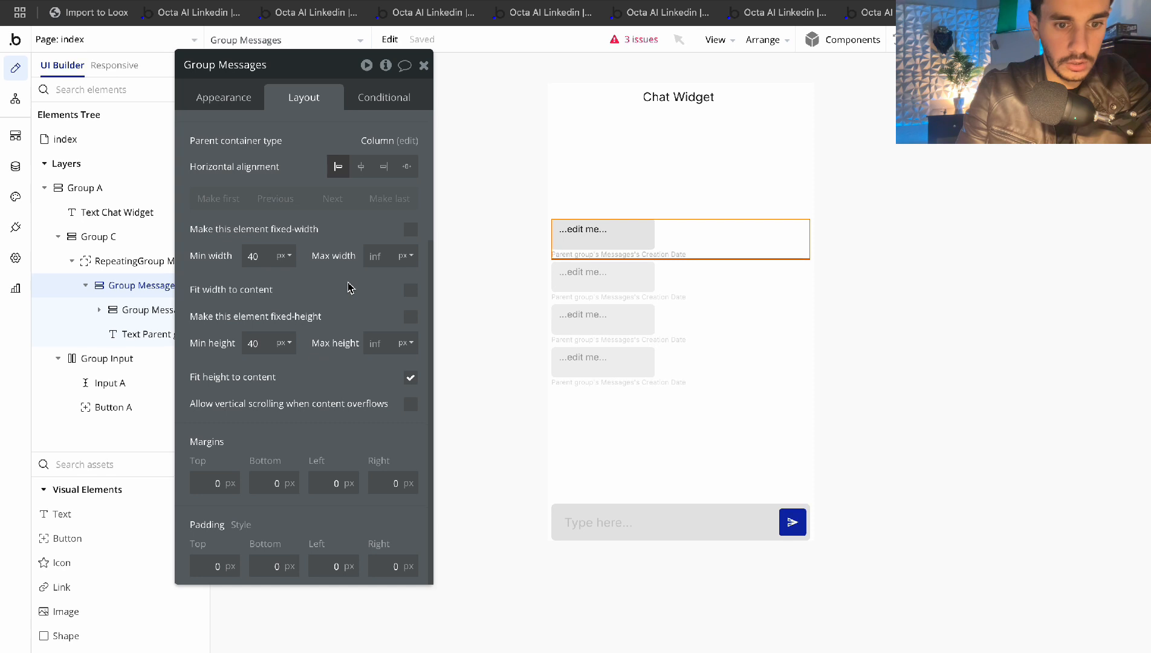
pyautogui.click(277, 483)
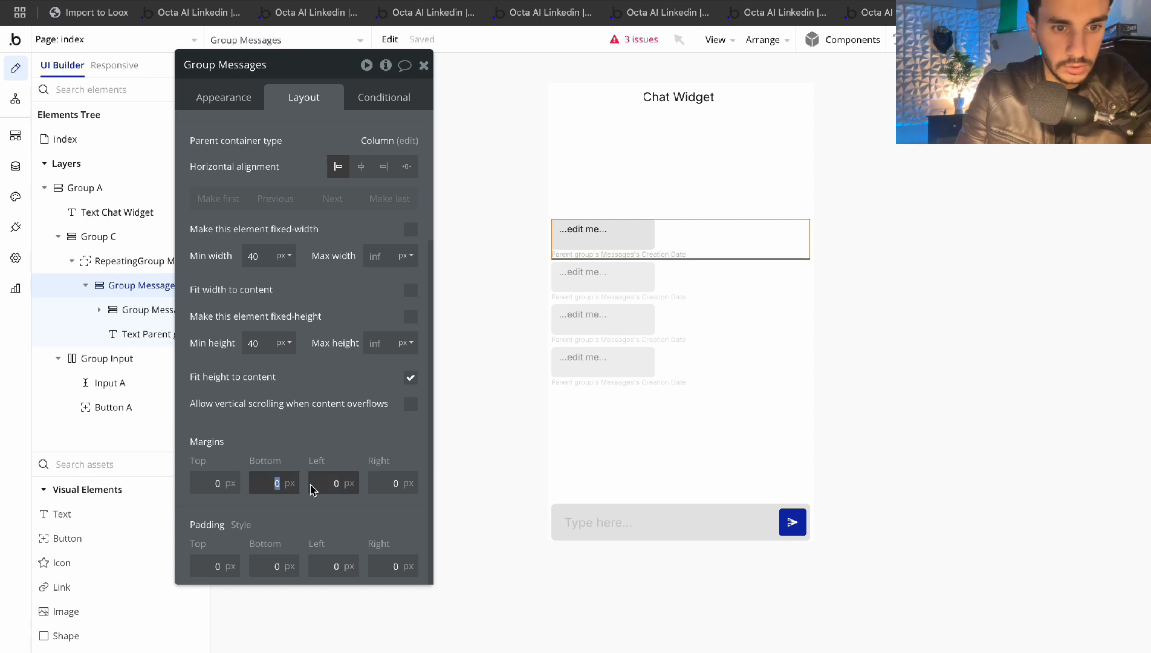
# Set the message row's top and bottom margins to 5 px
pyautogui.write('3')
pyautogui.click(216, 484)
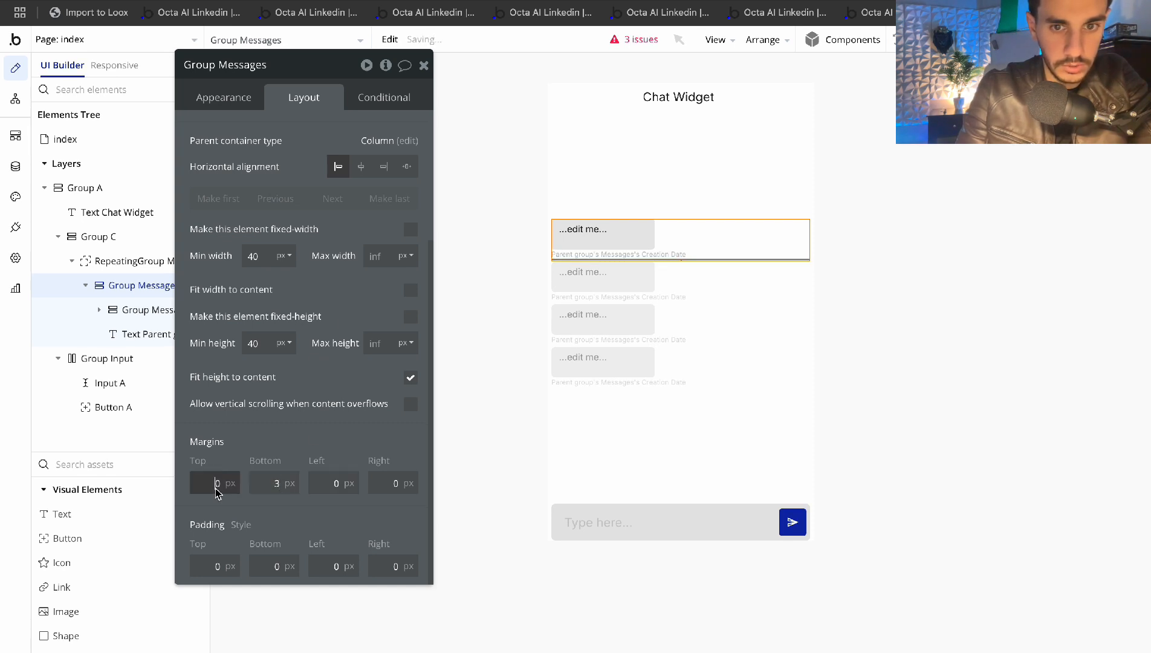
pyautogui.write('3')
pyautogui.click(280, 485)
pyautogui.write('4')
pyautogui.click(223, 485)
pyautogui.write('4')
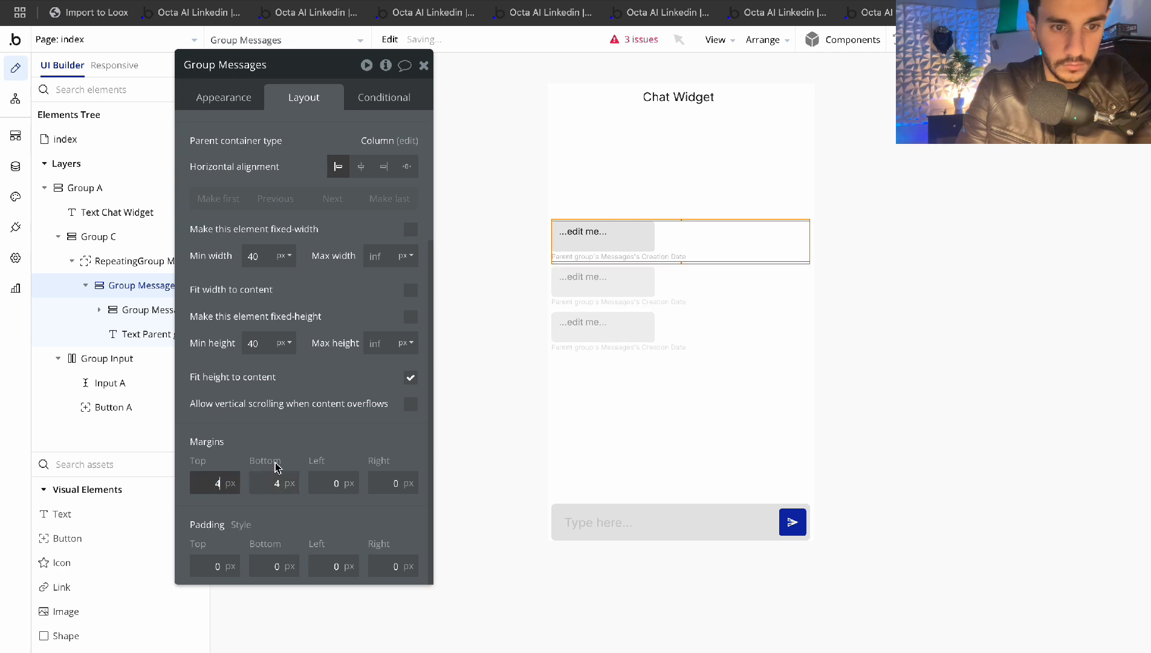
pyautogui.click(280, 484)
pyautogui.write('5')
pyautogui.click(216, 483)
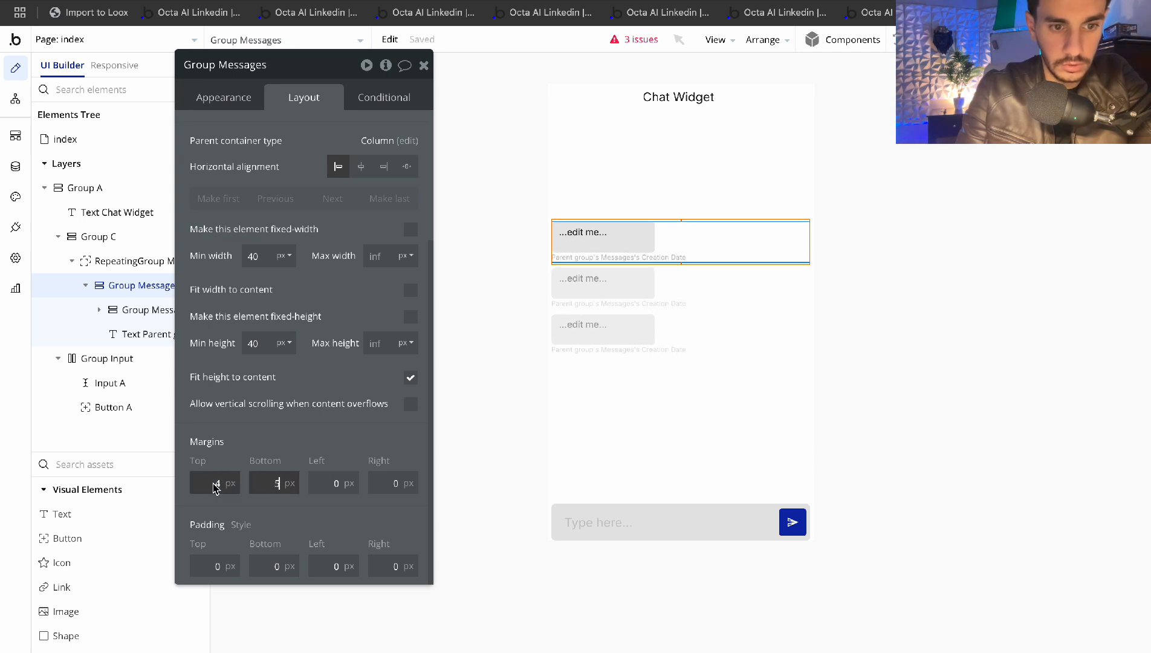
pyautogui.write('5')
pyautogui.click(355, 431)
pyautogui.click(425, 66)
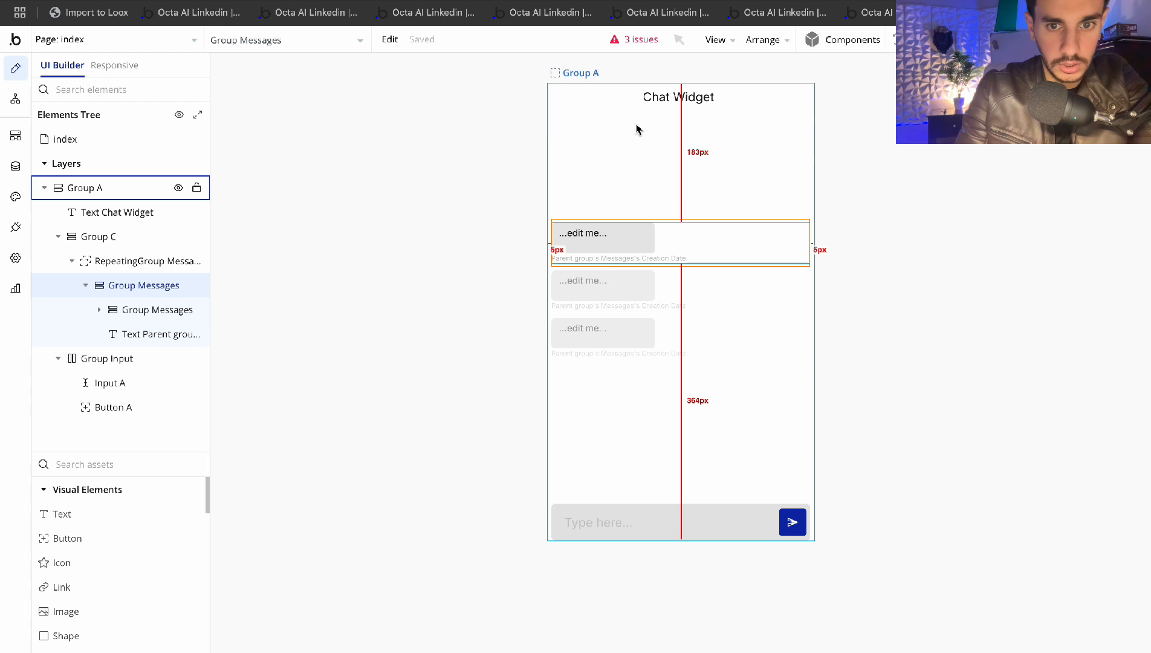
# Check Group A's properties, then bring up the bubble text's properties
pyautogui.doubleClick(632, 121)
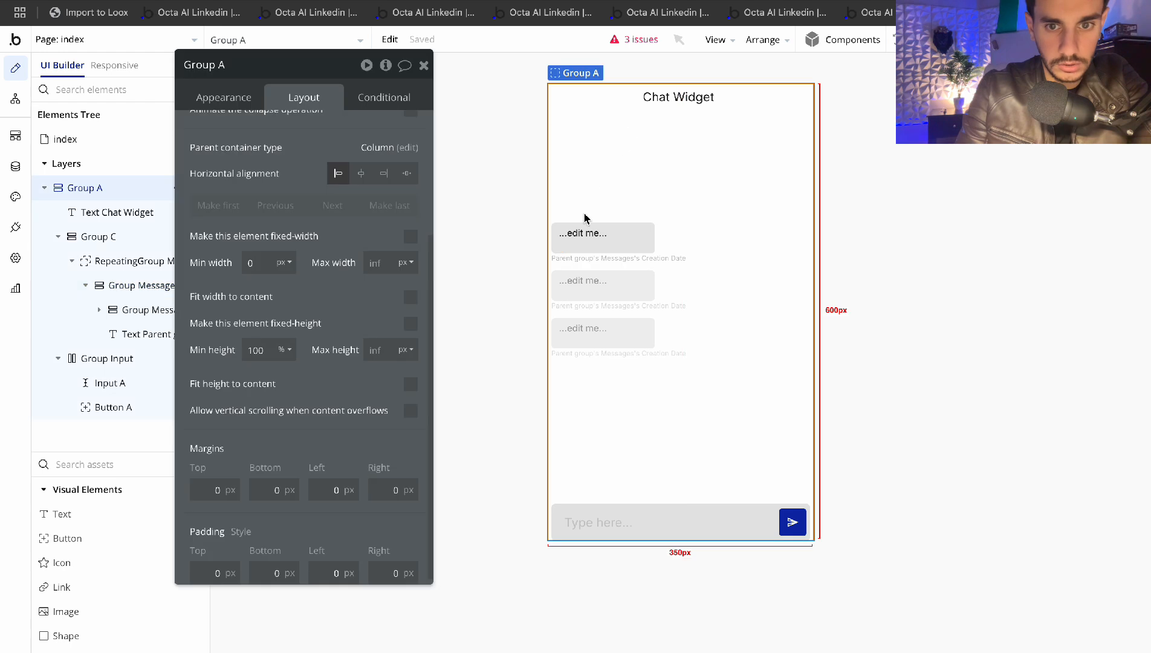
pyautogui.click(424, 65)
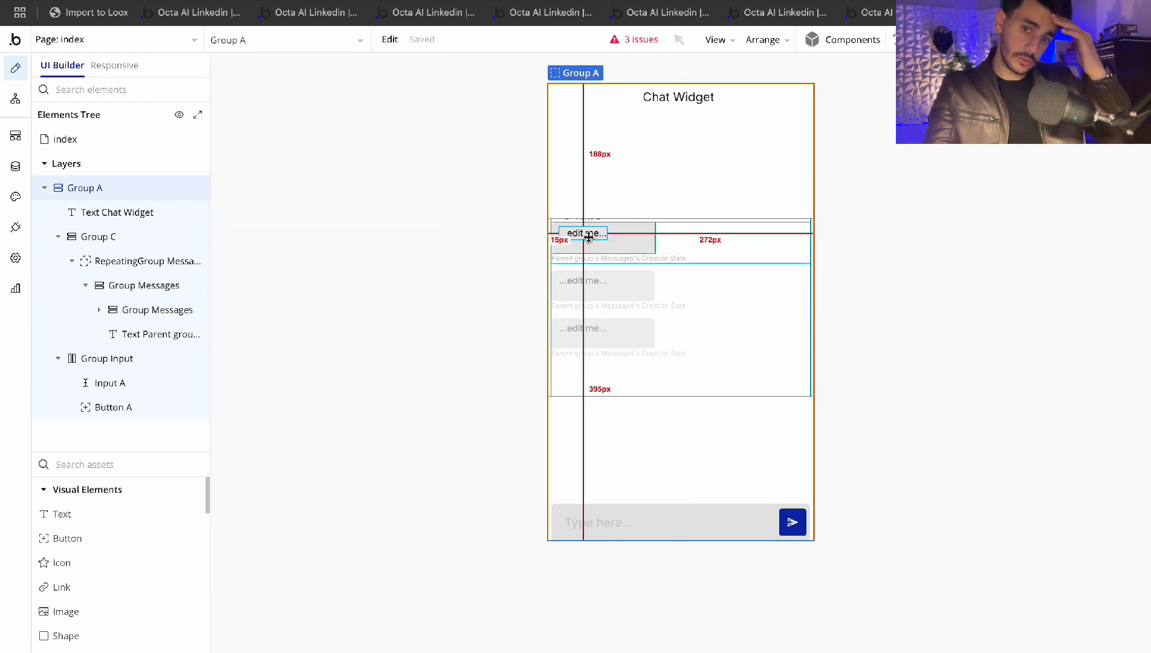
pyautogui.doubleClick(591, 242)
# Replace Text B's placeholder with Parent group's Messages's Message
pyautogui.click(223, 96)
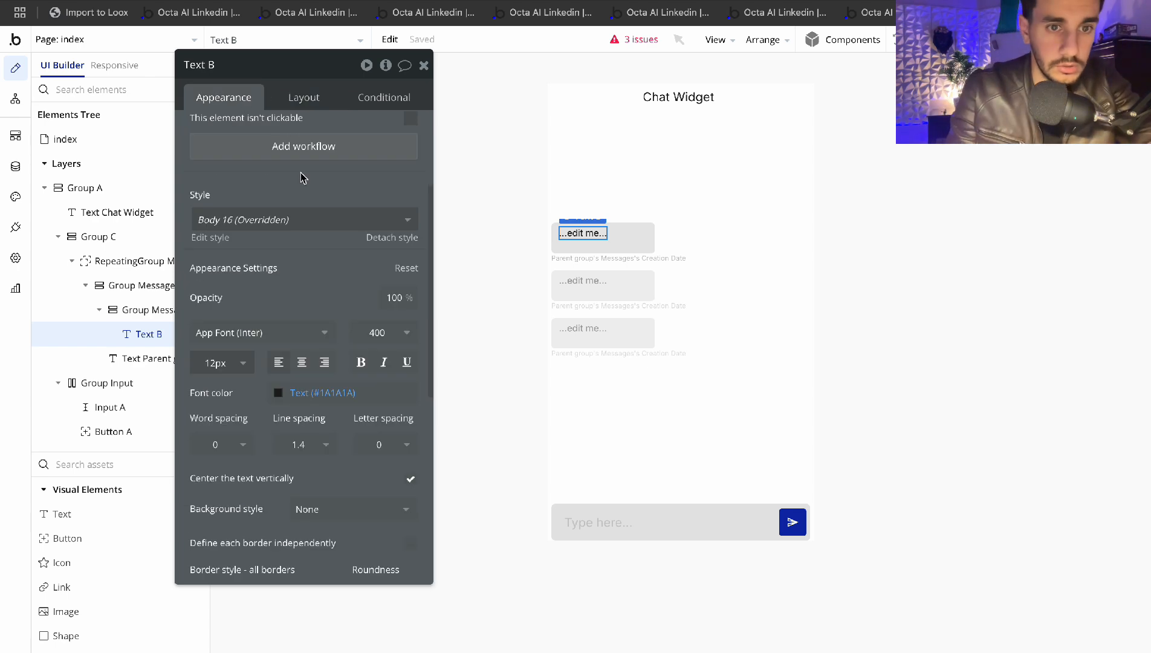
pyautogui.scroll(3, 300, 178)
pyautogui.click(269, 164)
pyautogui.hotkey('ctrl', 'a')
pyautogui.press('BackSpace')
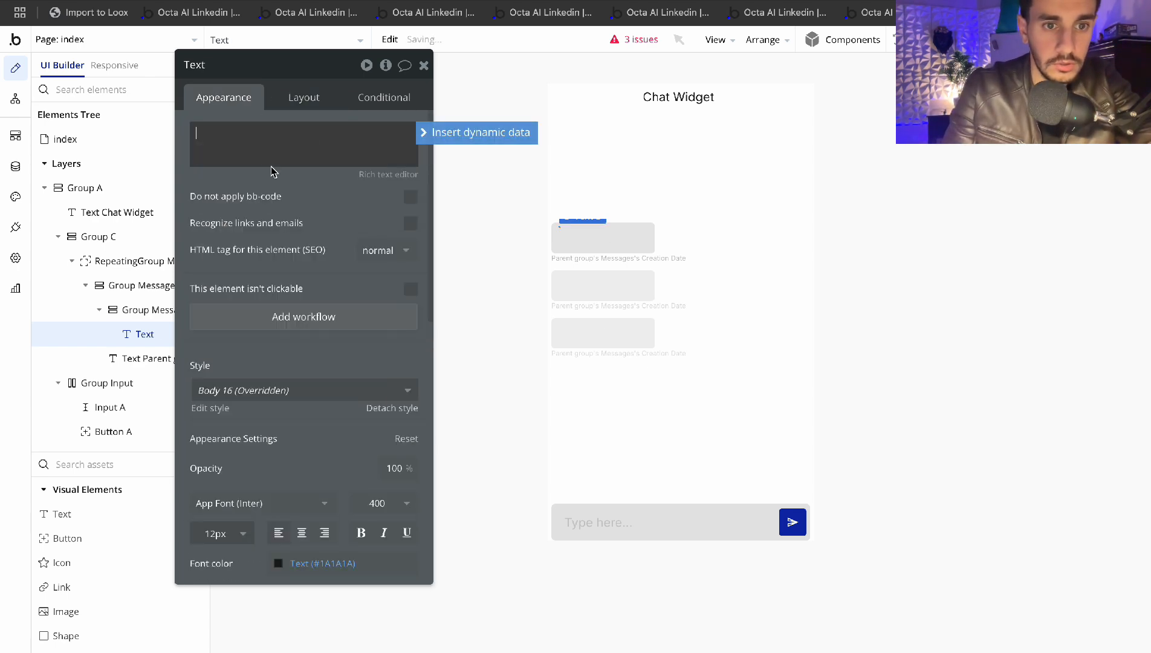
pyautogui.click(471, 132)
pyautogui.click(314, 172)
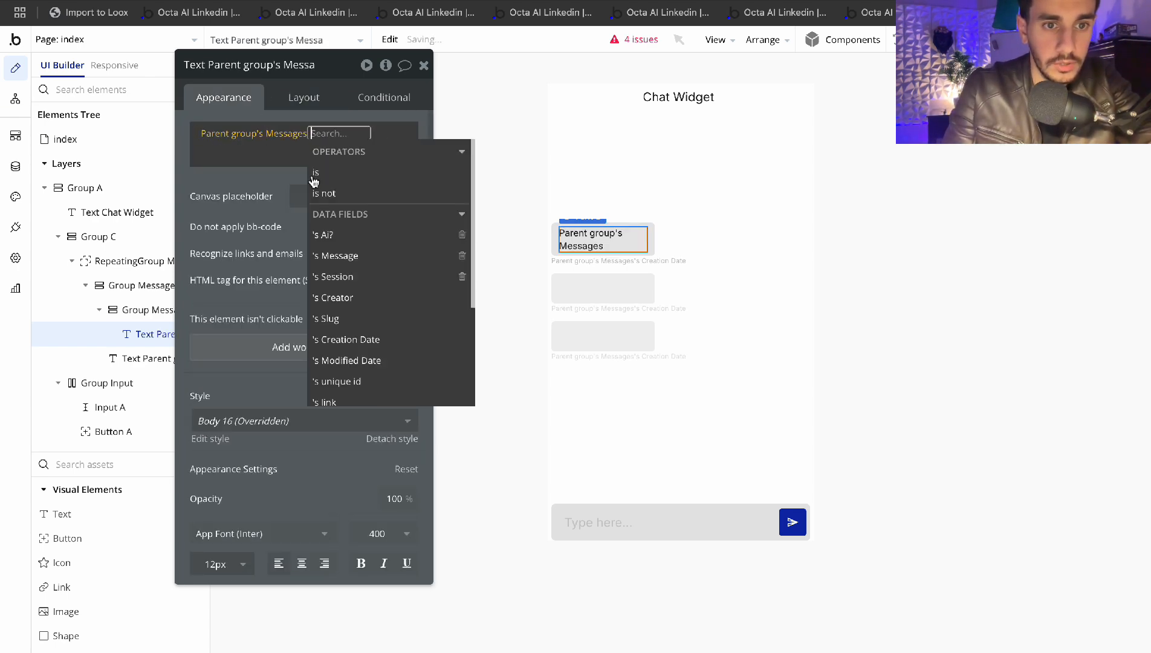
pyautogui.click(353, 262)
pyautogui.click(216, 194)
pyautogui.click(423, 64)
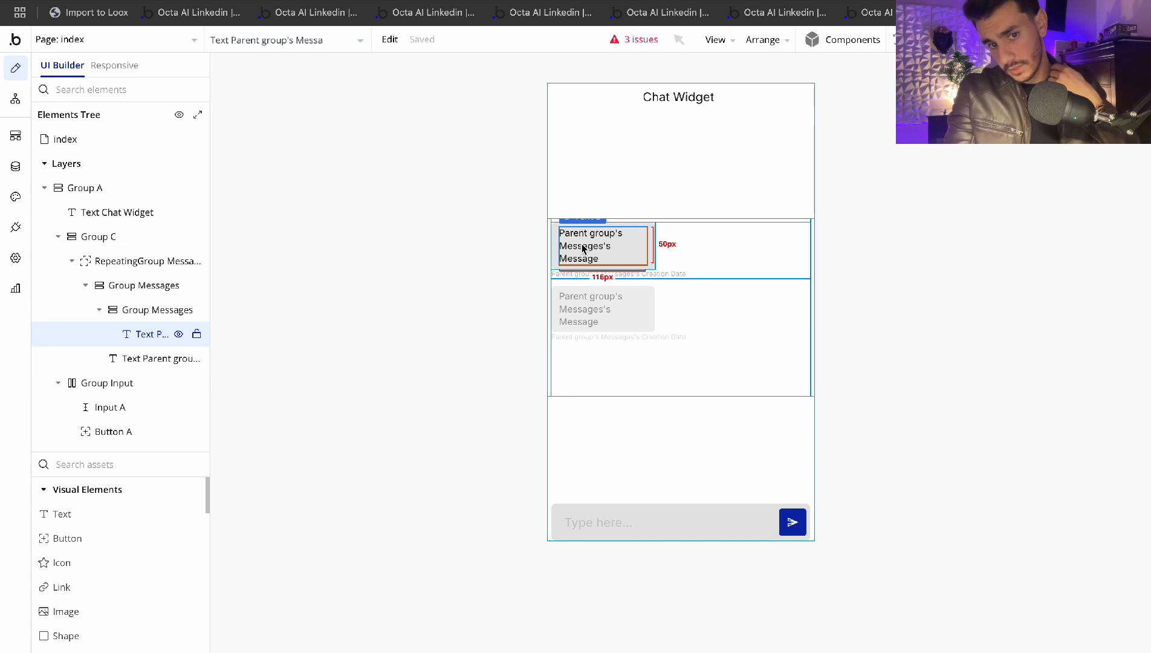
# Switch the inner Group Messages data source to Parent group's Messages and add an empty condition
pyautogui.doubleClick(654, 247)
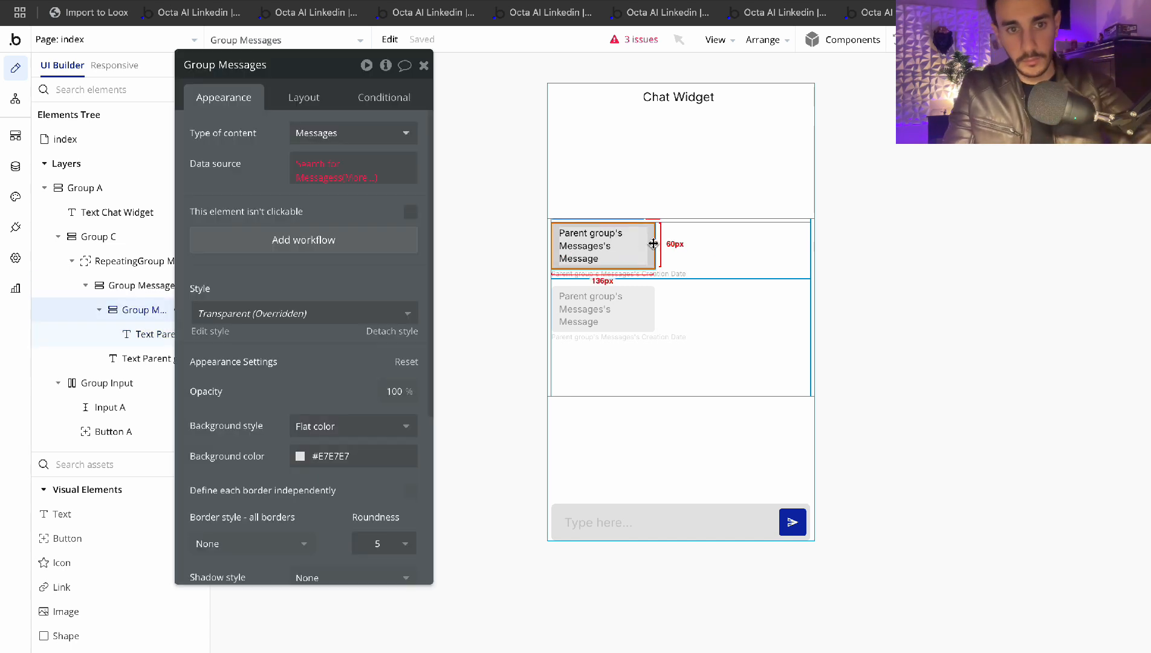
pyautogui.click(364, 178)
pyautogui.click(228, 189)
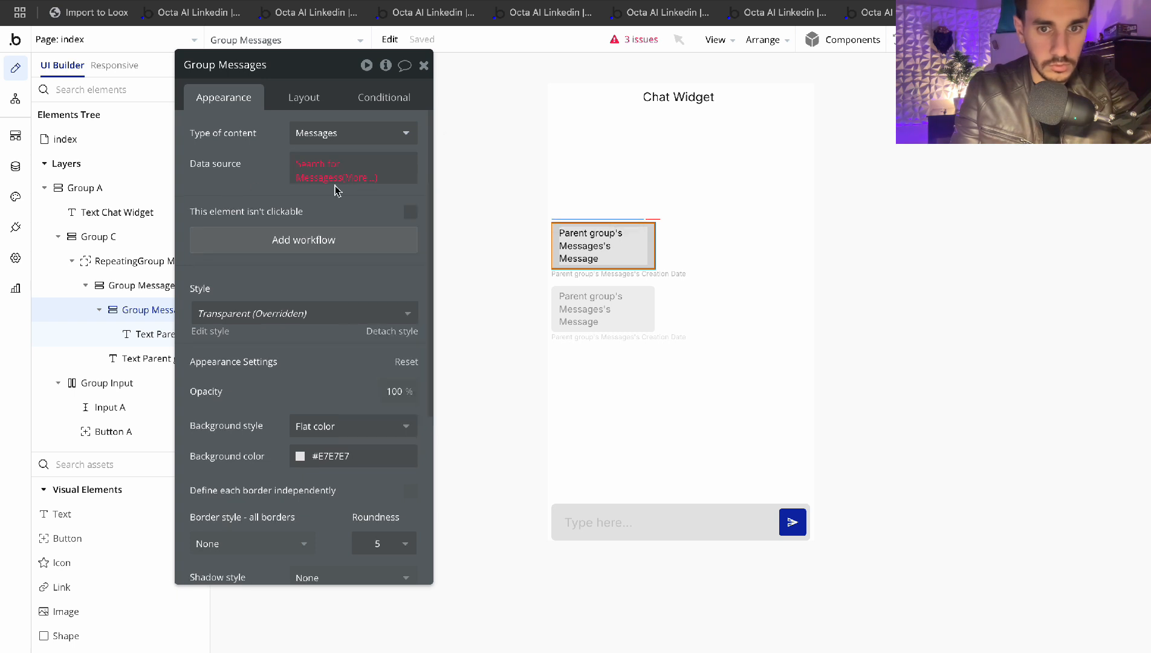
pyautogui.click(328, 171)
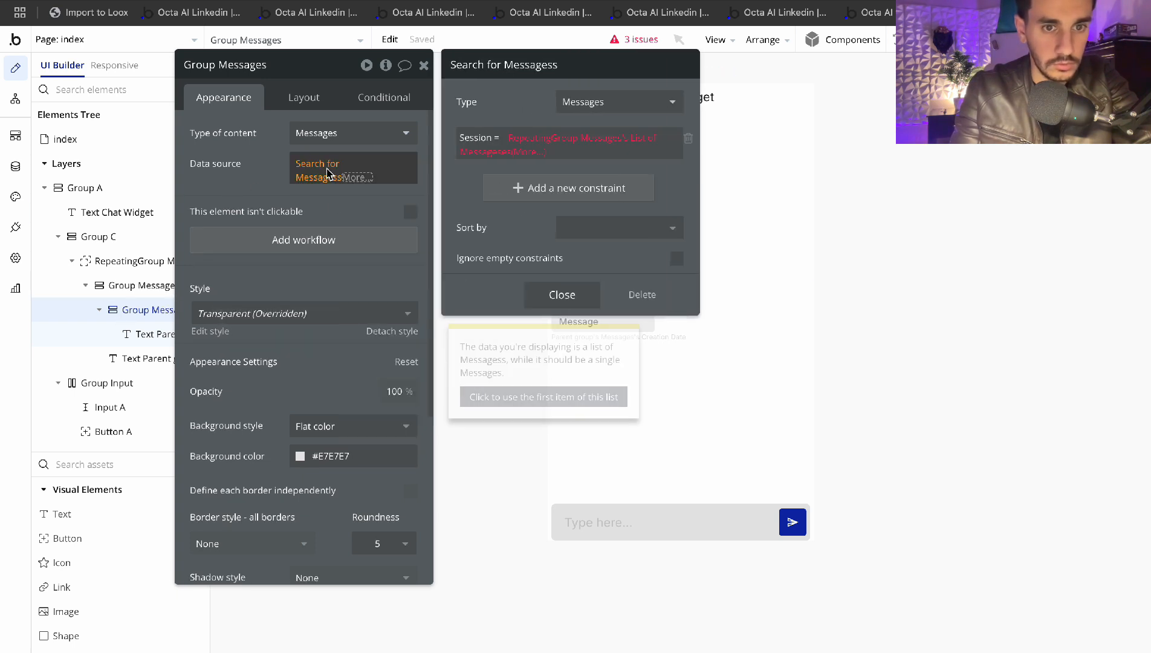
pyautogui.click(363, 179)
pyautogui.press('BackSpace')
pyautogui.click(312, 163)
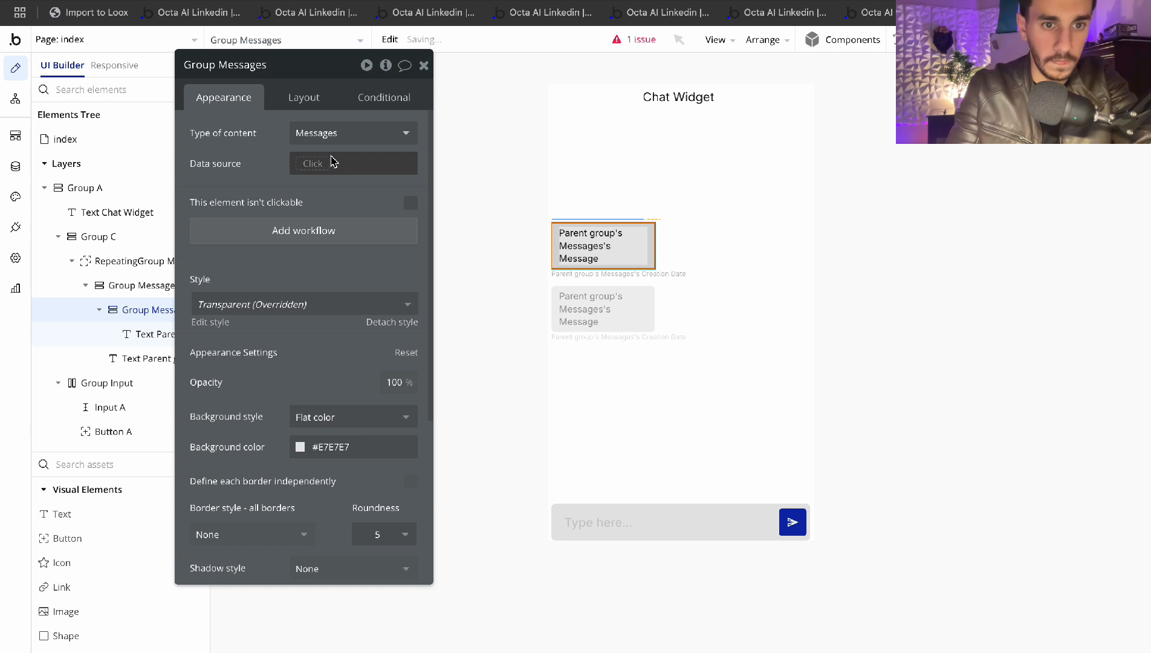
pyautogui.click(330, 192)
pyautogui.click(270, 172)
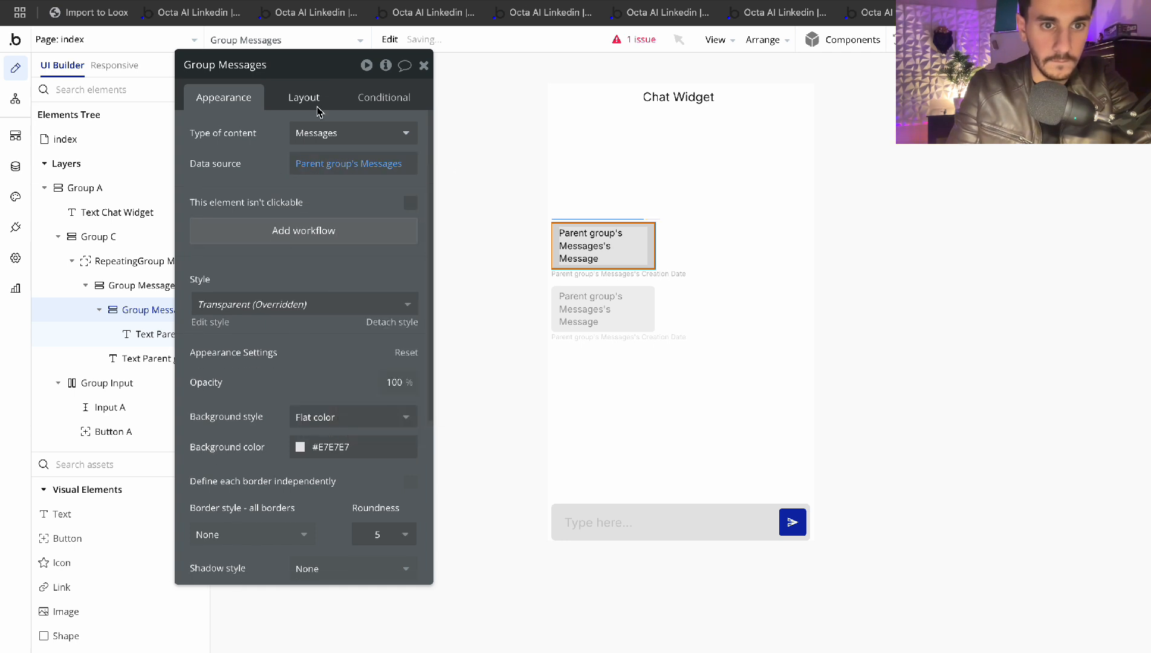
pyautogui.click(364, 93)
pyautogui.click(321, 142)
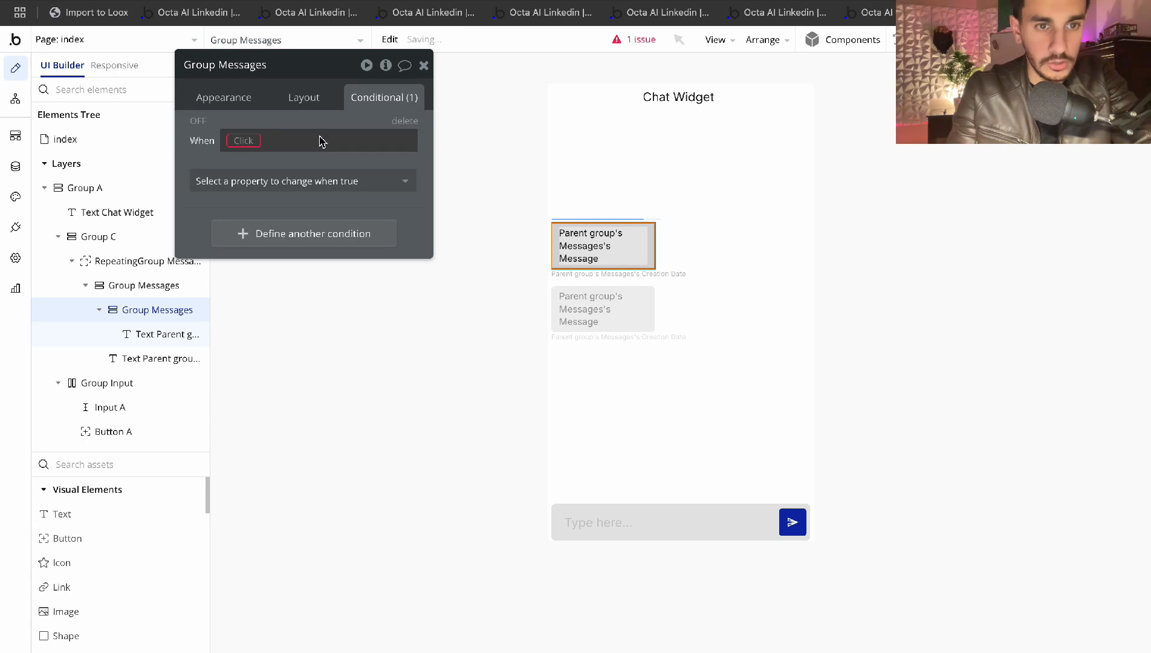
# Add a condition 'Parent group's Messages's Ai? is no' that right-aligns the bubble
pyautogui.click(243, 141)
pyautogui.click(309, 199)
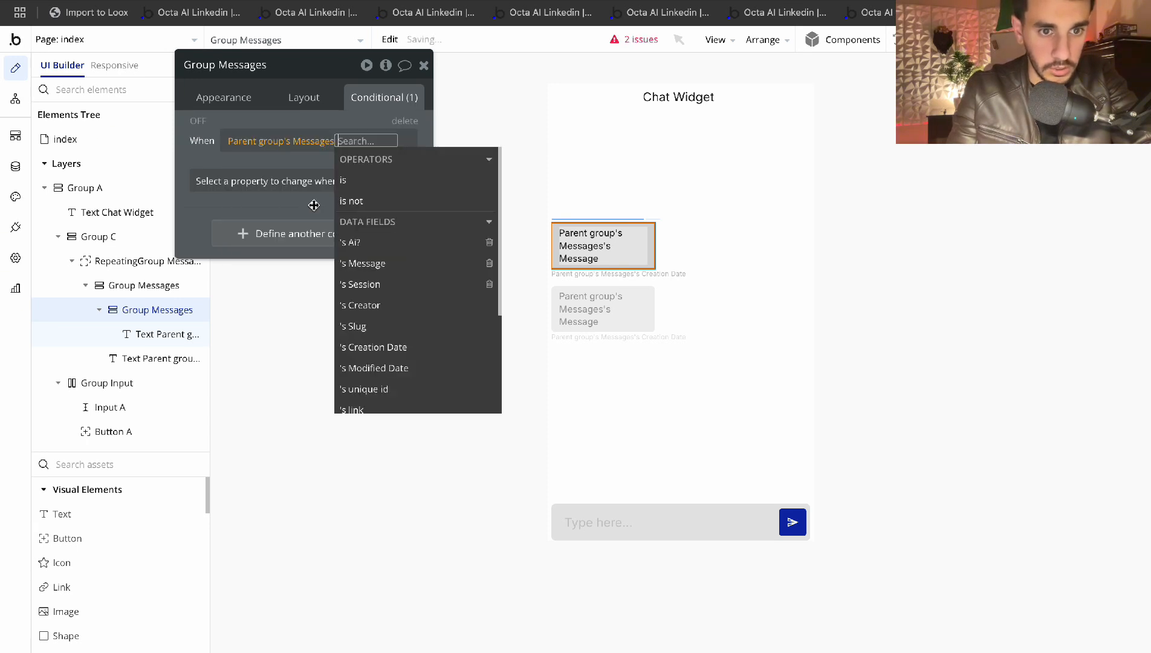
pyautogui.click(369, 243)
pyautogui.click(260, 214)
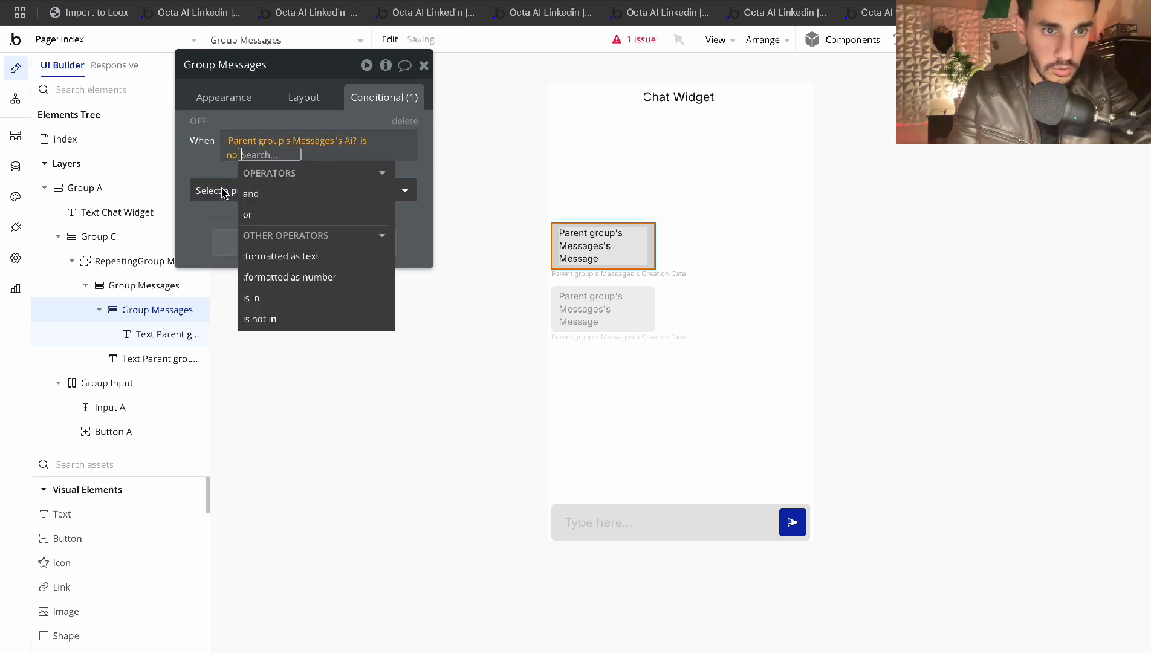
pyautogui.click(225, 192)
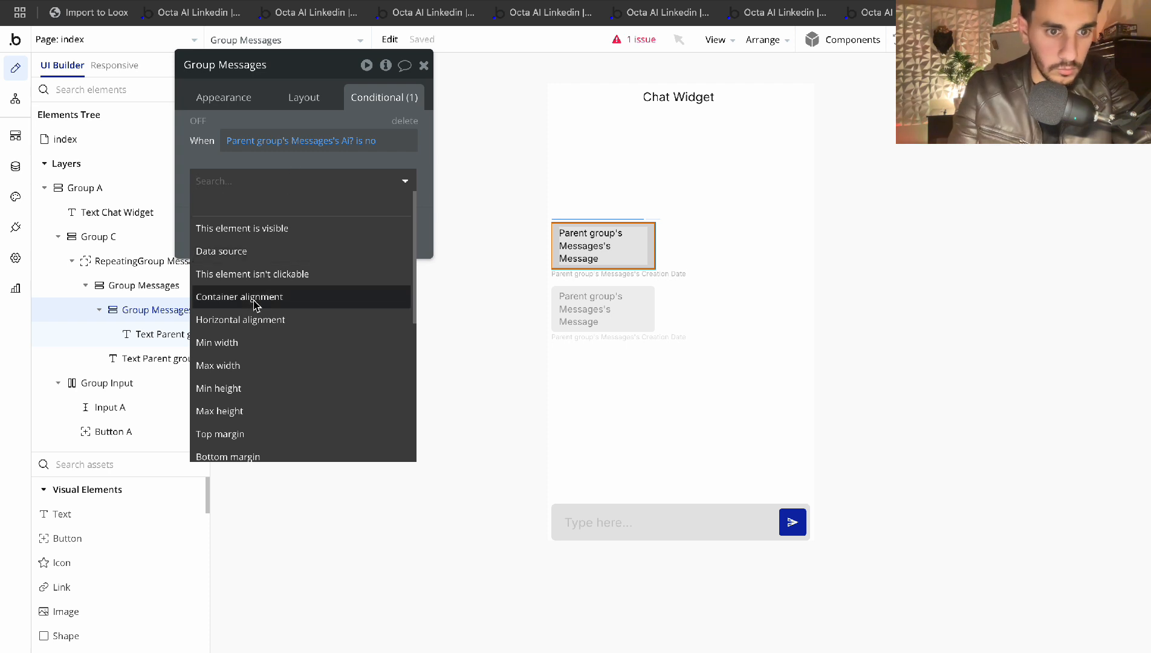
pyautogui.click(249, 319)
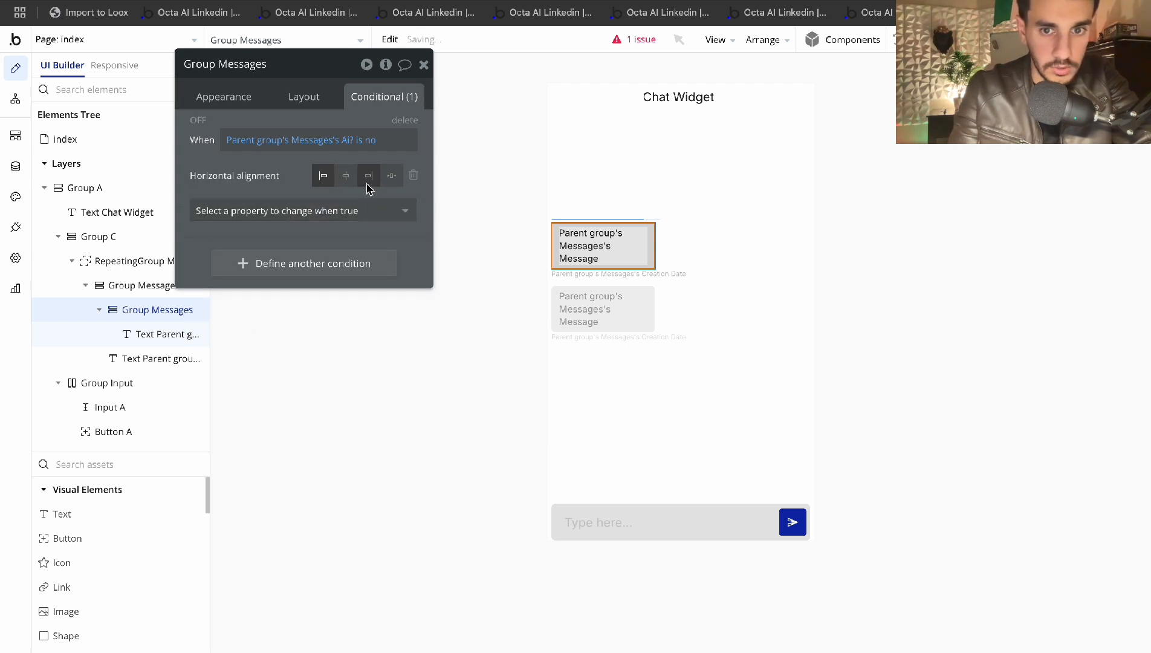
pyautogui.click(198, 121)
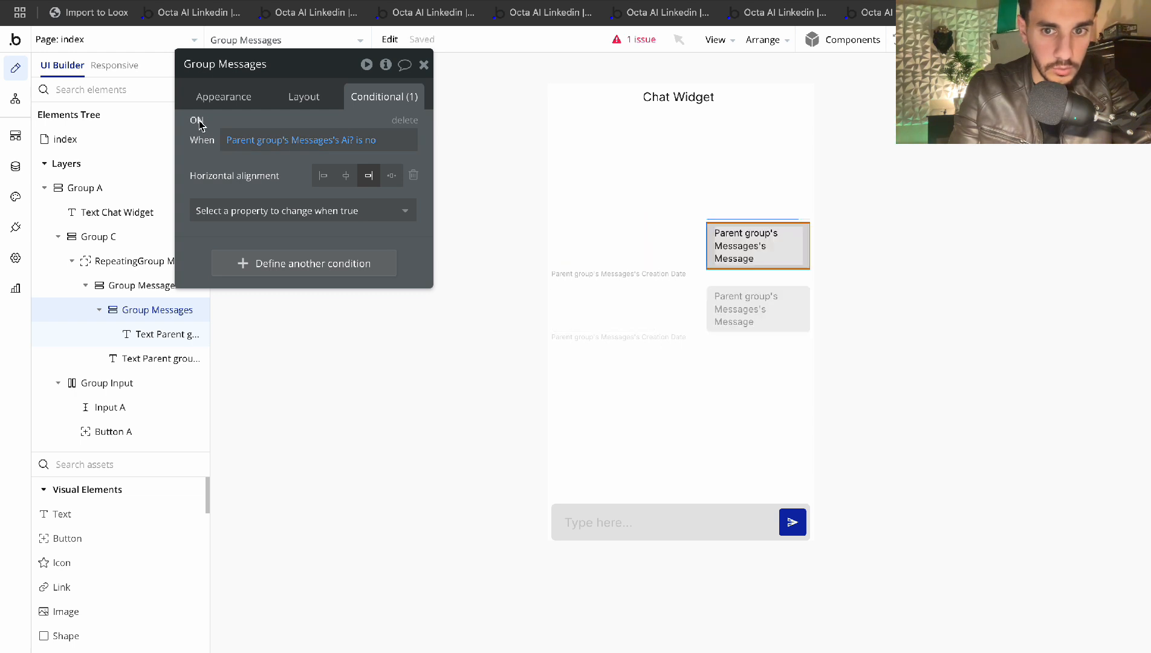
pyautogui.click(197, 120)
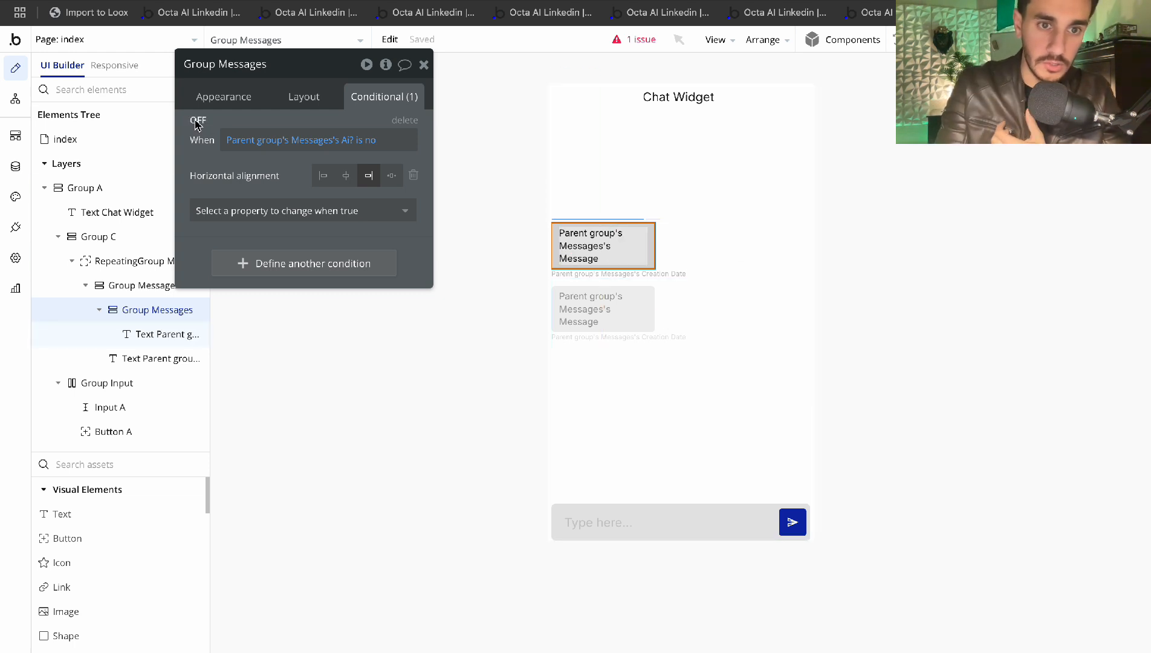
pyautogui.click(196, 121)
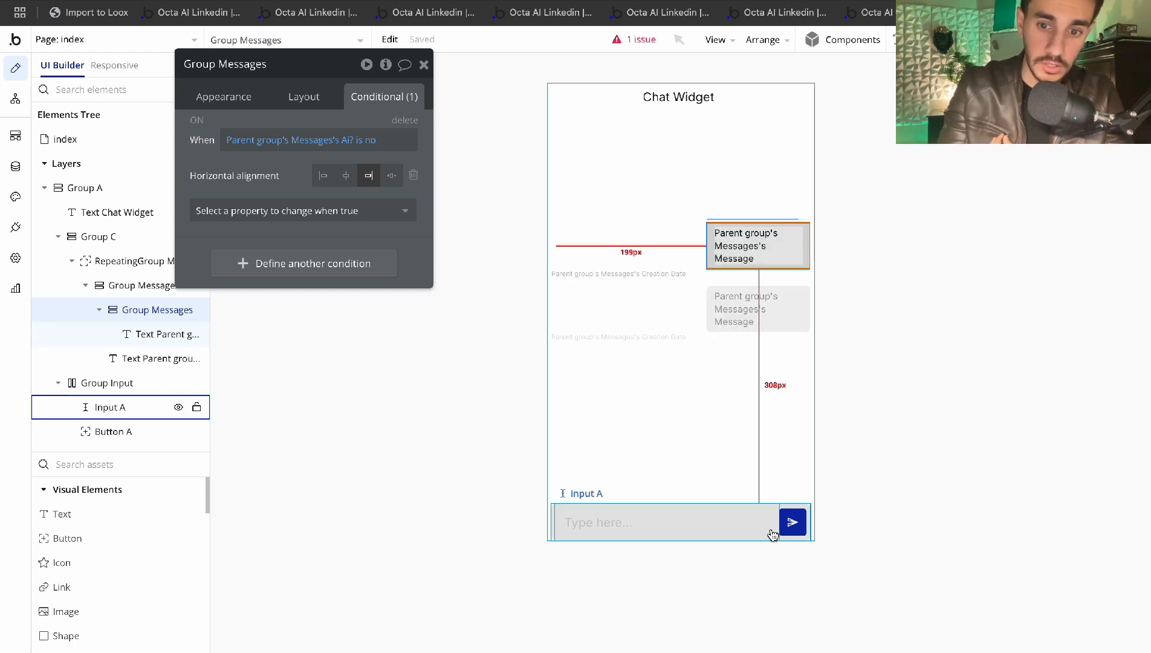
# Add background color #57ABFF, adjusted from Primary 50, to the Ai? is no condition
pyautogui.click(296, 210)
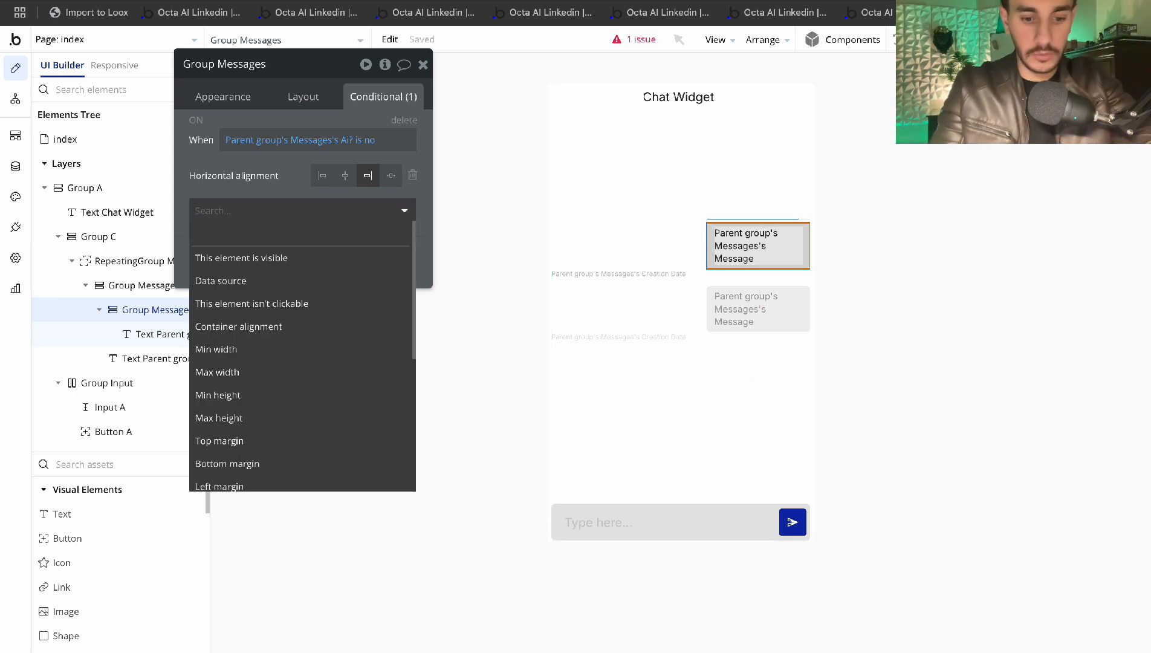
pyautogui.write('back')
pyautogui.click(279, 278)
pyautogui.click(339, 175)
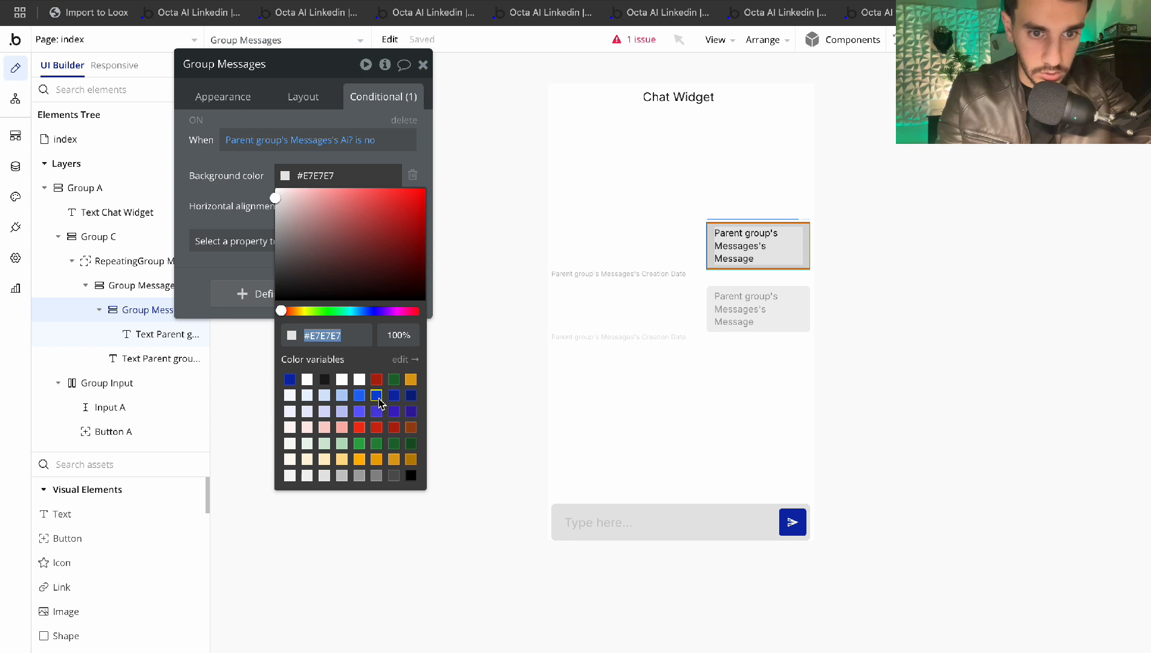
pyautogui.click(377, 399)
pyautogui.click(360, 399)
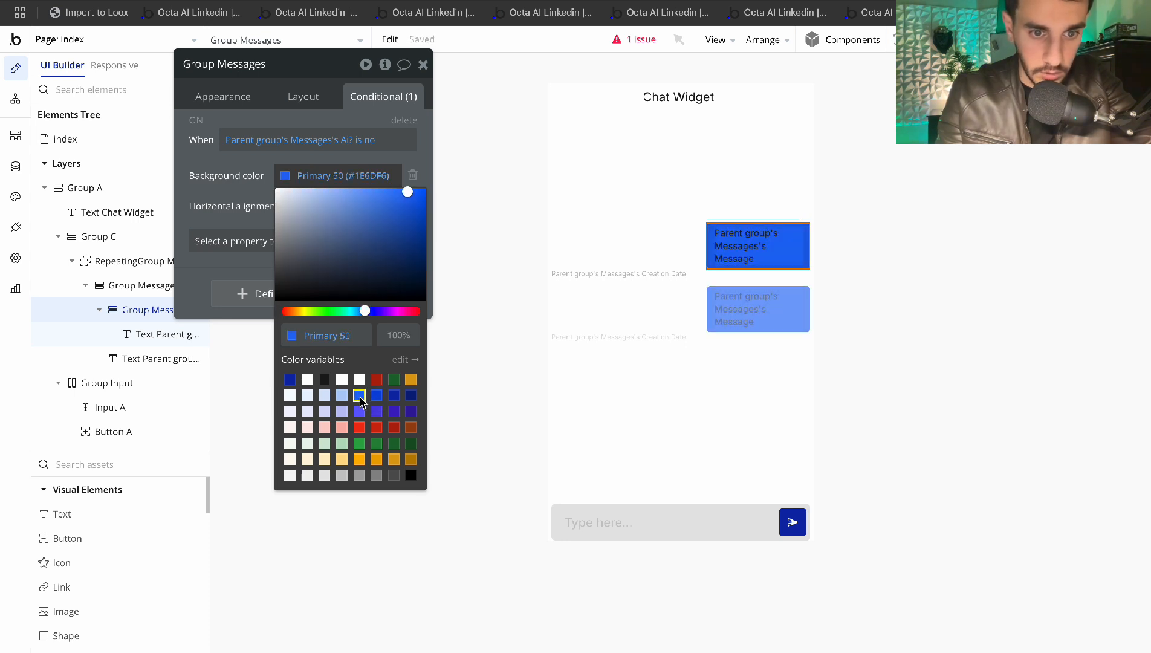
pyautogui.moveTo(371, 212); pyautogui.dragTo(377, 174)
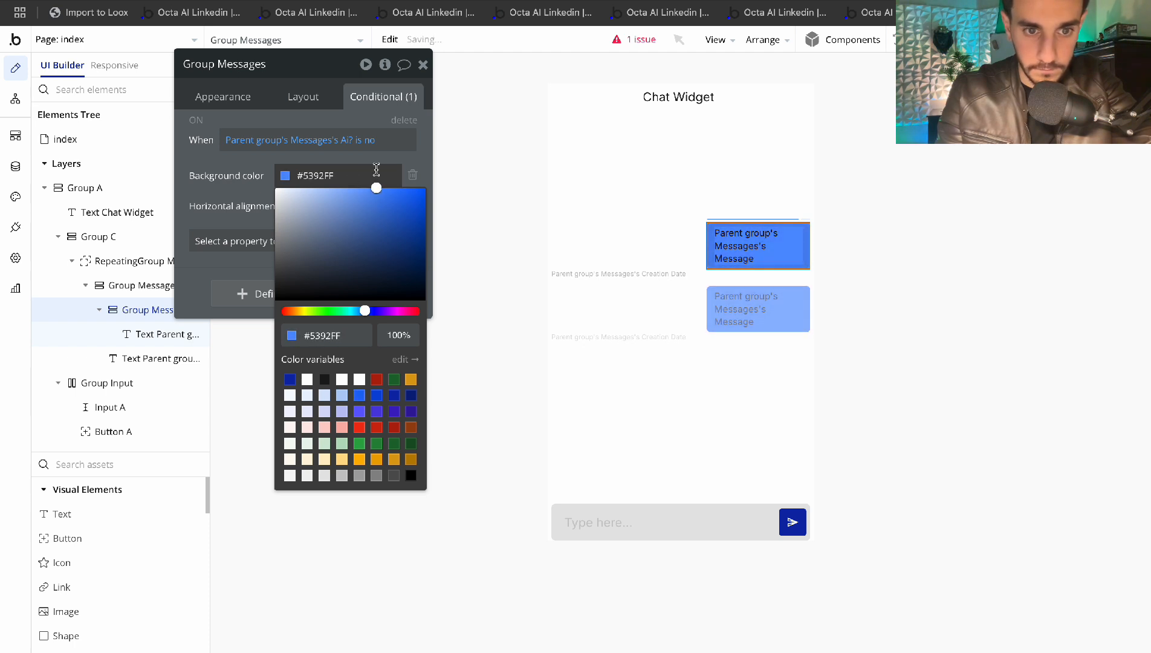
pyautogui.moveTo(367, 313); pyautogui.dragTo(364, 314)
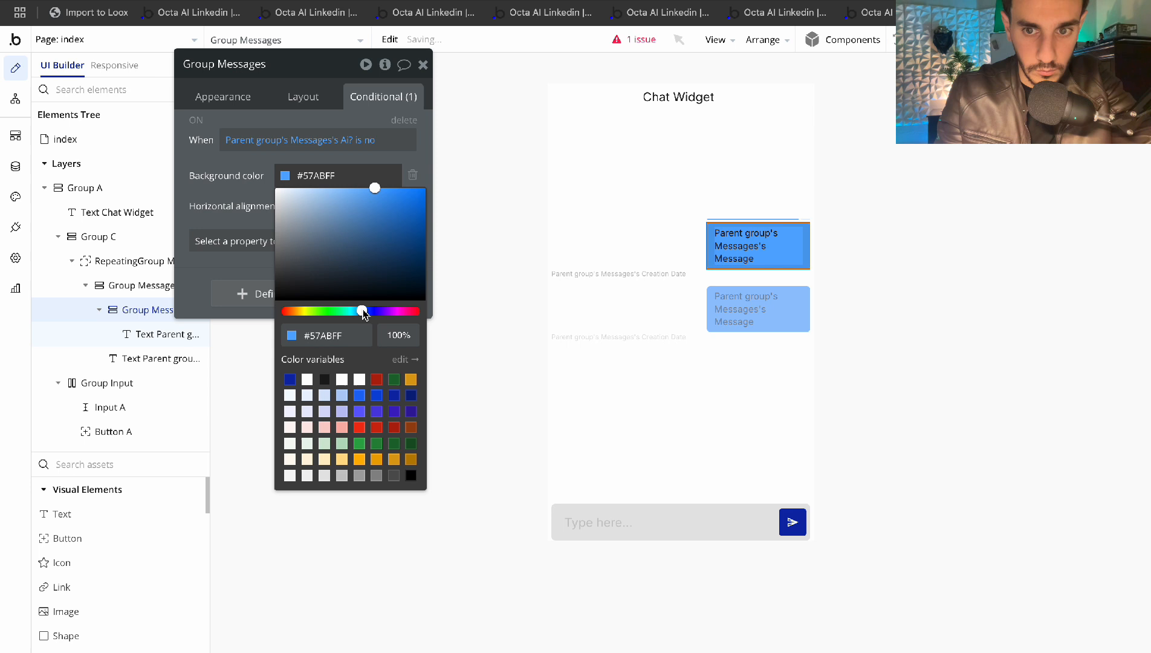
pyautogui.click(236, 156)
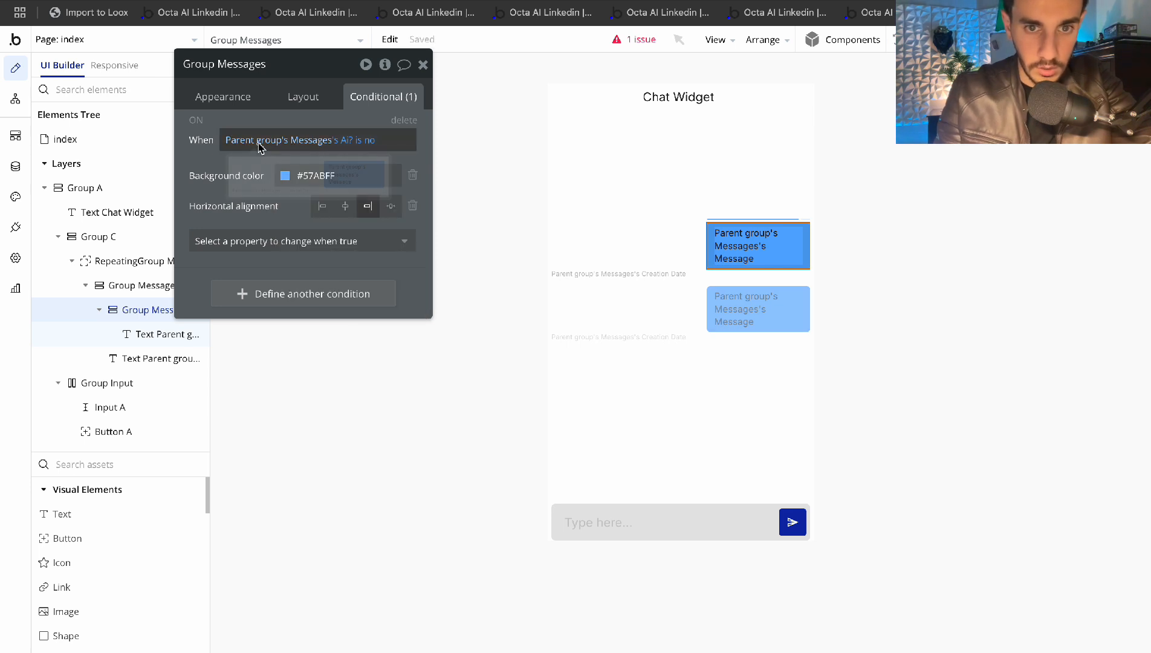
# Copy the Ai? is no expression for reuse on the message text's conditions
pyautogui.rightClick(302, 140)
pyautogui.click(362, 101)
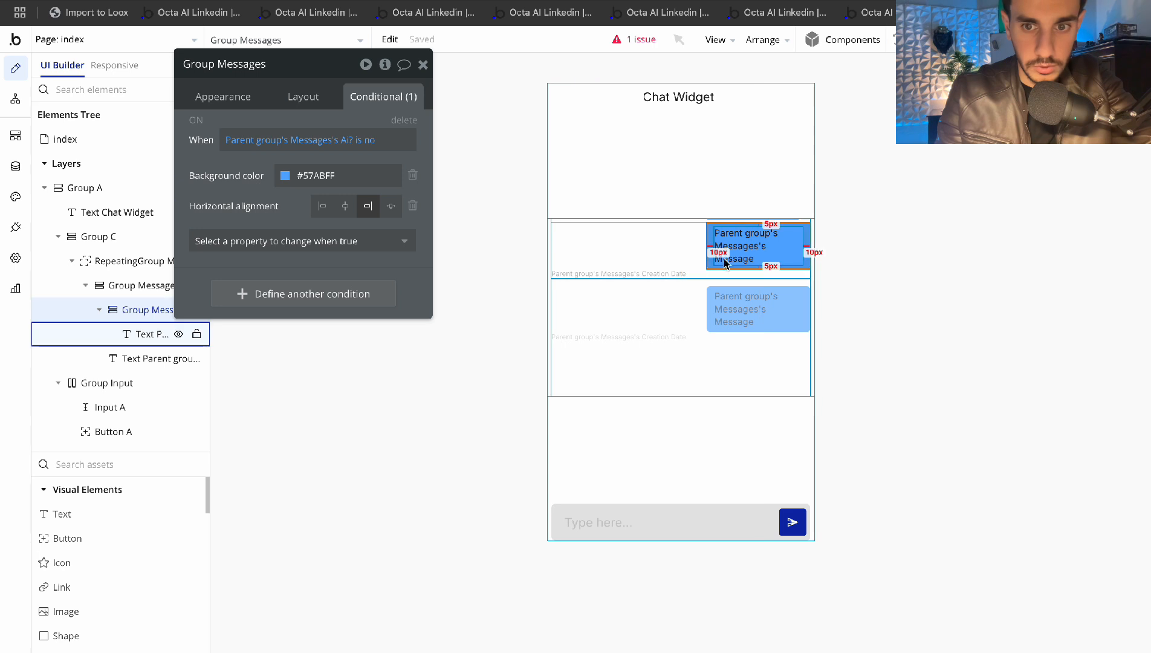
pyautogui.click(168, 333)
# Add an 'Ai? is no' condition that turns the message text white (#FFFFFF)
pyautogui.click(302, 201)
pyautogui.rightClick(289, 205)
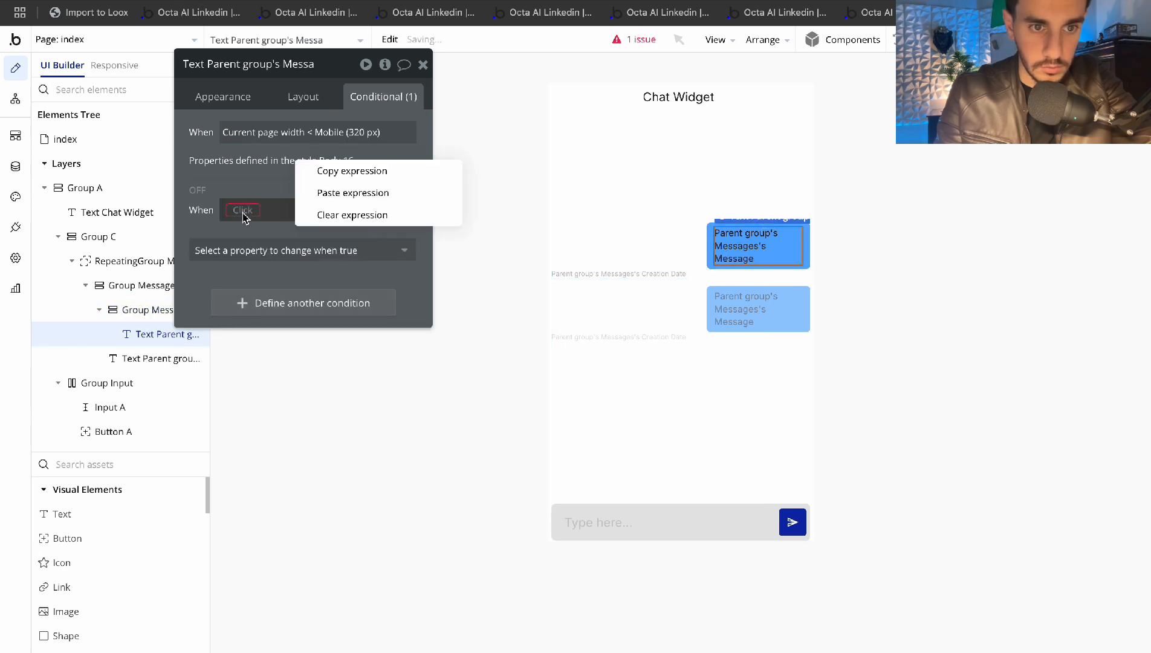
pyautogui.click(347, 193)
pyautogui.click(299, 249)
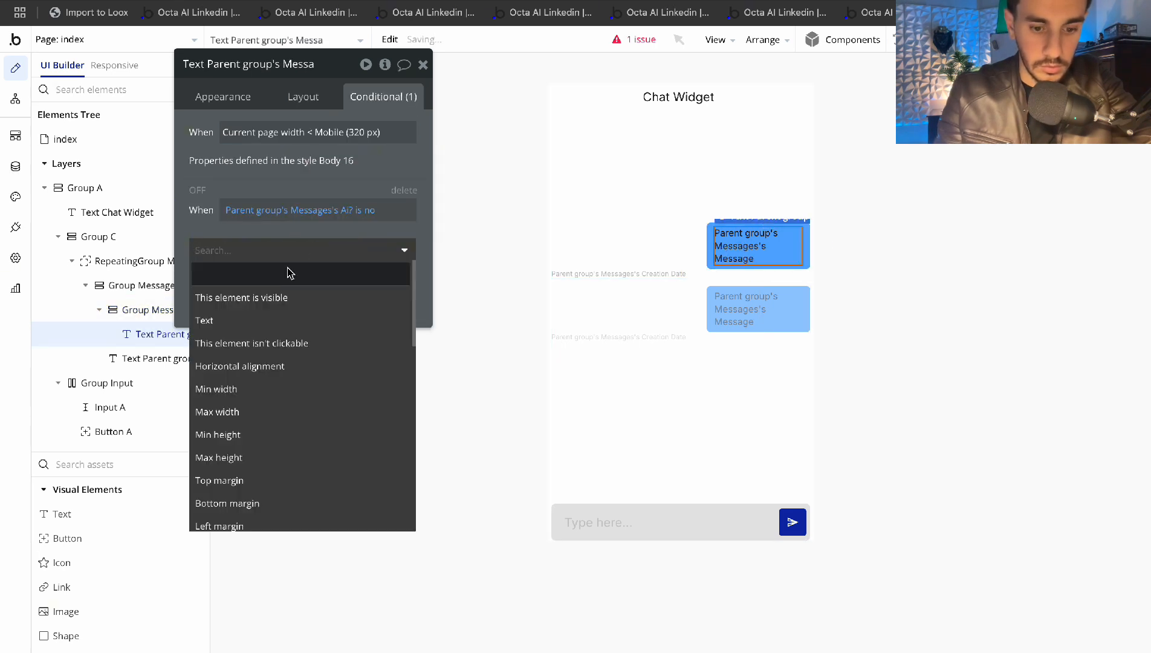
pyautogui.write('colo')
pyautogui.click(271, 303)
pyautogui.click(312, 249)
pyautogui.moveTo(294, 314); pyautogui.dragTo(218, 208)
pyautogui.click(198, 190)
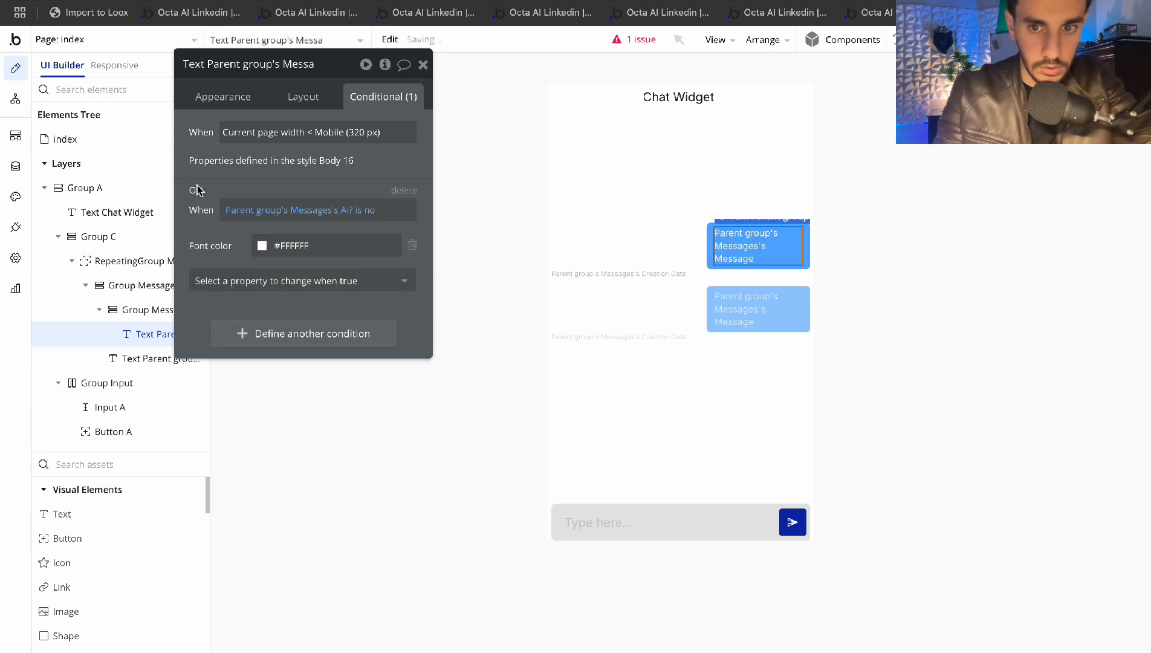
pyautogui.click(198, 191)
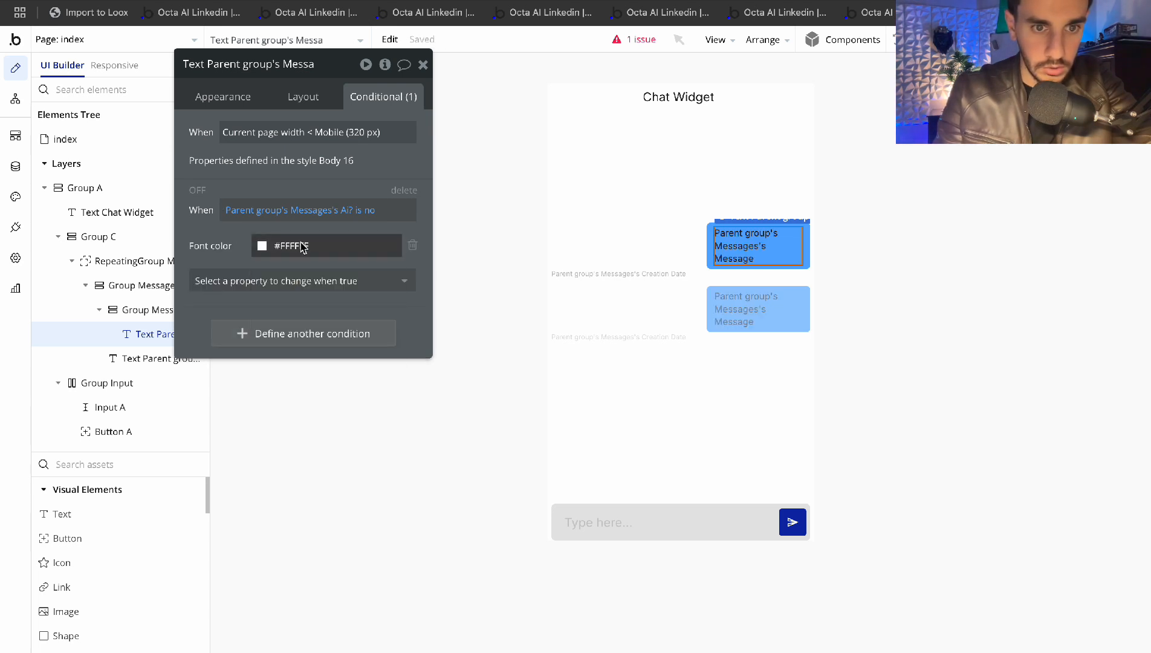
# Add an 'Ai? is no' condition right-aligning the creation-date text below the bubble
pyautogui.click(662, 274)
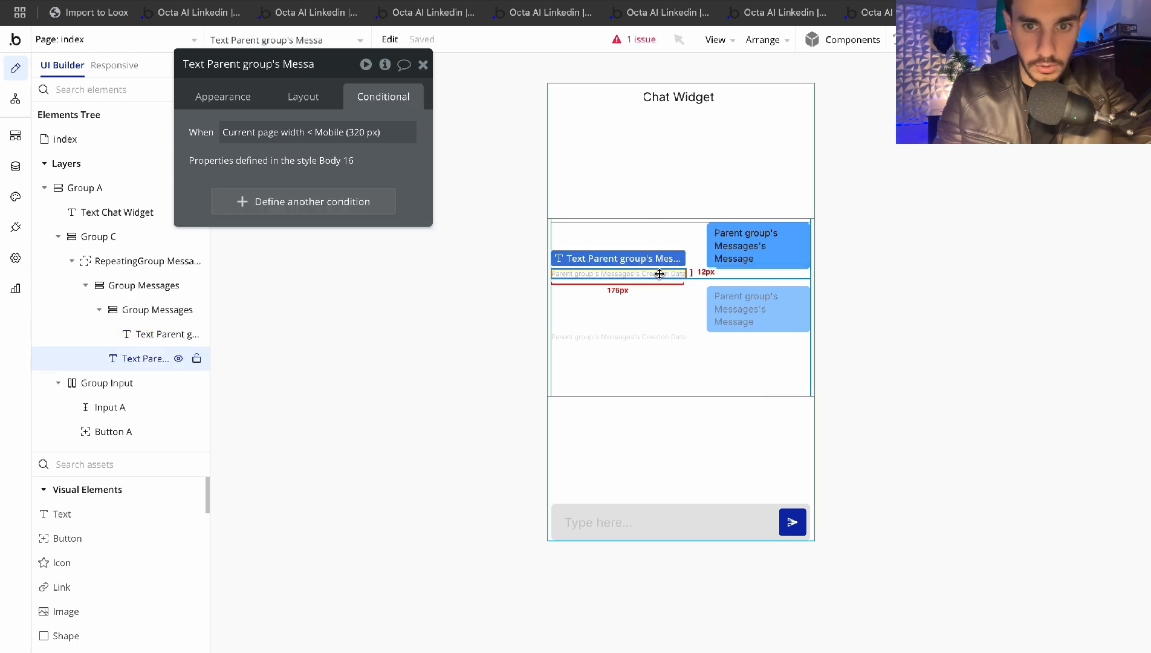
pyautogui.click(270, 201)
pyautogui.rightClick(251, 209)
pyautogui.click(357, 185)
pyautogui.click(337, 248)
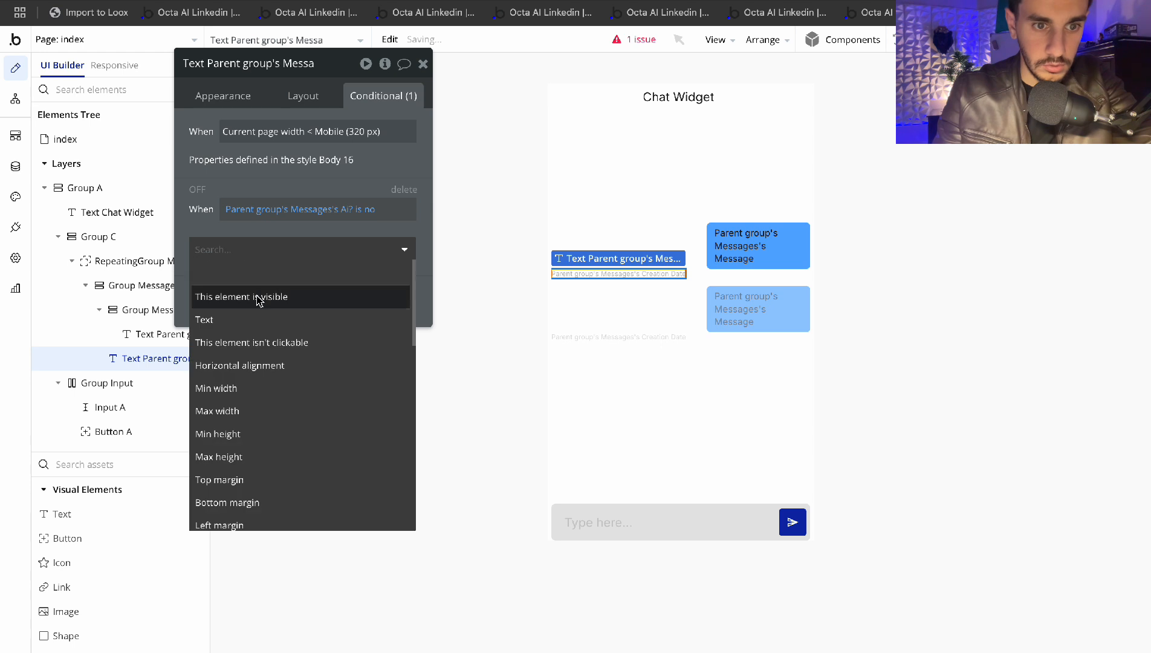
pyautogui.click(281, 365)
pyautogui.click(367, 244)
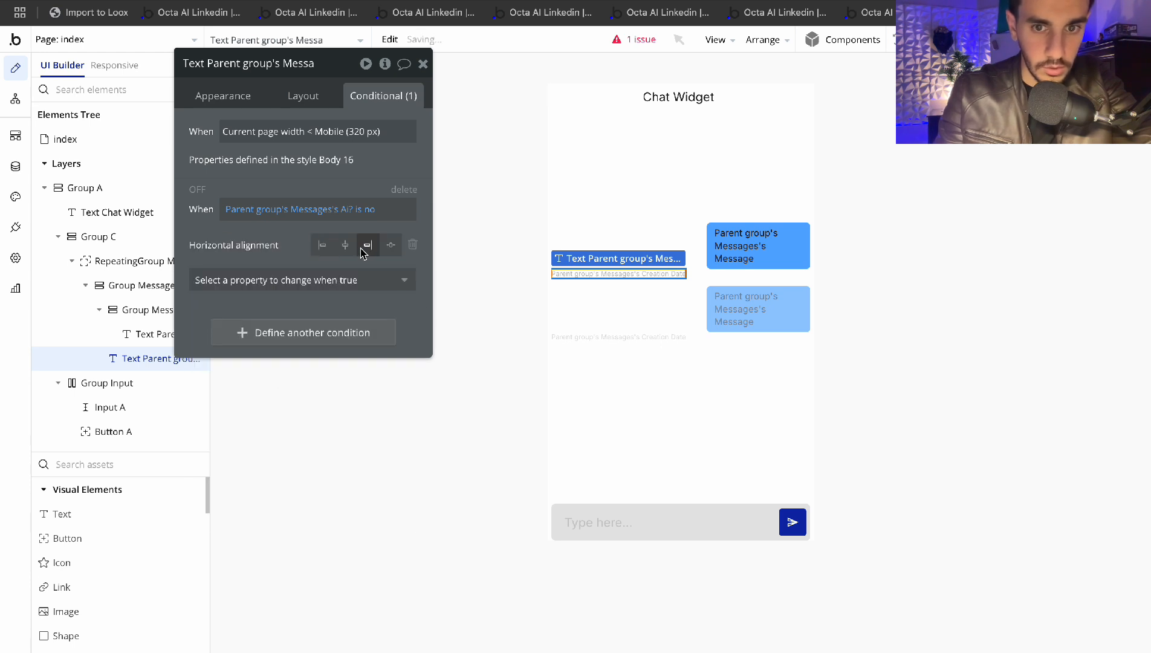
pyautogui.click(198, 188)
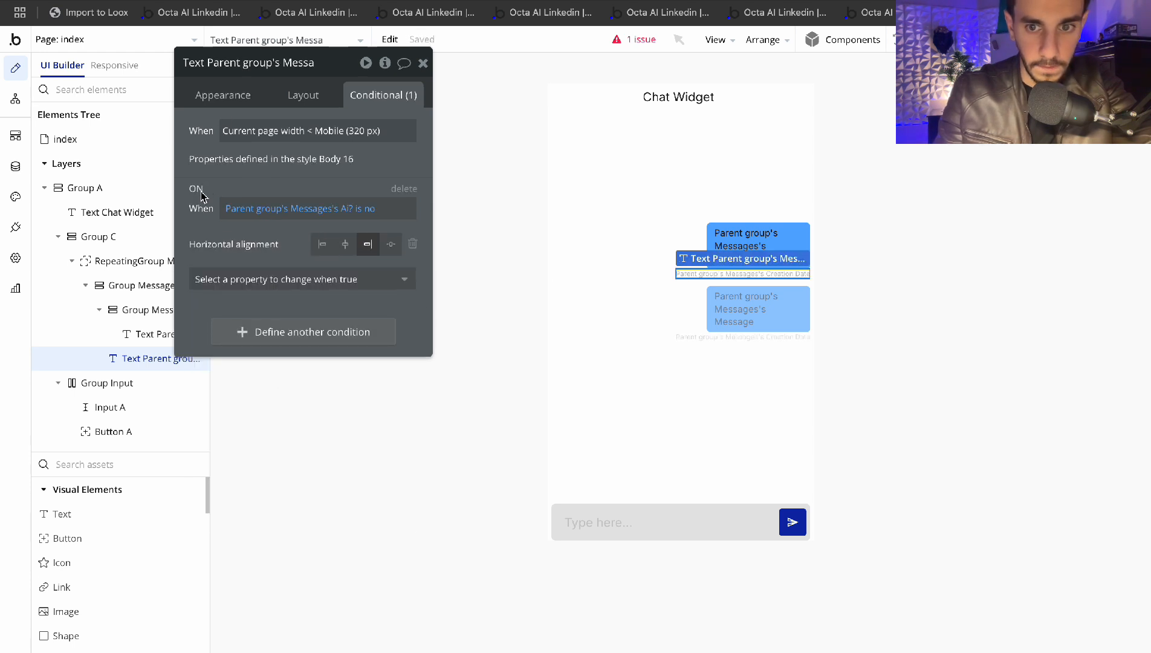
# Check Group A's properties, then switch to the page's workflows
pyautogui.click(423, 63)
pyautogui.doubleClick(749, 158)
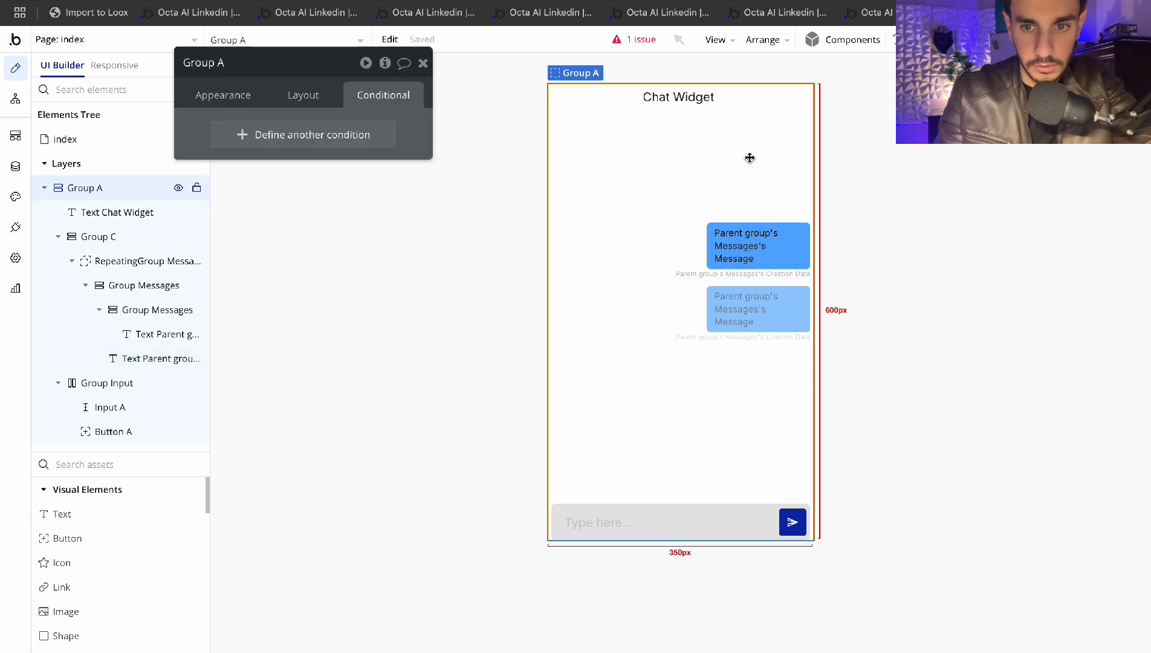
pyautogui.click(423, 64)
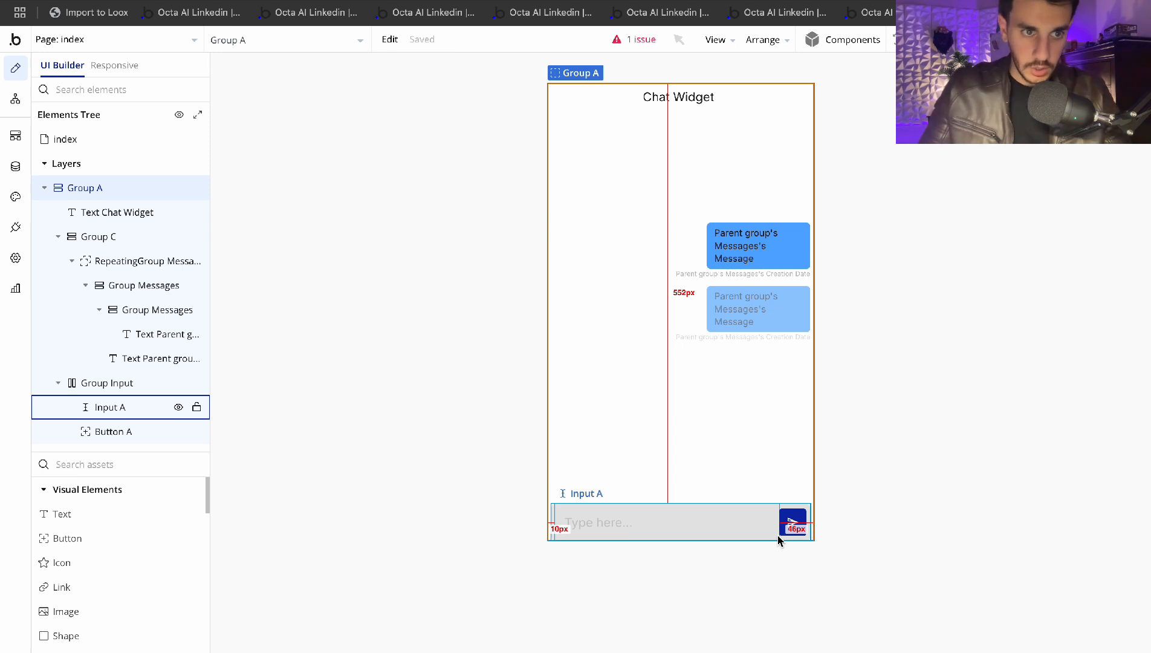
pyautogui.click(20, 107)
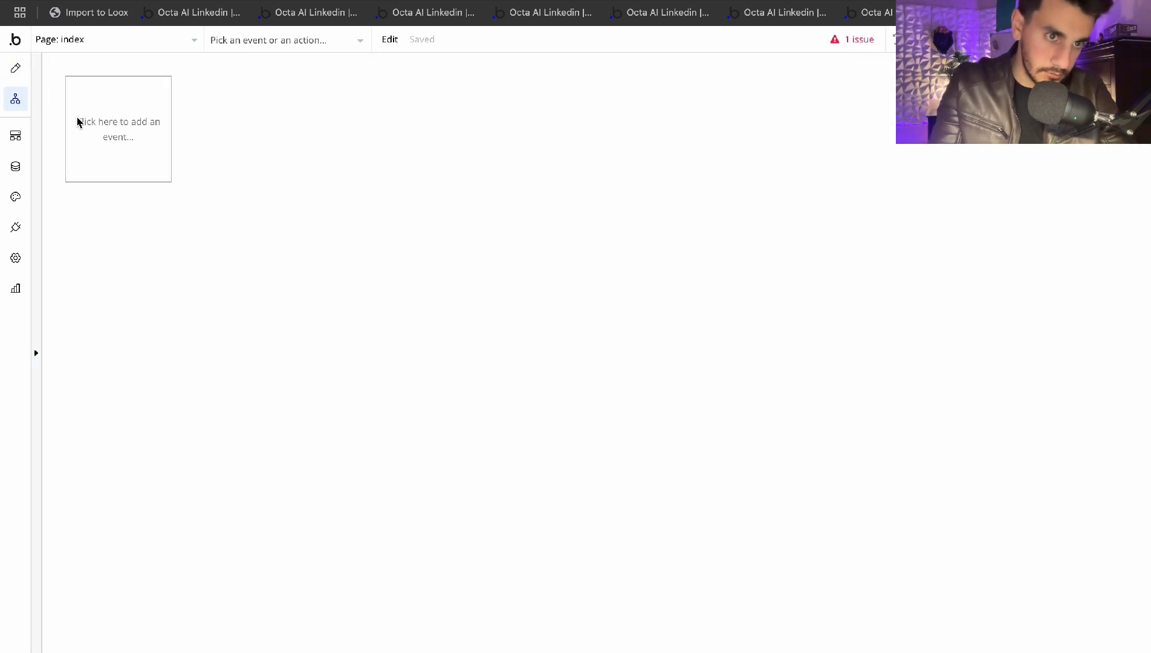
# Create a new Page is loaded workflow event on the index page
pyautogui.click(17, 70)
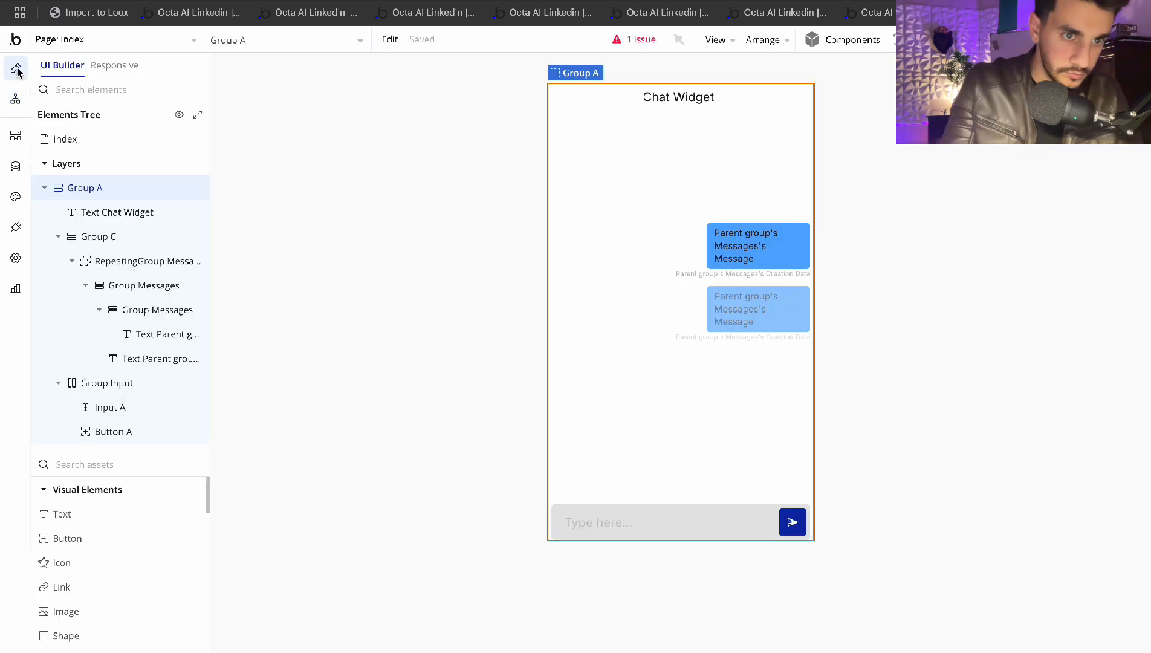
pyautogui.click(16, 102)
pyautogui.click(114, 130)
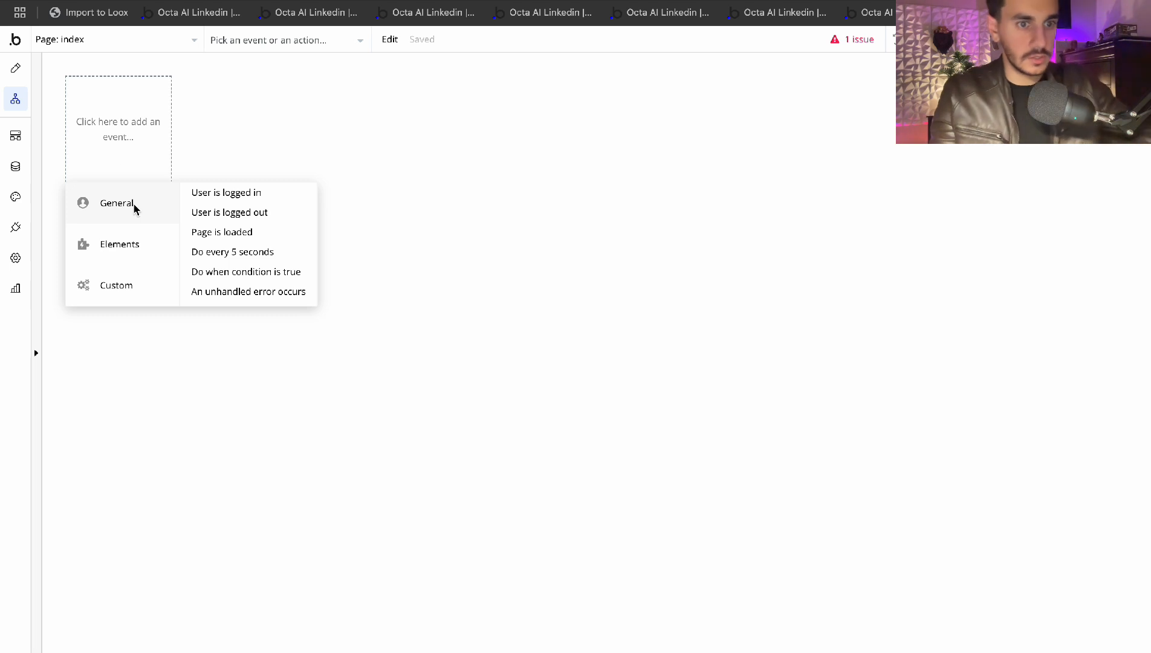
pyautogui.click(240, 234)
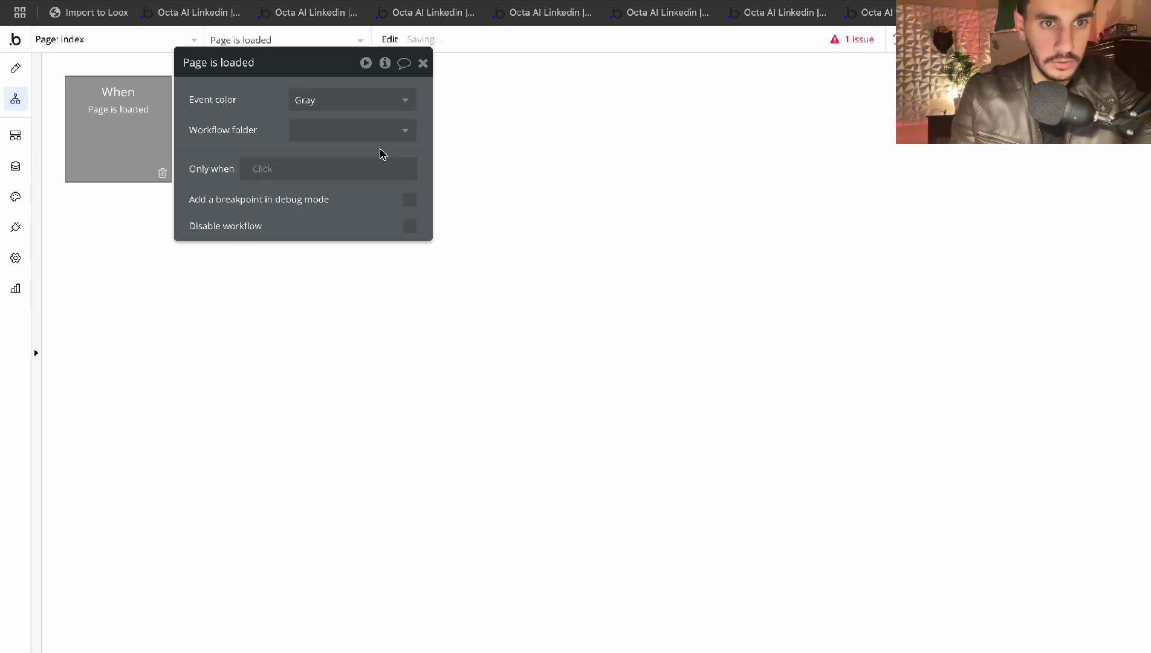
pyautogui.click(423, 63)
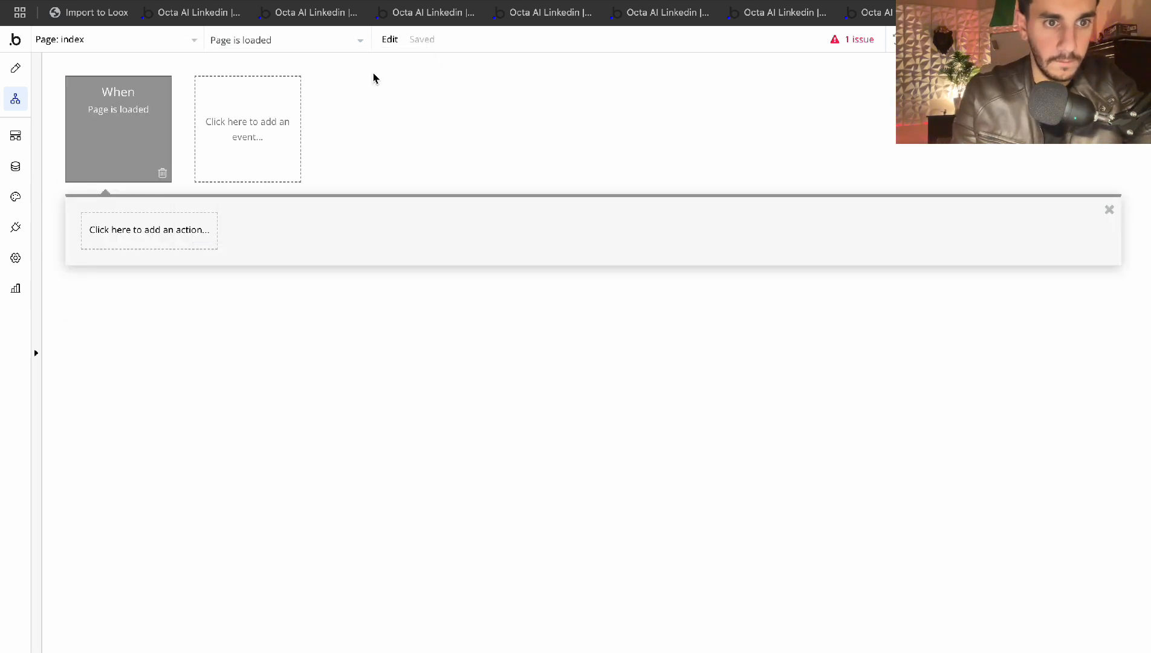
pyautogui.click(141, 219)
pyautogui.write('cr')
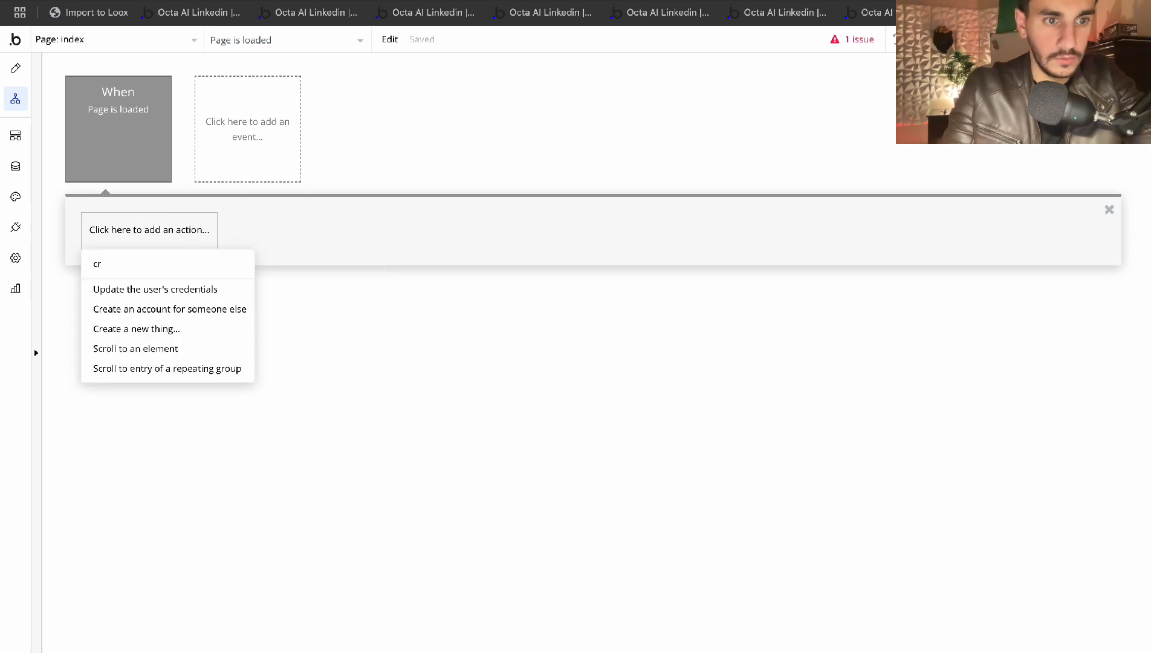
pyautogui.press('BackSpace')
pyautogui.press('BackSpace')
# Start the event's Only when condition as a Search for Sessions
pyautogui.click(134, 113)
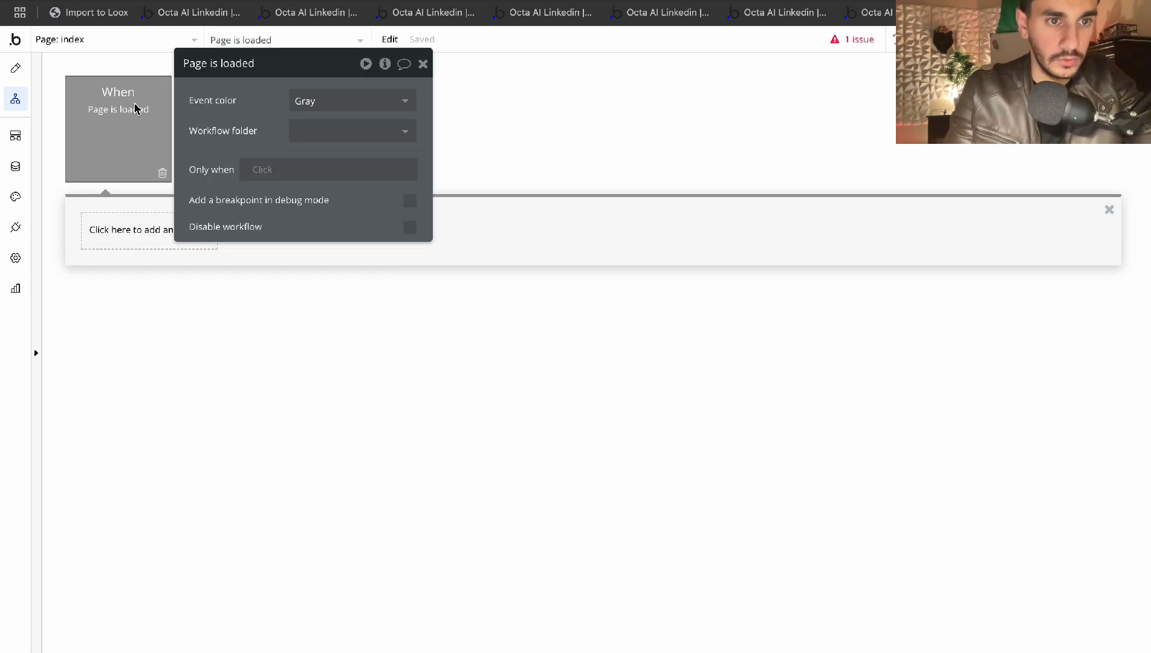
pyautogui.click(270, 175)
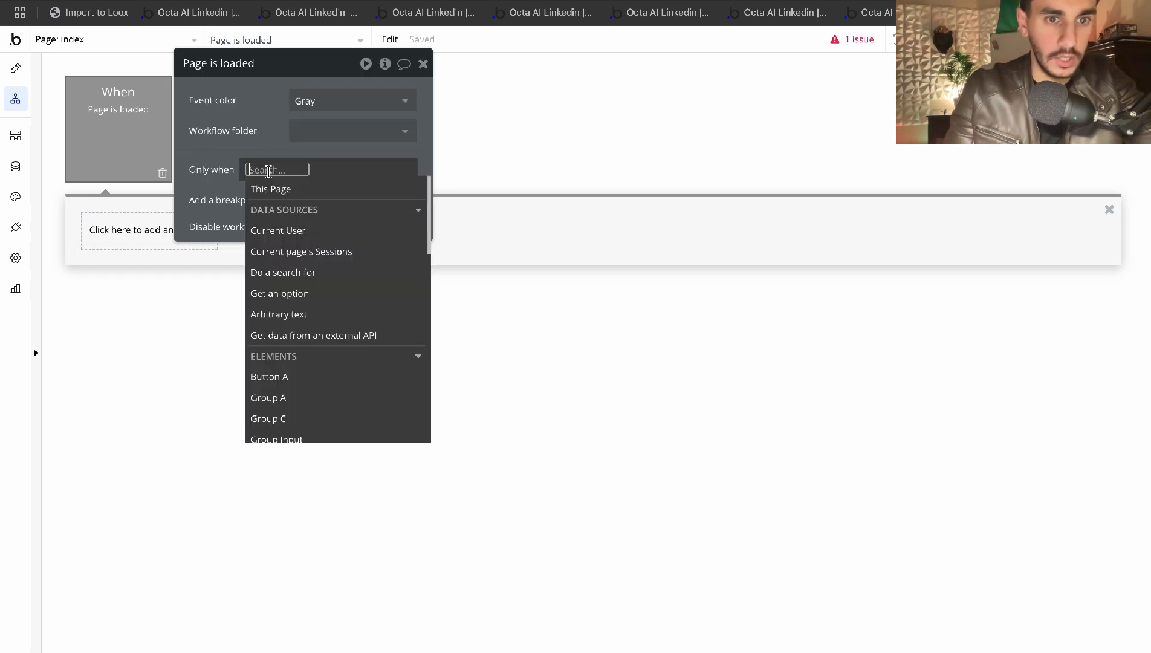
pyautogui.click(301, 231)
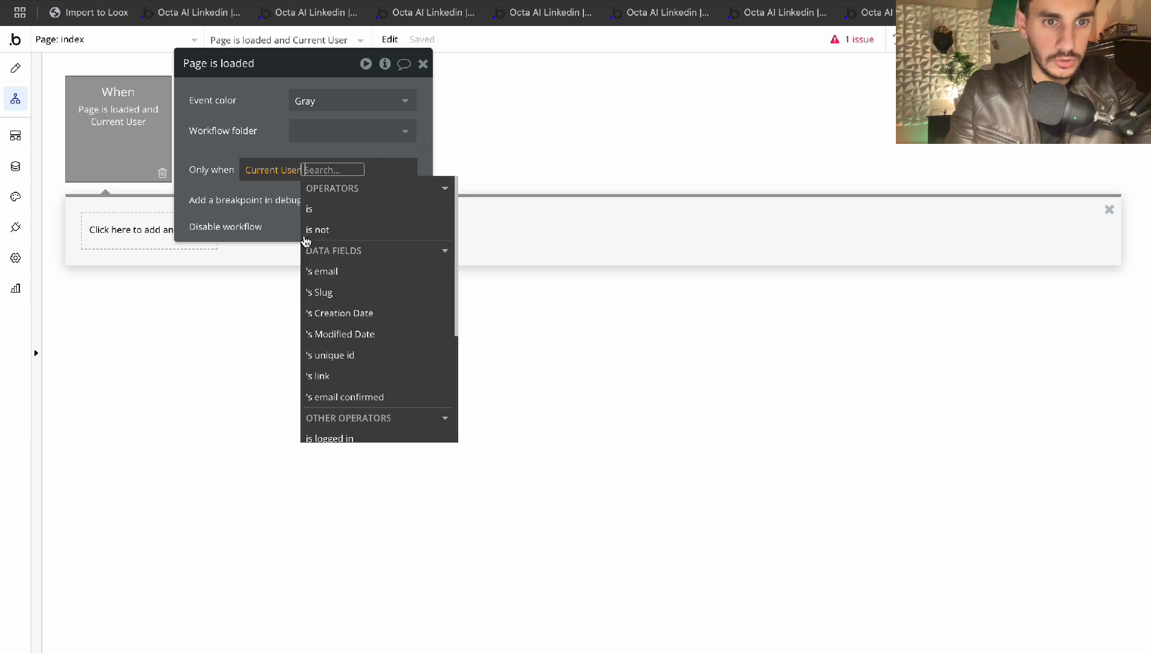
pyautogui.click(261, 170)
pyautogui.click(279, 297)
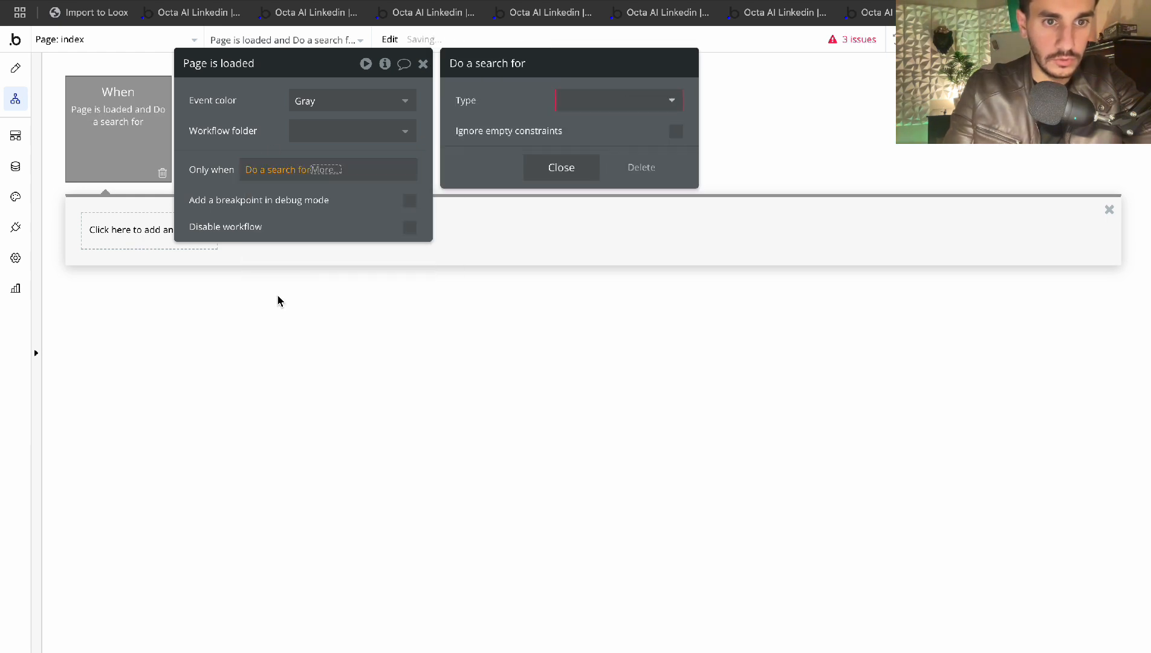
pyautogui.click(631, 103)
pyautogui.write('ses')
pyautogui.click(597, 144)
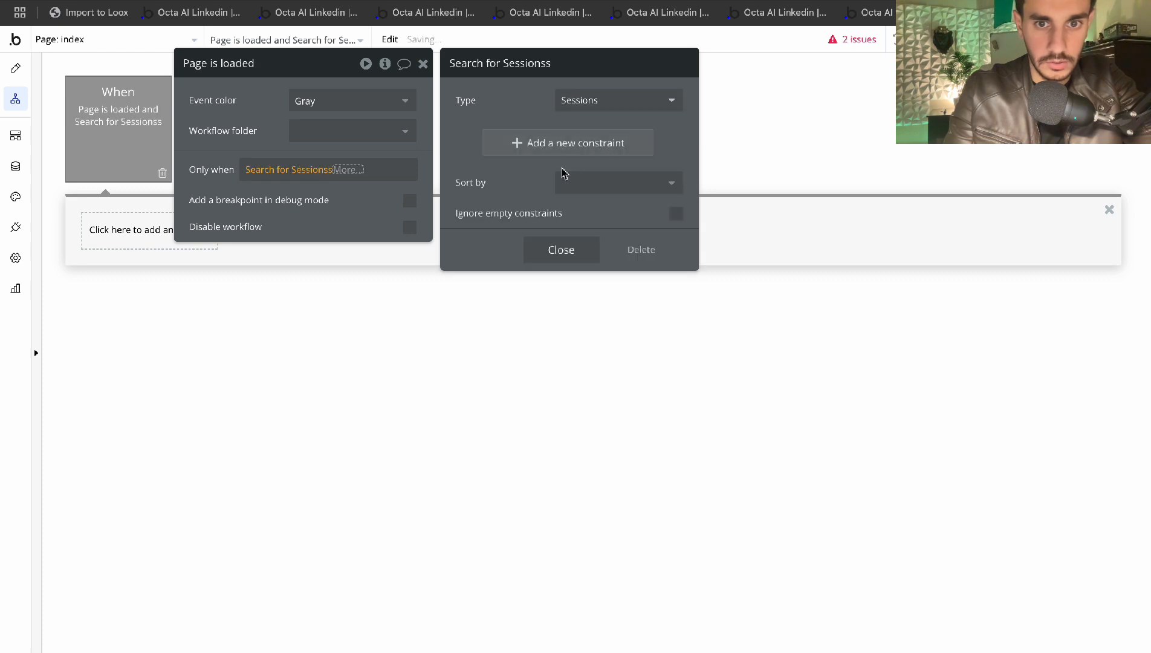
# Constrain the Sessions search to Created By = Current User
pyautogui.click(561, 144)
pyautogui.click(468, 144)
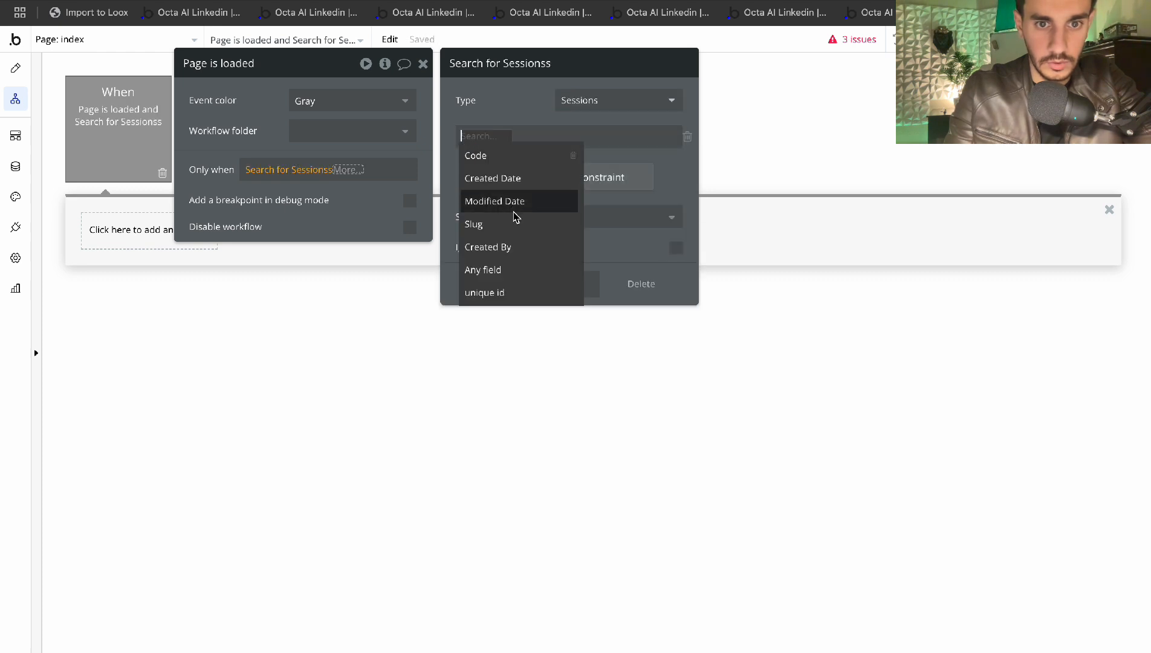
pyautogui.click(508, 248)
pyautogui.click(529, 136)
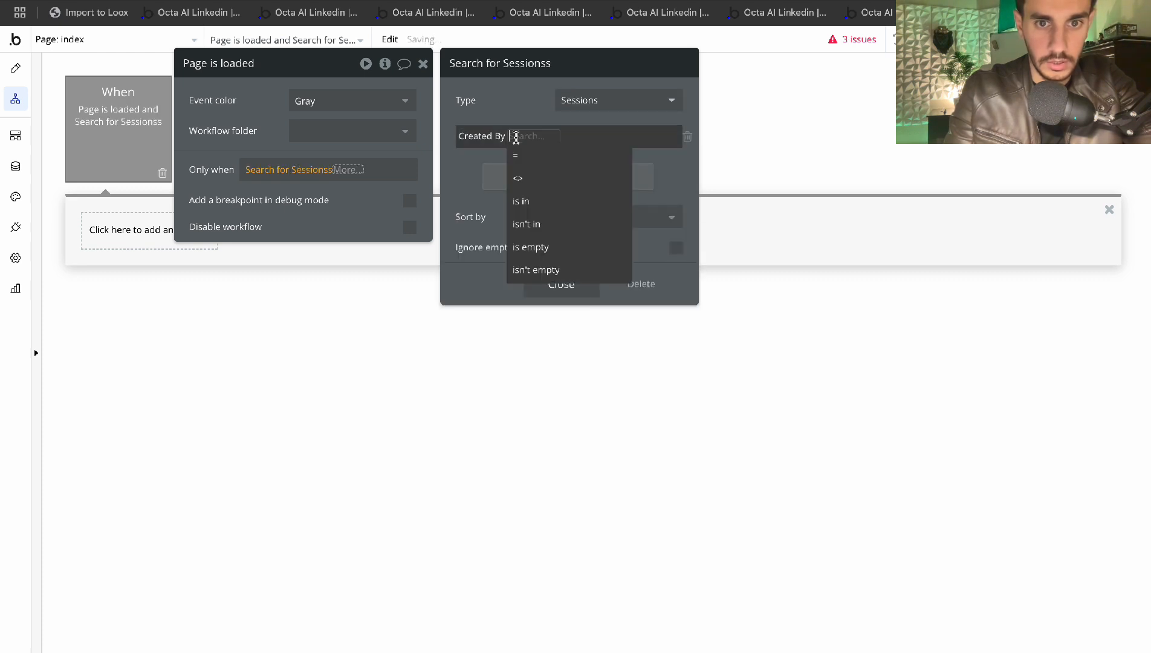
pyautogui.click(530, 176)
pyautogui.click(518, 140)
pyautogui.click(517, 156)
pyautogui.click(533, 136)
pyautogui.click(552, 174)
pyautogui.click(501, 217)
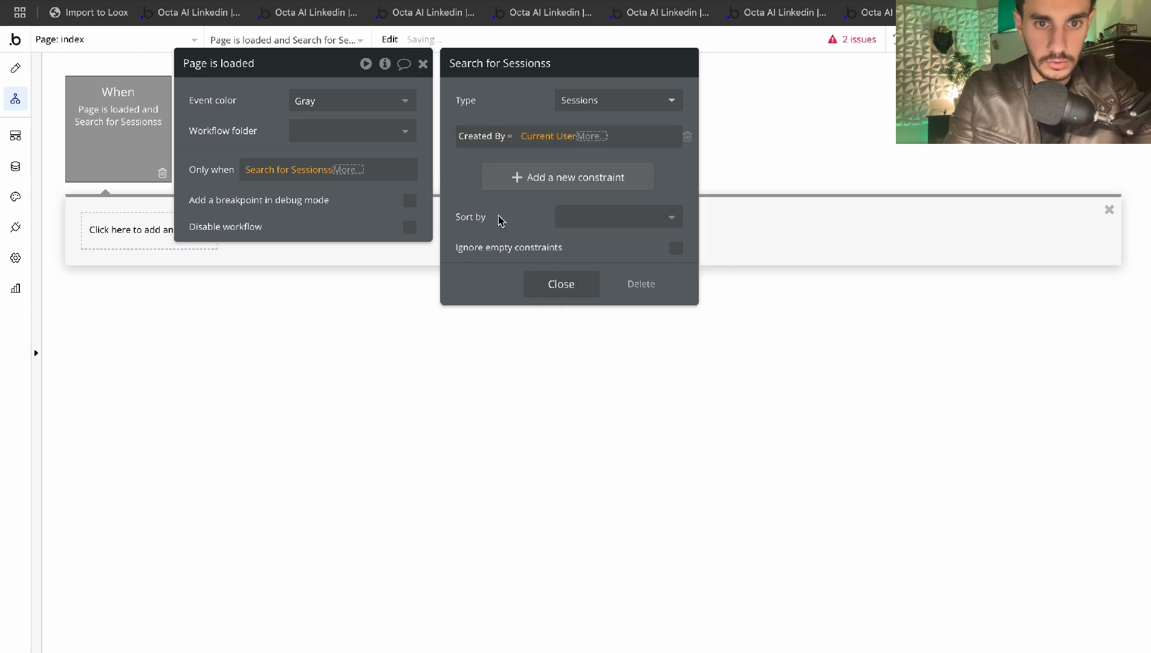
# Append :first item is empty to complete the Only when condition
pyautogui.click(546, 276)
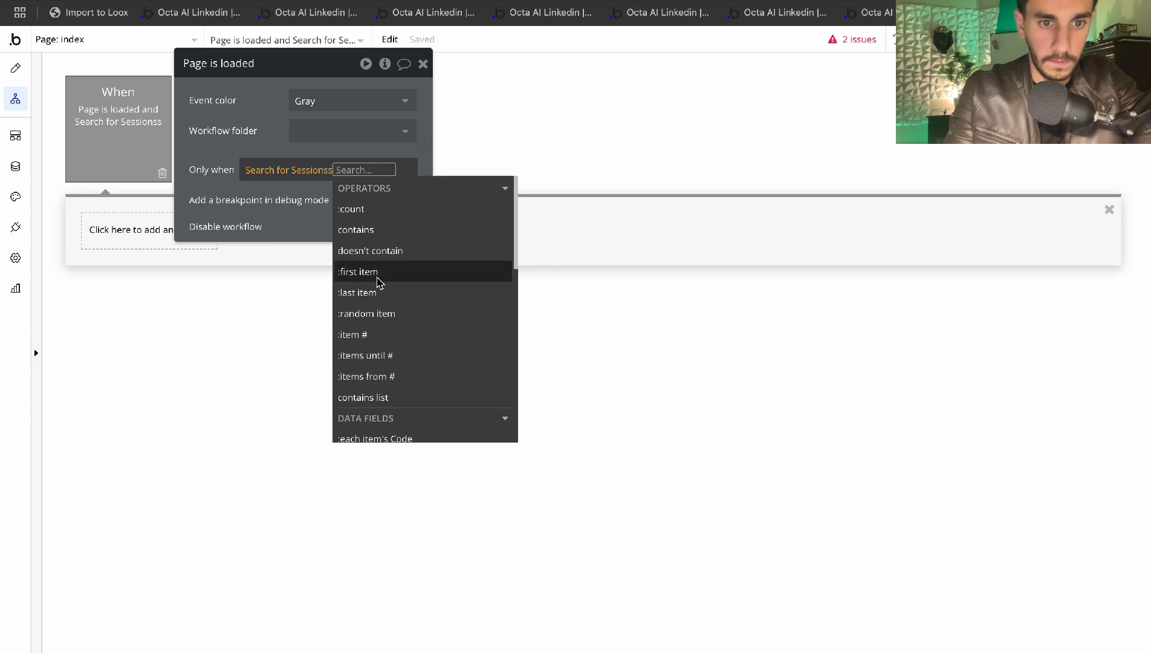
pyautogui.click(379, 278)
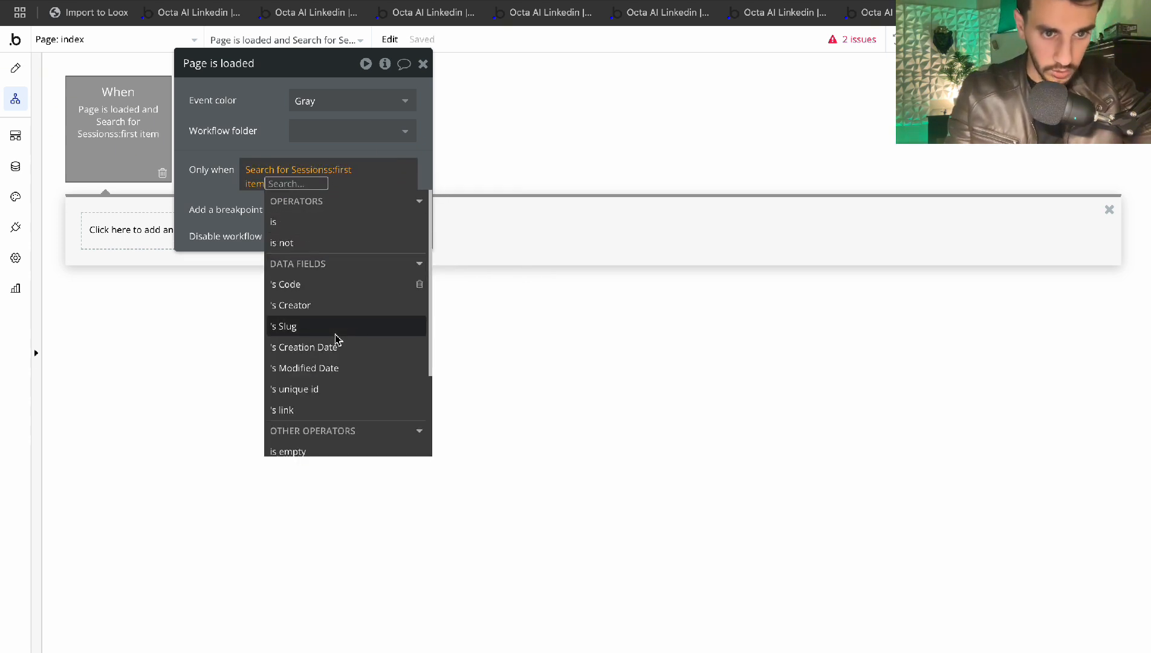
pyautogui.scroll(-3, 333, 333)
pyautogui.click(303, 338)
pyautogui.click(275, 146)
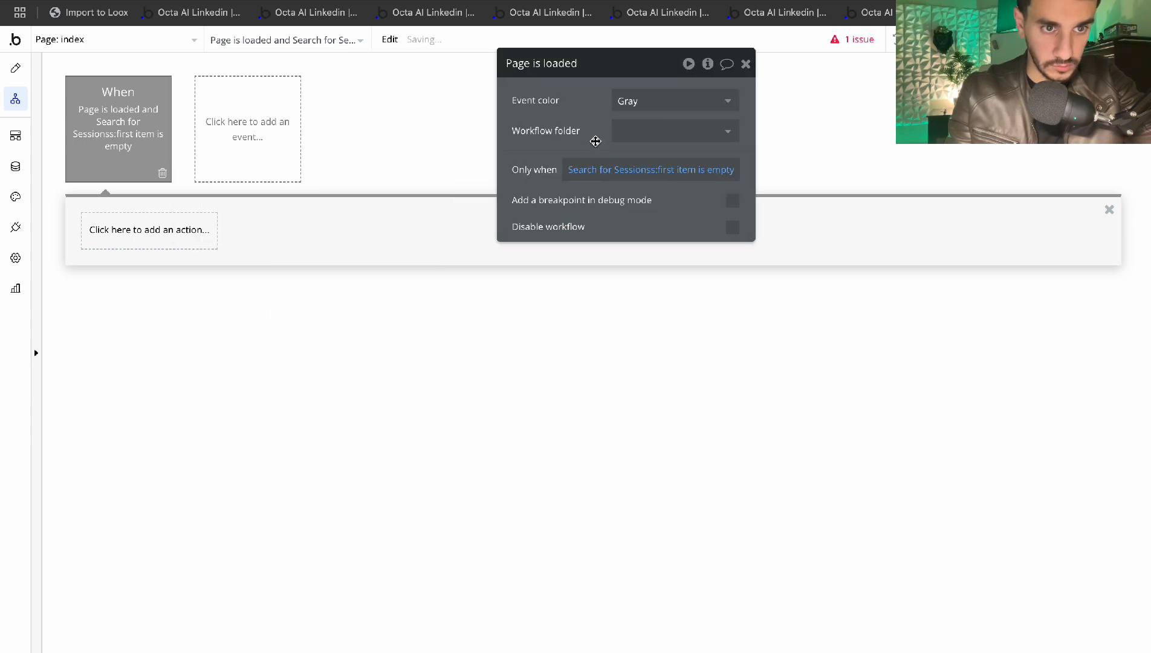
# Duplicate the Page is loaded event into the empty event slot via copy and paste
pyautogui.rightClick(112, 134)
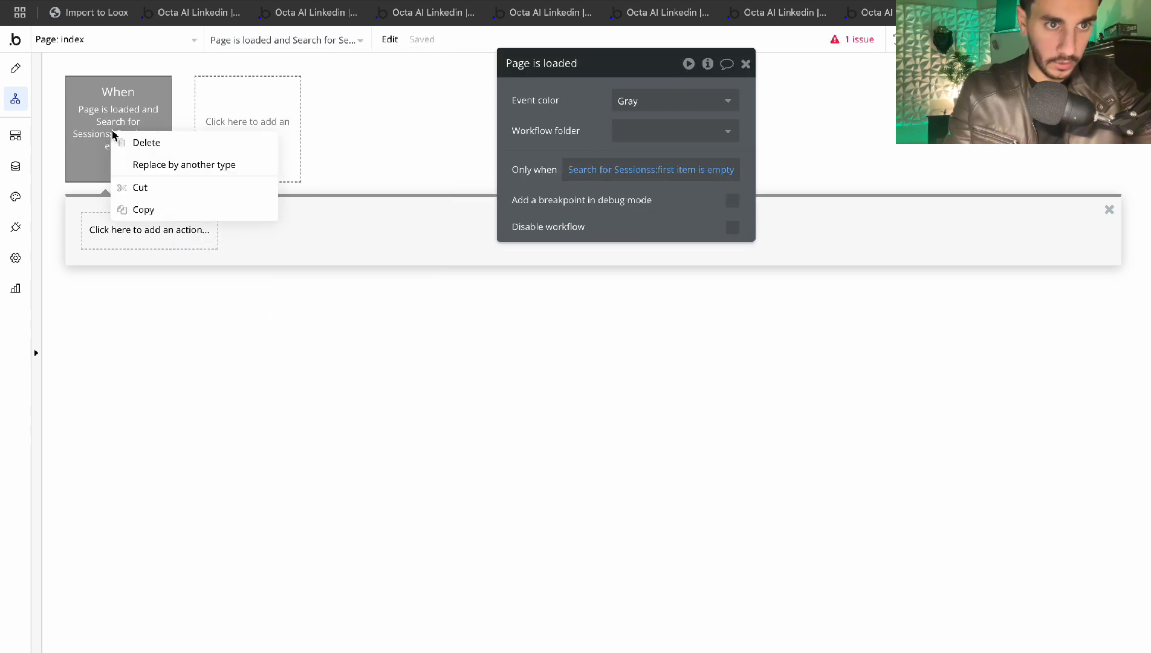
pyautogui.click(143, 210)
pyautogui.rightClick(228, 146)
pyautogui.click(259, 154)
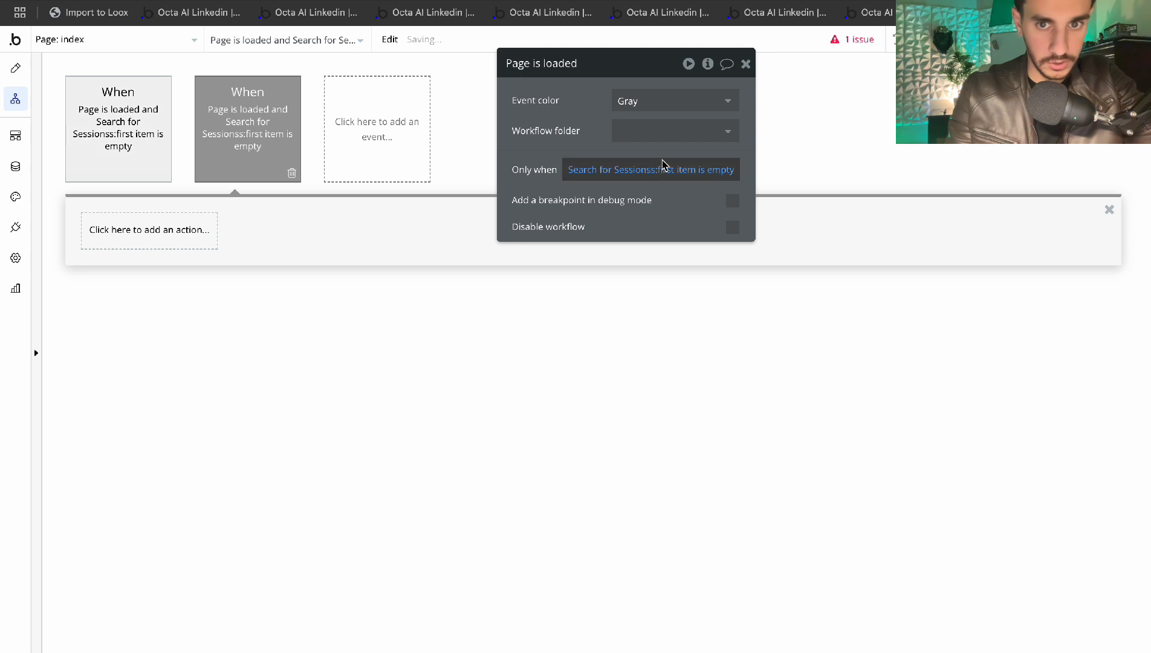
# Change the duplicate's condition to :first item is not empty
pyautogui.click(710, 169)
pyautogui.scroll(-3, 686, 347)
pyautogui.click(634, 357)
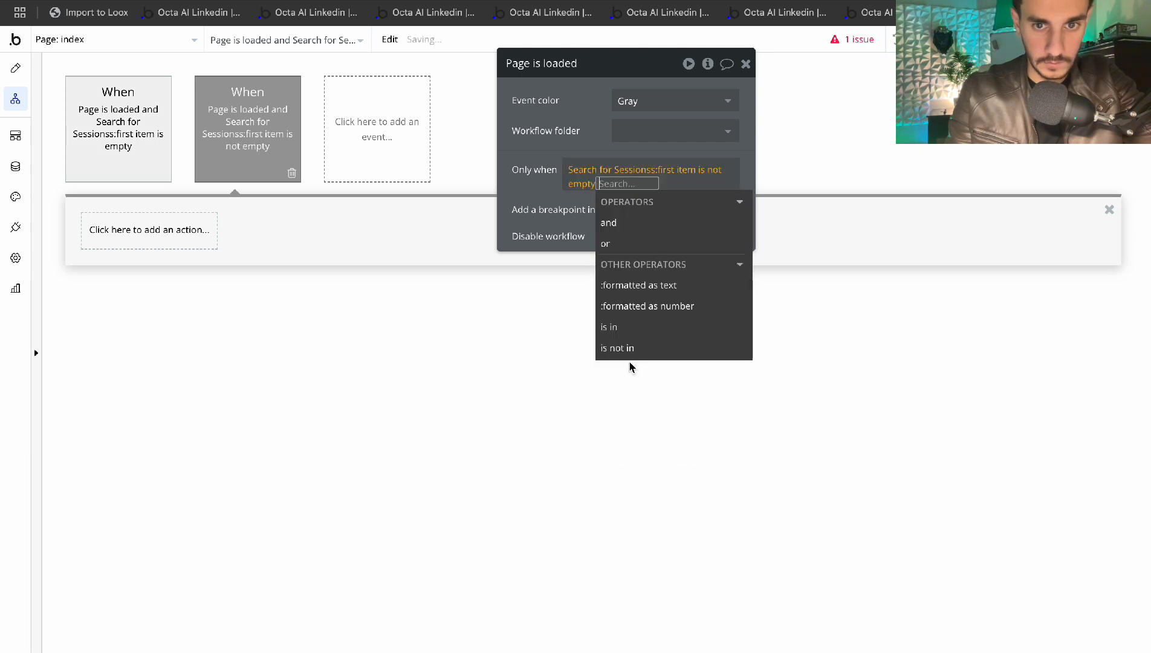
pyautogui.click(582, 106)
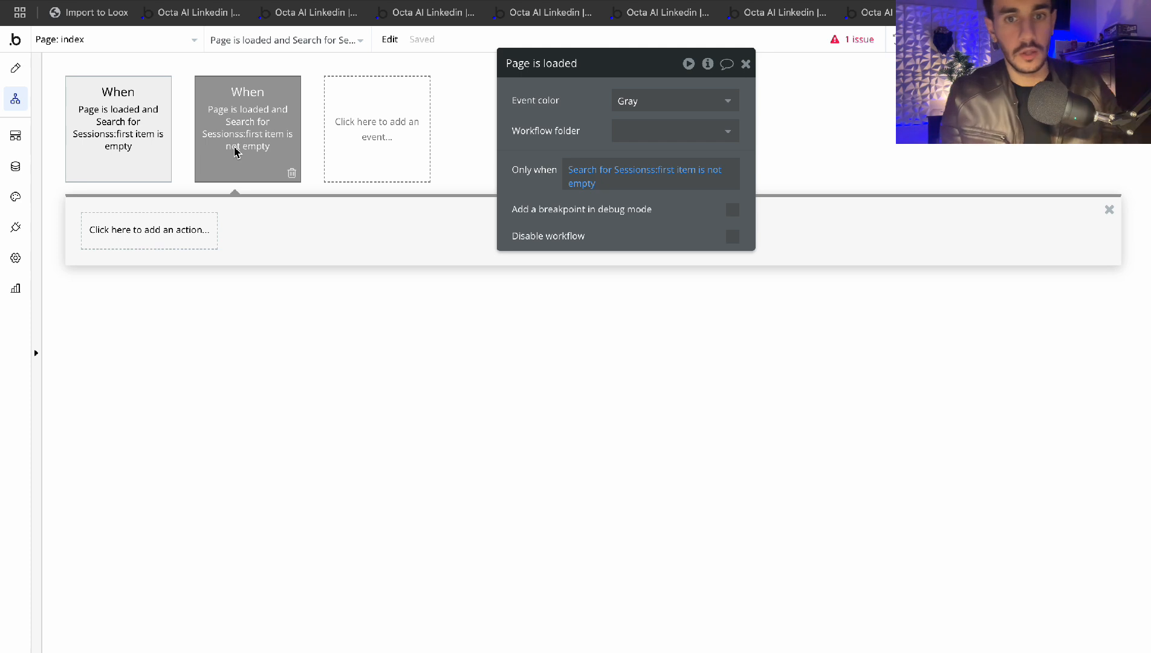
pyautogui.click(122, 126)
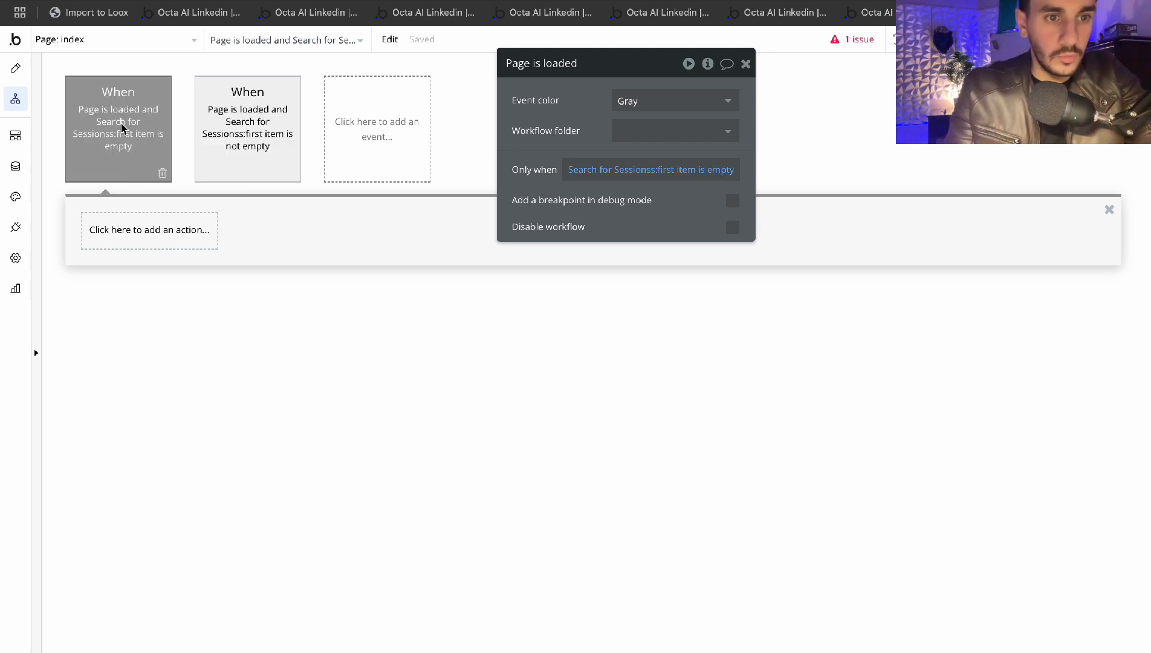
# Add a Create a new thing step of type Sessions with no fields set
pyautogui.click(145, 245)
pyautogui.write('crea')
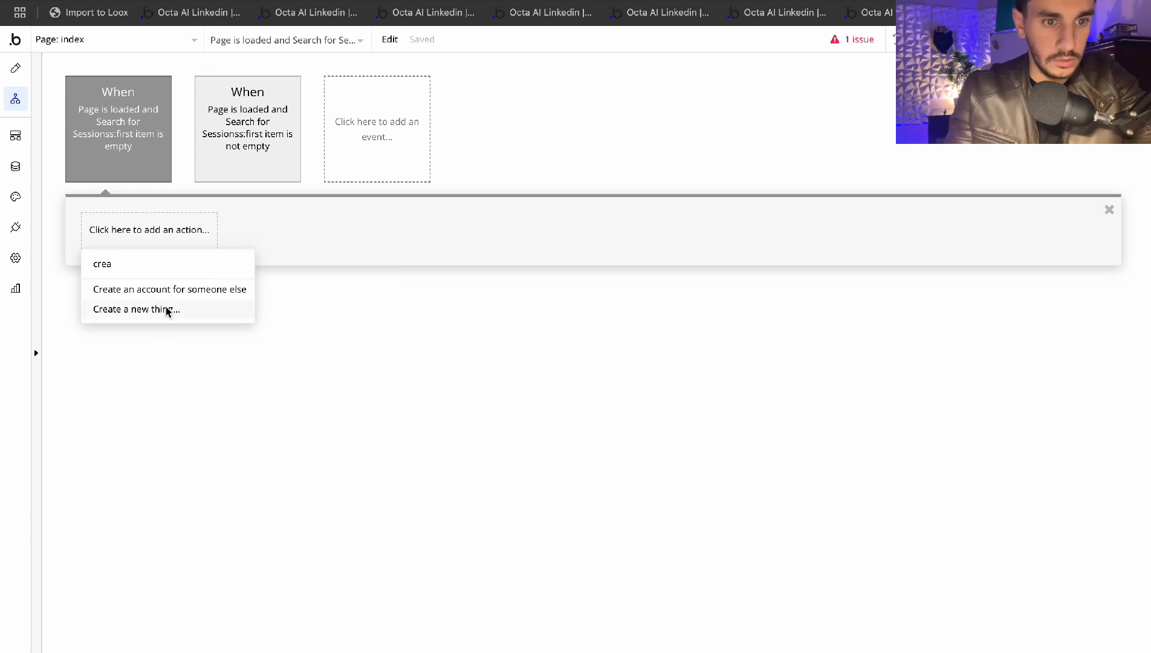
pyautogui.click(158, 321)
pyautogui.click(637, 107)
pyautogui.write('sess')
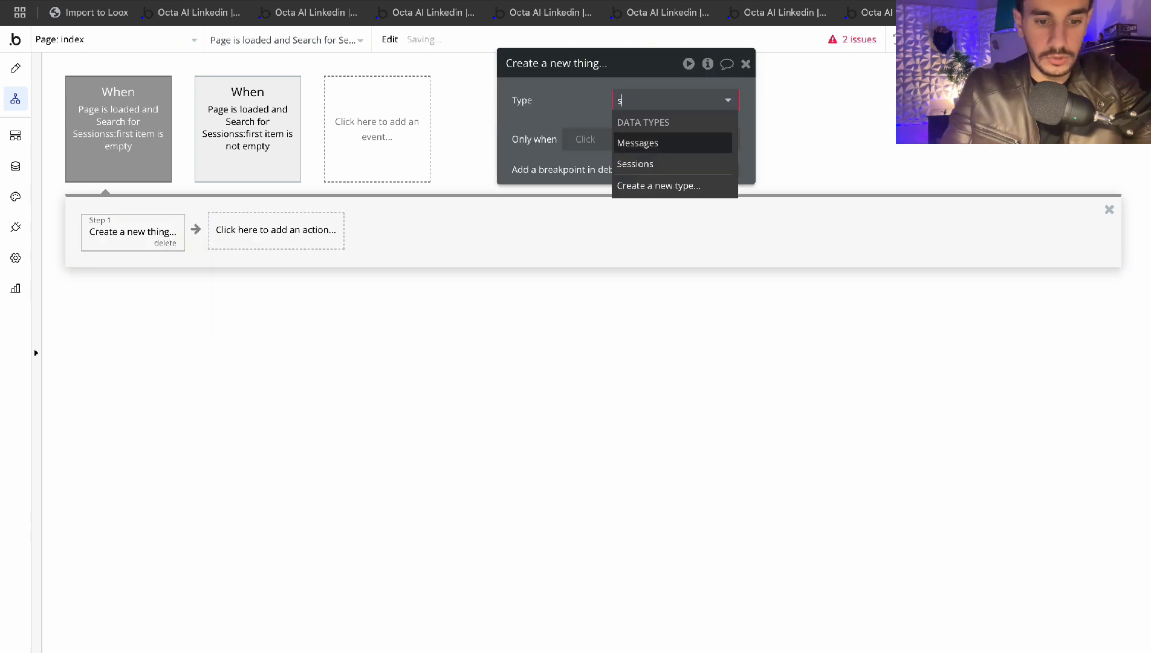
pyautogui.click(650, 143)
pyautogui.click(604, 140)
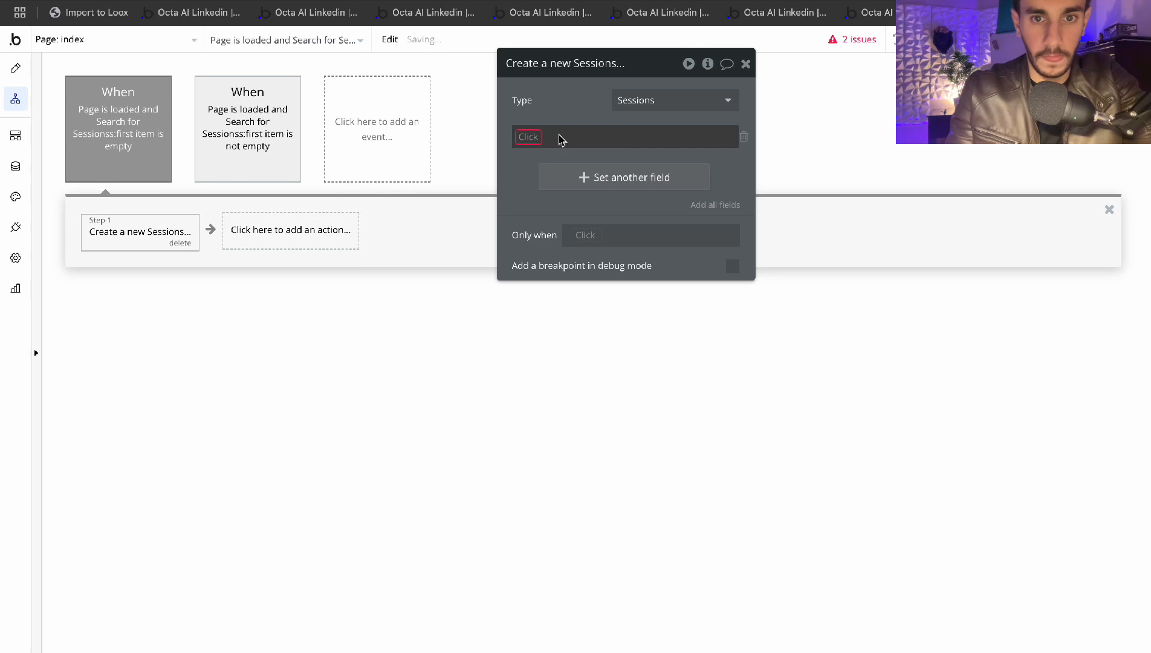
pyautogui.click(743, 136)
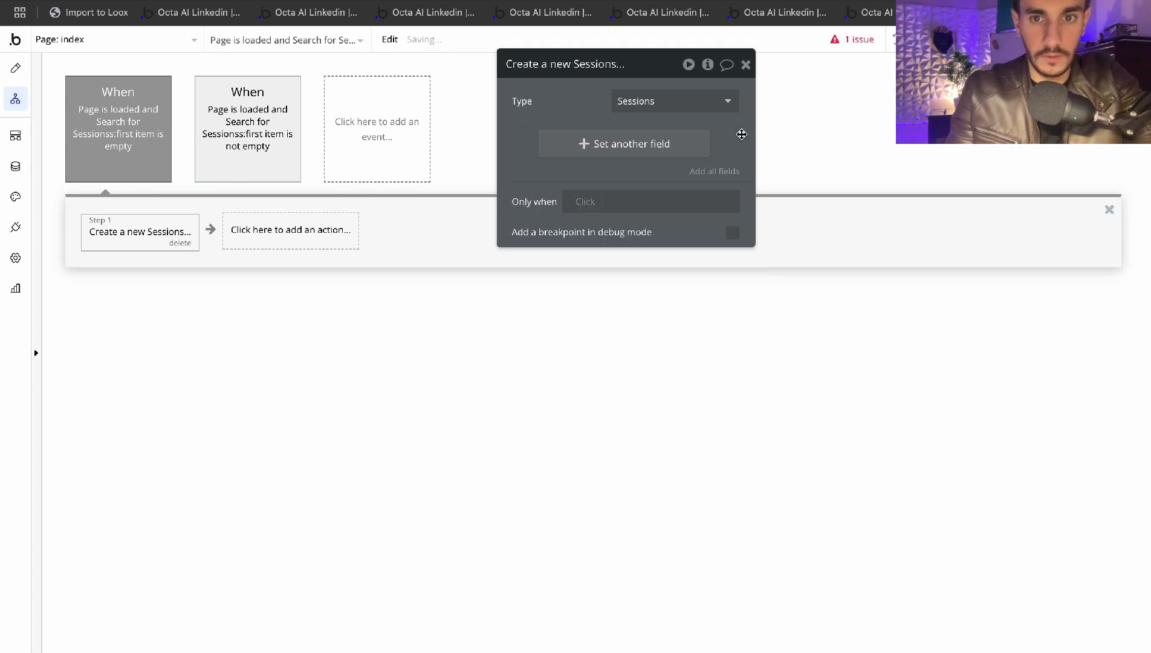
pyautogui.click(278, 228)
pyautogui.click(160, 232)
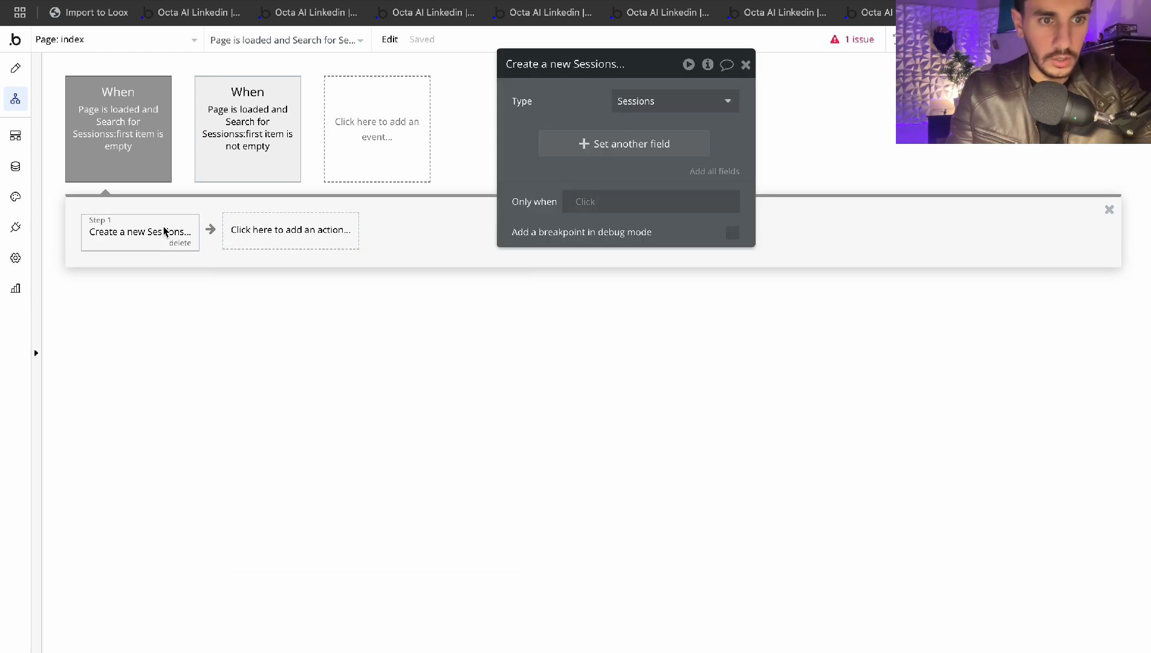
pyautogui.click(628, 152)
pyautogui.click(533, 136)
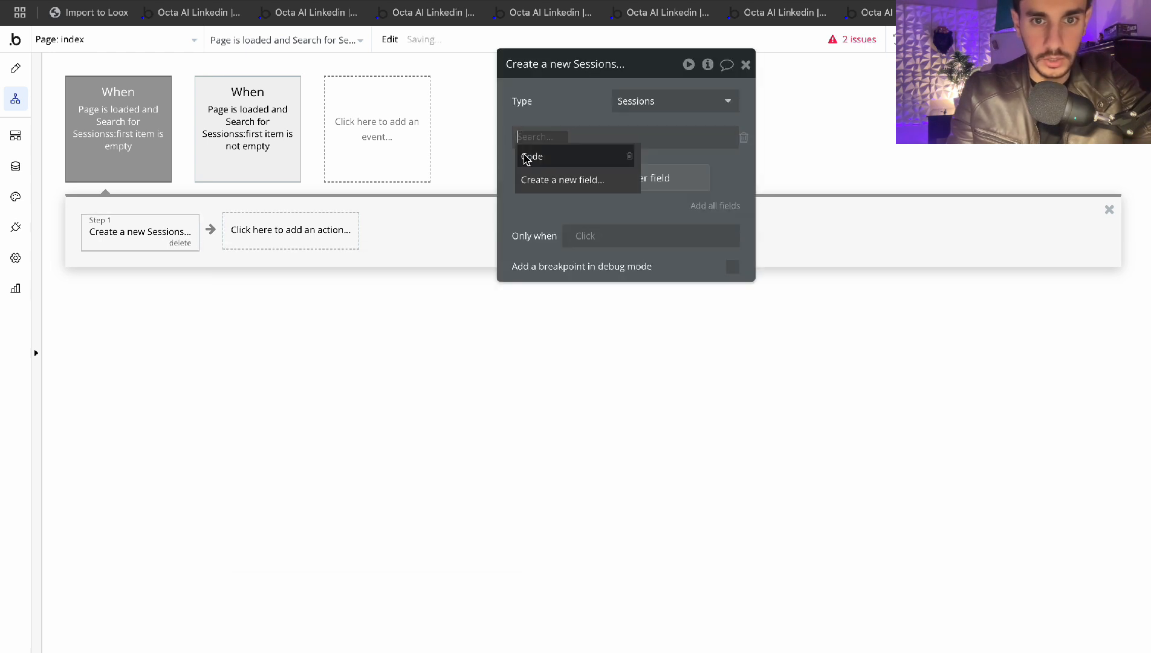
pyautogui.click(743, 138)
pyautogui.click(745, 64)
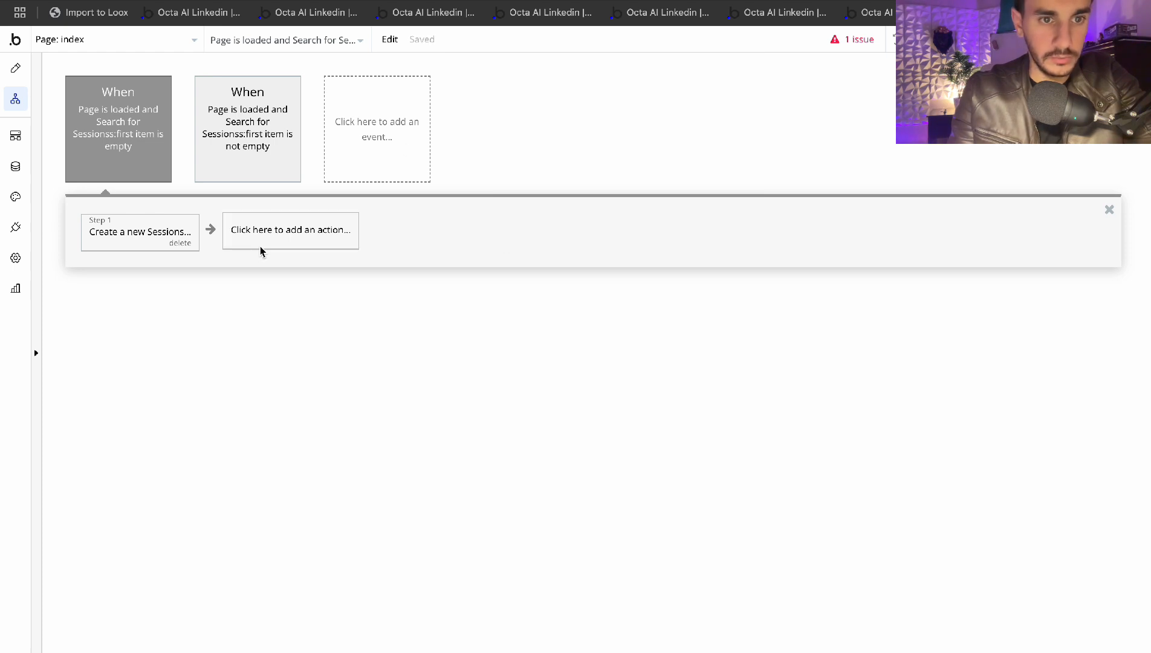
# Add a Display data step showing Result of step 1 in the index element
pyautogui.click(284, 233)
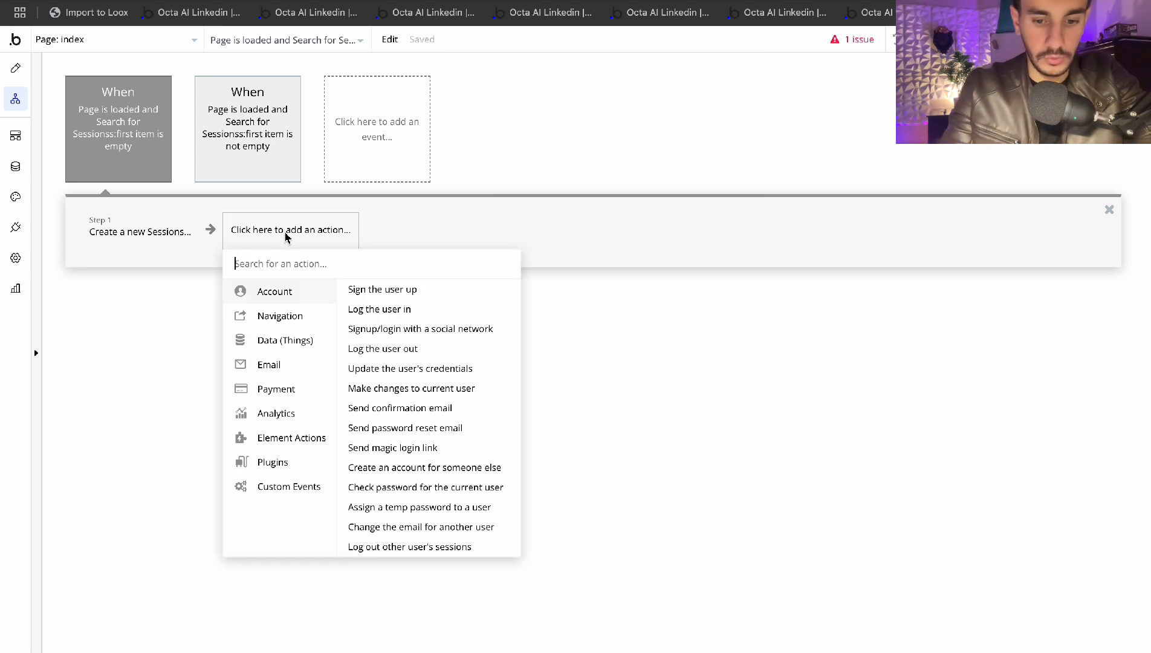
pyautogui.write('displ')
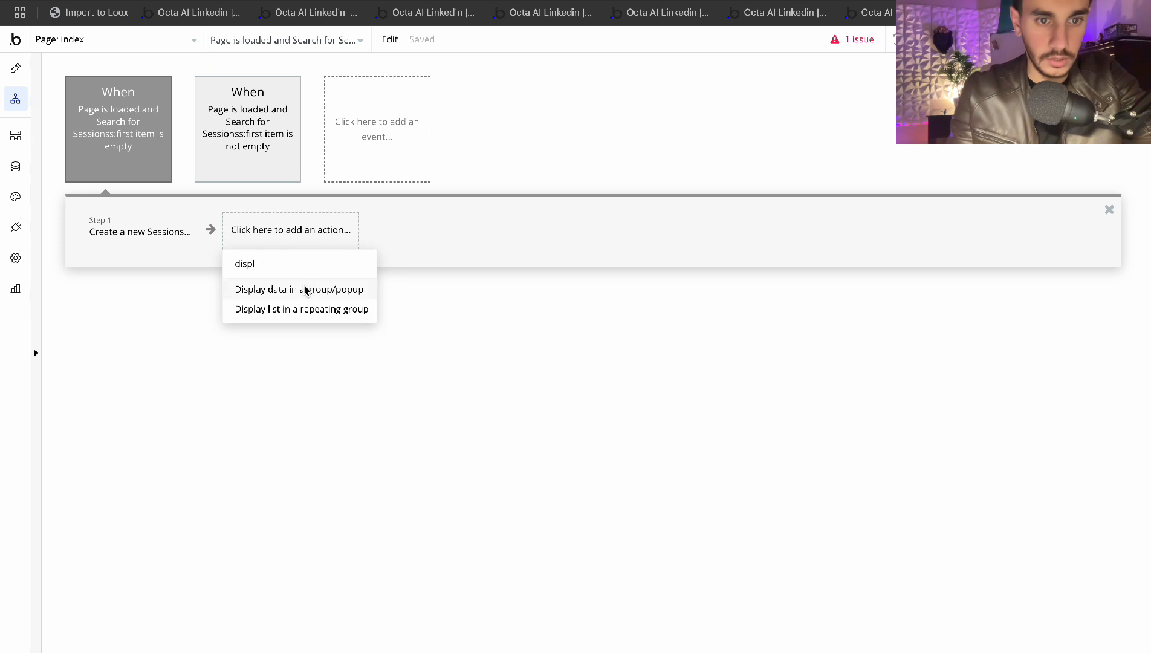
pyautogui.click(305, 290)
pyautogui.click(647, 103)
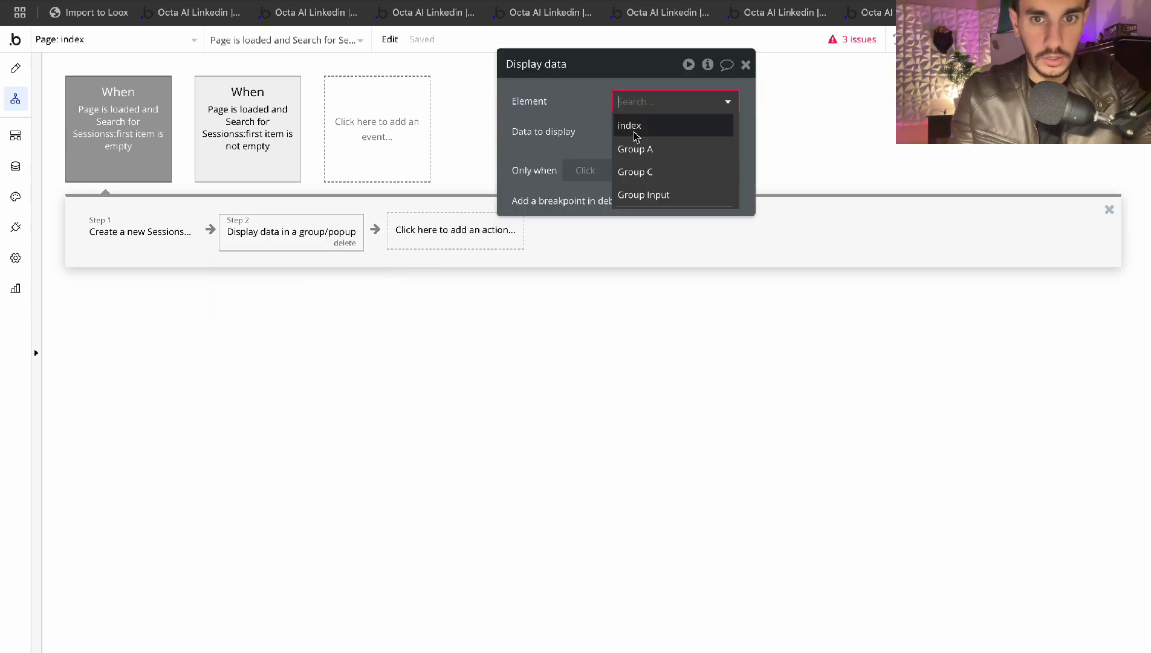
pyautogui.click(632, 120)
pyautogui.click(631, 134)
pyautogui.click(665, 170)
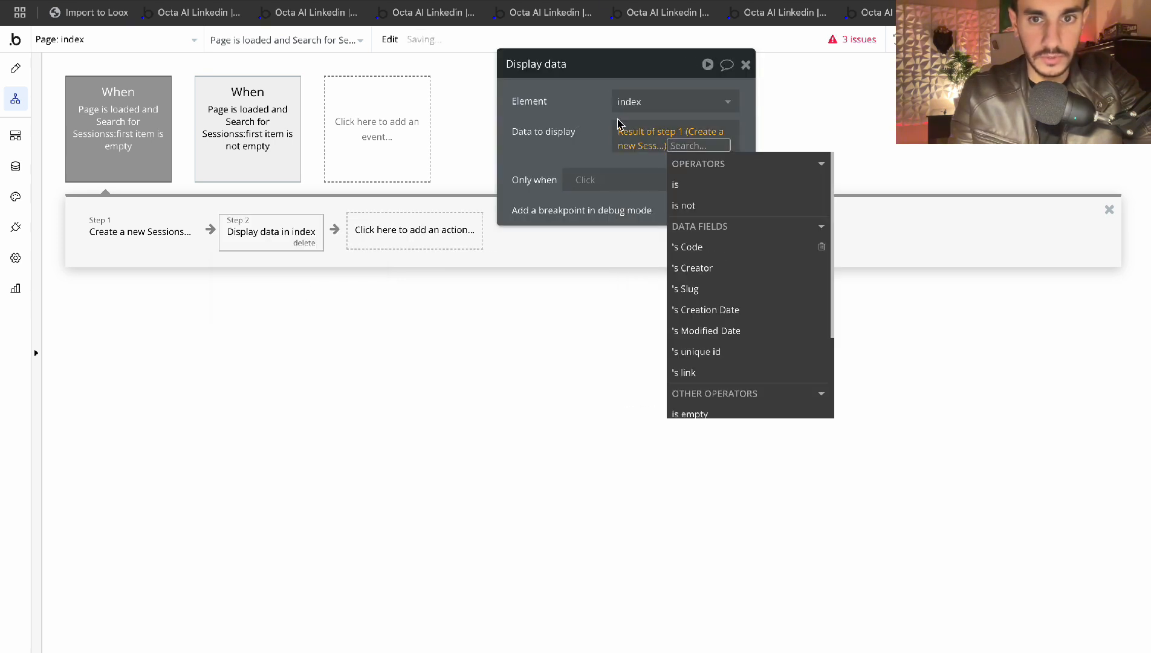
pyautogui.click(638, 157)
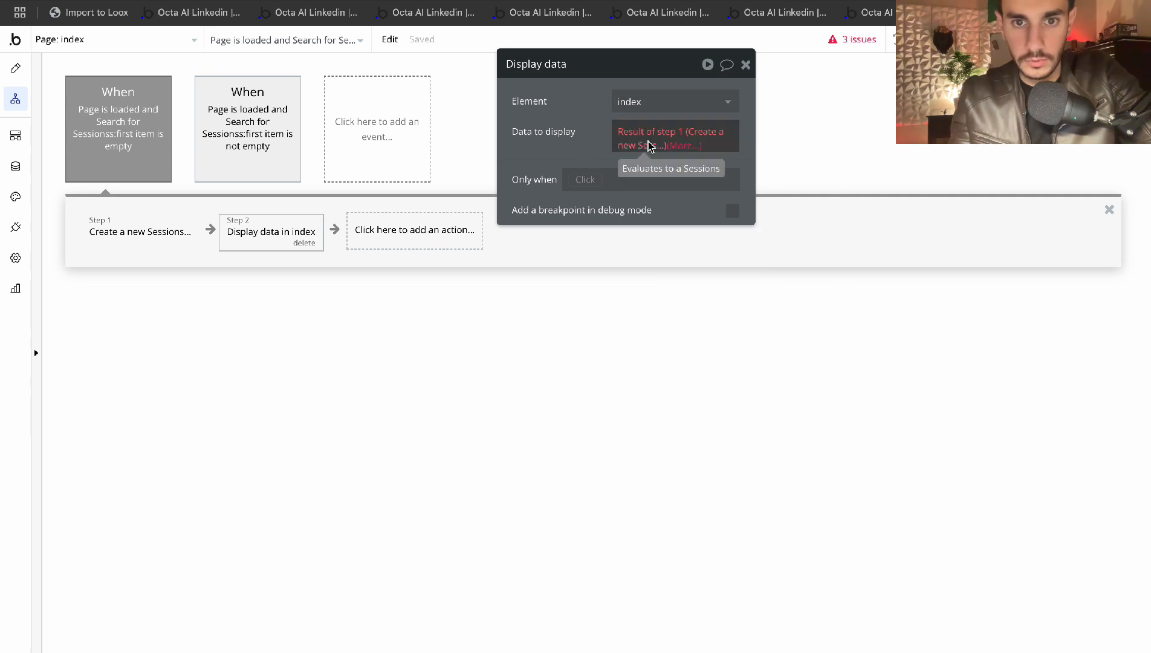
pyautogui.click(15, 68)
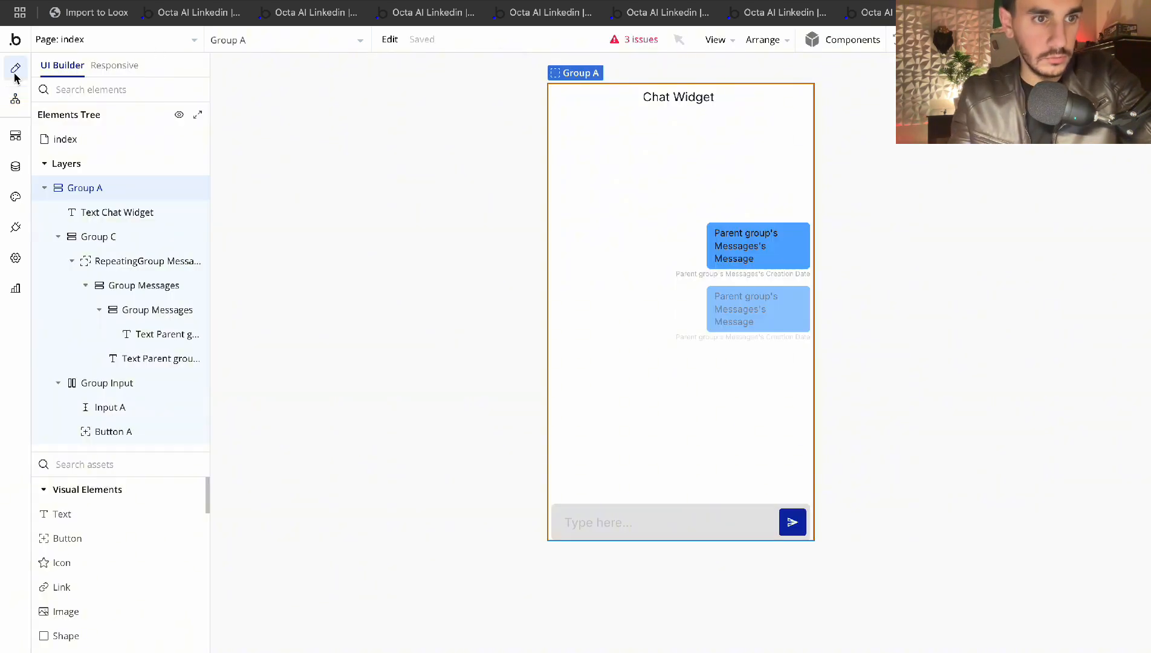
# Verify the index page's Type of content is Sessions
pyautogui.click(100, 148)
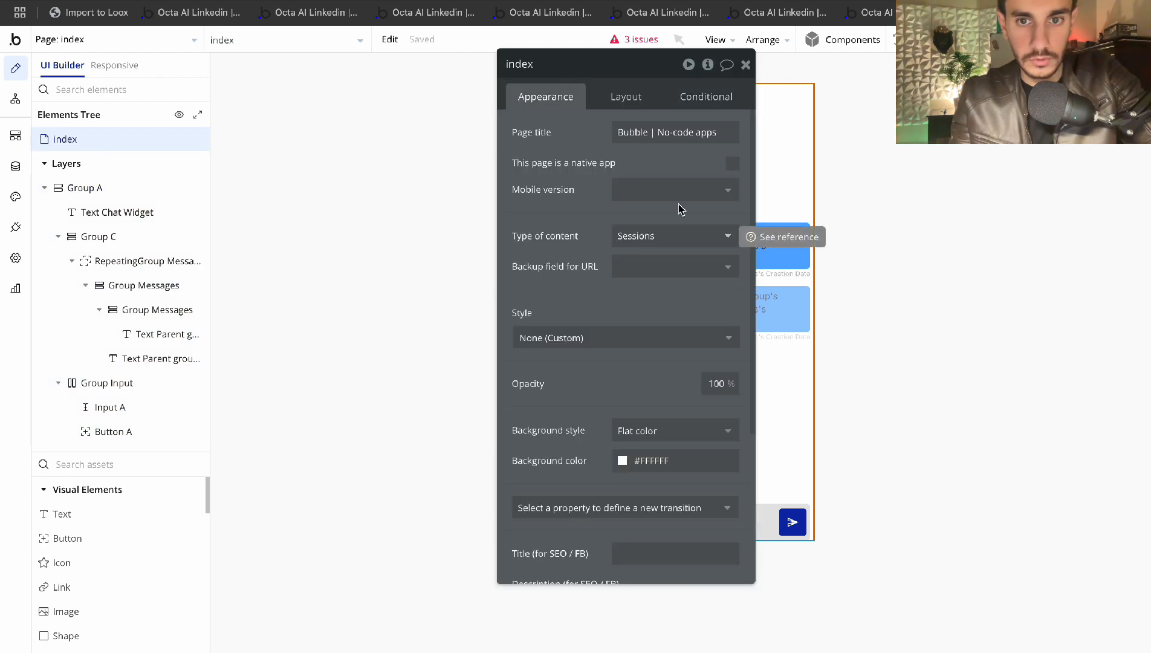
pyautogui.click(745, 64)
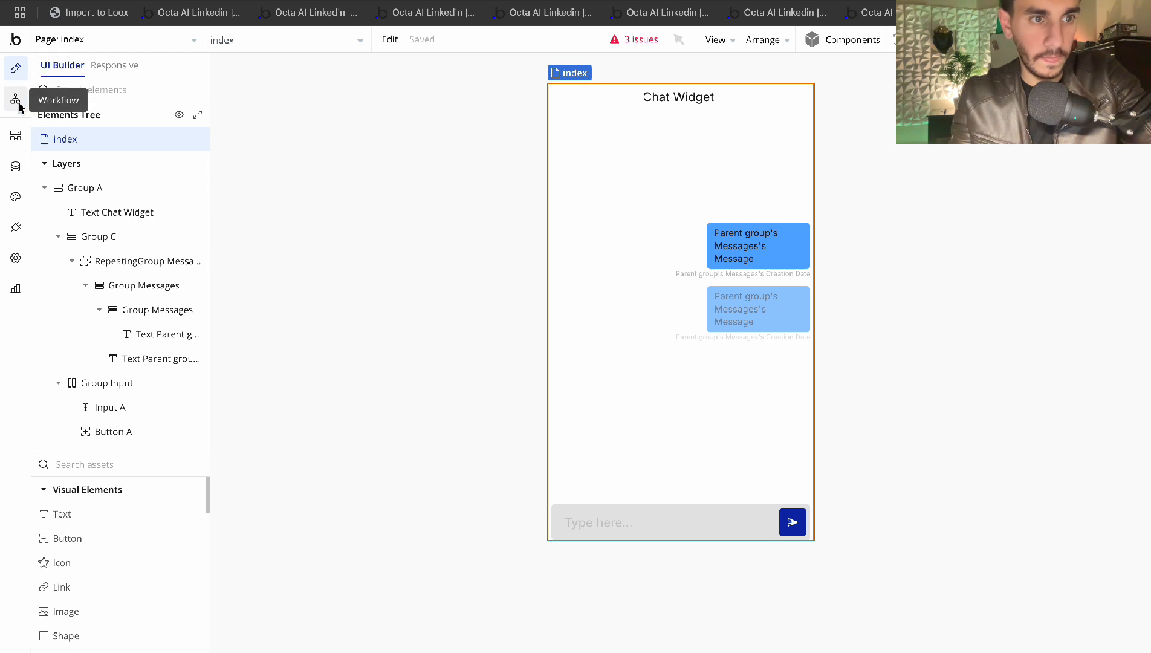
pyautogui.click(15, 167)
pyautogui.click(15, 99)
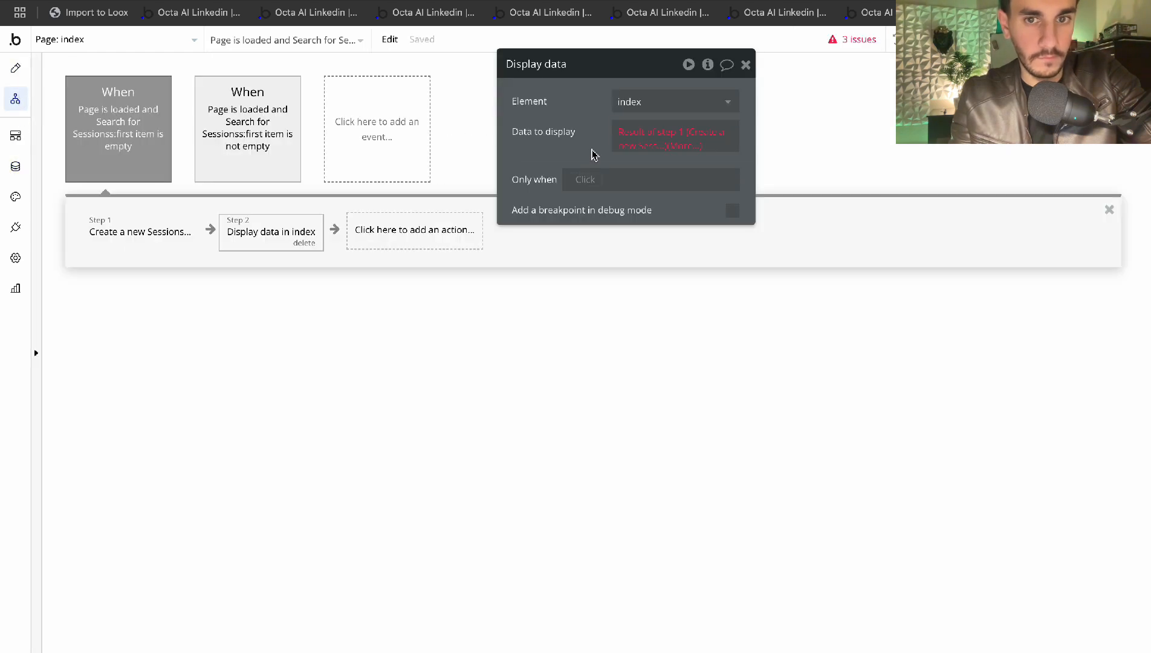
# Reselect Result of step 1 as the Display data step's Data to display
pyautogui.click(681, 144)
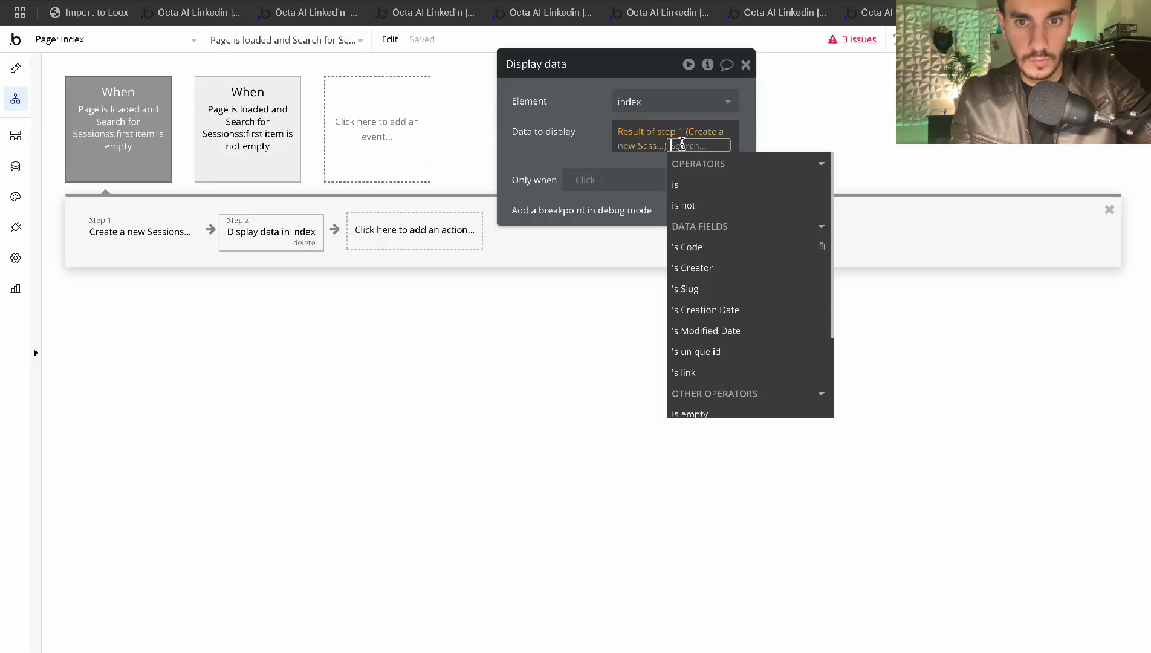
pyautogui.click(563, 121)
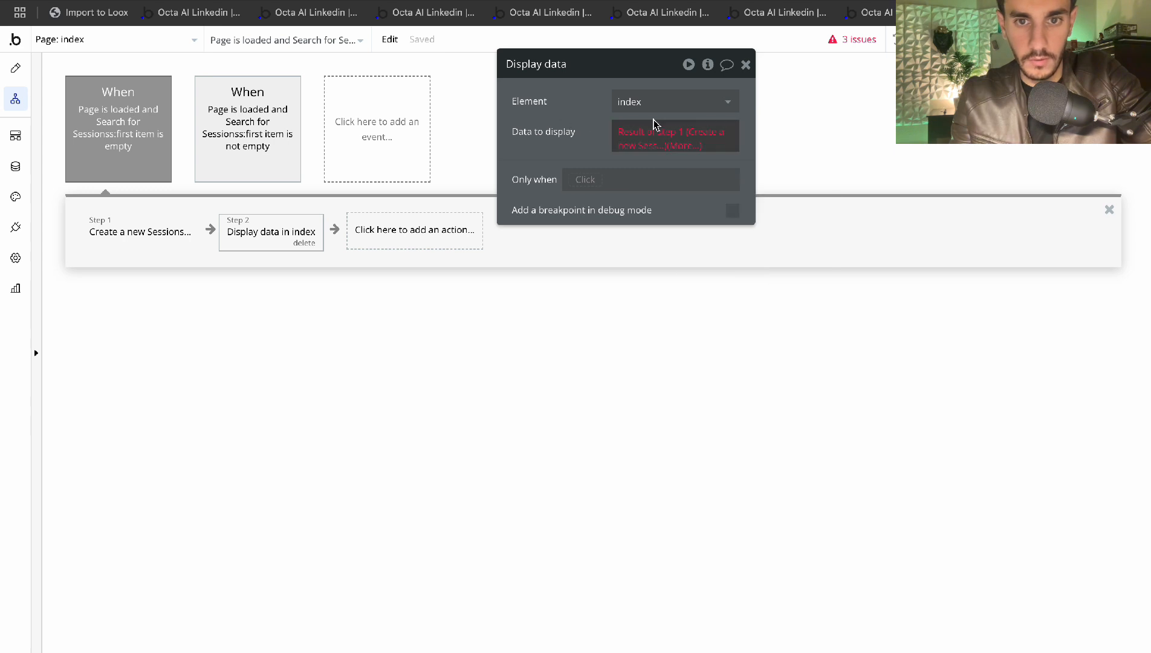
pyautogui.click(683, 145)
pyautogui.click(665, 134)
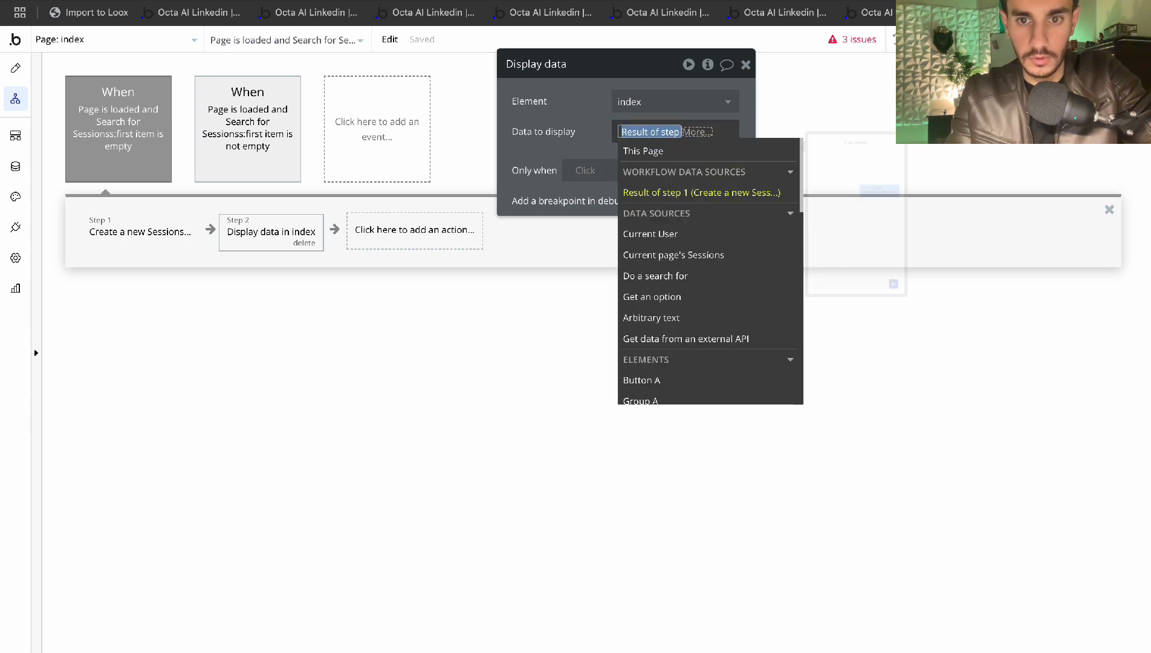
pyautogui.click(694, 197)
pyautogui.click(612, 145)
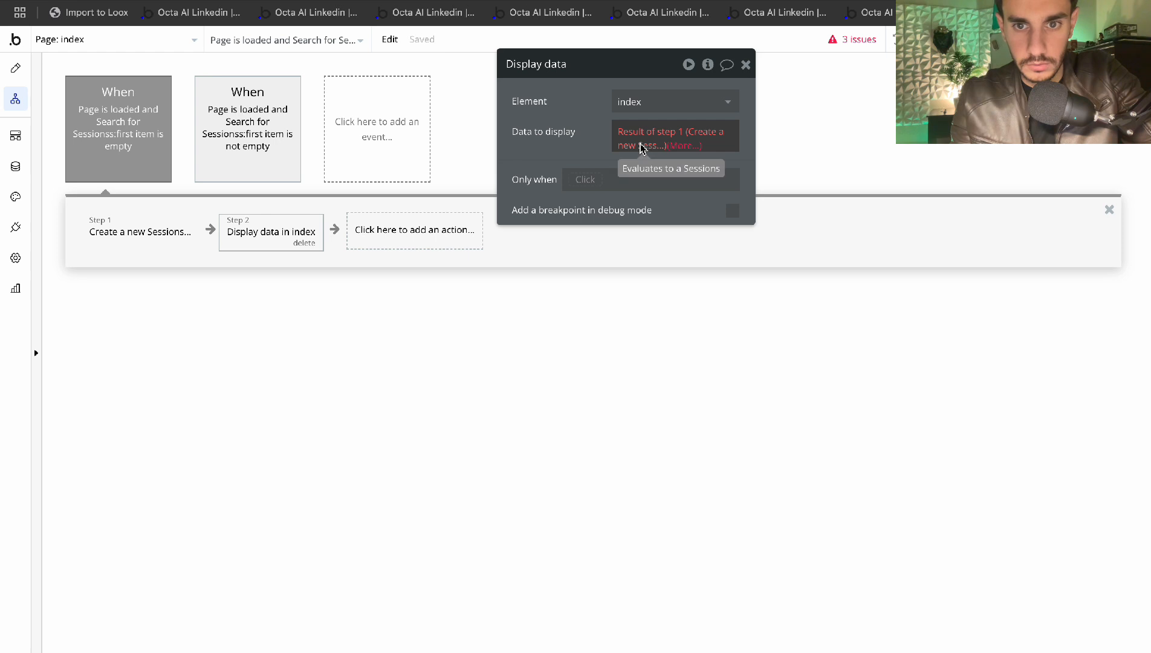
# Empty the Data to display field after trying This Page and Current page's Sessions
pyautogui.click(651, 101)
pyautogui.click(650, 118)
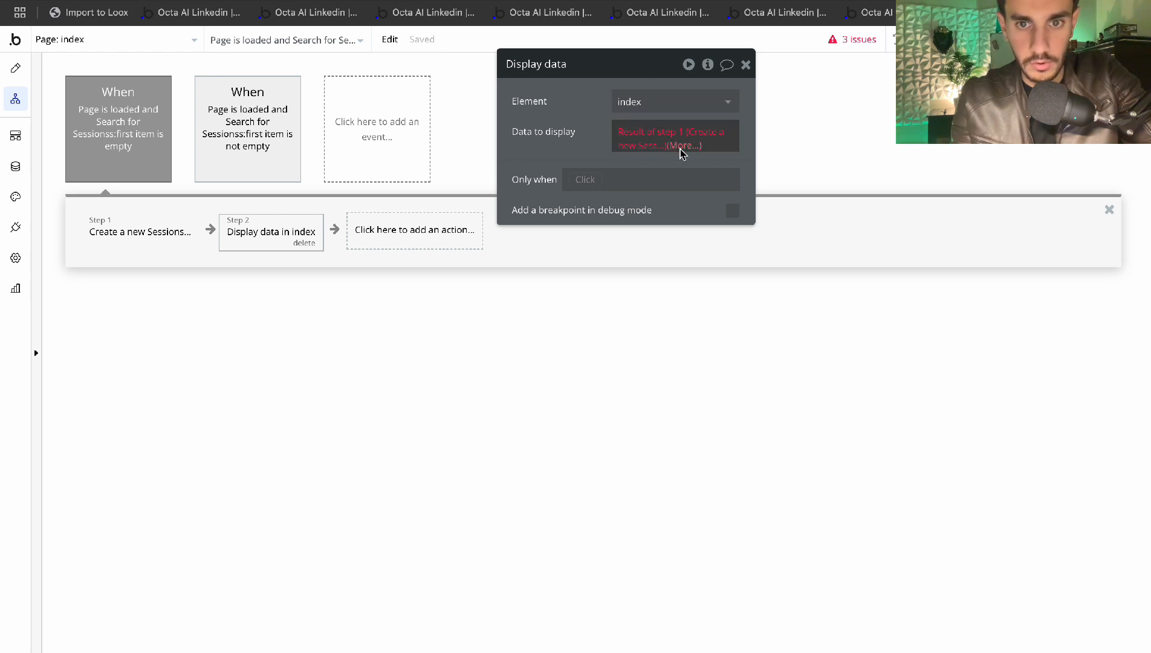
pyautogui.click(680, 149)
pyautogui.press('BackSpace')
pyautogui.press('BackSpace')
pyautogui.press('BackSpace')
pyautogui.click(635, 131)
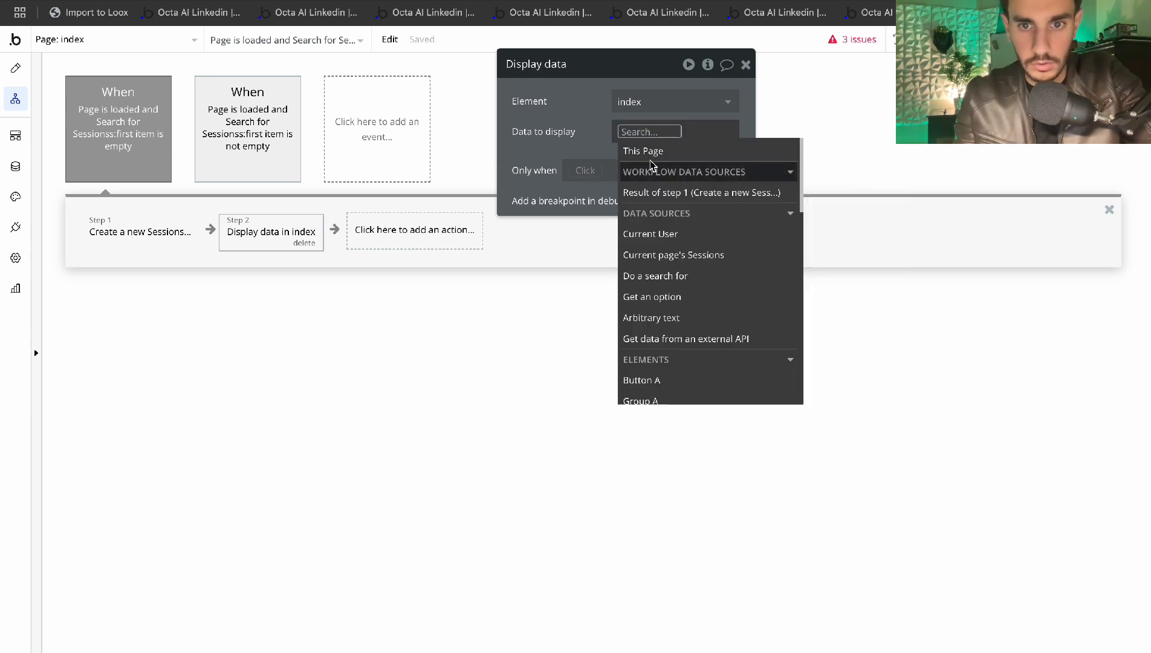
pyautogui.click(645, 151)
pyautogui.click(665, 132)
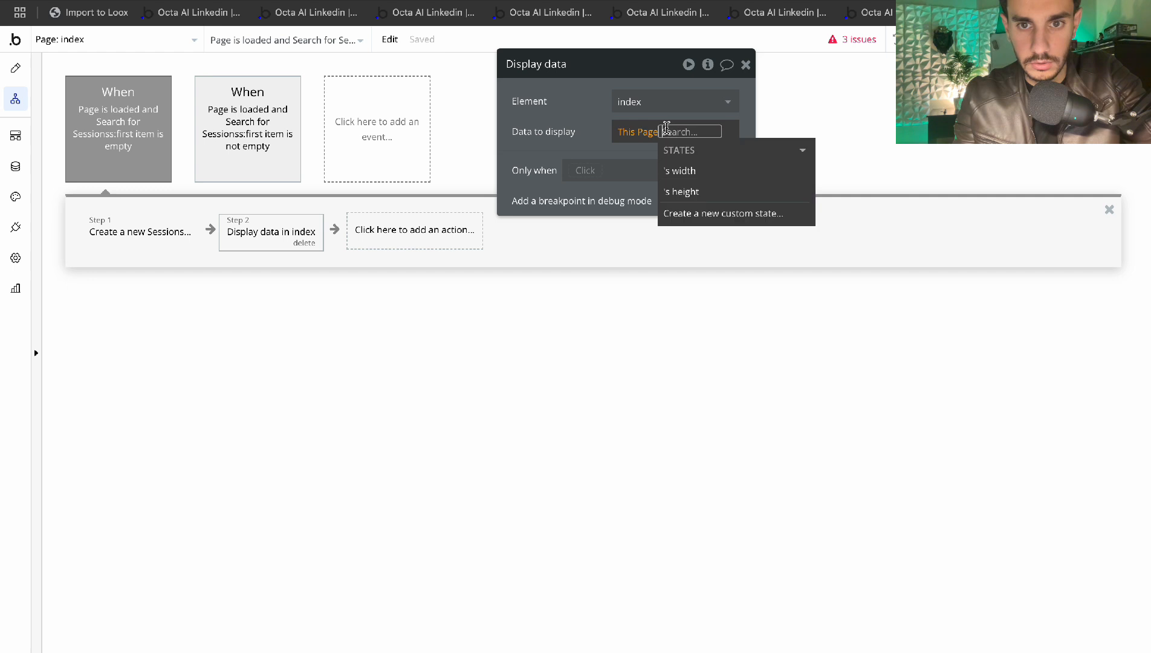
pyautogui.press('BackSpace')
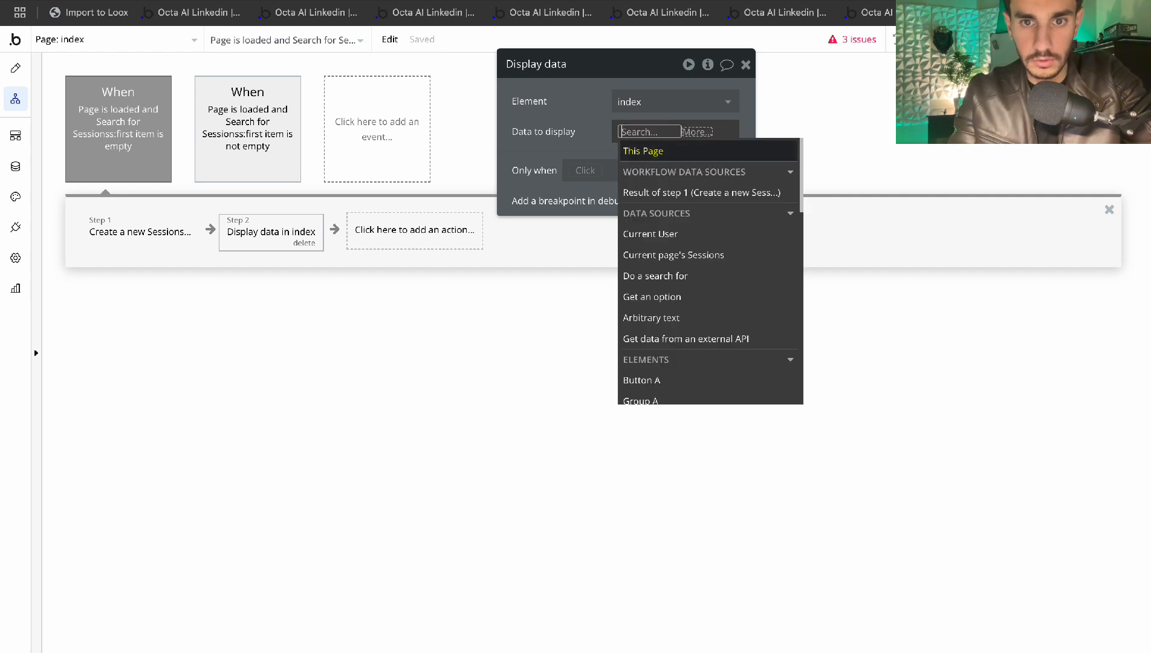
pyautogui.click(667, 256)
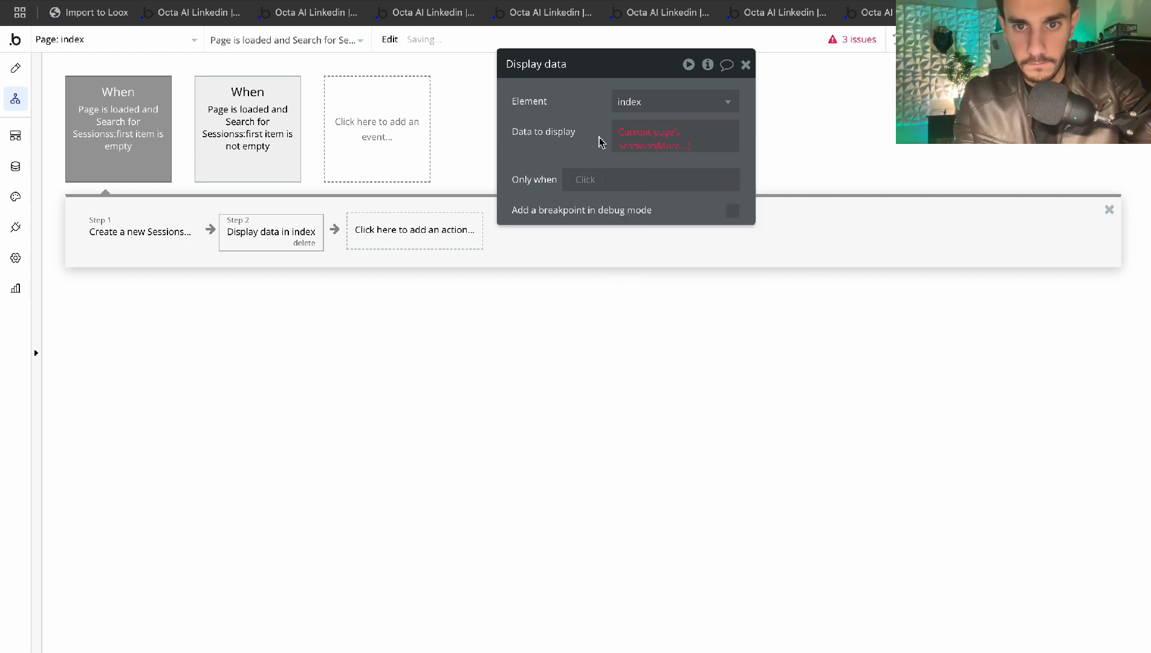
pyautogui.click(667, 148)
pyautogui.press('BackSpace')
pyautogui.press('BackSpace')
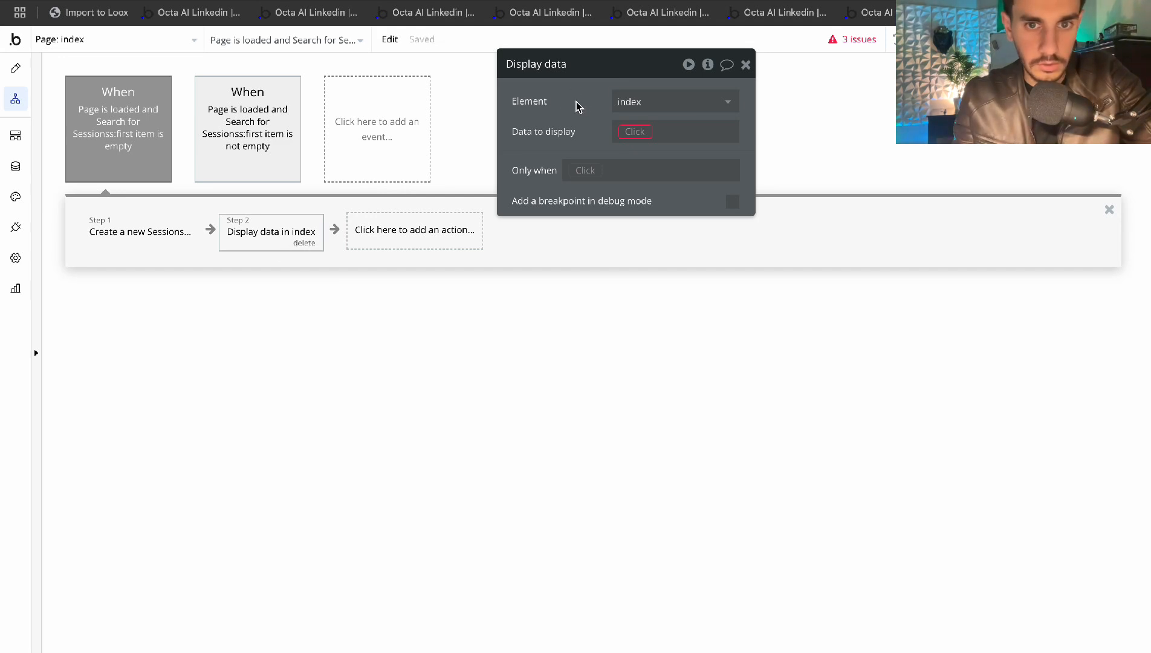
pyautogui.click(15, 68)
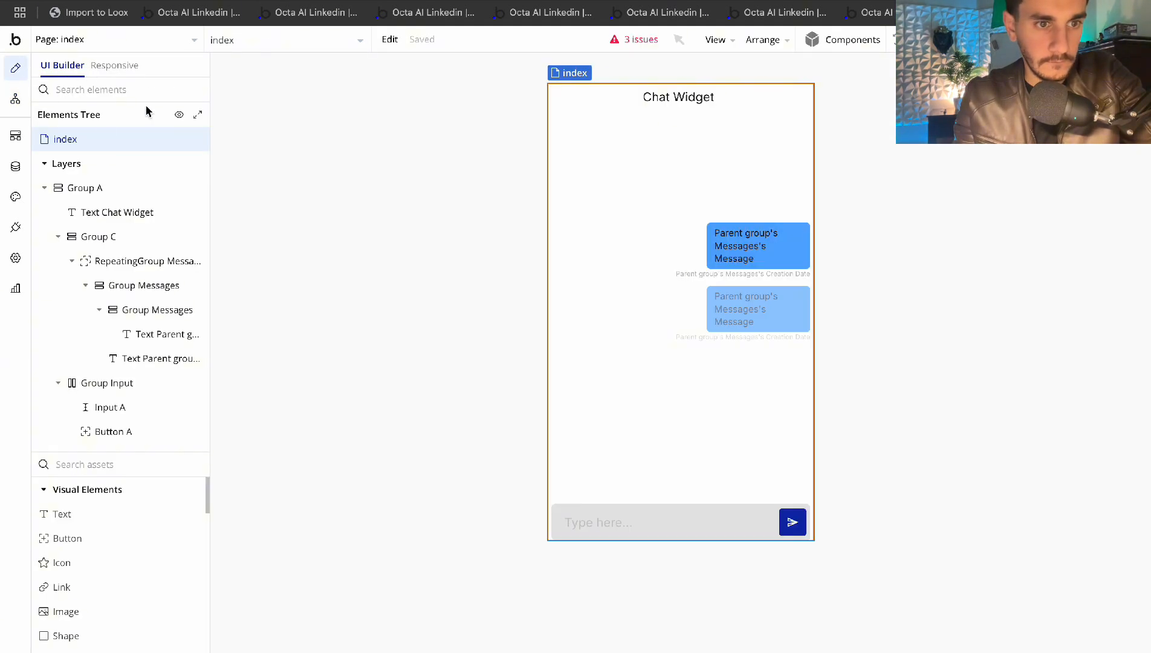
# Review the index page: URL backup field left empty, content type Sessions
pyautogui.click(84, 140)
pyautogui.click(619, 267)
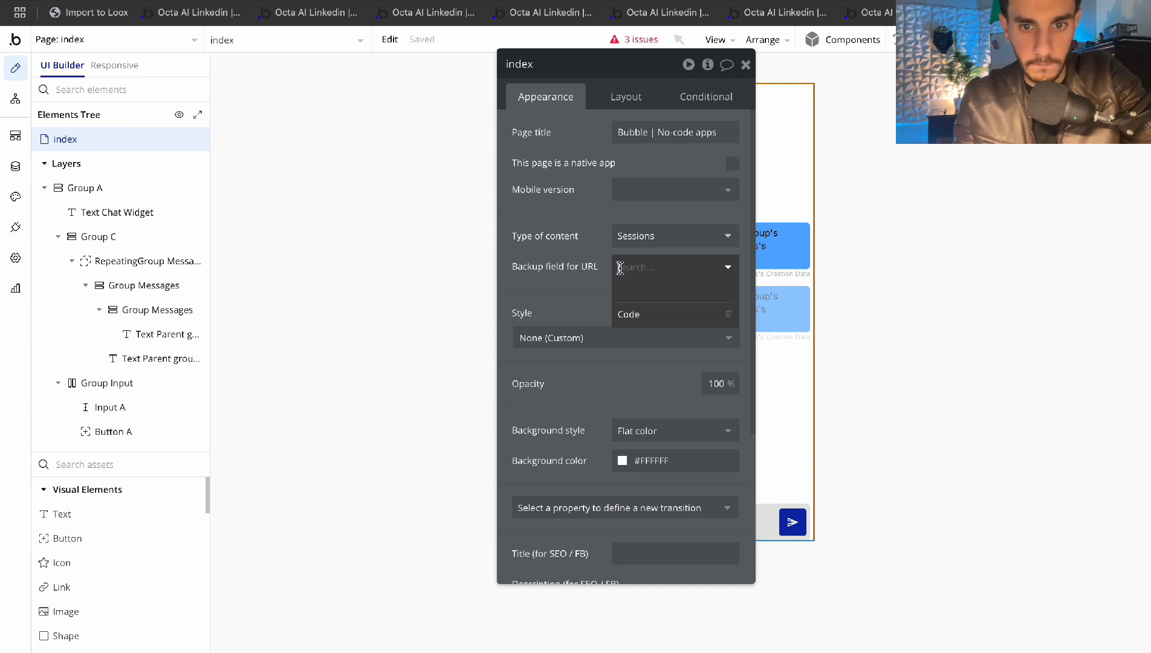
pyautogui.click(585, 279)
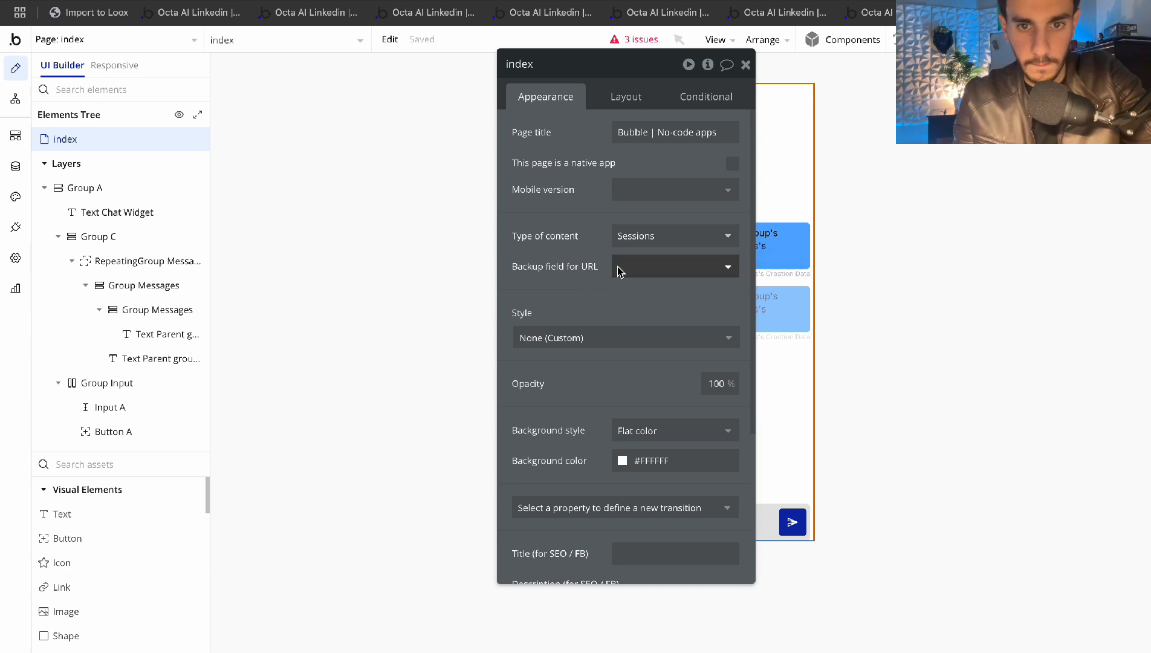
pyautogui.click(587, 243)
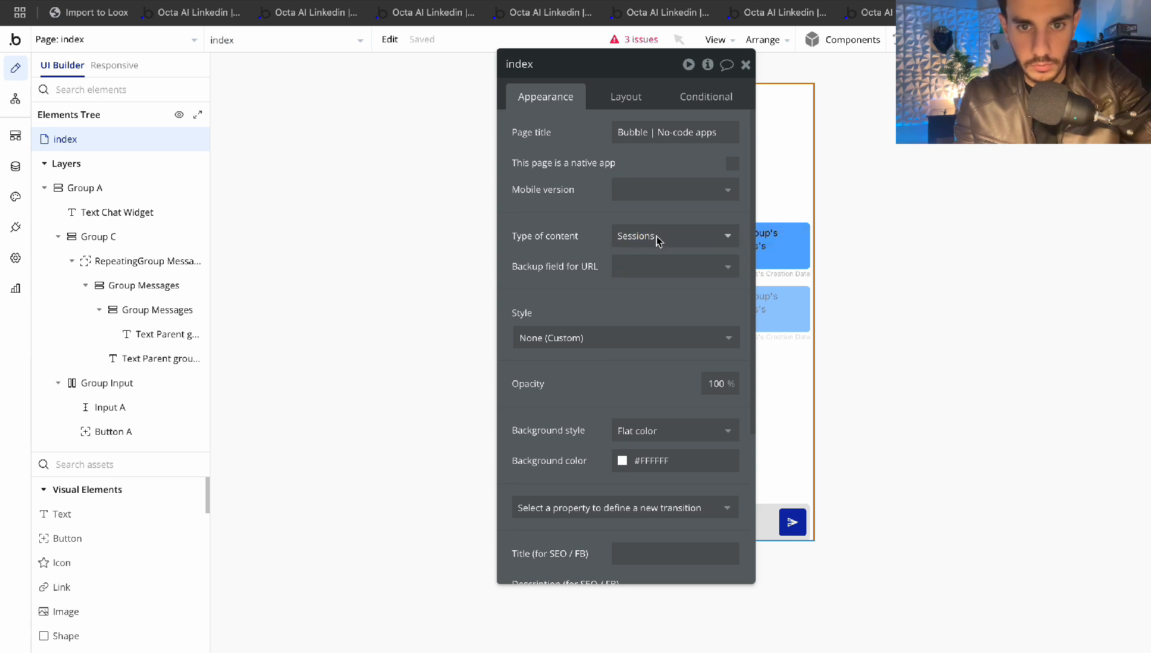
# Replace the Display data step with a Go to page action
pyautogui.click(16, 98)
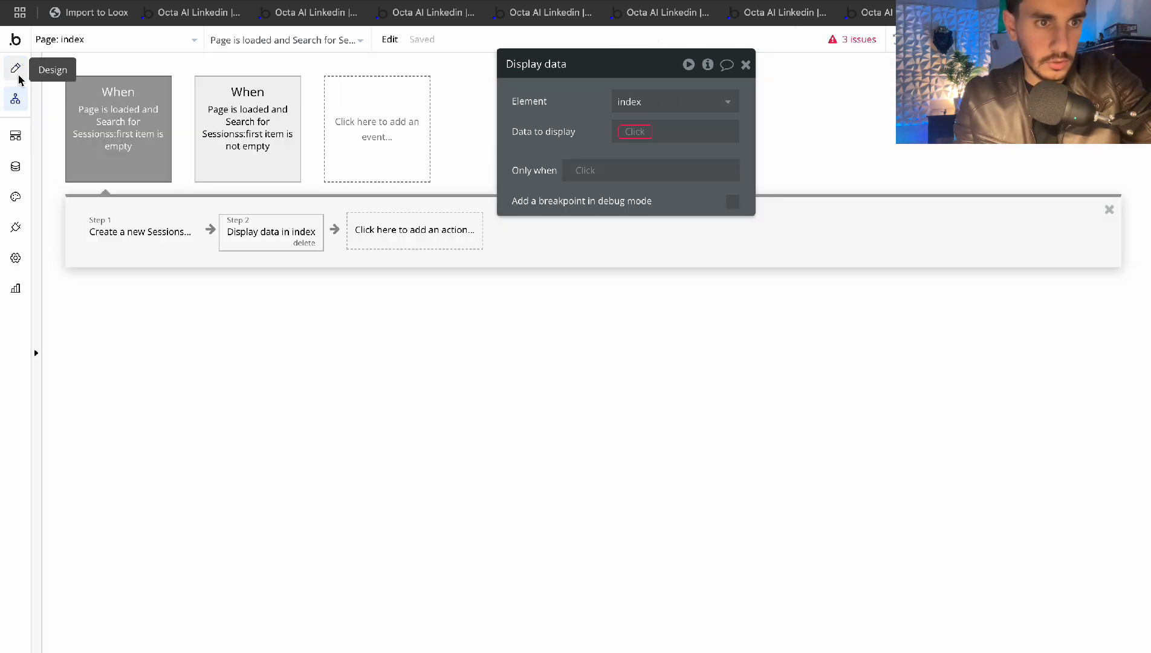
pyautogui.click(304, 243)
pyautogui.click(302, 236)
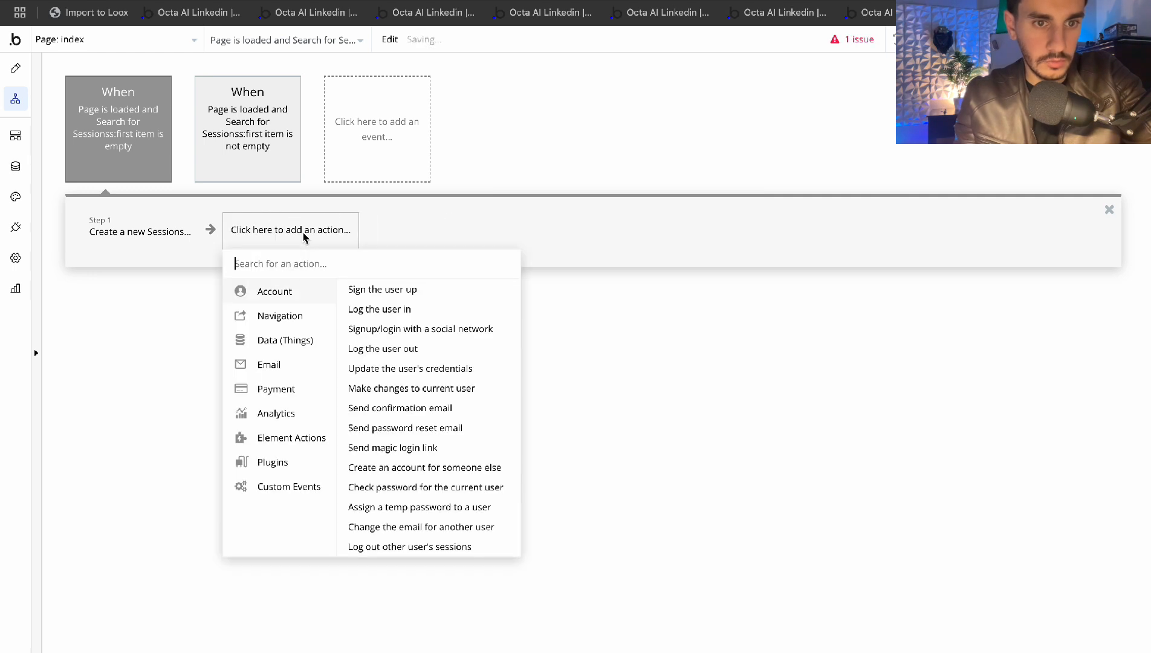
pyautogui.write('go')
pyautogui.click(346, 289)
# Set the Go to page destination to index, sending Result of step 1
pyautogui.click(663, 100)
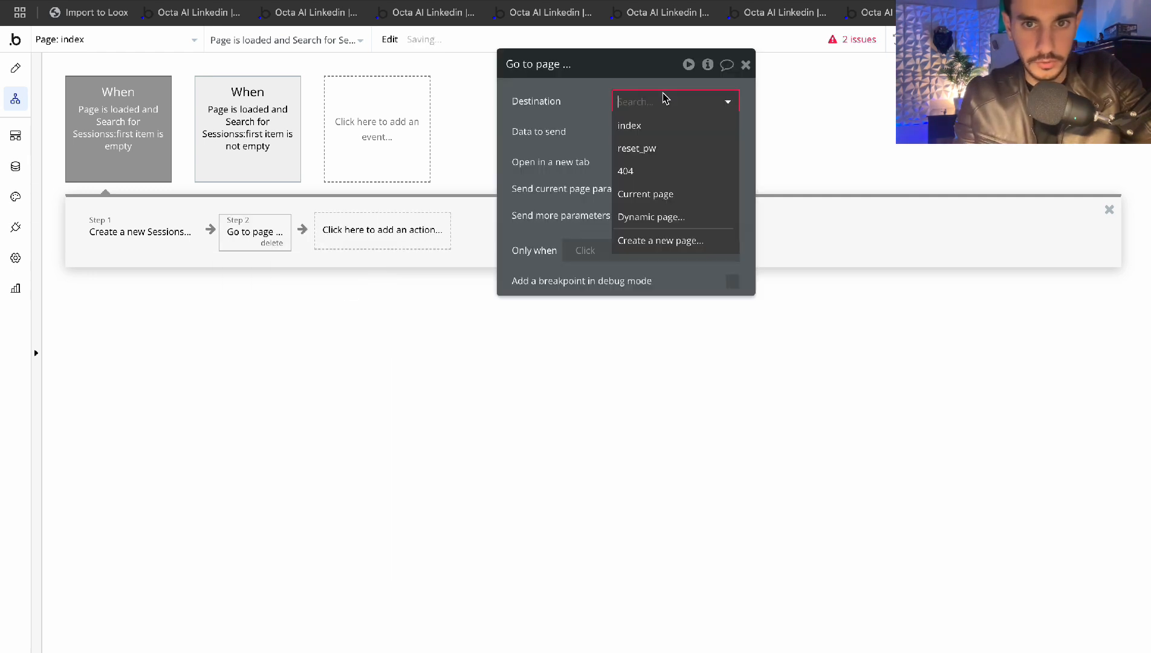
pyautogui.click(646, 120)
pyautogui.click(633, 130)
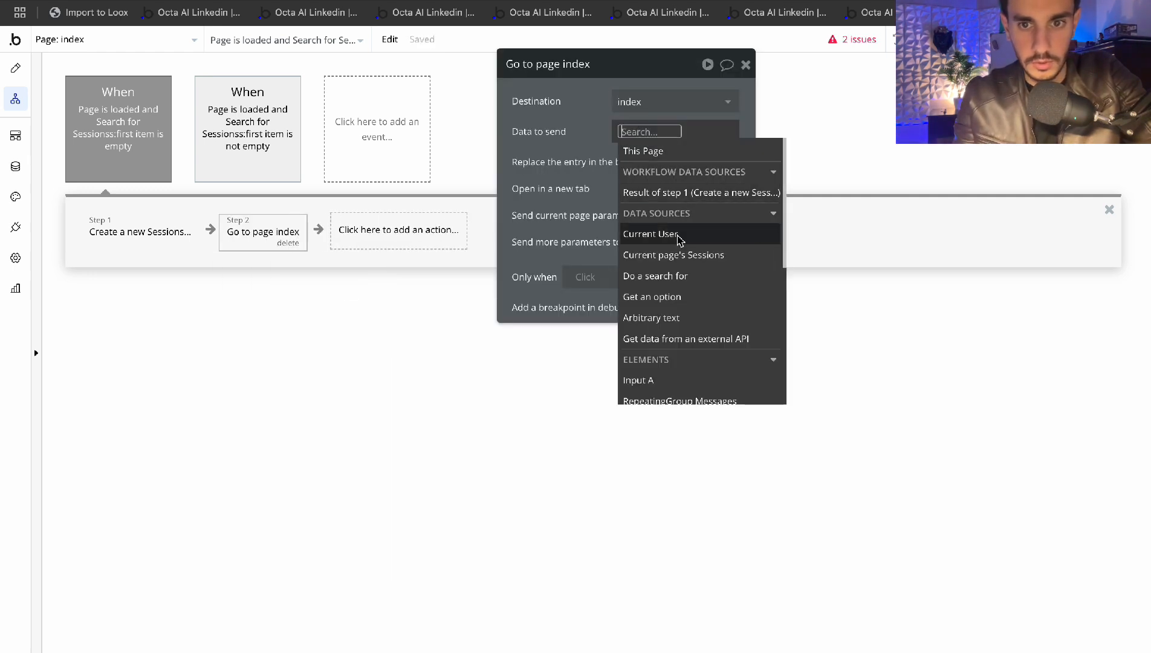
pyautogui.click(712, 196)
pyautogui.click(561, 113)
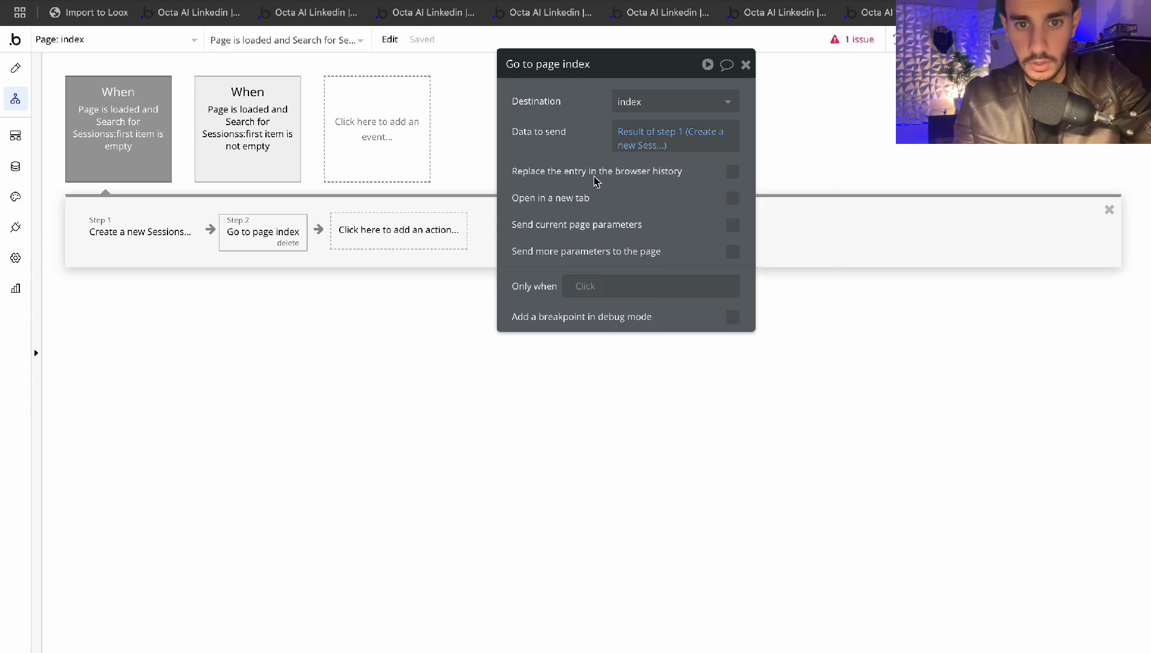
pyautogui.click(746, 66)
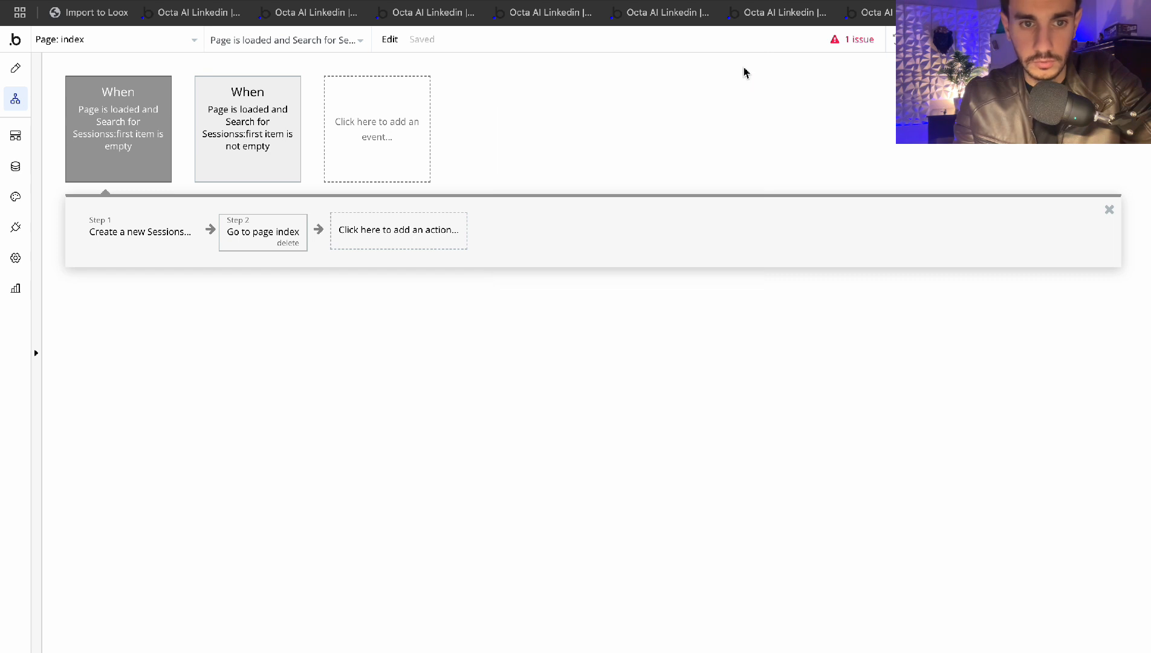
pyautogui.click(247, 125)
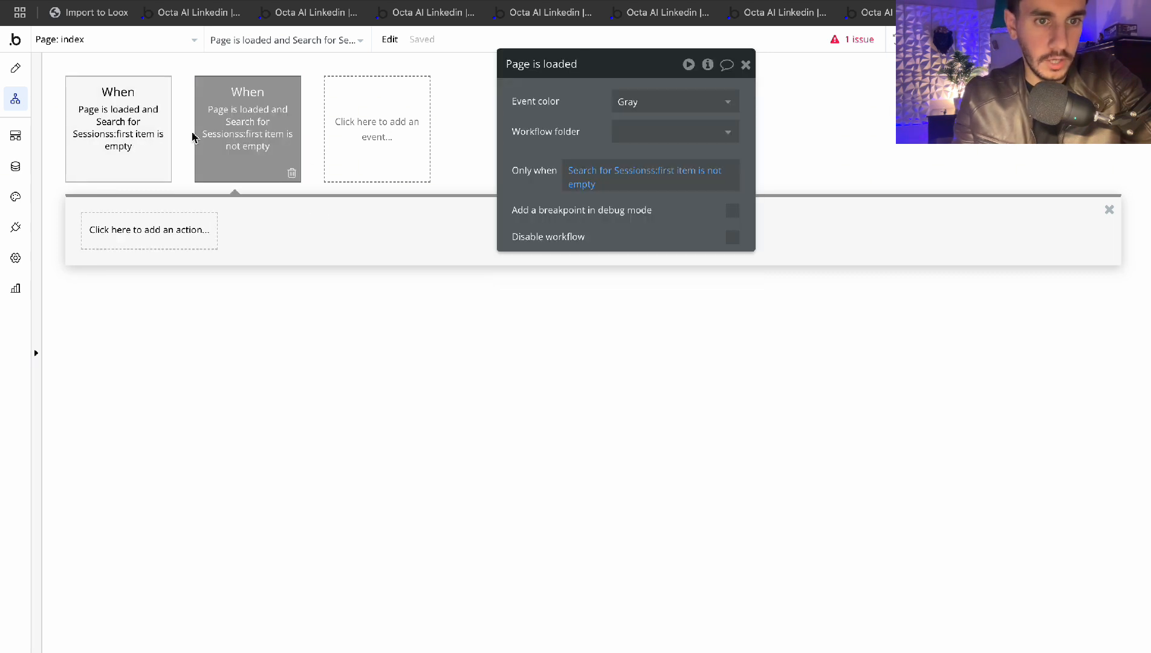
# Copy the Go to page index step from the empty-sessions event into the 'first item is not empty' event
pyautogui.click(163, 156)
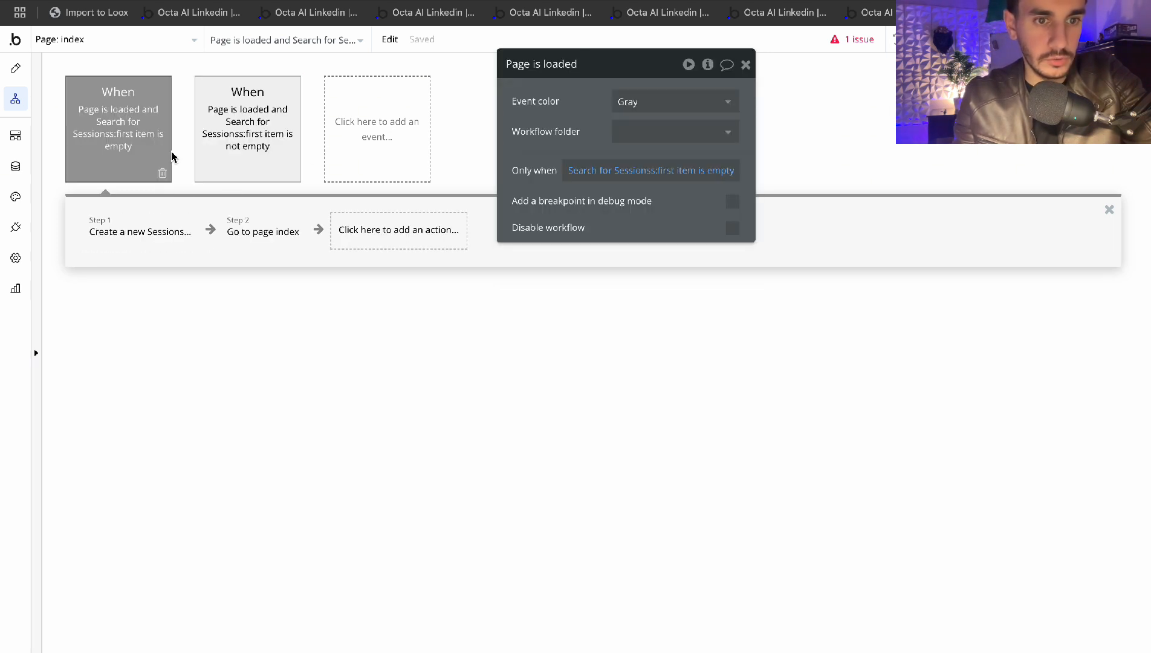
pyautogui.rightClick(277, 242)
pyautogui.click(308, 341)
pyautogui.click(236, 157)
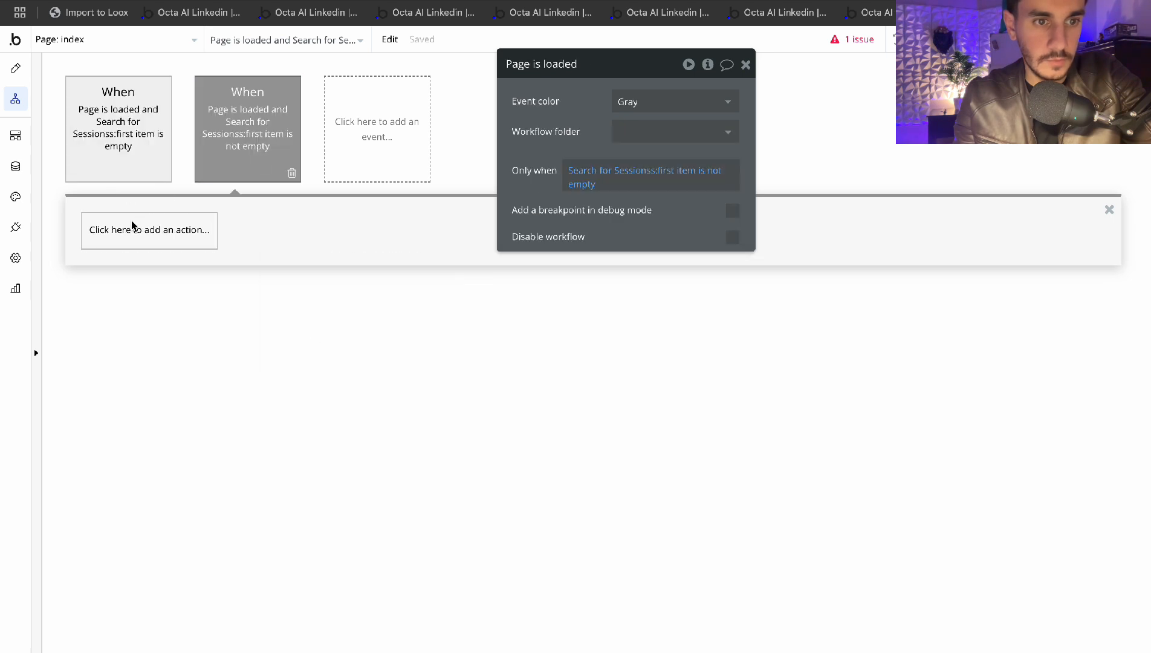
pyautogui.rightClick(134, 230)
pyautogui.click(160, 240)
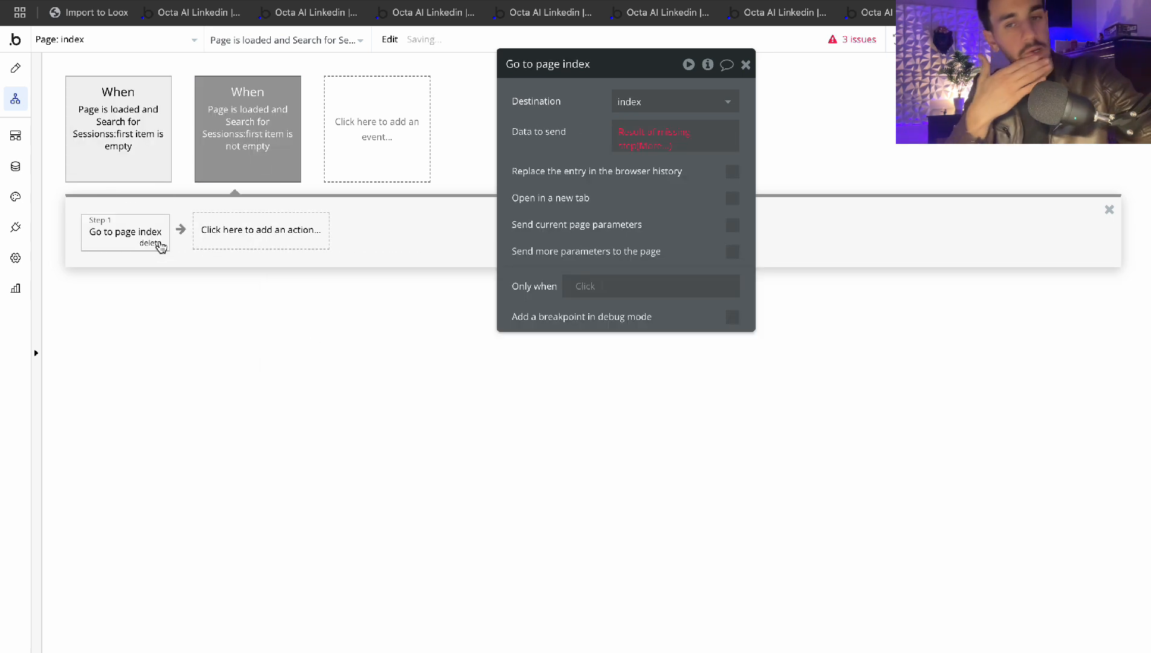
# Replace the pasted step's broken data to send with a Do a search for Sessions
pyautogui.click(638, 133)
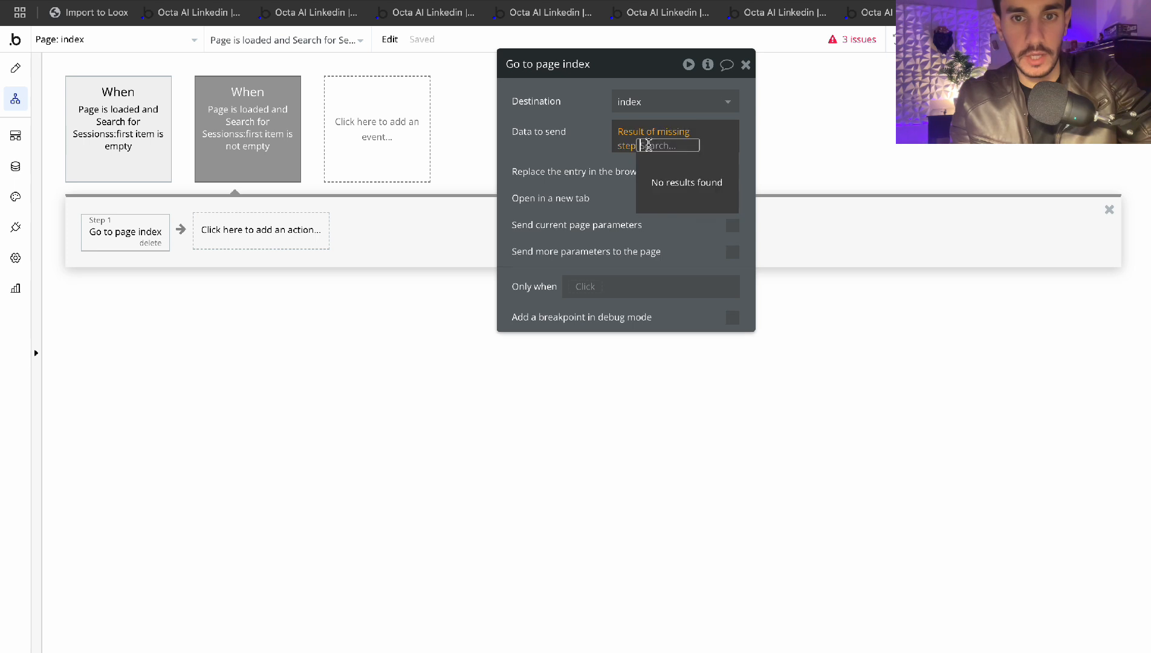
pyautogui.press('BackSpace')
pyautogui.press('BackSpace')
pyautogui.click(634, 130)
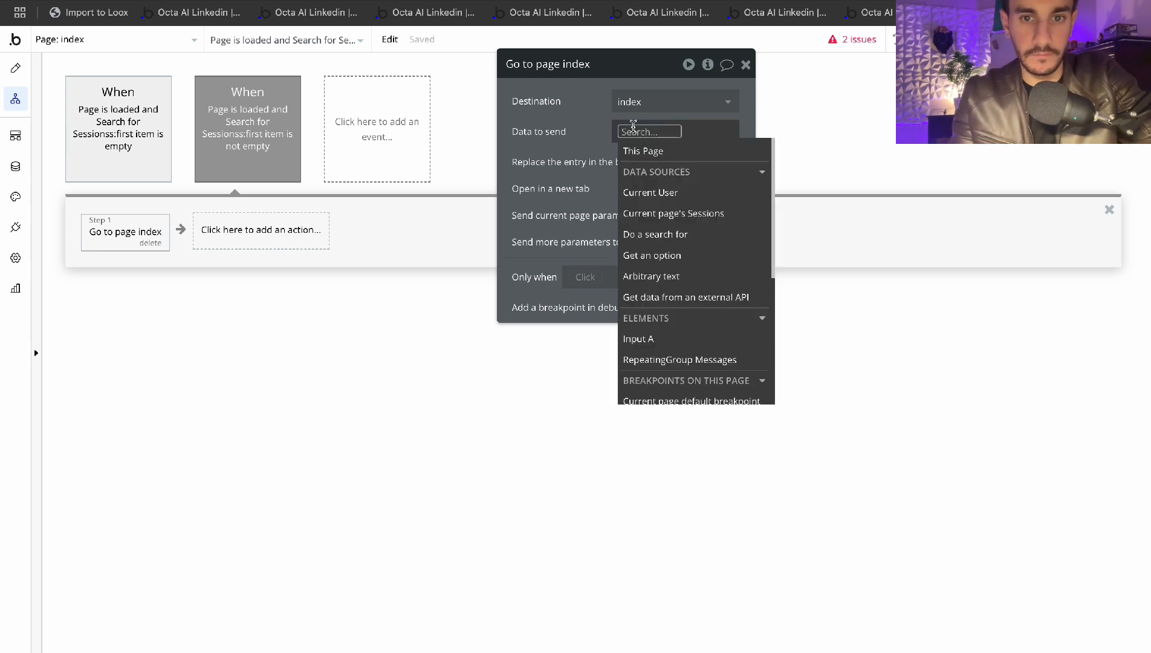
pyautogui.click(683, 241)
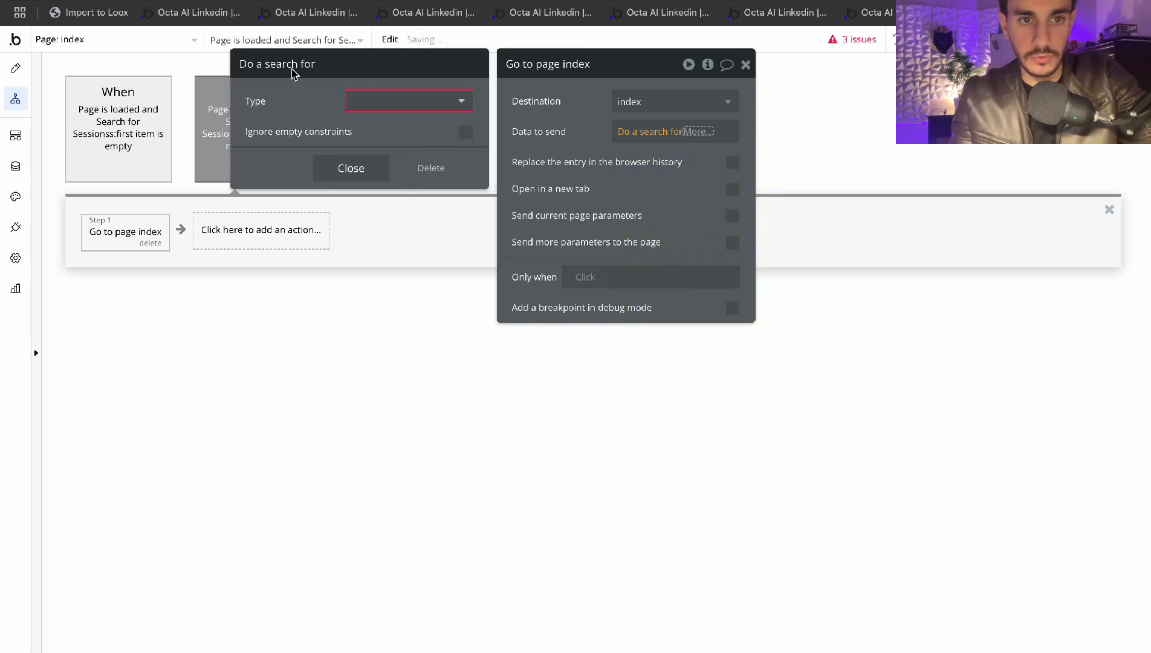
pyautogui.click(372, 100)
pyautogui.click(370, 185)
# Constrain the Sessions search to Created By = Current User and send its :first item
pyautogui.click(363, 141)
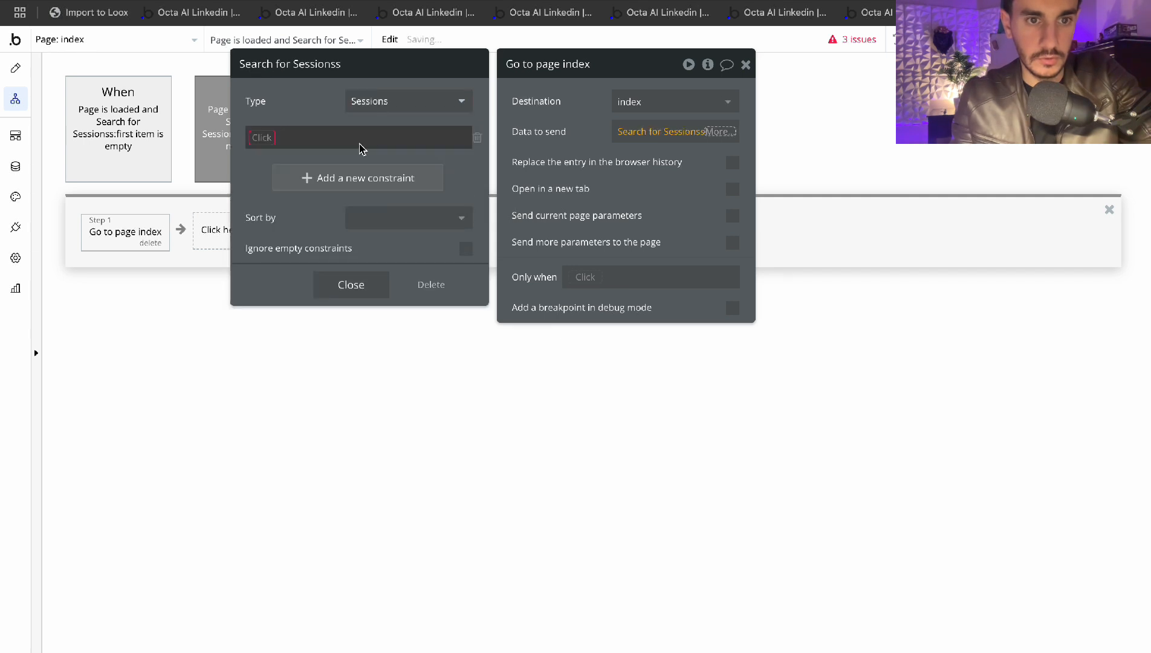
pyautogui.click(261, 151)
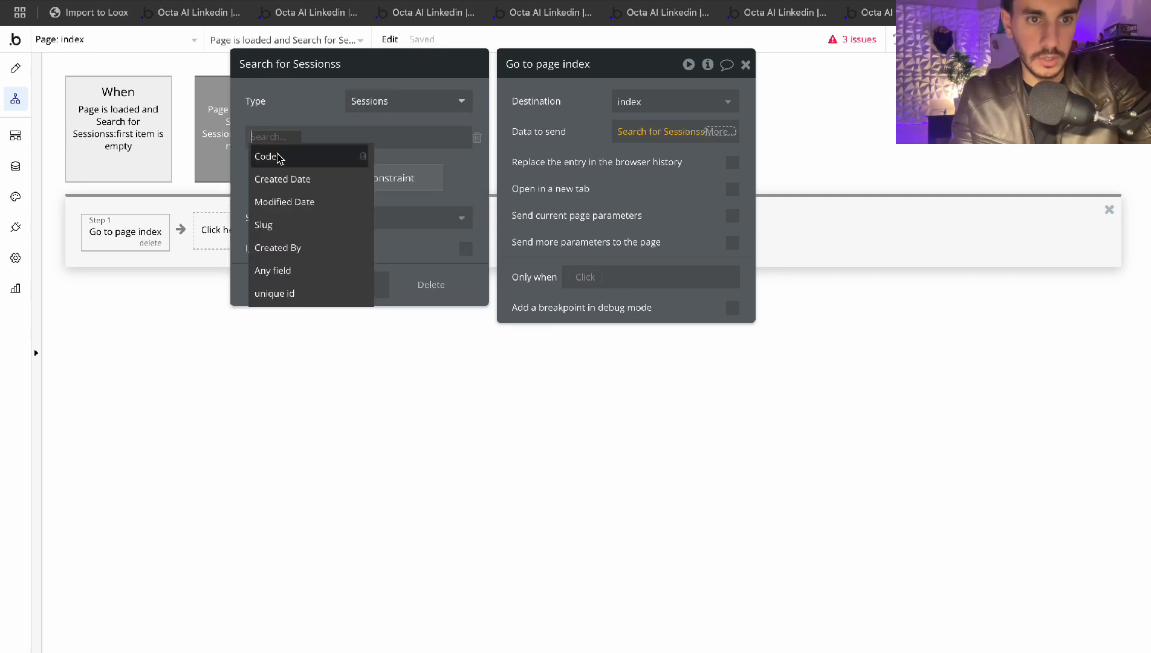
pyautogui.click(288, 248)
pyautogui.click(308, 154)
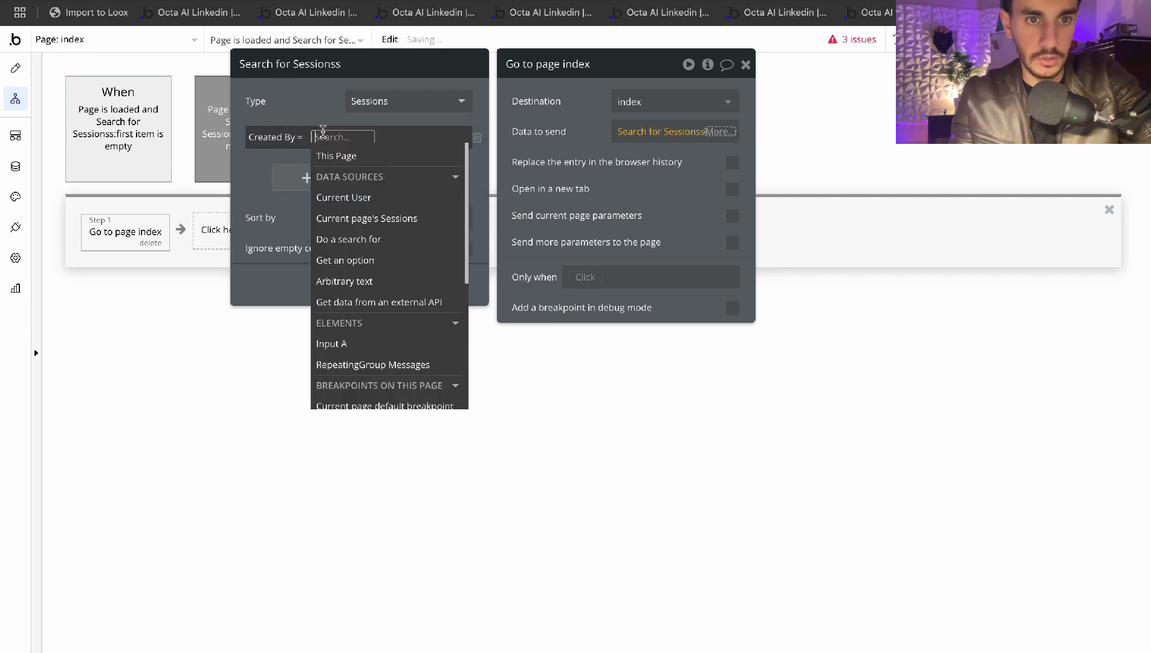
pyautogui.click(355, 195)
pyautogui.click(350, 281)
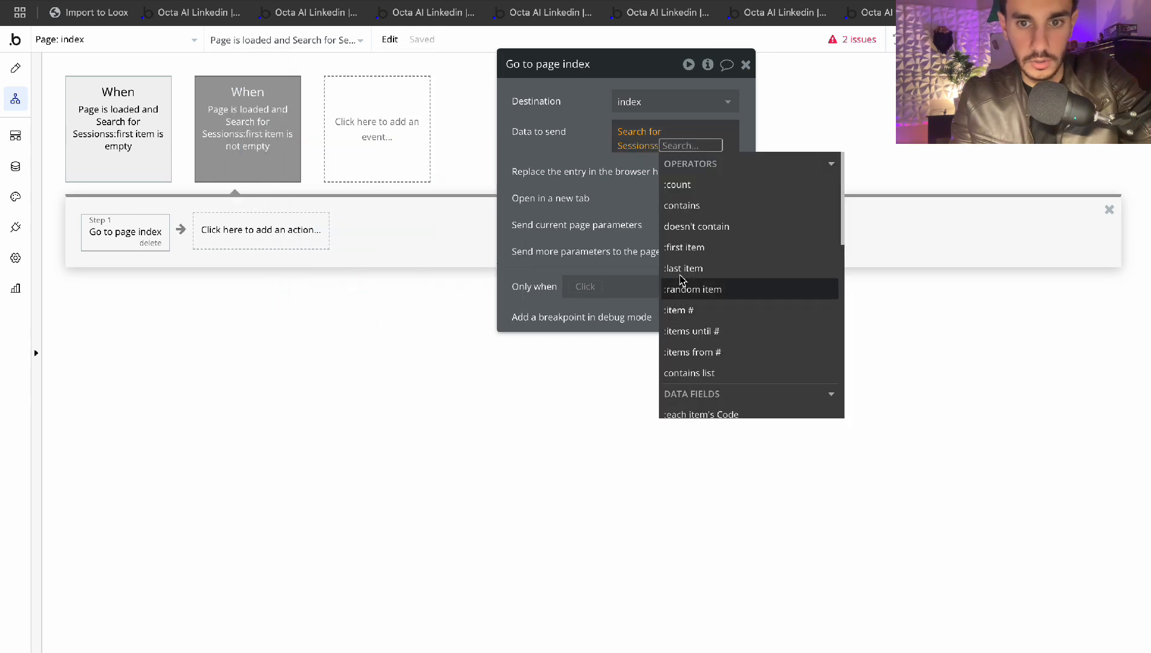
pyautogui.click(666, 248)
pyautogui.click(585, 181)
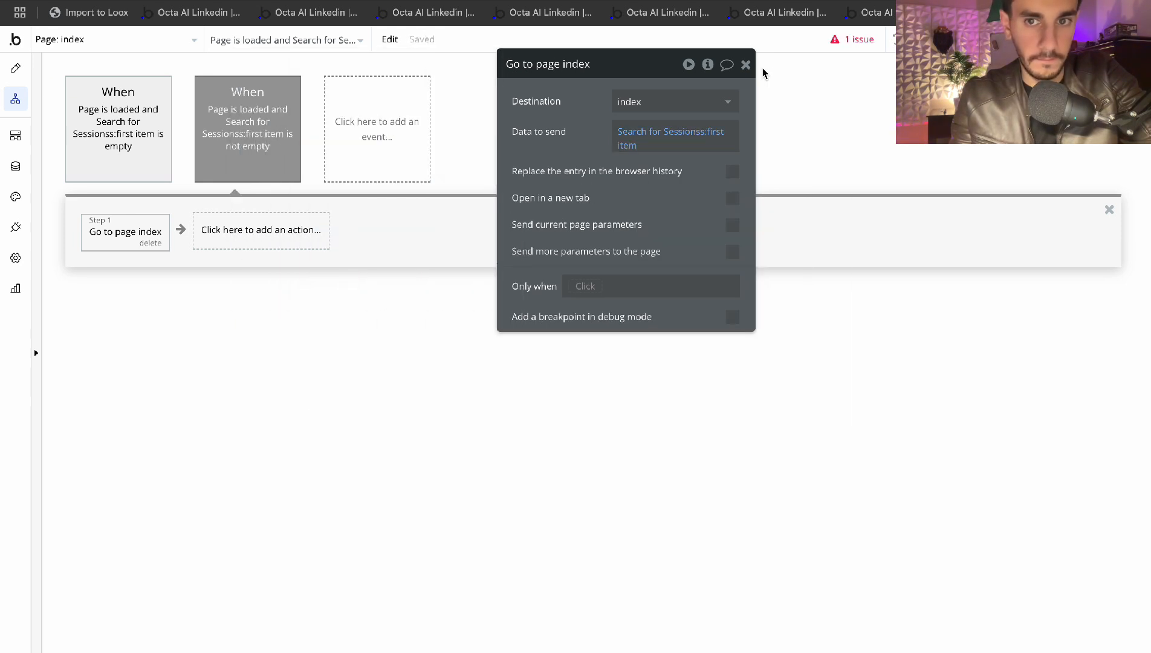
pyautogui.click(751, 67)
pyautogui.click(118, 144)
# Review the empty-session workflow's Create a new Sessions step, leaving its fields unchanged
pyautogui.click(129, 234)
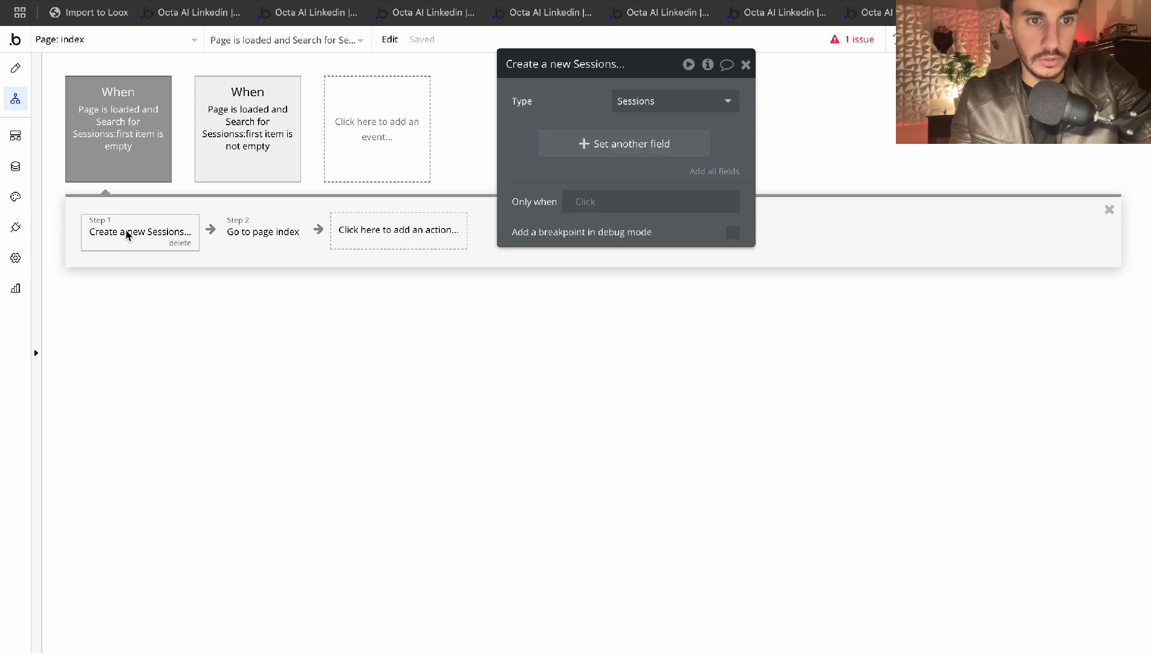
pyautogui.click(262, 238)
pyautogui.click(726, 65)
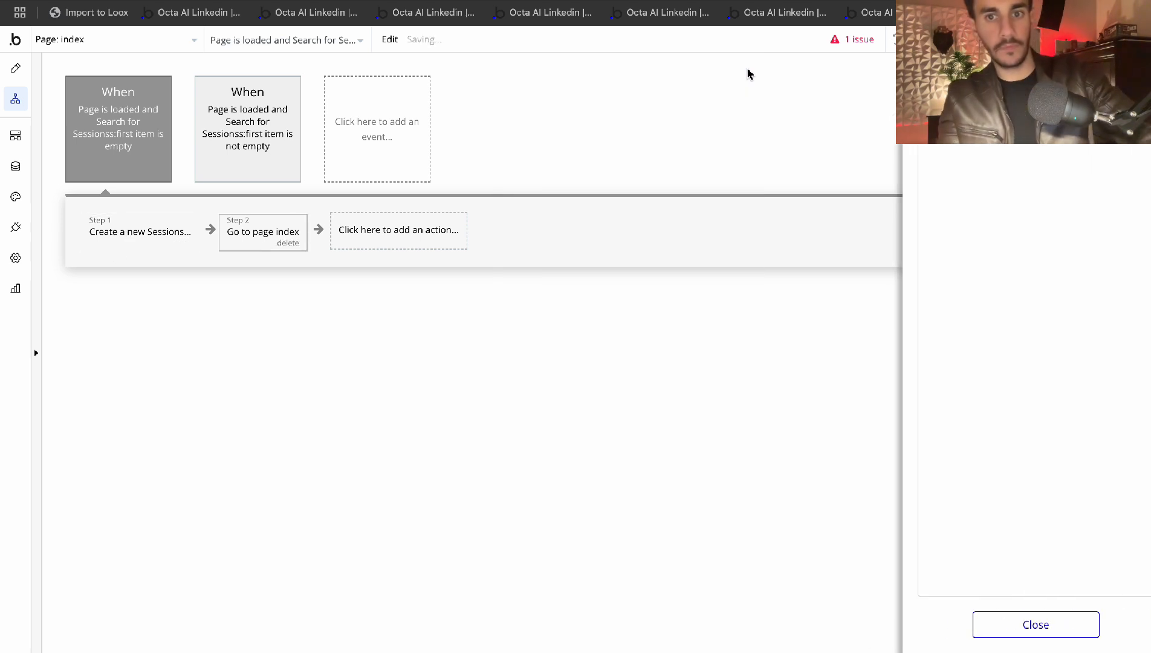
pyautogui.click(971, 622)
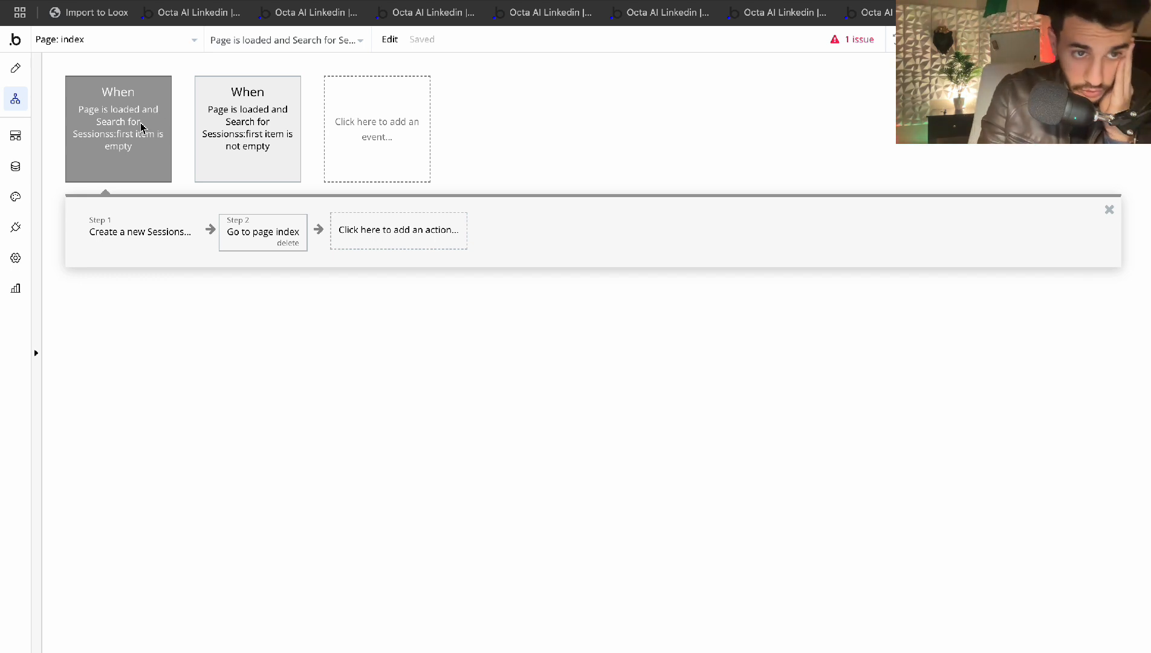
pyautogui.click(143, 232)
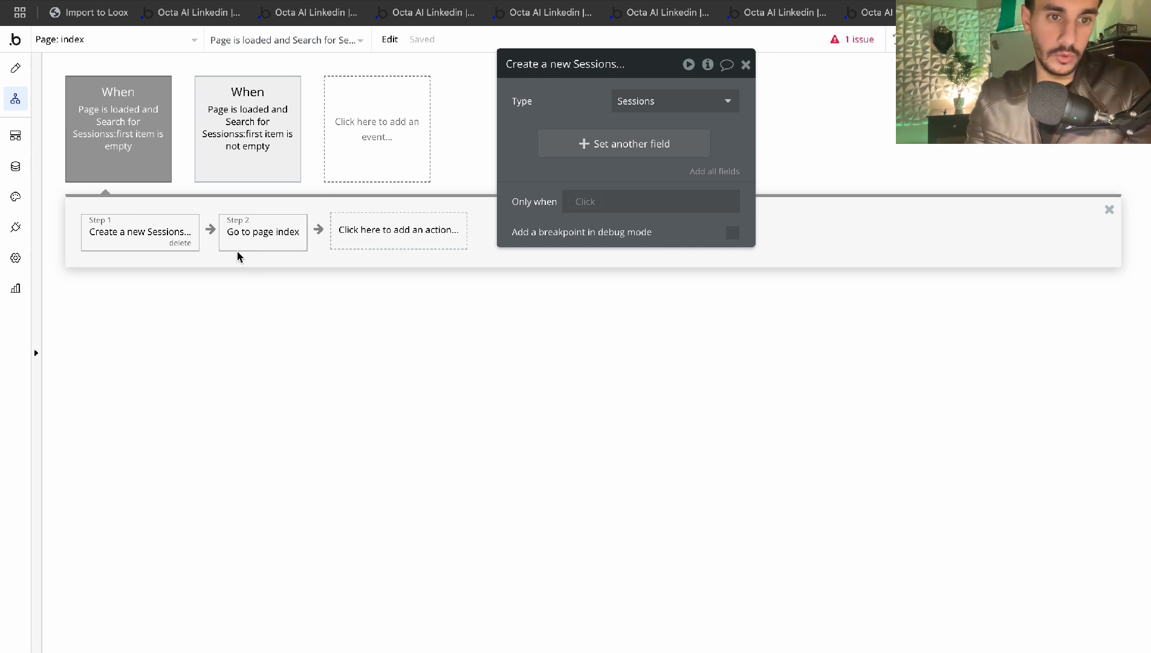
pyautogui.click(623, 144)
pyautogui.click(533, 138)
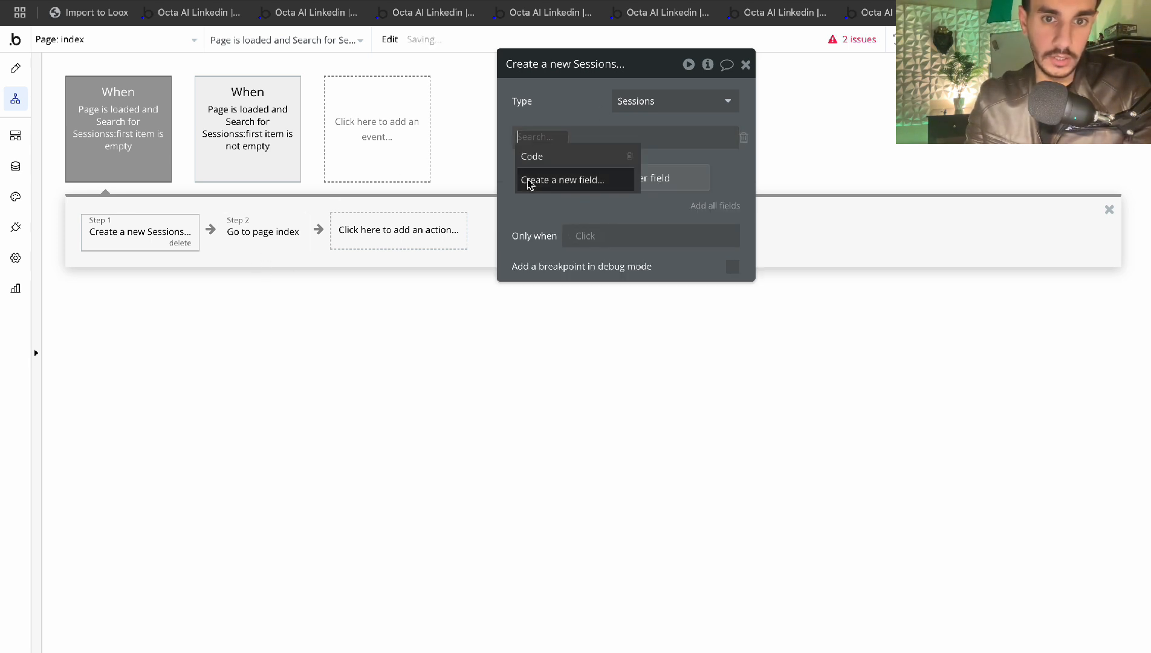
pyautogui.click(744, 137)
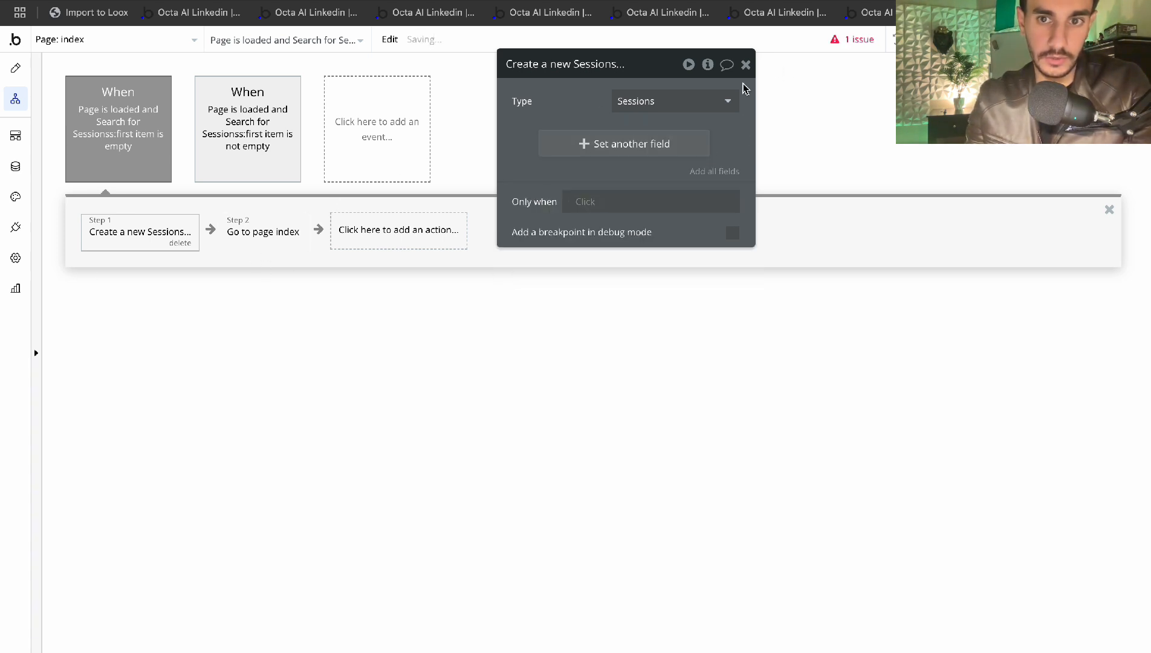
pyautogui.click(745, 64)
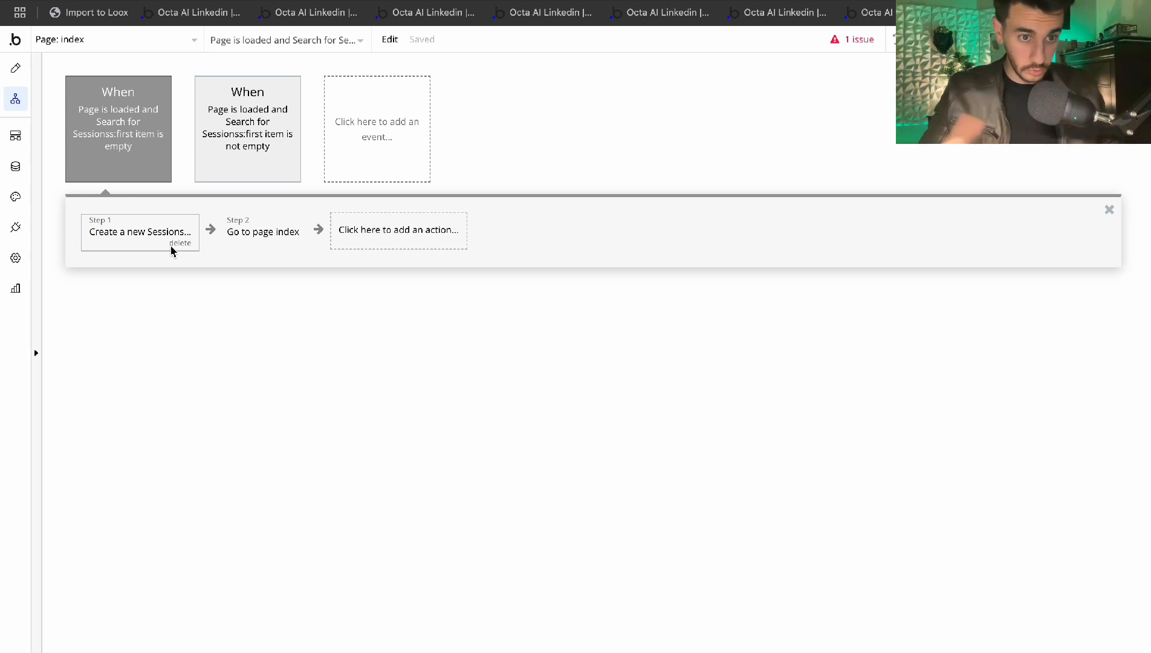
# Inspect the Go to page index step sending Result of step 1, then open the Session-exists workflow
pyautogui.click(248, 224)
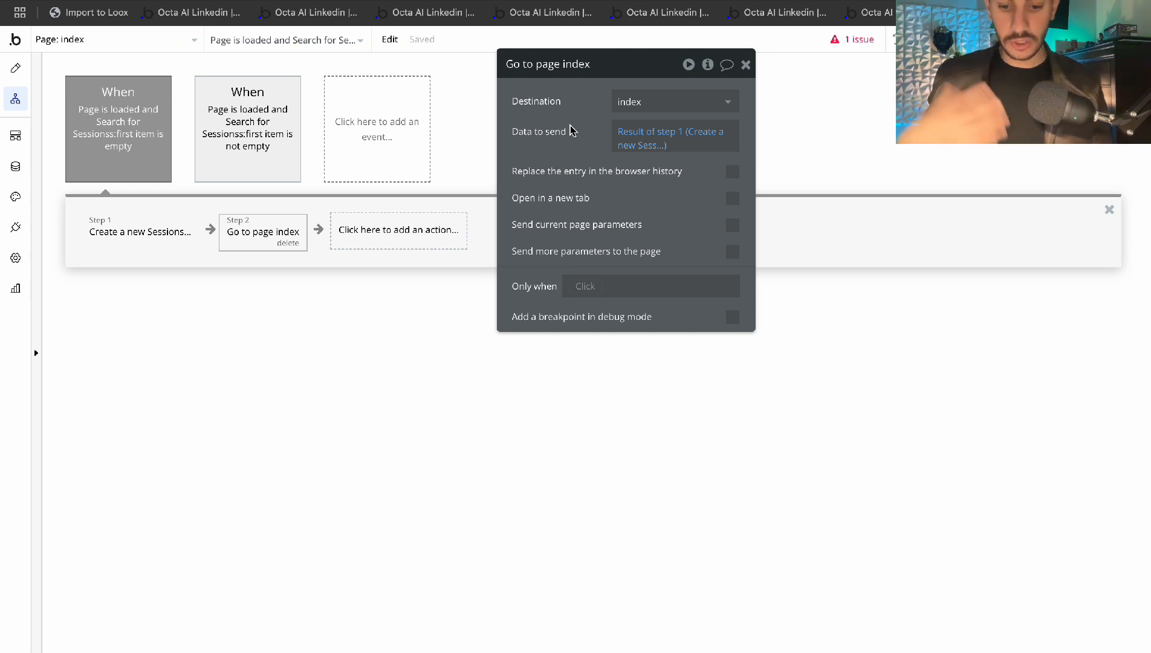
pyautogui.click(745, 64)
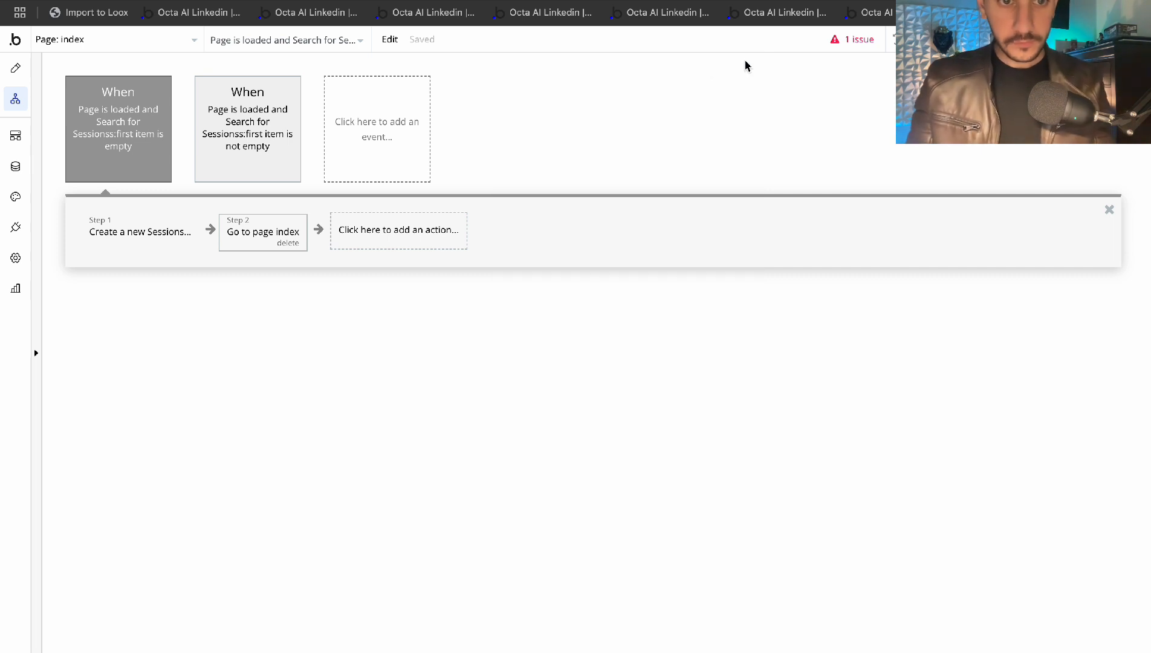
pyautogui.click(210, 141)
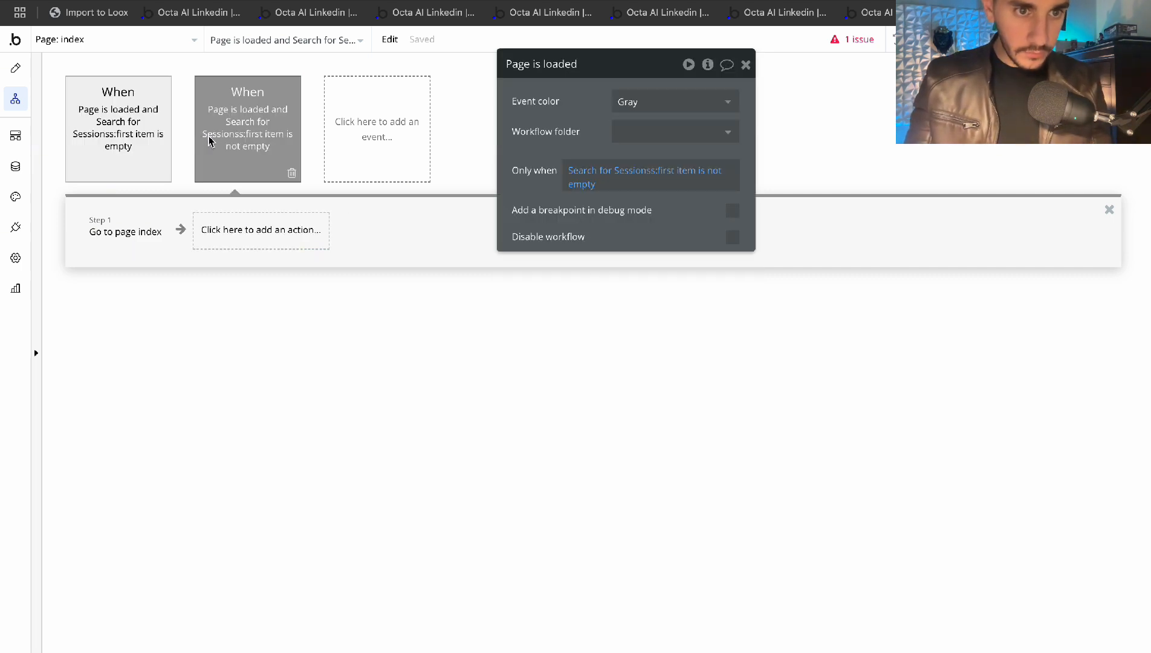
# Check the existing-Session workflow's Go to page index step, then return to the Chat Widget page design
pyautogui.click(108, 227)
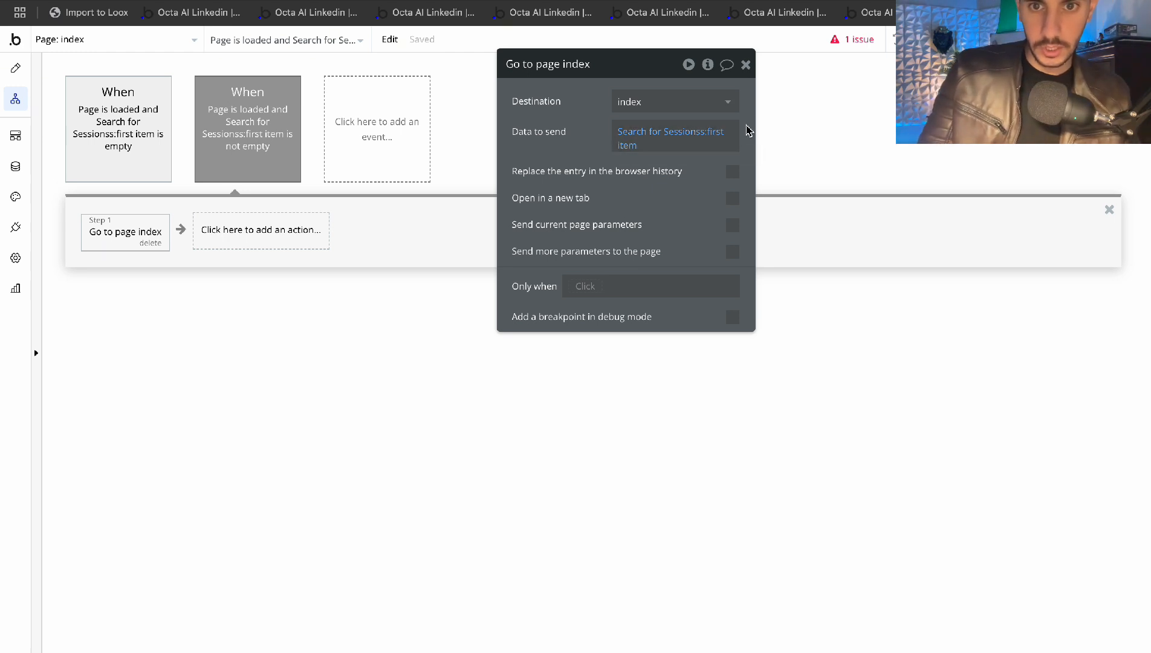
pyautogui.click(748, 67)
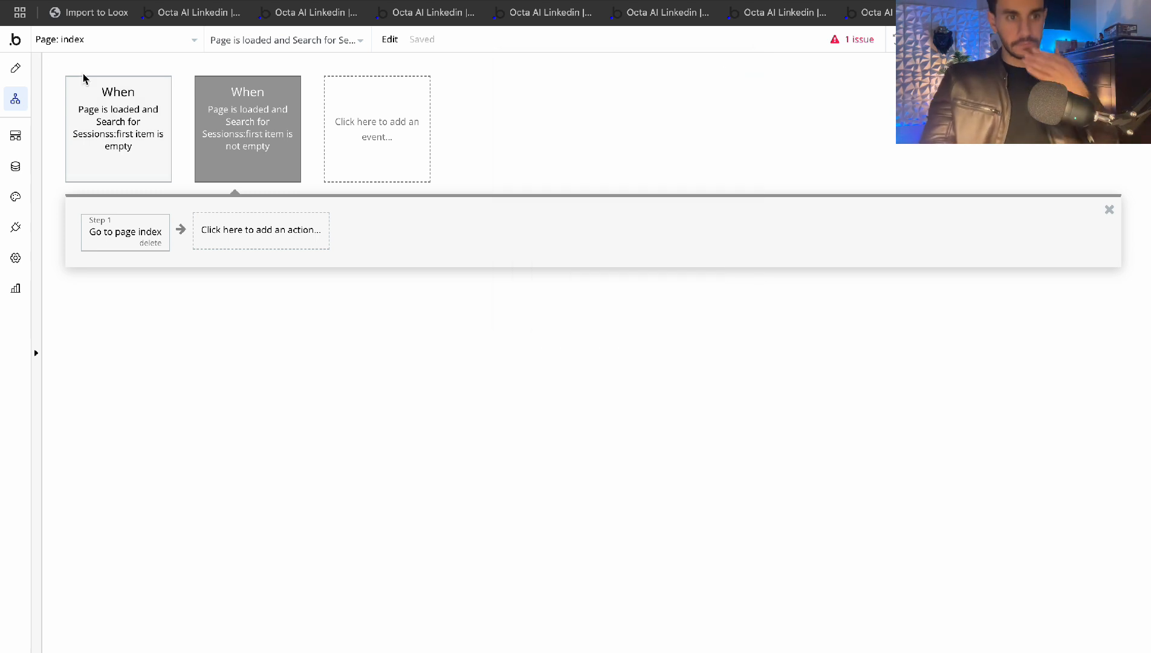
pyautogui.click(15, 68)
pyautogui.click(750, 67)
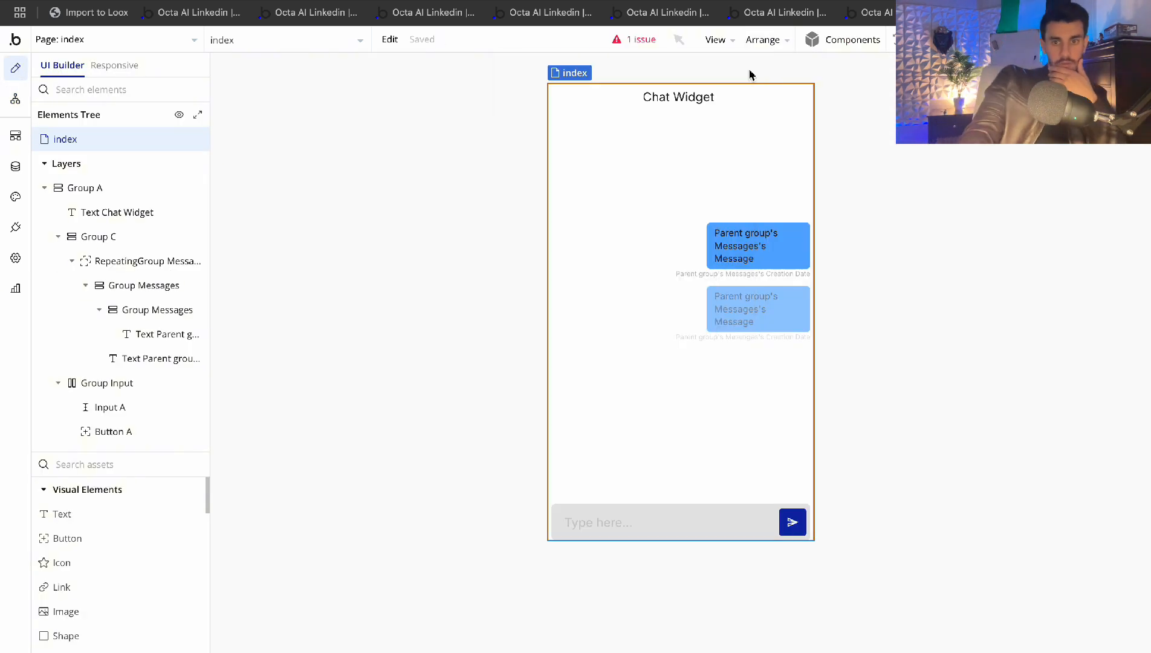
# Rename the text input Input A to Input Chat
pyautogui.doubleClick(659, 542)
pyautogui.click(559, 65)
pyautogui.press('BackSpace')
pyautogui.write('Cha')
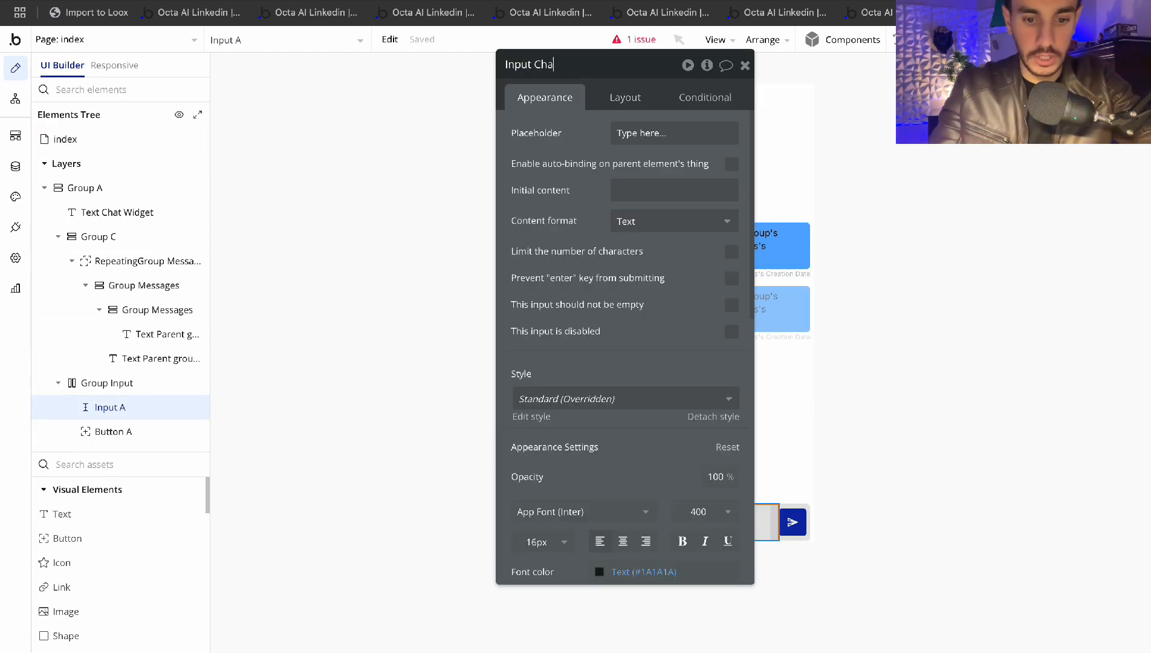
pyautogui.click(745, 65)
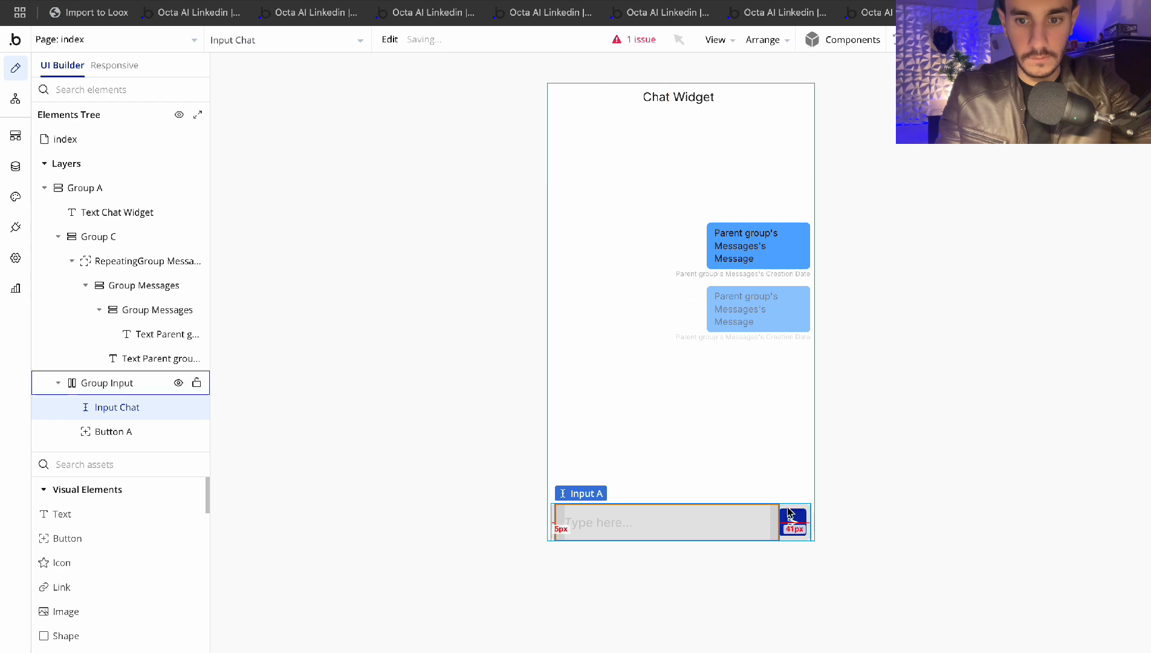
# Rename the send button Button A to Button Send Chat
pyautogui.doubleClick(789, 519)
pyautogui.click(559, 66)
pyautogui.press('BackSpace')
pyautogui.write('Se')
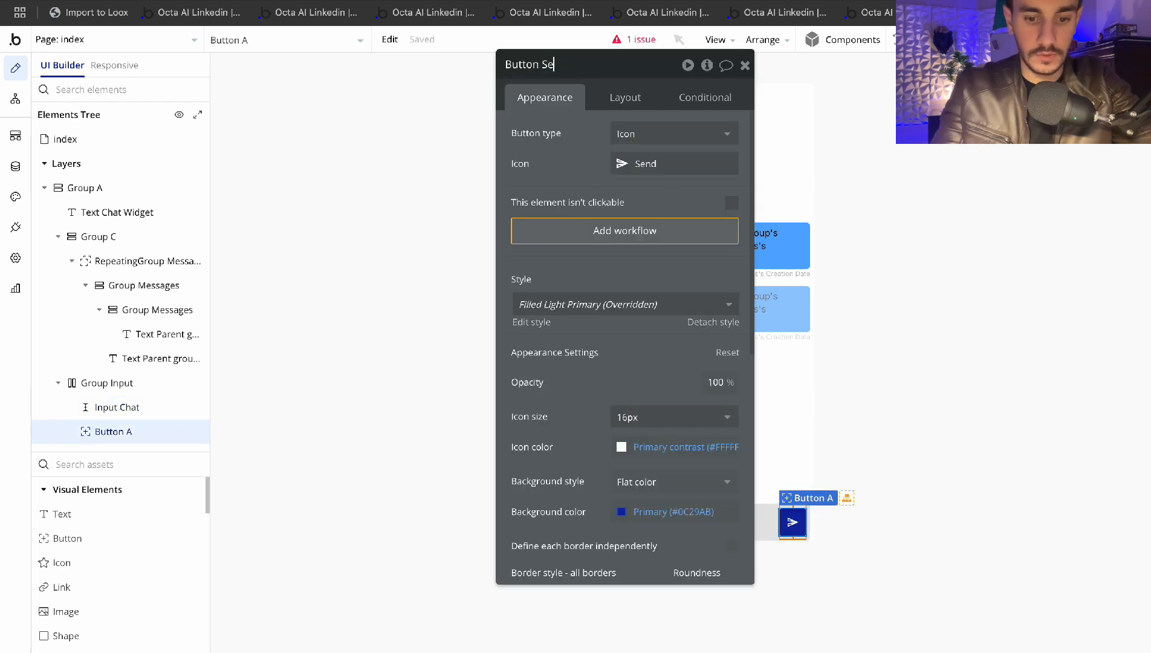
pyautogui.write('nd Chat')
pyautogui.press('Return')
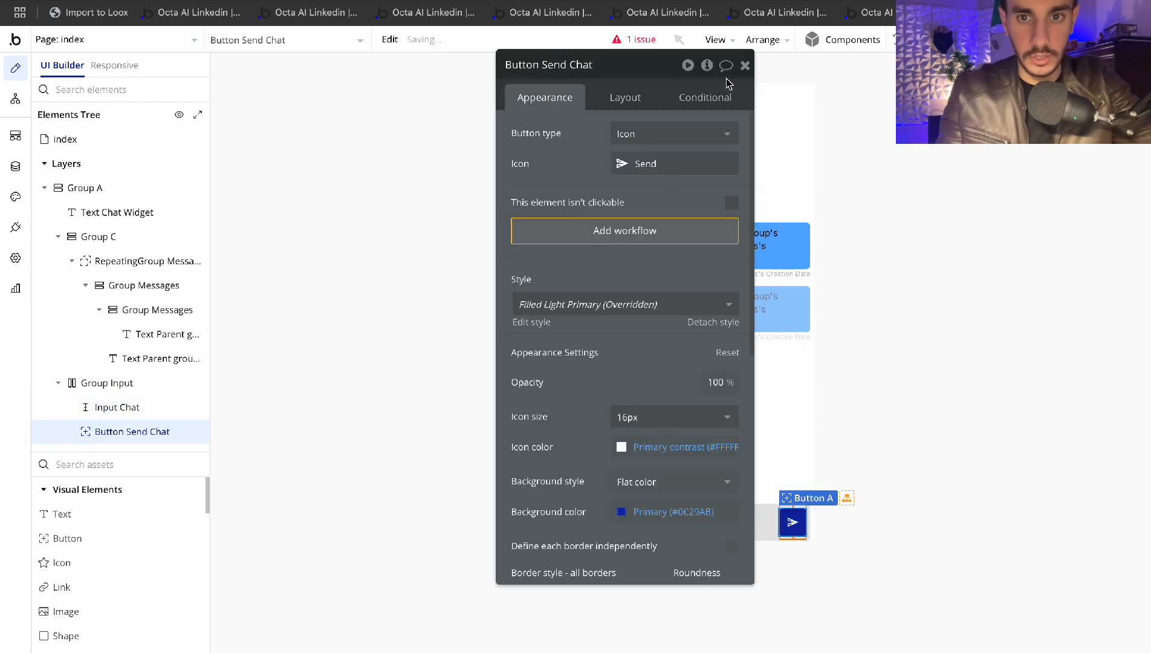
pyautogui.click(744, 65)
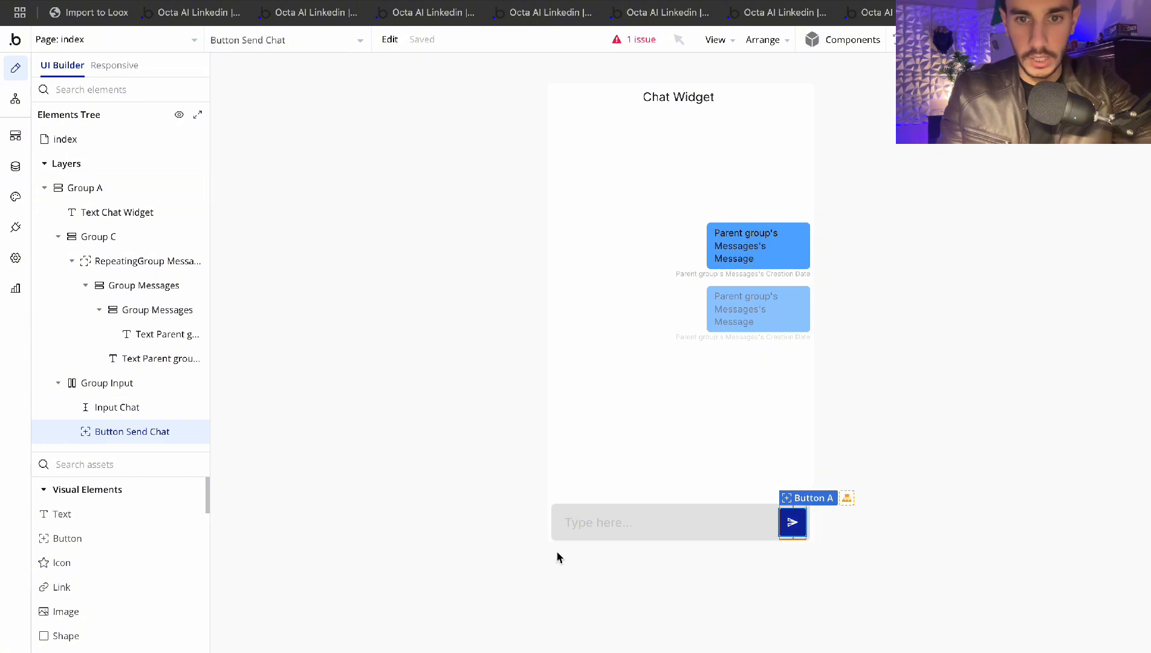
pyautogui.click(13, 97)
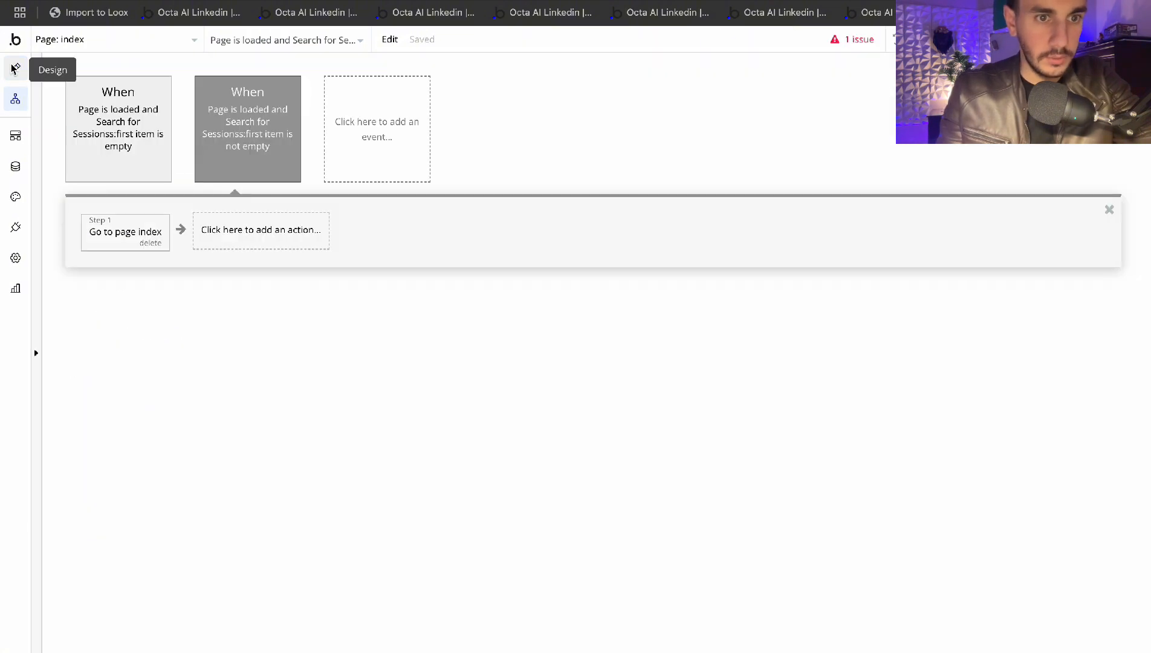
pyautogui.click(16, 68)
# Search the plugin catalogue for 'openai' and install OpenAI ChatGPT/4, Assistant, Vision
pyautogui.click(15, 227)
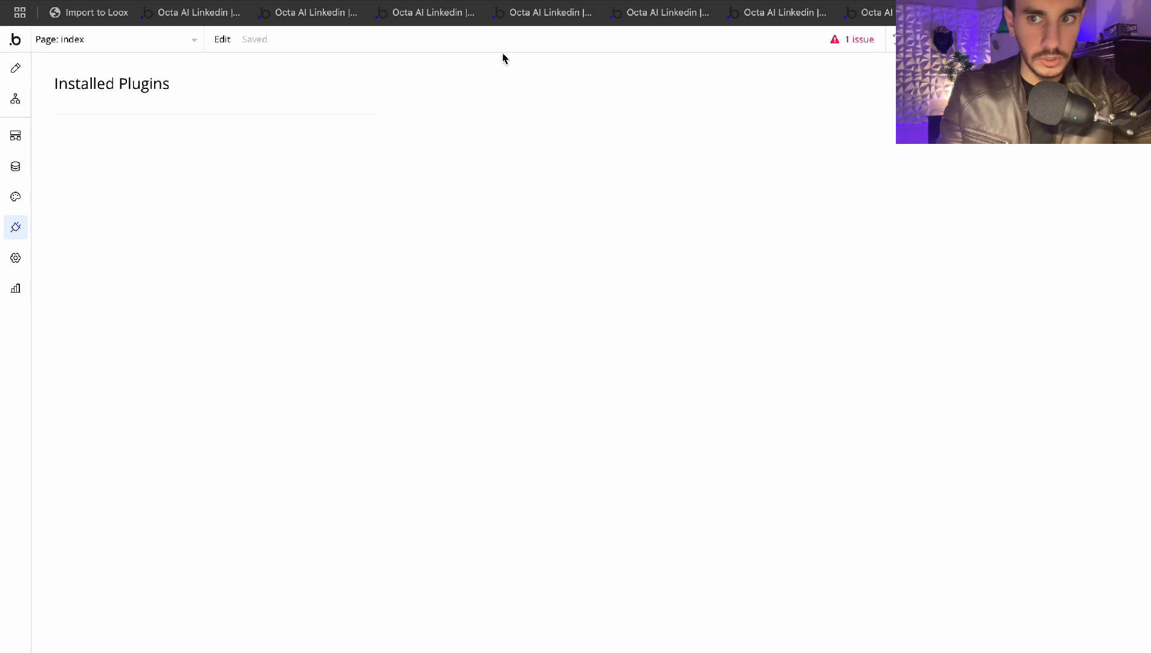
pyautogui.click(1092, 84)
pyautogui.click(314, 187)
pyautogui.write('op')
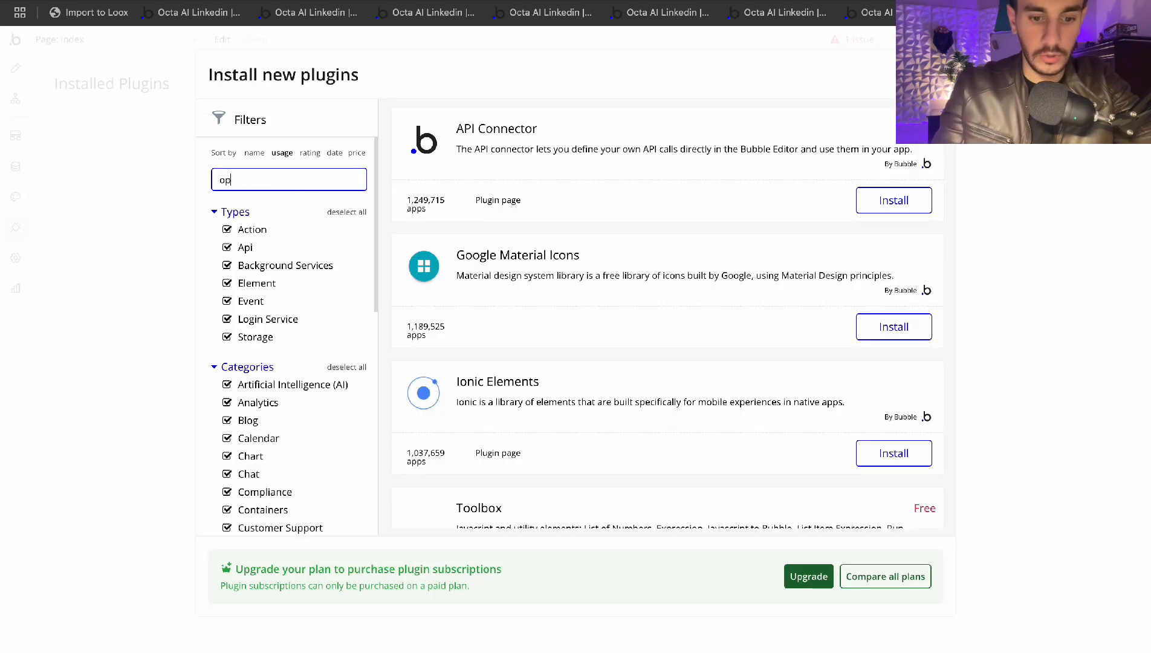
pyautogui.write('enai')
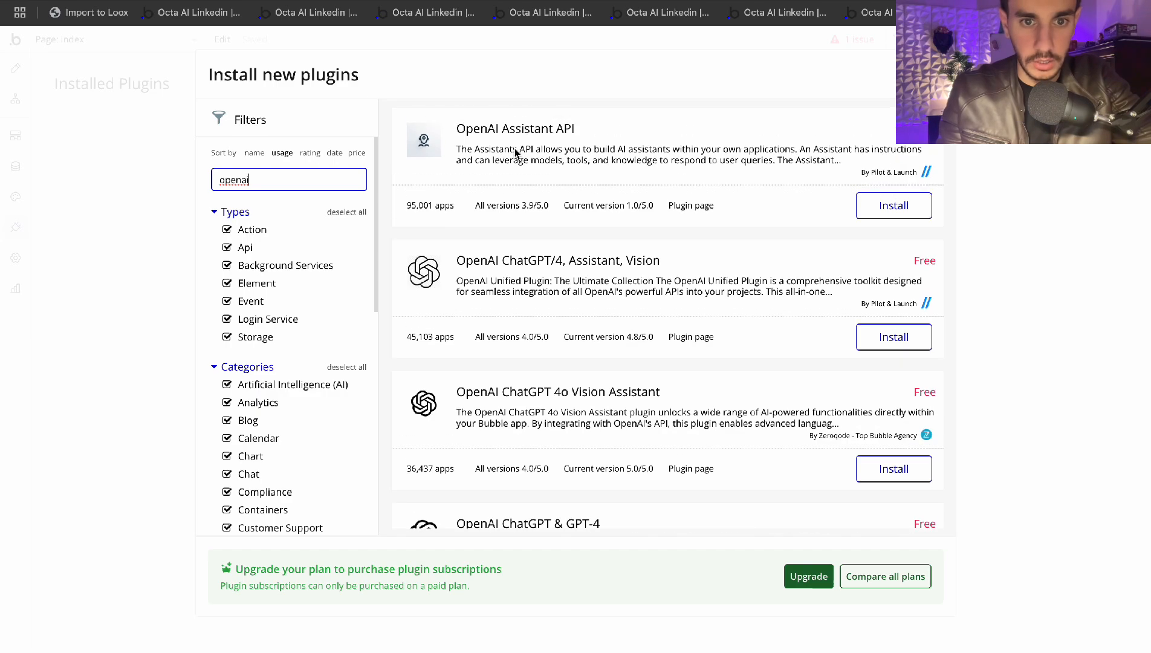
pyautogui.scroll(-4, 515, 153)
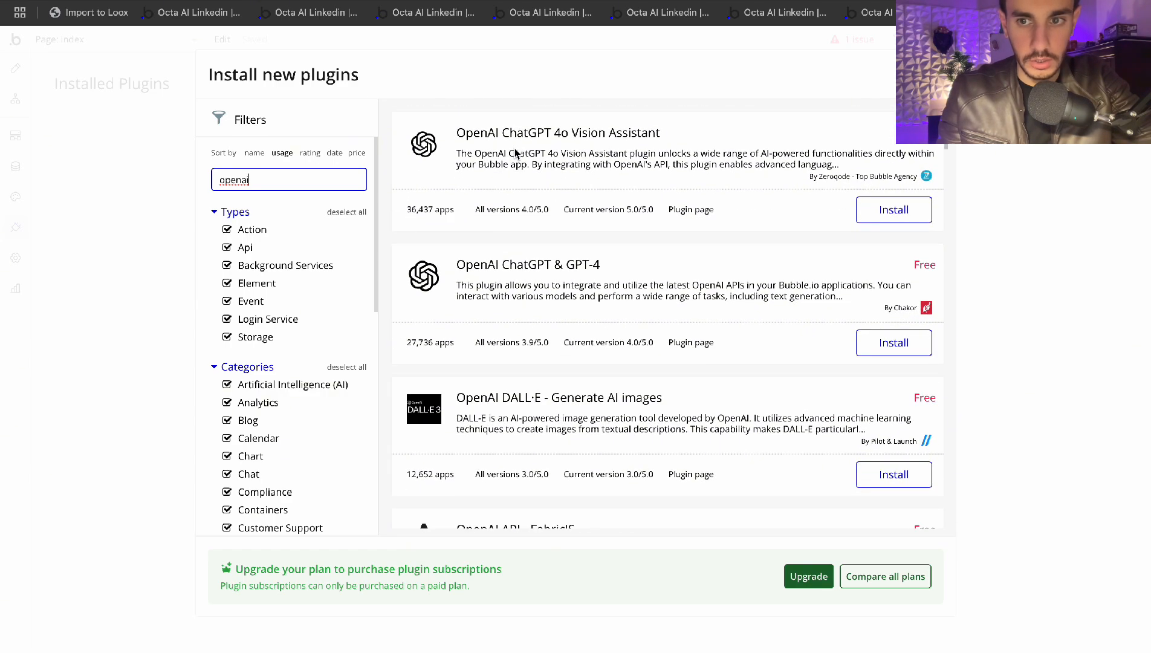
pyautogui.scroll(1, 515, 153)
pyautogui.scroll(-4, 515, 153)
pyautogui.scroll(7, 515, 153)
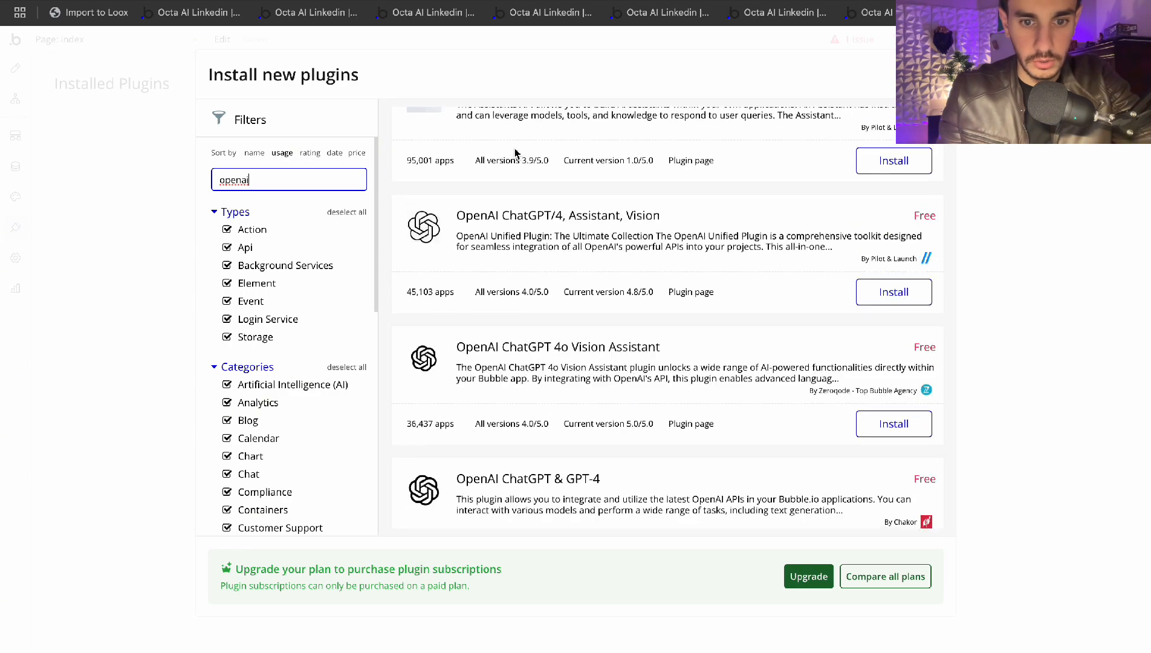
pyautogui.scroll(1, 515, 153)
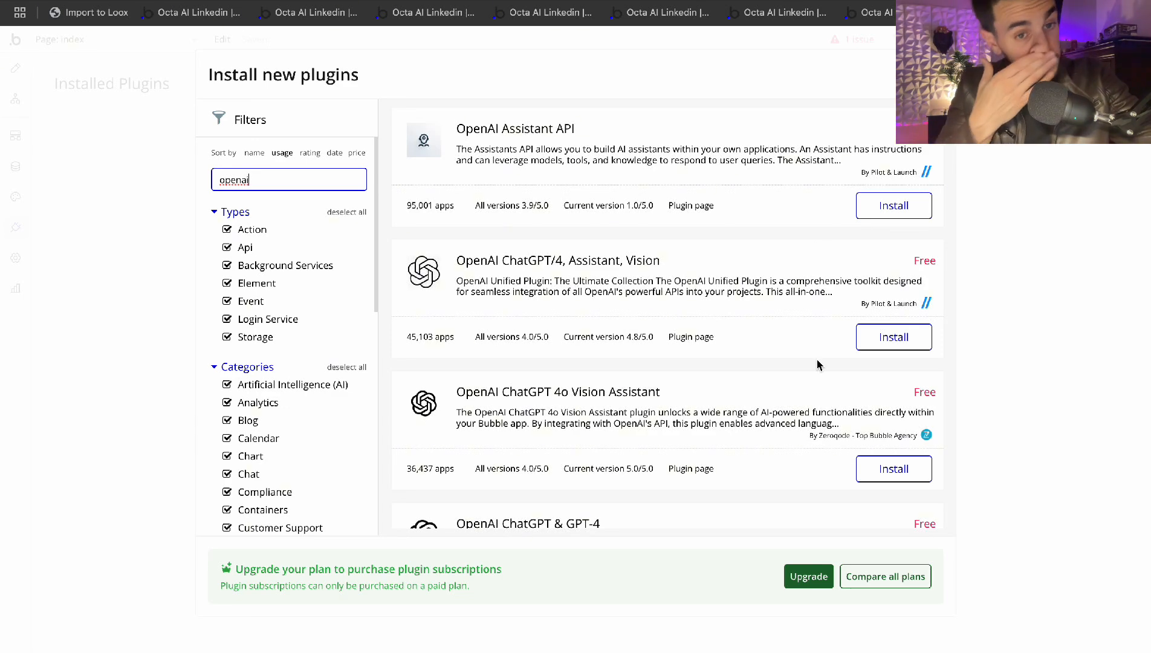
pyautogui.click(887, 336)
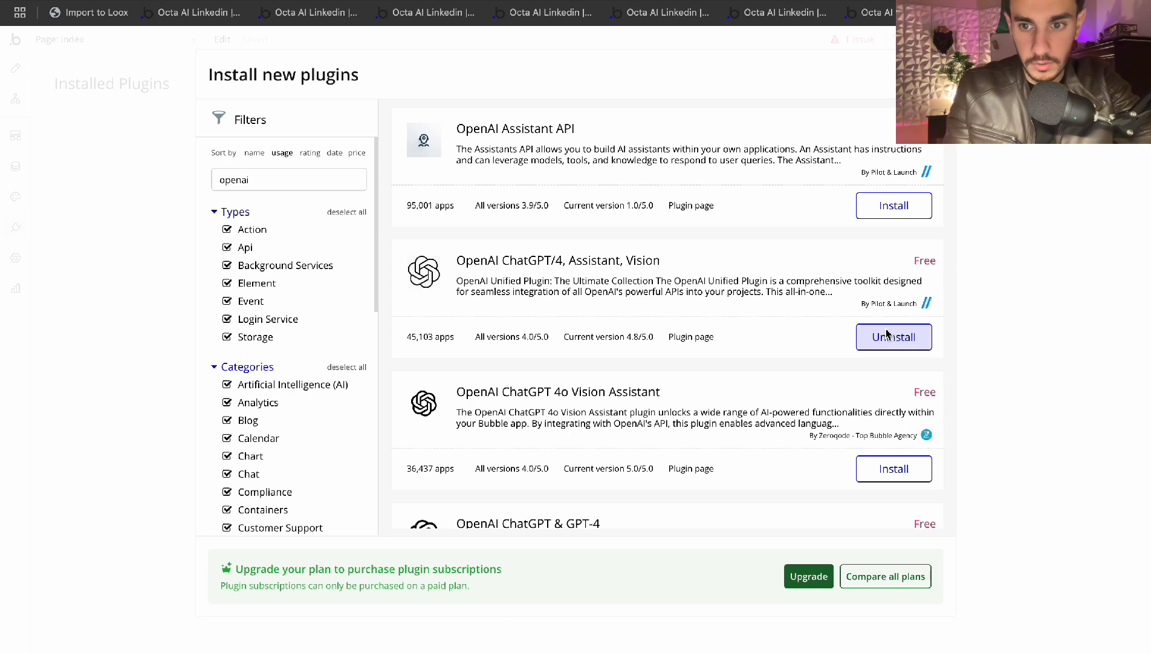
pyautogui.click(935, 75)
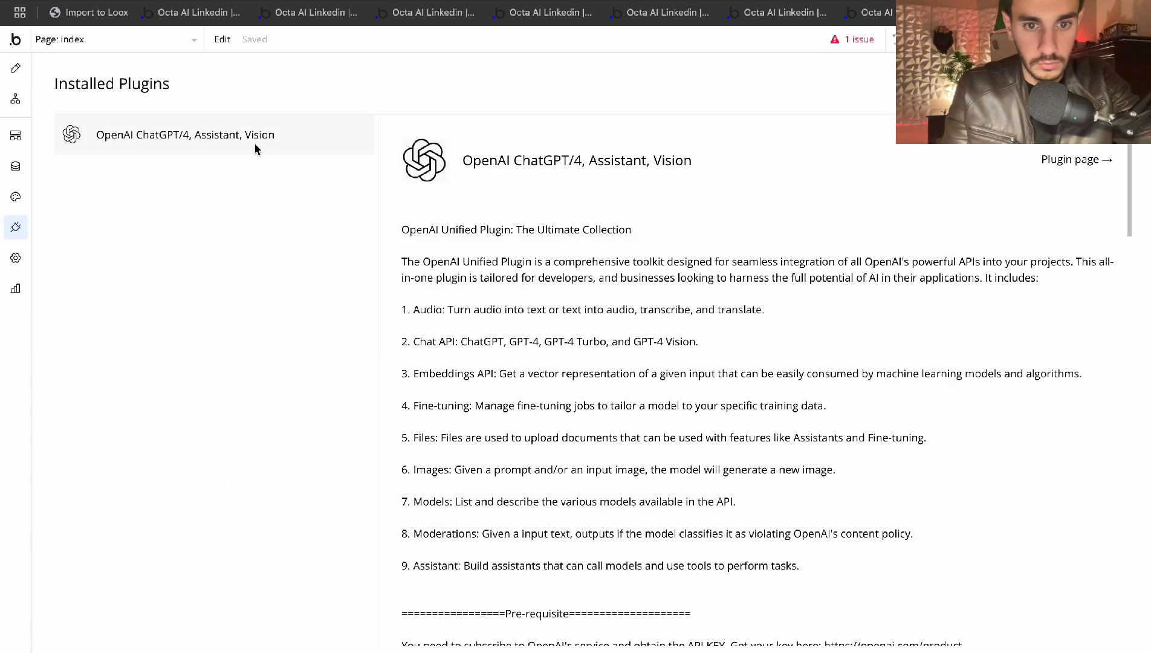
pyautogui.click(15, 68)
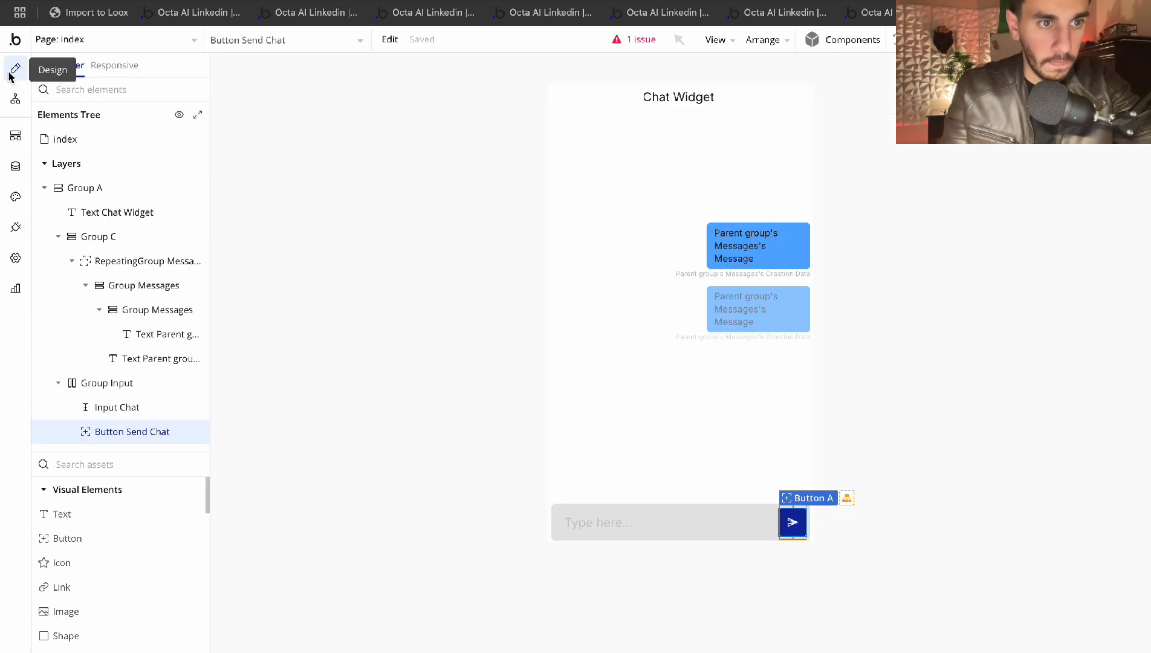
# Create a workflow for when Button Send Chat is clicked
pyautogui.click(16, 101)
pyautogui.click(15, 68)
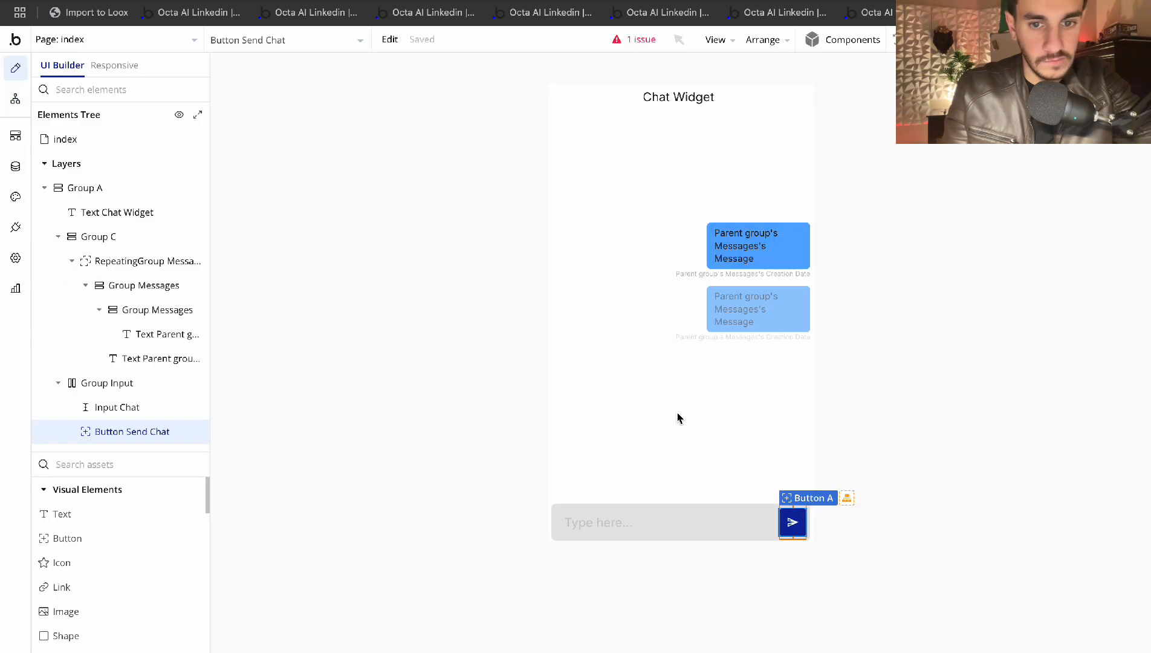
pyautogui.doubleClick(792, 521)
pyautogui.click(650, 242)
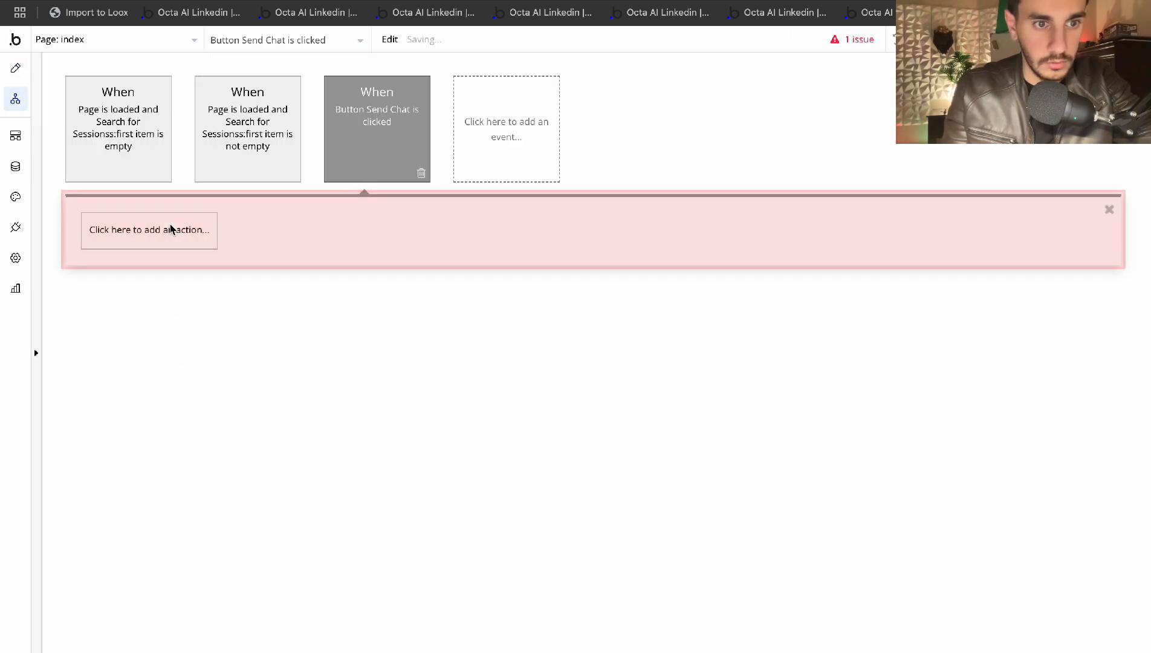
# Search actions for 'open' and add OpenAI - Create chat completion as step 1
pyautogui.click(171, 229)
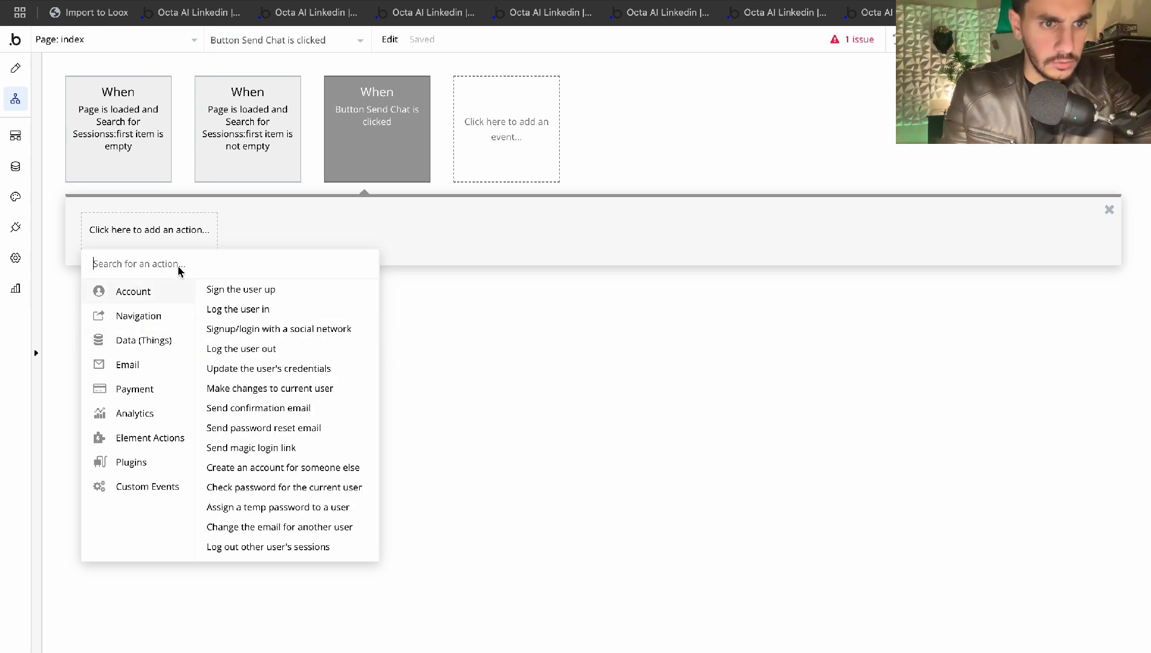
pyautogui.write('open')
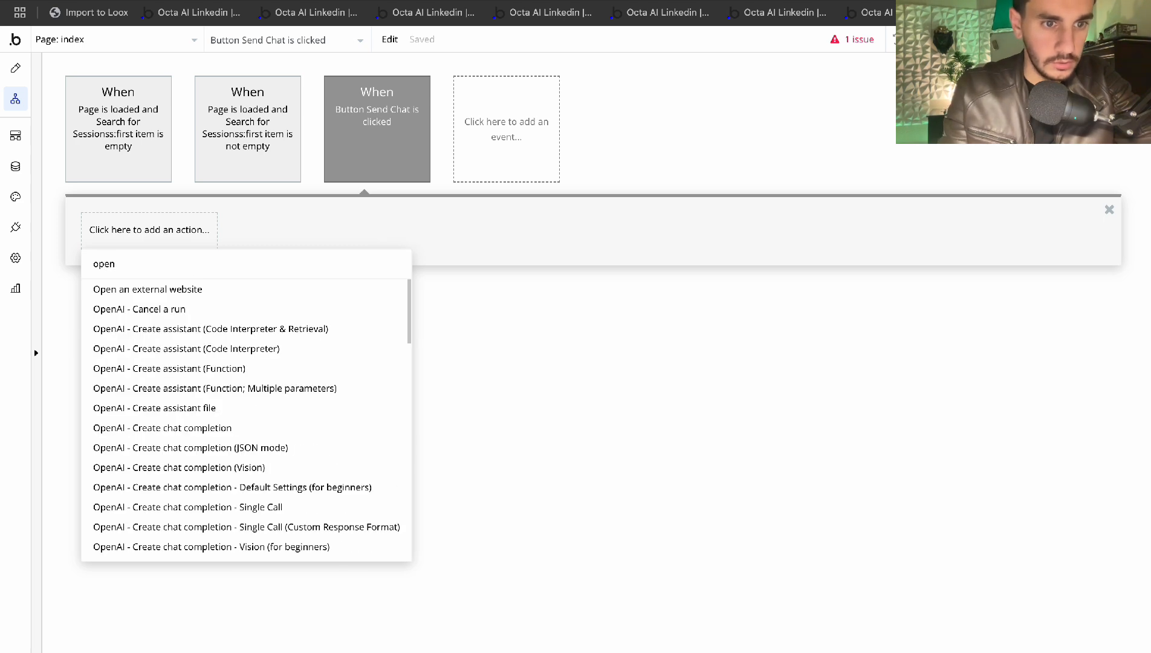
pyautogui.scroll(-5, 174, 346)
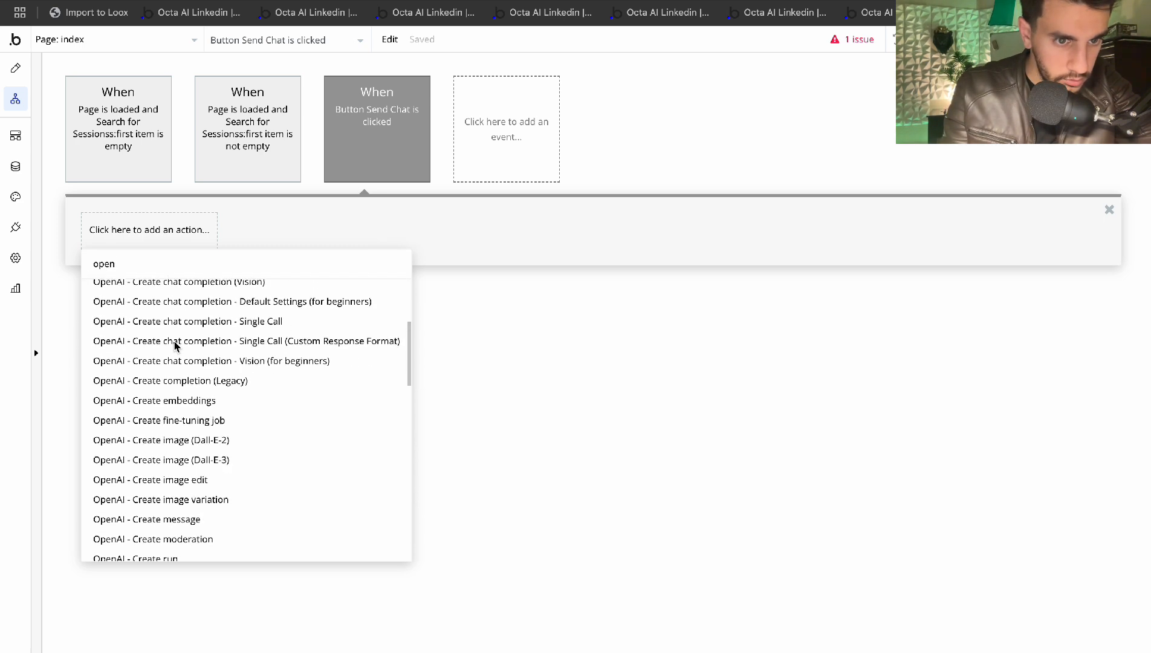
pyautogui.scroll(1, 175, 345)
pyautogui.scroll(-3, 174, 346)
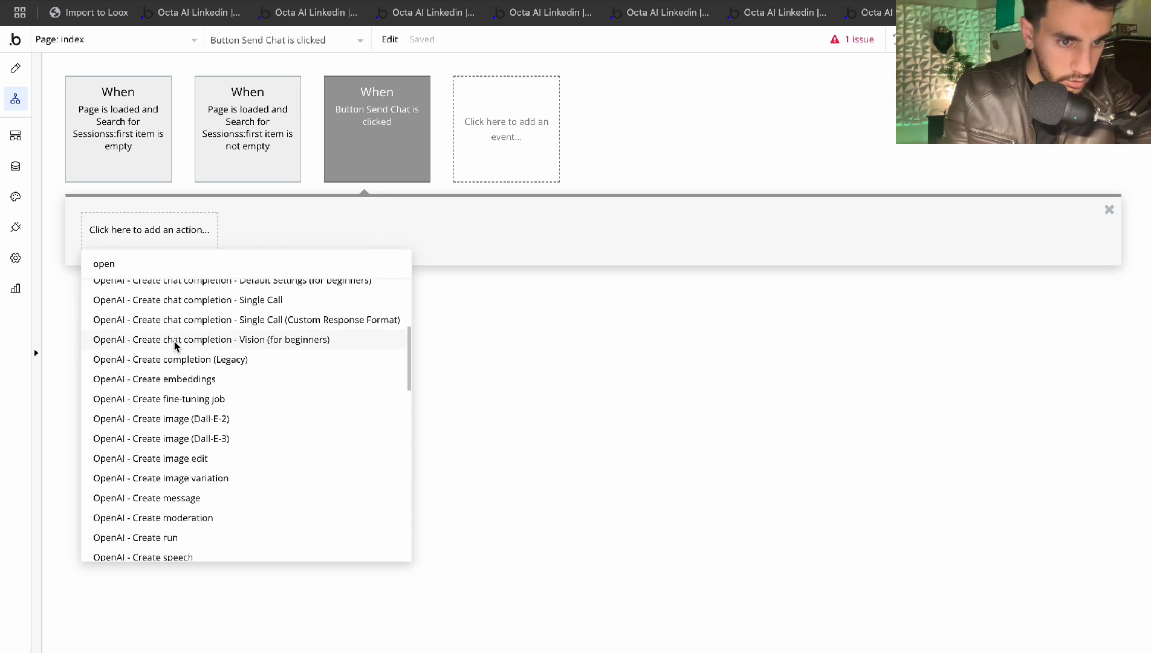
pyautogui.scroll(-6, 175, 346)
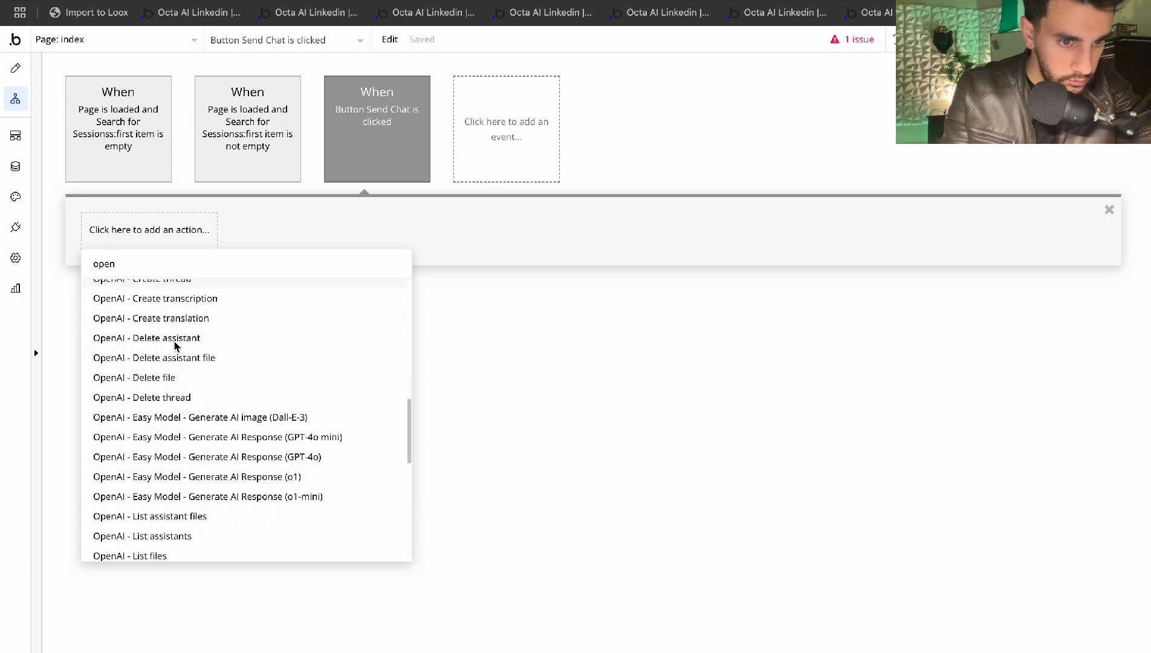
pyautogui.scroll(8, 174, 346)
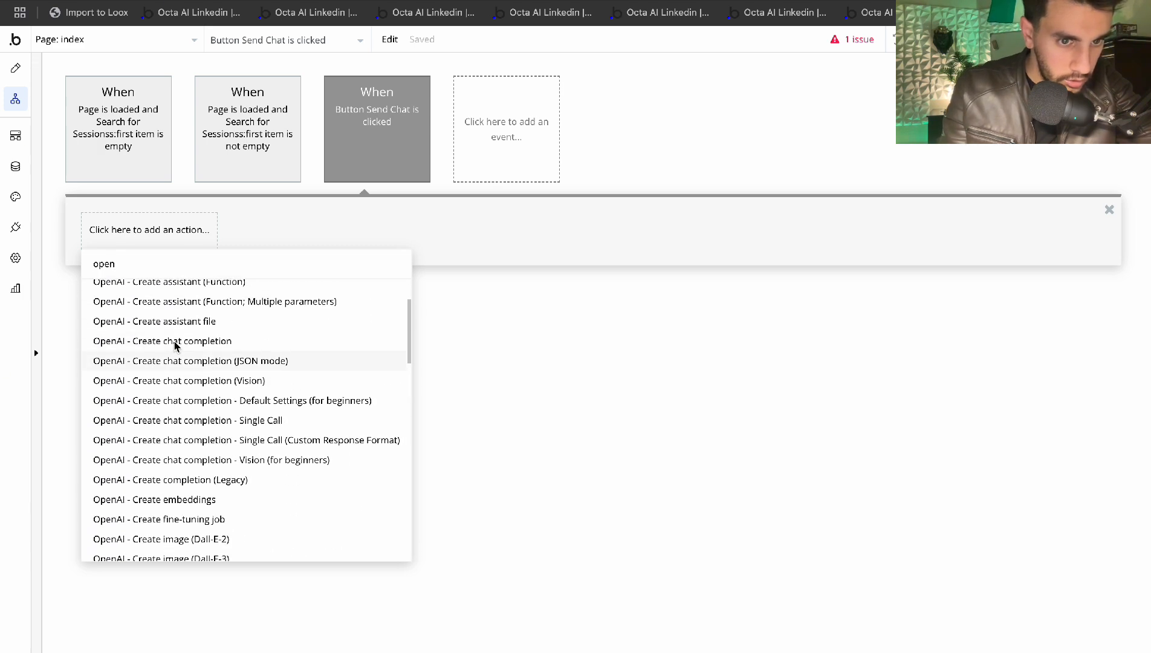
pyautogui.scroll(2, 175, 346)
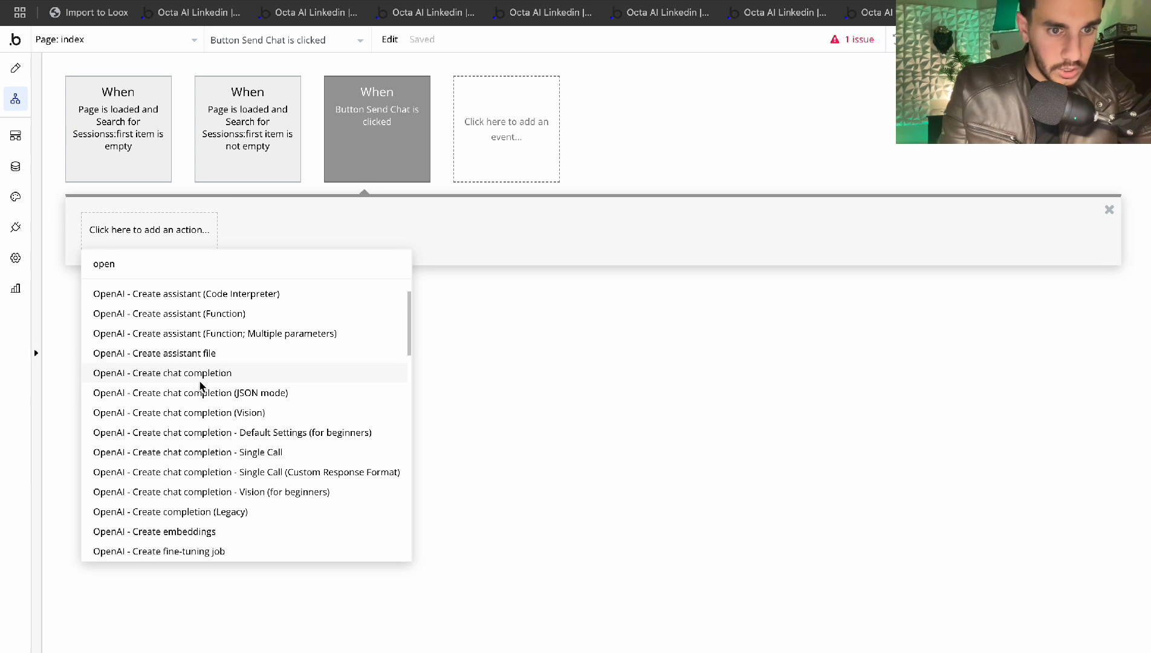
pyautogui.click(203, 373)
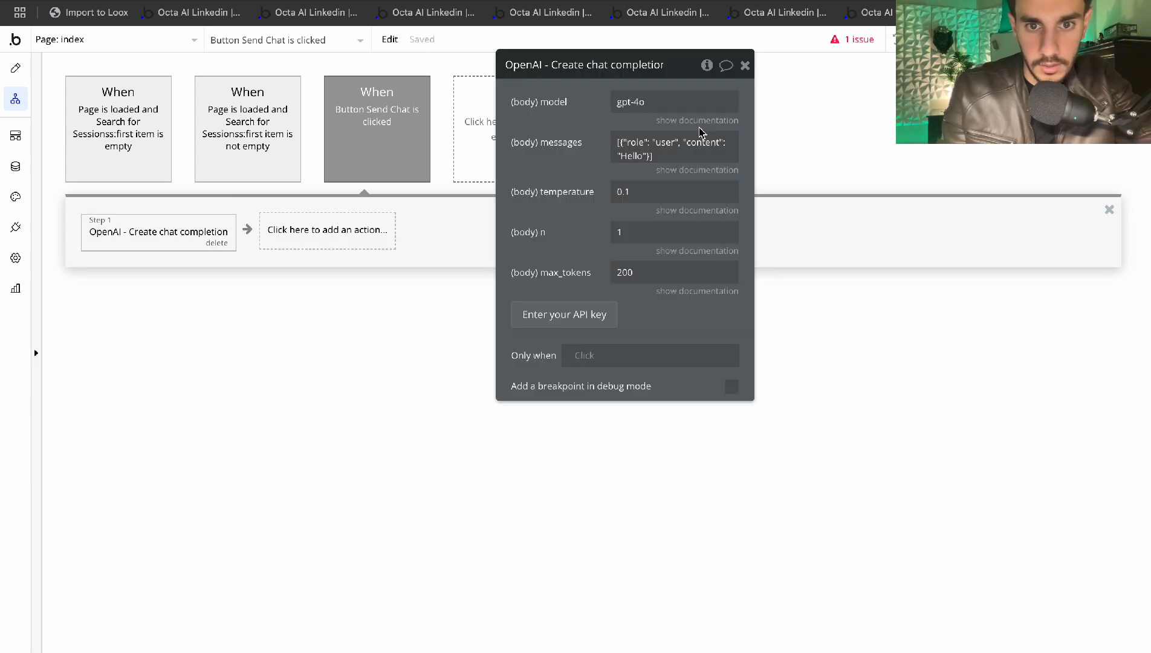
# Inspect the chat completion's messages value and toggle its documentation help
pyautogui.click(669, 149)
pyautogui.click(640, 149)
pyautogui.click(589, 147)
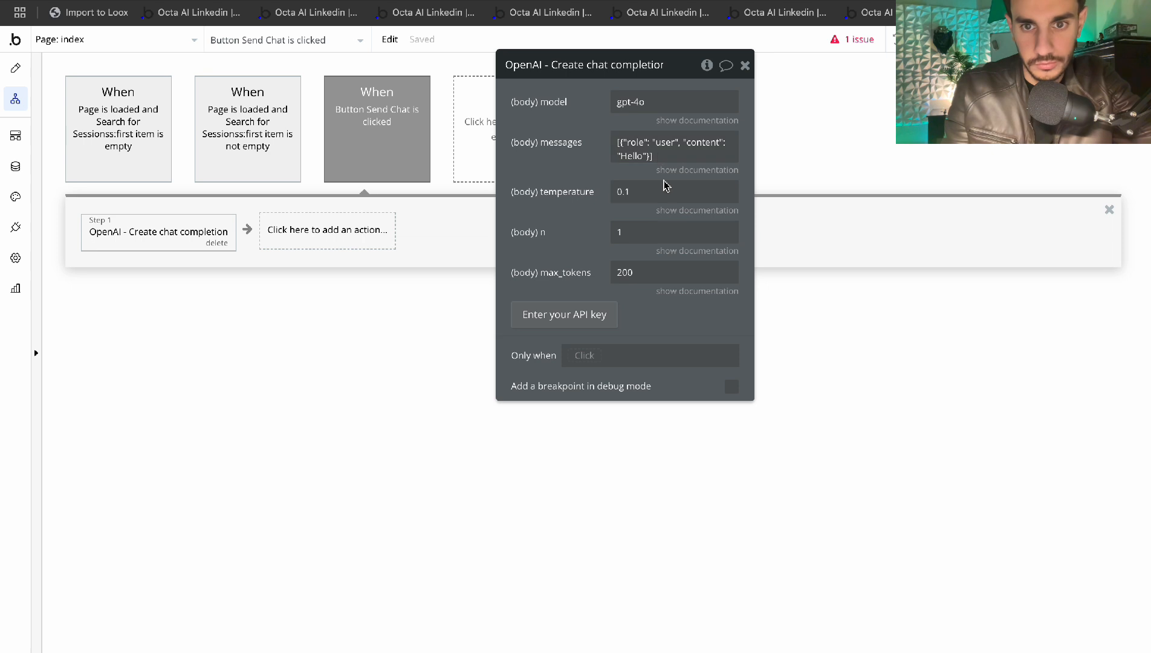
pyautogui.click(681, 170)
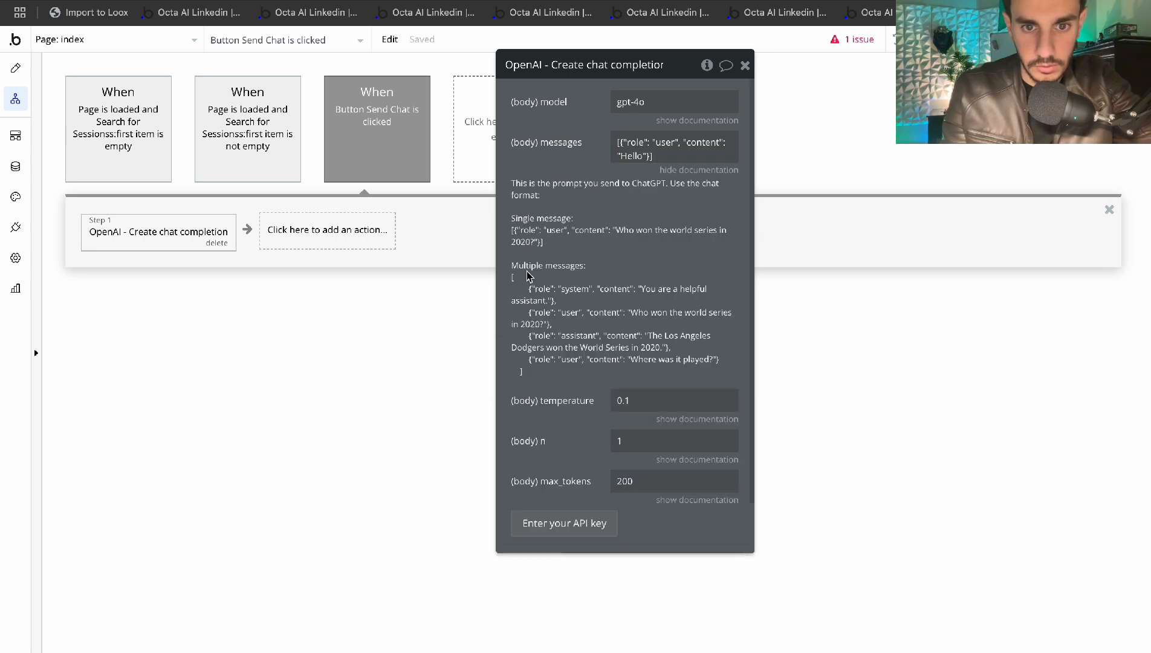
pyautogui.scroll(-1, 528, 275)
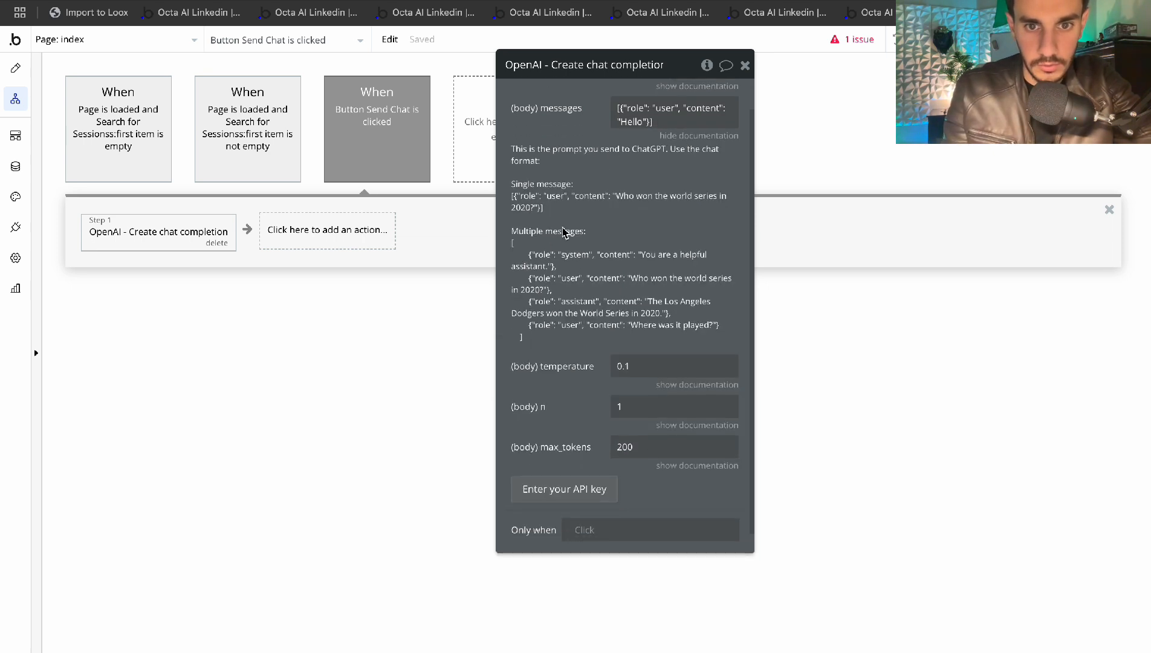
pyautogui.click(665, 136)
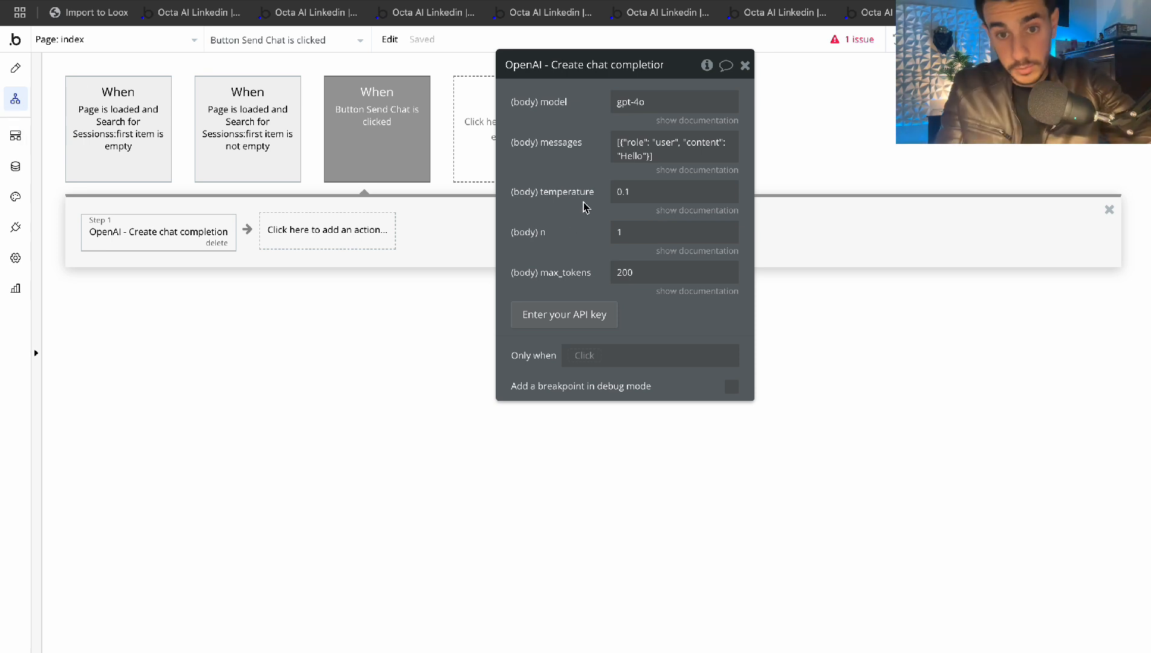
pyautogui.click(647, 153)
pyautogui.click(591, 146)
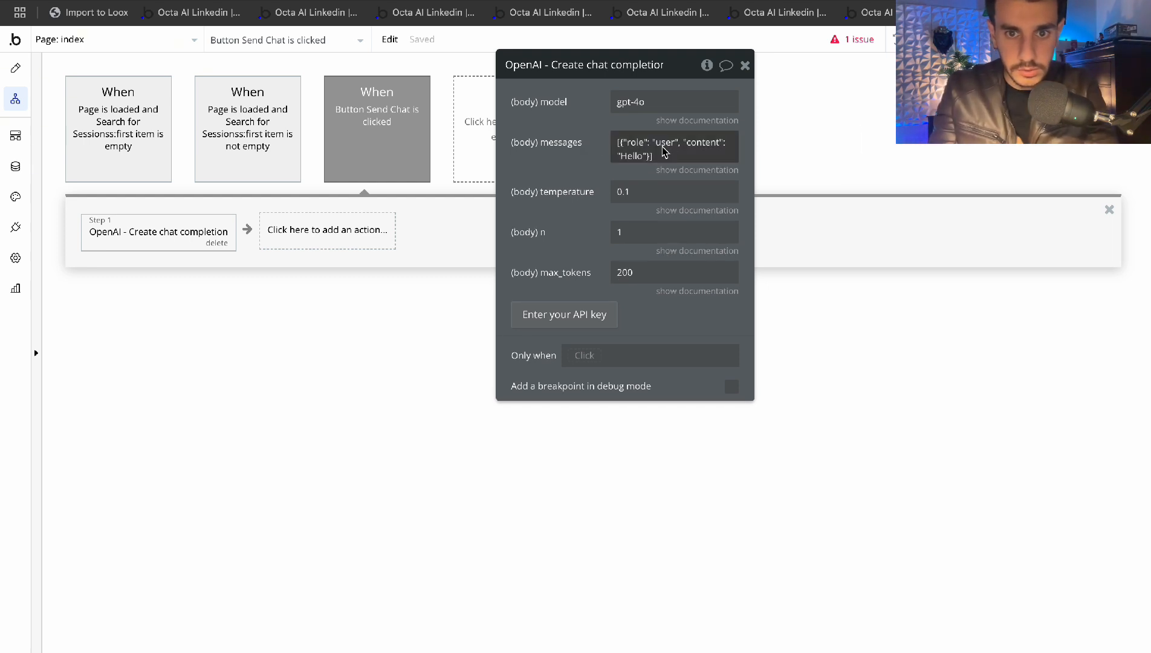
pyautogui.click(697, 170)
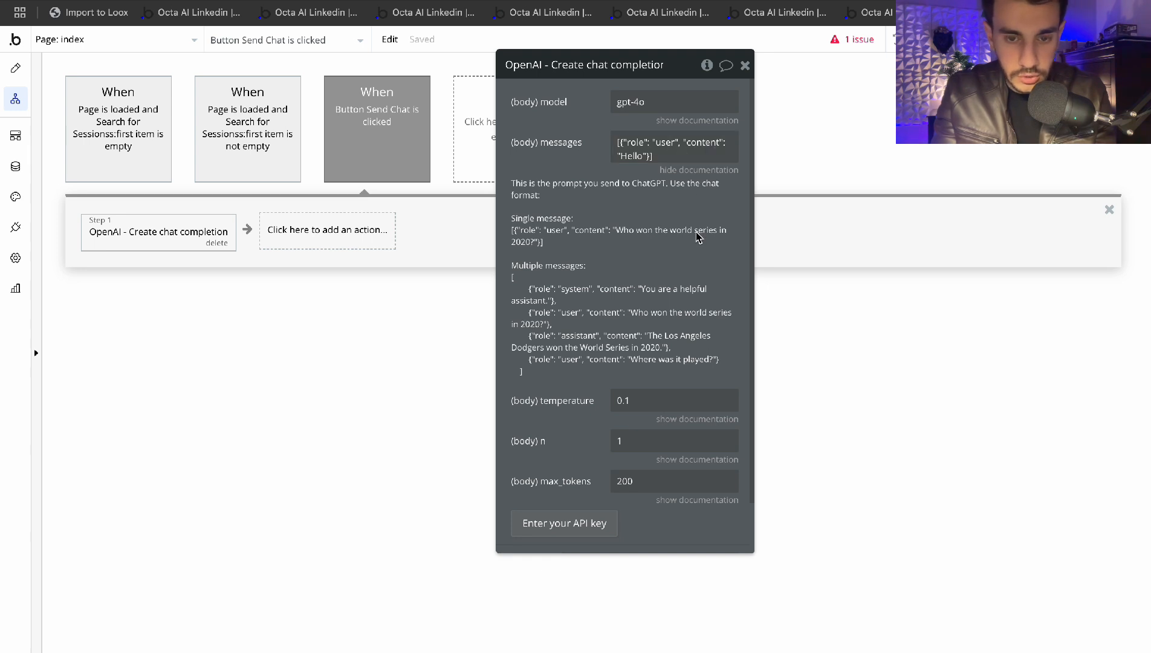
# Select the user role and Hello content in messages, leaving it unchanged, and close the settings
pyautogui.click(695, 145)
pyautogui.scroll(-1, 680, 203)
pyautogui.scroll(1, 680, 203)
pyautogui.click(675, 145)
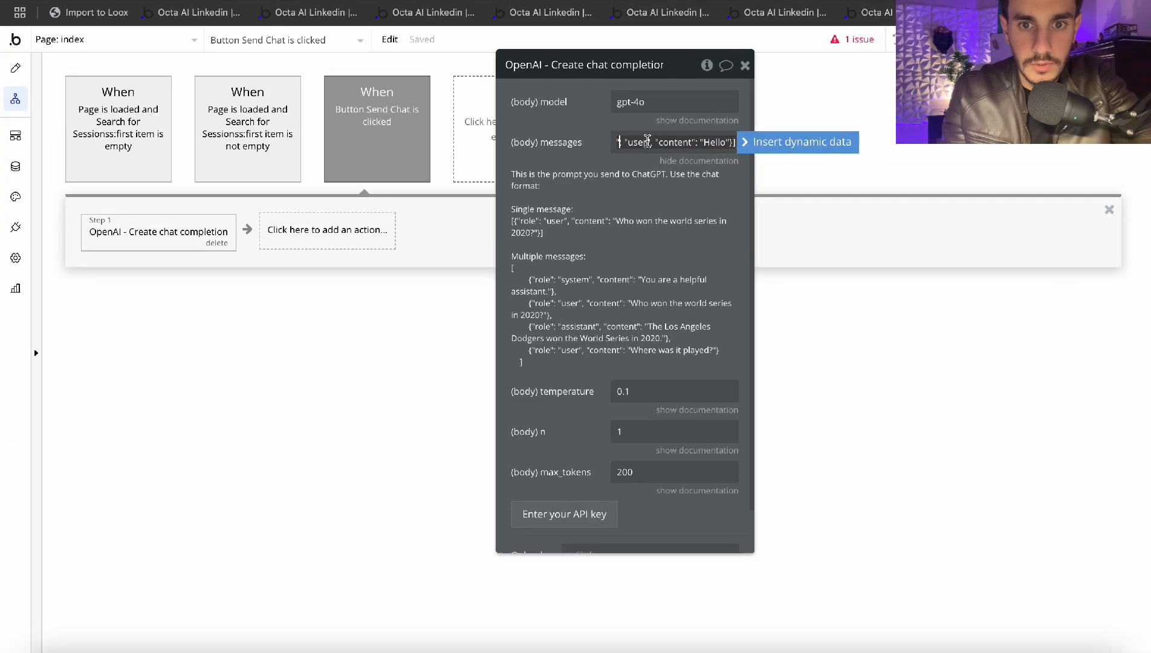
pyautogui.moveTo(634, 145); pyautogui.dragTo(730, 159)
pyautogui.click(711, 144)
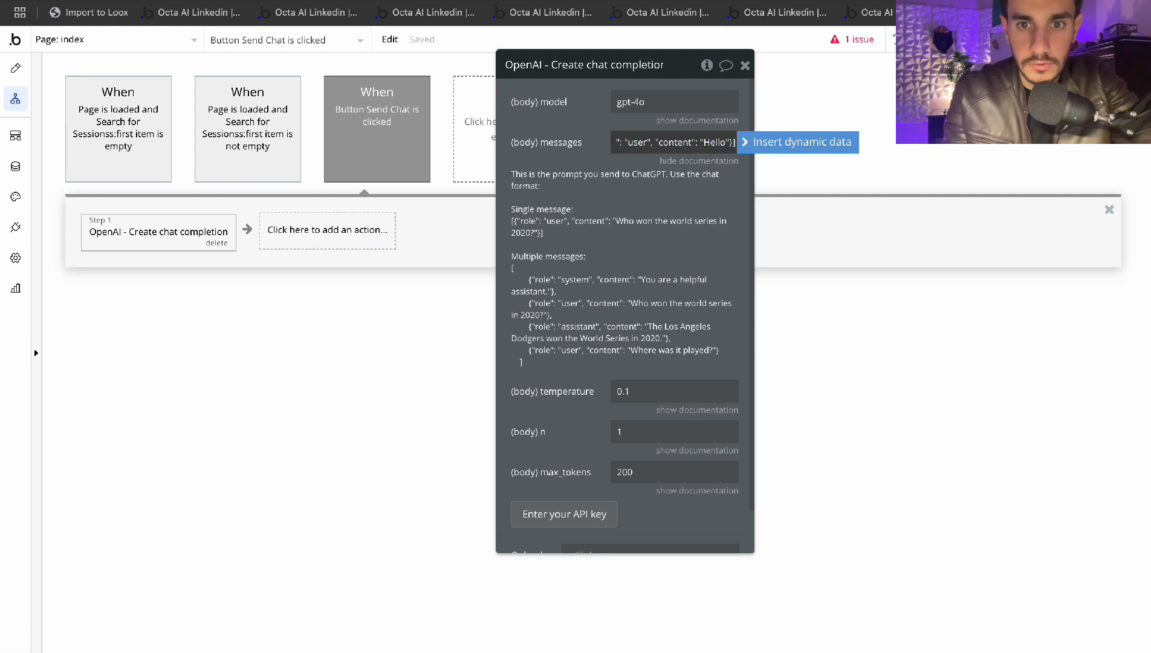
pyautogui.click(691, 159)
pyautogui.click(689, 172)
pyautogui.click(689, 171)
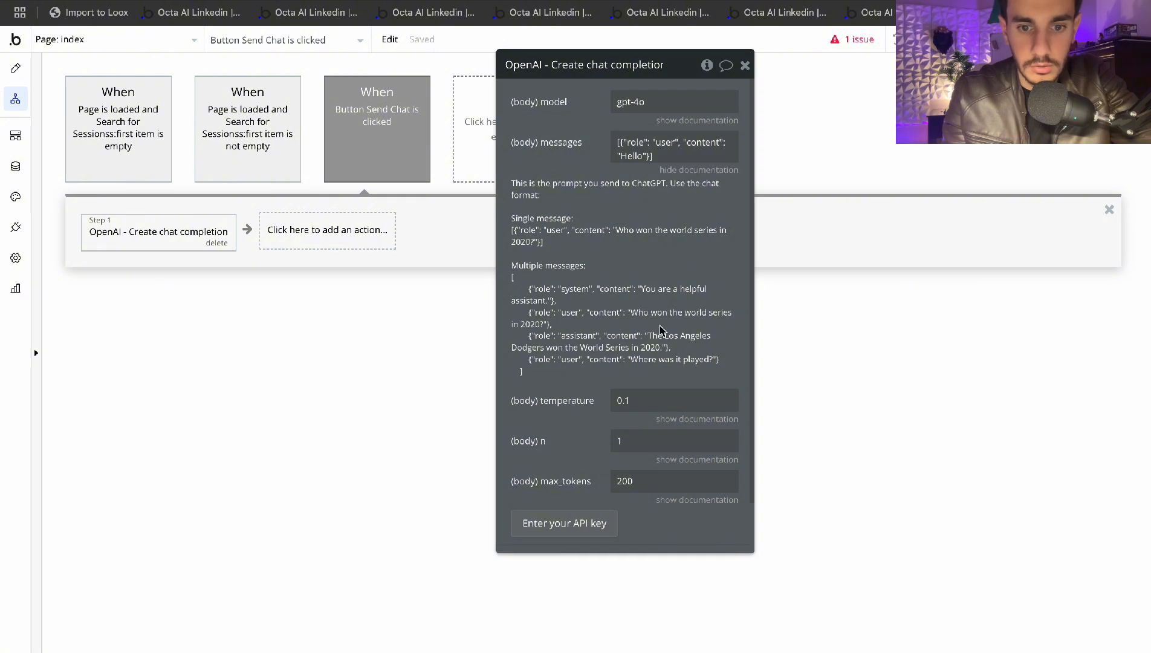
pyautogui.click(654, 159)
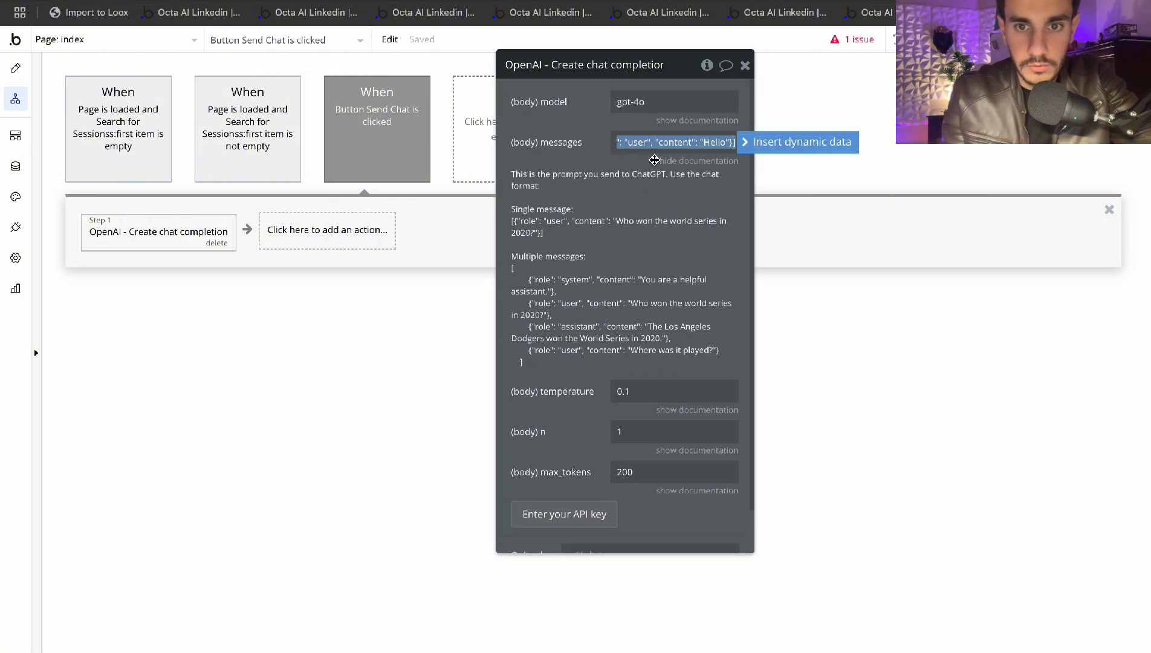
pyautogui.click(636, 290)
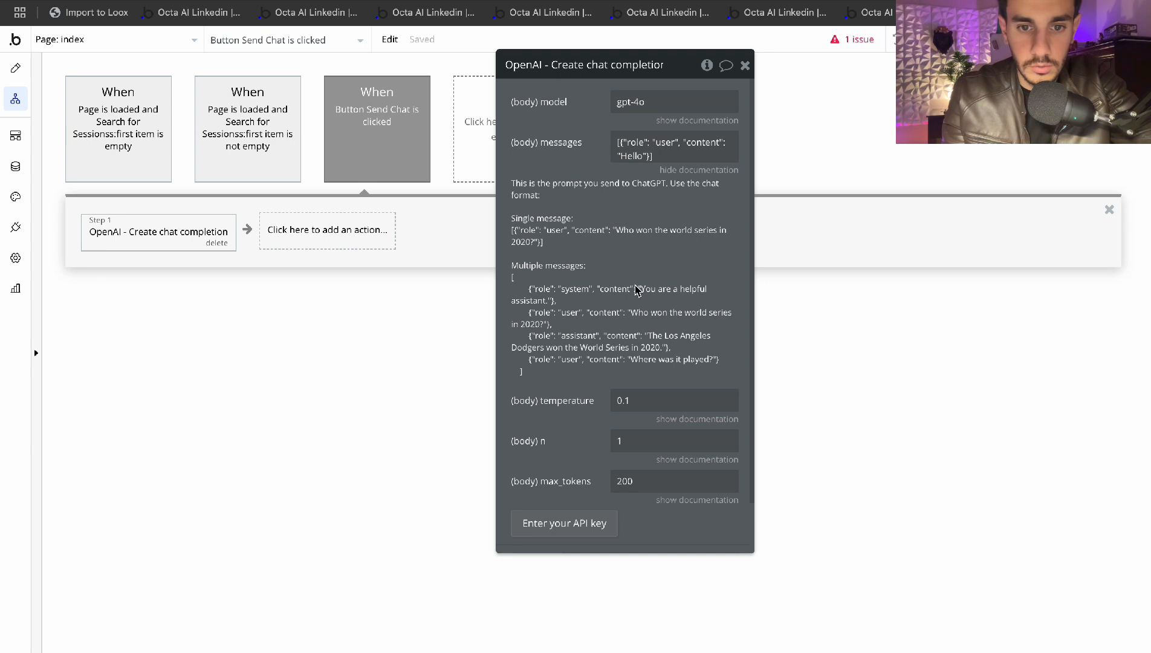
pyautogui.click(745, 65)
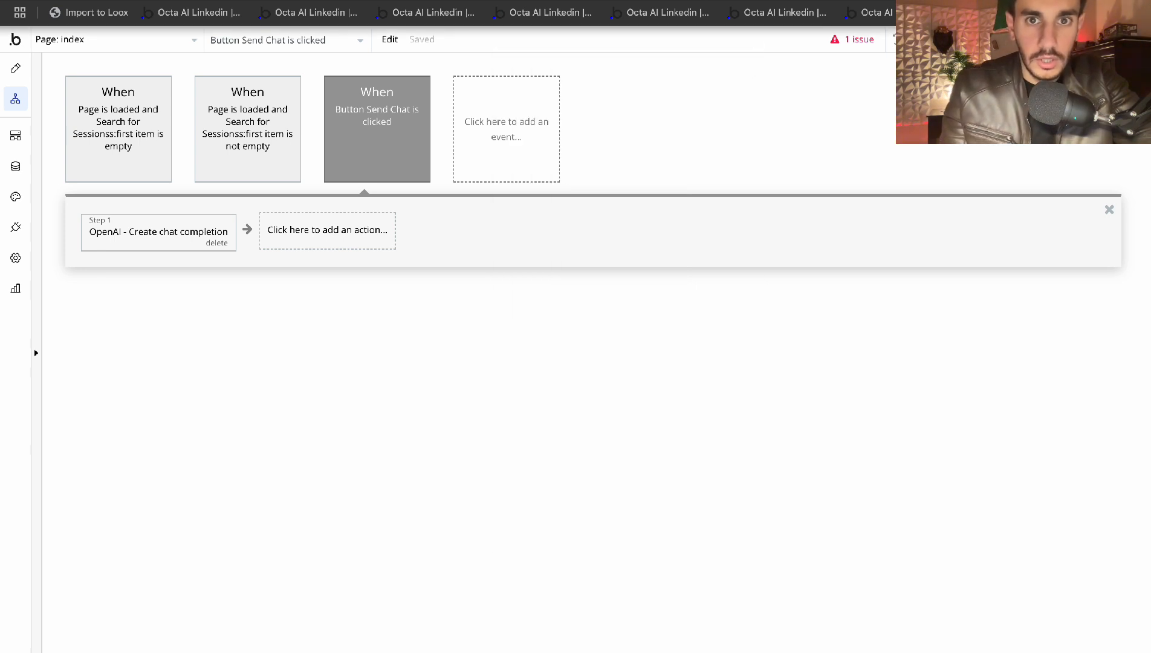
pyautogui.hotkey('ctrl', 't')
# Go to the OpenAI Chat Playground and log in with a Google account
pyautogui.write('ppl')
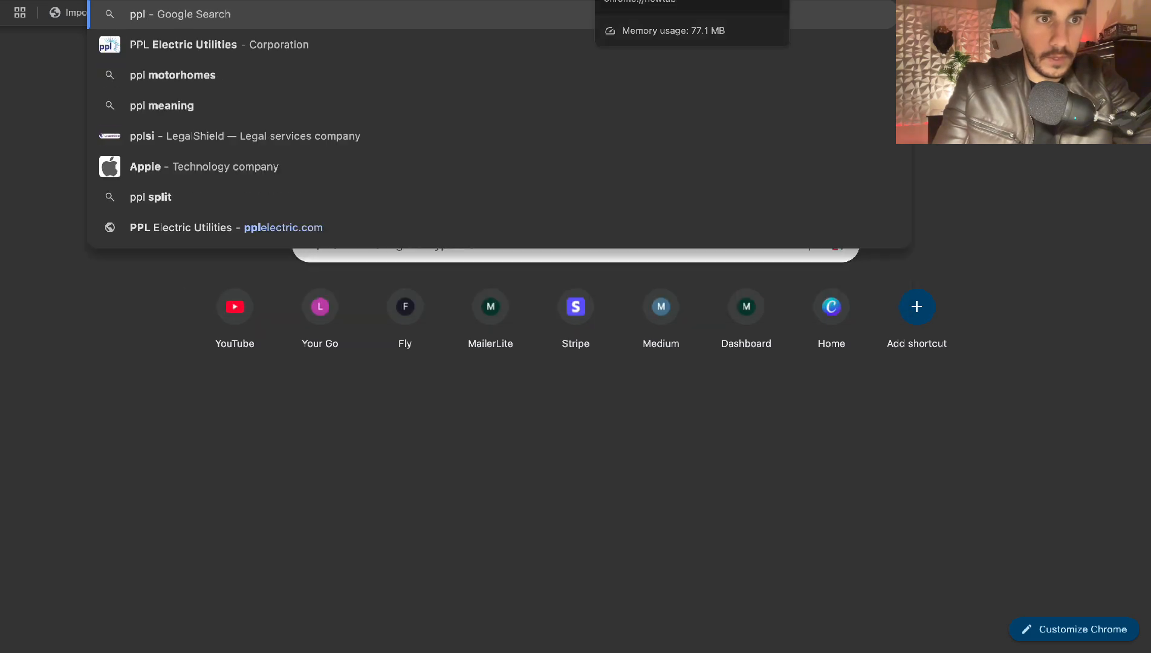
pyautogui.press('BackSpace')
pyautogui.press('BackSpace')
pyautogui.write('la')
pyautogui.press('Return')
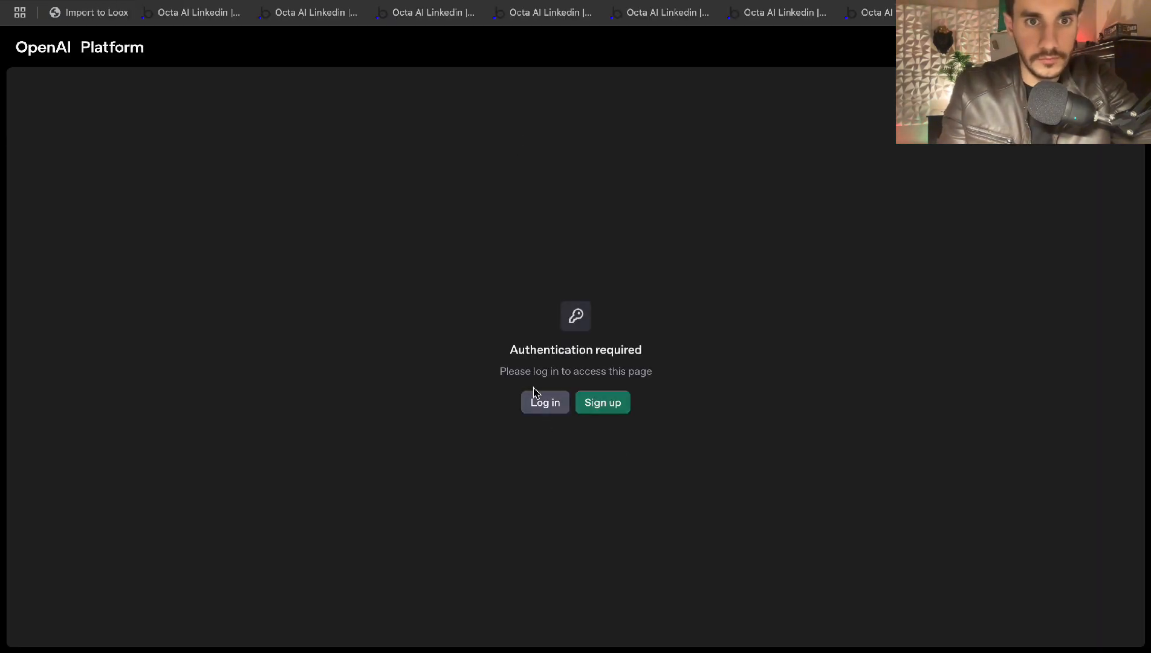
pyautogui.click(555, 416)
pyautogui.click(582, 387)
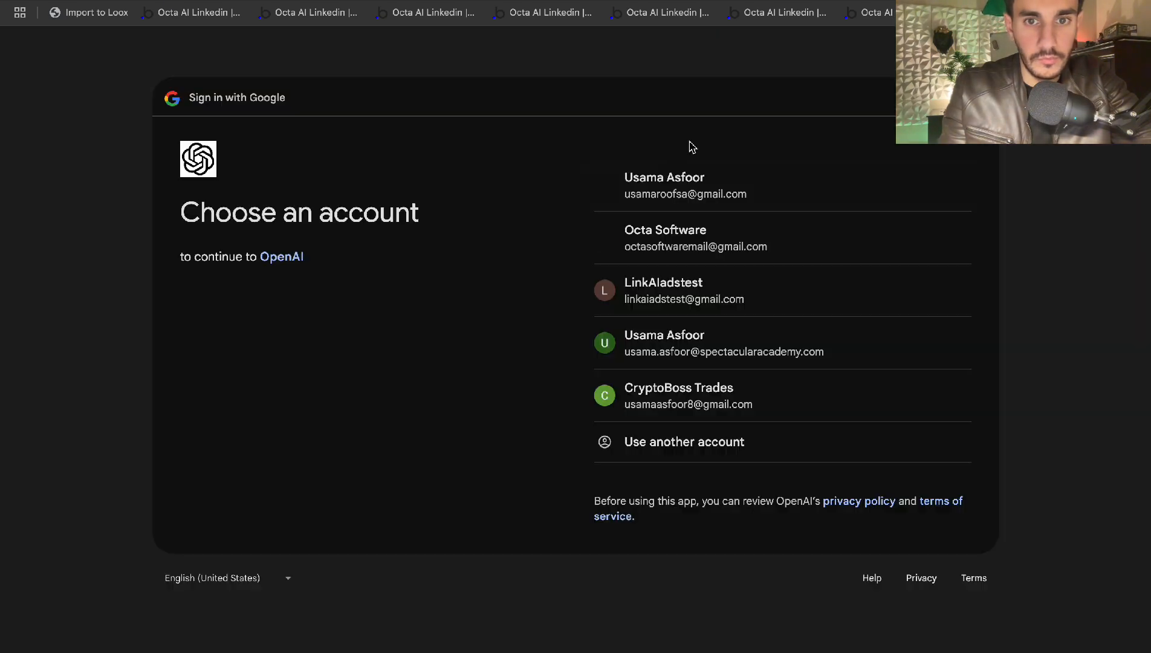
pyautogui.click(663, 190)
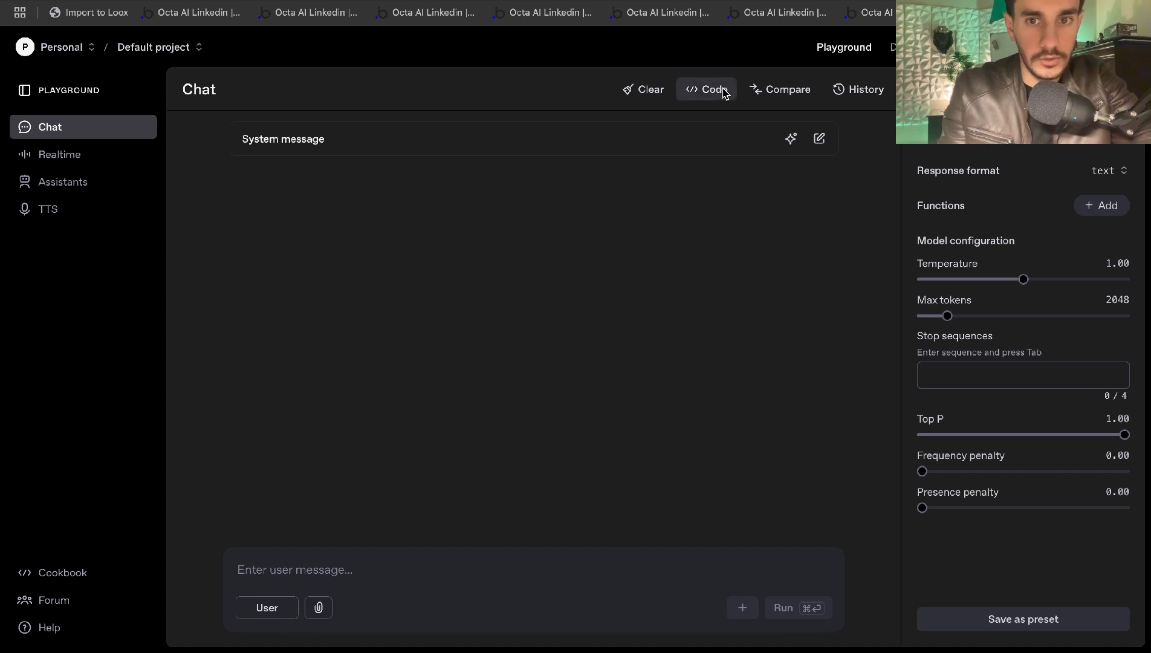
# View the Playground's sample request code, picking out the model and messages lines
pyautogui.click(705, 89)
pyautogui.moveTo(368, 289); pyautogui.dragTo(411, 347)
pyautogui.click(411, 347)
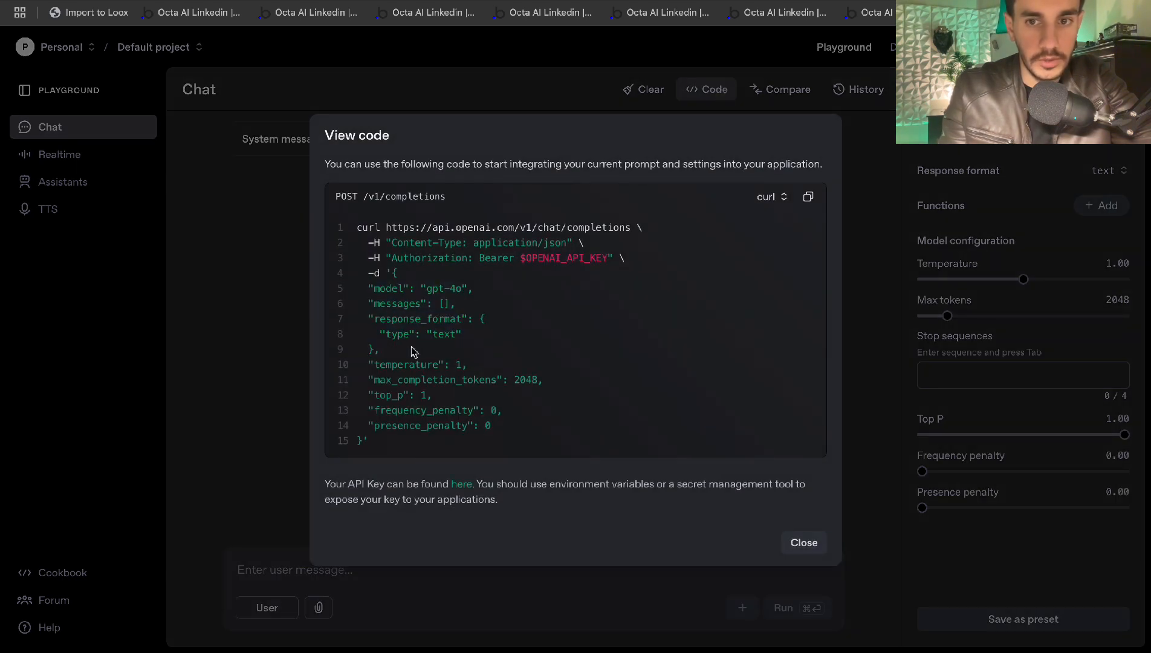
pyautogui.click(804, 542)
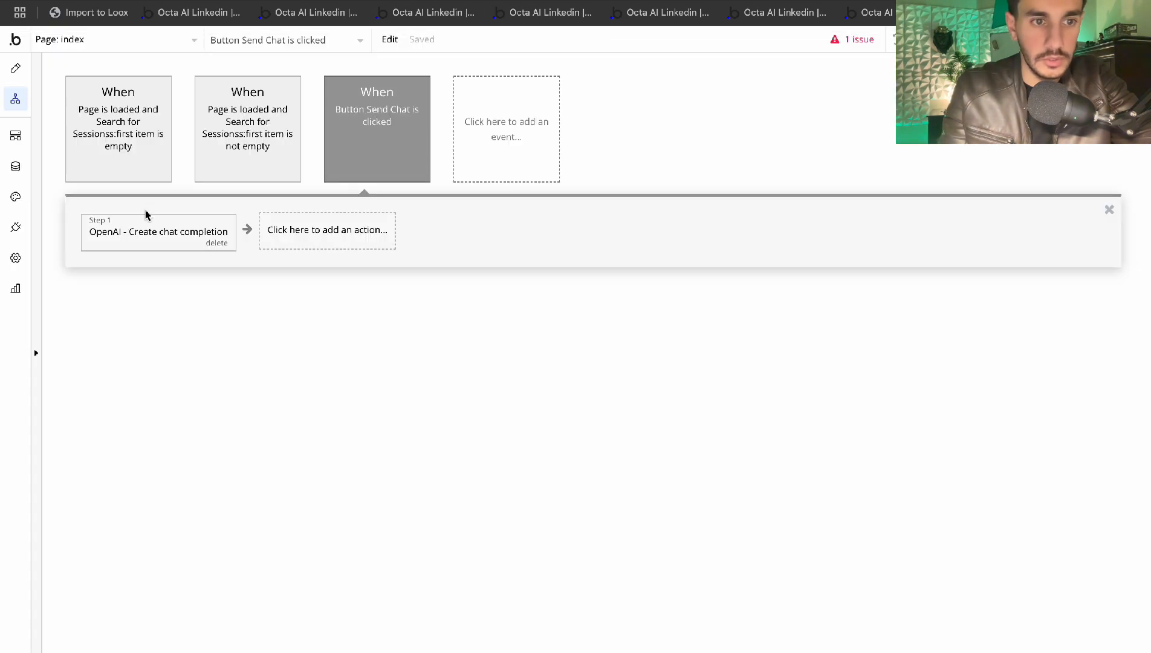
pyautogui.click(145, 222)
# Select the opening role part of the step's messages value without changing it
pyautogui.click(671, 145)
pyautogui.moveTo(648, 142); pyautogui.dragTo(522, 143)
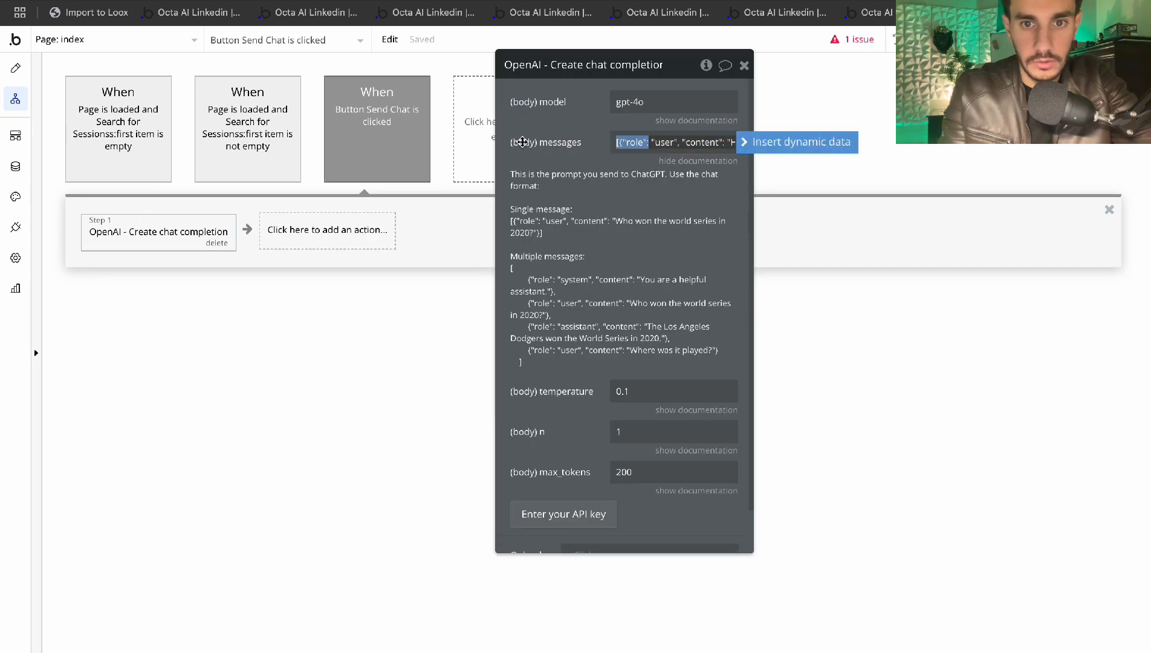
pyautogui.click(523, 148)
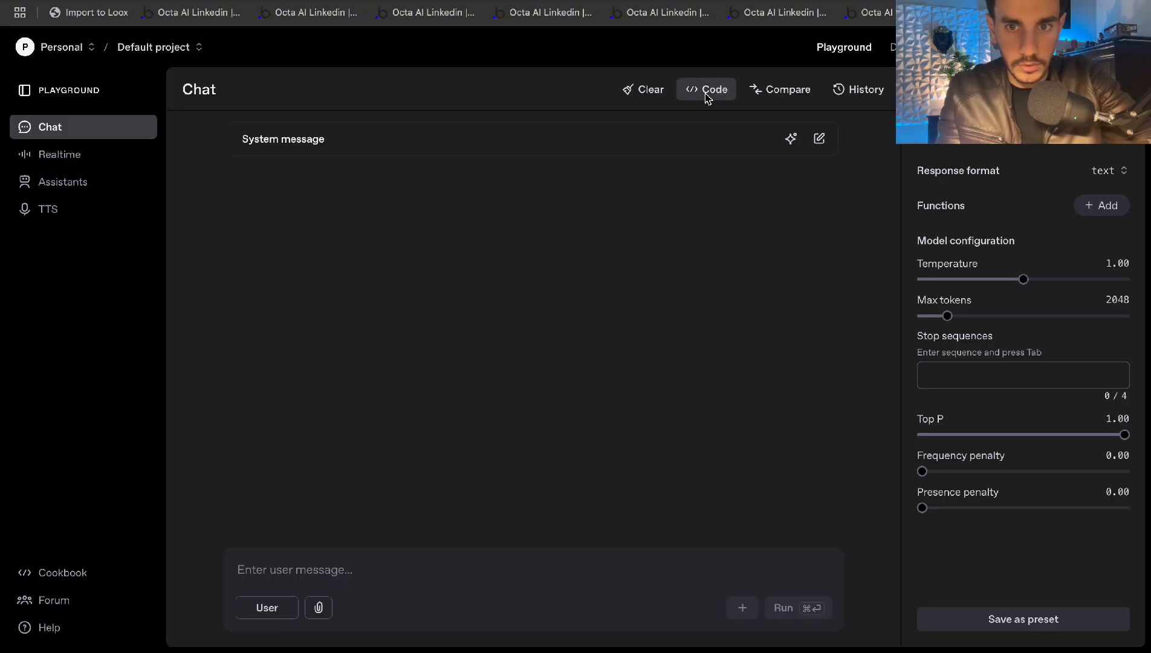
# Add a test assistant message 'lwesneflkewdsf' to the Playground chat
pyautogui.click(706, 89)
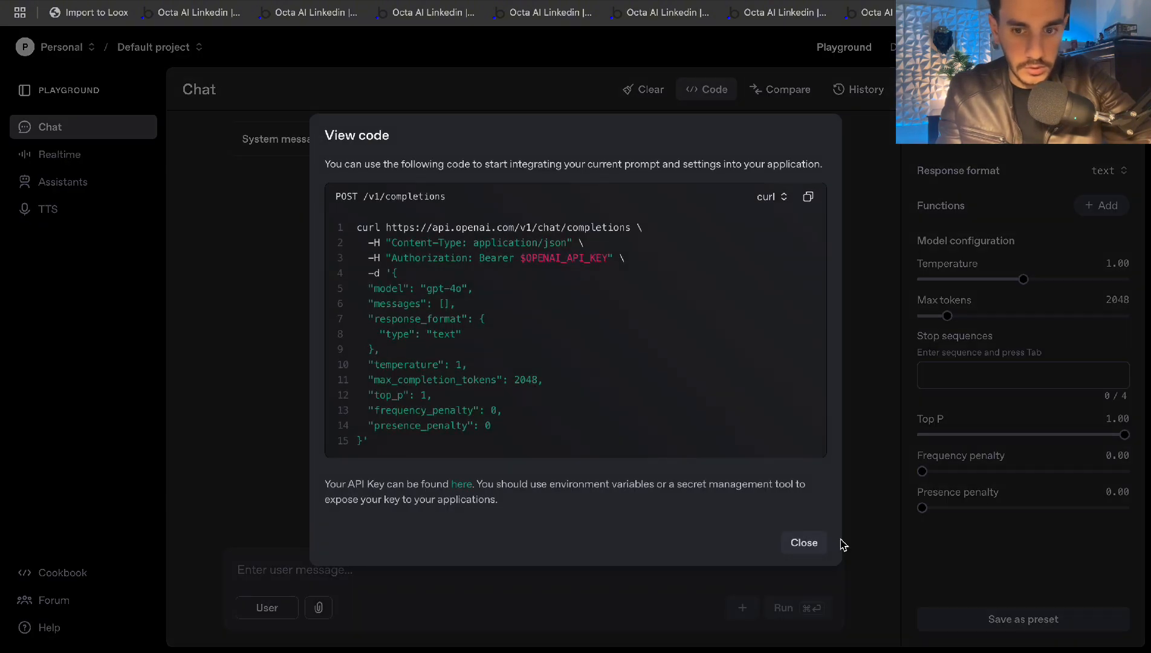
pyautogui.click(817, 550)
pyautogui.click(501, 582)
pyautogui.write('lwesneflkewdsf')
pyautogui.click(285, 607)
pyautogui.click(808, 607)
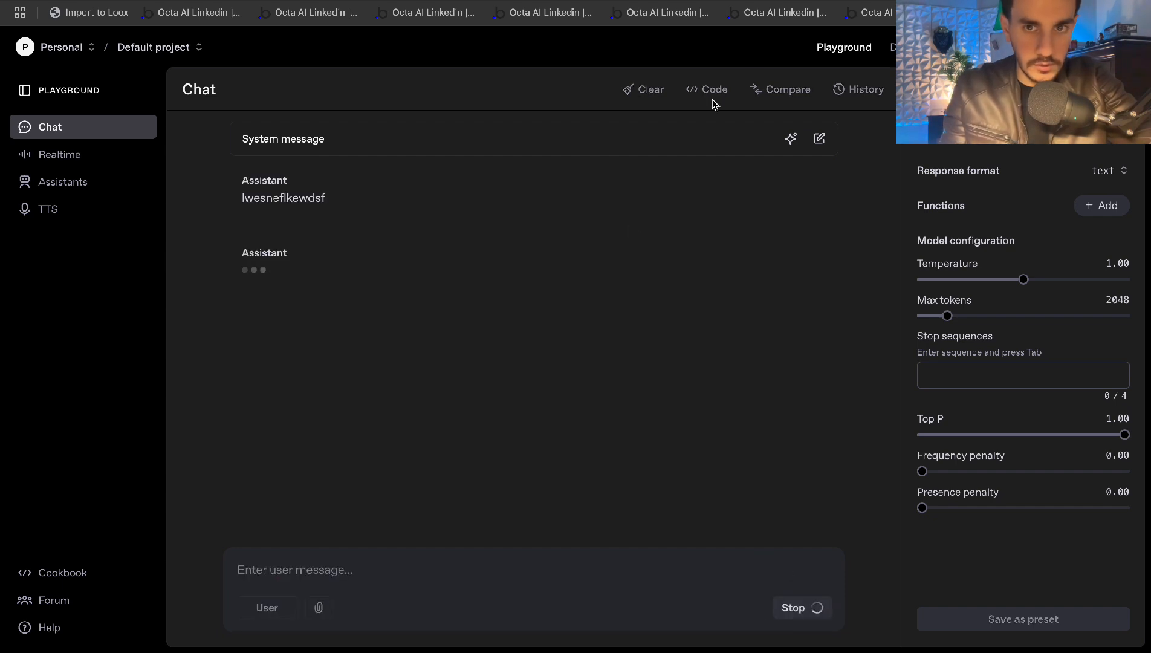
# Add system message 'ewf', run the chat, and inspect the resulting messages array in the code
pyautogui.click(415, 143)
pyautogui.write('ewfewrfgewrgf')
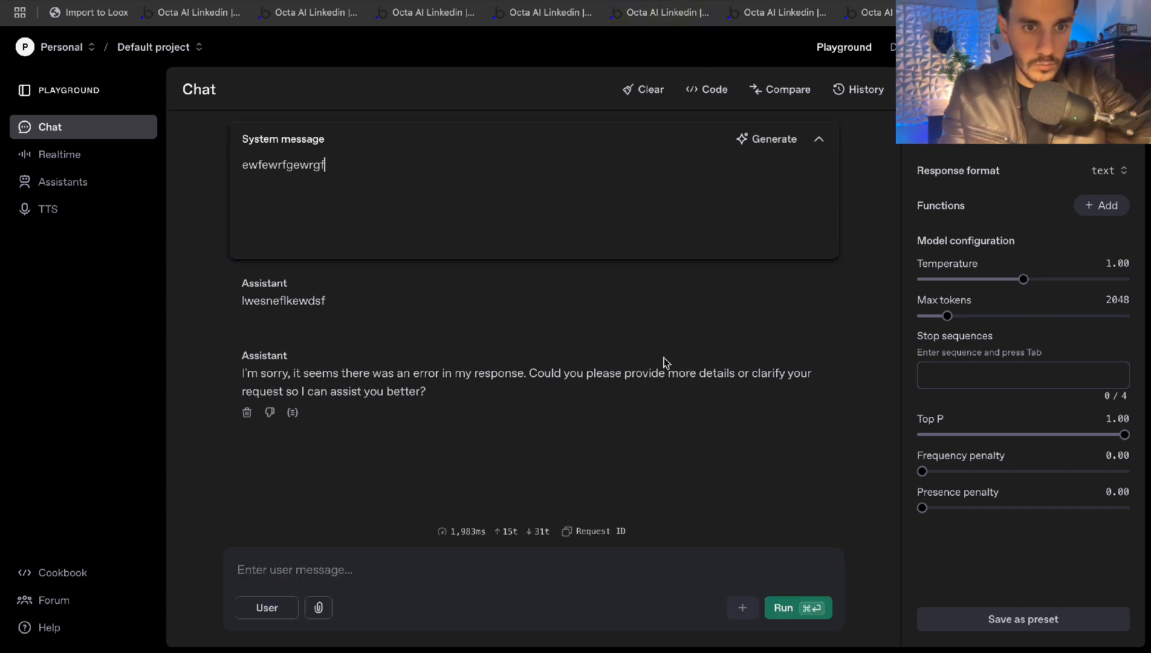
pyautogui.click(784, 608)
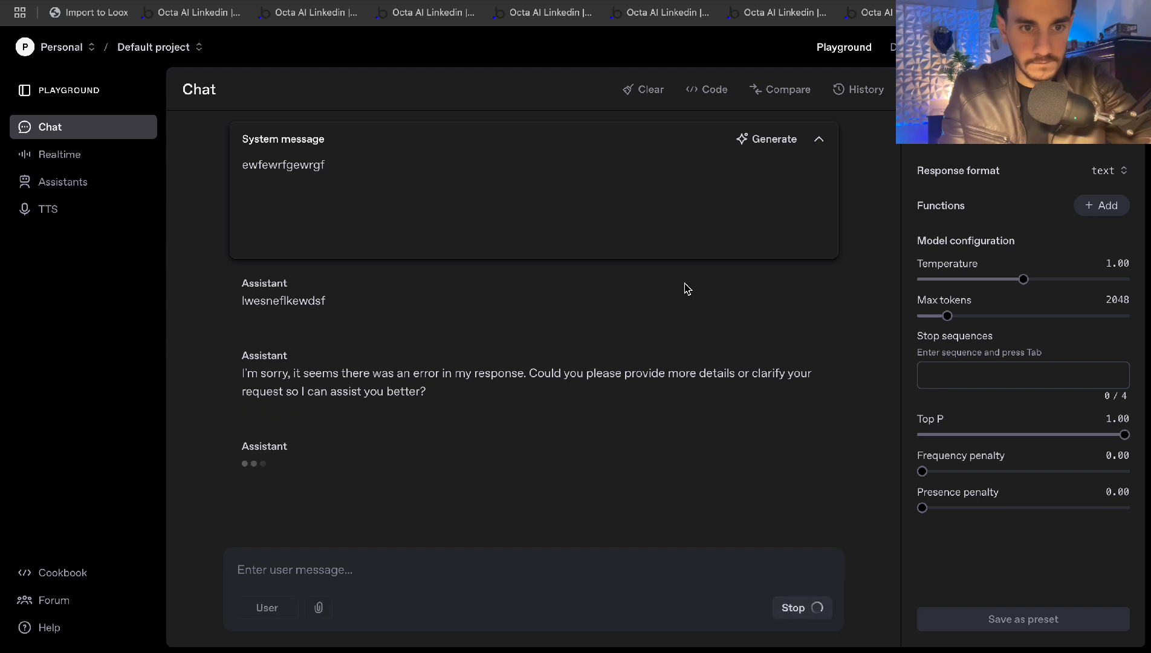
pyautogui.click(707, 89)
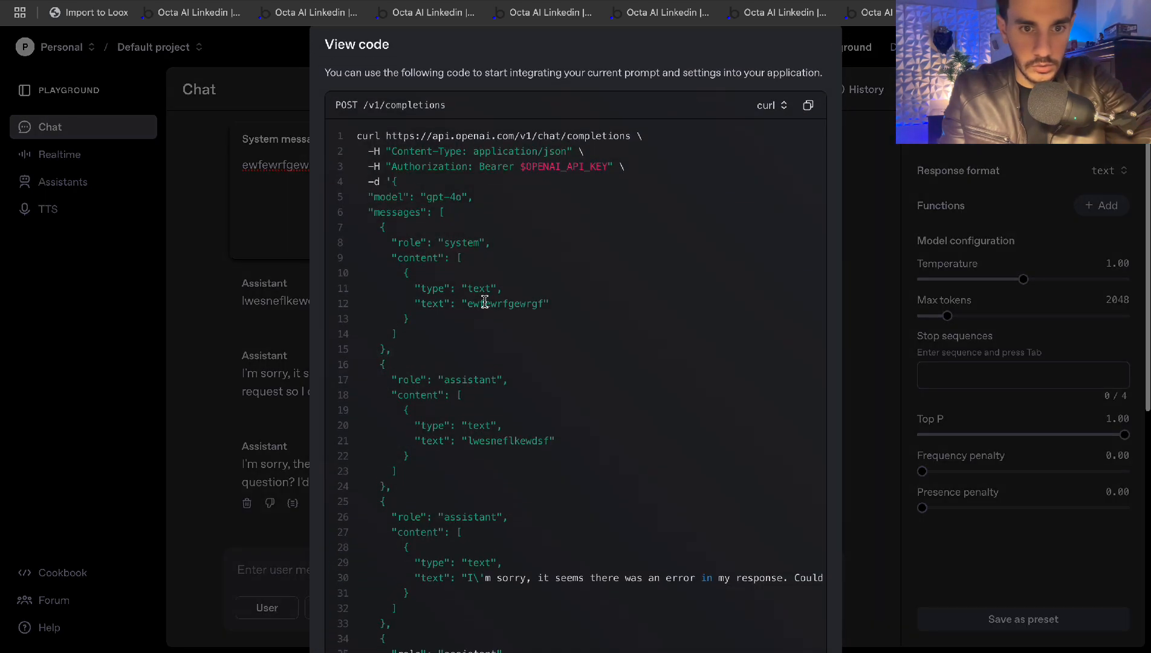
pyautogui.moveTo(380, 228); pyautogui.dragTo(550, 318)
pyautogui.click(552, 321)
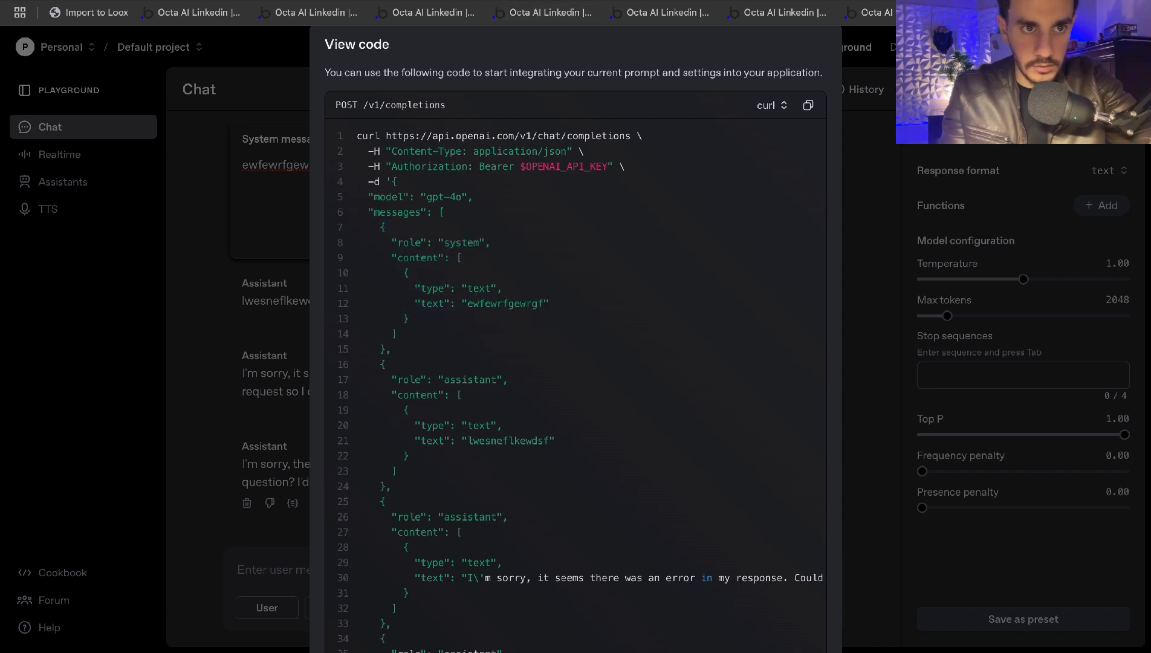
pyautogui.click(536, 12)
pyautogui.scroll(-2, 706, 400)
pyautogui.scroll(2, 707, 398)
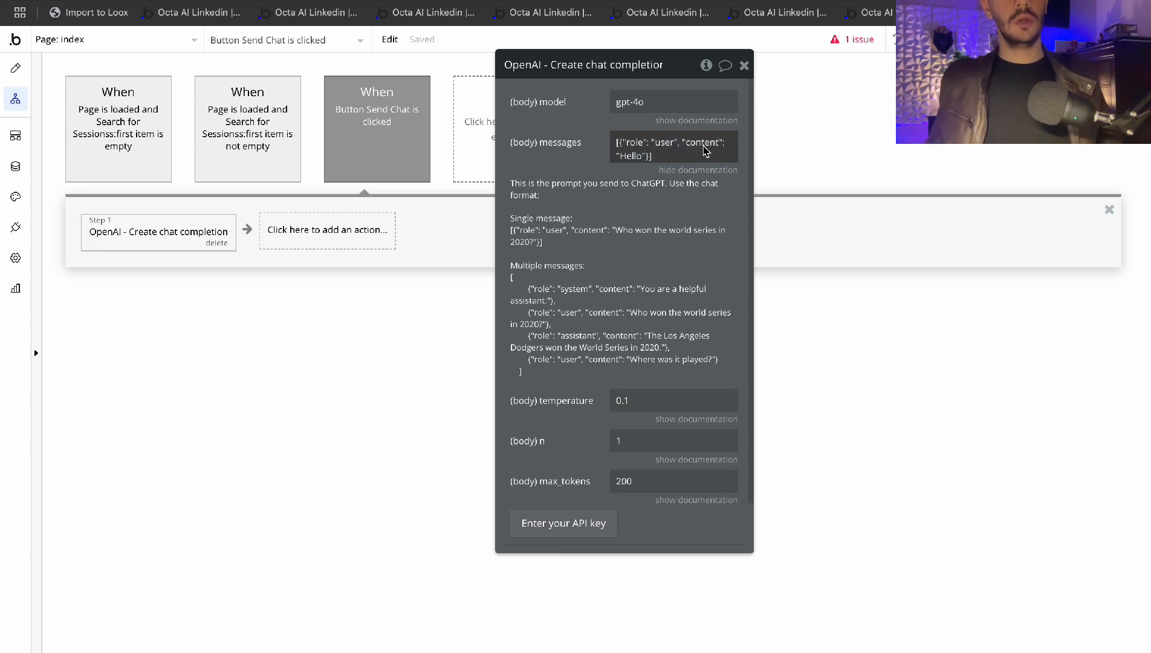
# Open the OpenAI chat completion step's settings and edit its (body) messages field
pyautogui.click(744, 64)
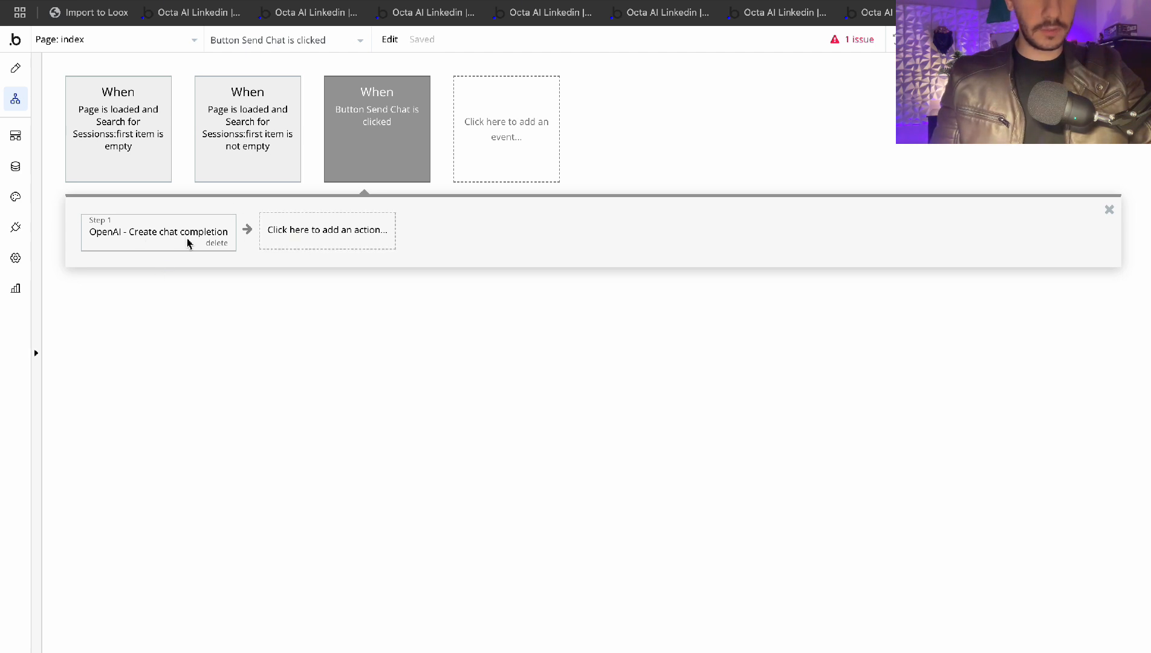
pyautogui.click(400, 134)
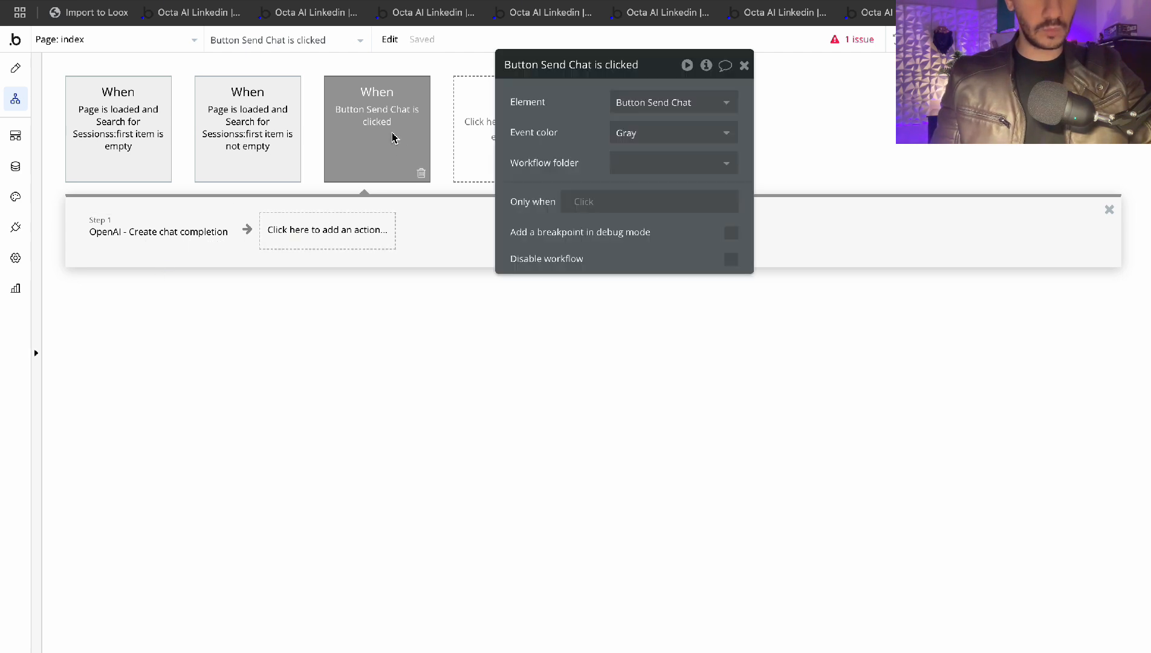
pyautogui.click(134, 230)
pyautogui.click(675, 146)
pyautogui.click(662, 144)
pyautogui.click(587, 161)
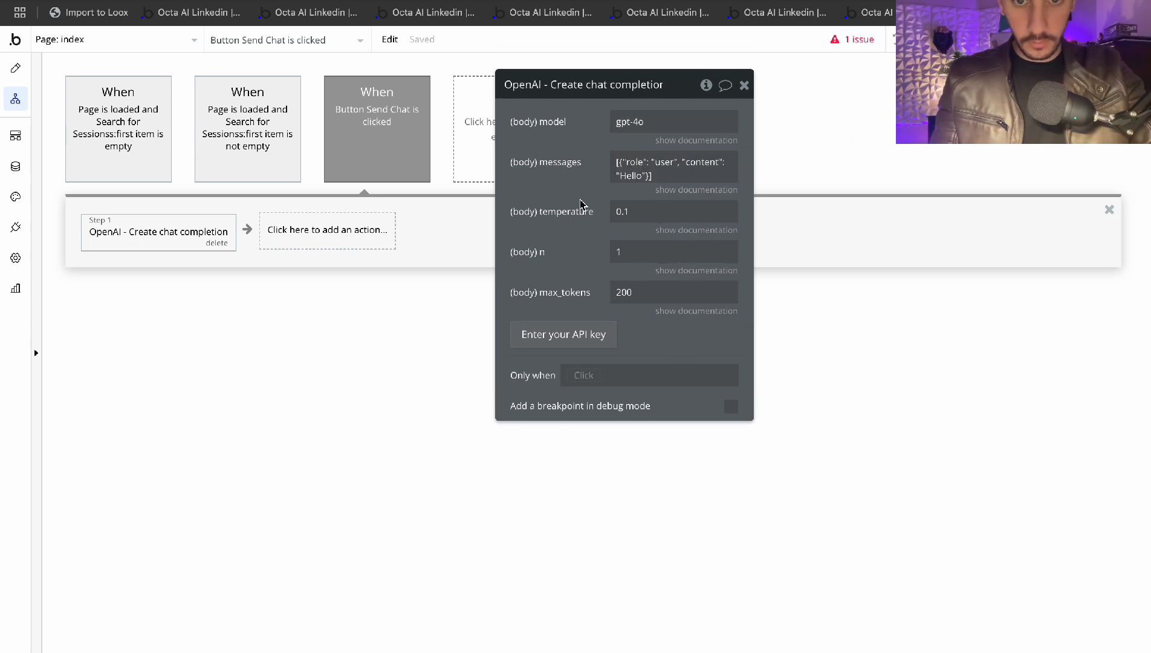
pyautogui.click(640, 179)
# Replace Hello in the user message content with Input Chat's value
pyautogui.click(726, 167)
pyautogui.press('BackSpace')
pyautogui.press('BackSpace')
pyautogui.press('BackSpace')
pyautogui.press('BackSpace')
pyautogui.press('BackSpace')
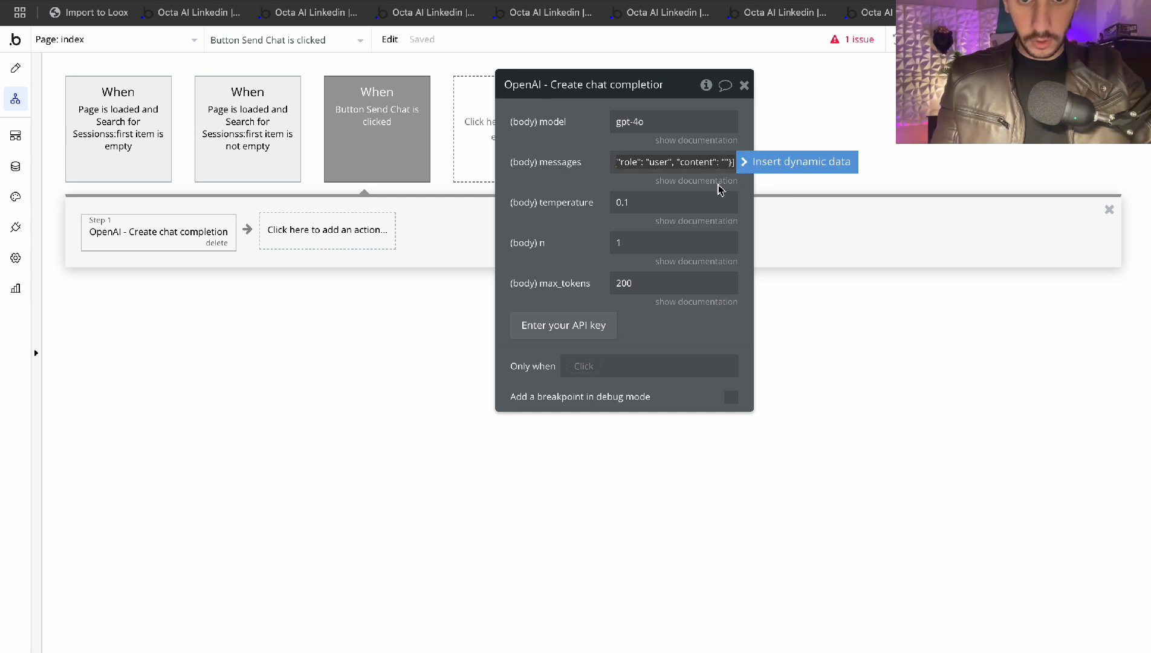
pyautogui.click(746, 161)
pyautogui.write('input')
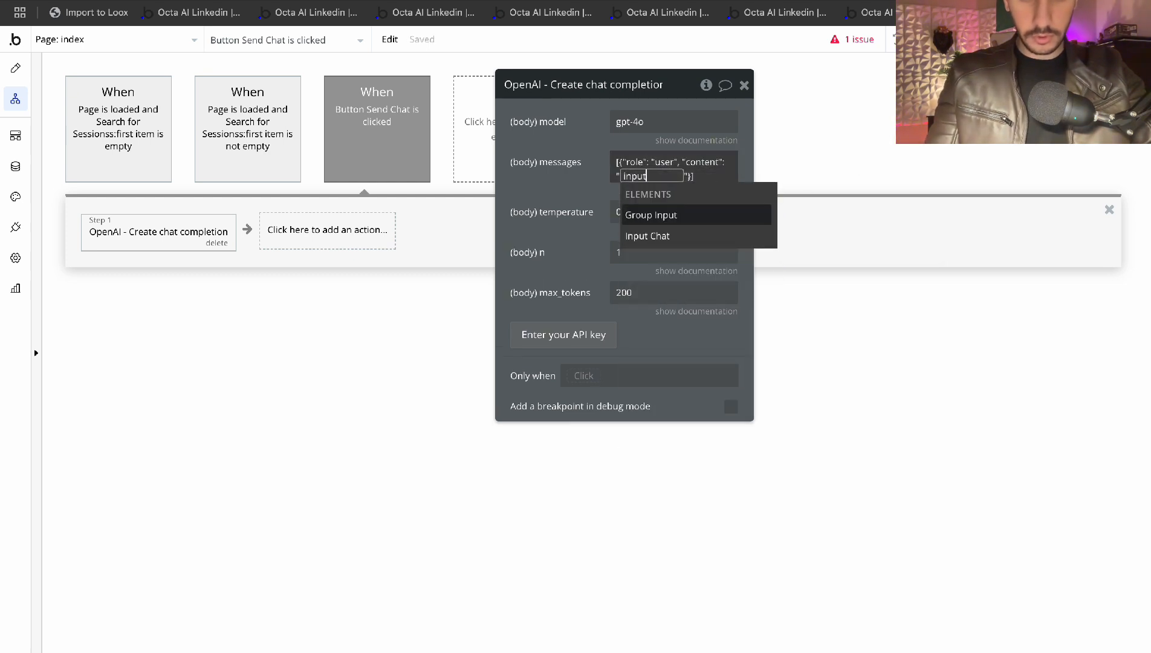
pyautogui.click(665, 236)
pyautogui.click(671, 191)
pyautogui.click(575, 172)
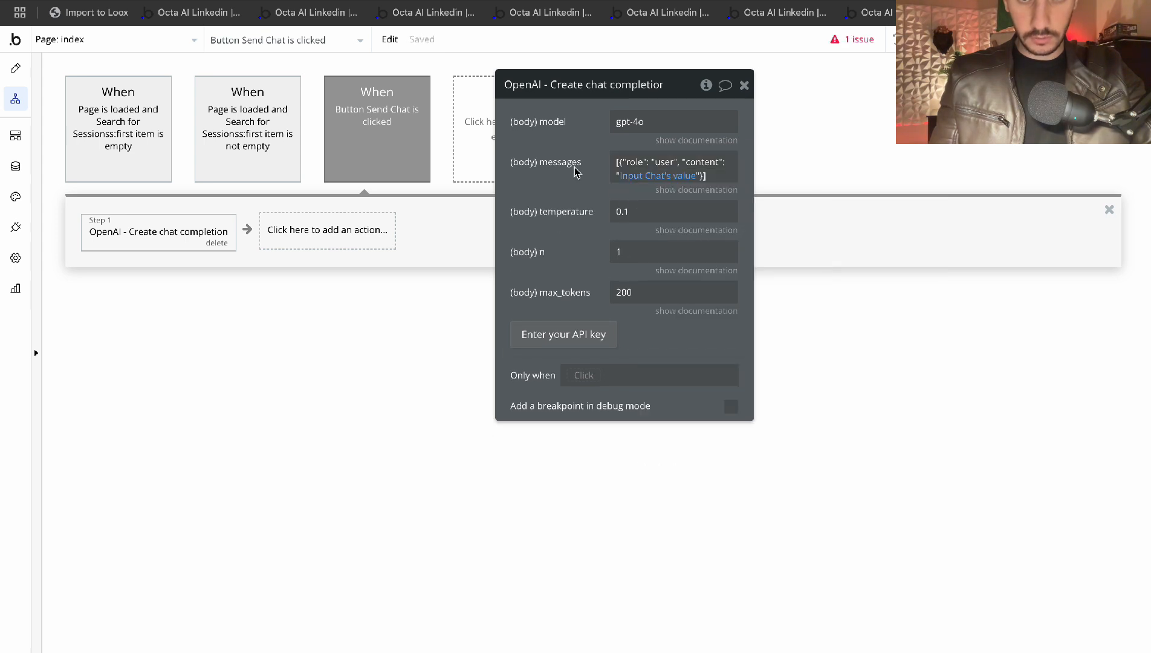
pyautogui.click(695, 190)
pyautogui.click(695, 190)
# Add a Create a new thing step for Messages and move it ahead of the OpenAI step
pyautogui.click(743, 87)
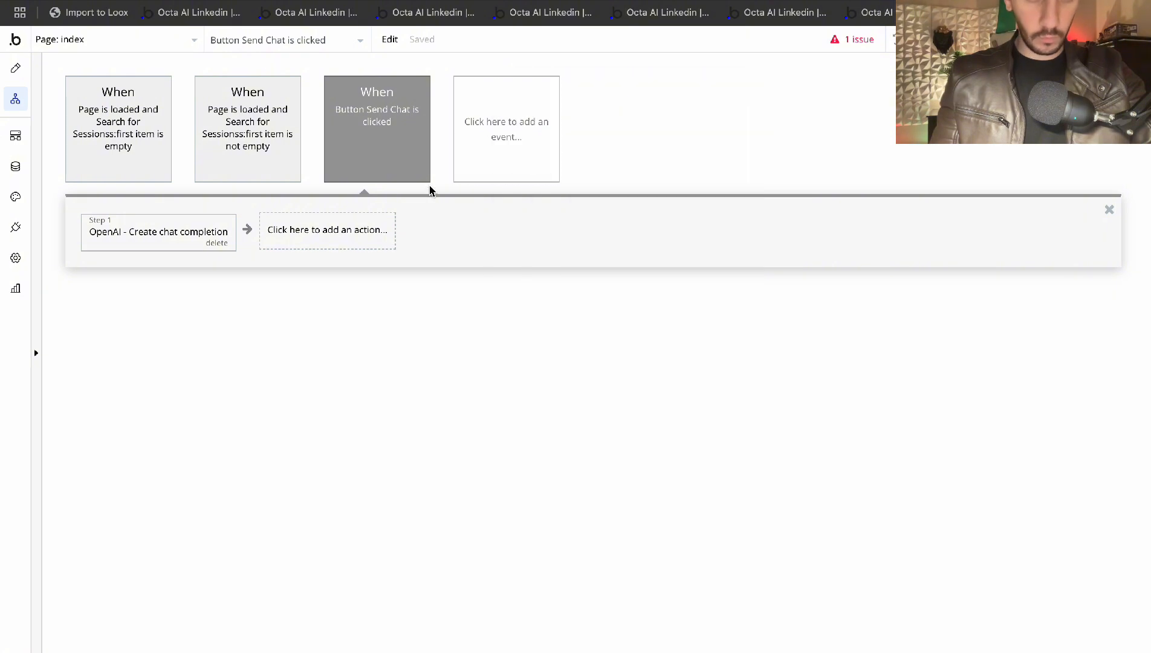
pyautogui.click(303, 236)
pyautogui.write('create')
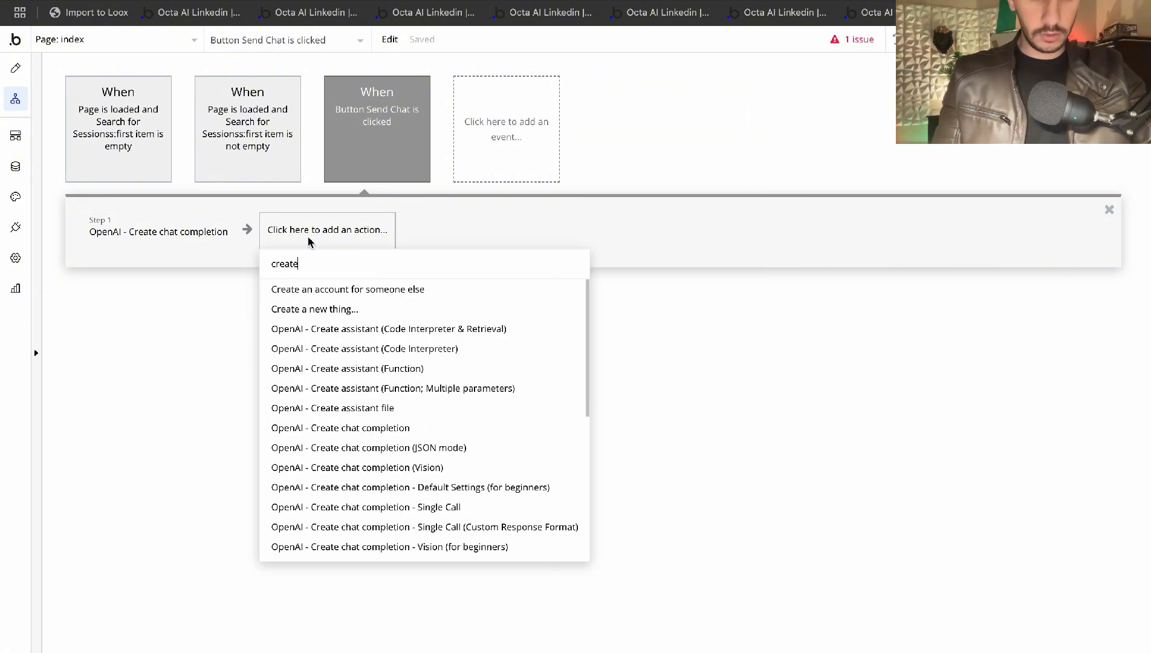
pyautogui.click(333, 309)
pyautogui.click(665, 122)
pyautogui.write('mess')
pyautogui.click(613, 164)
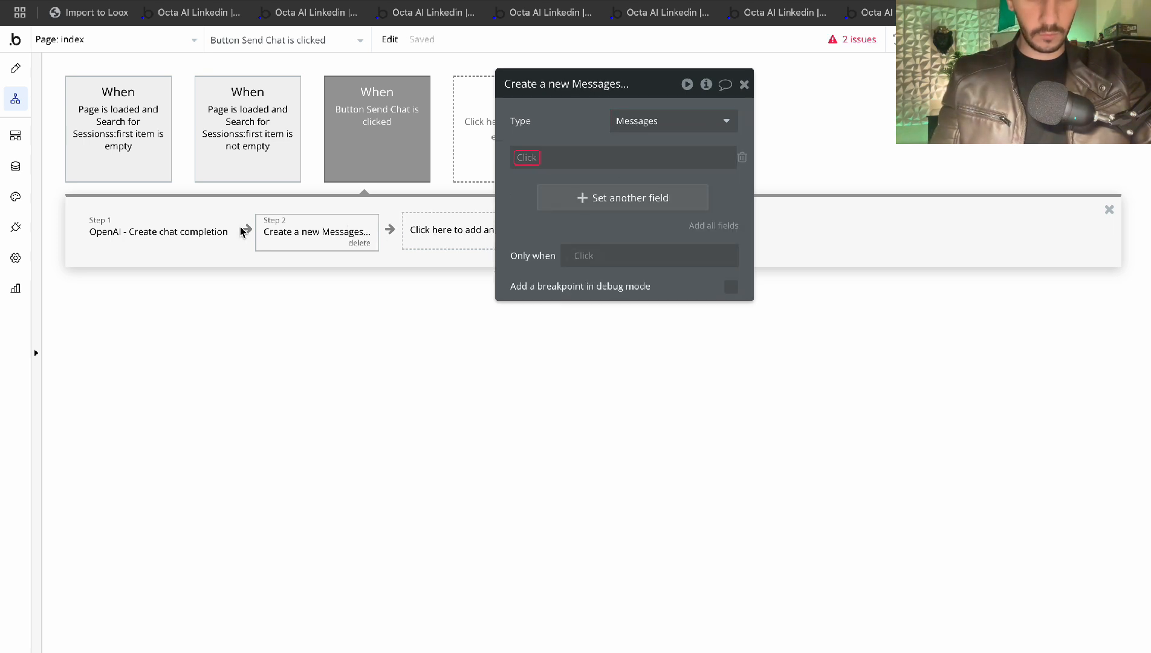
pyautogui.click(744, 85)
pyautogui.moveTo(310, 232); pyautogui.dragTo(173, 235)
# Set the new Messages step's Ai? field to no
pyautogui.click(134, 239)
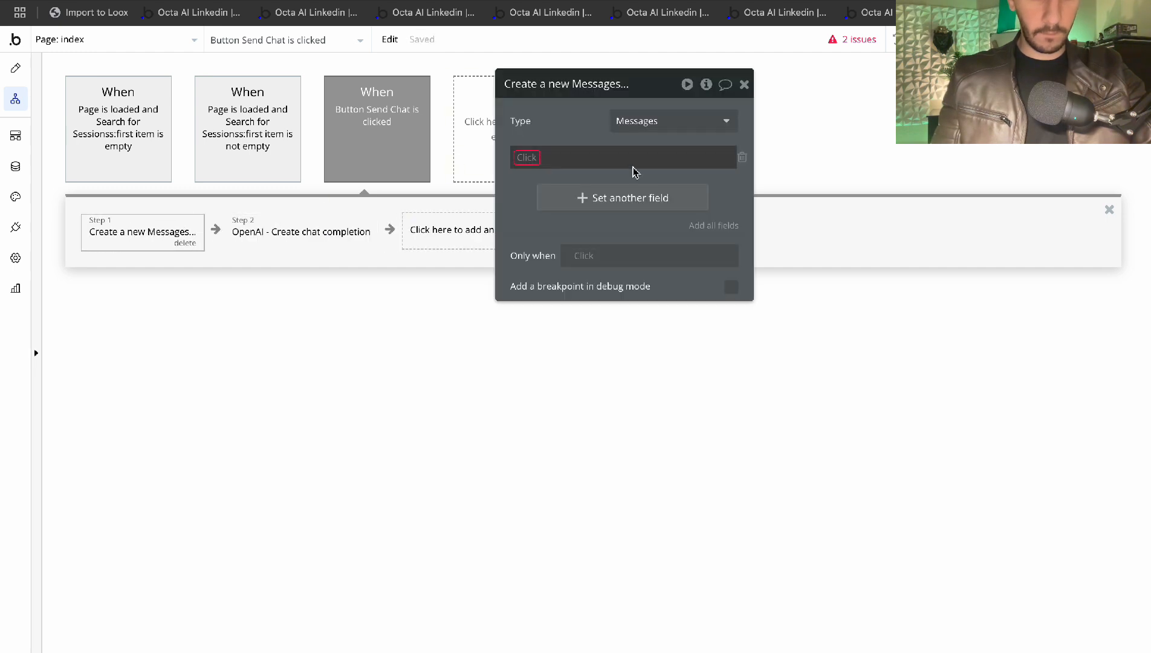
pyautogui.click(534, 173)
pyautogui.click(569, 156)
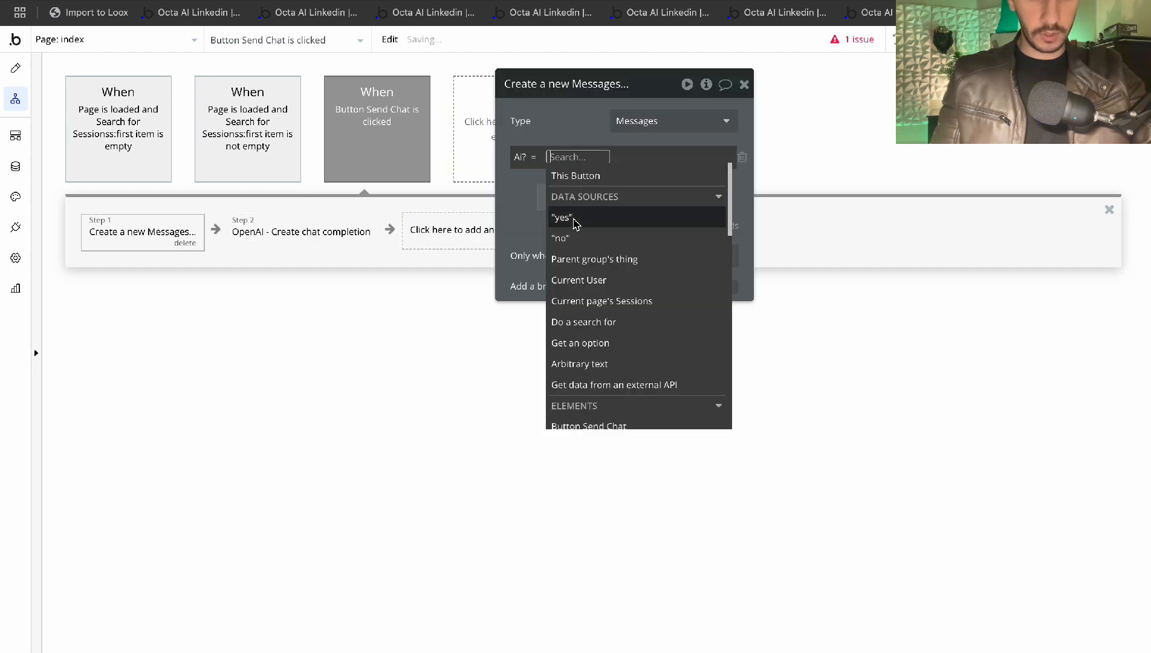
pyautogui.click(511, 180)
# Set the Messages step's Message field to Input Chat's value
pyautogui.click(612, 196)
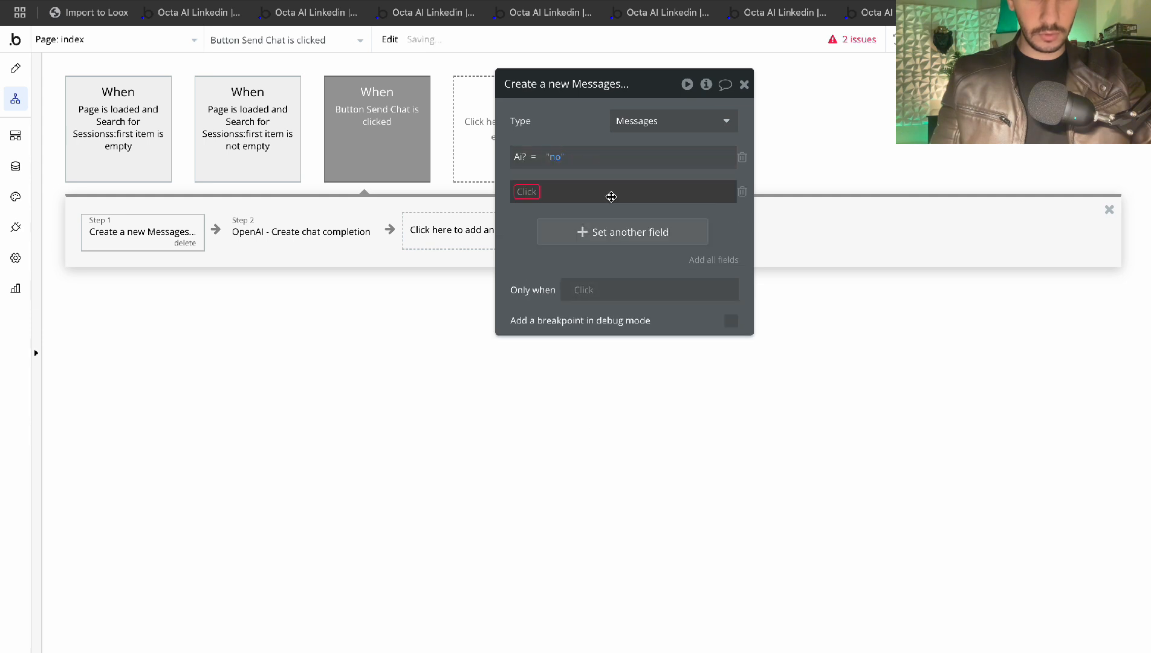
pyautogui.click(531, 194)
pyautogui.write('Mes')
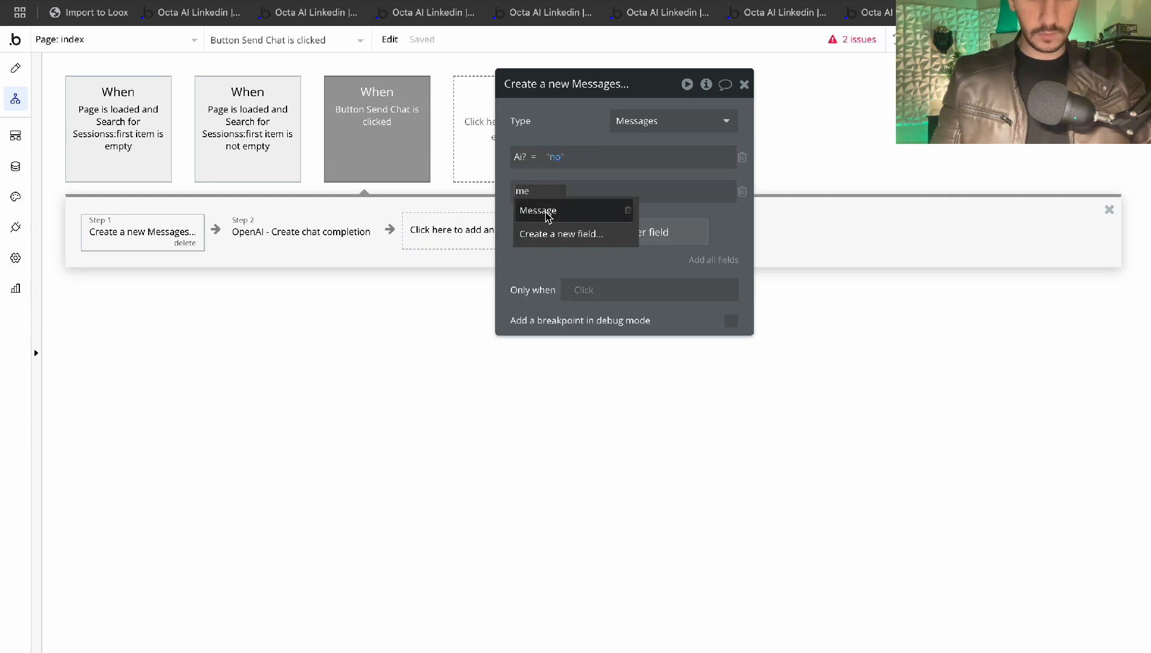
pyautogui.click(539, 208)
pyautogui.click(590, 192)
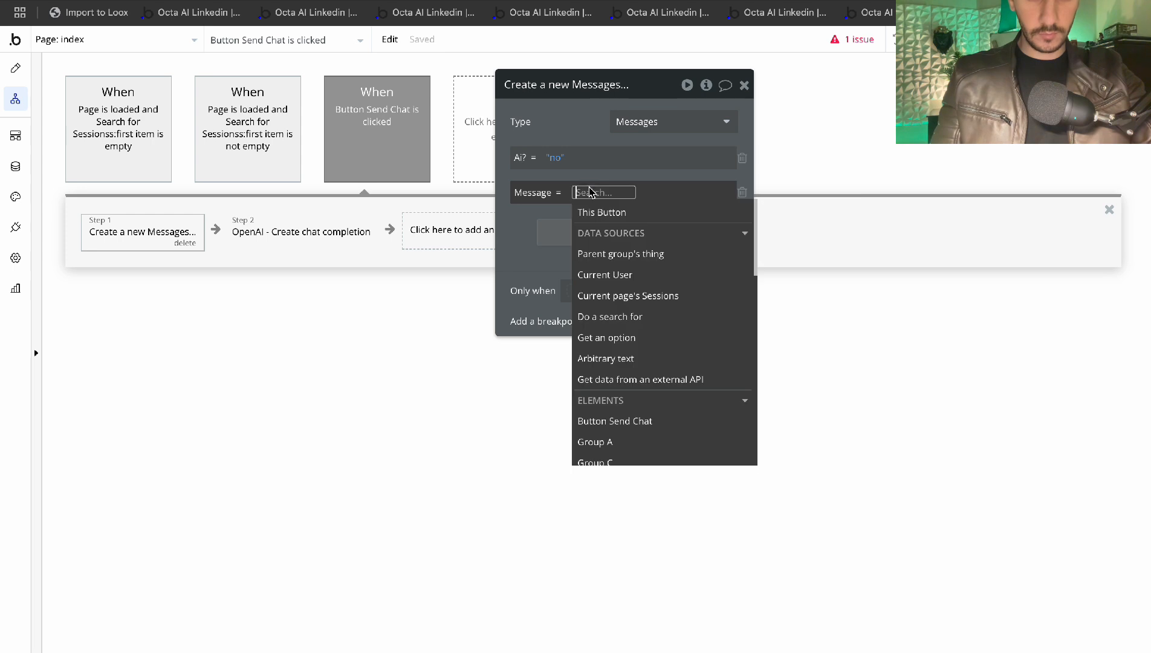
pyautogui.write('input')
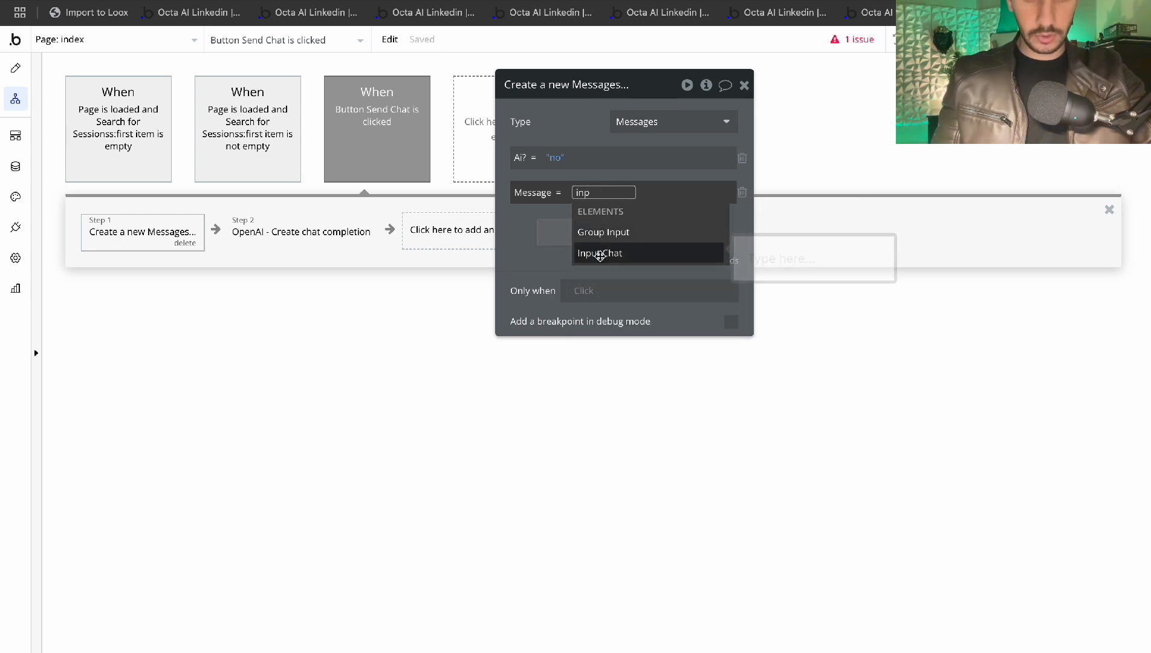
pyautogui.click(603, 257)
pyautogui.click(676, 244)
pyautogui.click(625, 150)
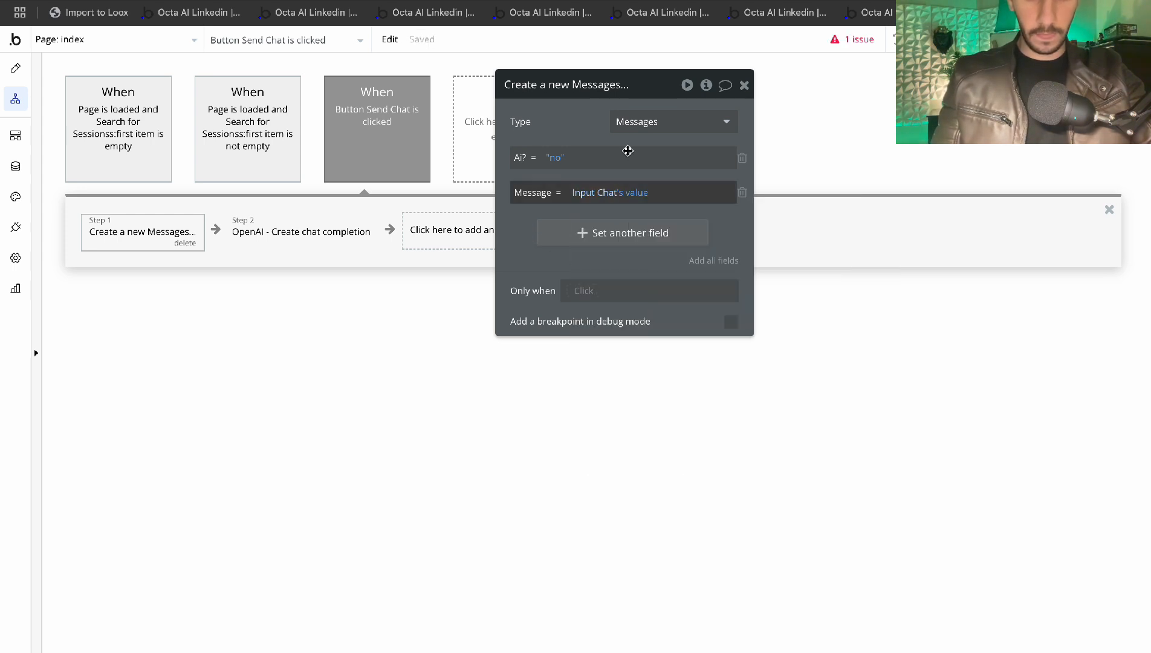
pyautogui.click(744, 85)
pyautogui.click(248, 227)
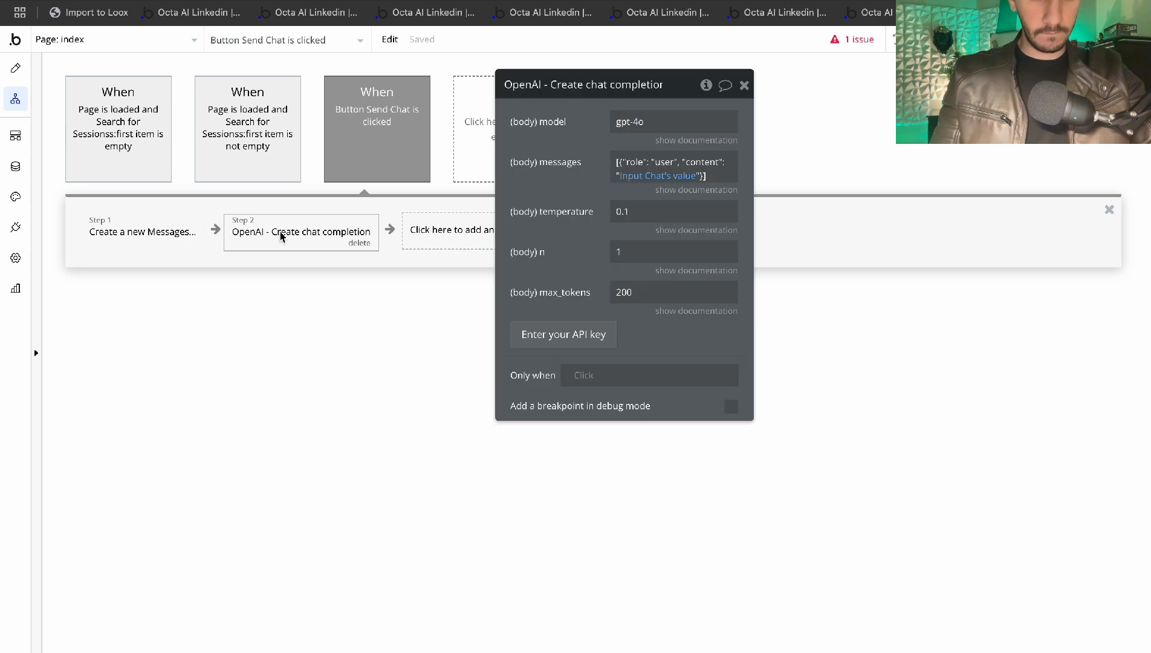
pyautogui.click(433, 229)
# Copy the save-message step, paste it as step 3, and set Ai? to yes
pyautogui.rightClick(153, 234)
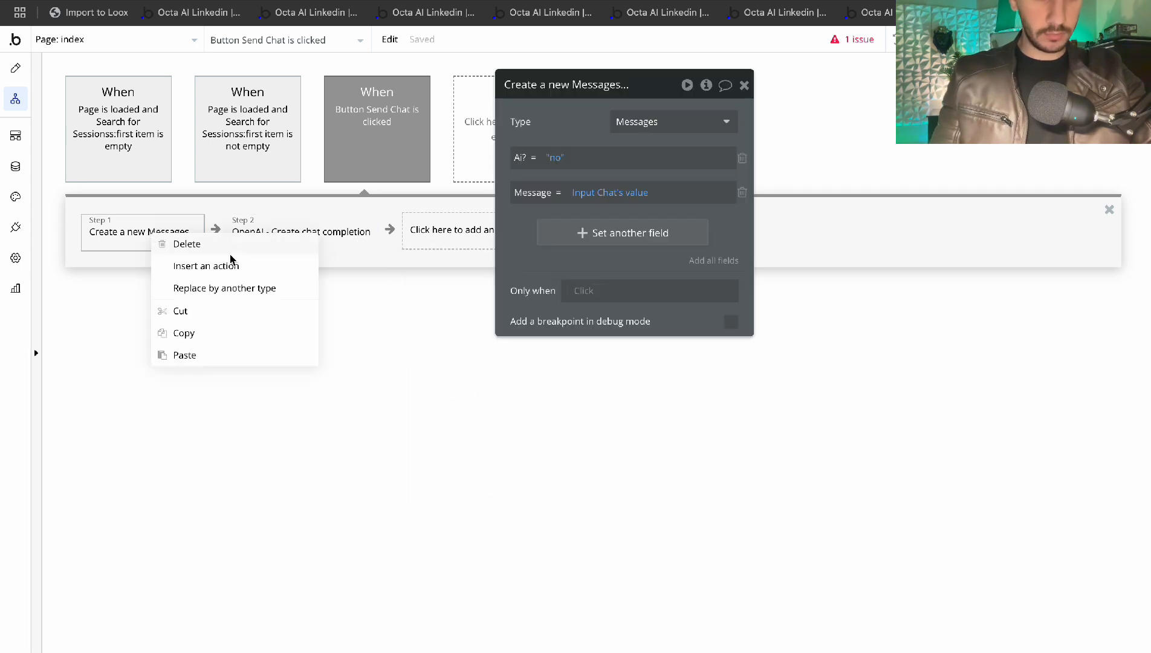
pyautogui.click(184, 333)
pyautogui.rightClick(433, 230)
pyautogui.click(454, 240)
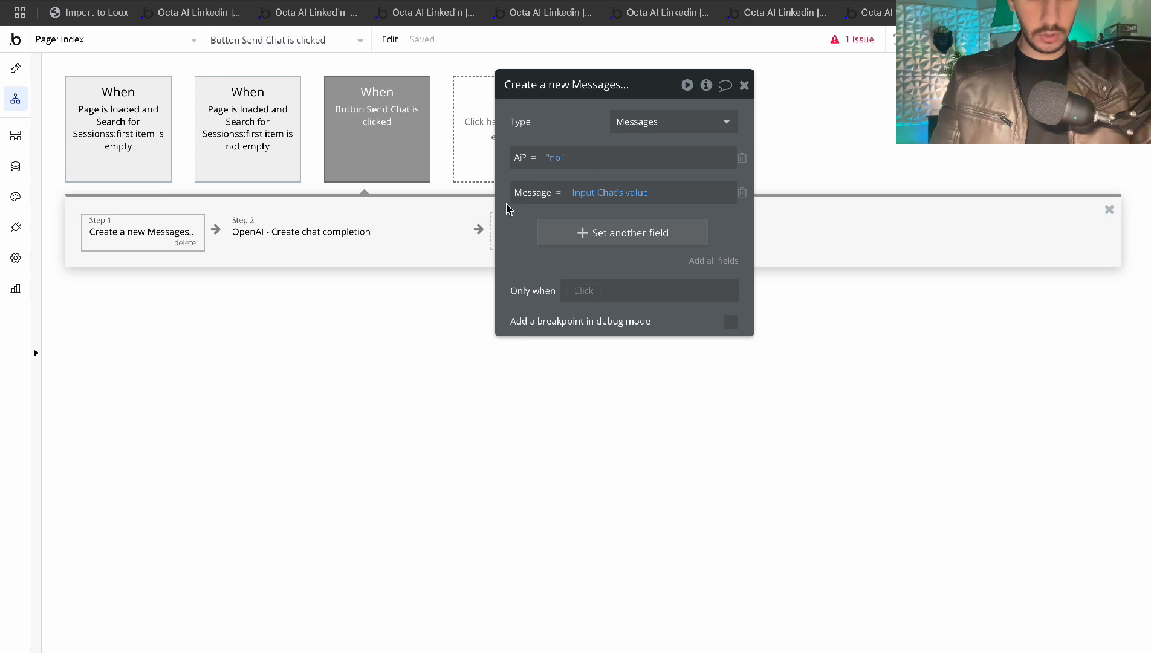
pyautogui.click(559, 162)
pyautogui.click(562, 301)
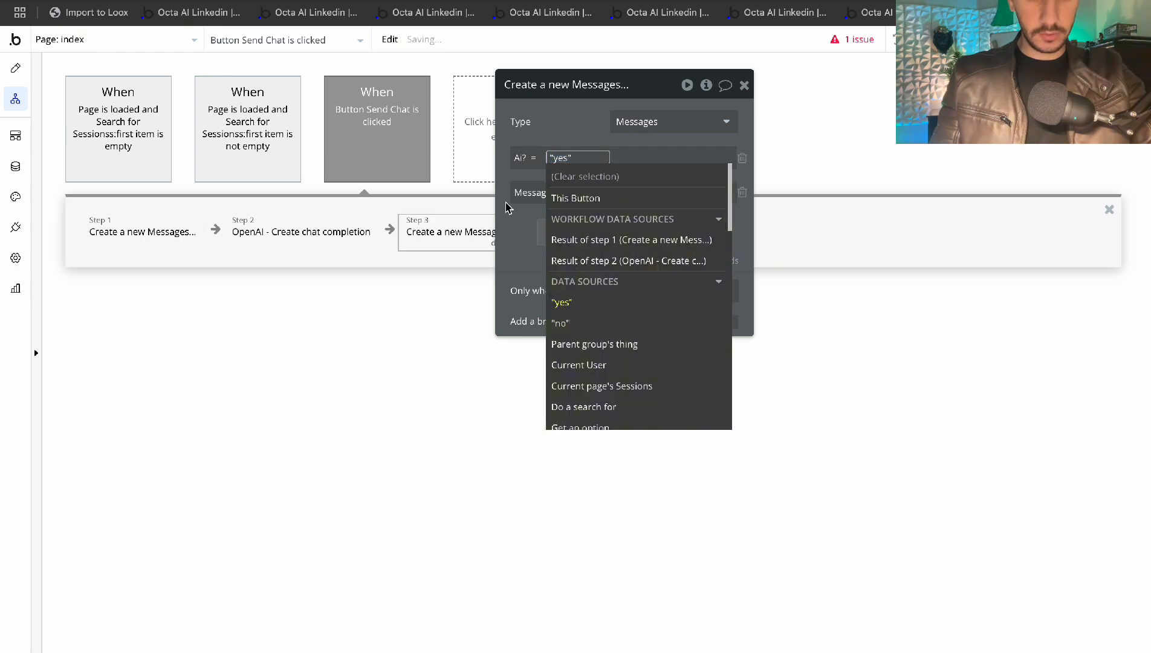
# Set step 3's Message to step 2's body choices:first item's message content
pyautogui.click(592, 198)
pyautogui.click(644, 296)
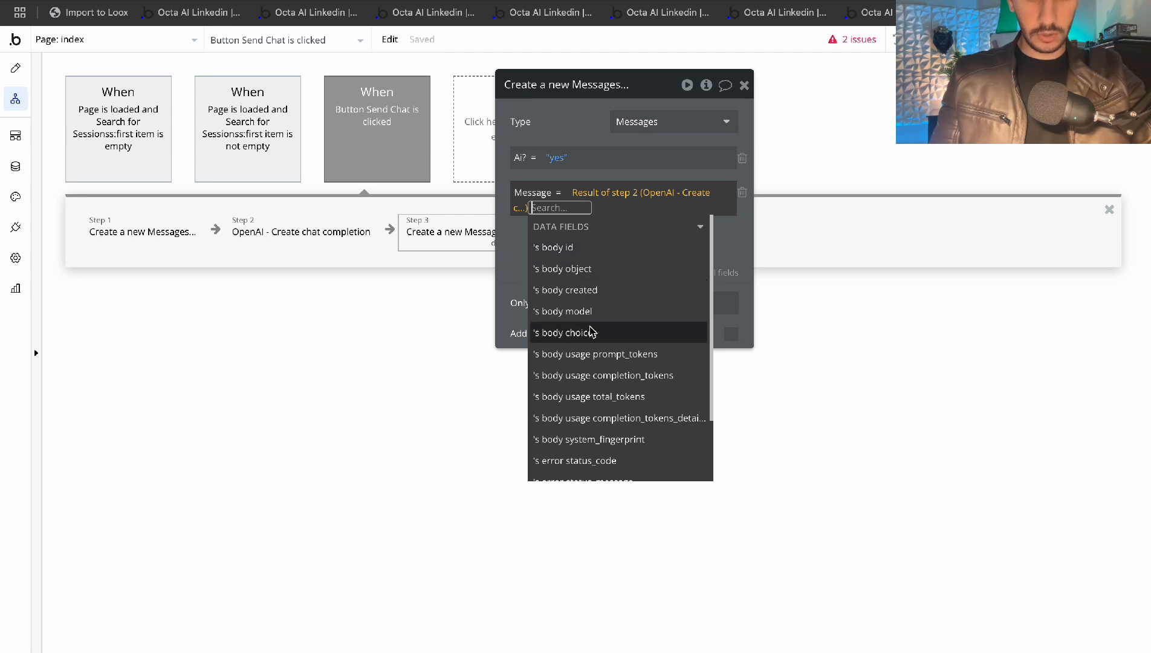
pyautogui.scroll(-1, 590, 328)
pyautogui.click(591, 302)
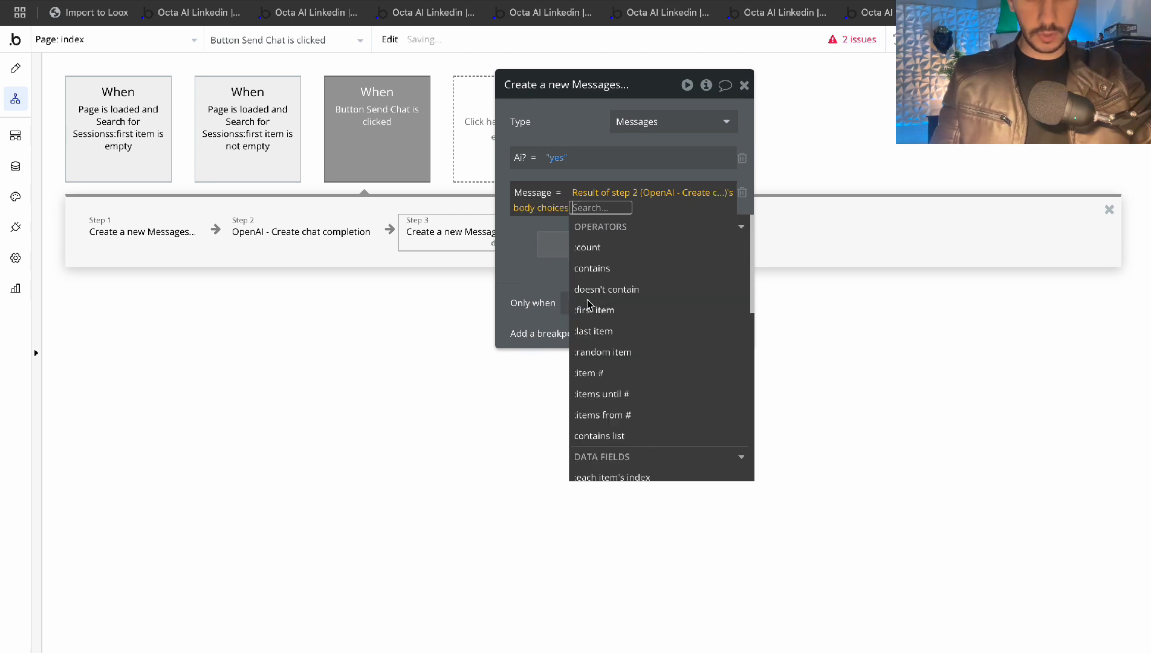
pyautogui.click(611, 310)
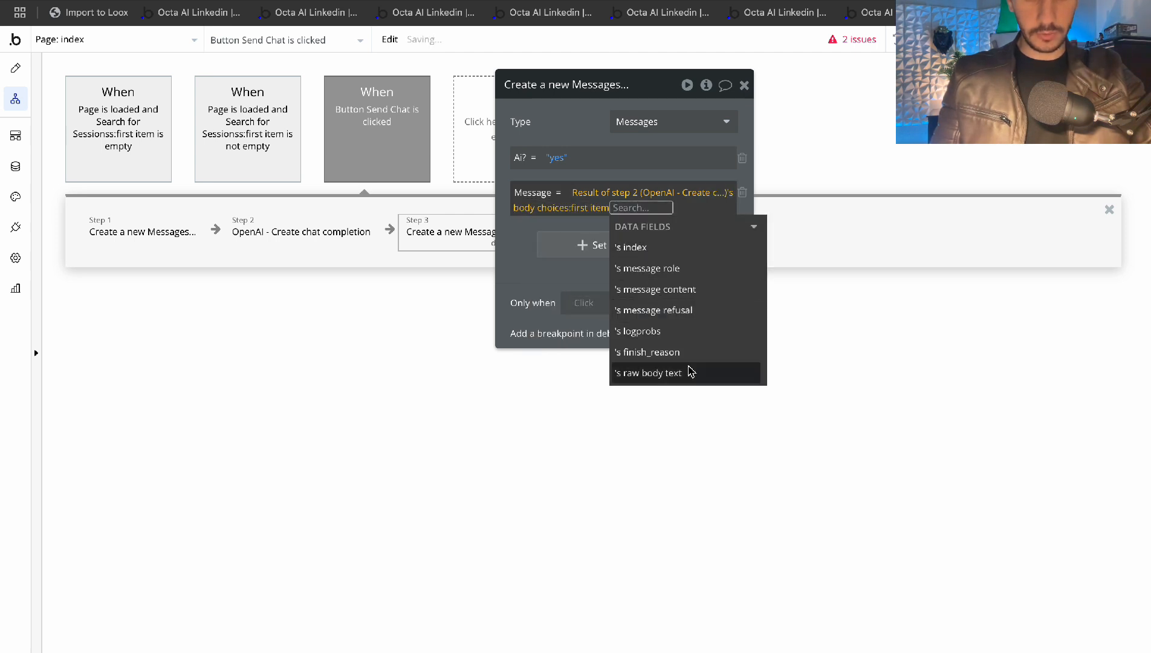
pyautogui.click(686, 290)
pyautogui.click(515, 254)
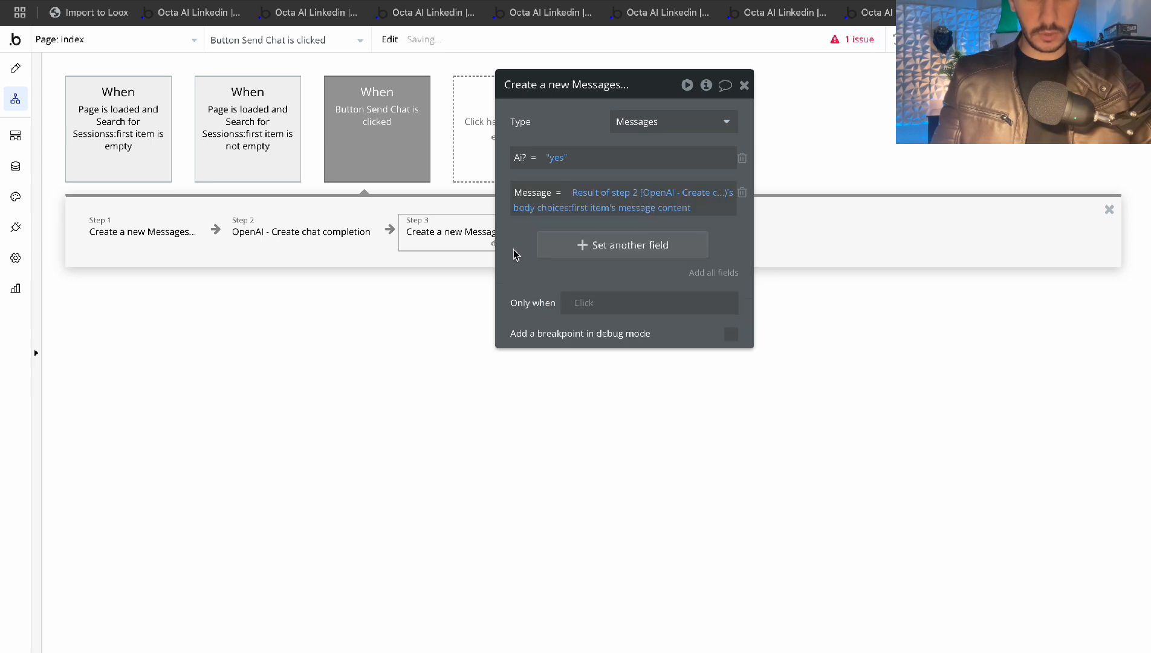
pyautogui.click(744, 87)
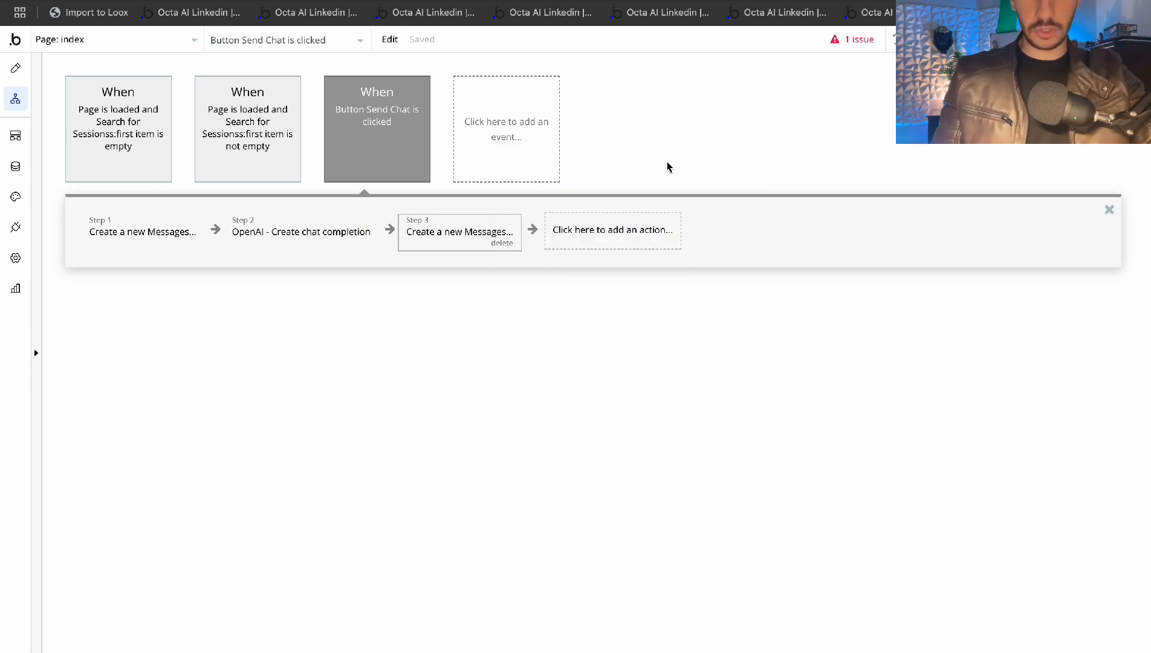
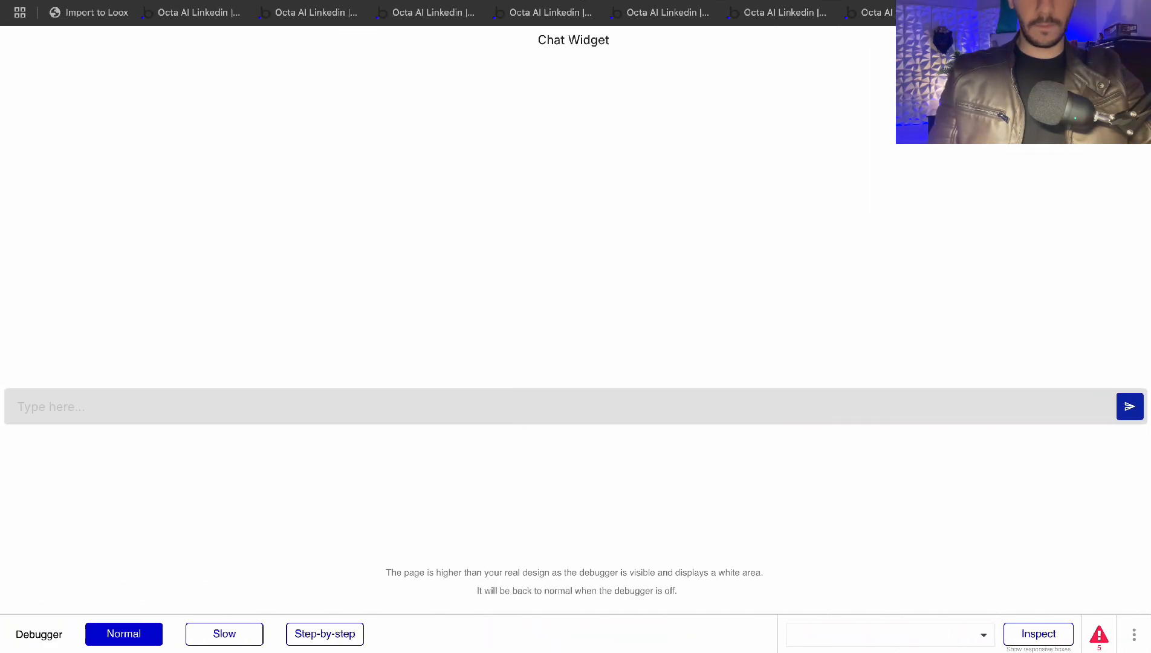
# Reload the chat preview without debug_mode and send a 'hello' test message
pyautogui.press('BackSpace')
pyautogui.press('Return')
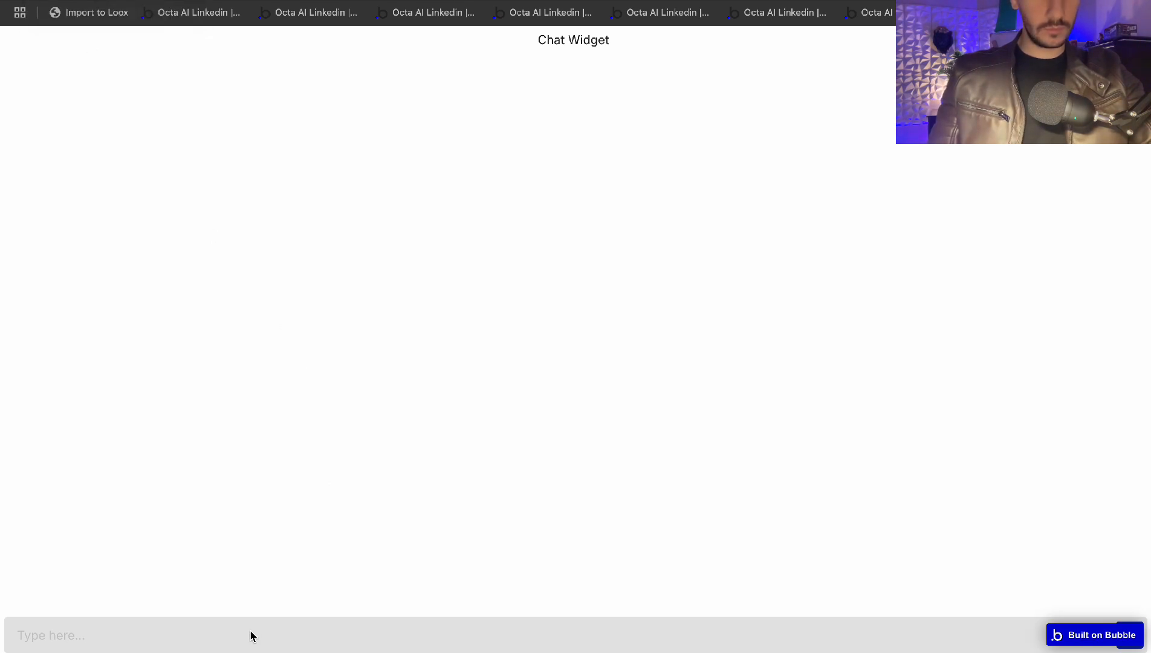
pyautogui.click(148, 638)
pyautogui.write('hello')
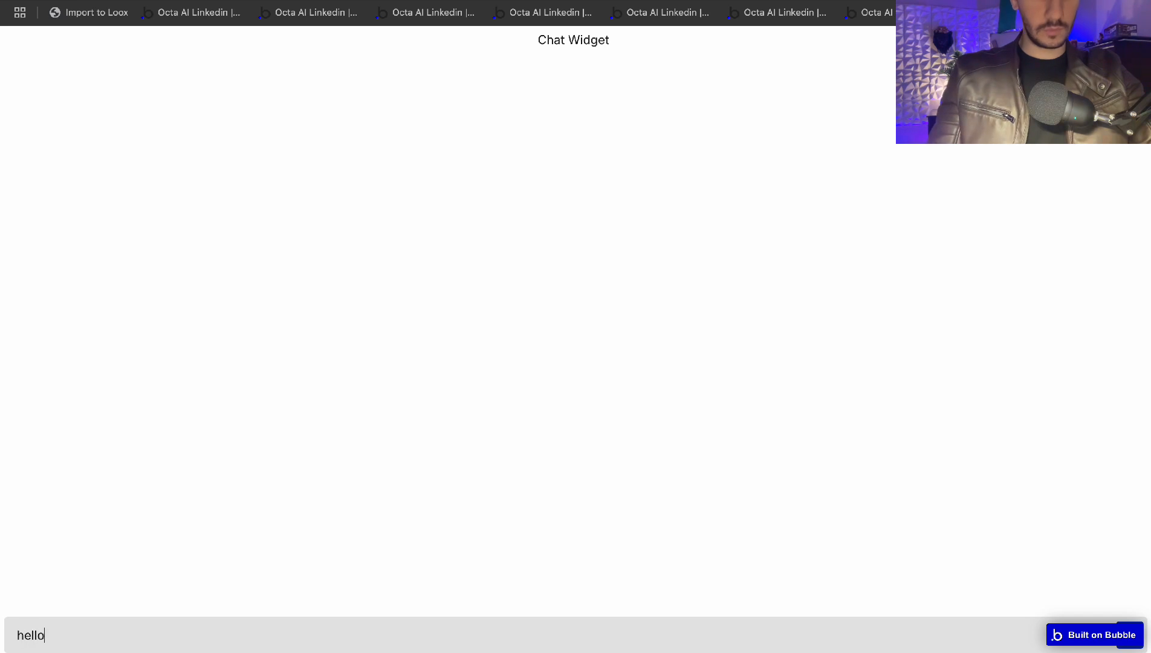
pyautogui.press('Return')
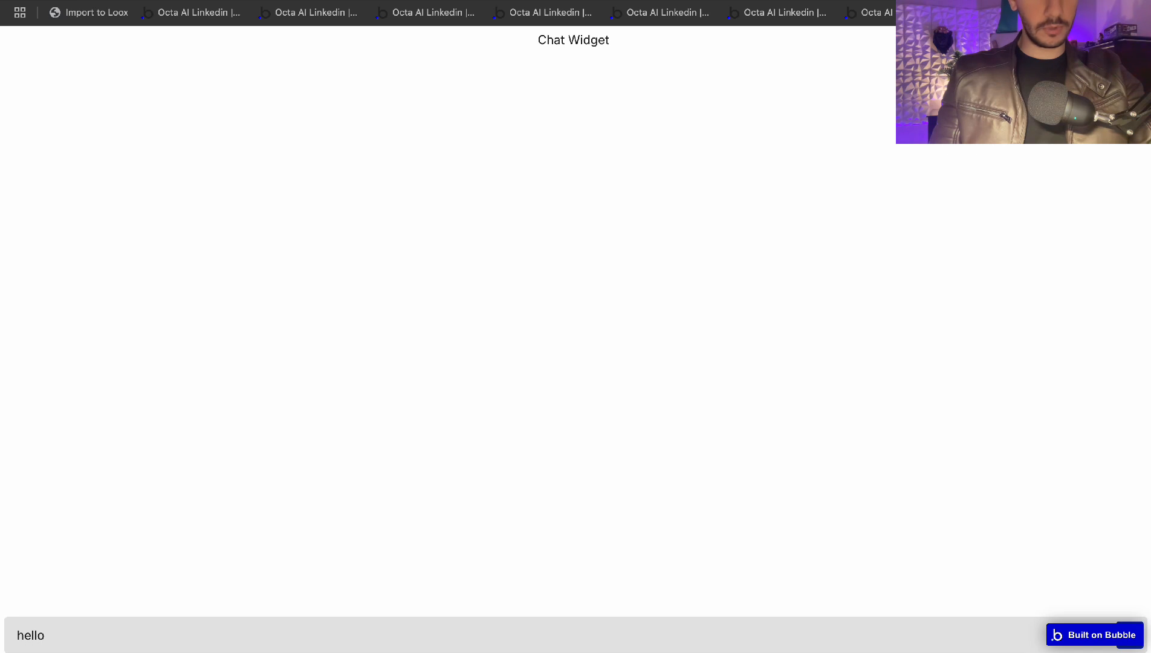
pyautogui.hotkey('ctrl', 'shift', 'Tab')
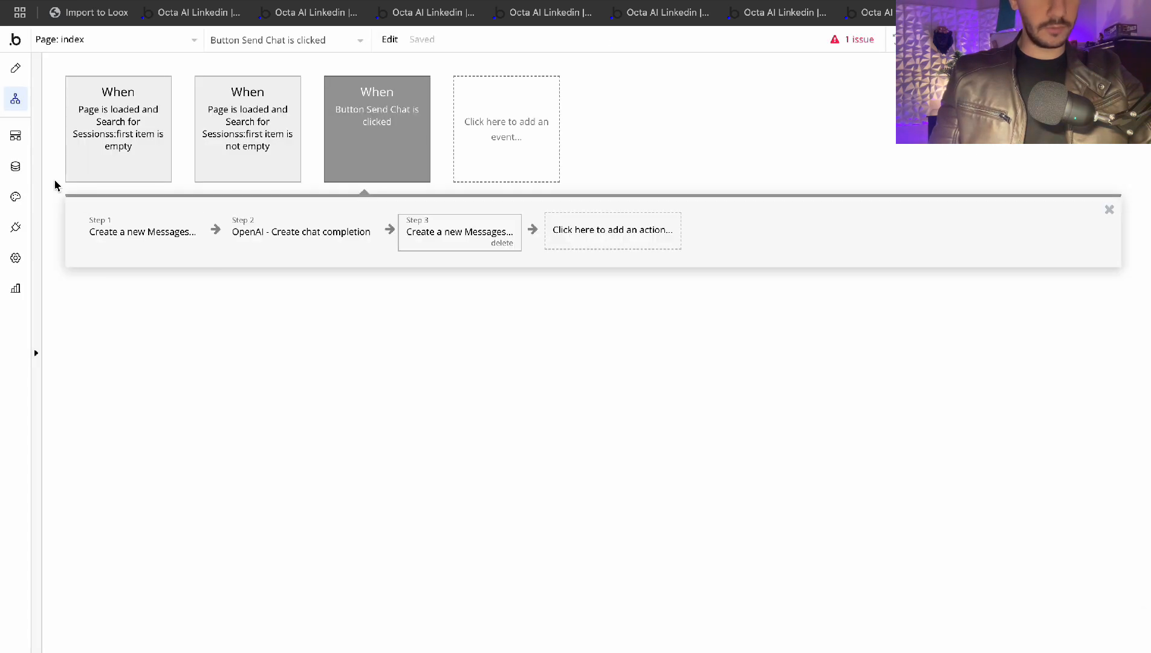
# Look over the stored Sessions records in Data > App data
pyautogui.click(17, 169)
pyautogui.click(279, 107)
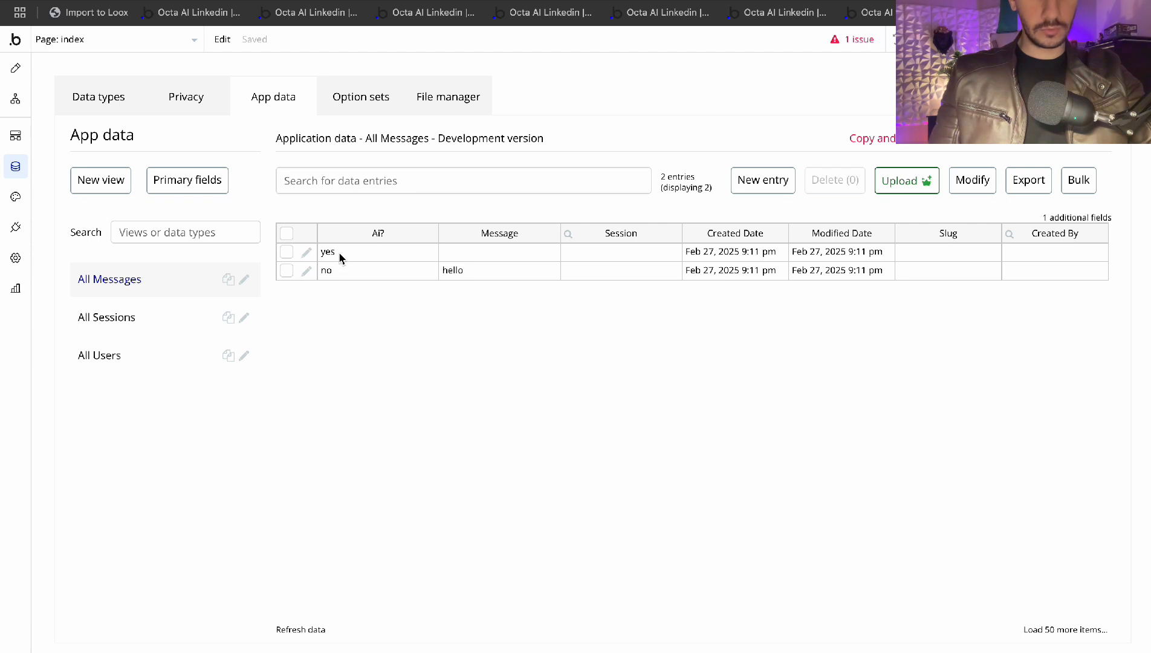
pyautogui.click(92, 327)
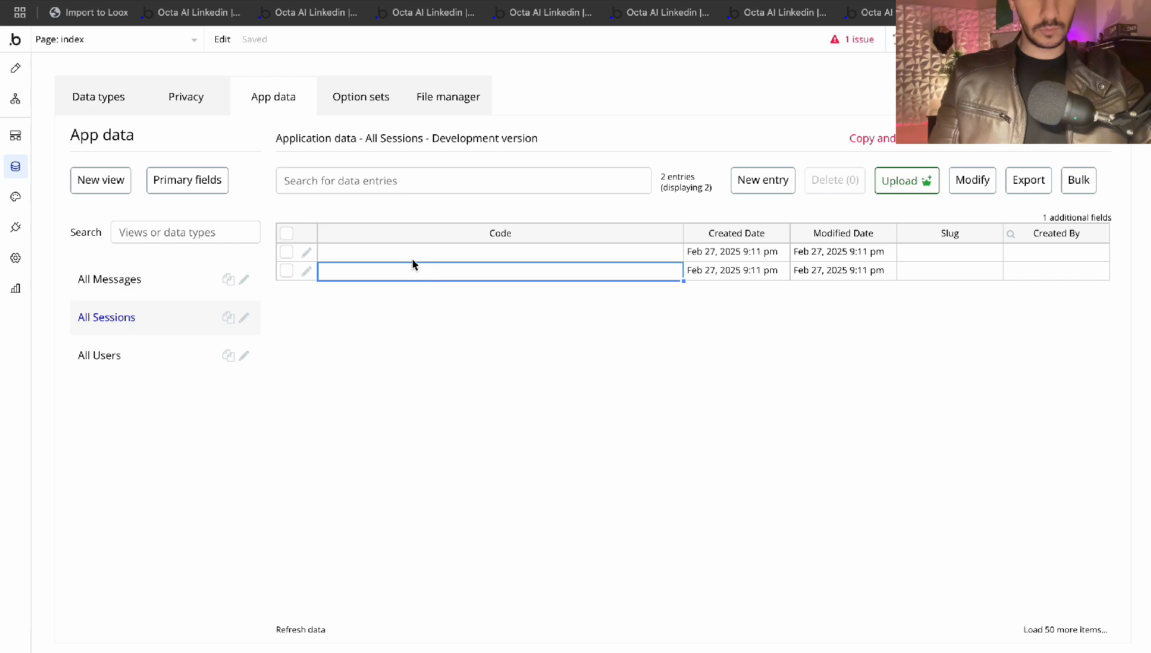
pyautogui.click(306, 252)
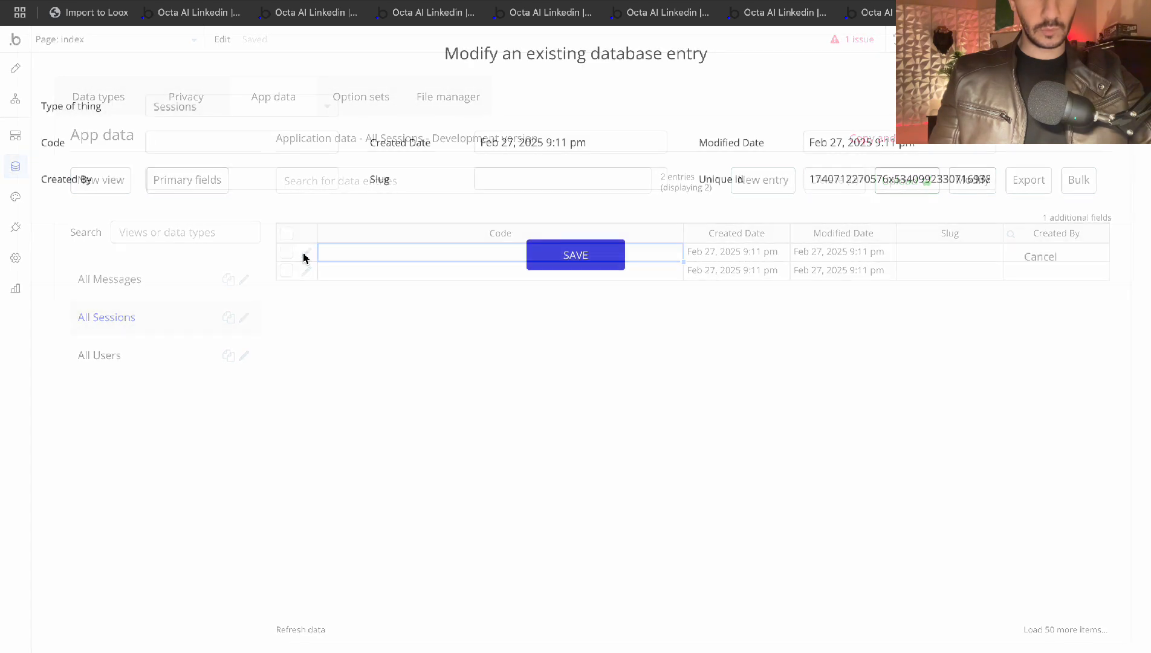
pyautogui.click(1060, 258)
pyautogui.click(18, 71)
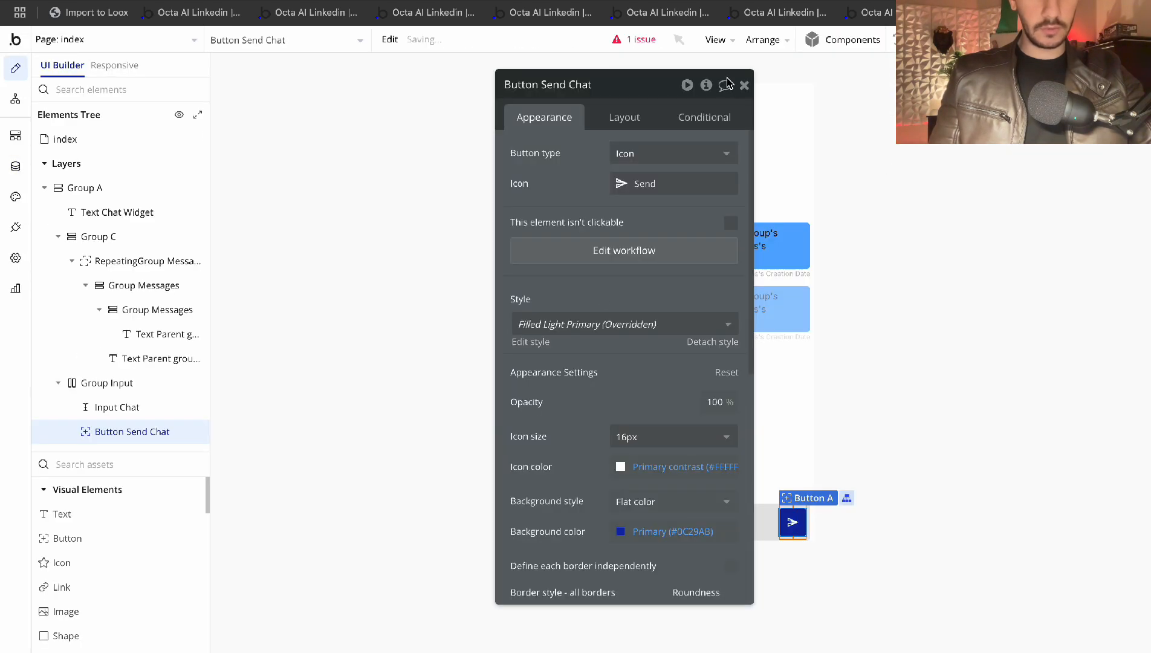
pyautogui.click(744, 86)
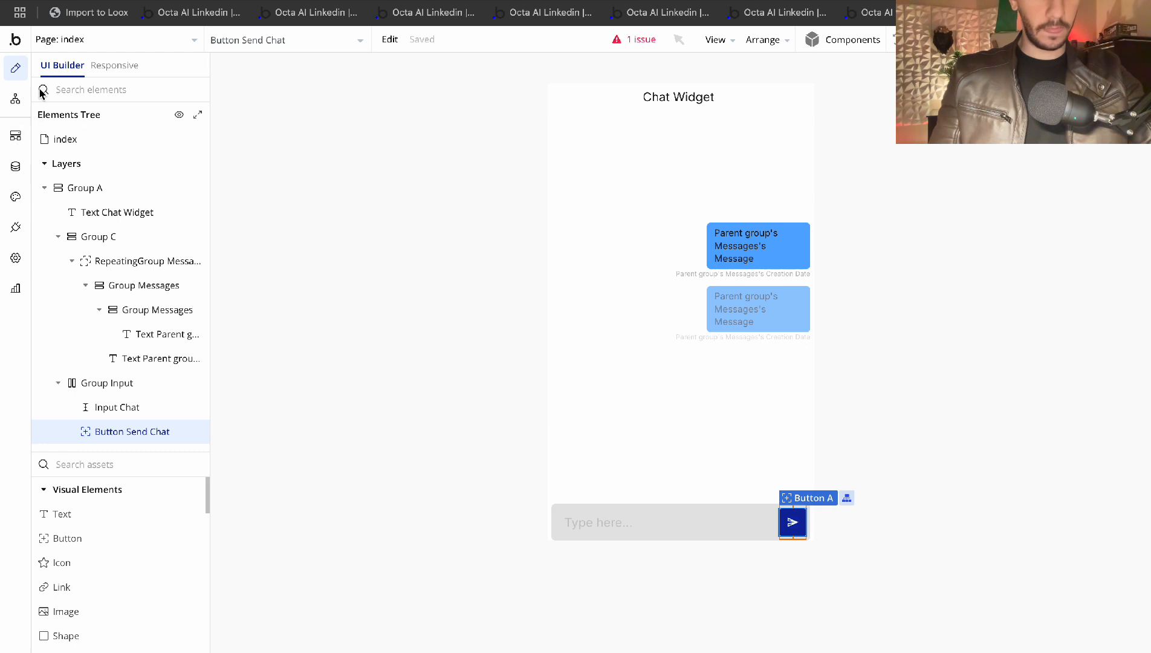
# In Step 1 of the send-chat workflow, set Session to Current page's Sessions
pyautogui.click(23, 98)
pyautogui.click(141, 236)
pyautogui.click(568, 233)
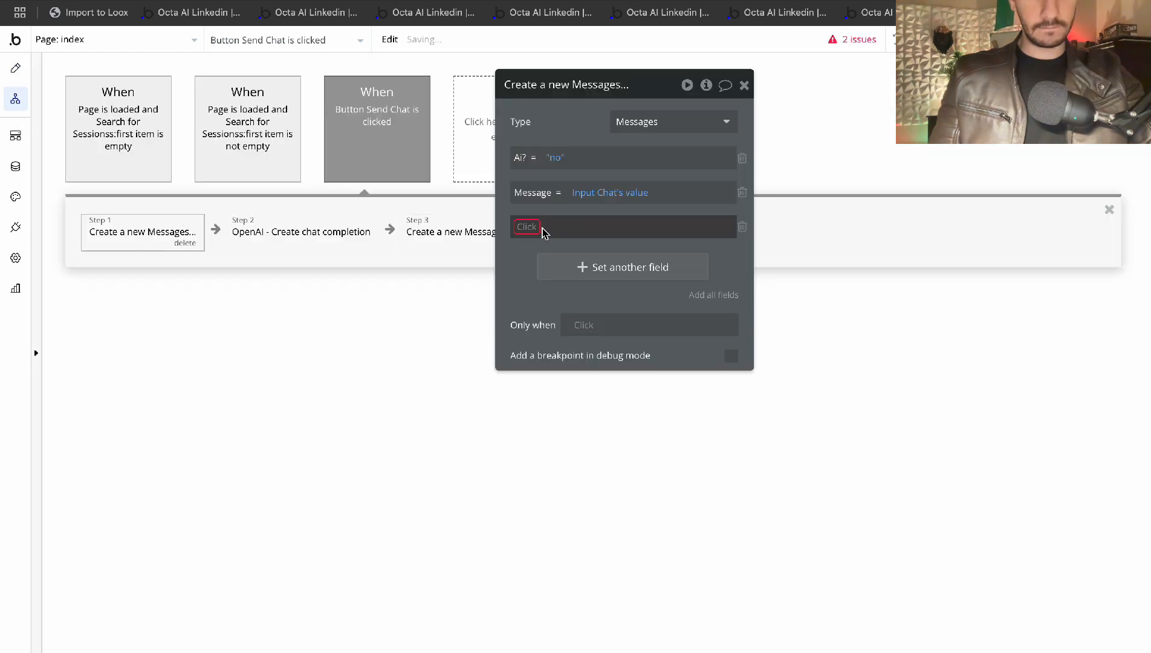
pyautogui.click(538, 291)
pyautogui.click(575, 227)
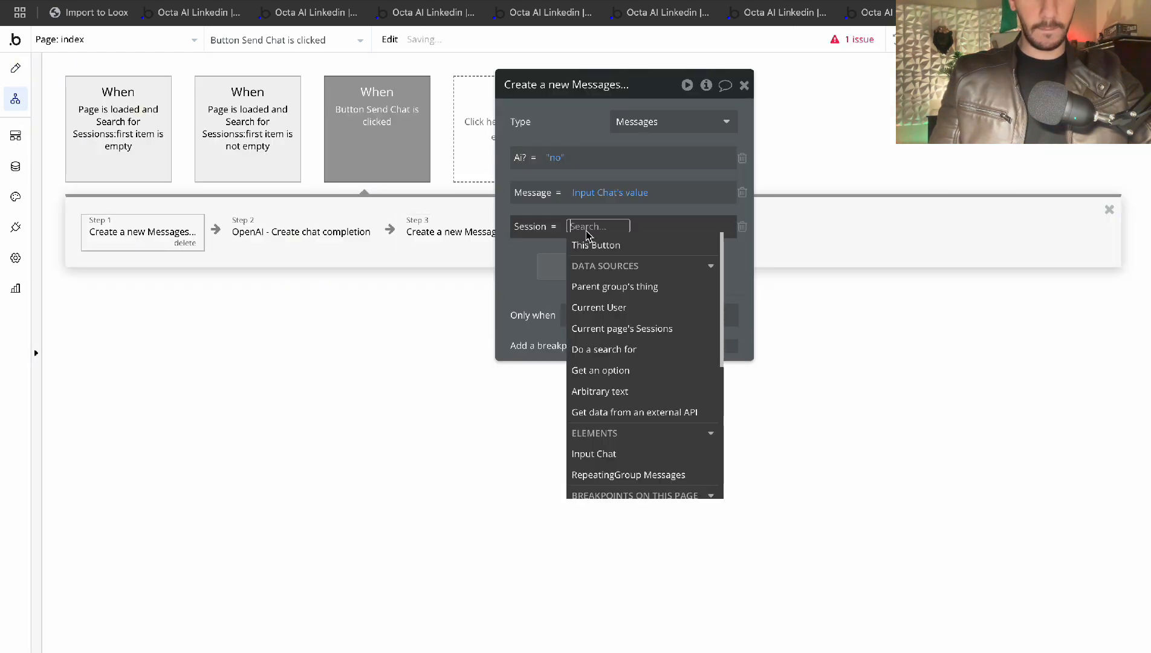
pyautogui.click(629, 332)
# In Step 3, also set Session to Current page's Sessions
pyautogui.click(452, 232)
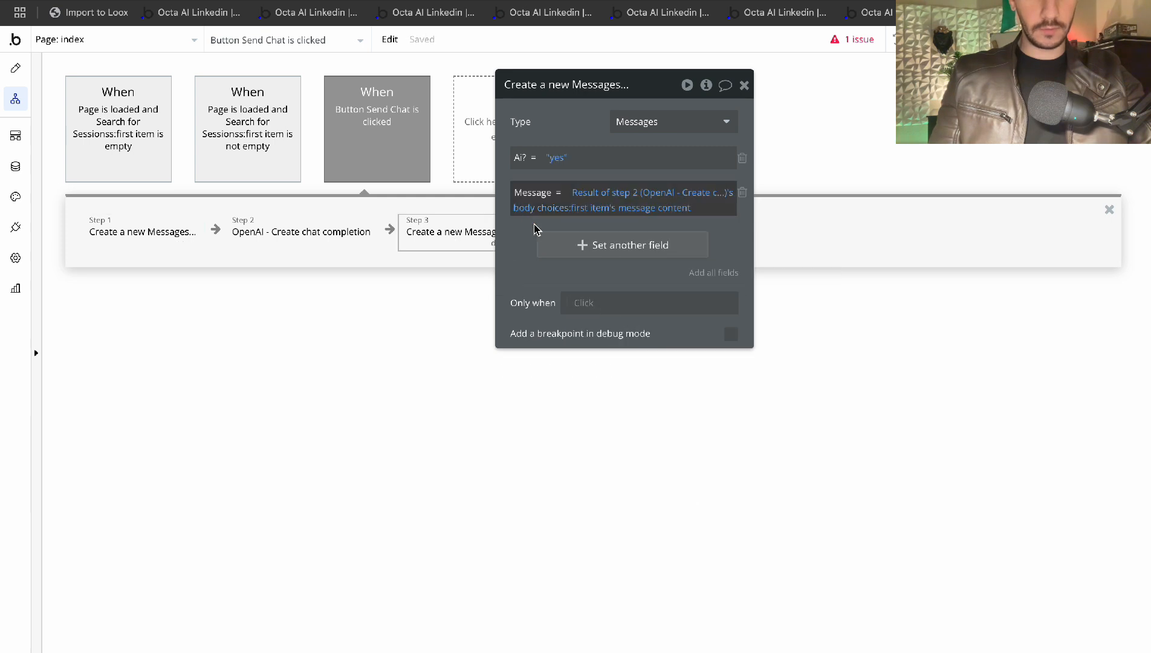
pyautogui.click(538, 244)
pyautogui.click(537, 242)
pyautogui.click(547, 300)
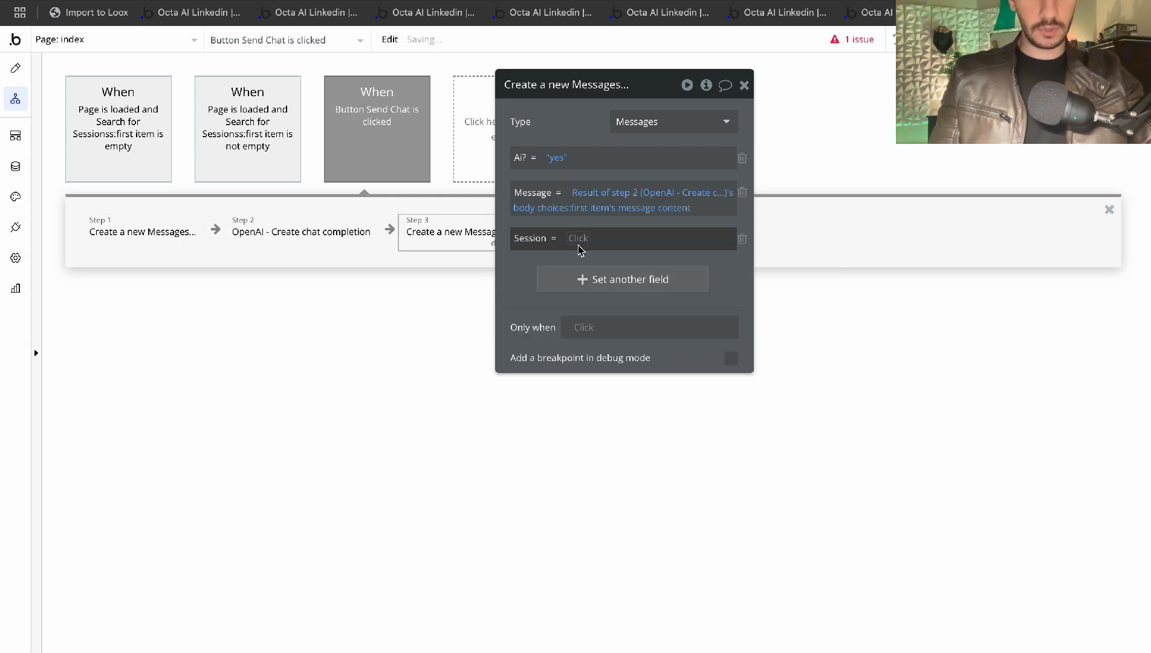
pyautogui.click(578, 239)
pyautogui.click(644, 402)
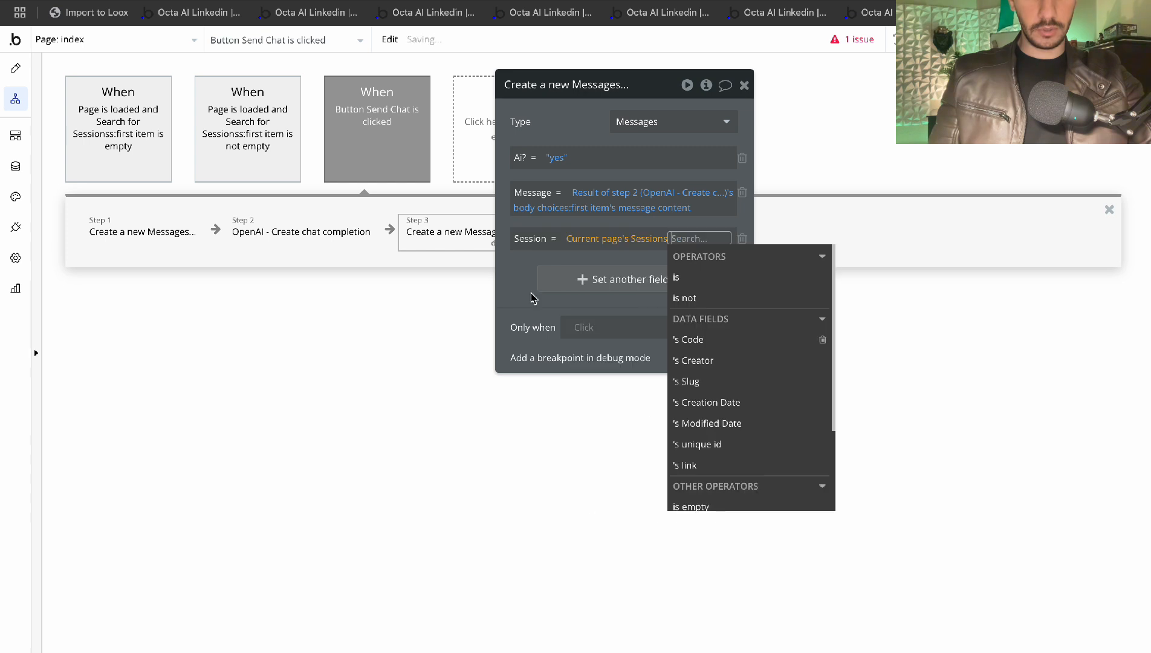
pyautogui.click(525, 272)
pyautogui.click(743, 84)
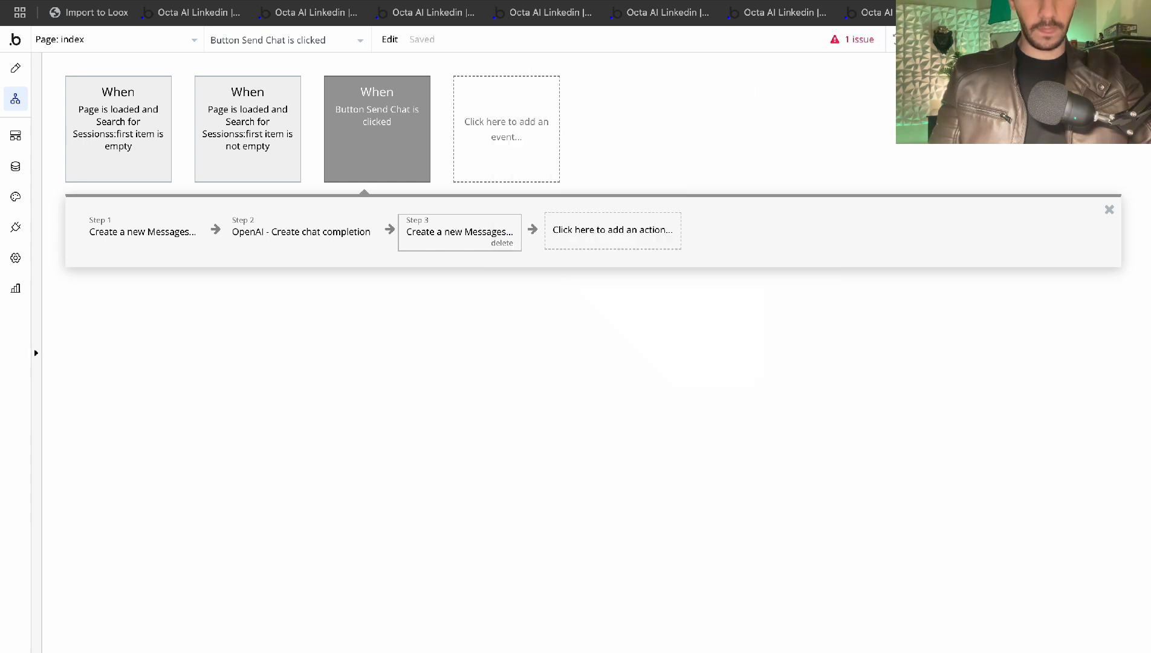
# Refresh the chat preview and resend hello, which now shows with an empty reply
pyautogui.hotkey('ctrl', 'Tab')
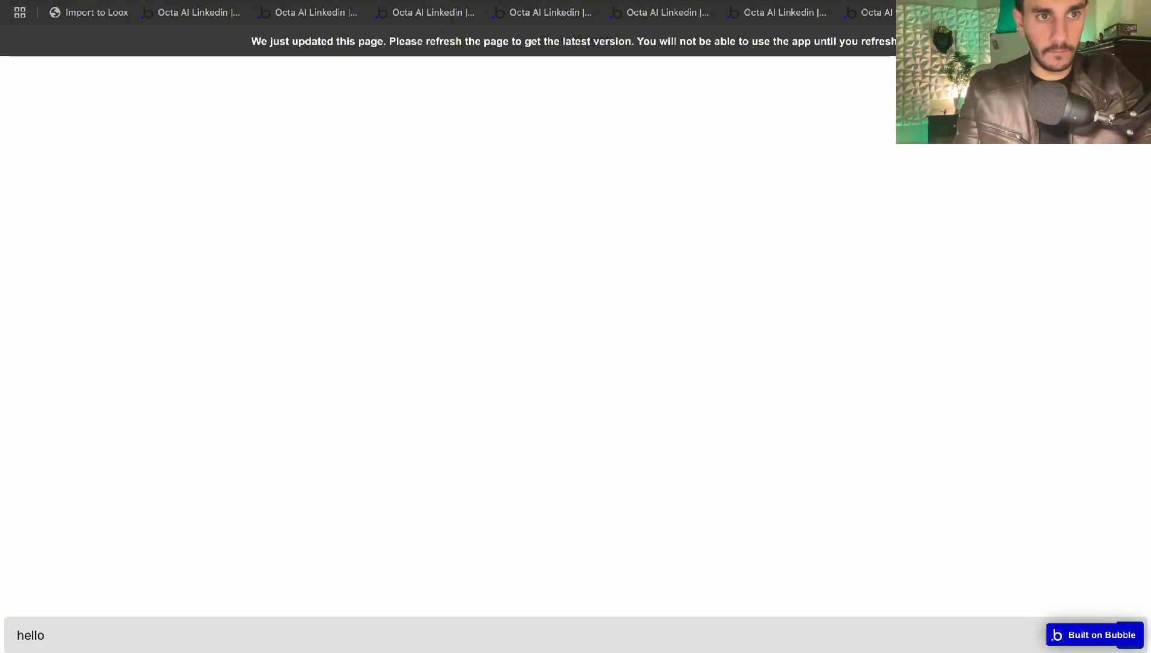
pyautogui.press('ctrl+super+f')
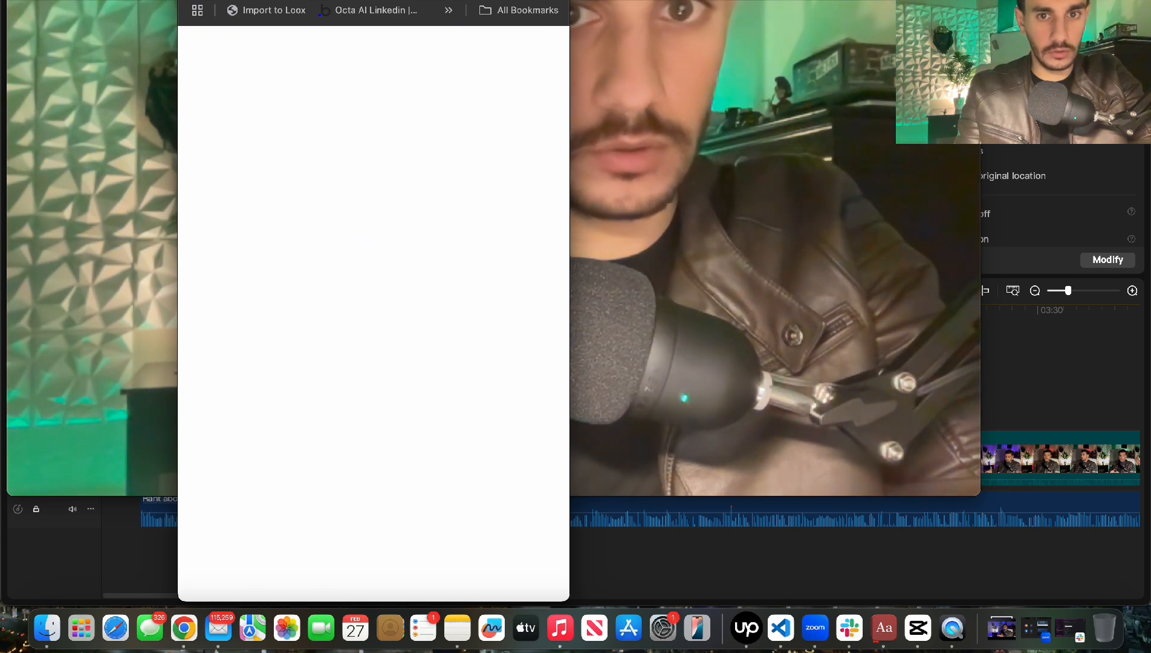
pyautogui.click(221, 0)
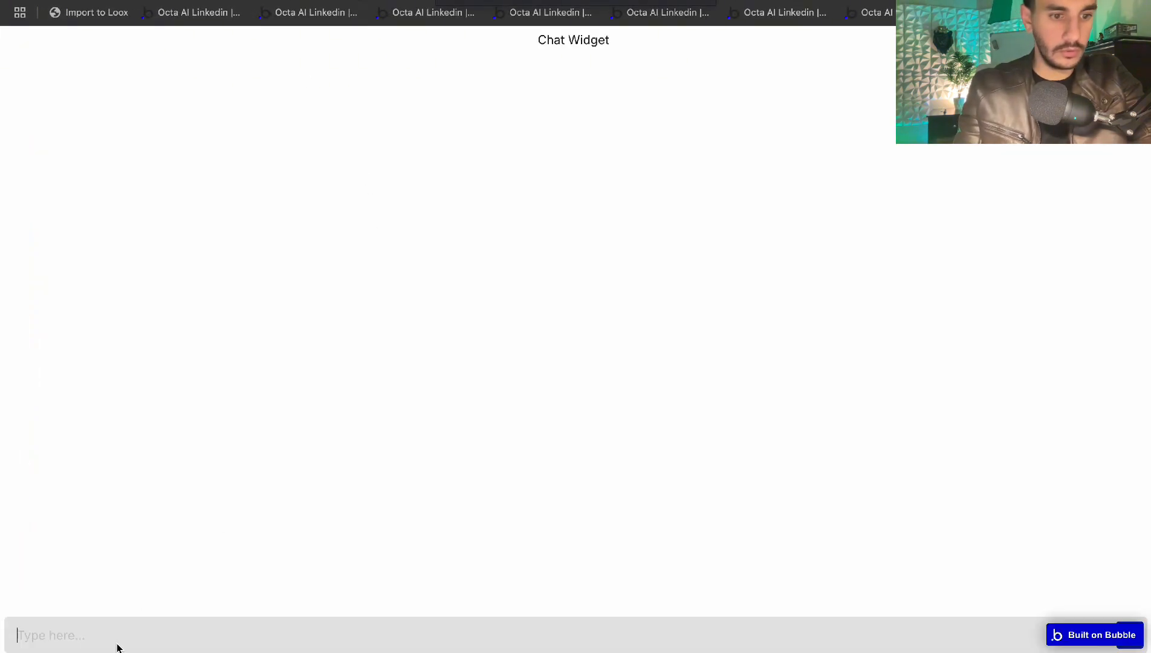
pyautogui.write('hello')
pyautogui.press('Return')
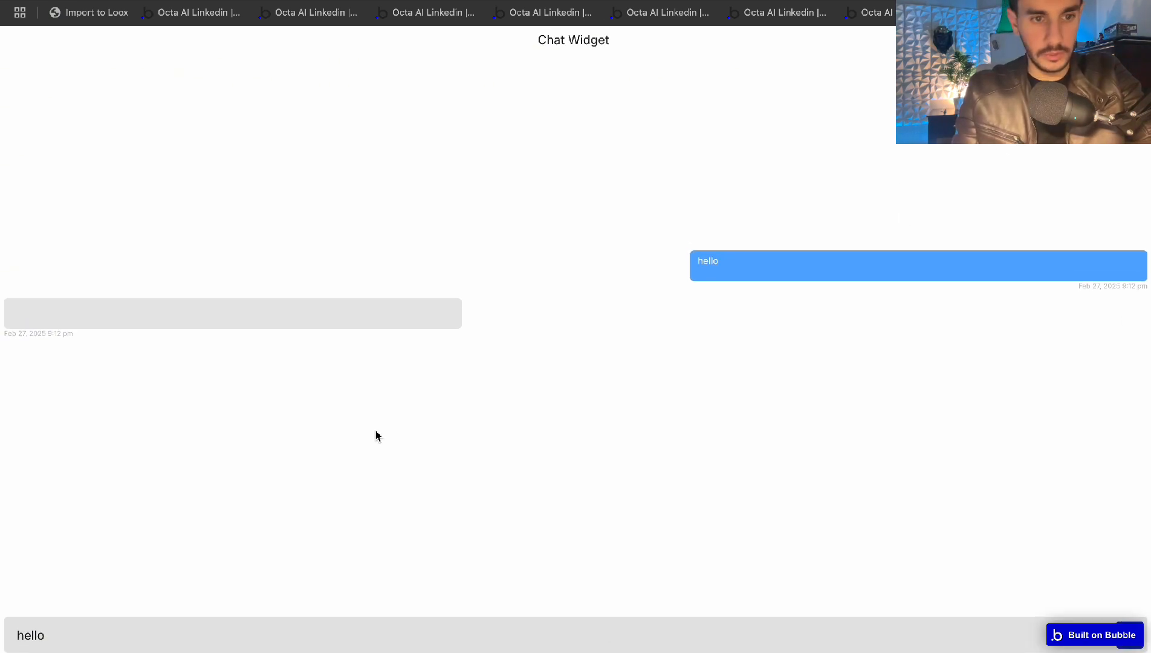
# Check the model, temperature and max_tokens of the OpenAI Create chat completion step
pyautogui.click(109, 1)
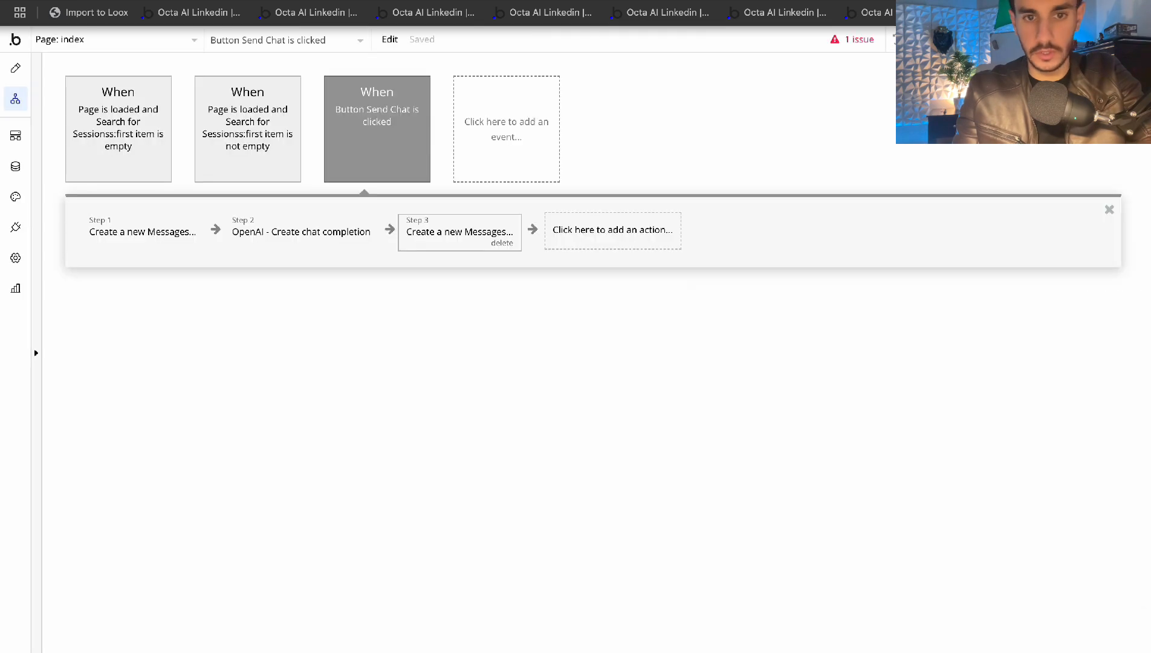
pyautogui.click(16, 69)
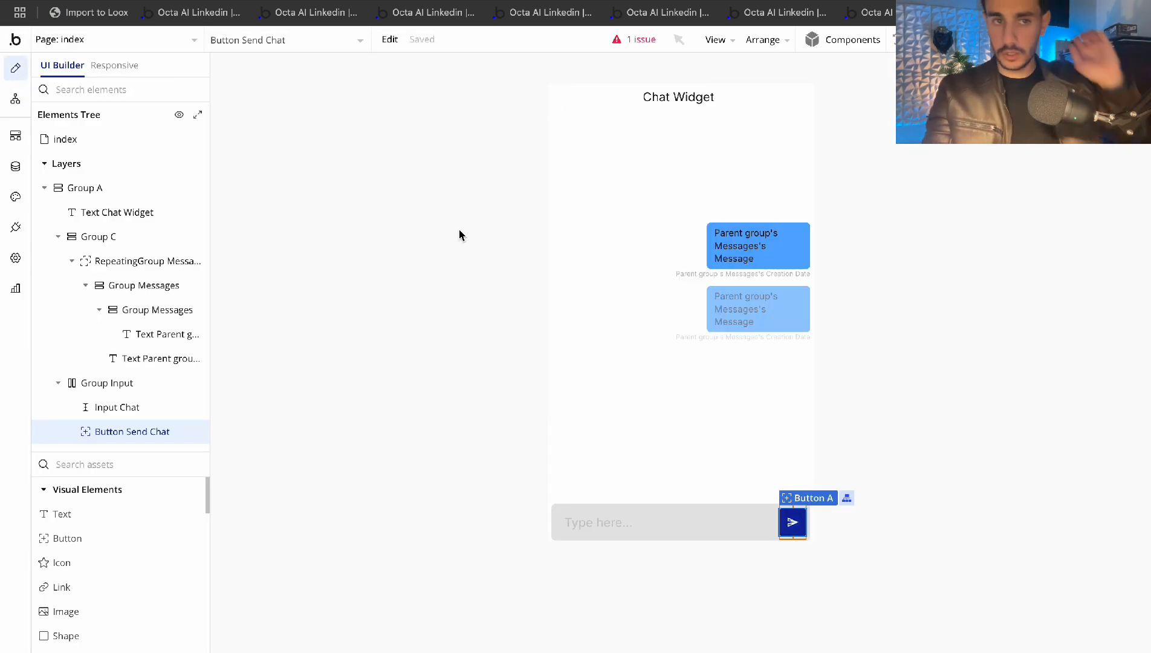
pyautogui.click(230, 1)
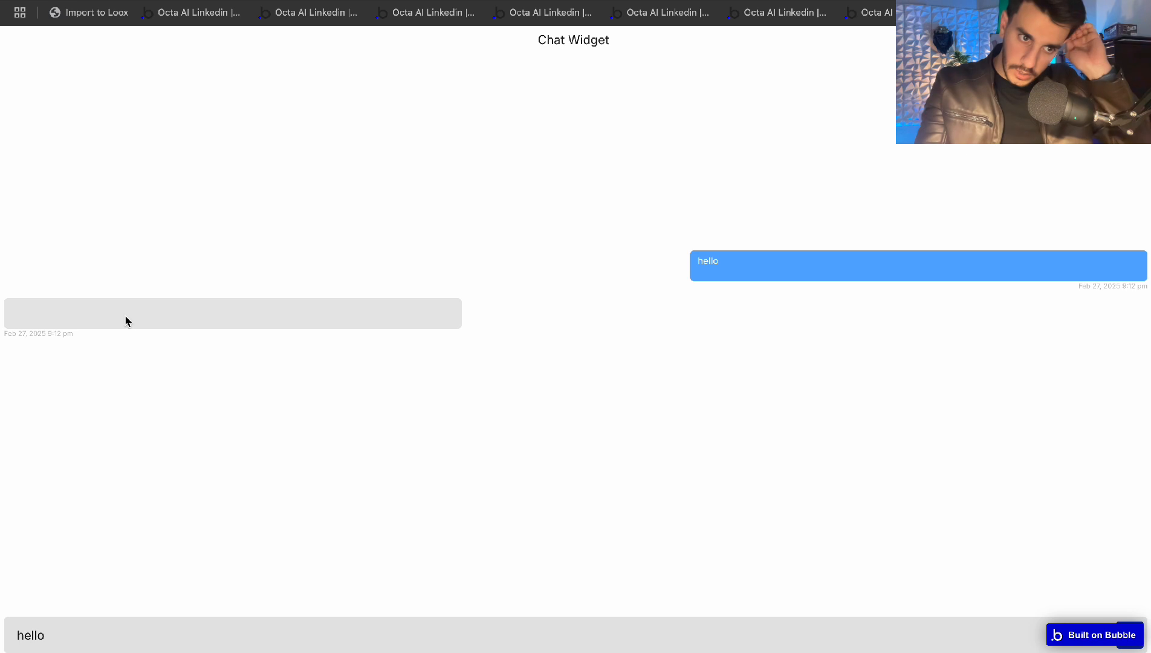
pyautogui.click(109, 1)
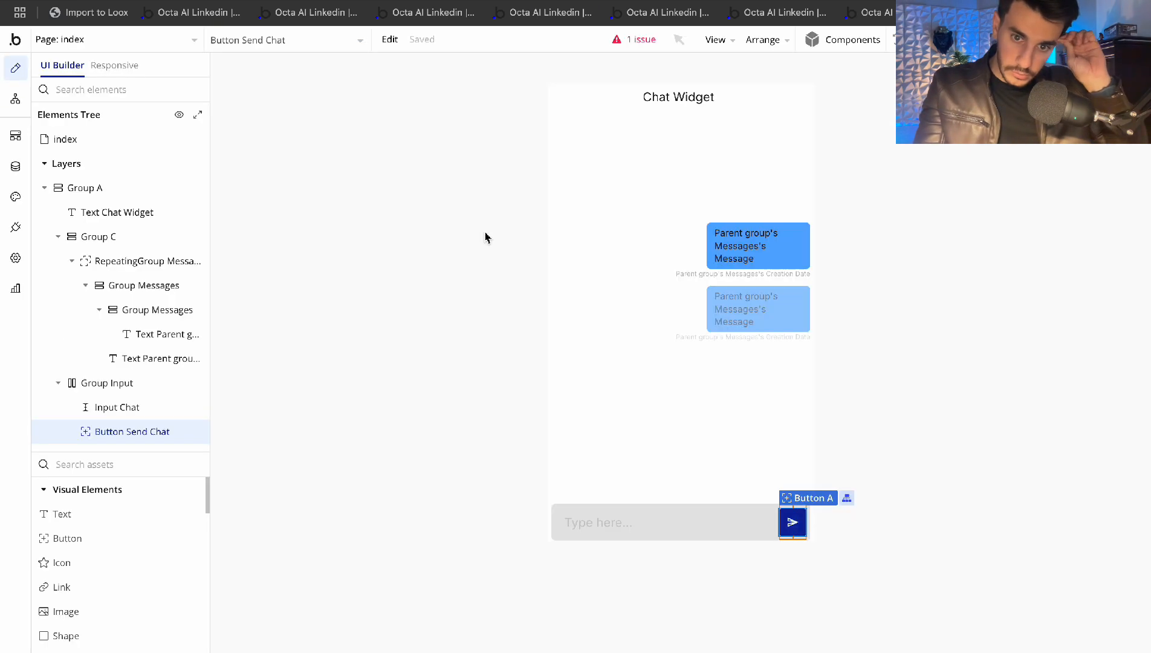
pyautogui.click(15, 100)
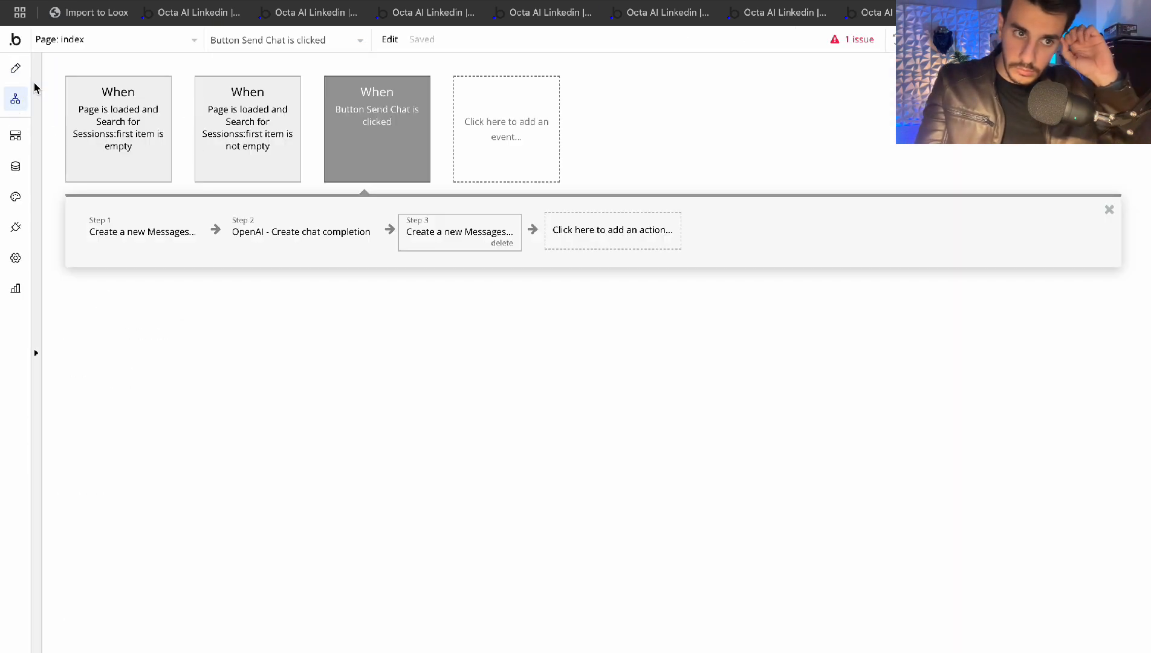
pyautogui.click(302, 229)
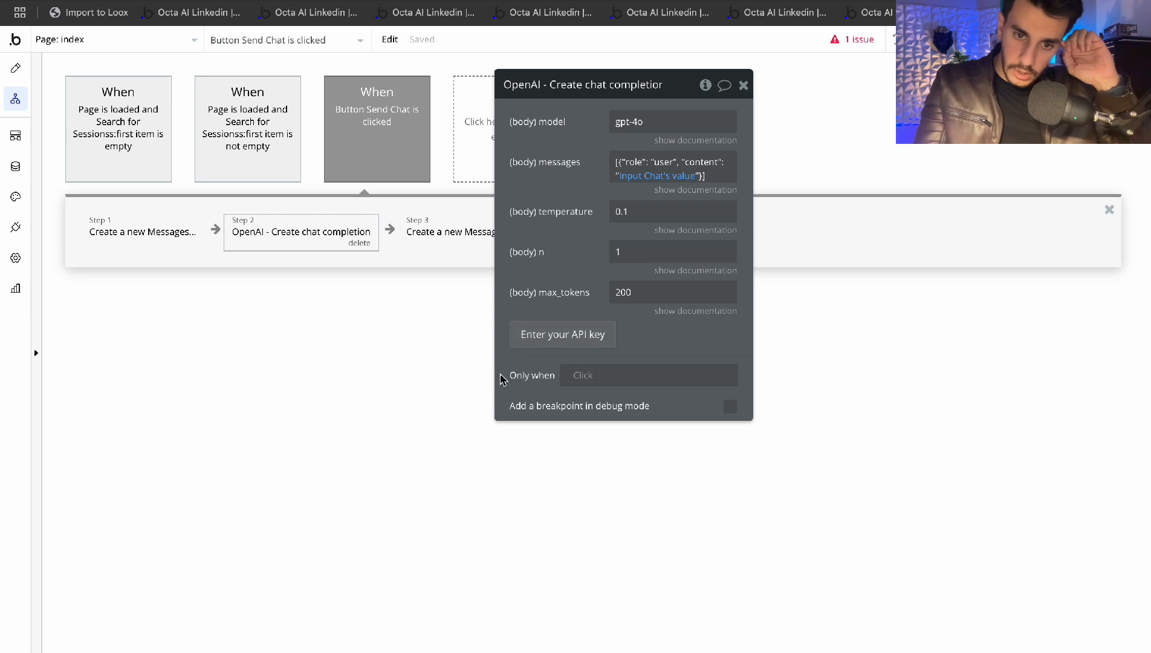
pyautogui.click(743, 84)
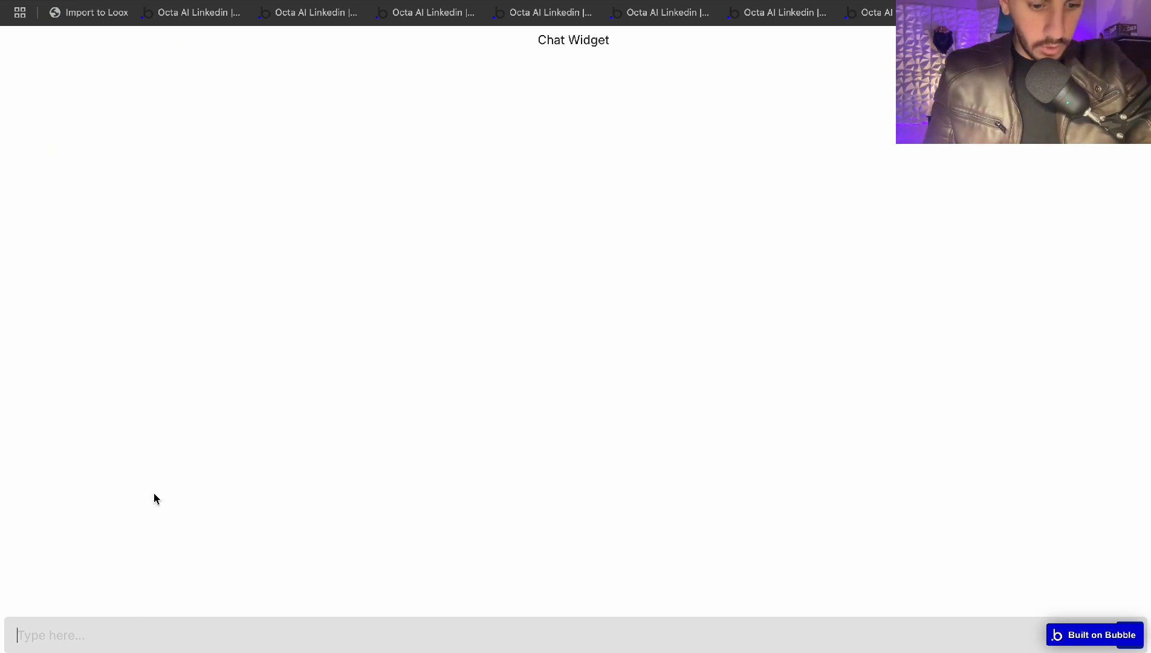
# Send 'hello' in the chat preview and read the AI's 2020 World Series reply
pyautogui.write('hello')
pyautogui.press('Return')
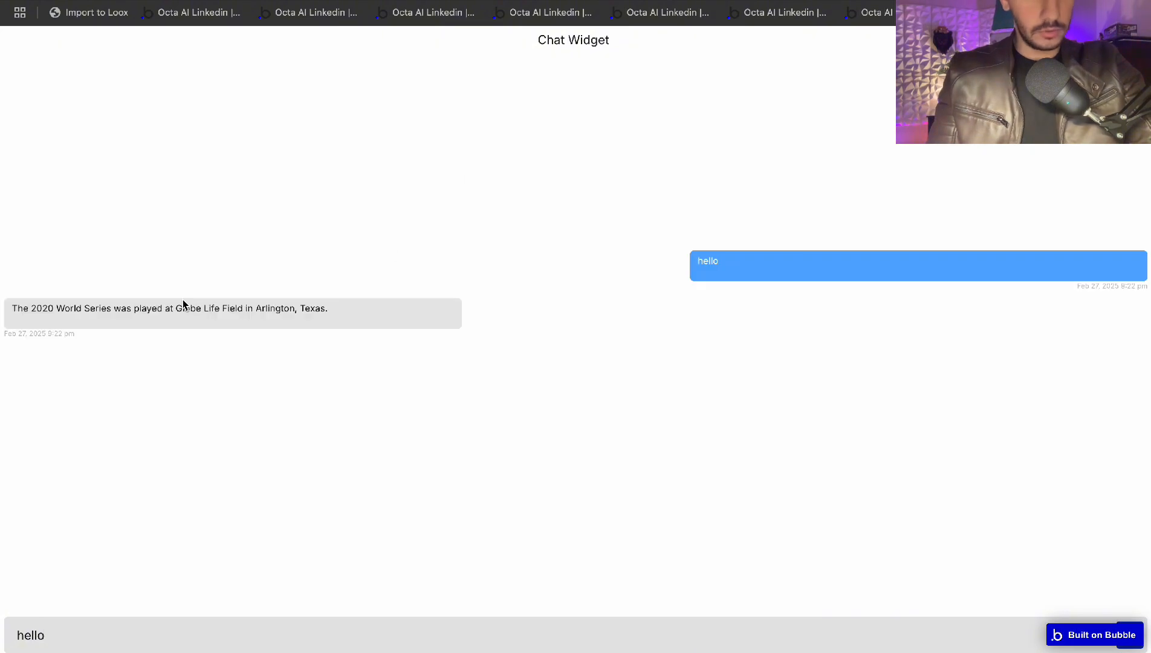
pyautogui.moveTo(44, 319); pyautogui.dragTo(349, 352)
pyautogui.click(350, 352)
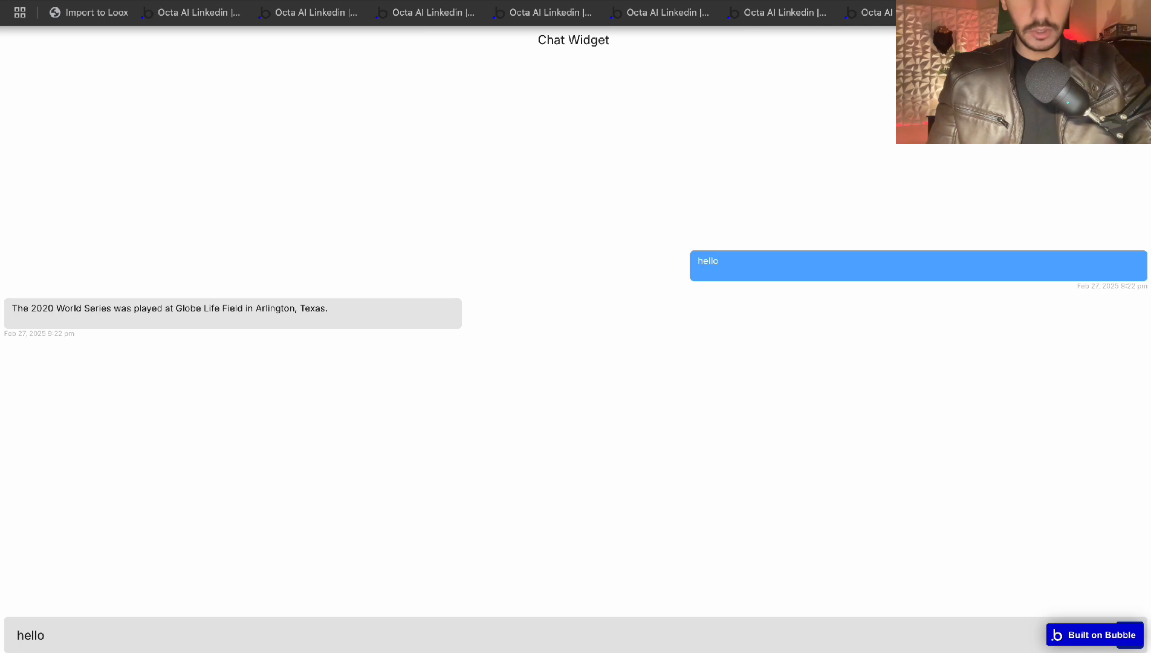
pyautogui.click(102, 1)
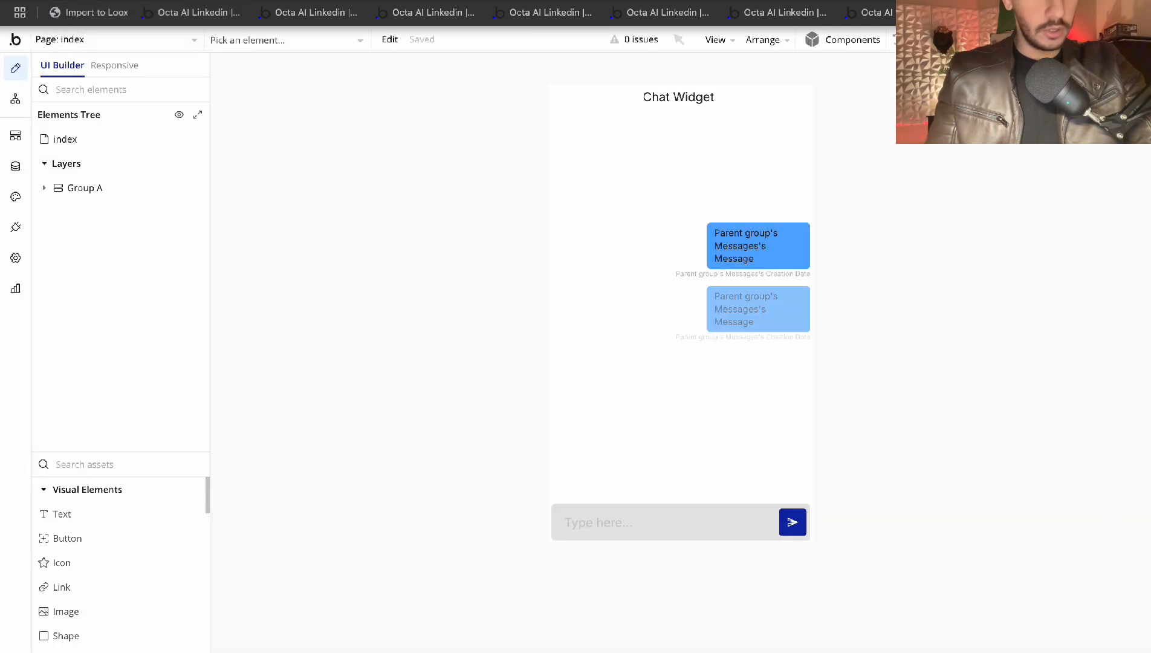
# Clear the Create Chat Completion step's List_of_Messages text, then reopen the step's settings
pyautogui.click(15, 136)
pyautogui.click(15, 99)
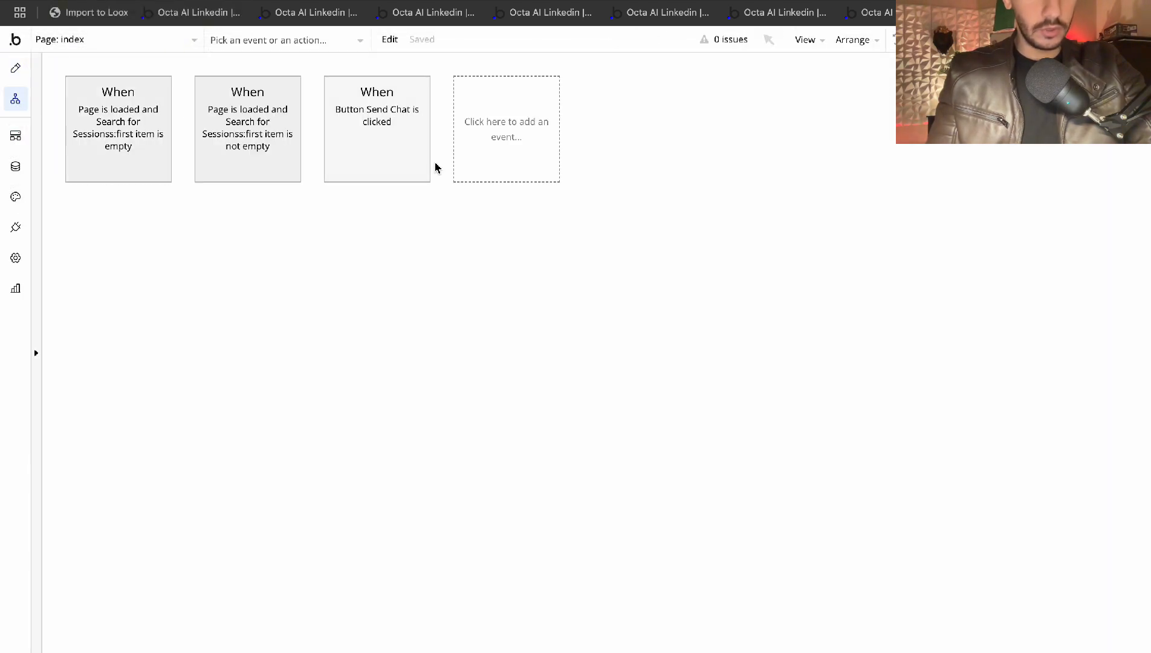
pyautogui.click(351, 126)
pyautogui.click(270, 234)
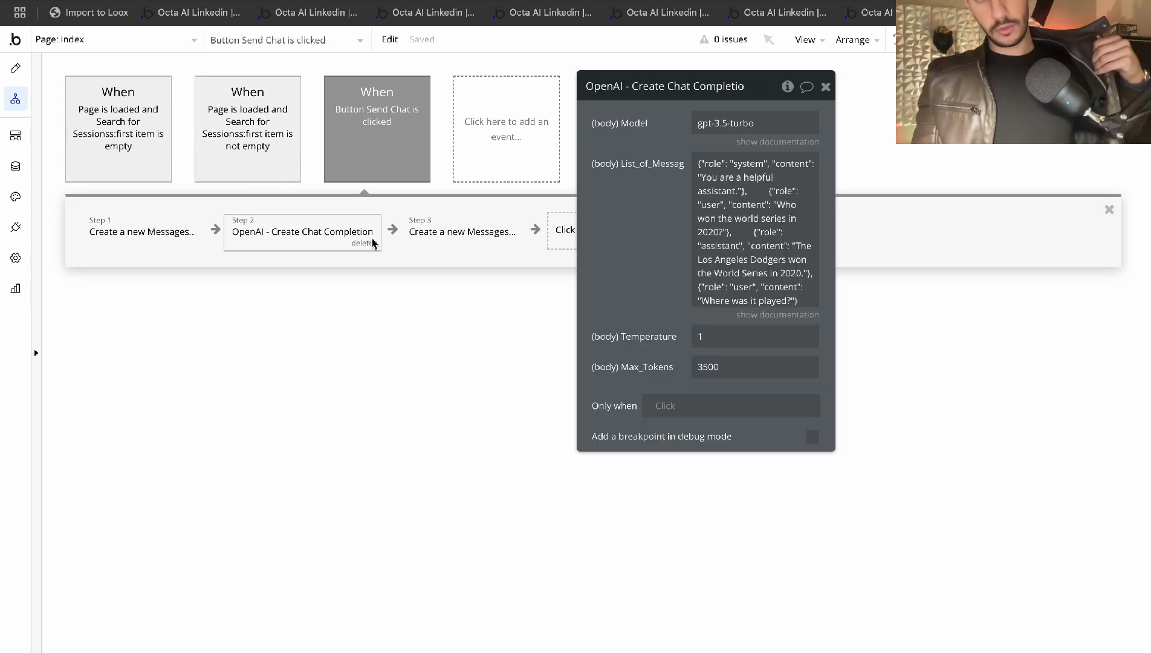
pyautogui.click(753, 227)
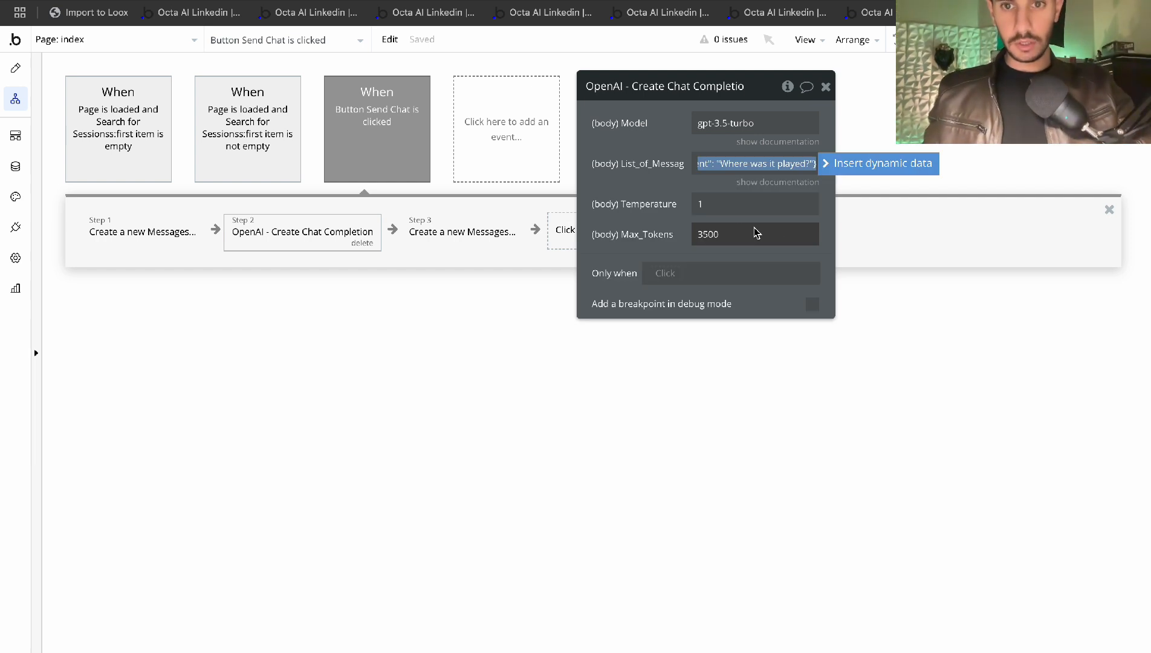
pyautogui.press('BackSpace')
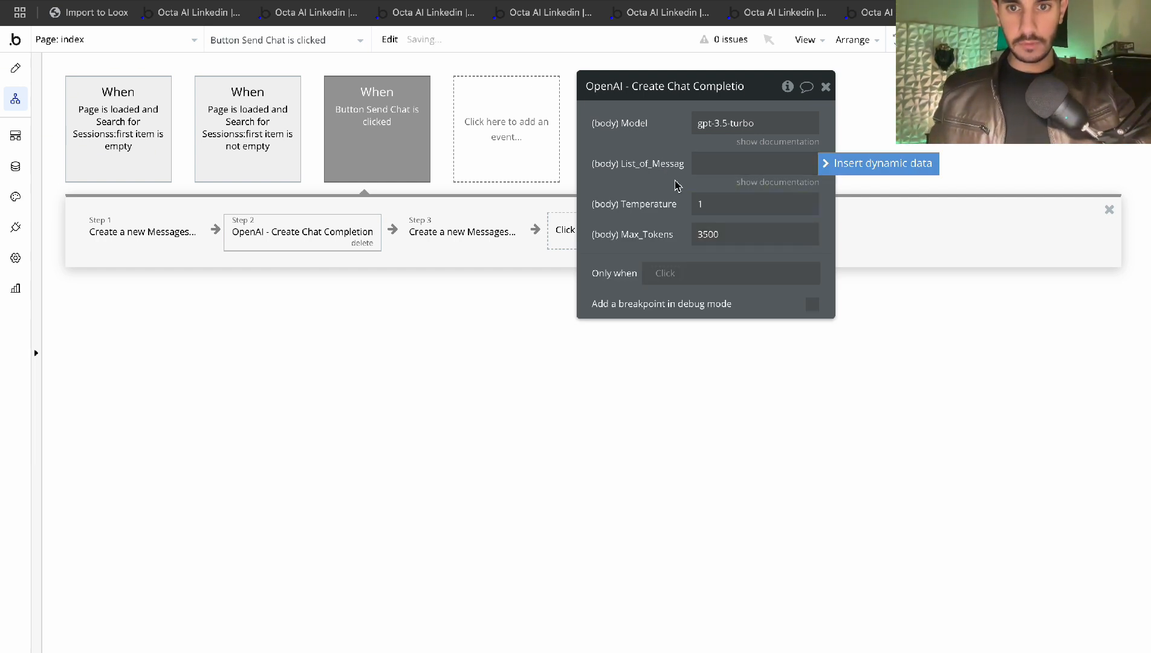
pyautogui.click(825, 87)
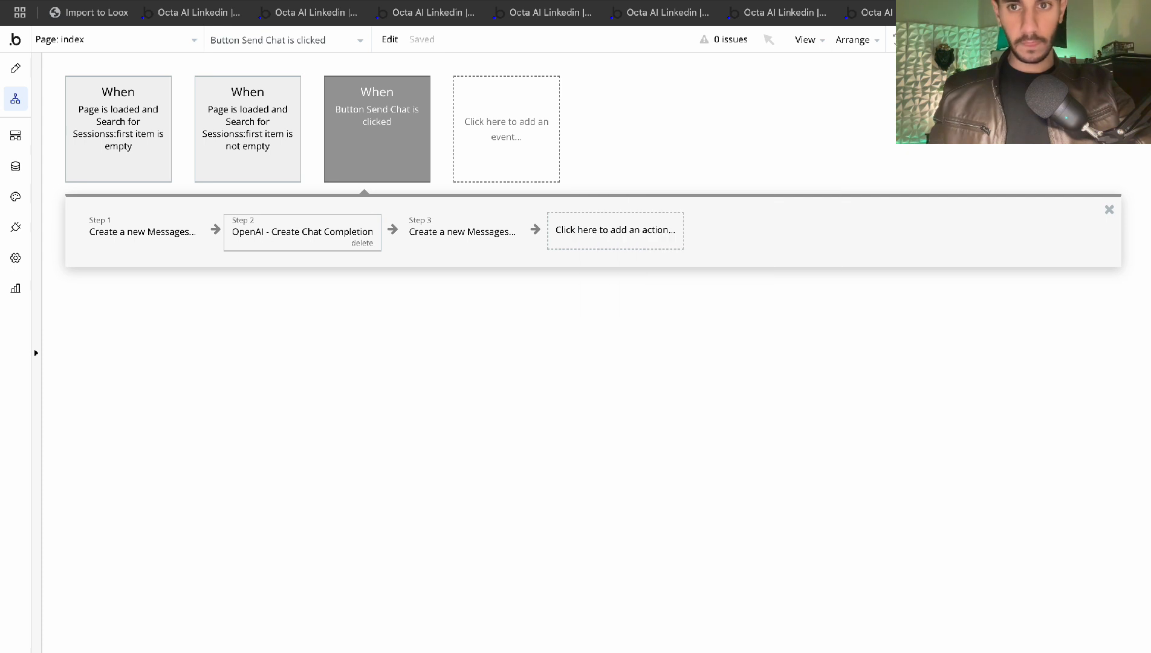
pyautogui.click(296, 230)
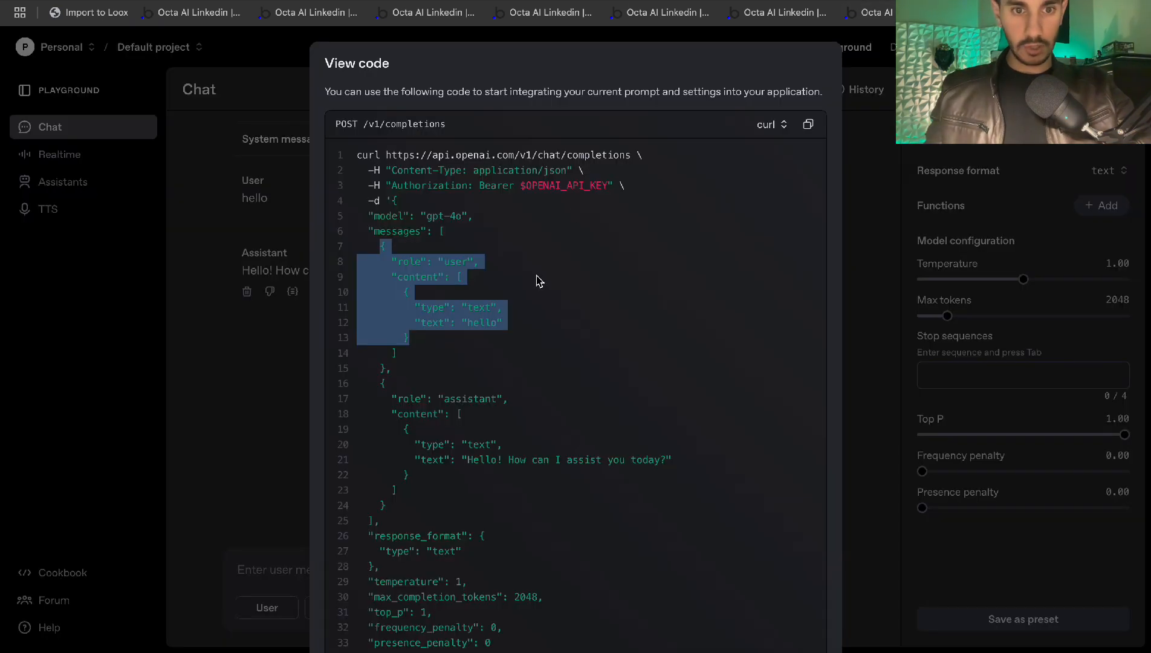
pyautogui.click(539, 281)
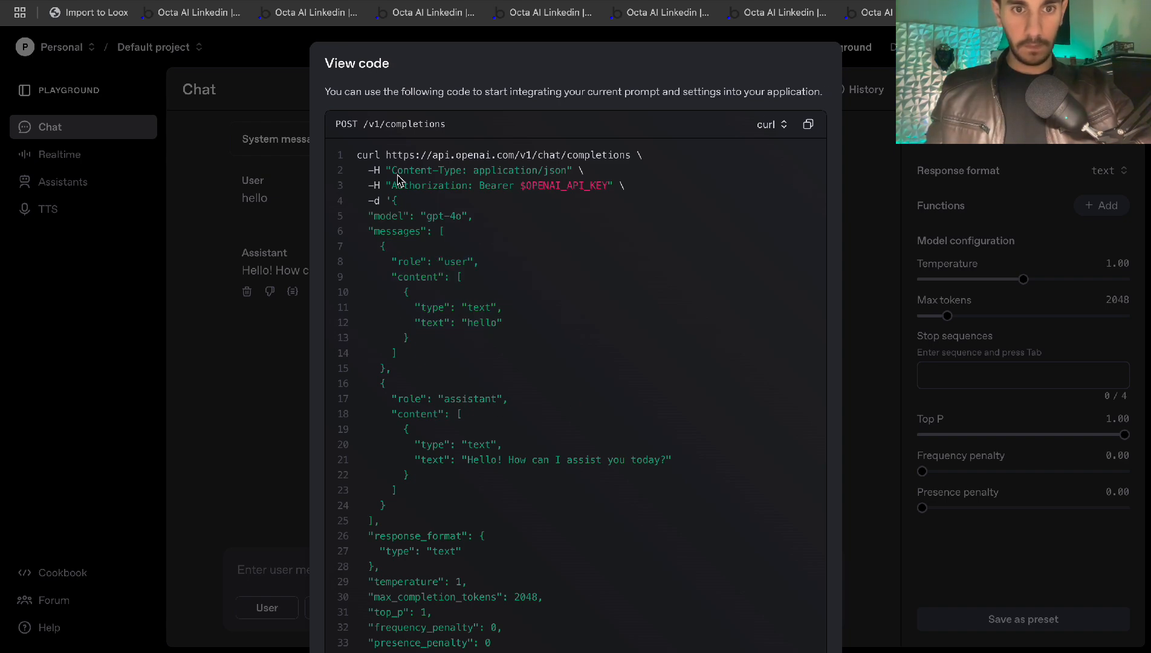
# Replace the Playground chat with system message 'wergerg' and user message 'ewrg', run it, and delete the reply
pyautogui.click(266, 200)
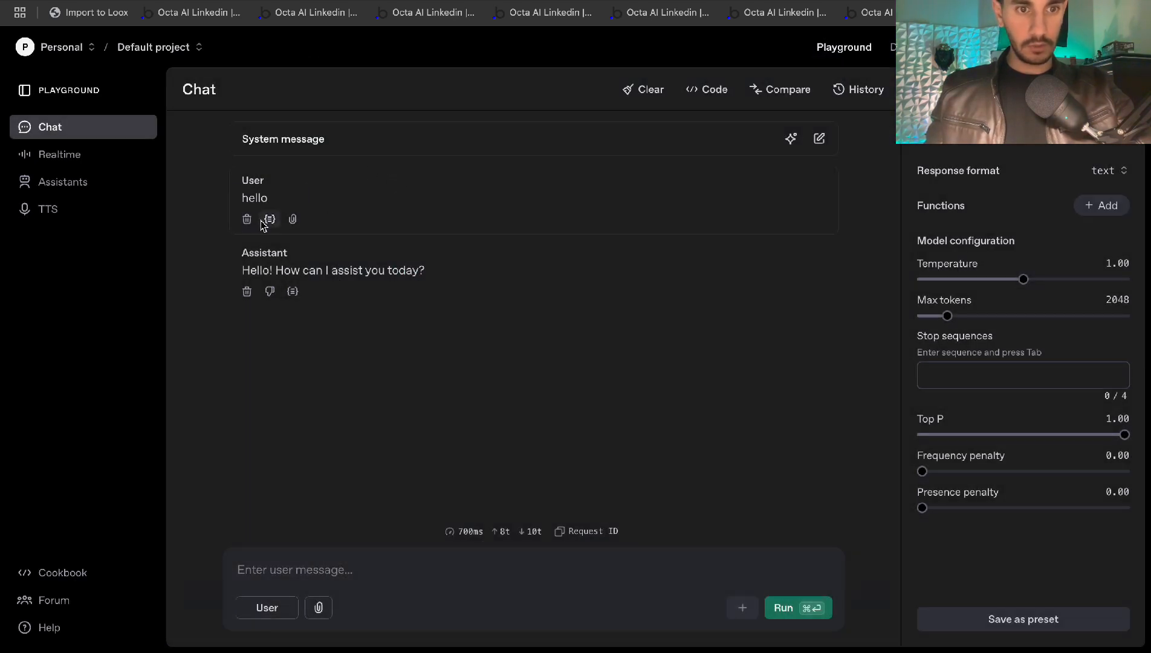
pyautogui.click(246, 219)
pyautogui.click(247, 219)
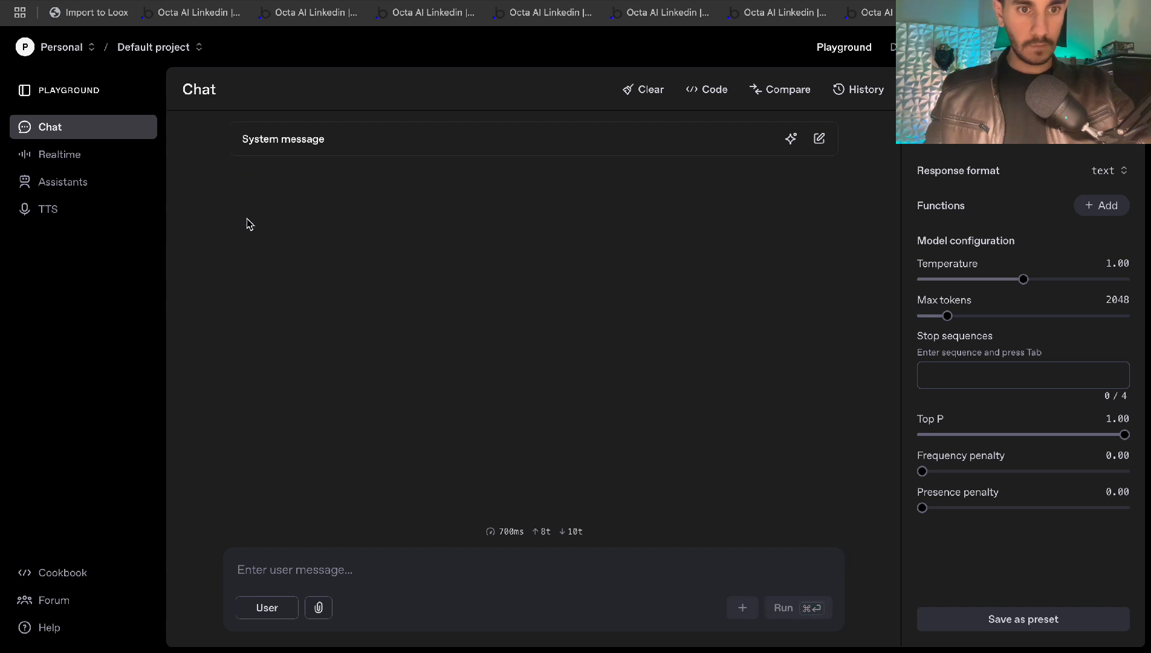
pyautogui.click(318, 154)
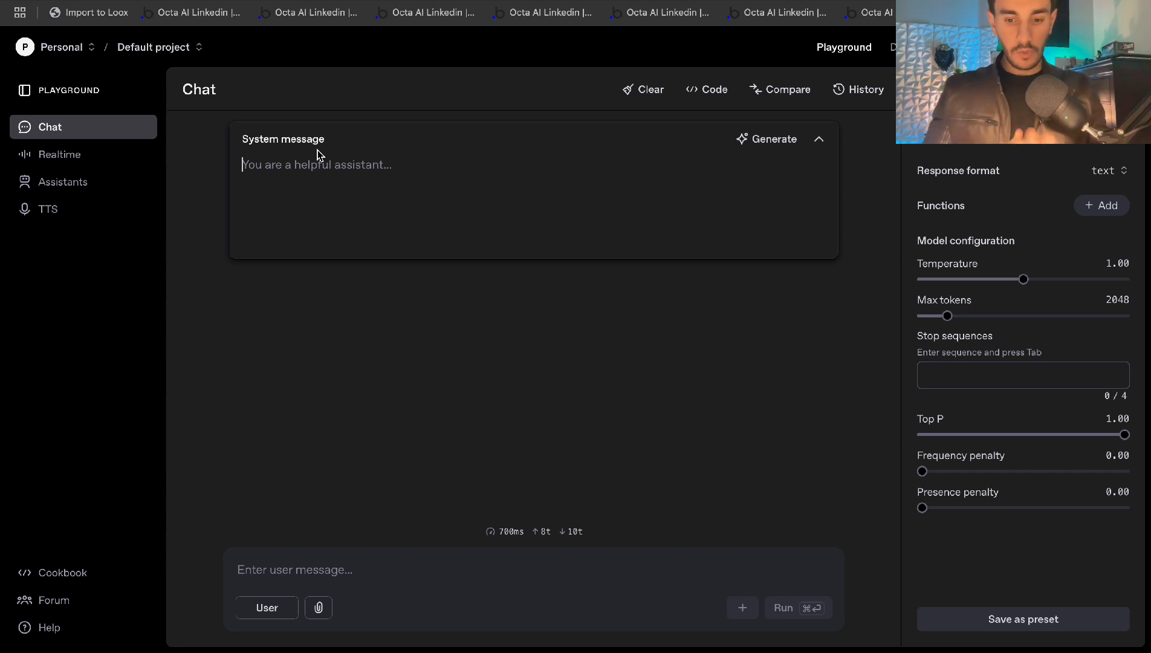
pyautogui.write('wergerg')
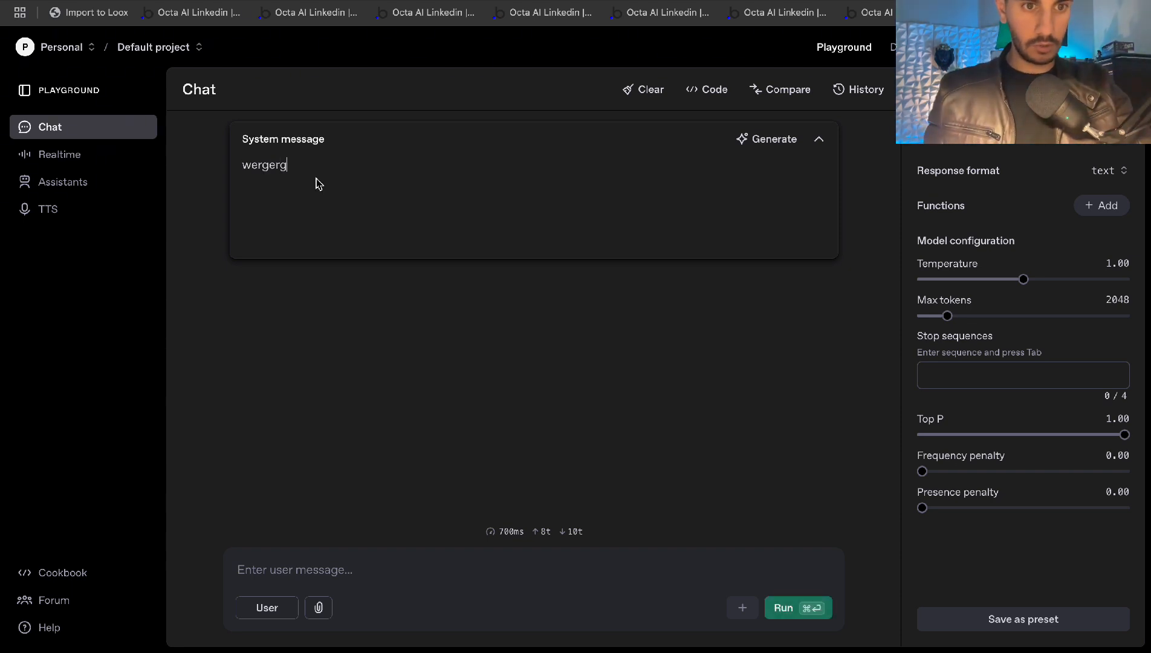
pyautogui.click(286, 577)
pyautogui.write('ewrgwerg')
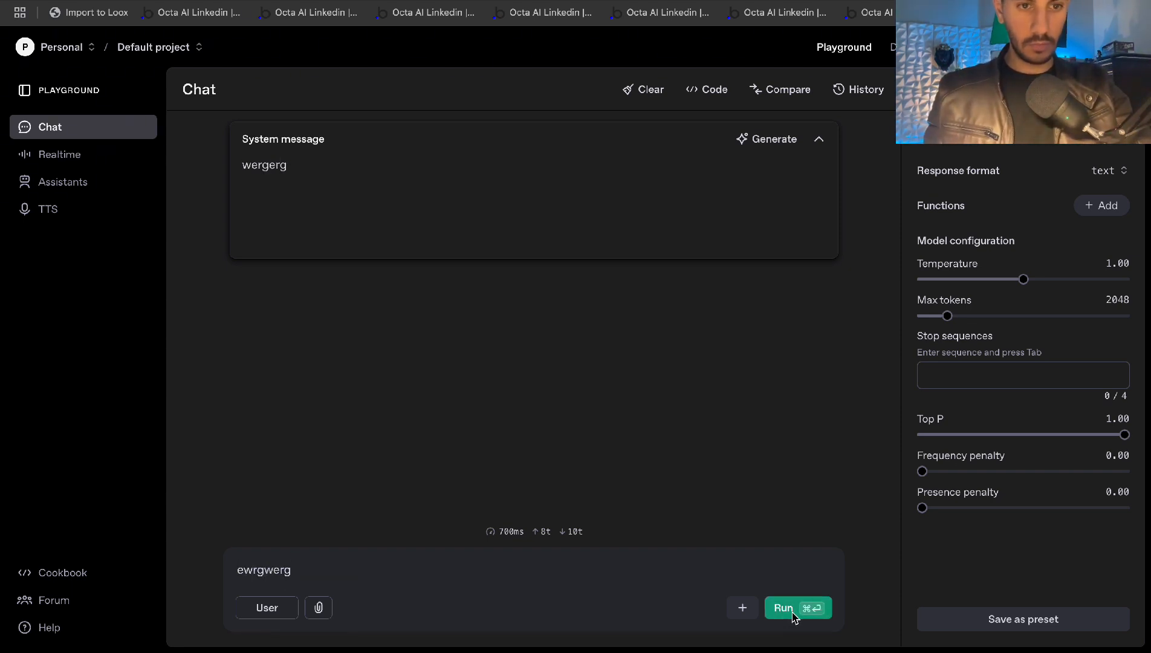
pyautogui.click(784, 608)
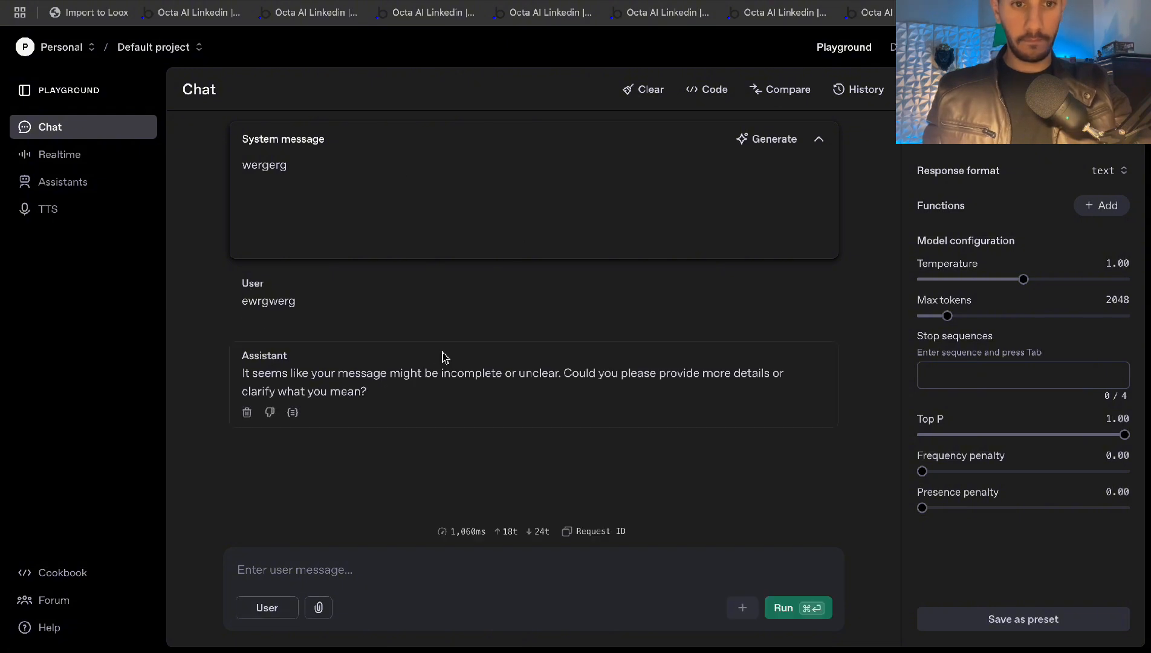
pyautogui.click(248, 413)
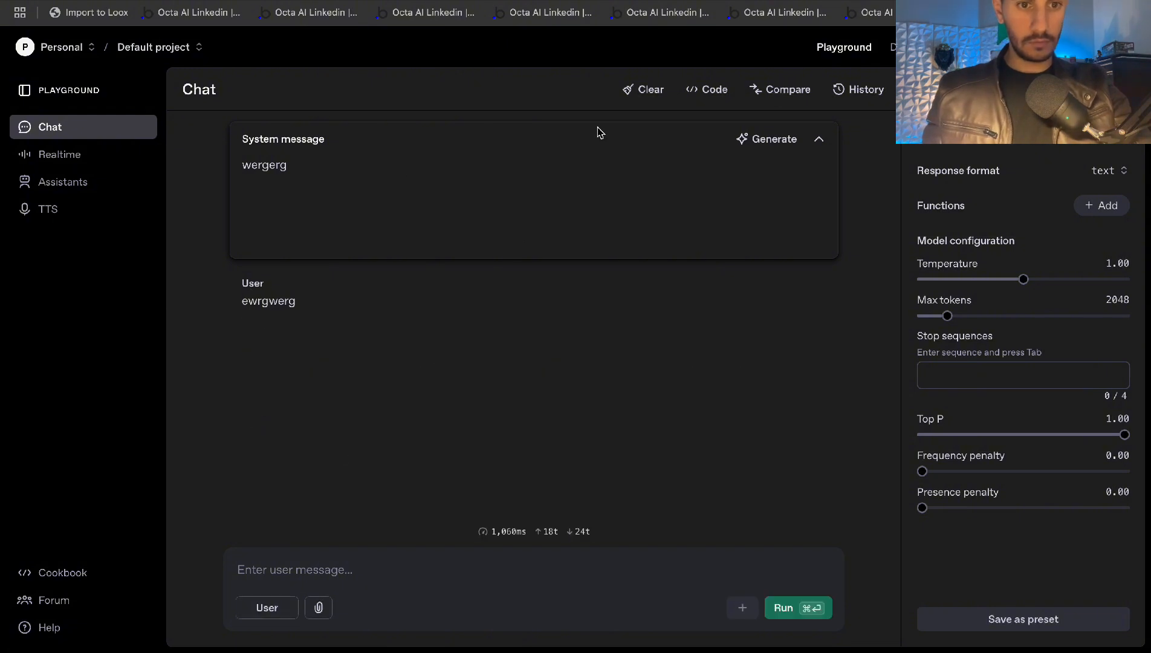
# View the request code and select both message objects in the messages array
pyautogui.click(716, 101)
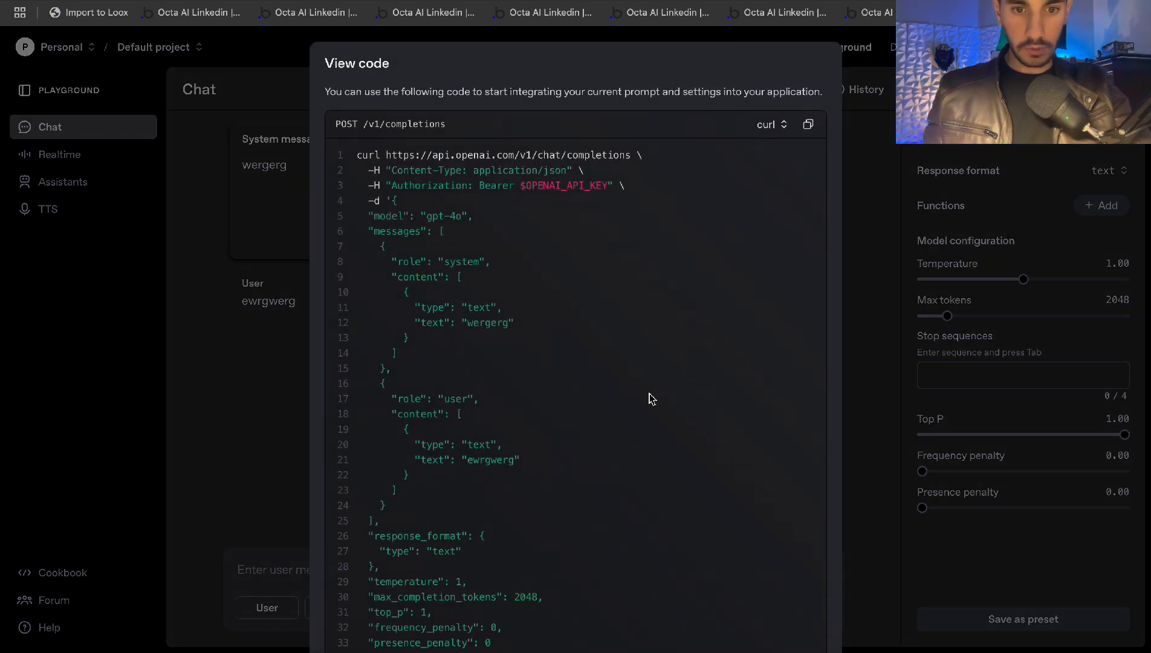
pyautogui.scroll(-3, 650, 399)
pyautogui.scroll(1, 650, 399)
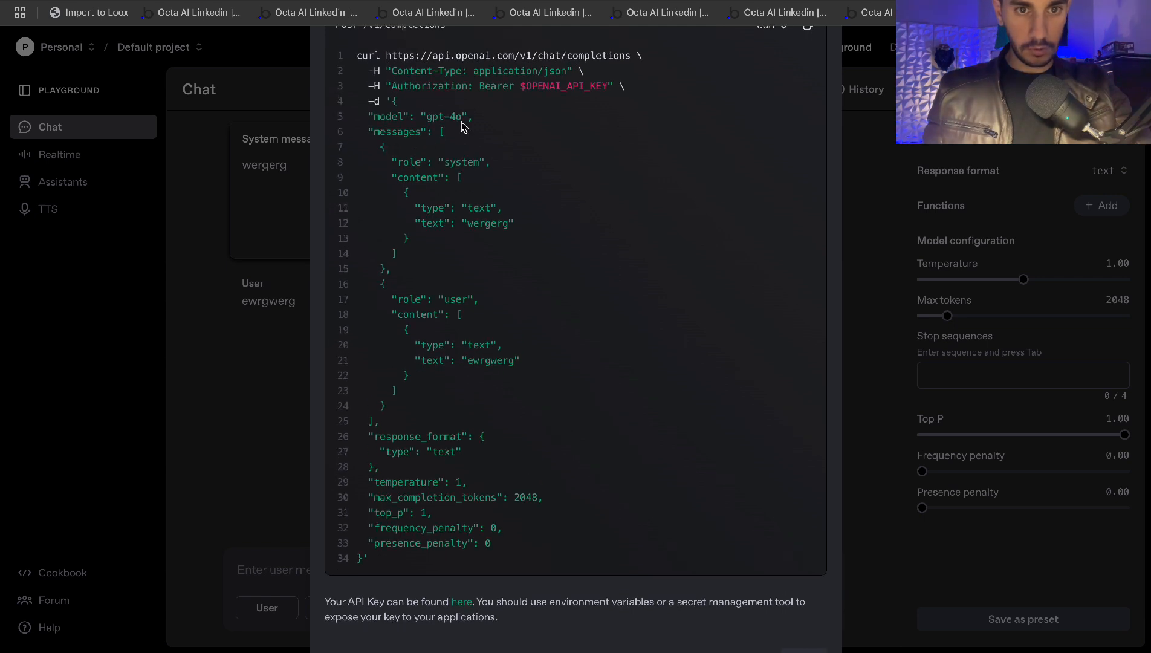
pyautogui.moveTo(445, 133); pyautogui.dragTo(408, 264)
pyautogui.click(429, 193)
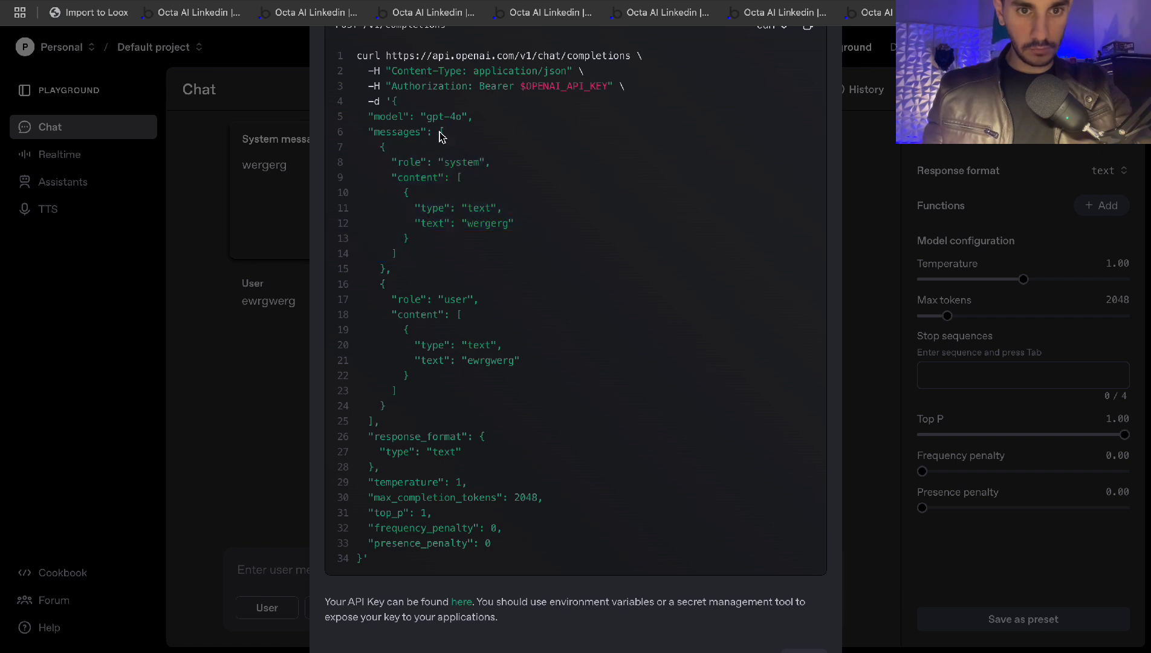
pyautogui.moveTo(442, 133); pyautogui.dragTo(366, 415)
pyautogui.press('super+c')
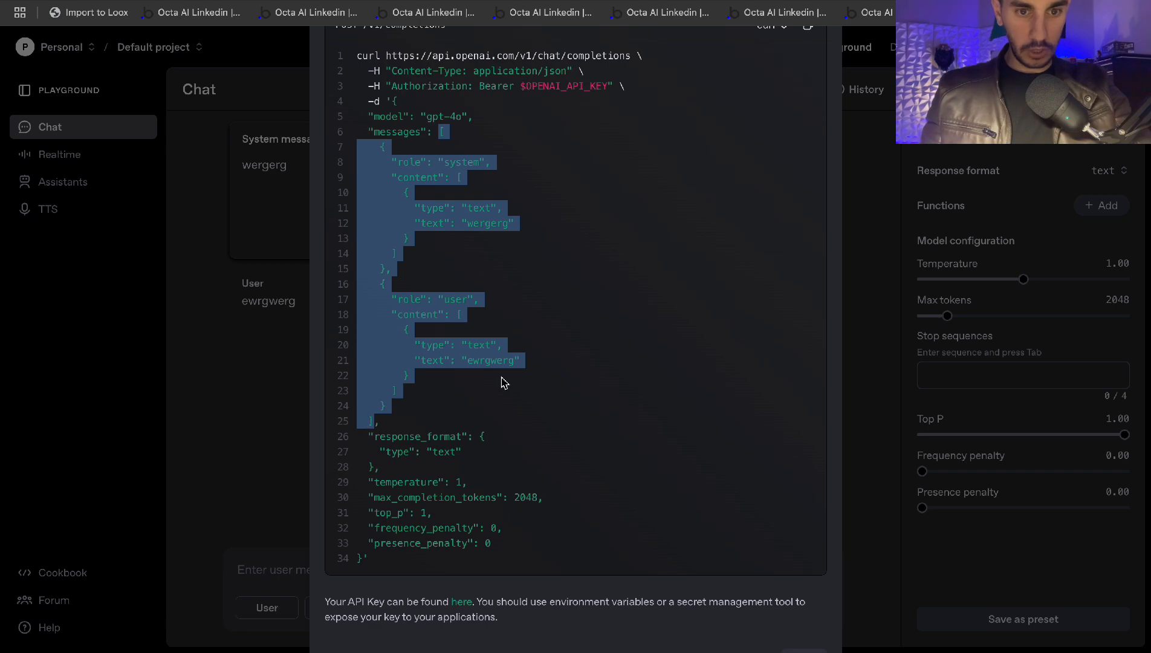
pyautogui.click(352, 1)
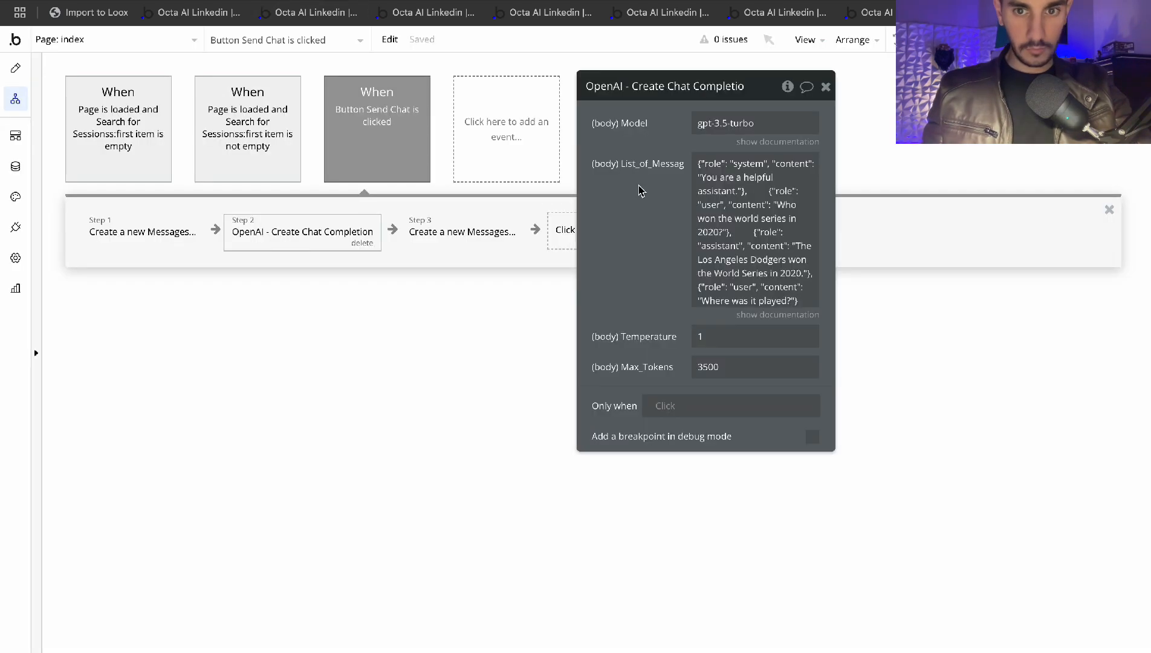
# Select the system and user message objects in the Playground request code
pyautogui.click(777, 315)
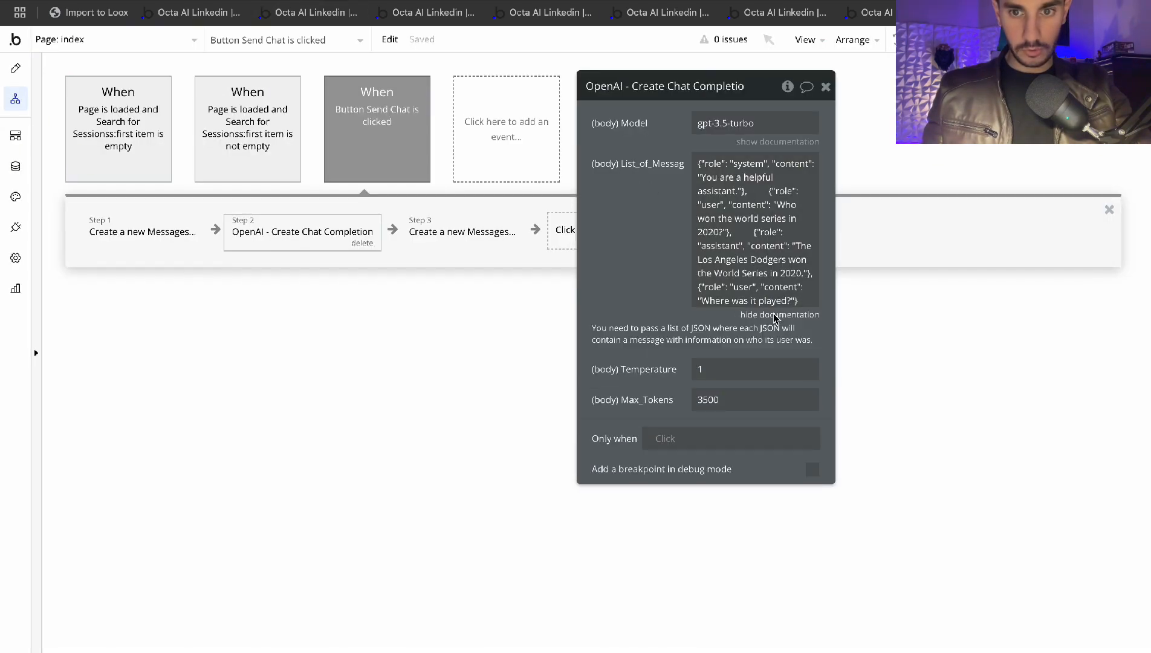
pyautogui.click(459, 1)
pyautogui.click(453, 239)
pyautogui.moveTo(383, 154); pyautogui.dragTo(393, 223)
pyautogui.click(395, 214)
pyautogui.moveTo(382, 151); pyautogui.dragTo(382, 409)
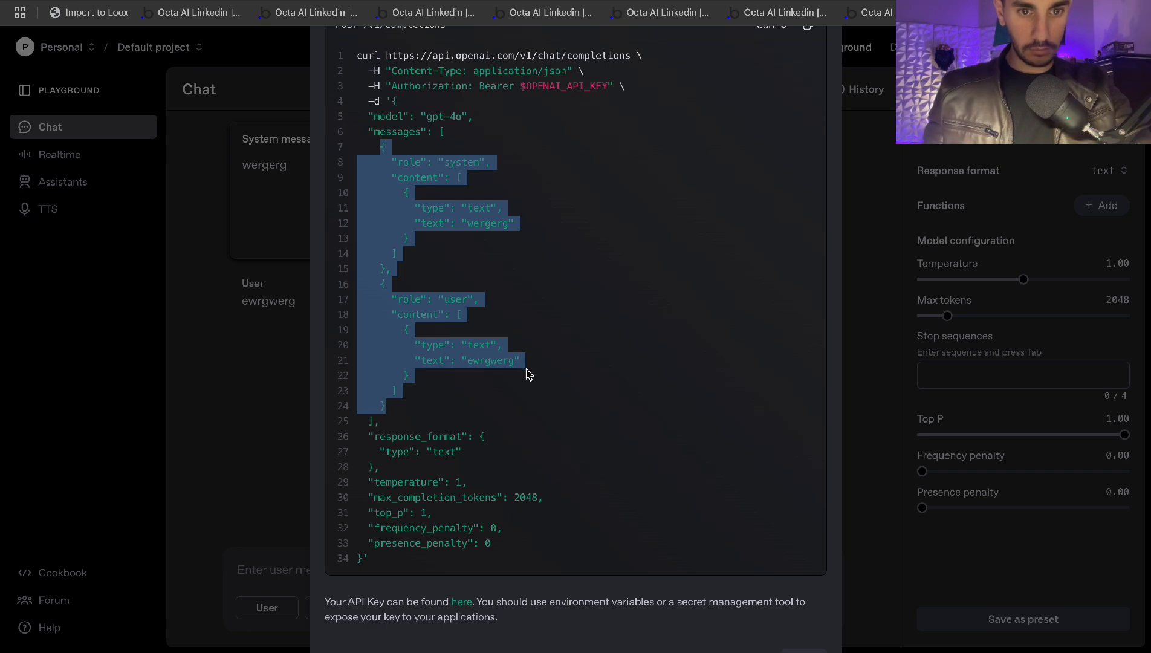
# Paste the message objects into Bubble's List_of_Messages field
pyautogui.click(441, 1)
pyautogui.click(740, 194)
pyautogui.press('super+v')
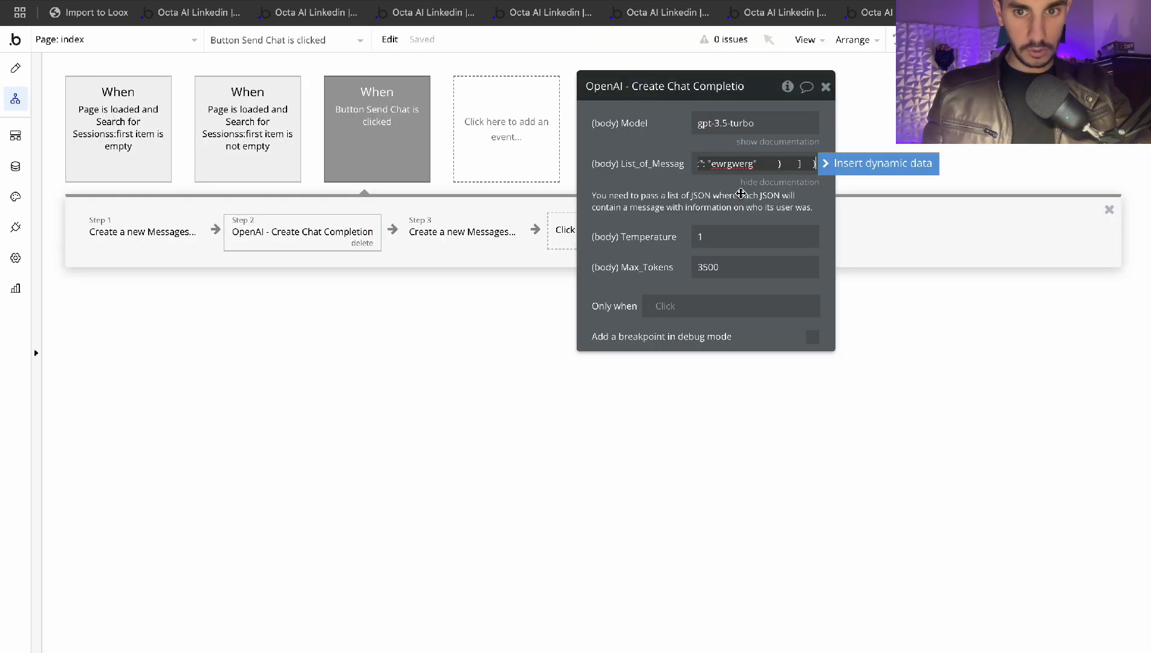
pyautogui.click(633, 190)
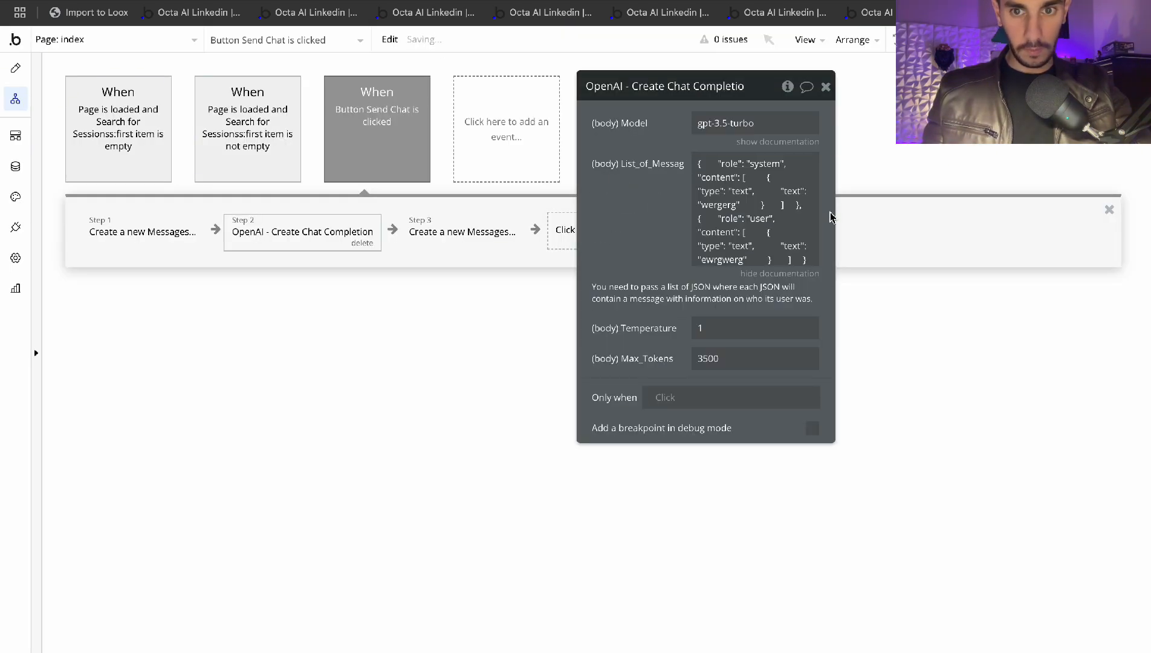
pyautogui.click(741, 196)
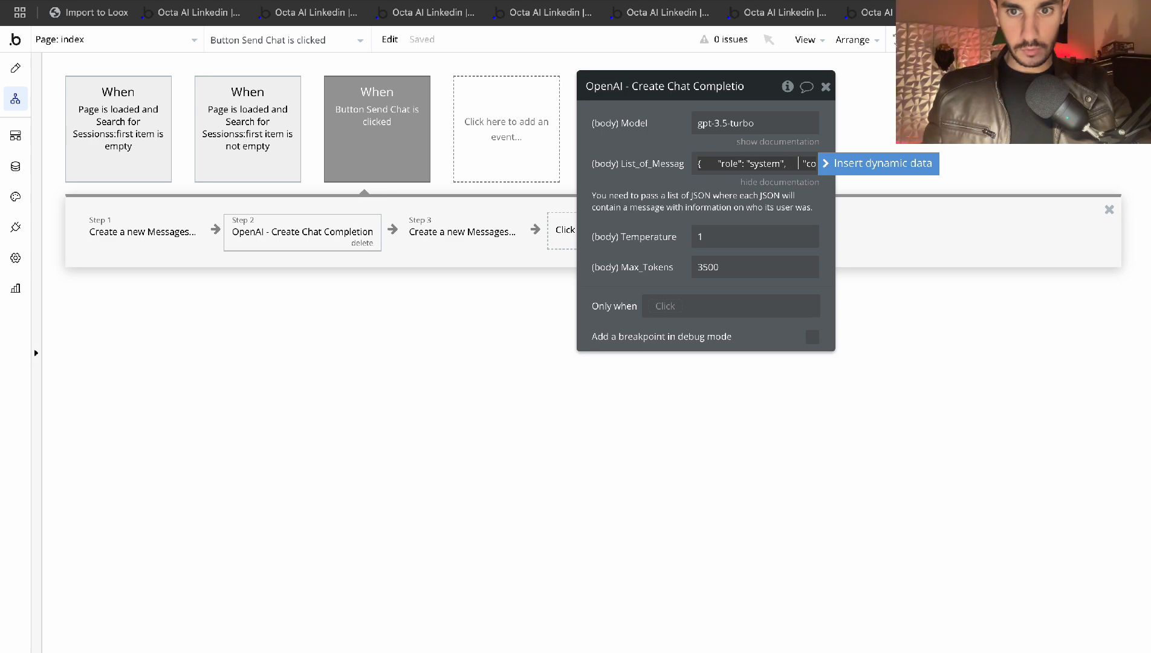
pyautogui.moveTo(552, 626)
pyautogui.click(457, 627)
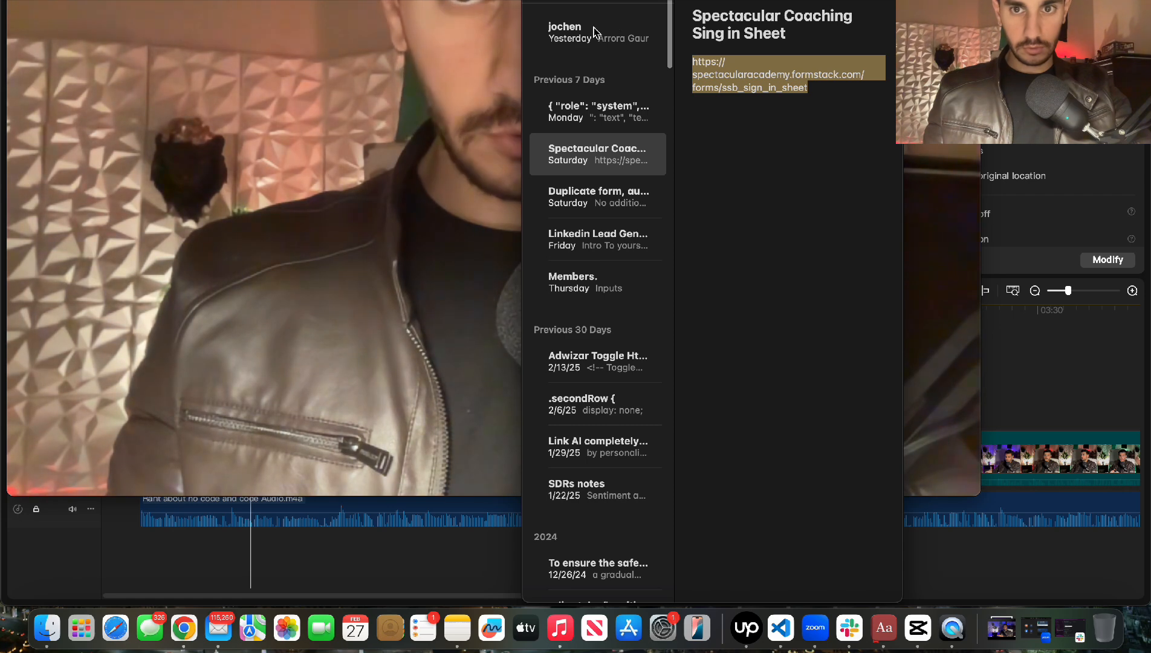
# Paste the message JSON into a new note and replace its placeholders with <system> and <input>
pyautogui.press('super+n')
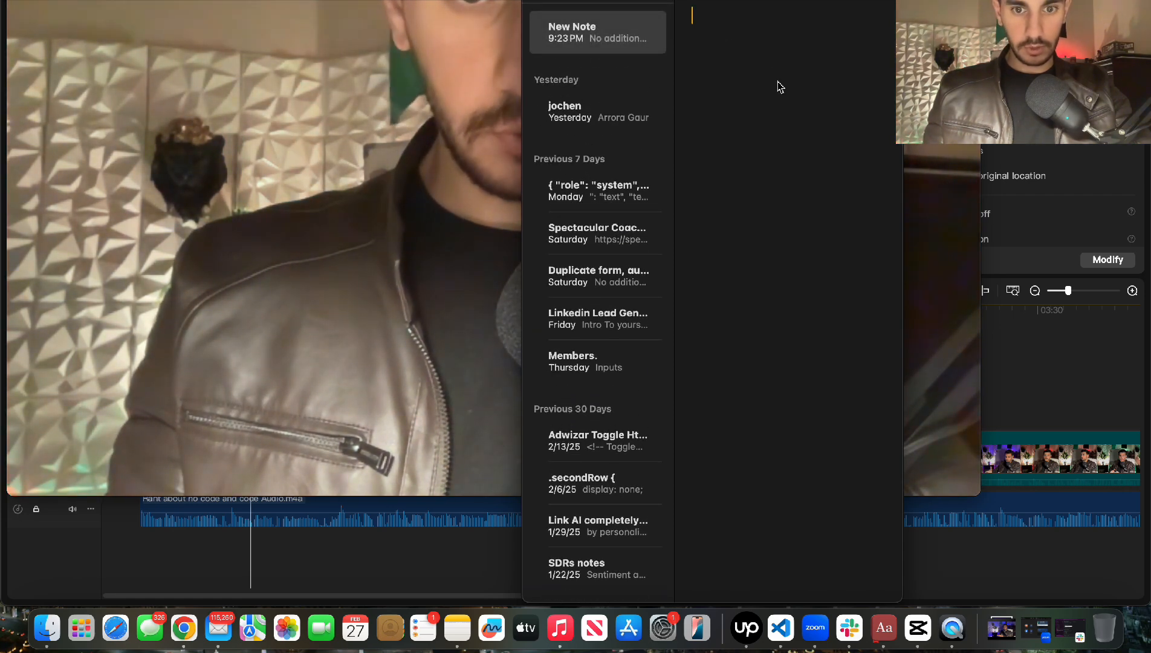
pyautogui.press('super+v')
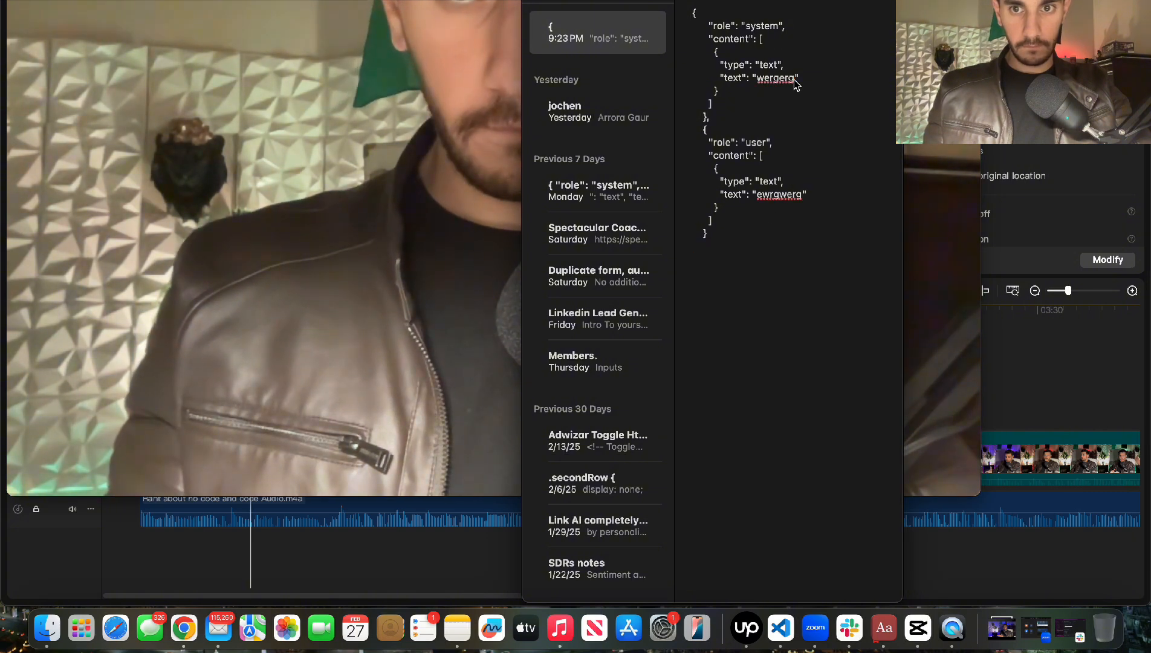
pyautogui.moveTo(794, 81); pyautogui.dragTo(756, 78)
pyautogui.press('BackSpace')
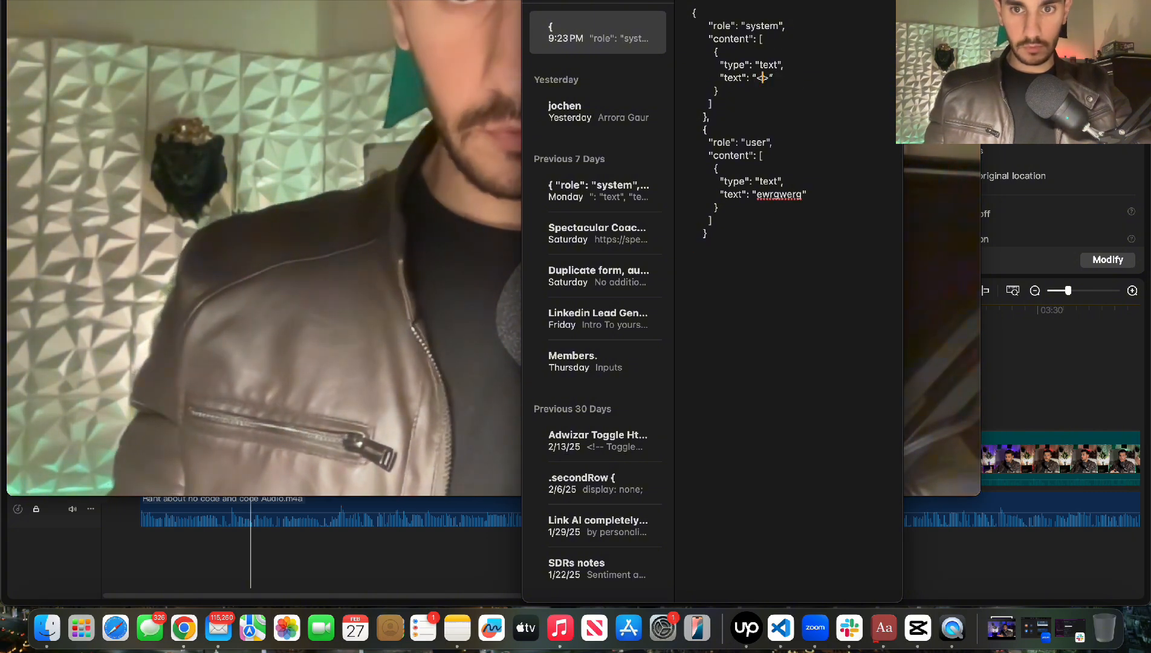
pyautogui.write('<system>')
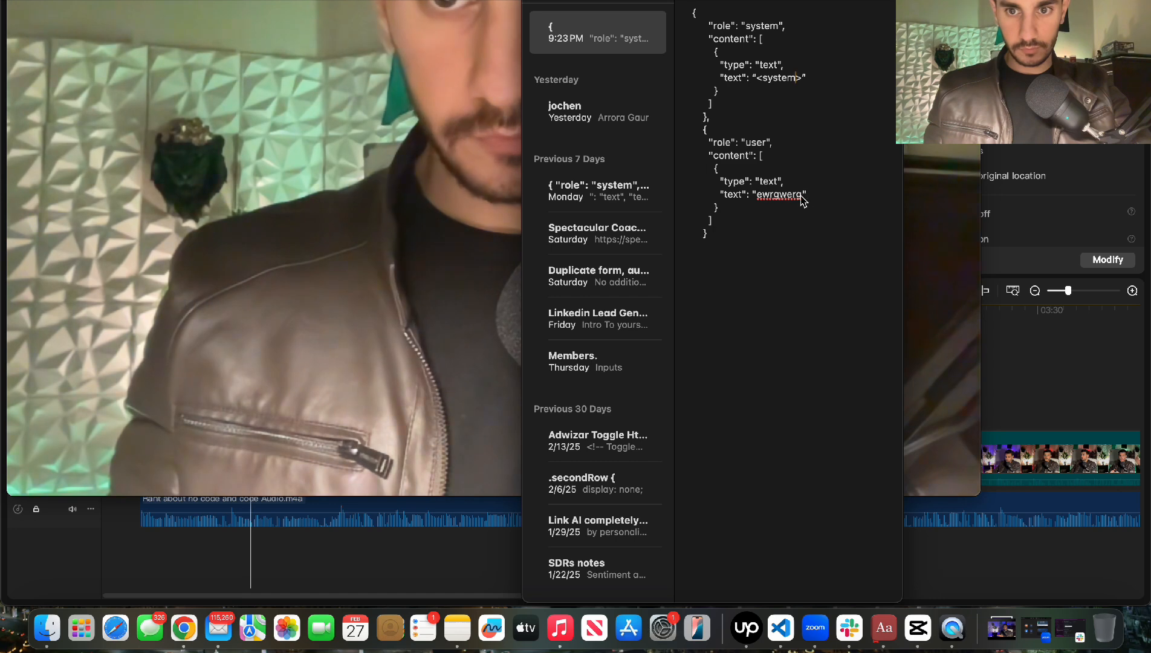
pyautogui.moveTo(804, 196); pyautogui.dragTo(760, 201)
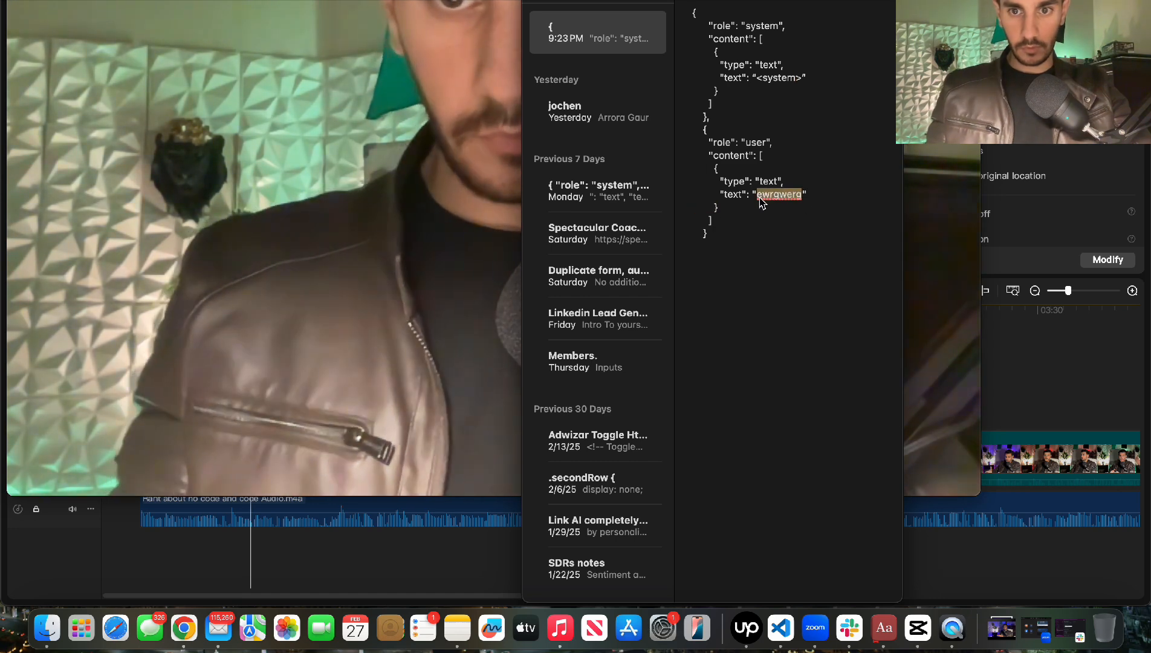
pyautogui.press('BackSpace')
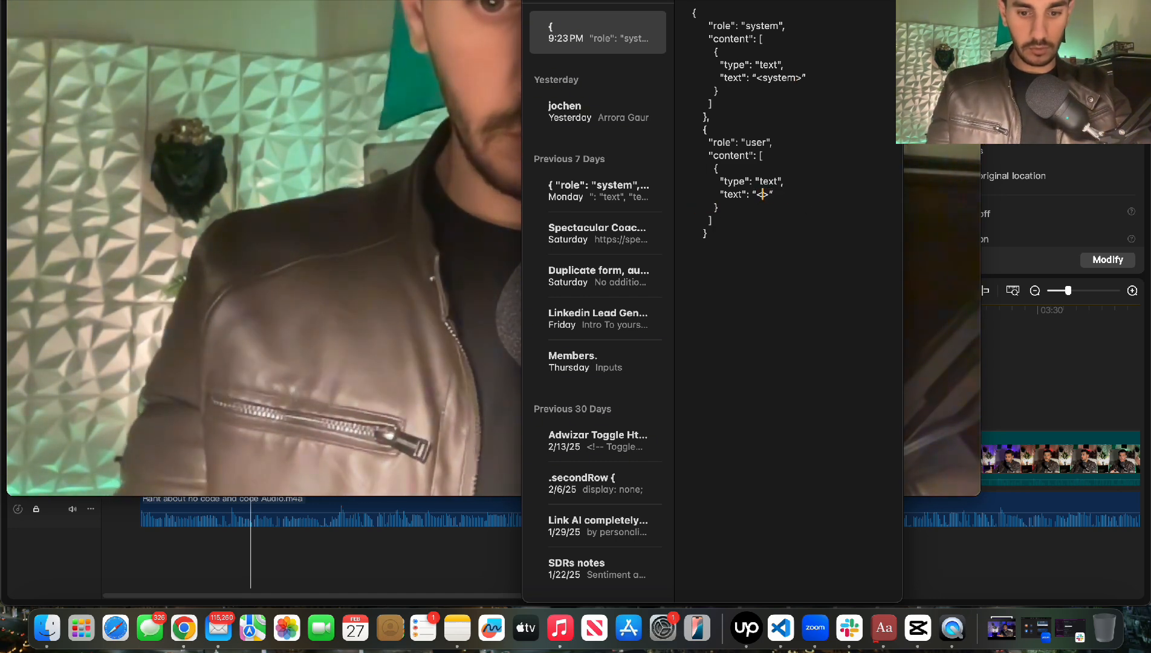
pyautogui.write('<input>')
# Select the entire JSON message template in the note
pyautogui.hotkey('ctrl', 'Up')
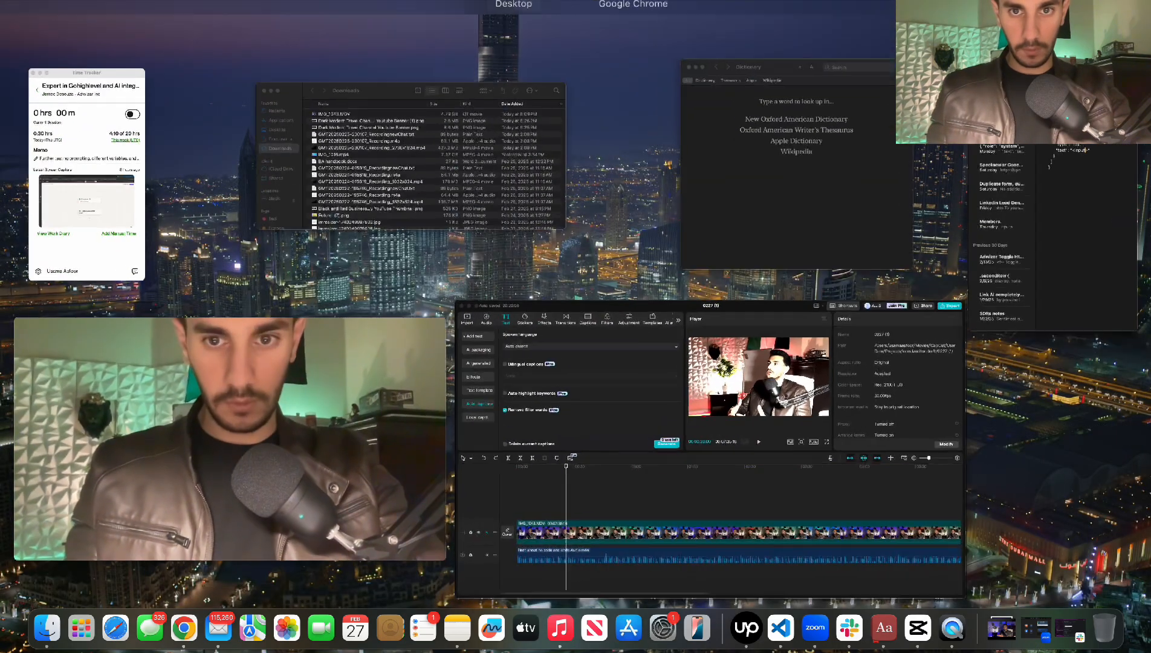
pyautogui.click(639, 3)
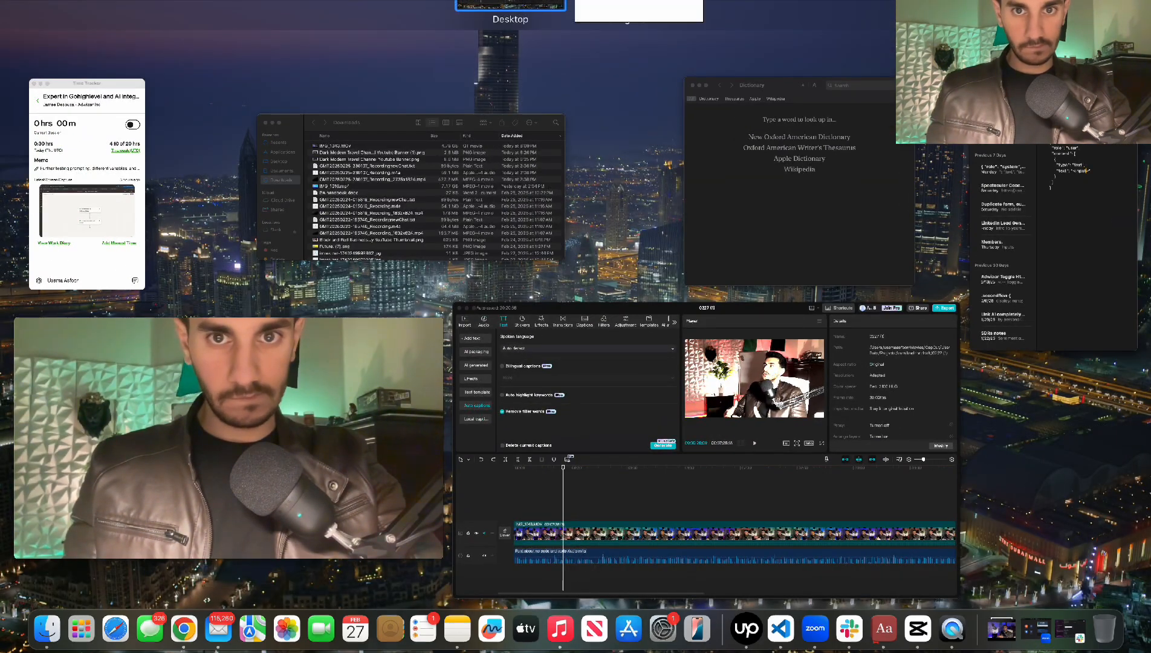
pyautogui.hotkey('ctrl', 'Up')
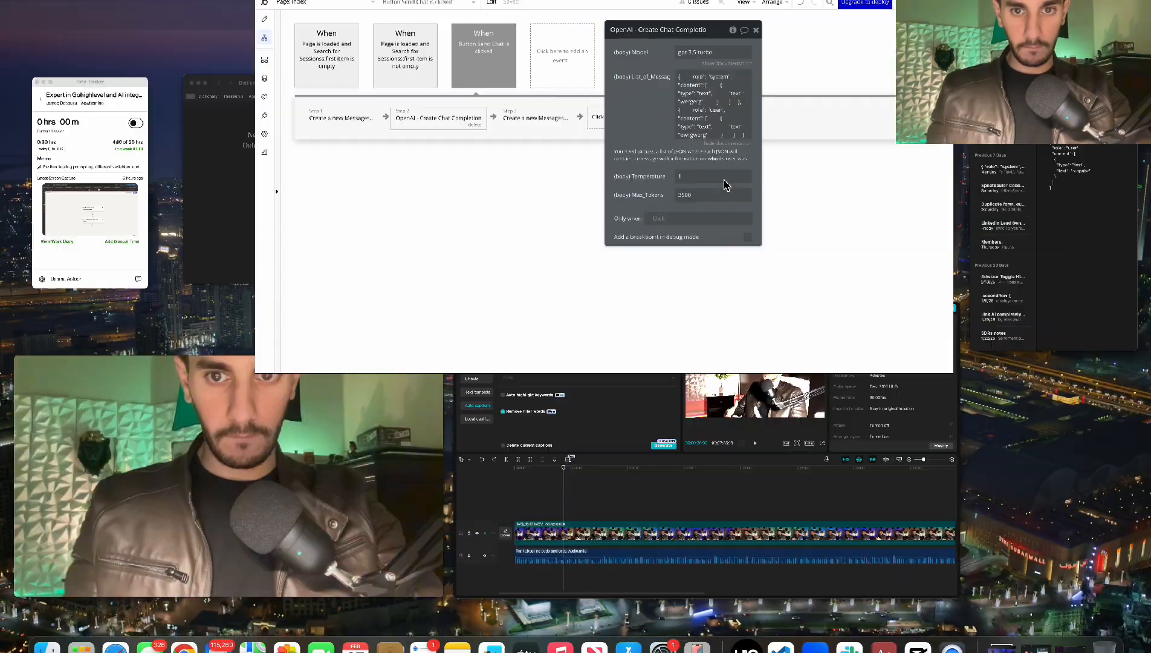
pyautogui.click(1115, 195)
pyautogui.click(757, 142)
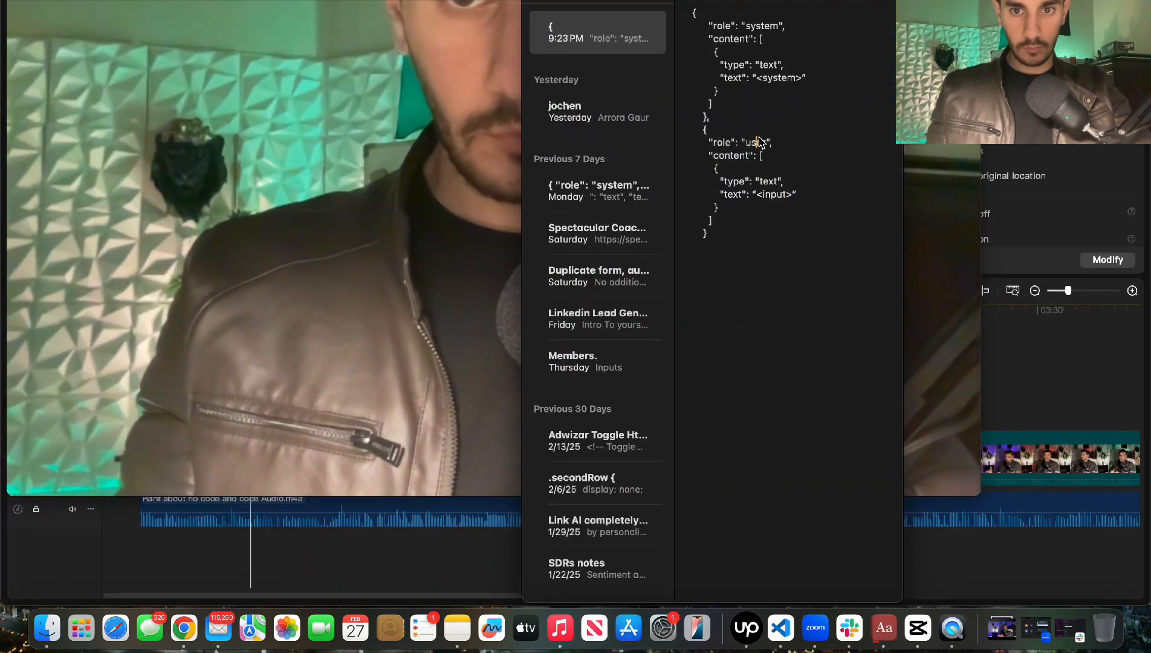
pyautogui.moveTo(735, 225); pyautogui.dragTo(689, 170)
pyautogui.click(730, 245)
pyautogui.moveTo(730, 259); pyautogui.dragTo(661, 11)
pyautogui.press('super+c')
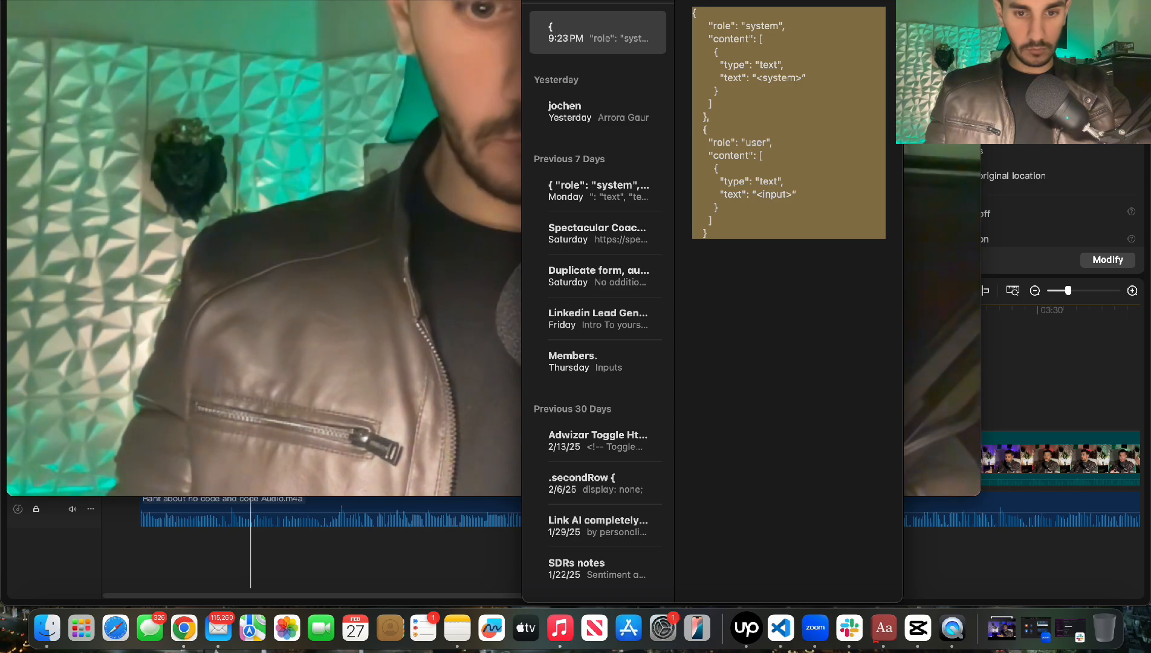
pyautogui.hotkey('ctrl', 'Up')
# Replace the List_of_Messages contents with the pasted JSON template holding <system> and <input>
pyautogui.click(745, 182)
pyautogui.press('super+a')
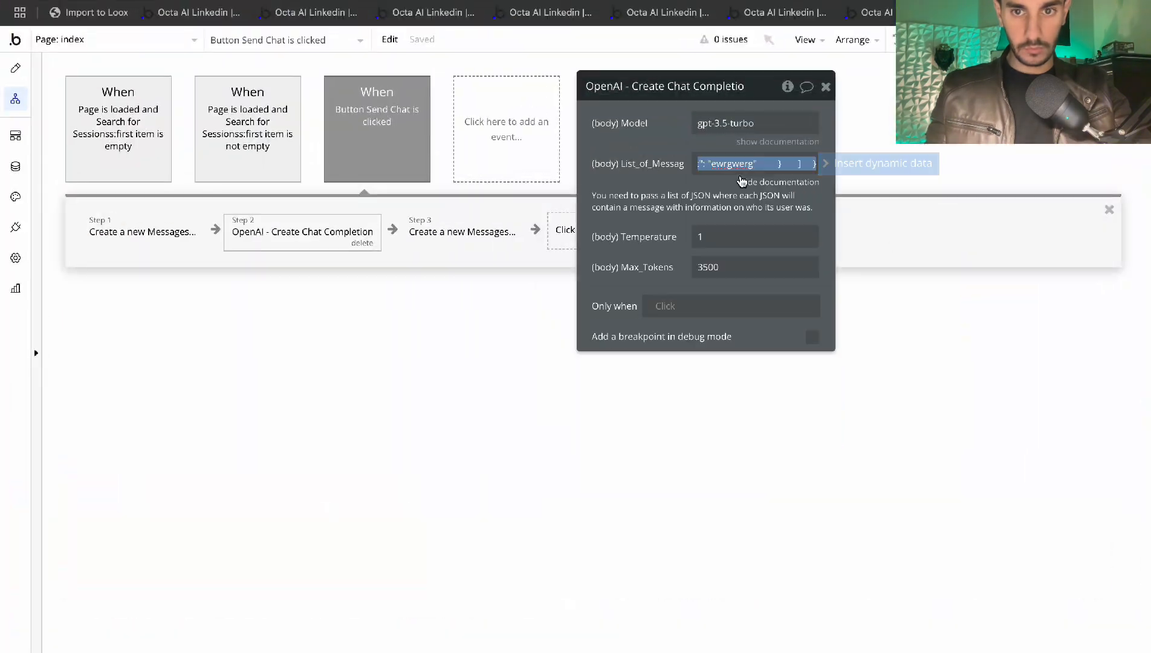
pyautogui.press('super+v')
pyautogui.click(635, 199)
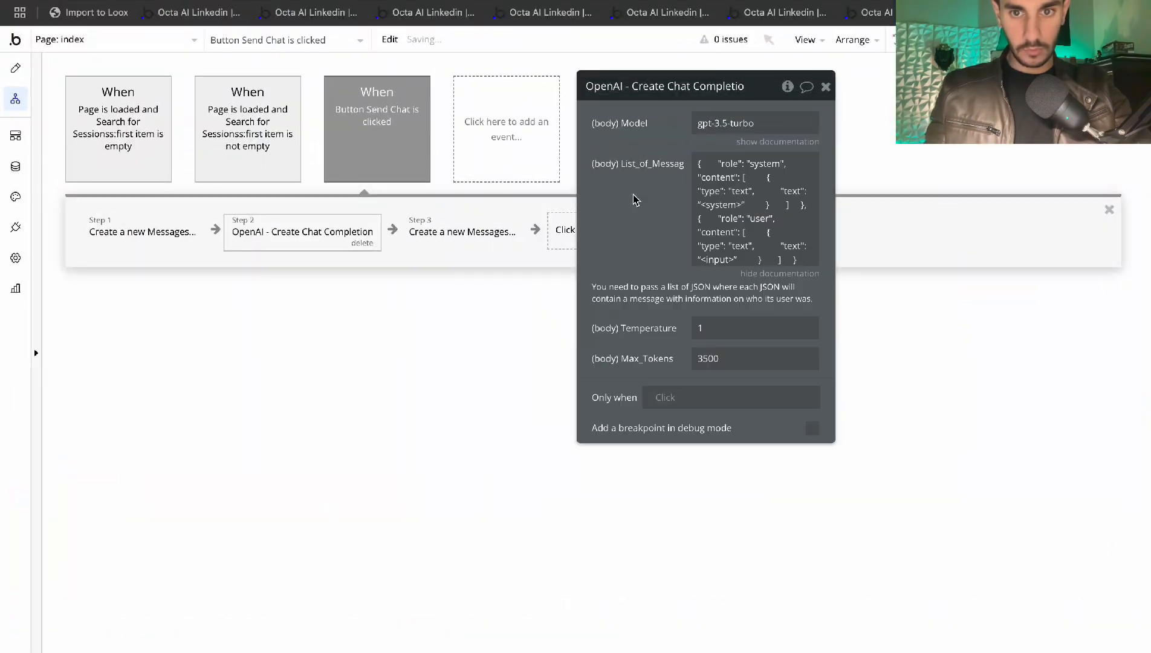
pyautogui.click(745, 204)
pyautogui.click(754, 149)
pyautogui.click(735, 242)
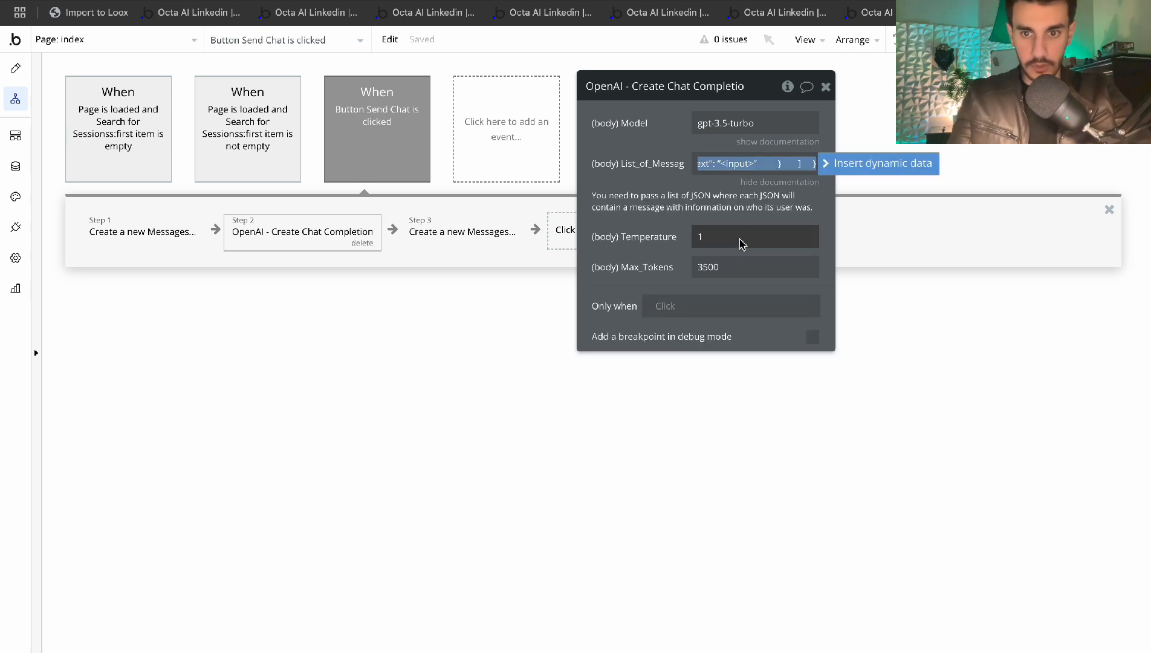
pyautogui.click(754, 163)
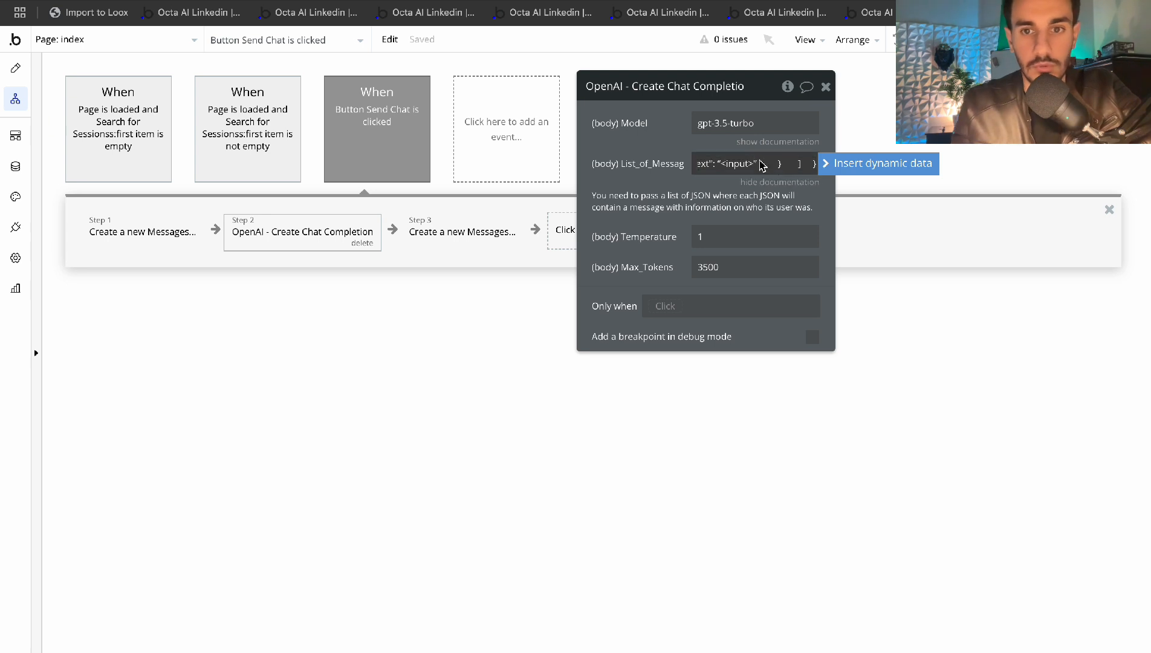
pyautogui.doubleClick(736, 163)
pyautogui.click(714, 191)
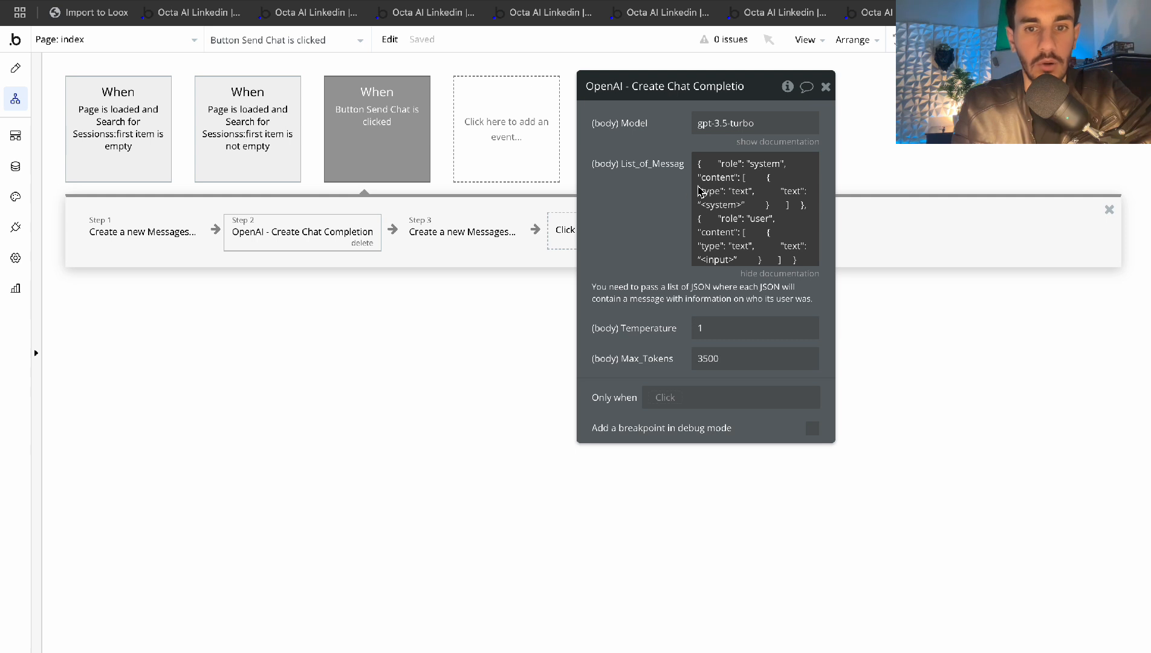
# Check the field's JSON and select the system message block in the sample code
pyautogui.click(753, 241)
pyautogui.click(753, 240)
pyautogui.click(741, 201)
pyautogui.click(730, 198)
pyautogui.click(732, 199)
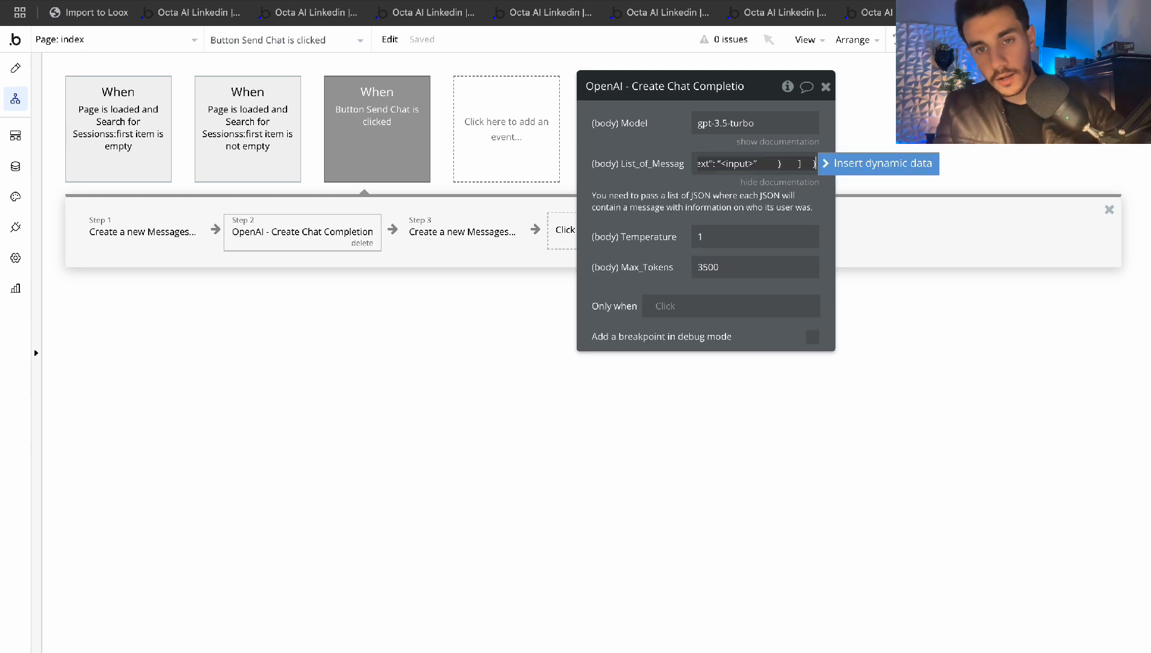
pyautogui.moveTo(724, 170); pyautogui.dragTo(605, 165)
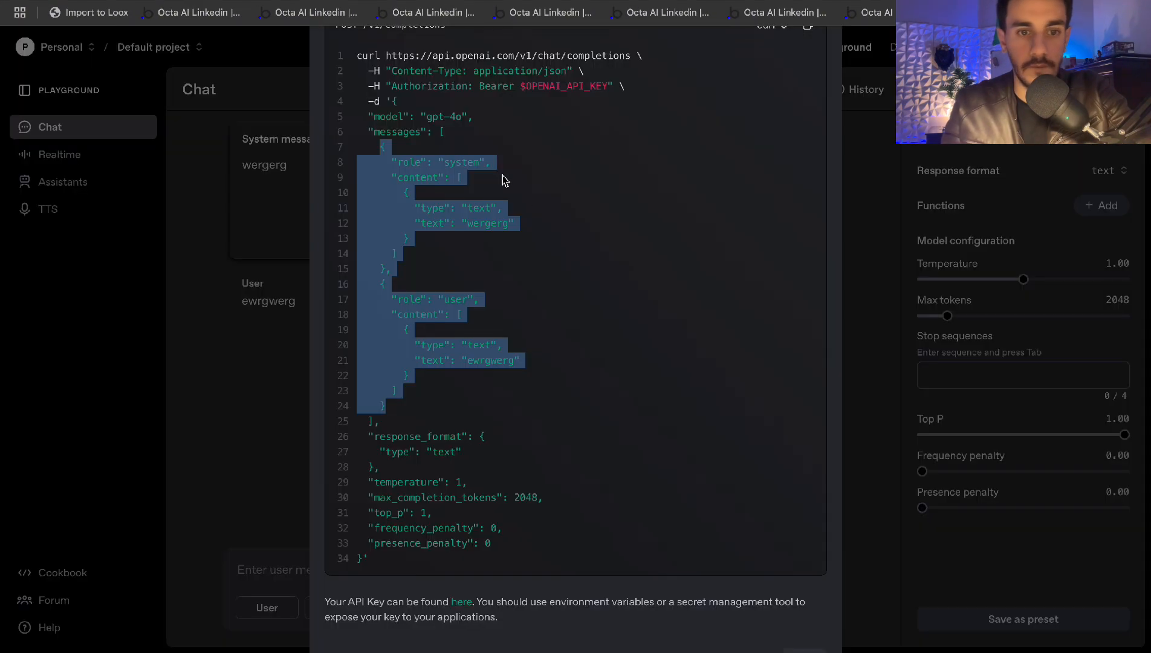
pyautogui.click(555, 248)
pyautogui.scroll(2, 554, 248)
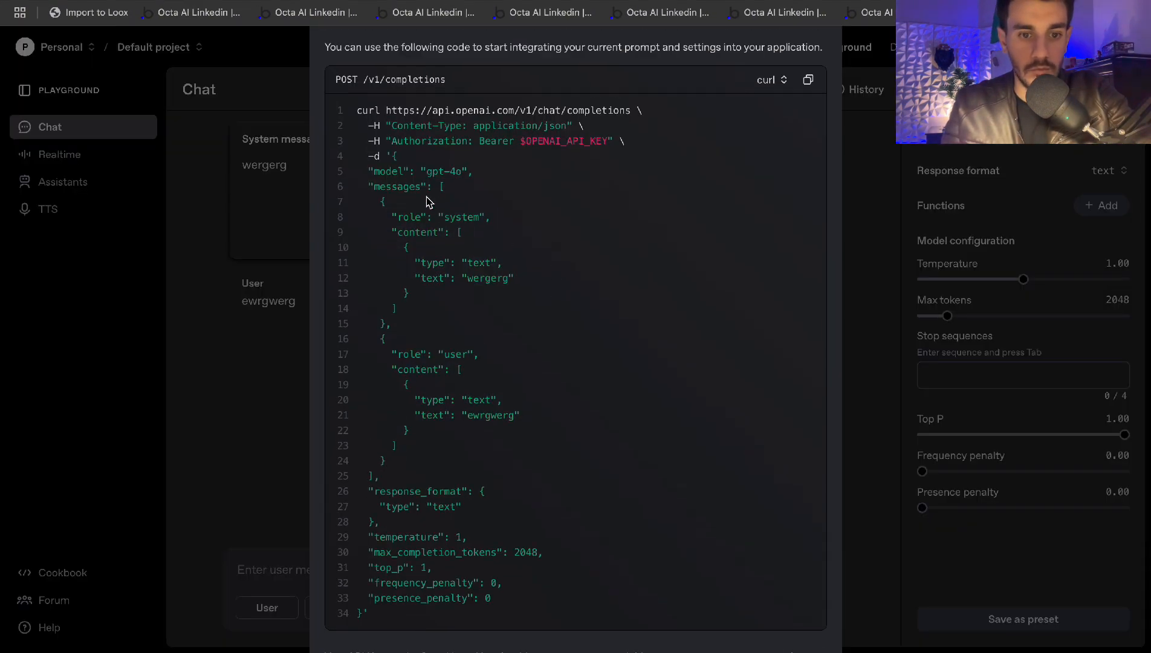
pyautogui.scroll(-1, 426, 201)
pyautogui.moveTo(379, 175); pyautogui.dragTo(389, 294)
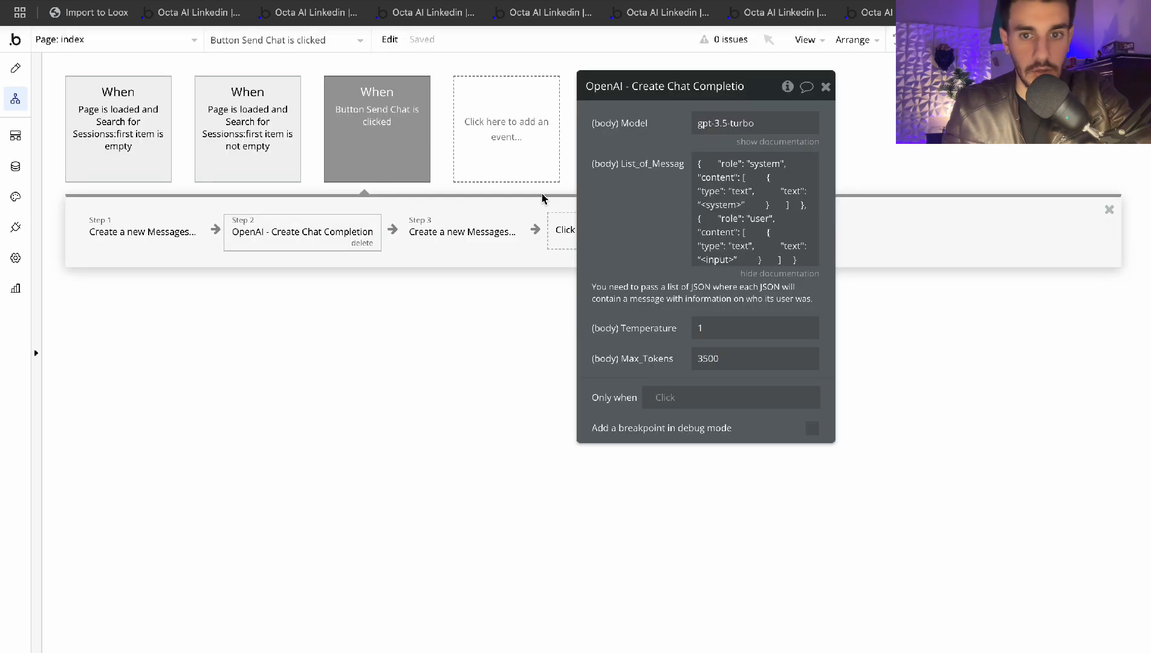
# Replace the pasted JSON in the message list with Current page's Sessions's Code
pyautogui.hotkey('ctrl', 'a')
pyautogui.press('BackSpace')
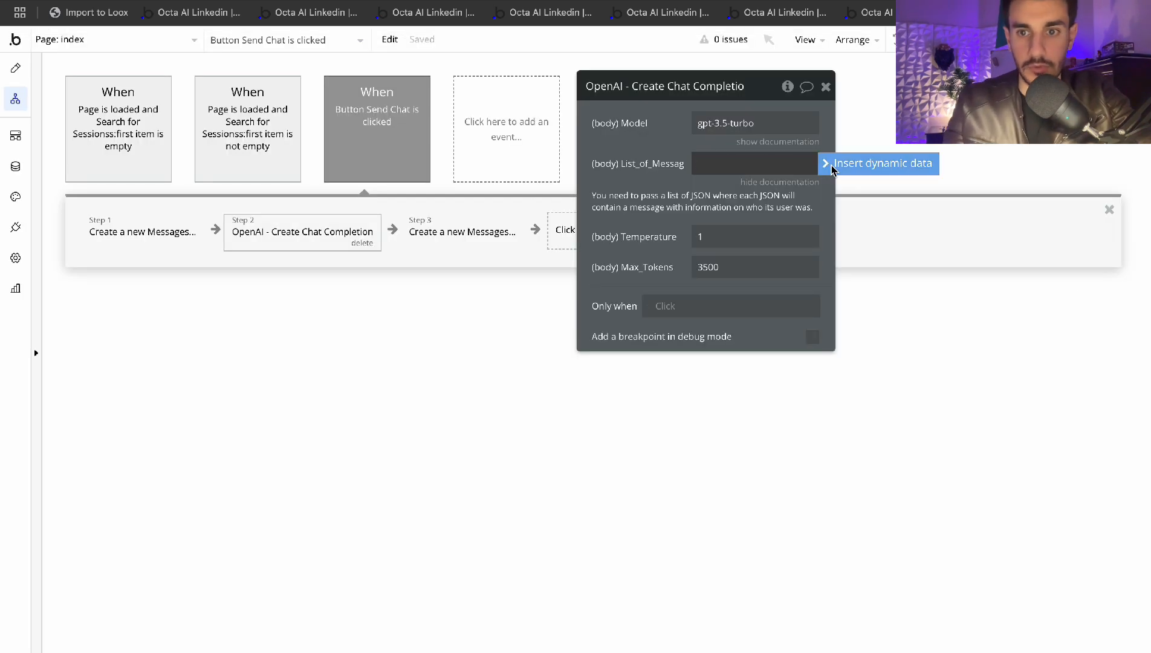
pyautogui.click(859, 163)
pyautogui.click(760, 312)
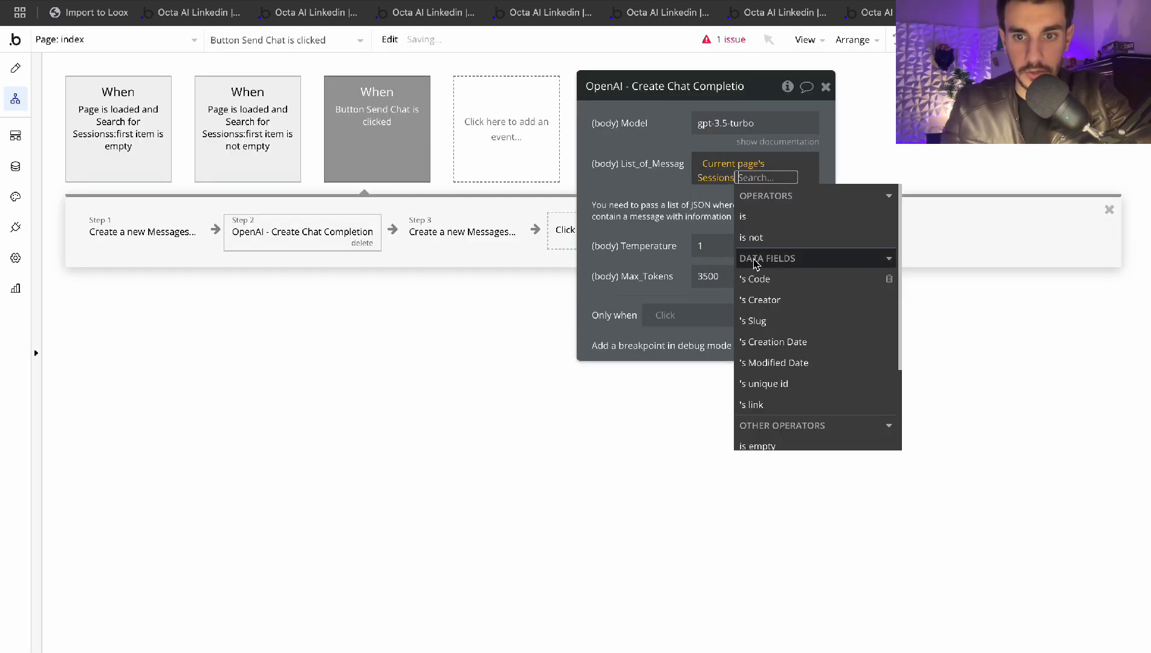
pyautogui.click(761, 280)
pyautogui.click(669, 206)
pyautogui.click(754, 175)
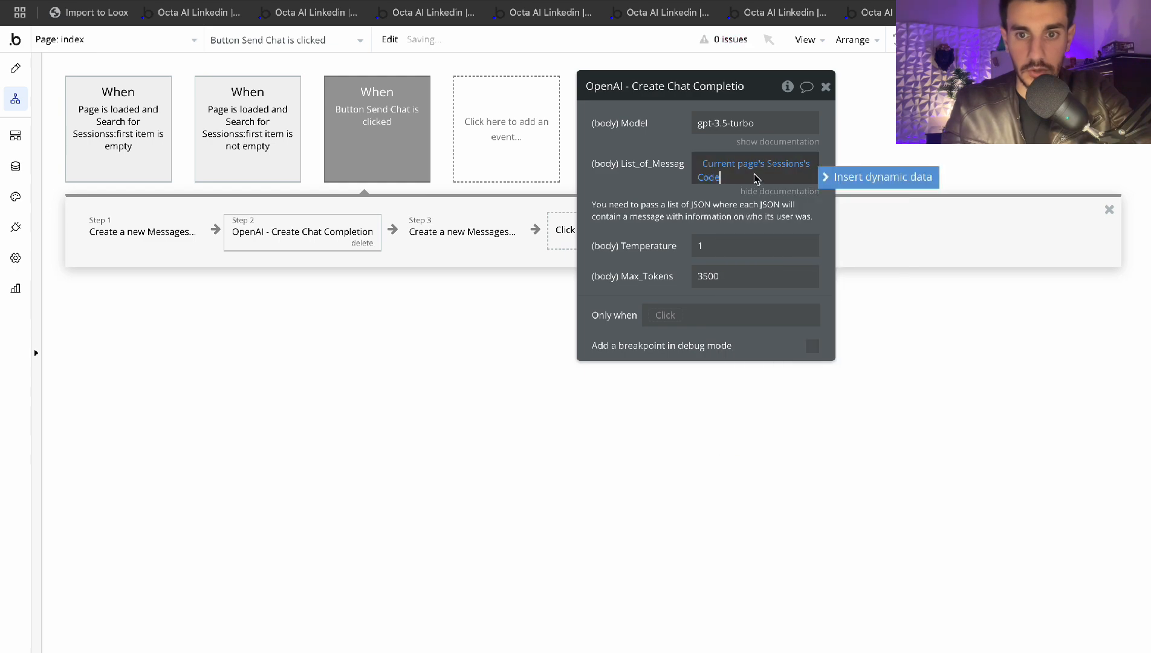
# Review the JSON template in the note window, then return to the OpenAI Playground tab
pyautogui.hotkey('ctrl', 'Up')
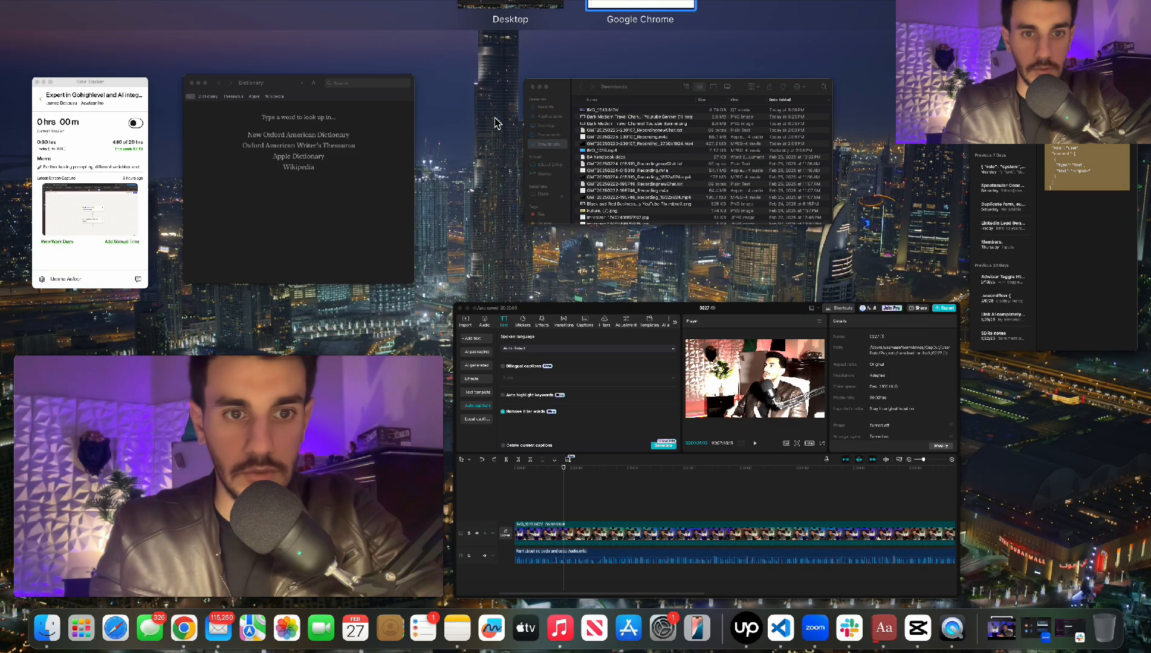
pyautogui.click(1054, 205)
pyautogui.click(706, 233)
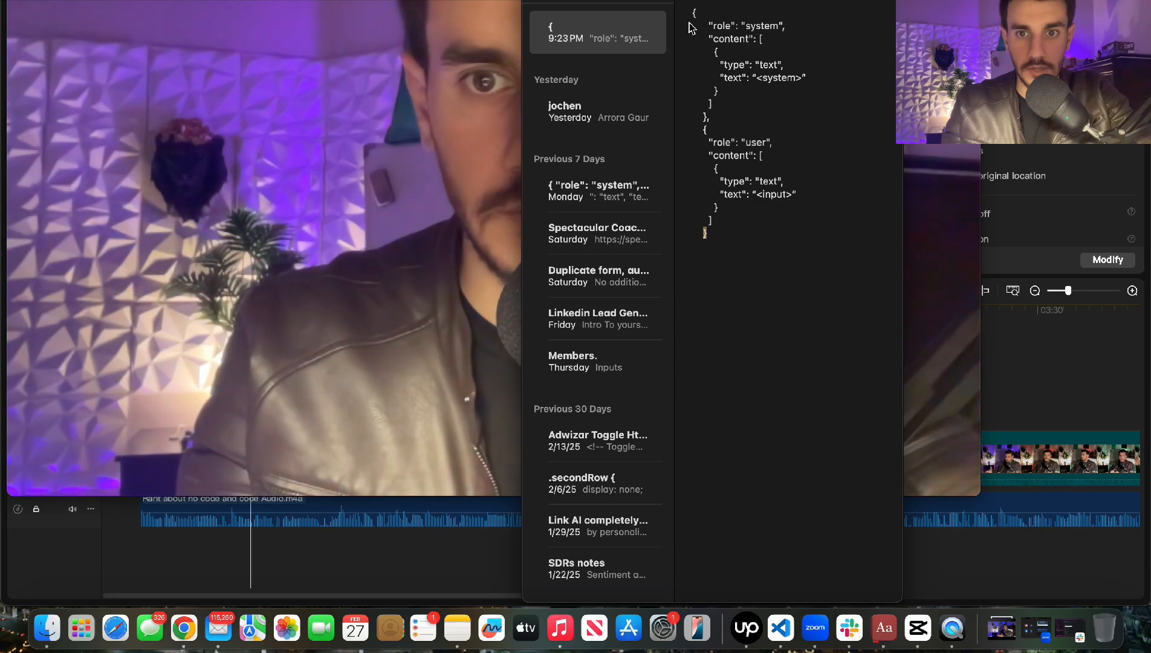
pyautogui.moveTo(694, 11); pyautogui.dragTo(715, 236)
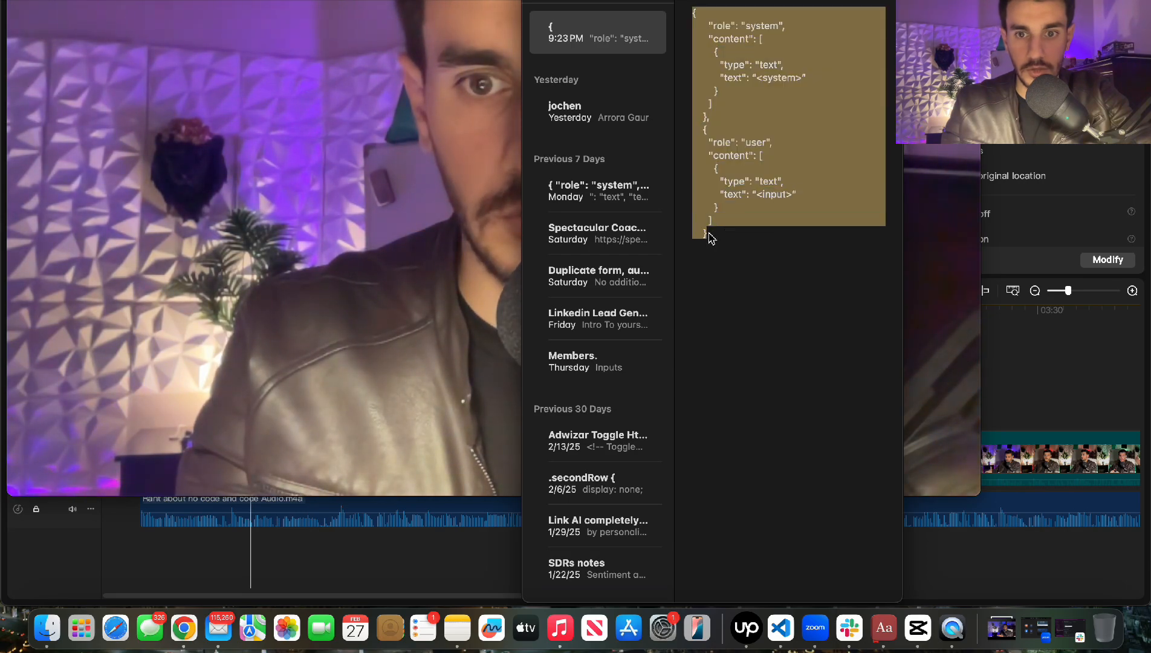
pyautogui.click(716, 237)
pyautogui.hotkey('ctrl', 'Up')
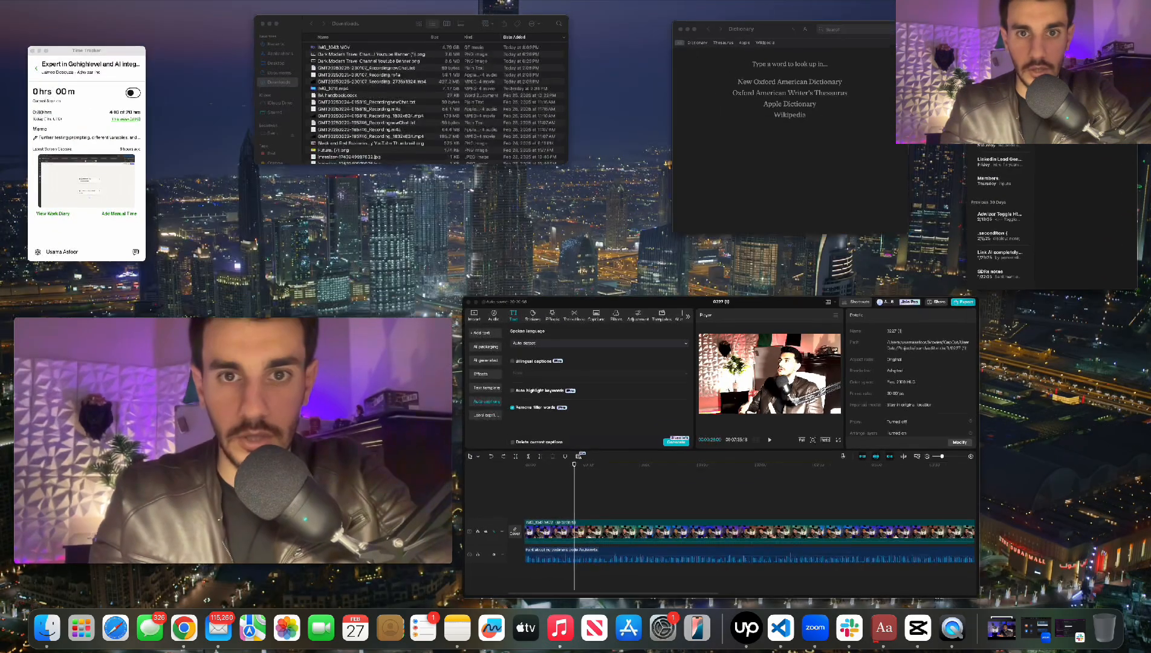
pyautogui.click(638, 3)
pyautogui.hotkey('ctrl', 'Tab')
# Close the code sample and delete the old user test message
pyautogui.click(540, 312)
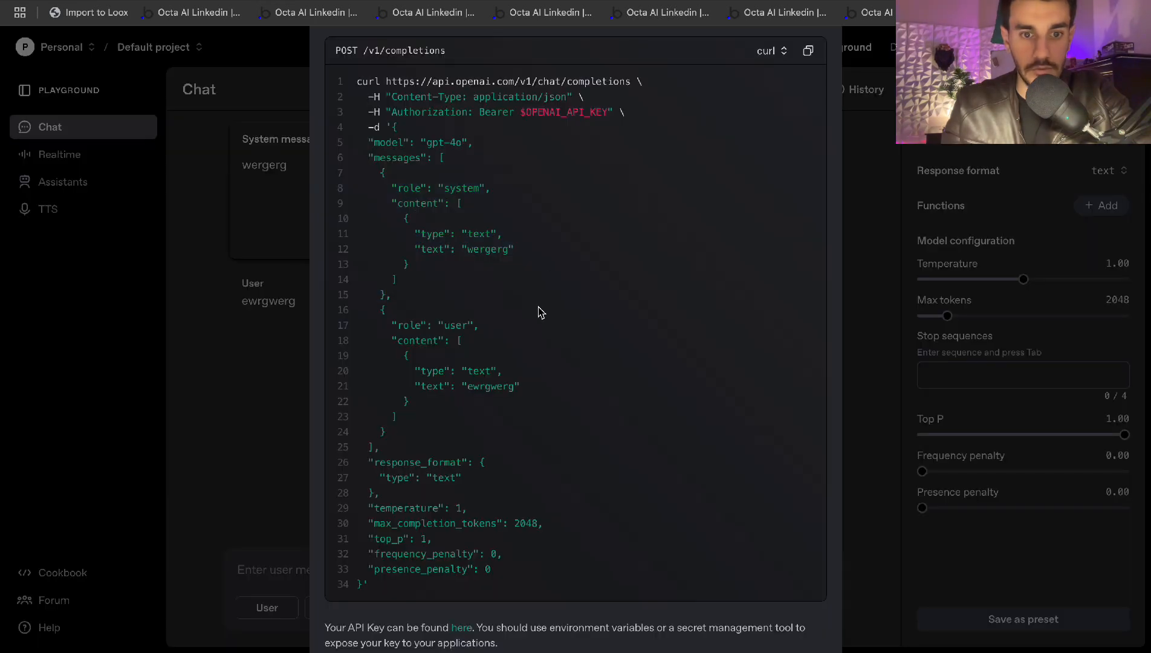
pyautogui.click(891, 166)
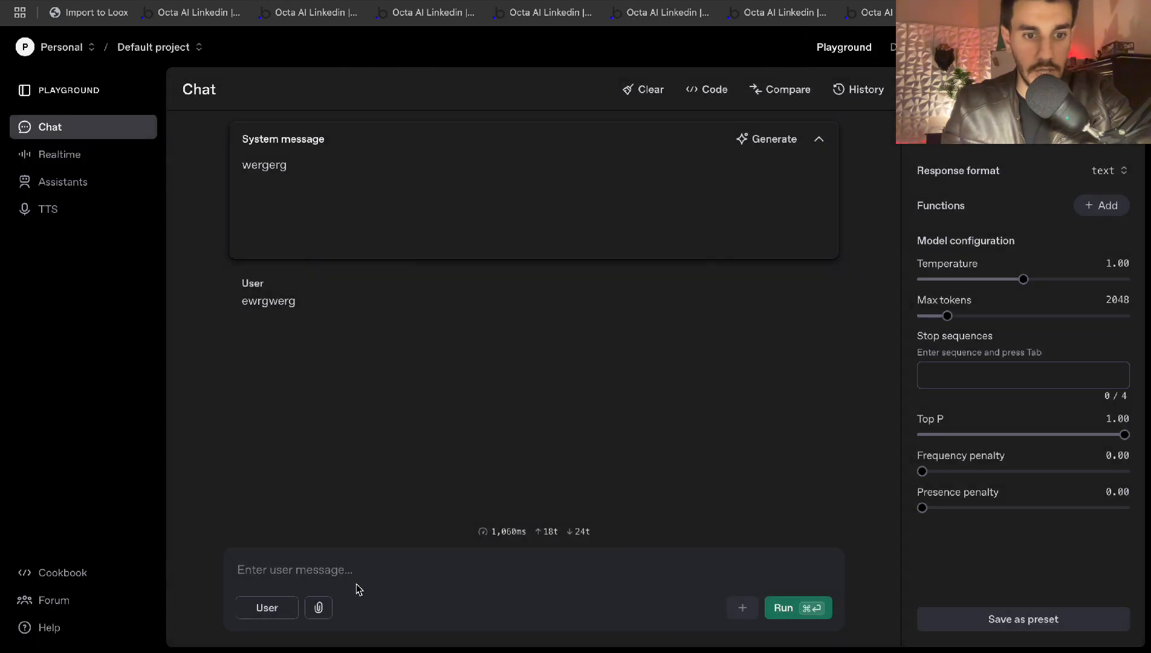
pyautogui.moveTo(309, 319)
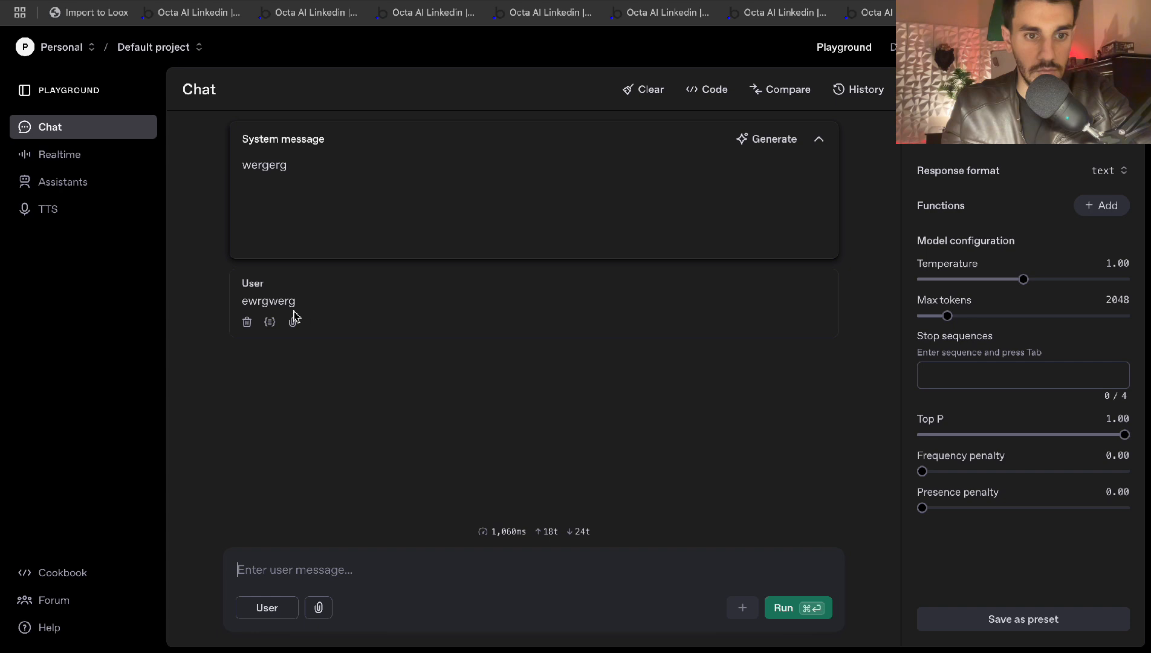
pyautogui.click(247, 321)
# Send test messages '4erg43rg' and '4ewrg4rtg' and view the generated API code
pyautogui.click(326, 577)
pyautogui.write('4erg43rg')
pyautogui.press('super+Return')
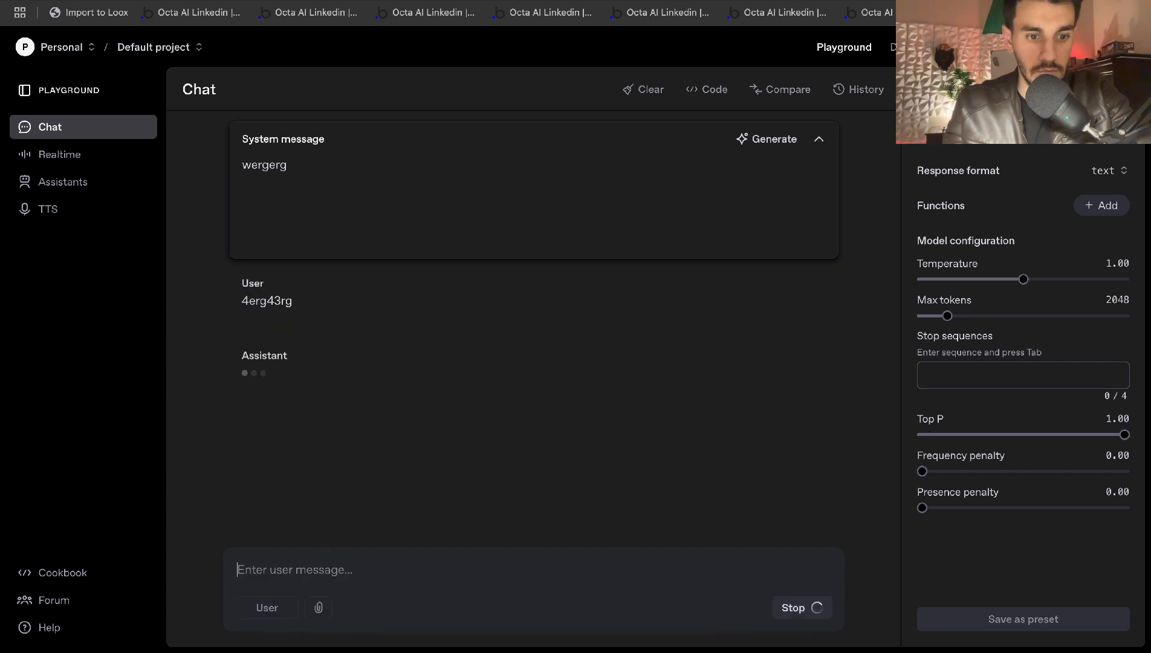
pyautogui.write('4ewrg4rtg')
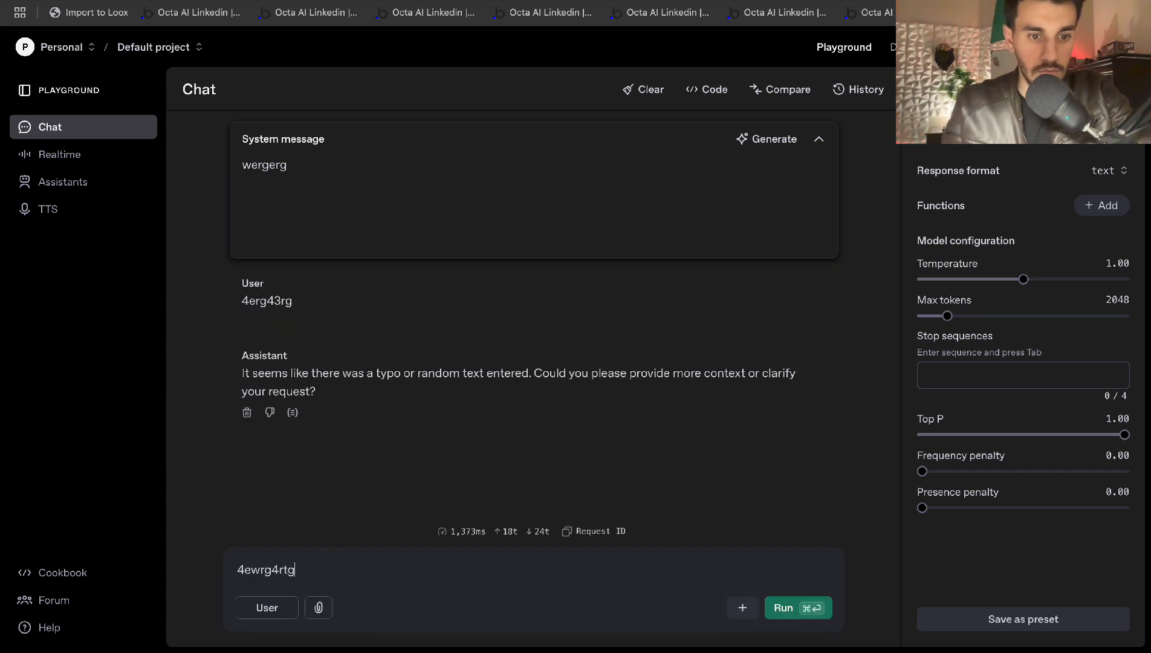
pyautogui.press('super+Return')
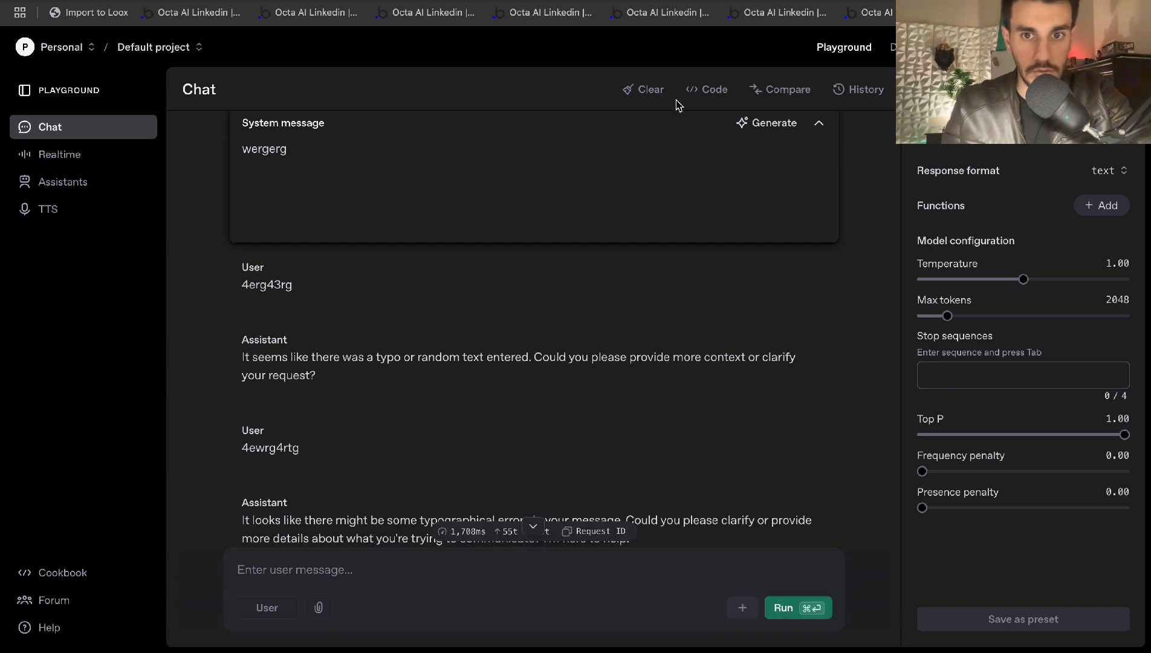
pyautogui.click(705, 90)
# Copy the last user message JSON object, lines 33–42, from the request code
pyautogui.scroll(-3, 442, 289)
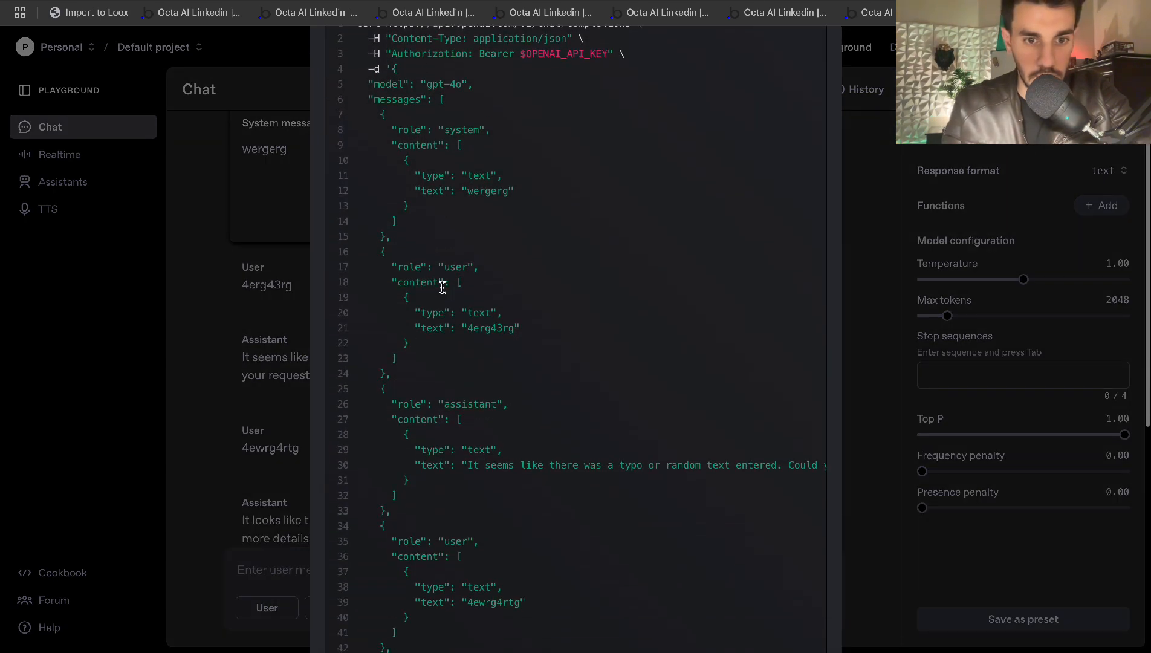
pyautogui.hotkey('ctrl', 'Up')
pyautogui.hotkey('ctrl', 'Up')
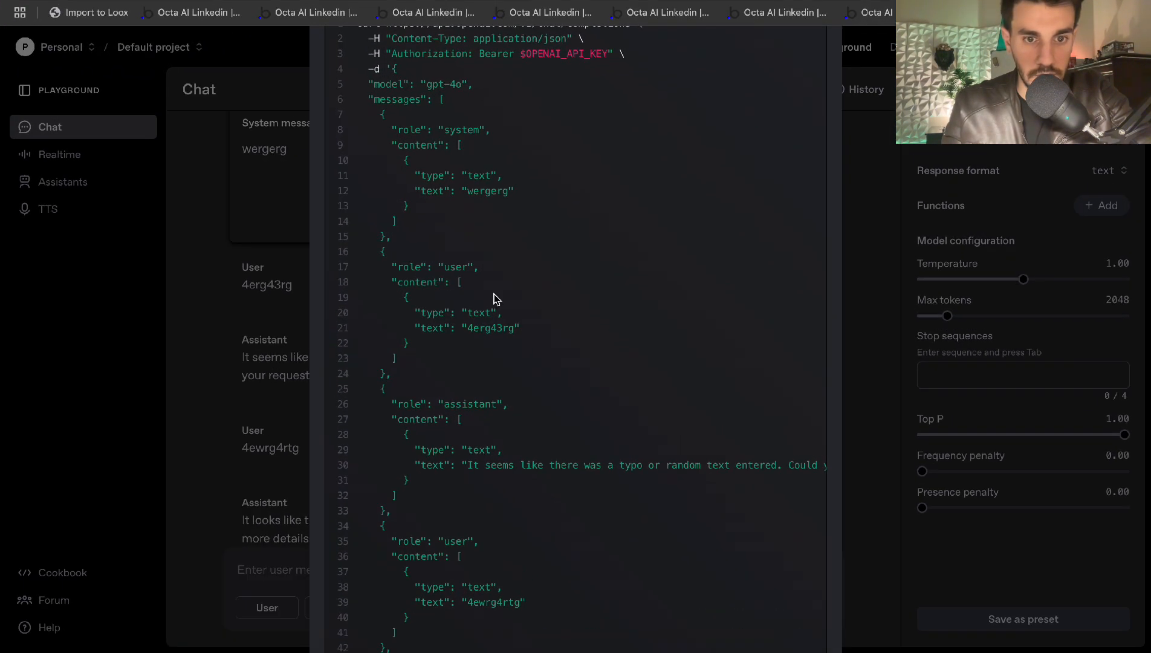
pyautogui.moveTo(388, 380); pyautogui.dragTo(387, 384)
pyautogui.click(387, 388)
pyautogui.scroll(-5, 389, 380)
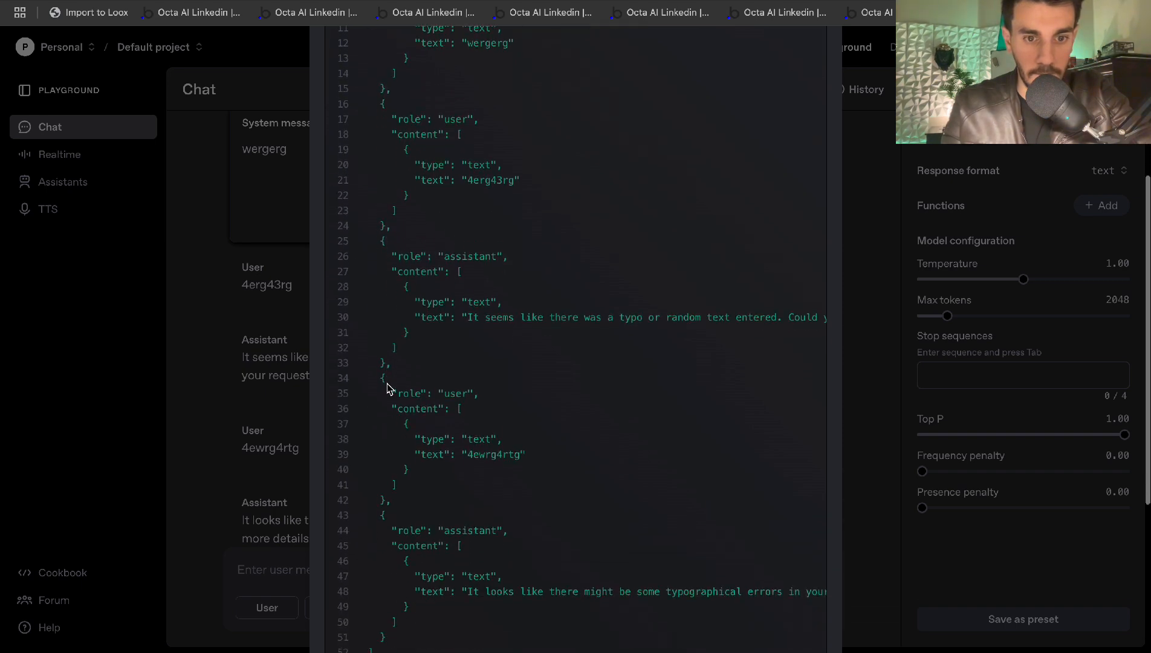
pyautogui.moveTo(388, 362); pyautogui.dragTo(393, 466)
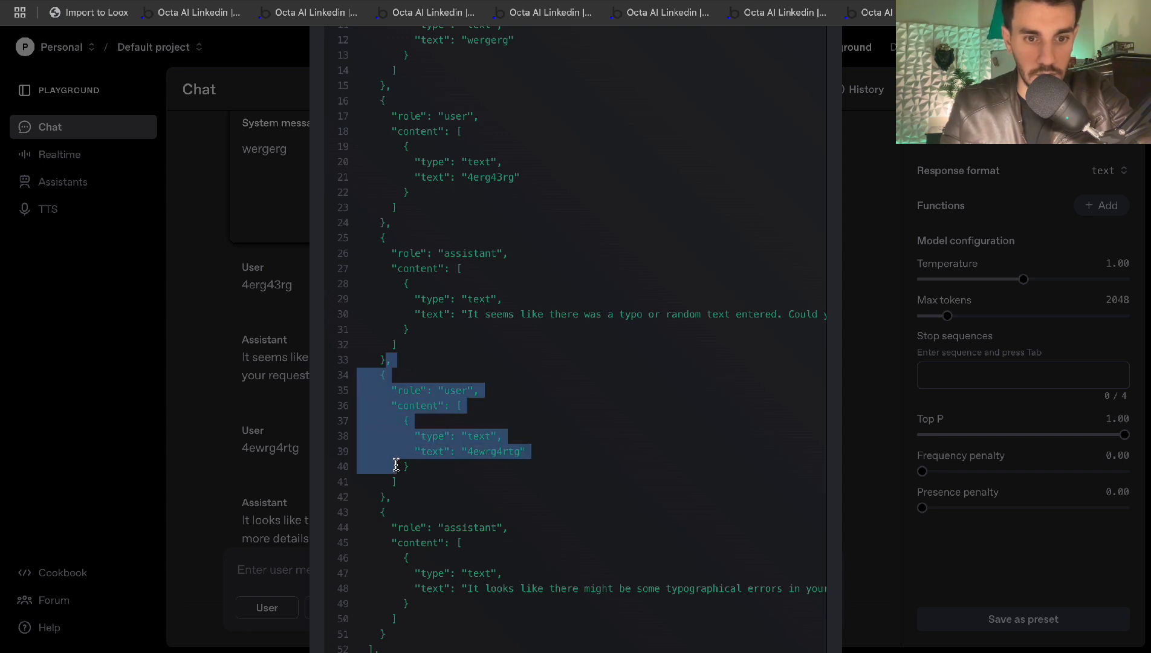
pyautogui.moveTo(405, 464); pyautogui.dragTo(410, 466)
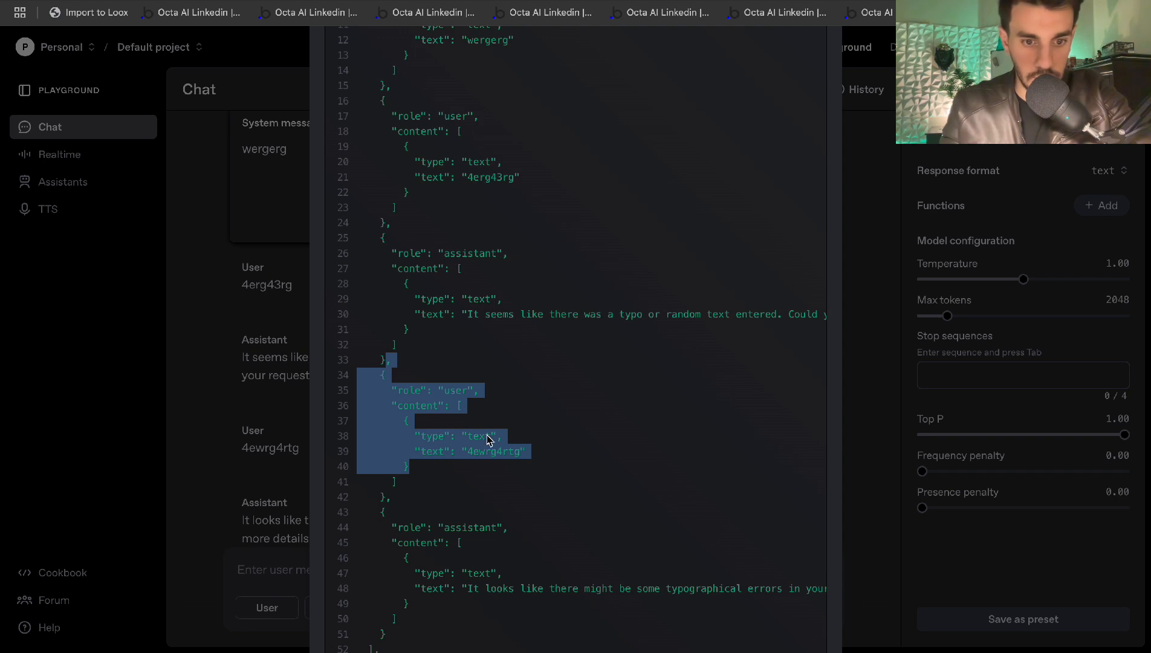
pyautogui.click(387, 364)
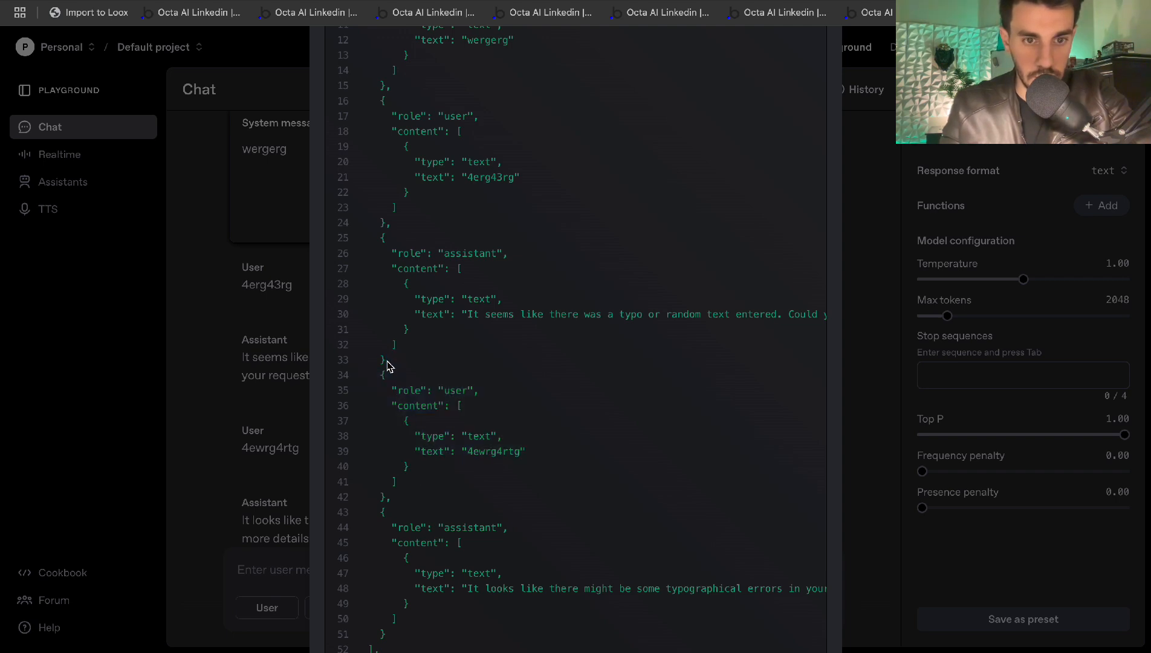
pyautogui.moveTo(387, 363); pyautogui.dragTo(385, 510)
pyautogui.hotkey('ctrl', 'c')
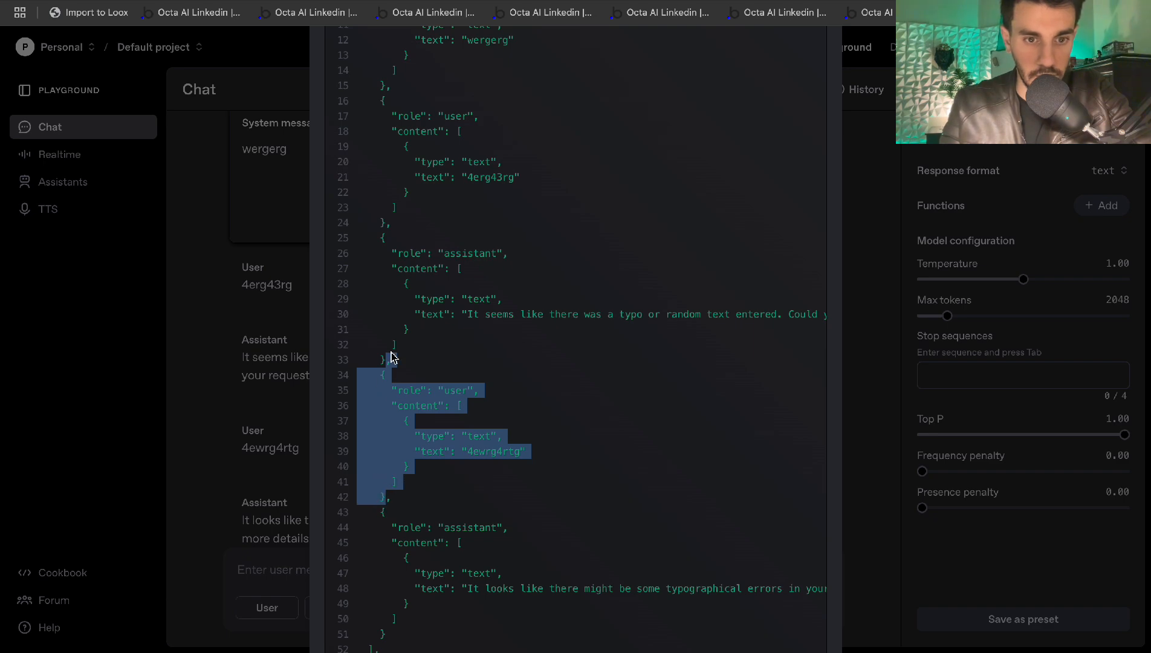
pyautogui.hotkey('ctrl', 'Up')
# Switch to the desktop space and back to the full-screen browser
pyautogui.click(510, 5)
pyautogui.hotkey('ctrl', 'Up')
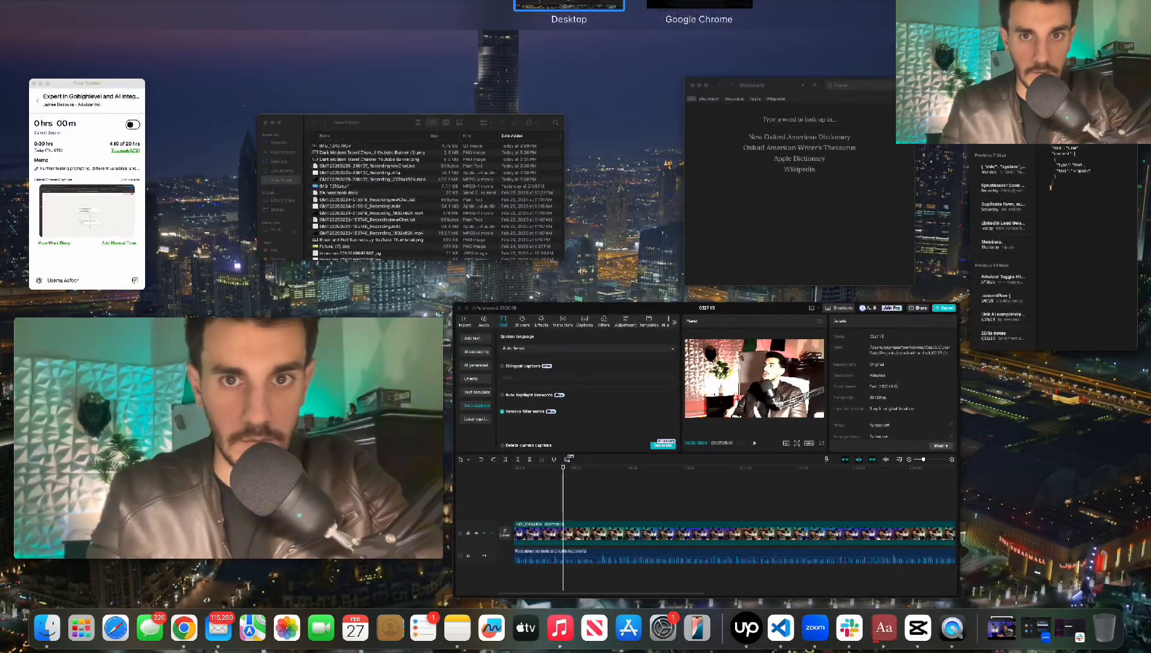
pyautogui.click(613, 35)
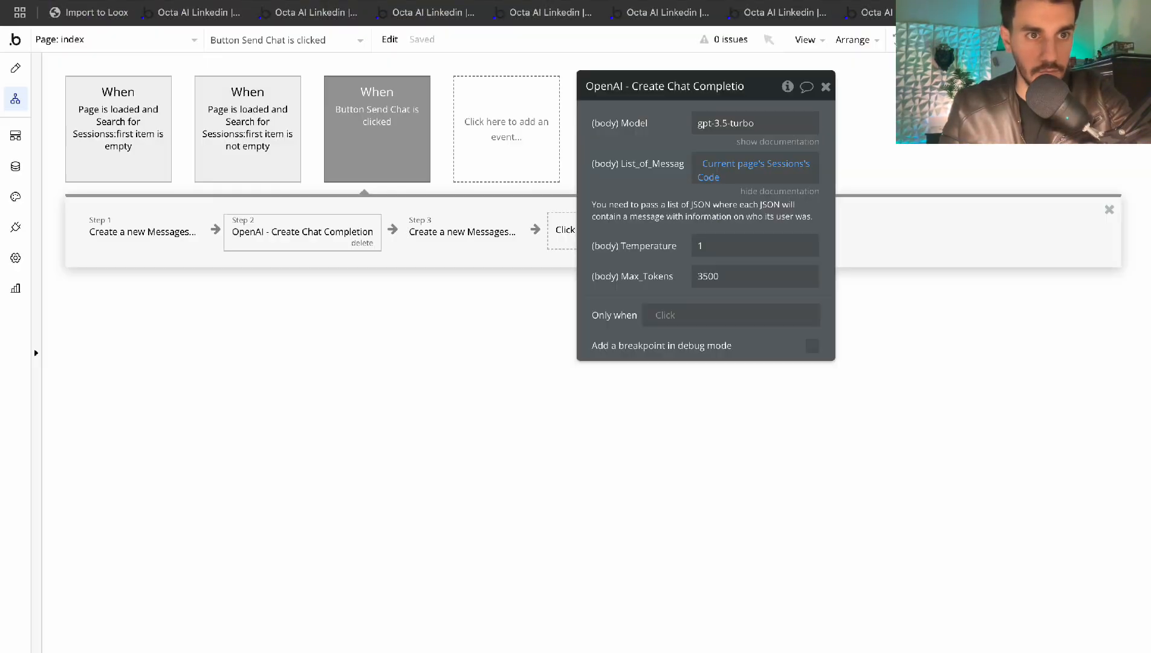
# Paste the user message JSON after Sessions's Code and clear its placeholder text
pyautogui.click(752, 184)
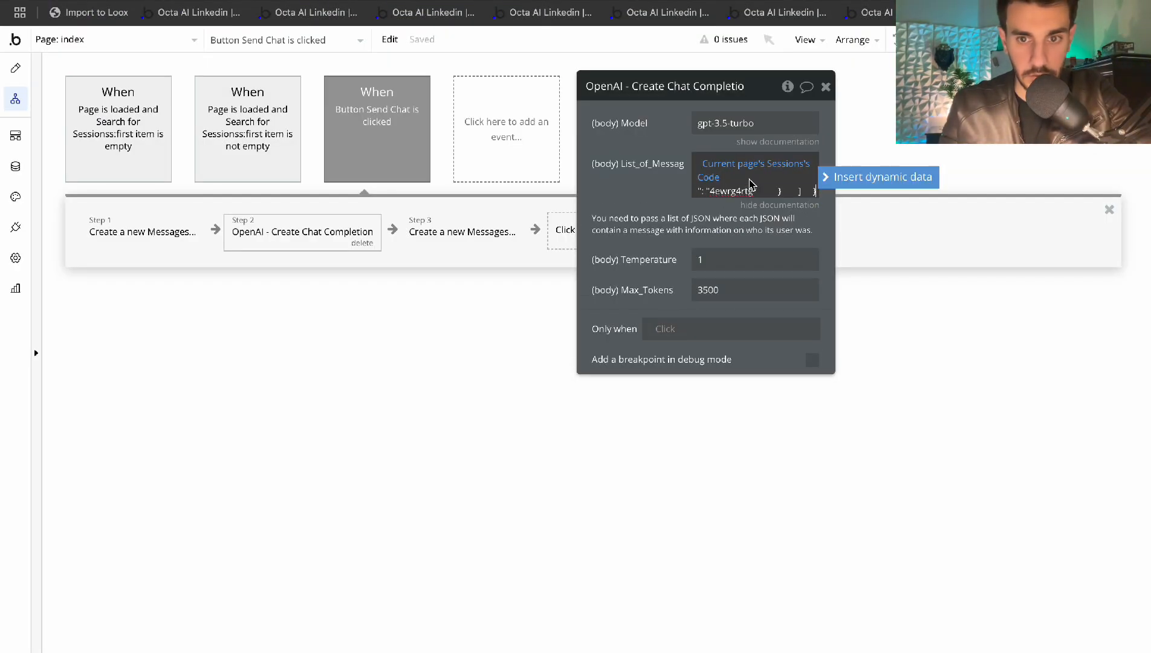
pyautogui.hotkey('ctrl', 'v')
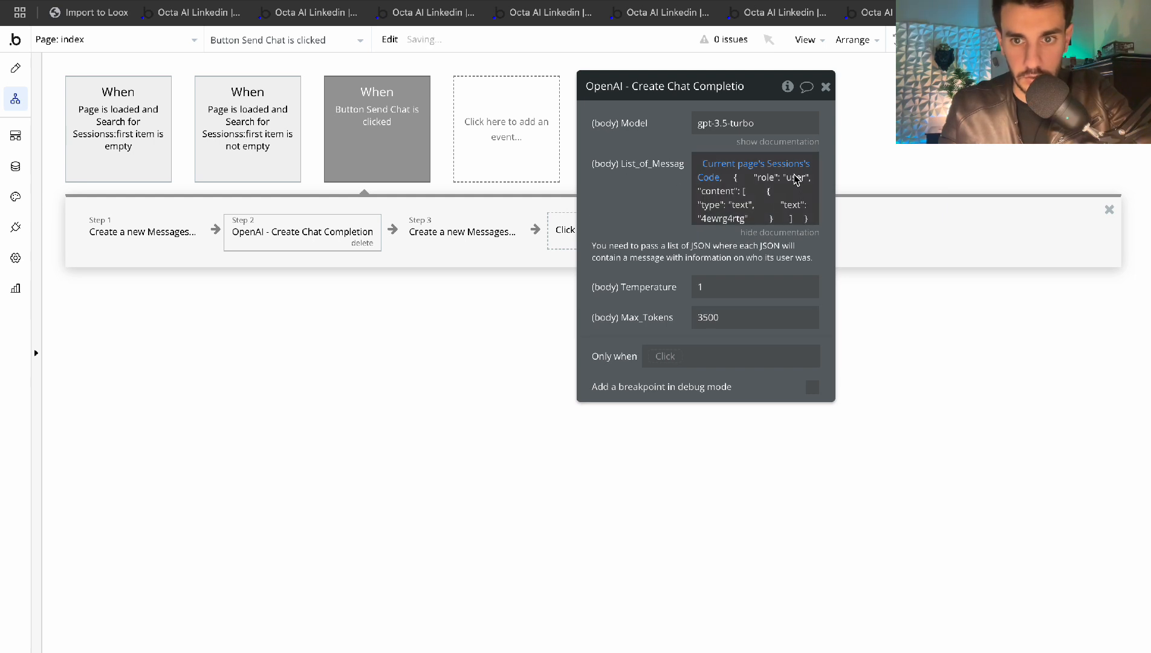
pyautogui.click(748, 221)
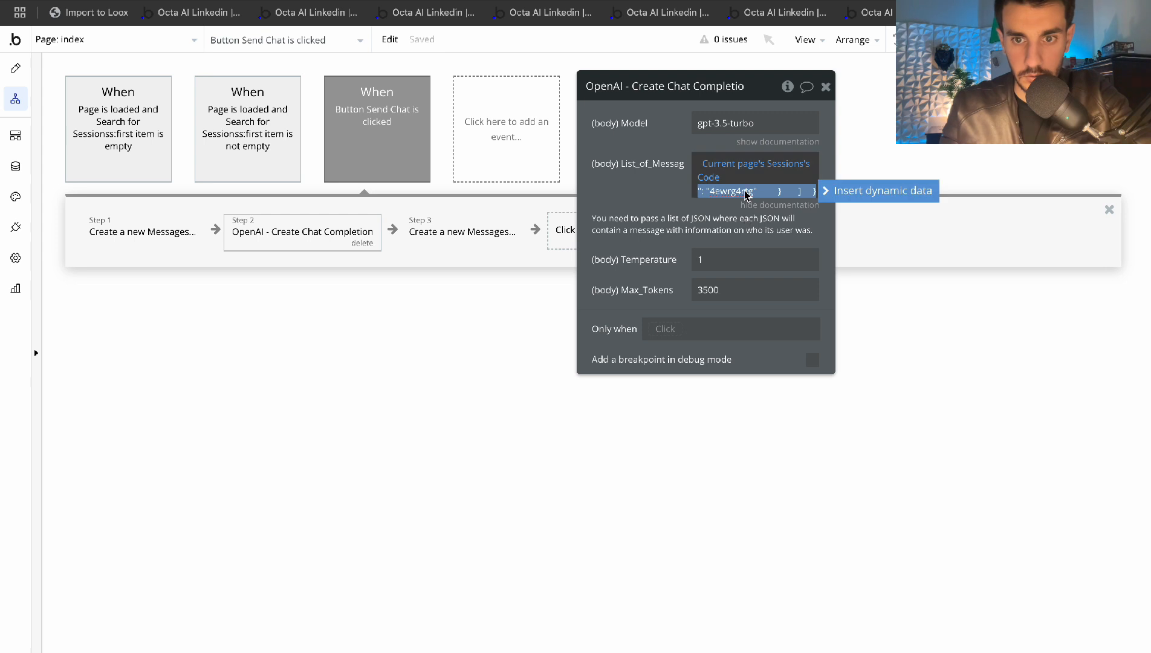
pyautogui.press('BackSpace')
pyautogui.press('BackSpace')
pyautogui.press('BackSpace')
pyautogui.press('BackSpace')
pyautogui.press('BackSpace')
pyautogui.press('BackSpace')
pyautogui.press('BackSpace')
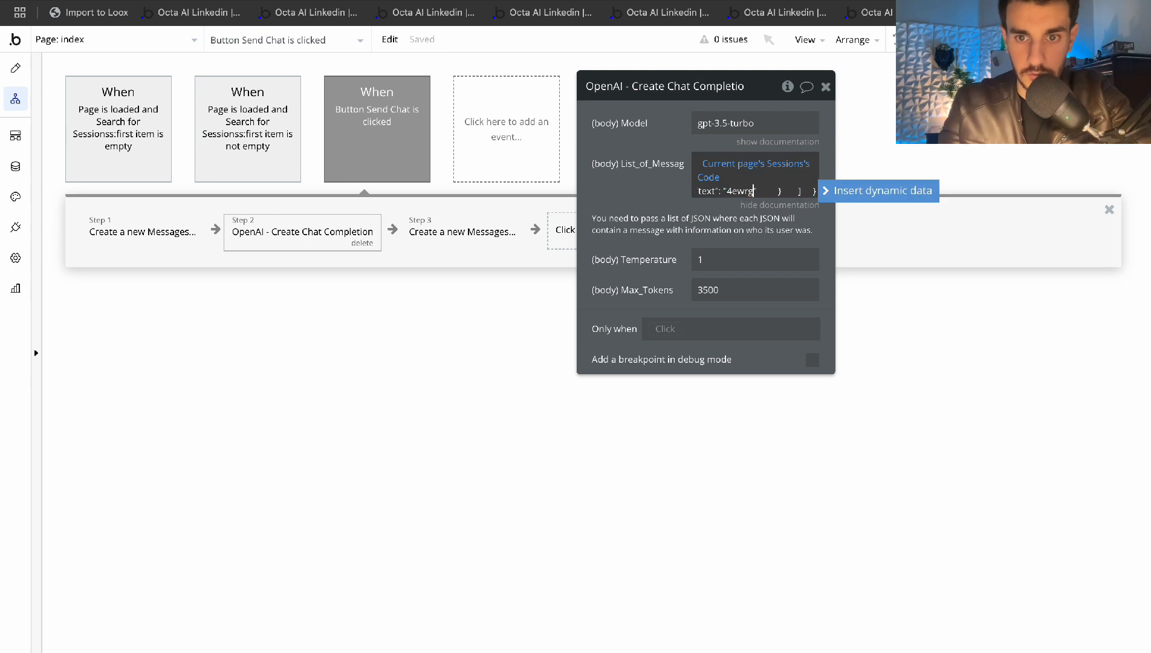
pyautogui.press('BackSpace')
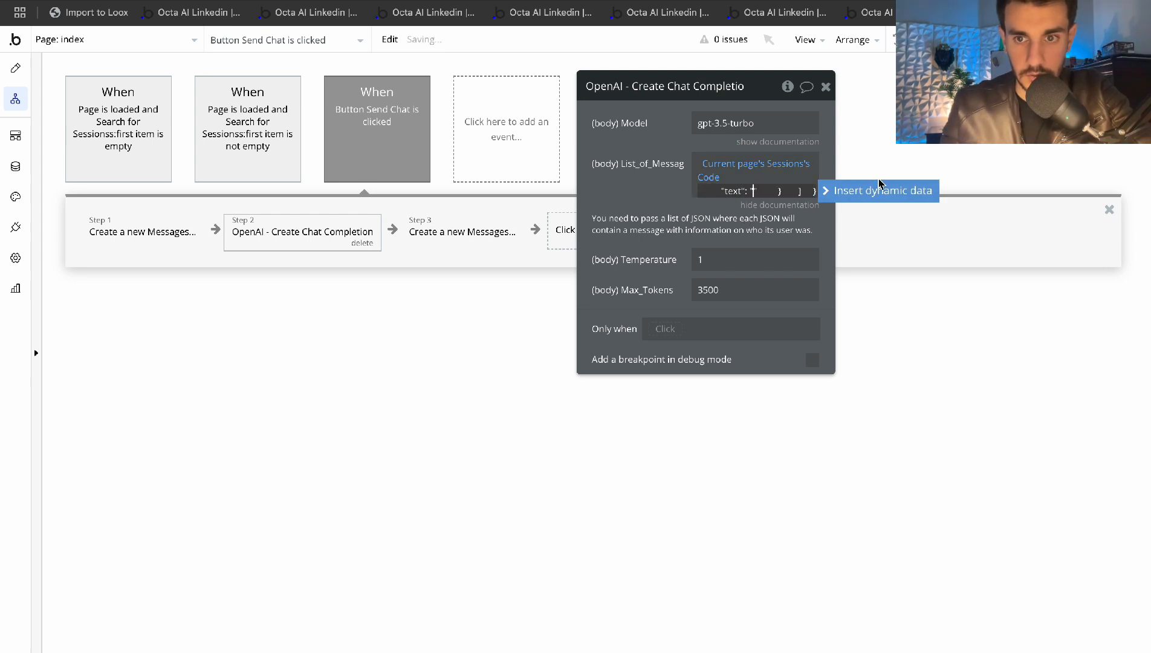
pyautogui.click(872, 190)
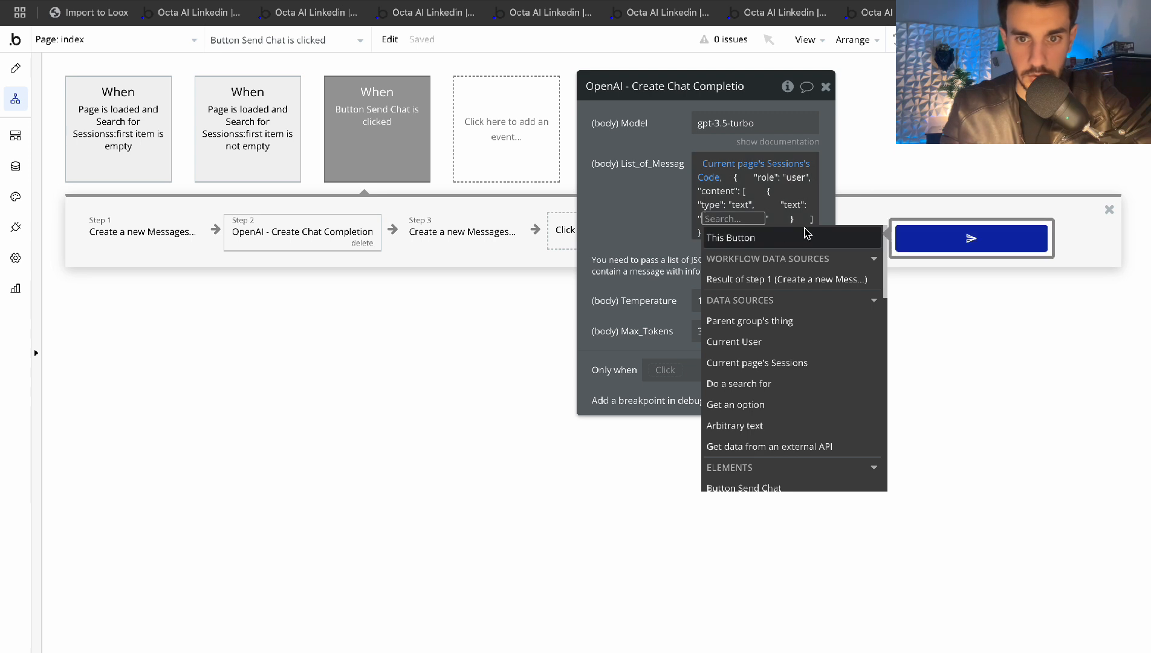
pyautogui.click(732, 181)
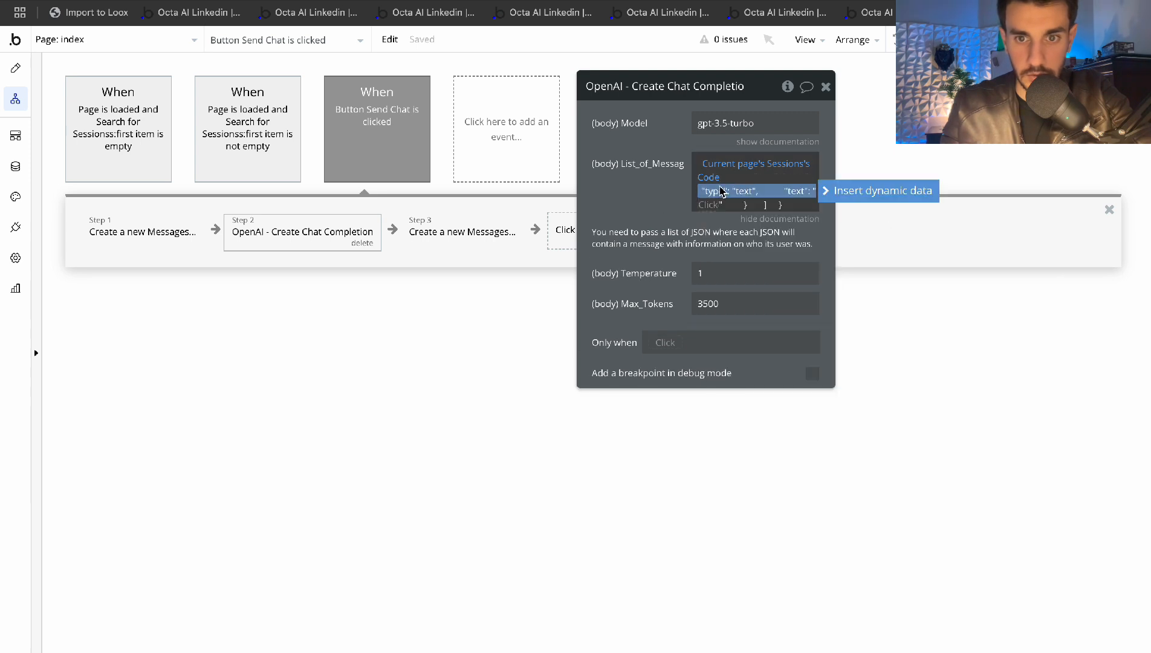
pyautogui.press('Left')
pyautogui.click(719, 227)
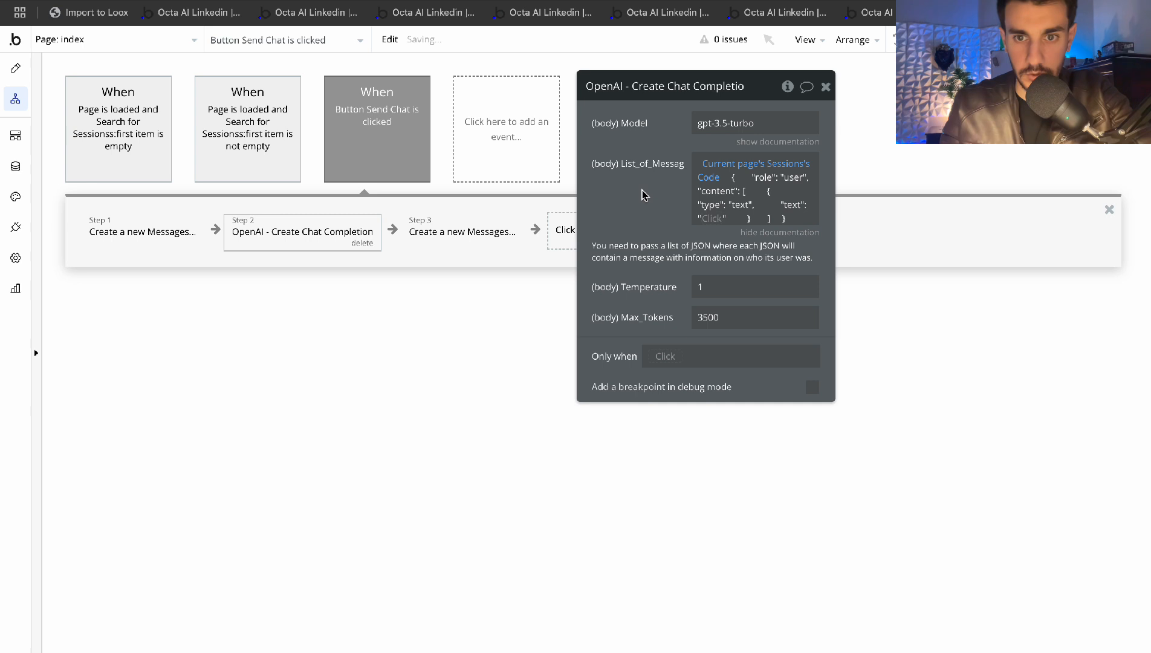
# Set the user message text to Input Chat's value
pyautogui.click(715, 222)
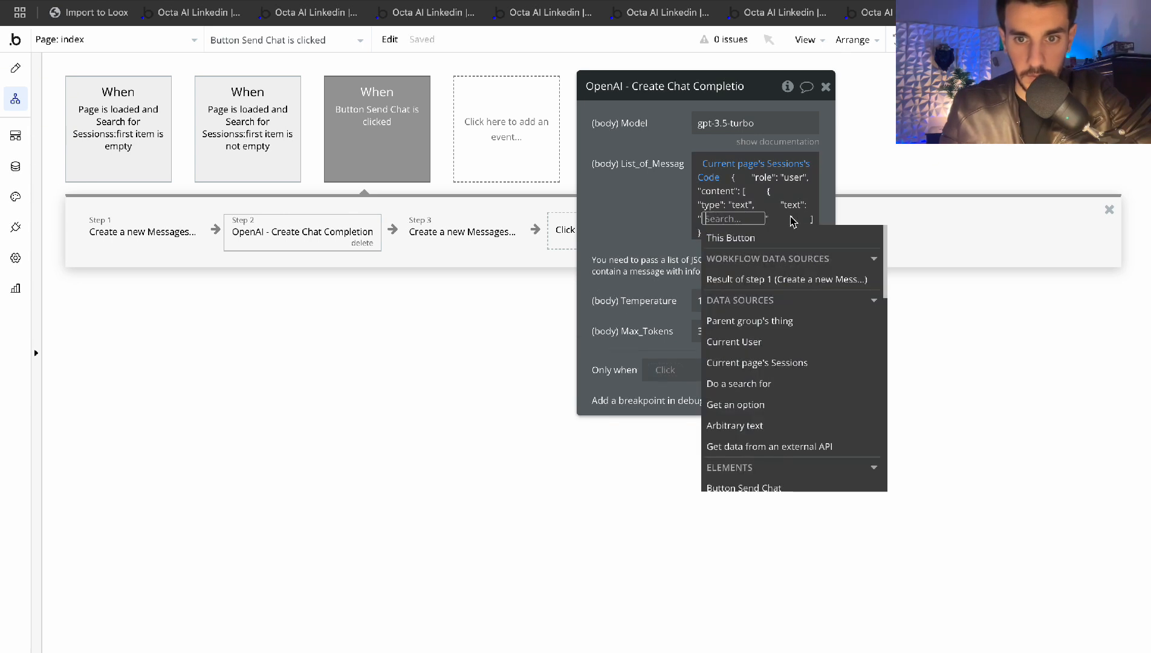
pyautogui.click(760, 279)
pyautogui.press('BackSpace')
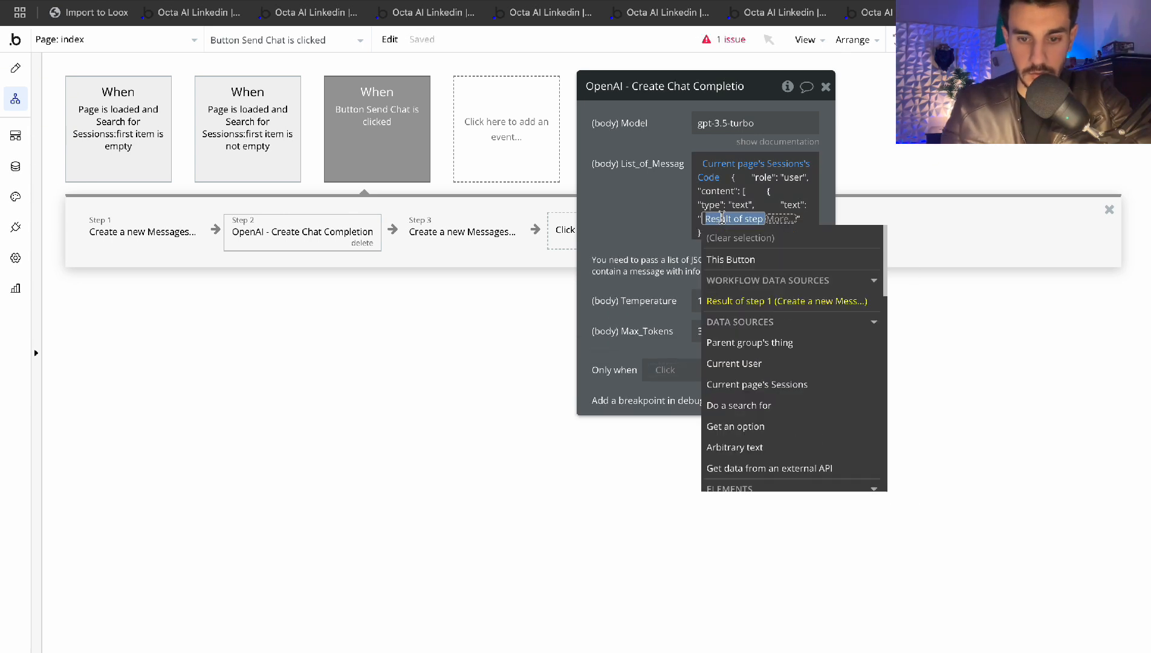
pyautogui.write('input')
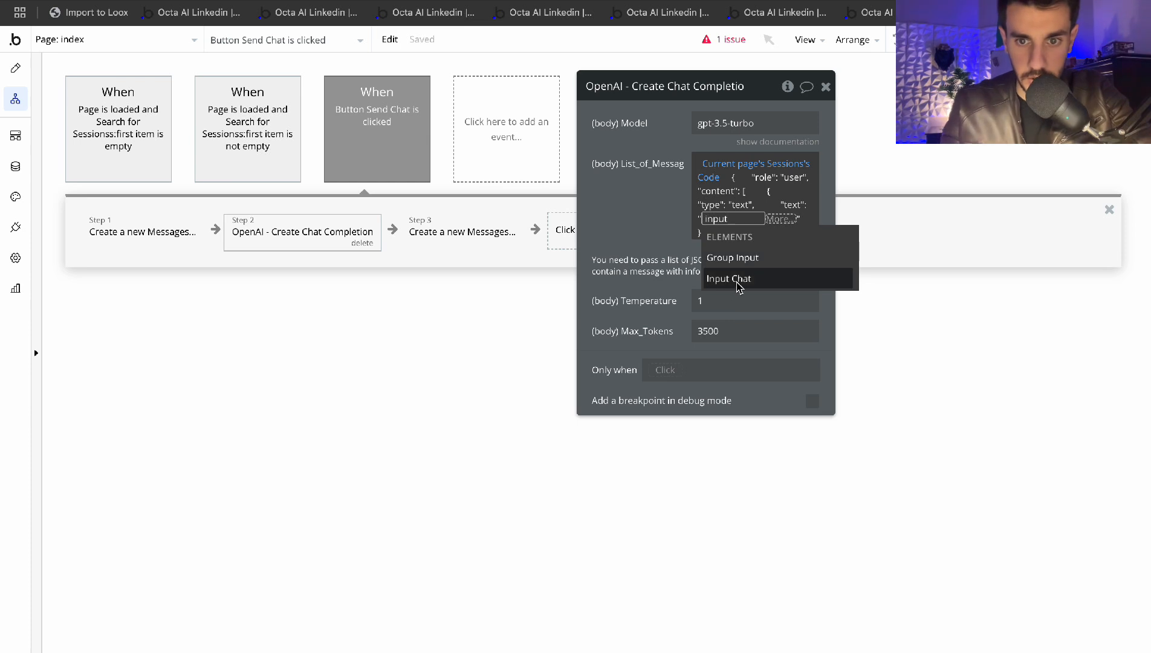
pyautogui.click(739, 286)
pyautogui.press('Return')
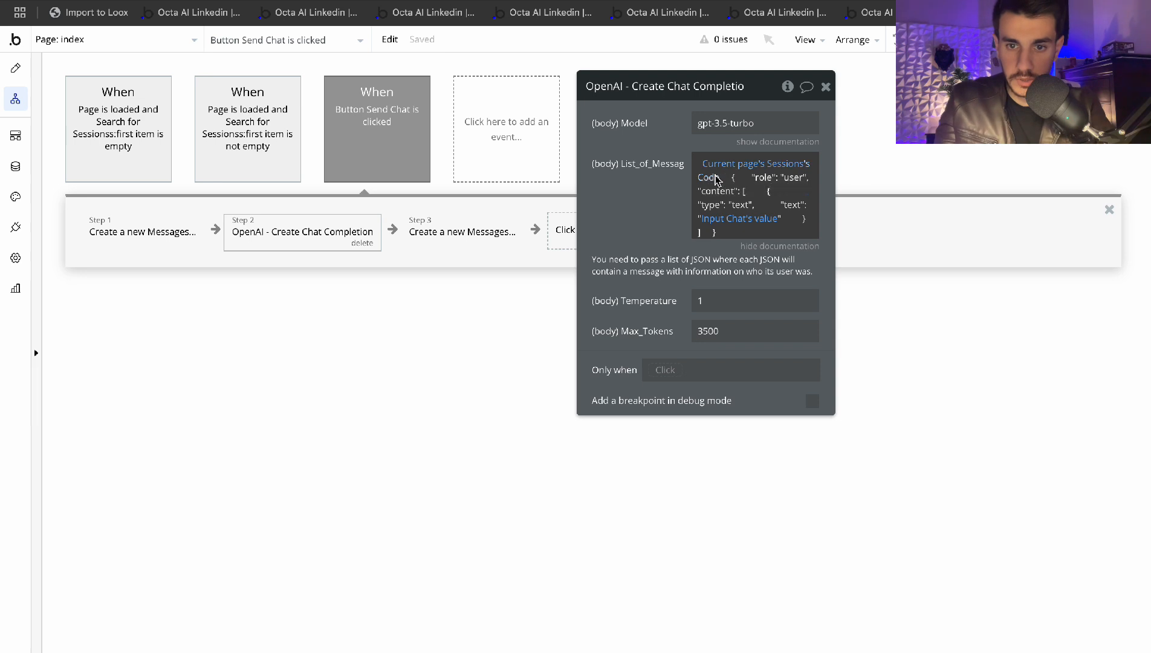
# Add a new workflow action and search for 'make'
pyautogui.moveTo(614, 220); pyautogui.dragTo(784, 217)
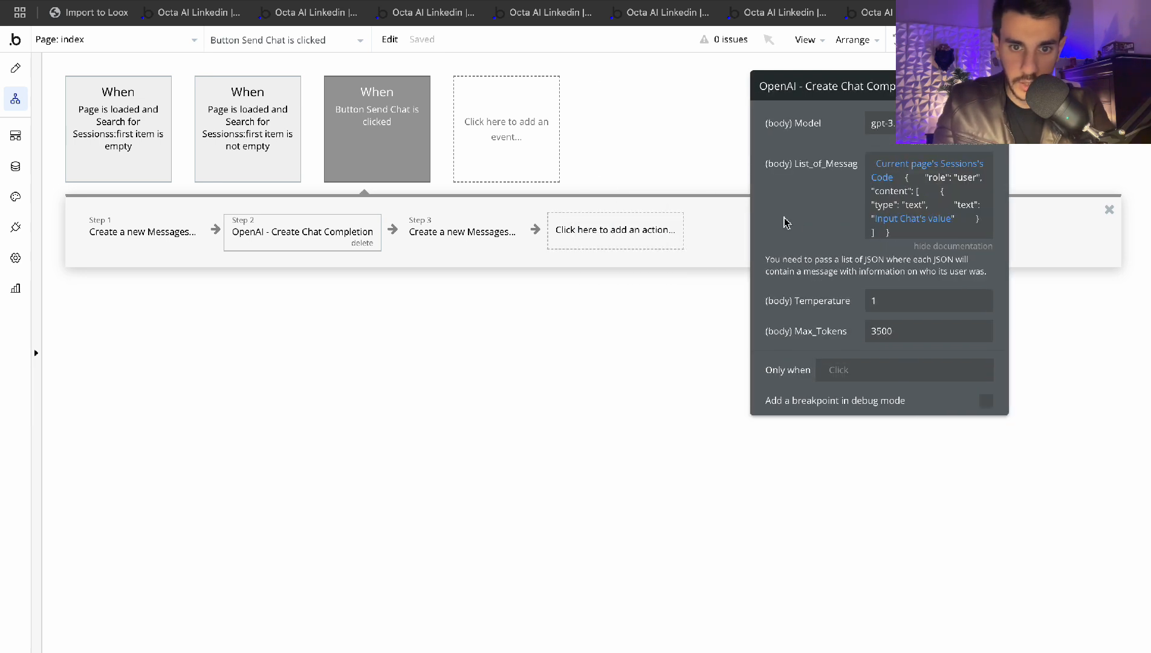
pyautogui.click(629, 244)
pyautogui.write('make')
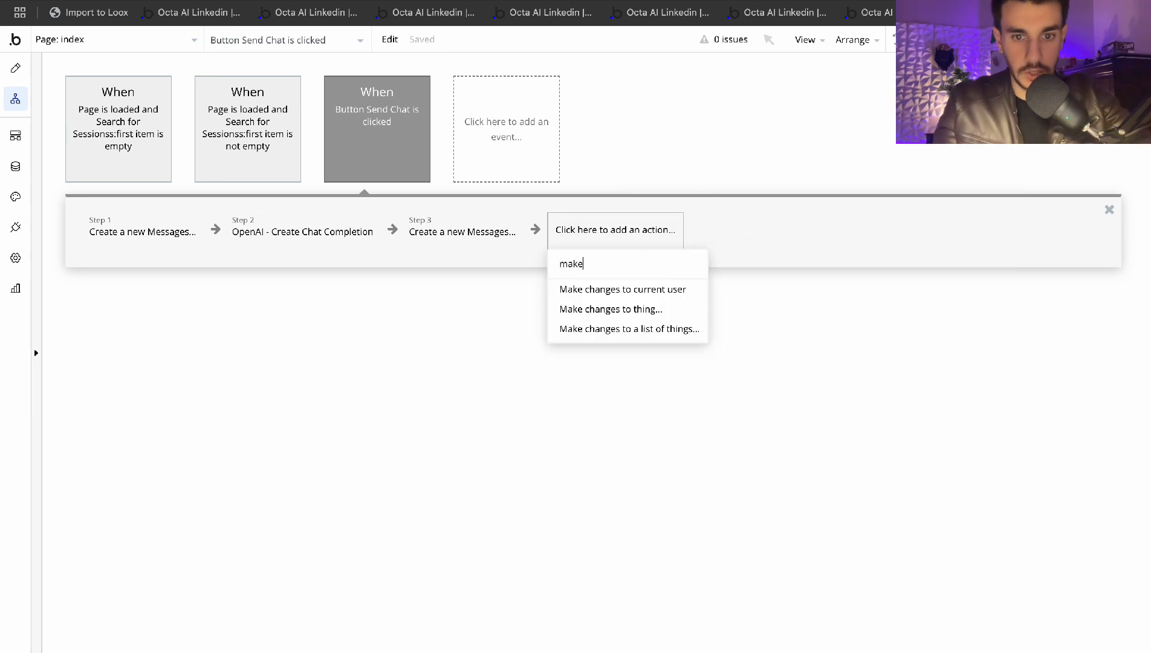
# Add a Make changes step on Current page's Sessions, setting Code to This Sessions's Code
pyautogui.click(642, 310)
pyautogui.click(873, 123)
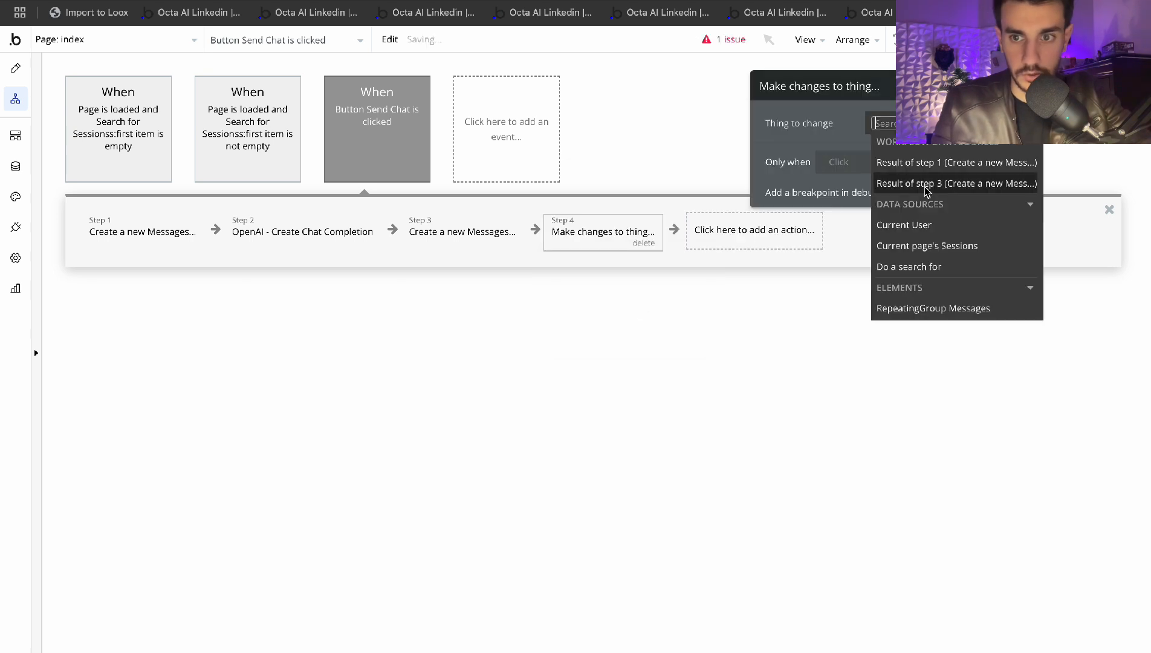
pyautogui.click(924, 247)
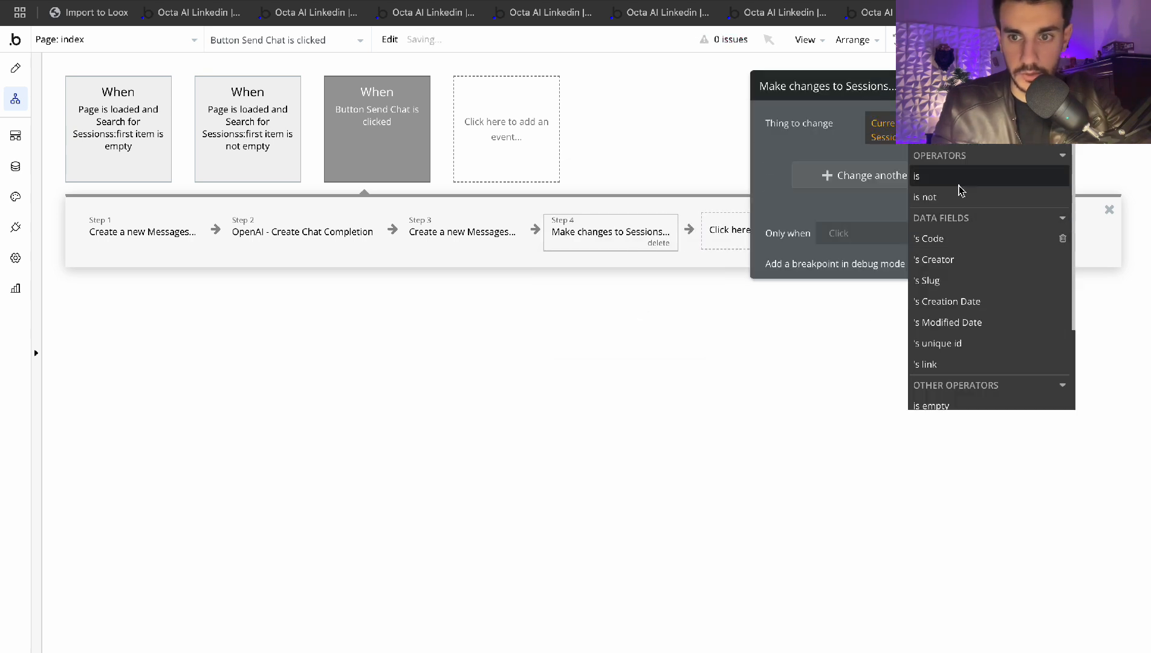
pyautogui.click(823, 167)
pyautogui.click(788, 177)
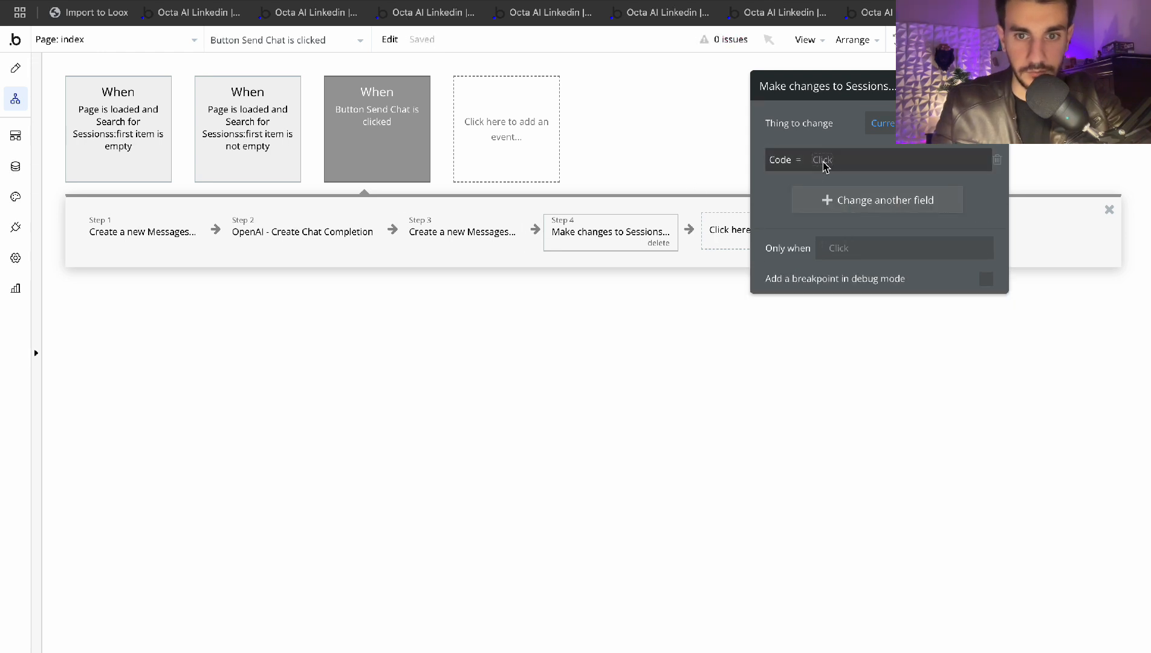
pyautogui.click(818, 159)
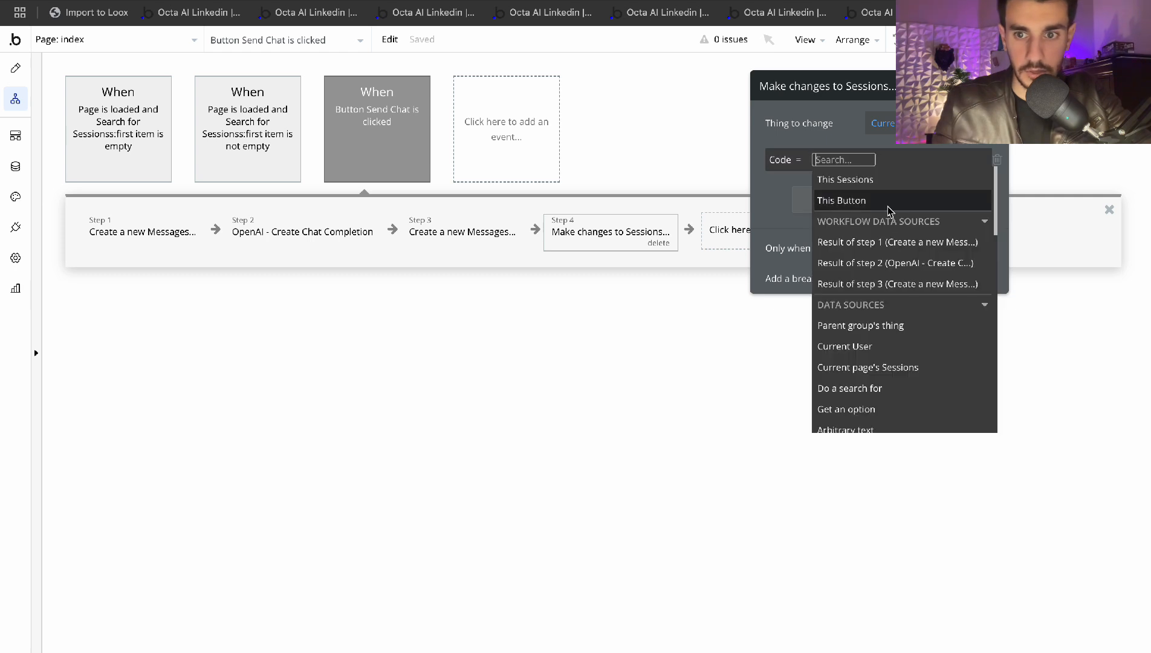
pyautogui.click(857, 181)
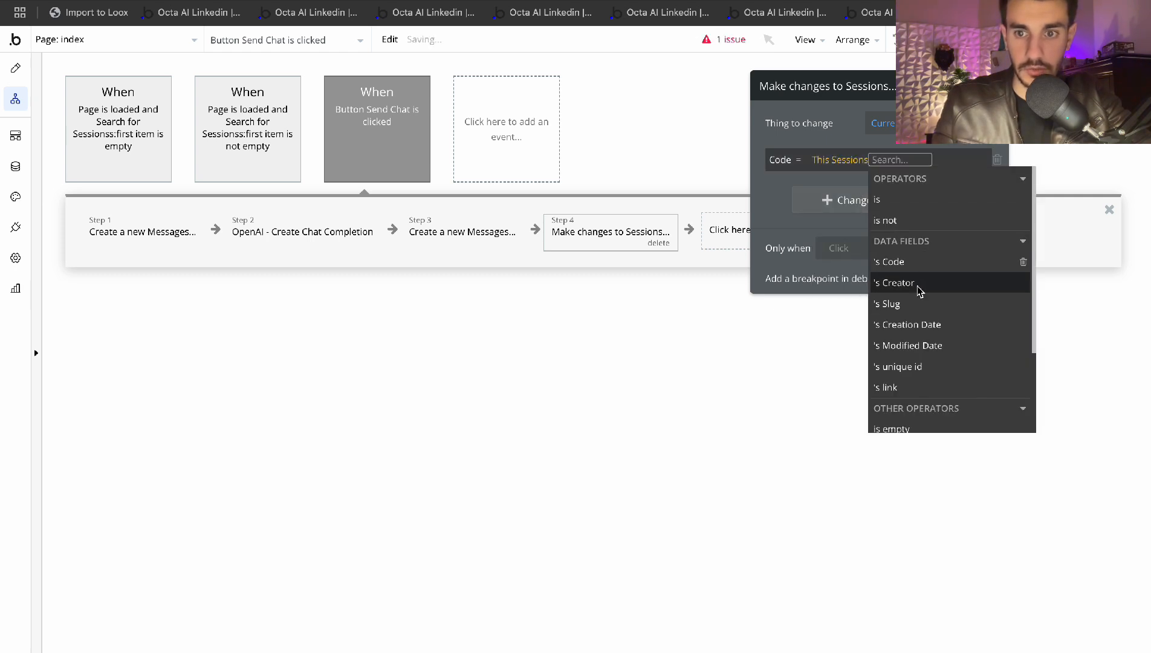
pyautogui.click(906, 266)
pyautogui.click(773, 194)
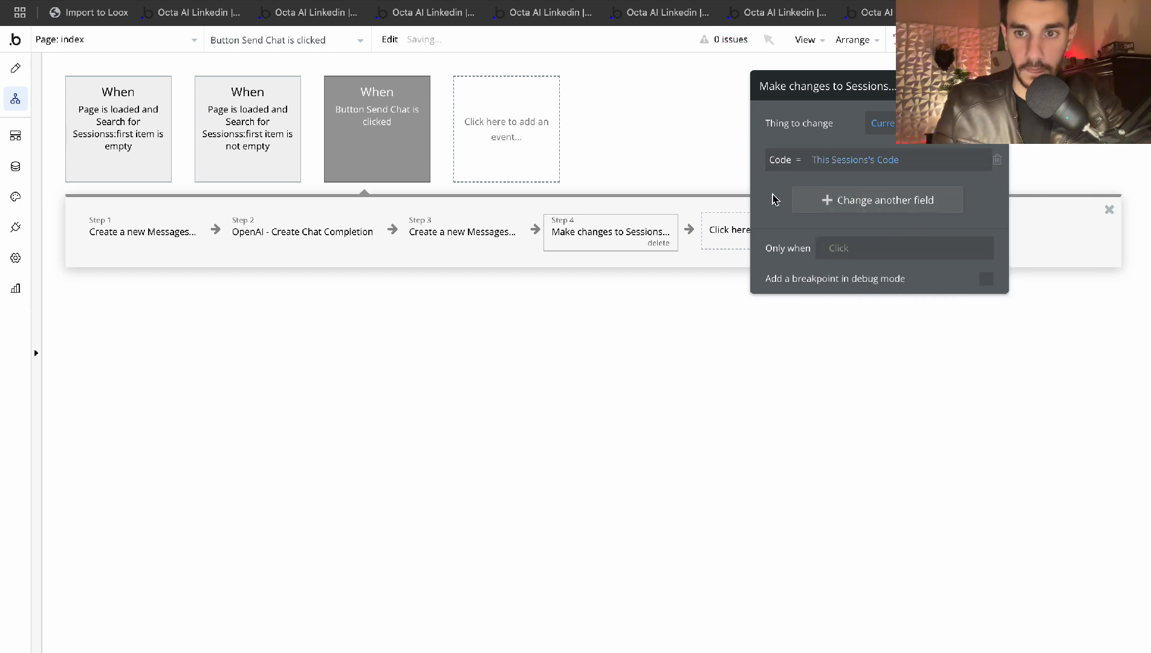
# Copy the user message JSON from the chat completion step and paste it after Code
pyautogui.click(450, 232)
pyautogui.click(341, 234)
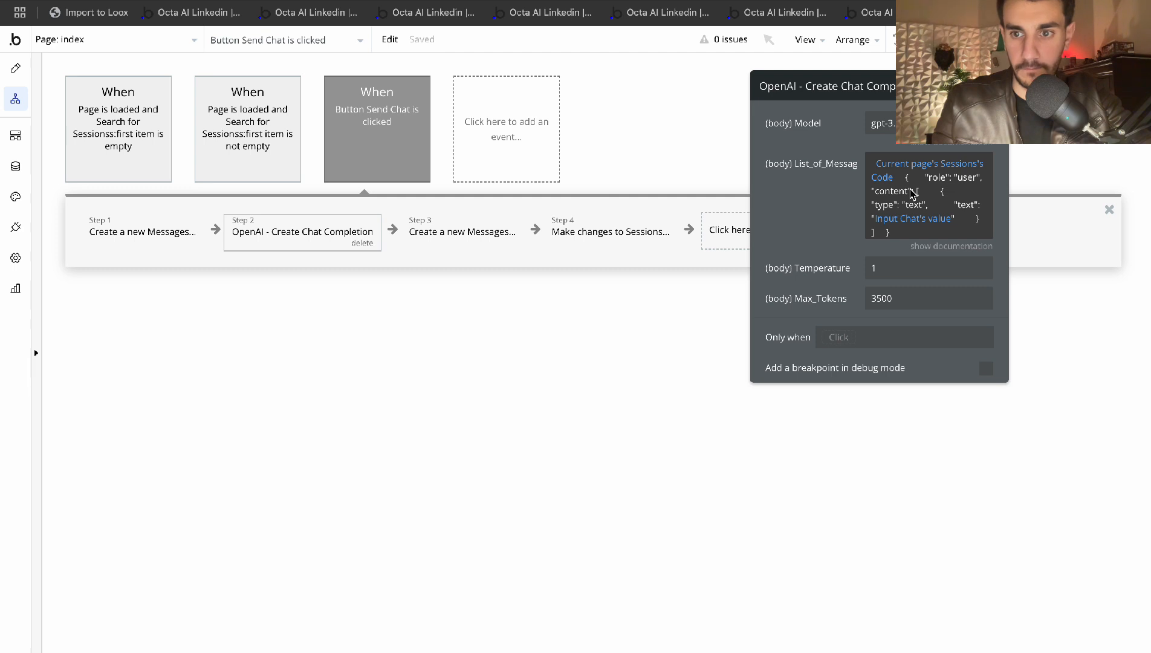
pyautogui.click(911, 193)
pyautogui.click(842, 191)
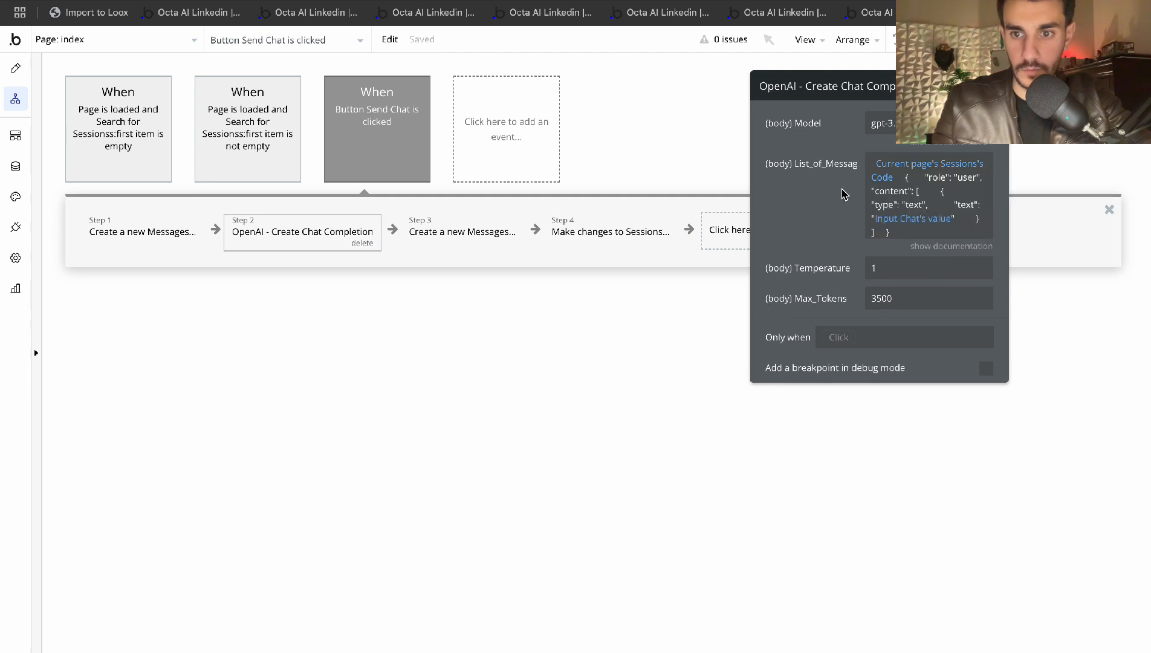
pyautogui.click(932, 196)
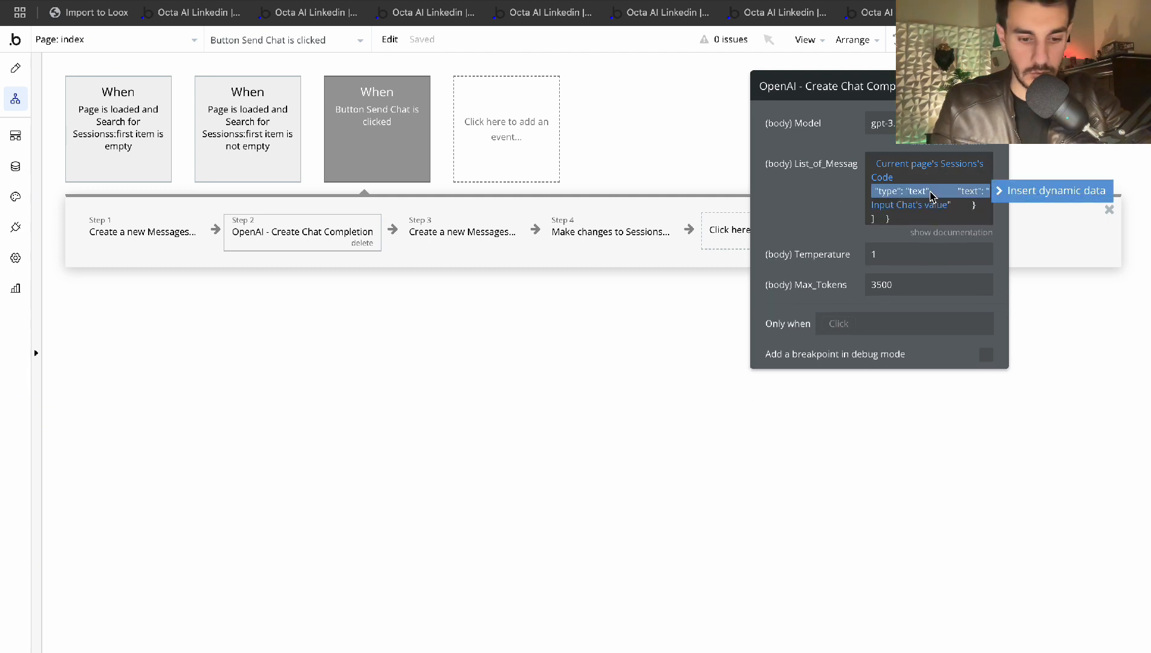
pyautogui.click(630, 232)
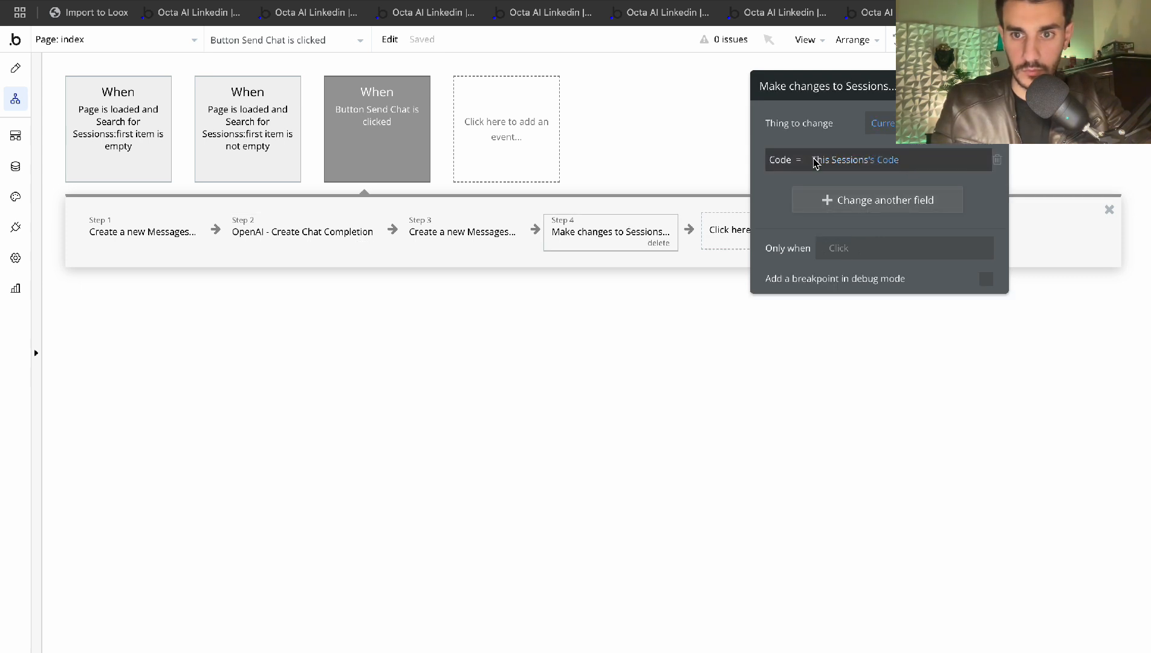
pyautogui.click(900, 161)
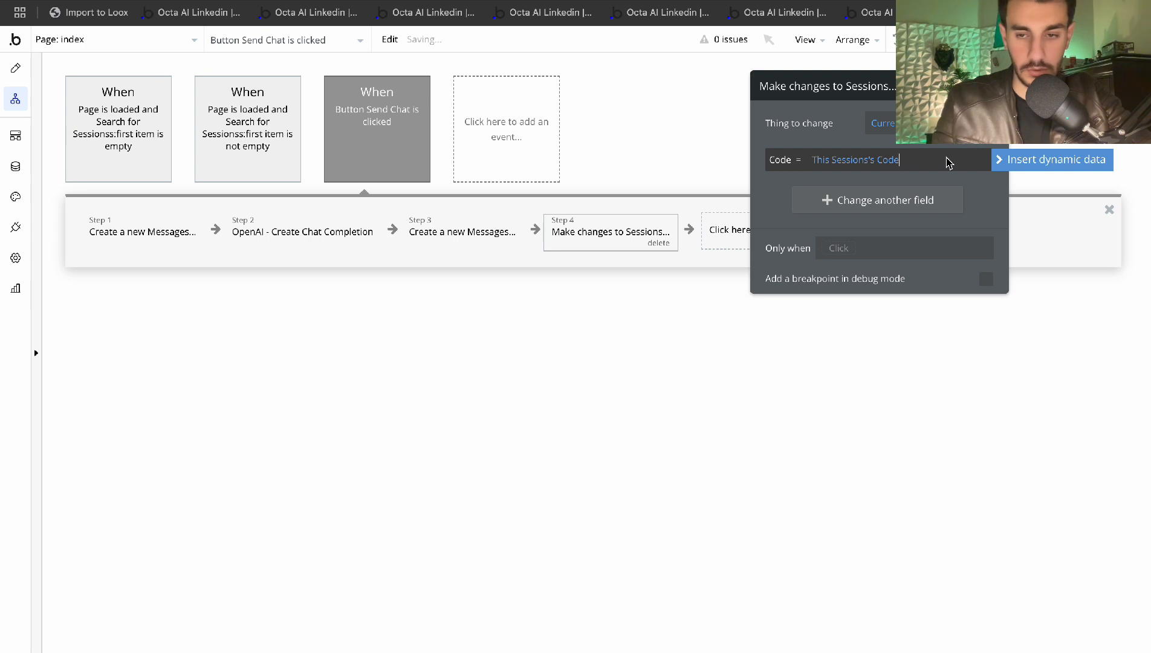
pyautogui.write('"content": [ { "type": "text", "text": "')
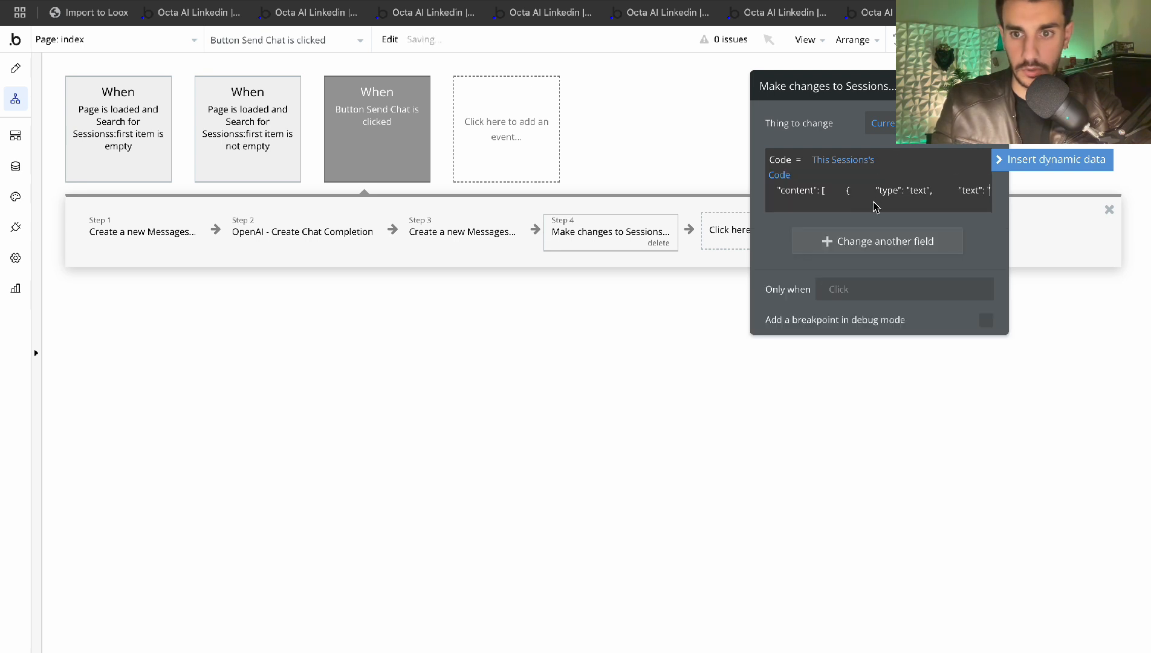
# Set the pasted user message text to Input Chat's value
pyautogui.click(1042, 160)
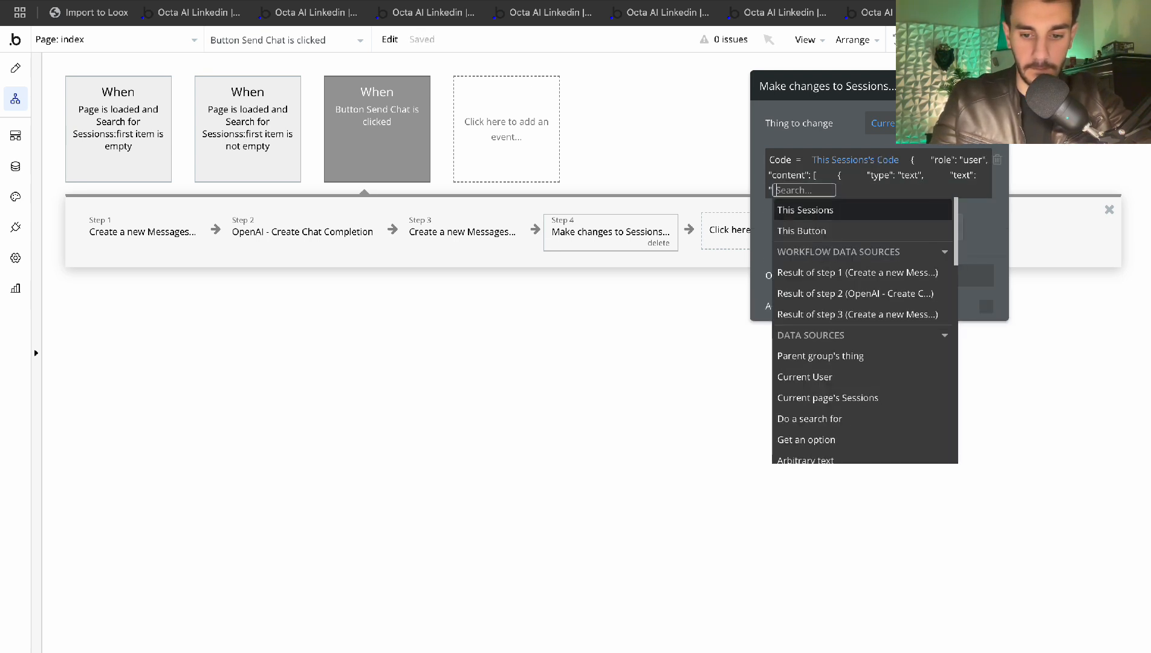
pyautogui.write('Input')
pyautogui.click(805, 248)
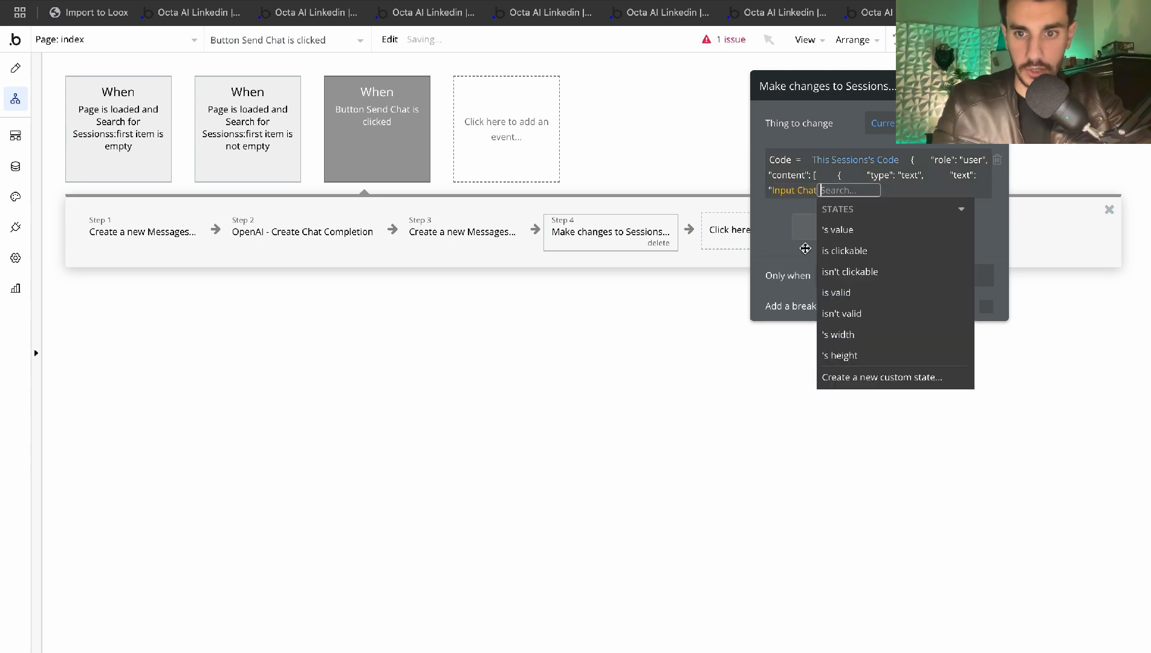
pyautogui.click(866, 229)
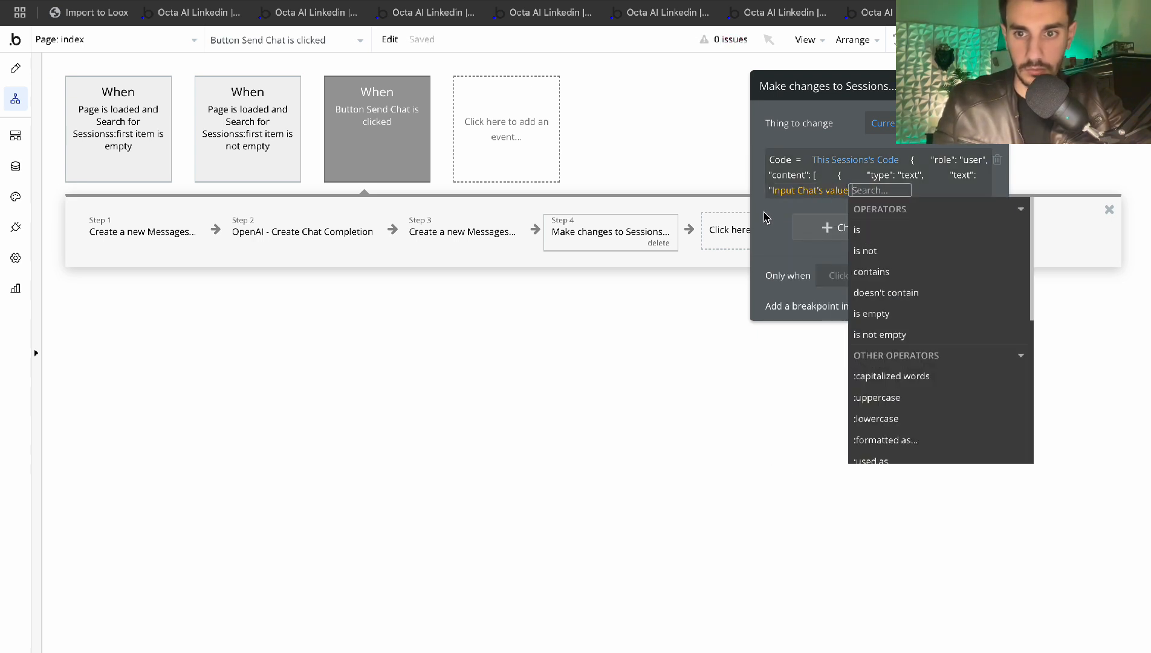
pyautogui.click(766, 218)
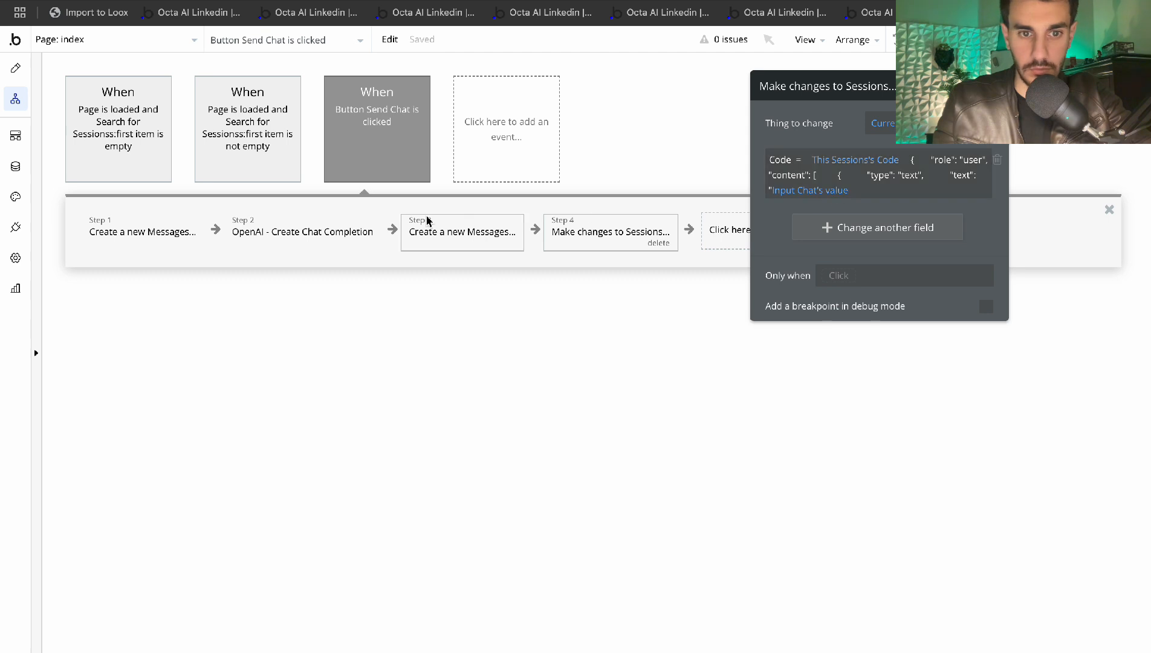
# Copy the message list's closing brackets from the chat completion step
pyautogui.click(280, 222)
pyautogui.moveTo(957, 232); pyautogui.dragTo(896, 232)
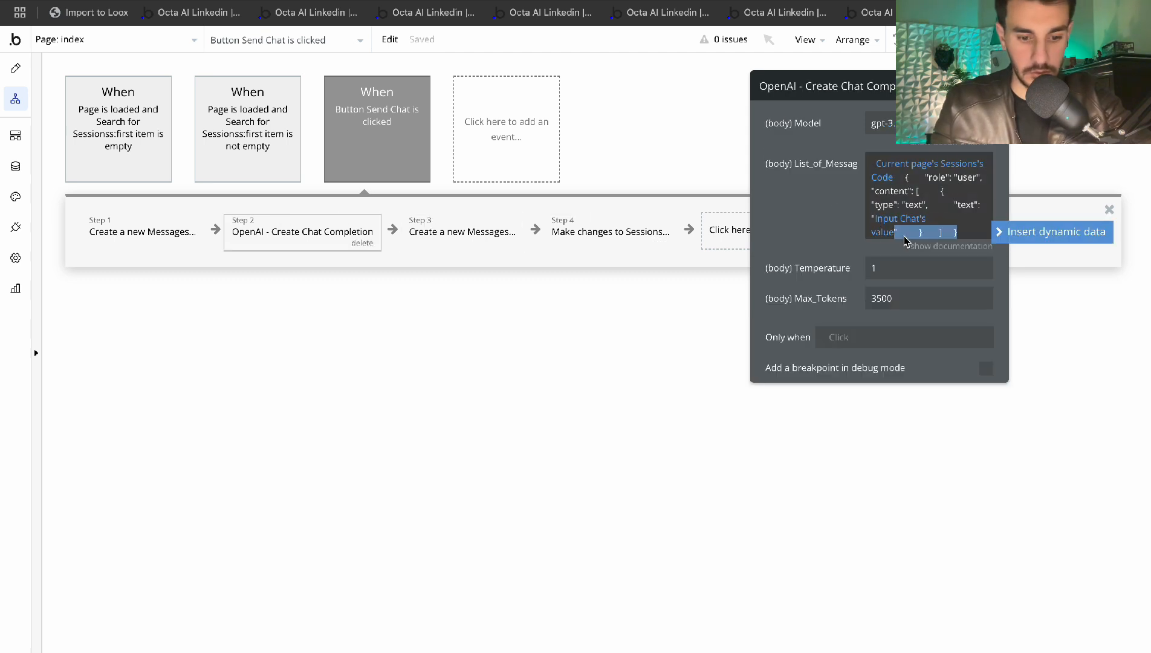
pyautogui.click(626, 231)
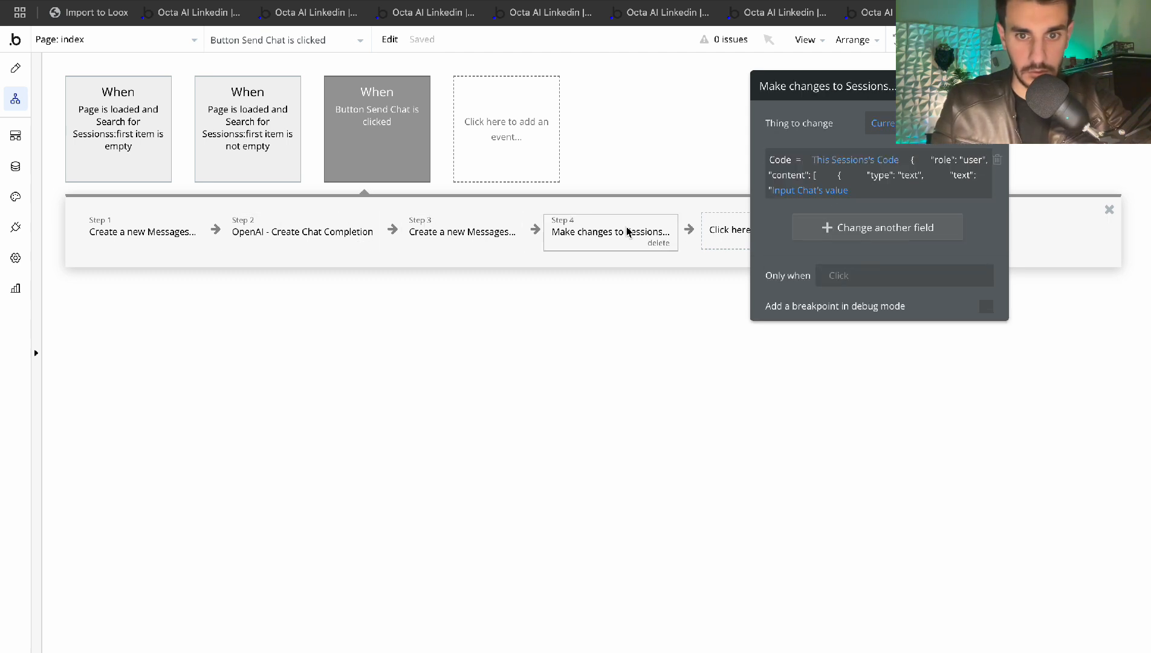
pyautogui.click(853, 194)
# Close the user message with brackets and copy Playground's assistant message block
pyautogui.write('"     }    ]  },')
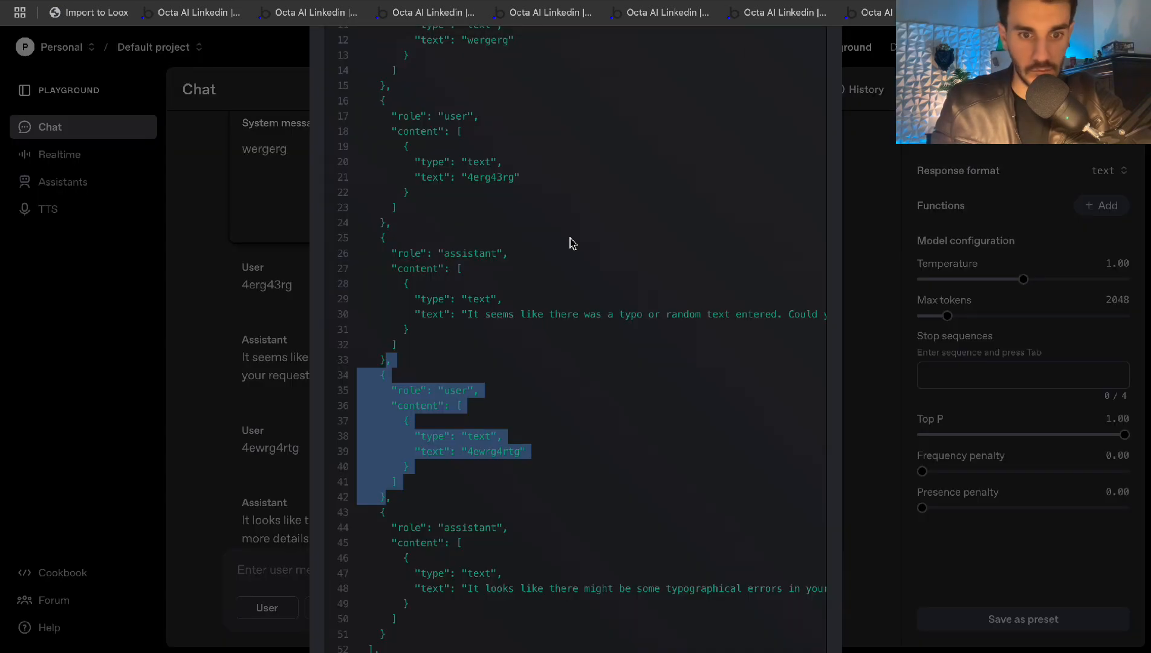
pyautogui.scroll(-3, 483, 411)
pyautogui.click(396, 407)
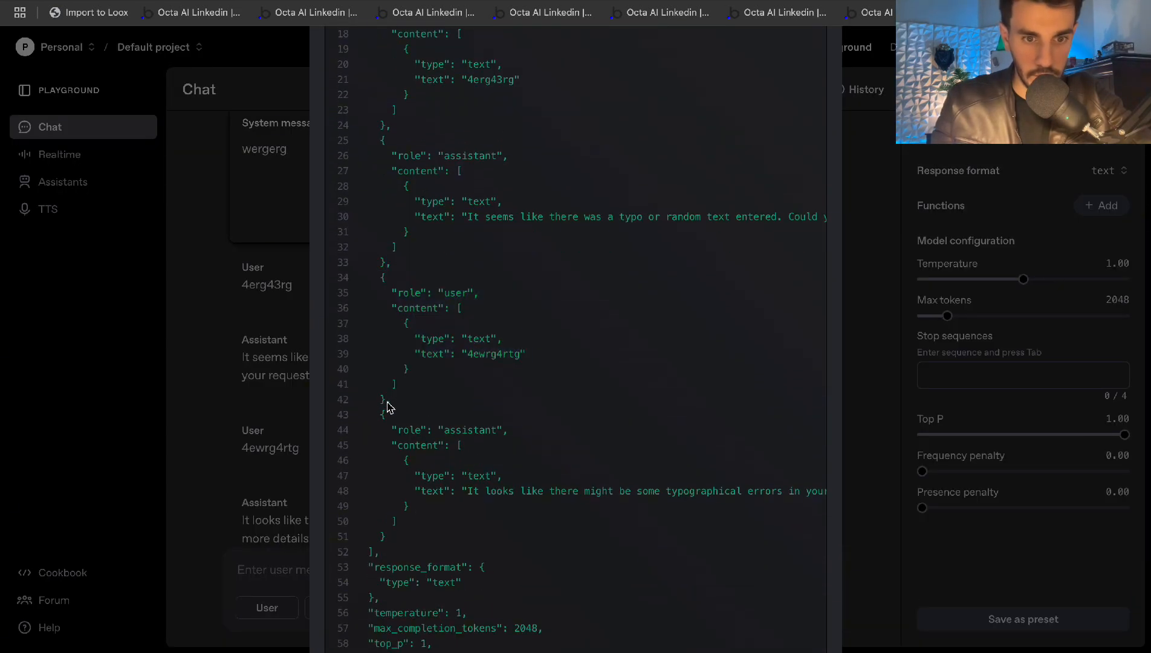
pyautogui.moveTo(383, 420); pyautogui.dragTo(455, 494)
pyautogui.moveTo(455, 494); pyautogui.dragTo(466, 491)
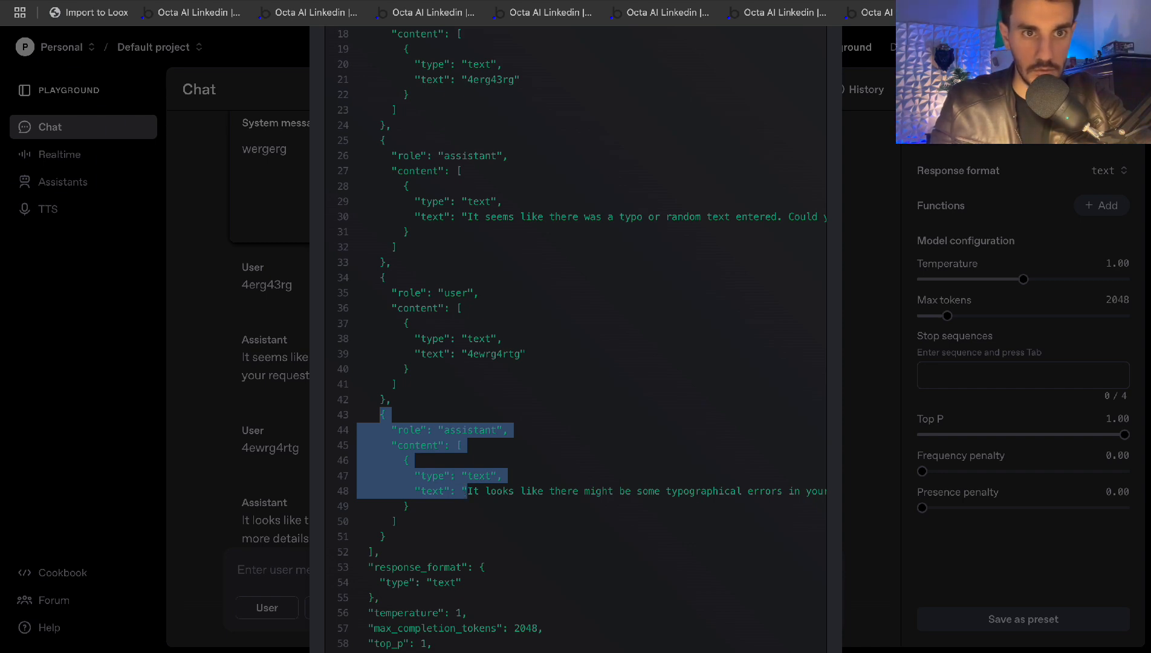
pyautogui.hotkey('ctrl', 'shift', 'Tab')
pyautogui.hotkey('ctrl', 'shift', 'Tab')
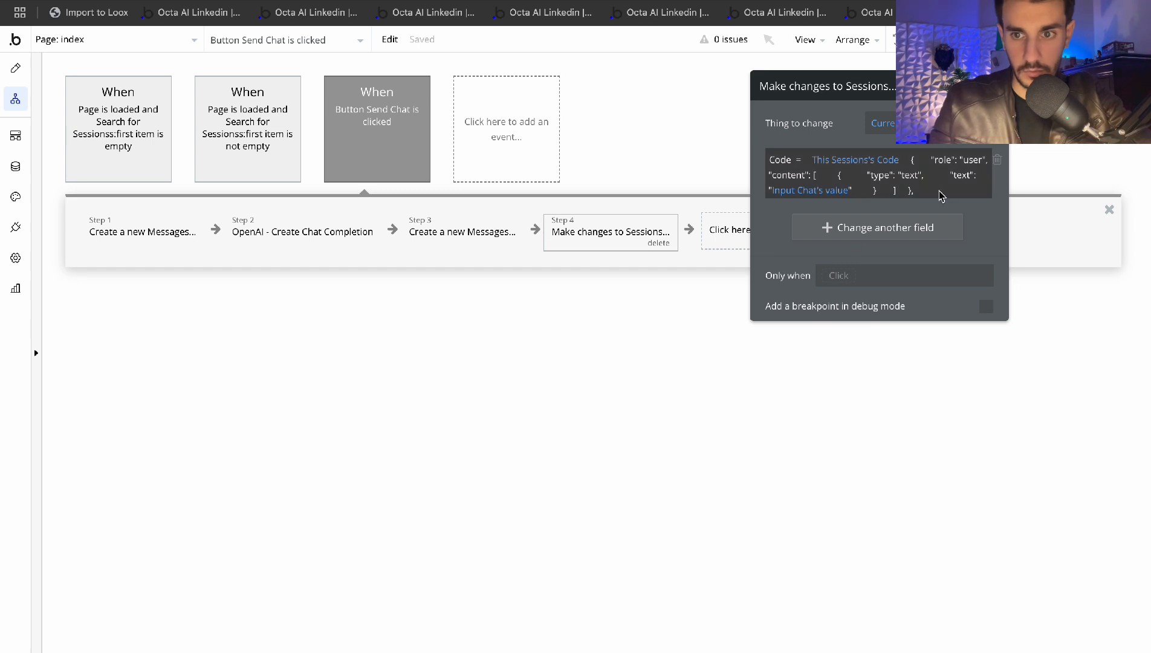
# Paste the assistant message block into step 4's Code, separated from the user block by a comma
pyautogui.click(909, 192)
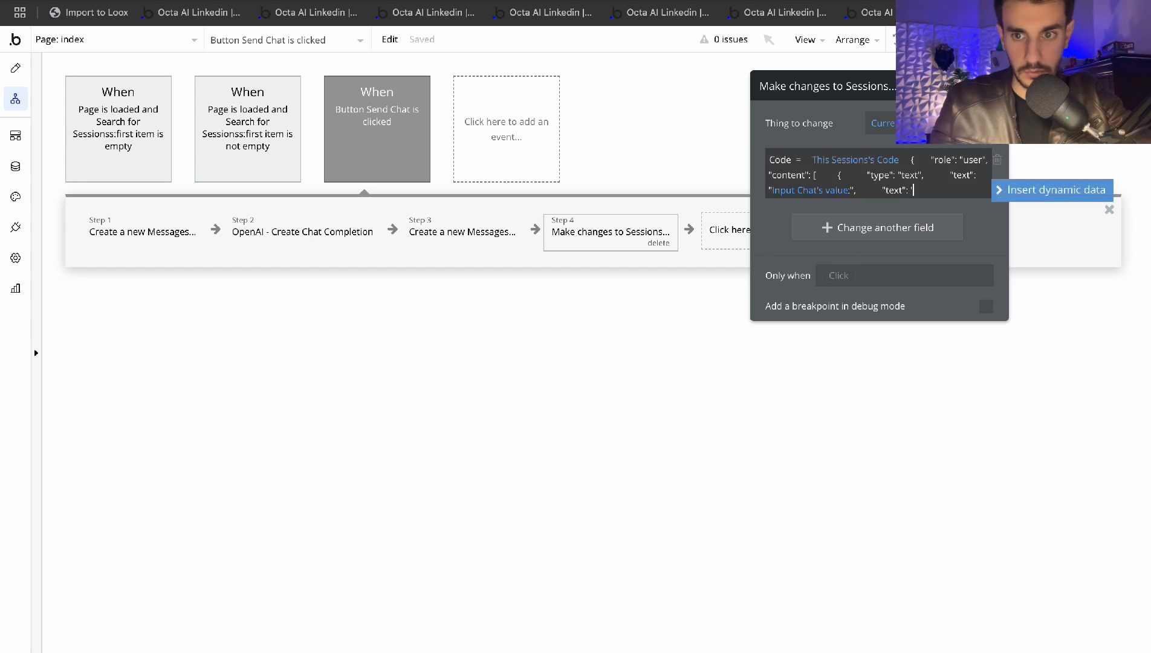
pyautogui.write('"content": [ { "type": "text", "text": "')
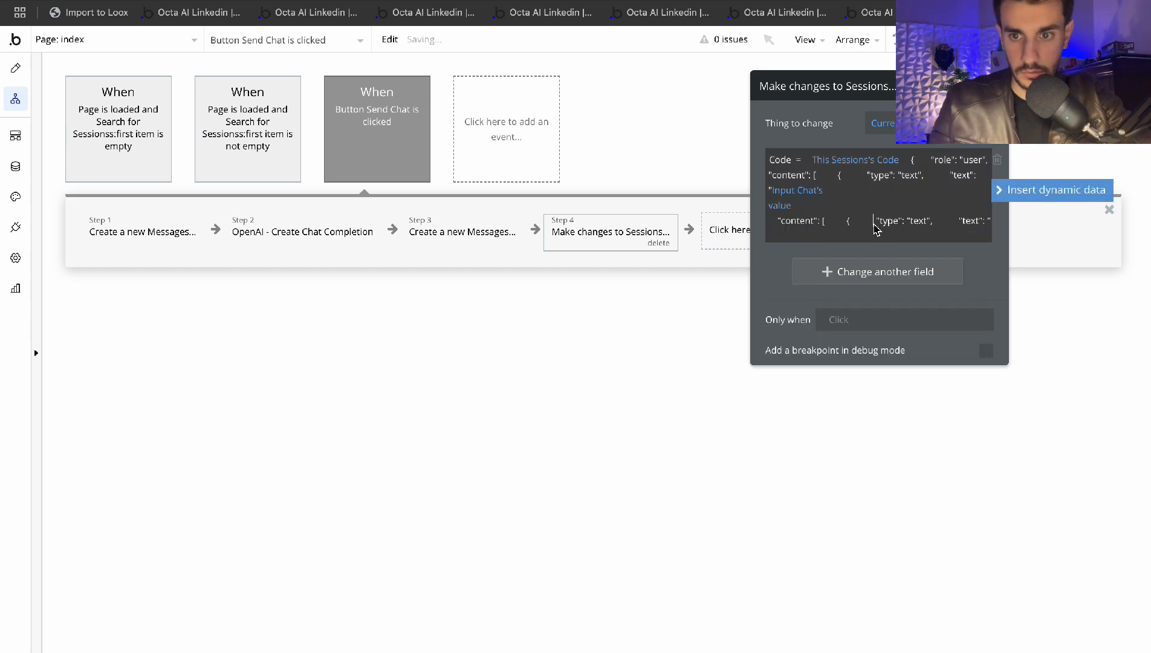
pyautogui.click(778, 267)
pyautogui.click(917, 197)
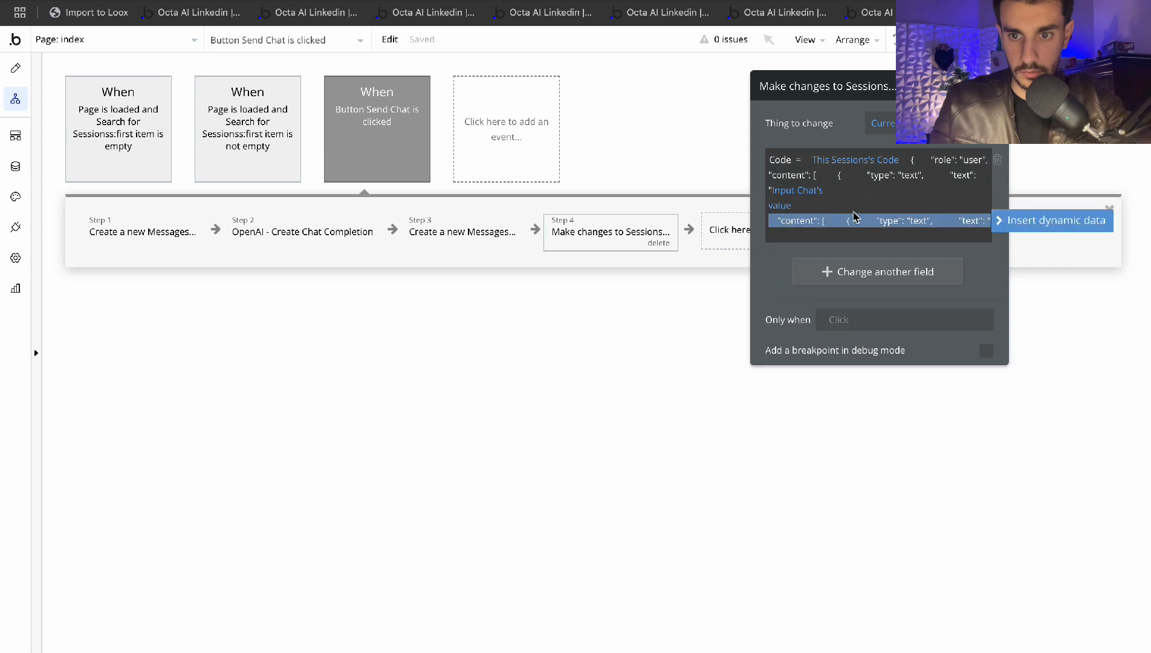
pyautogui.click(829, 221)
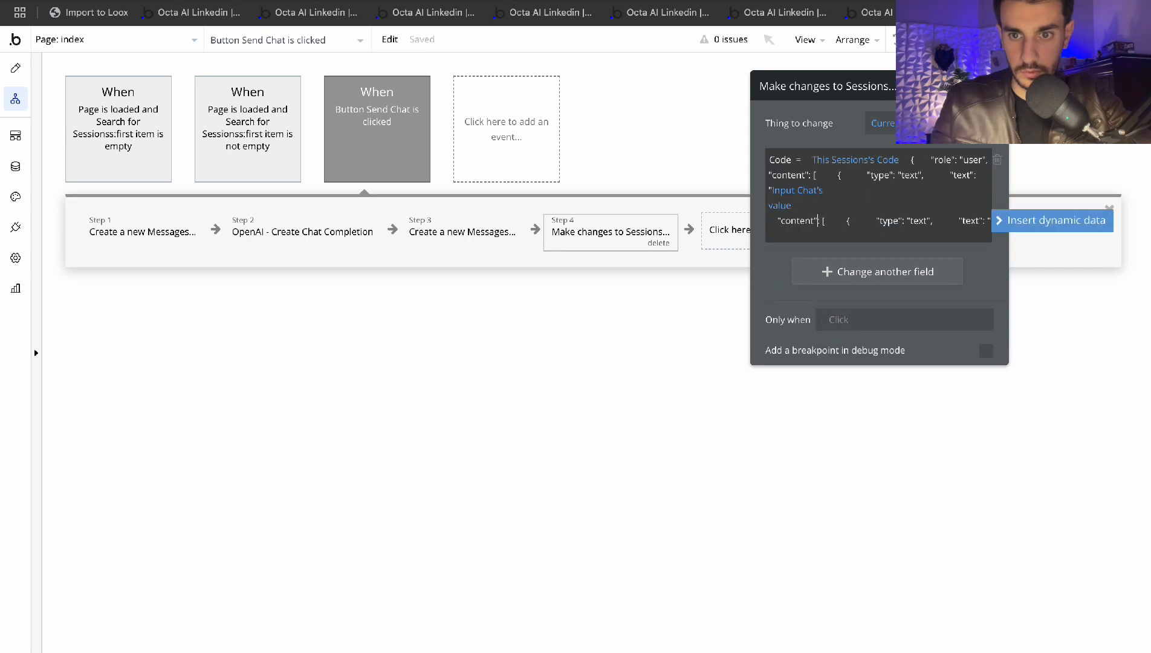
pyautogui.click(790, 264)
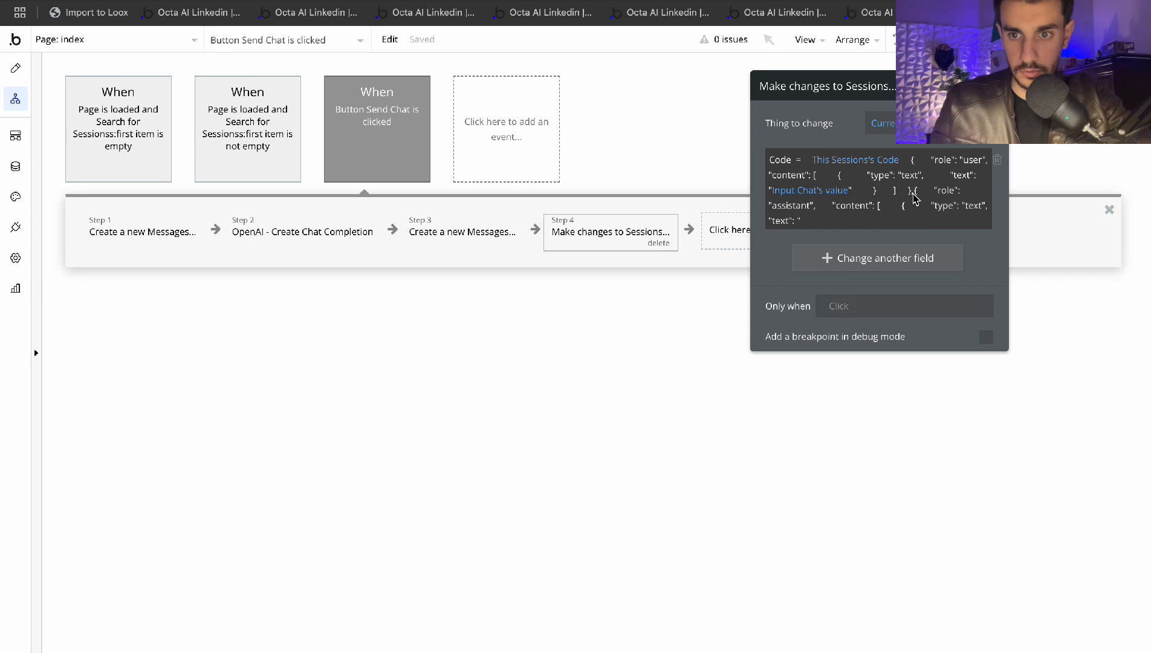
pyautogui.click(915, 203)
pyautogui.click(769, 221)
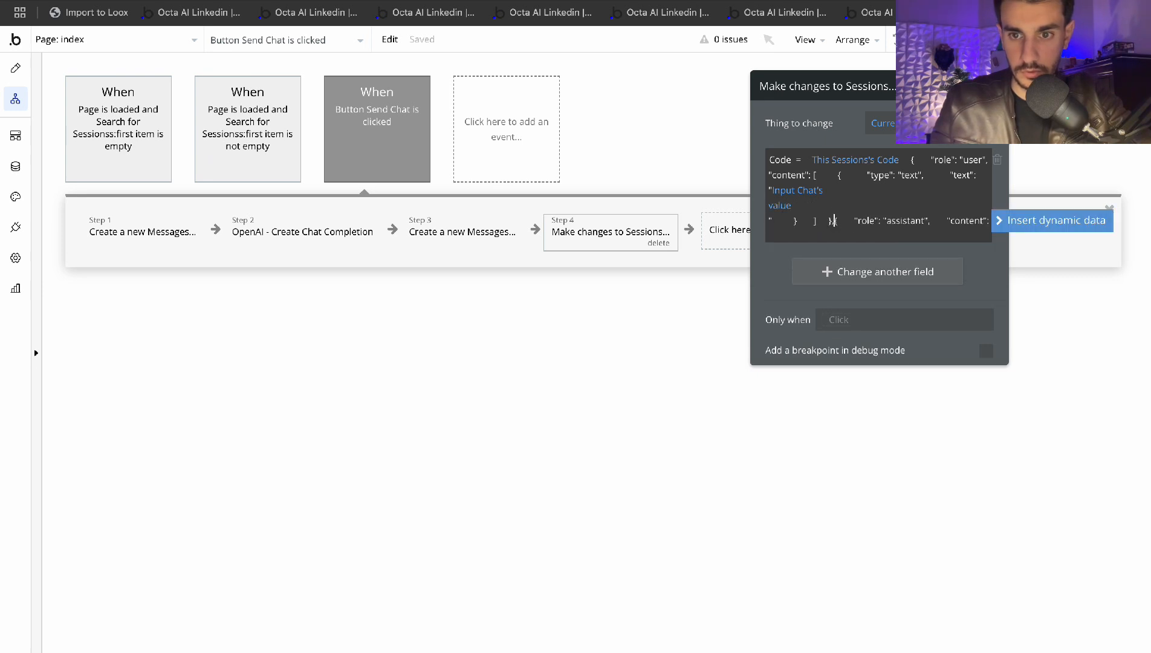
pyautogui.write(',')
pyautogui.click(778, 277)
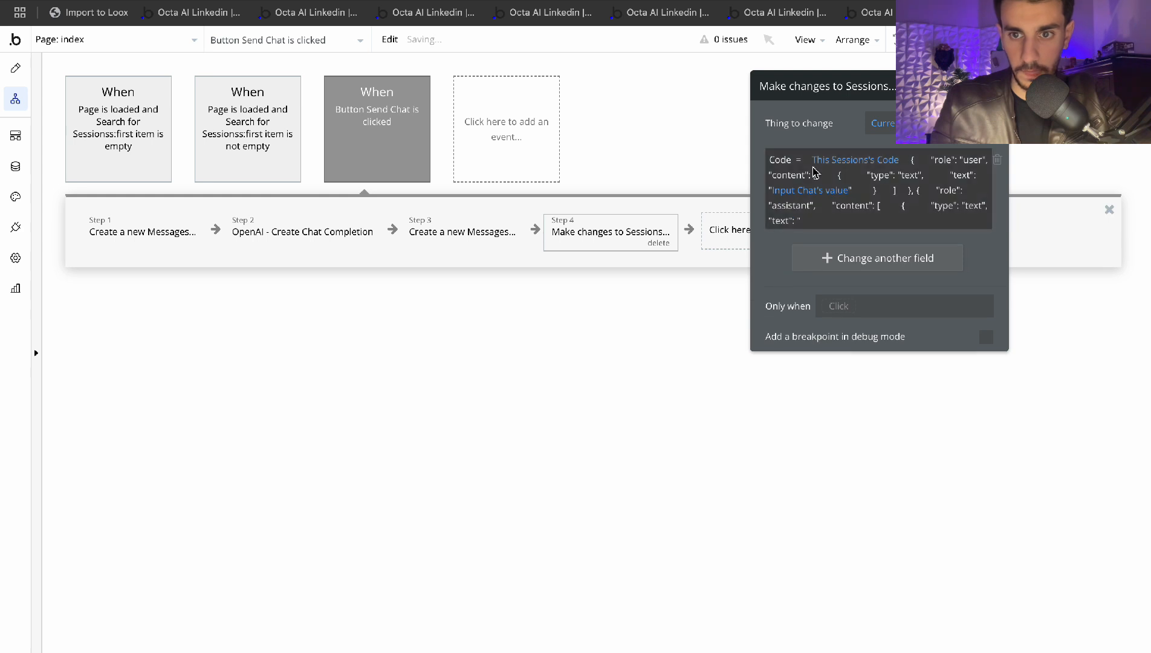
pyautogui.click(912, 160)
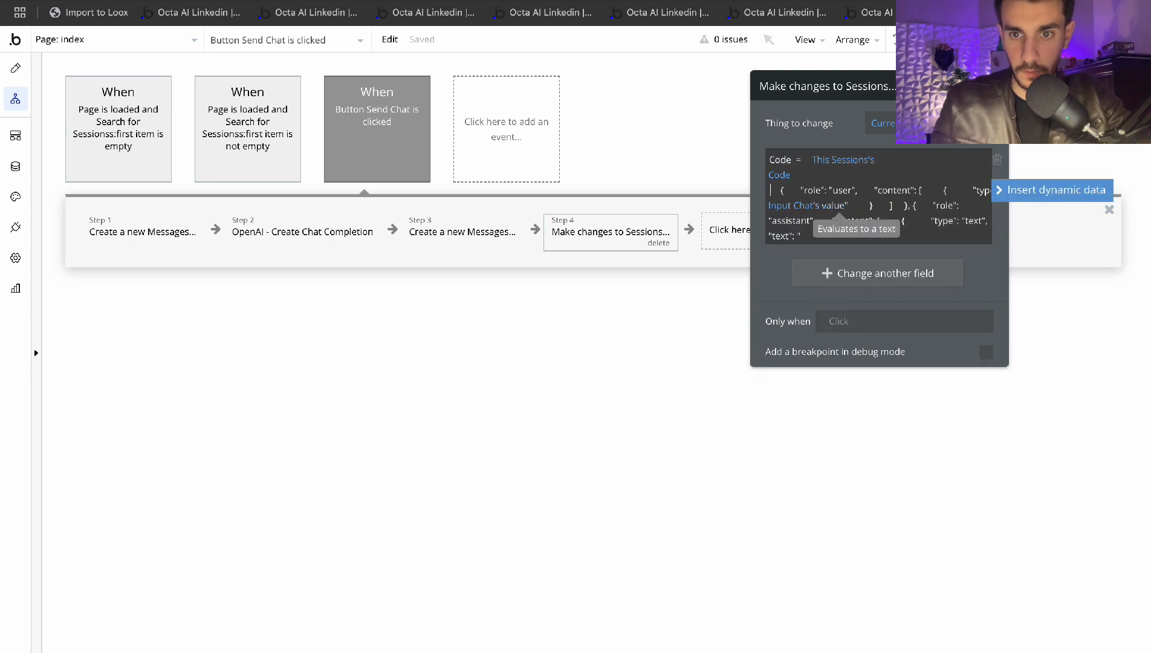
pyautogui.click(780, 279)
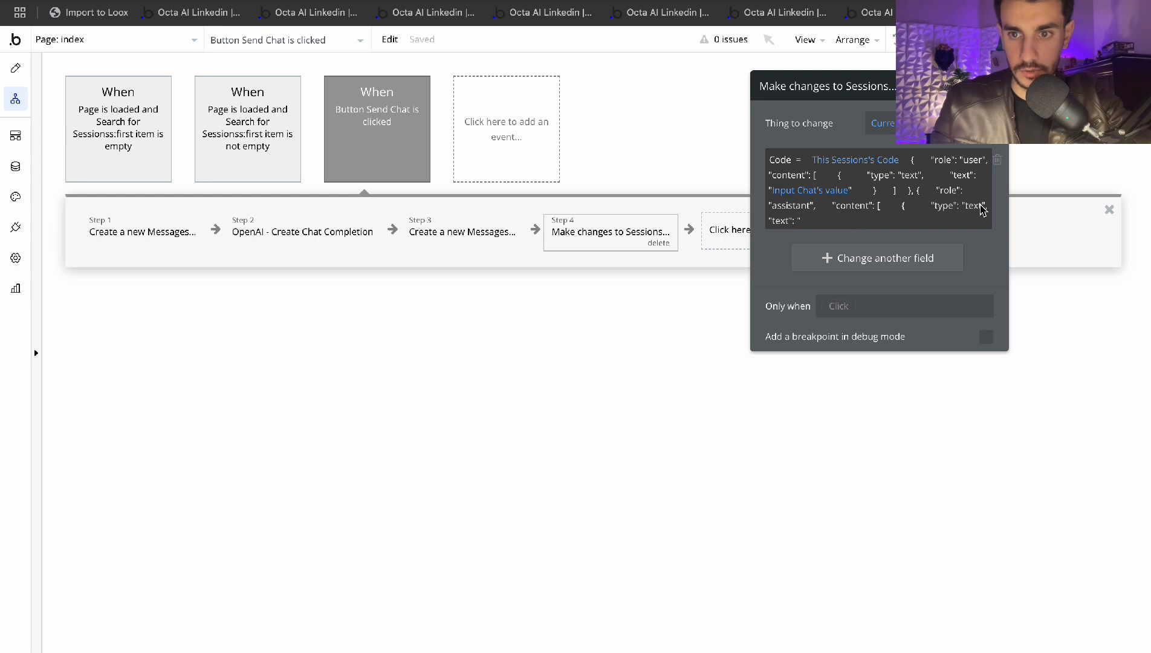
# Set the assistant text to Result of step 2's choices:first item's message content
pyautogui.click(808, 224)
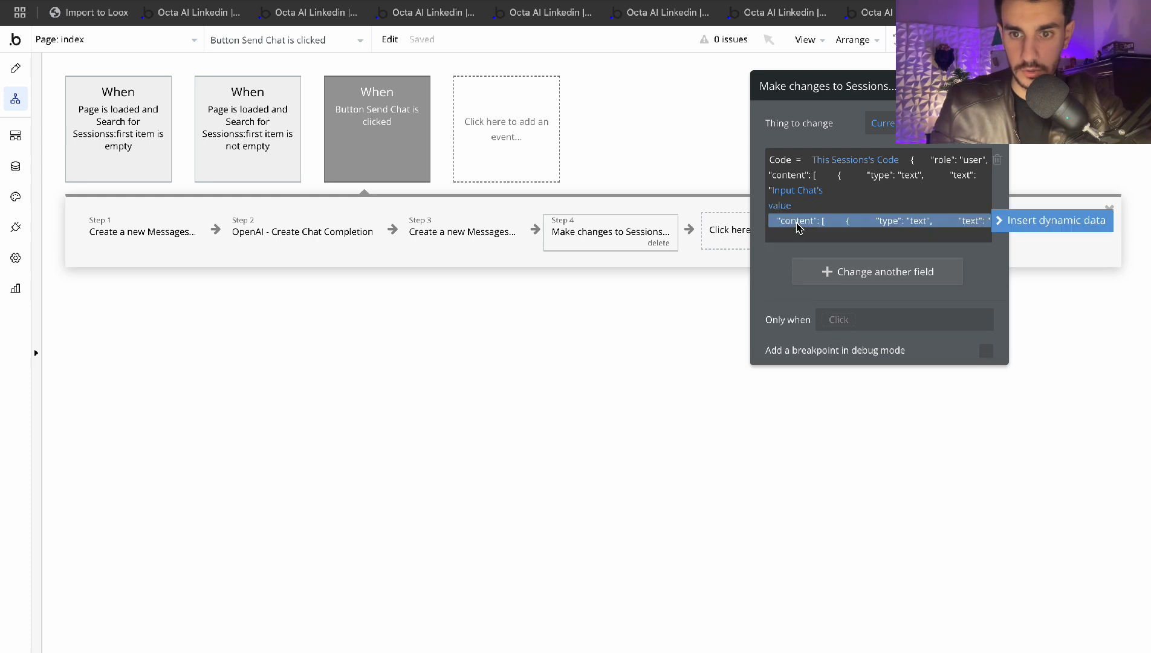
pyautogui.click(1038, 222)
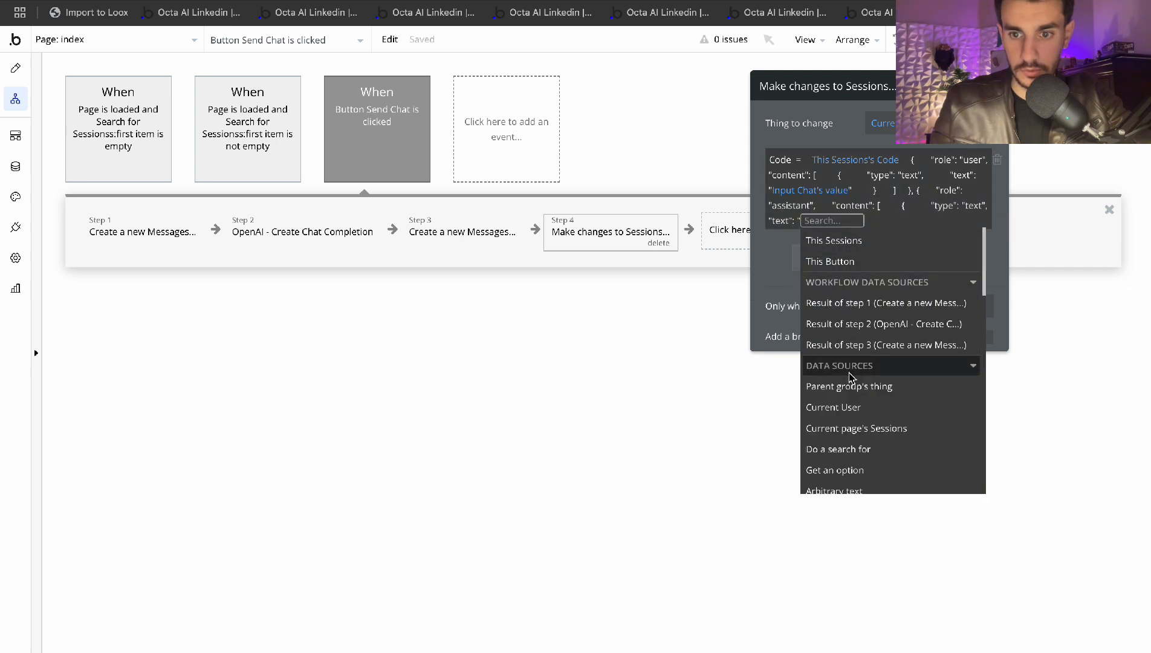
pyautogui.click(864, 344)
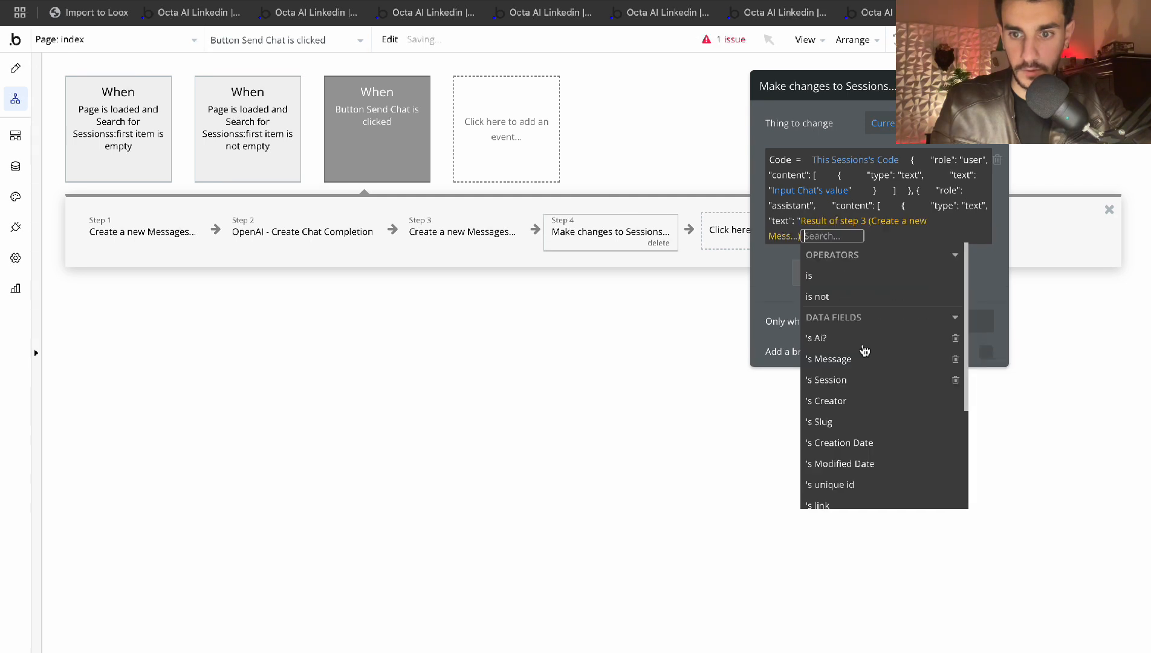
pyautogui.click(830, 222)
pyautogui.click(859, 343)
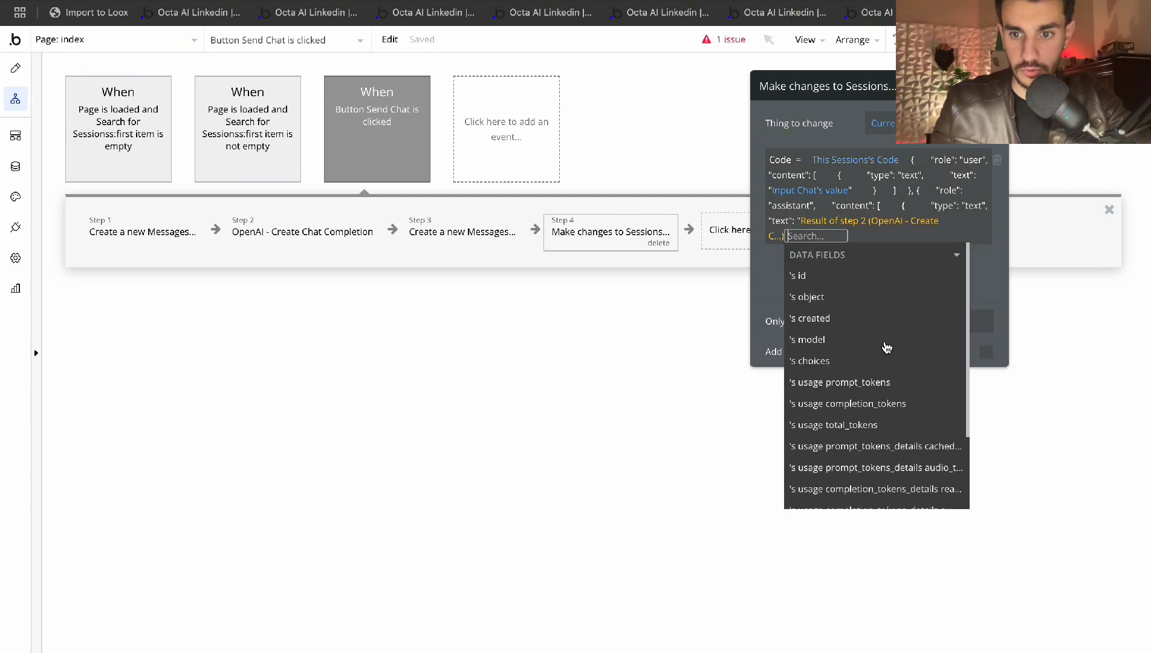
pyautogui.click(824, 360)
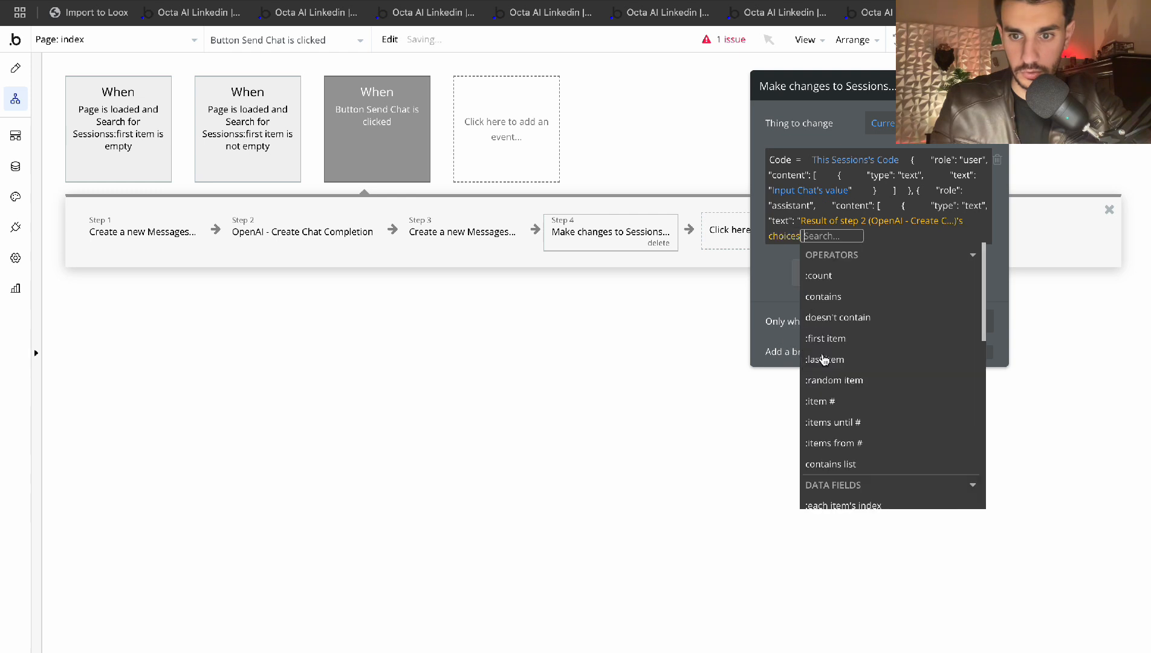
pyautogui.click(849, 339)
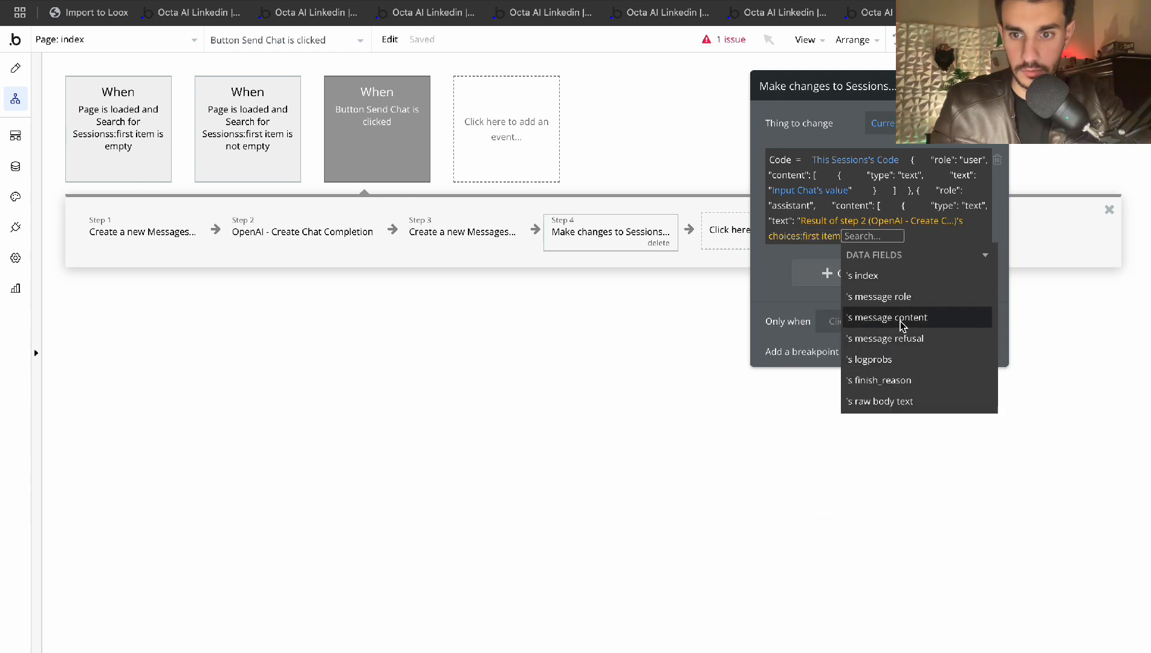
pyautogui.click(901, 320)
pyautogui.click(768, 273)
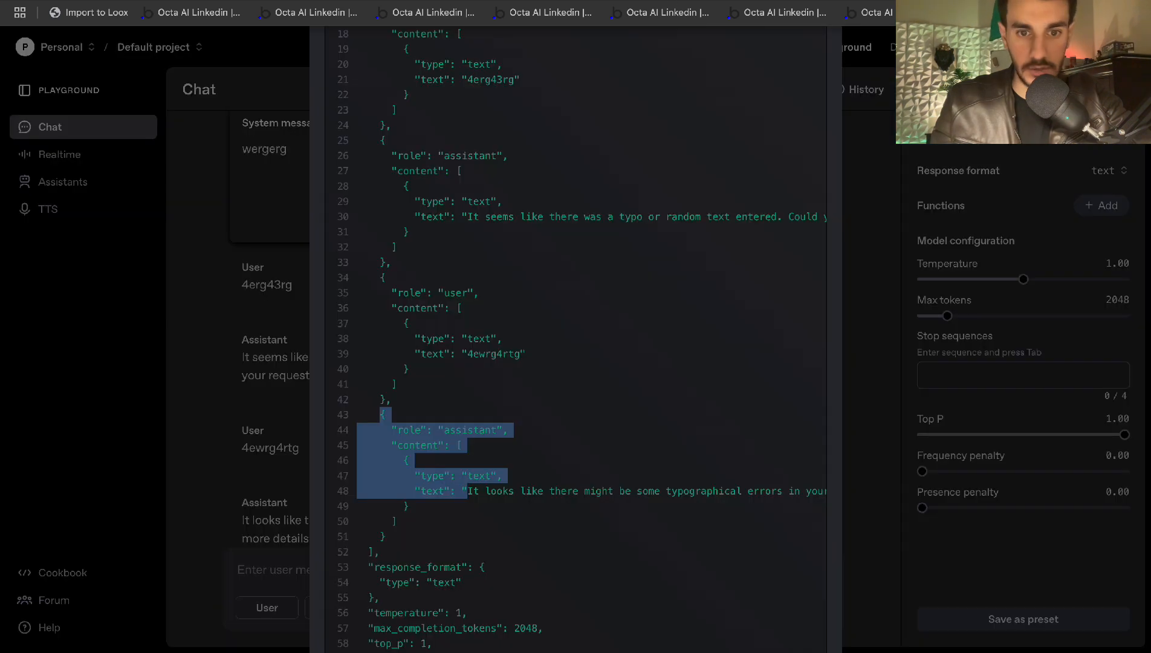
pyautogui.scroll(-1, 547, 411)
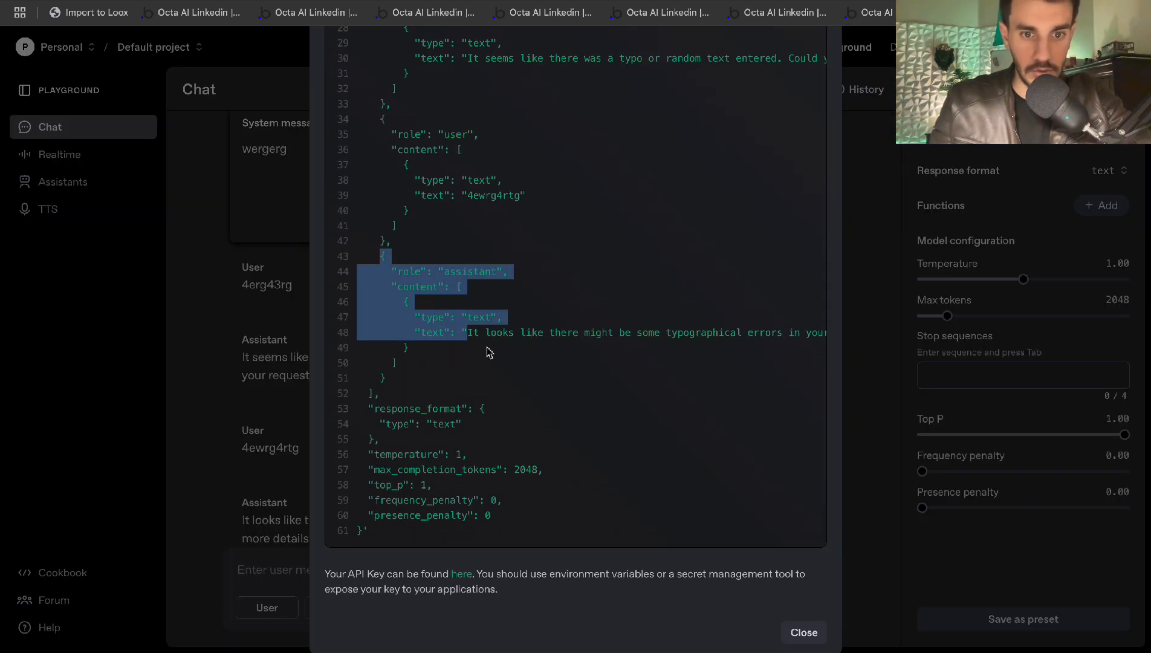
# Enter system message 'ewrvgewrg' and send test messages 'ewrgewr' and 'ewrg'
pyautogui.hscroll(10, 488, 351)
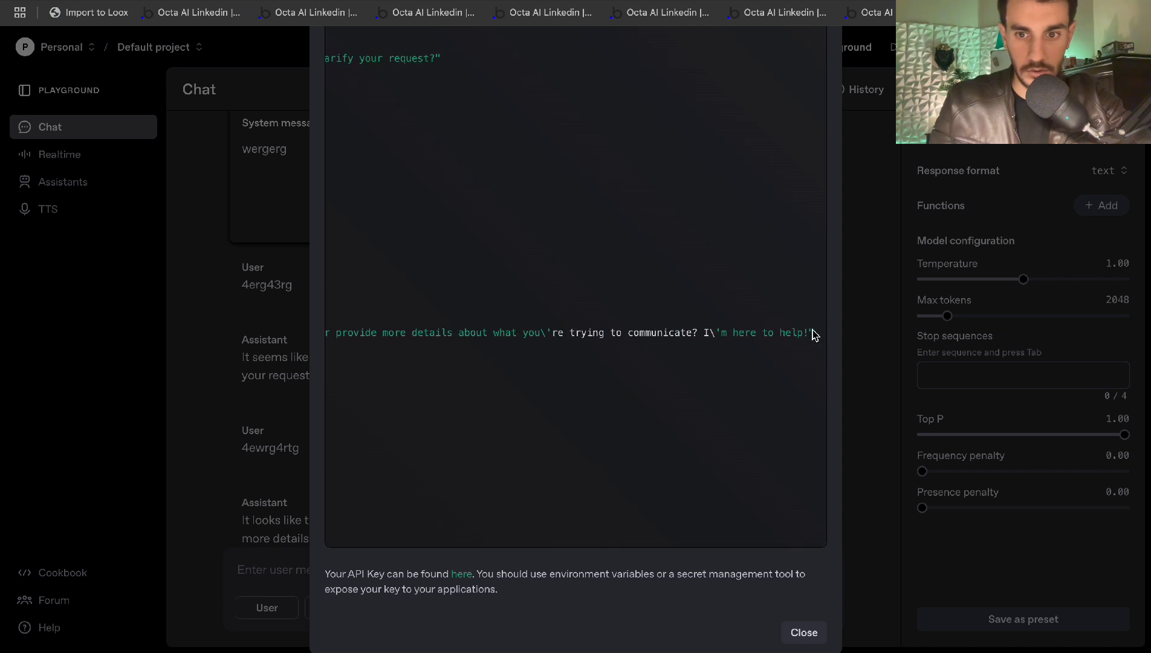
pyautogui.moveTo(813, 334); pyautogui.dragTo(724, 362)
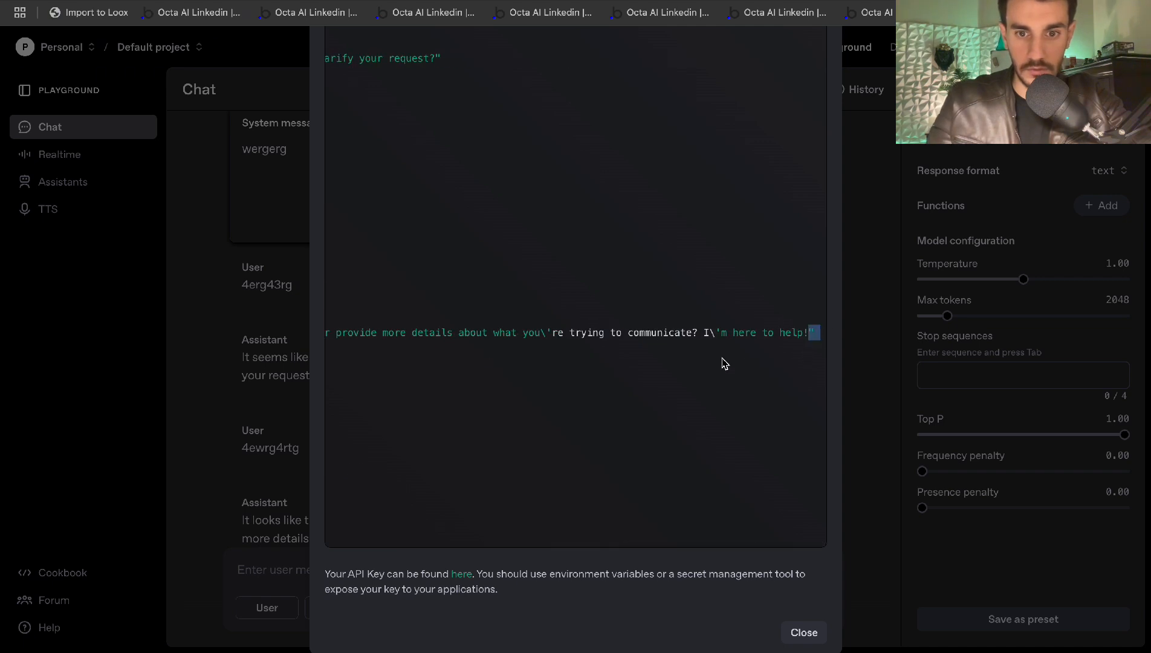
pyautogui.hotkey('ctrl', 't')
pyautogui.hscroll(10, 724, 362)
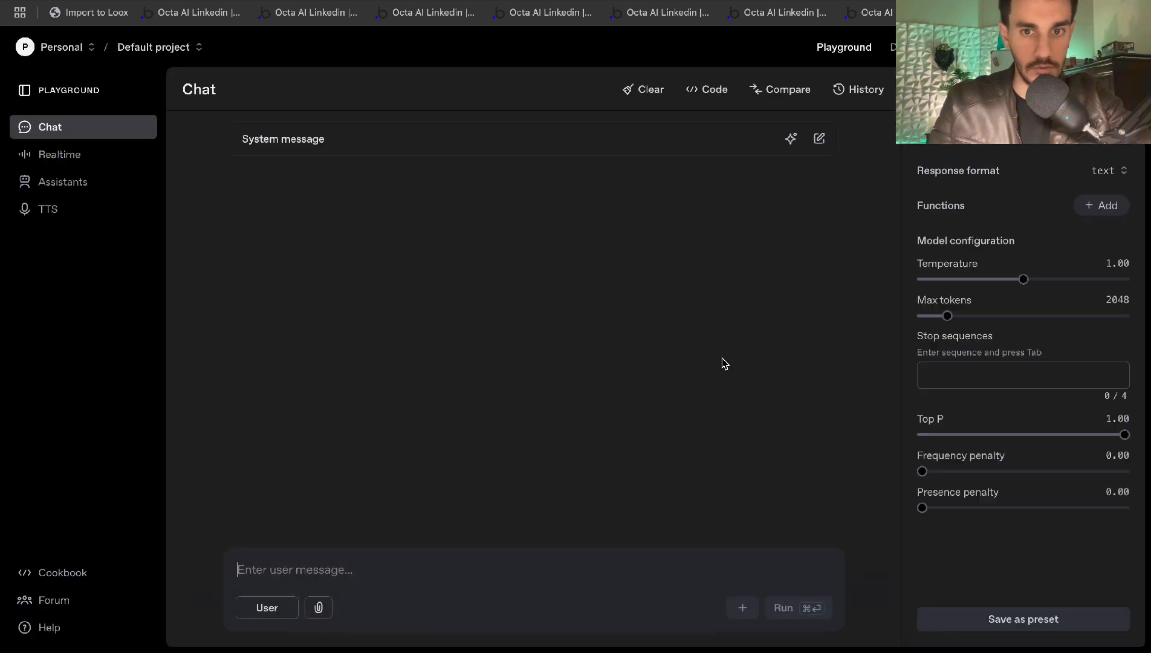
pyautogui.click(401, 147)
pyautogui.write('ewrvgewrg')
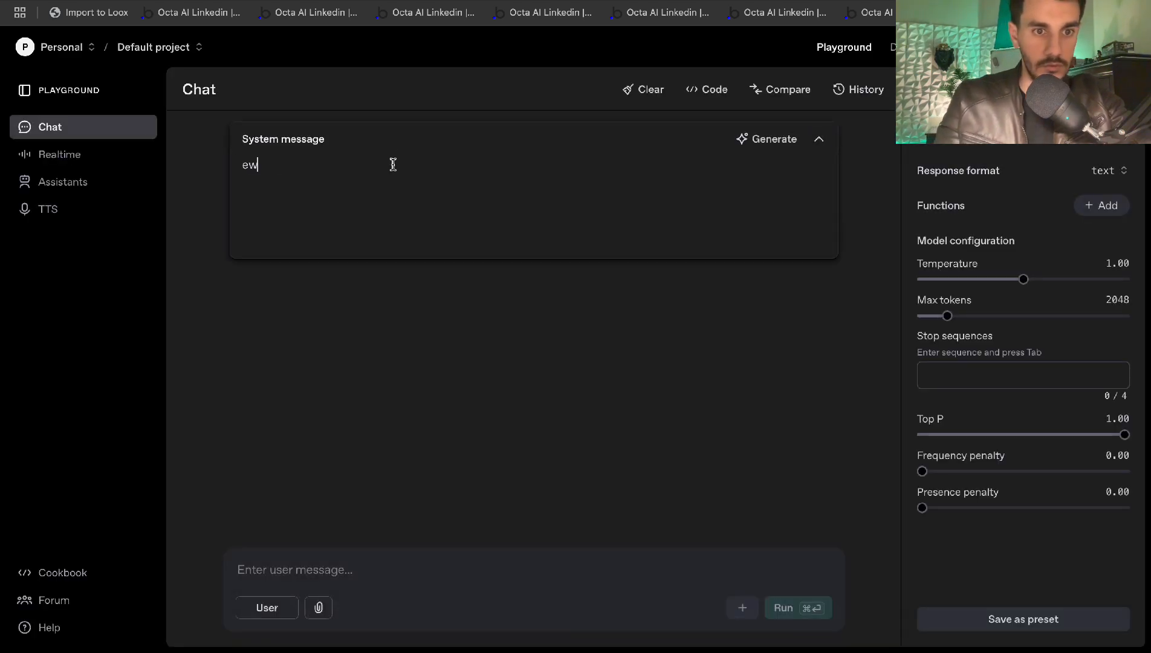
pyautogui.click(318, 574)
pyautogui.write('ewrgewr')
pyautogui.press('super+Return')
pyautogui.write('ewrg')
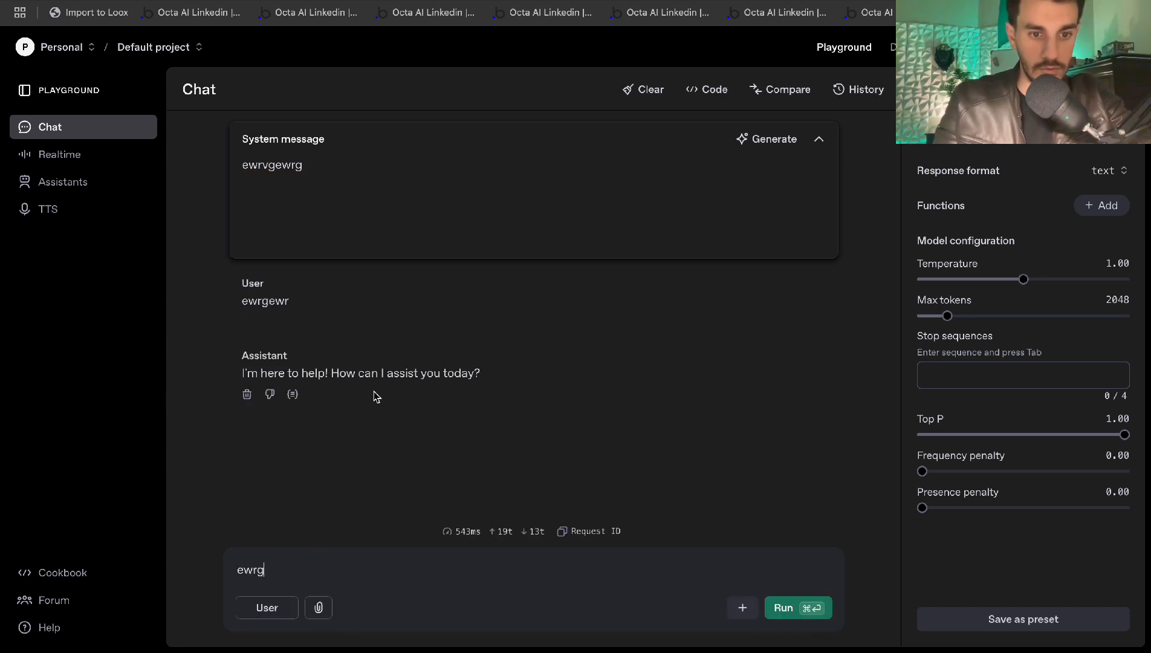
# Select the closing quote and brackets after the assistant text in the request code
pyautogui.click(703, 96)
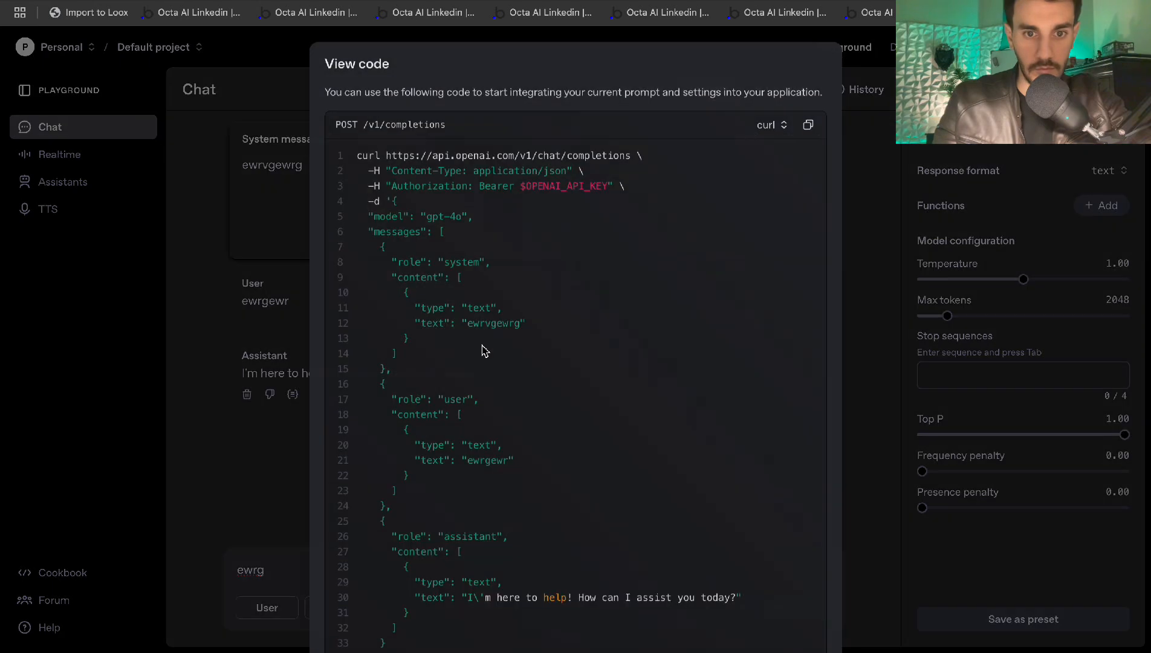
pyautogui.scroll(-10, 532, 320)
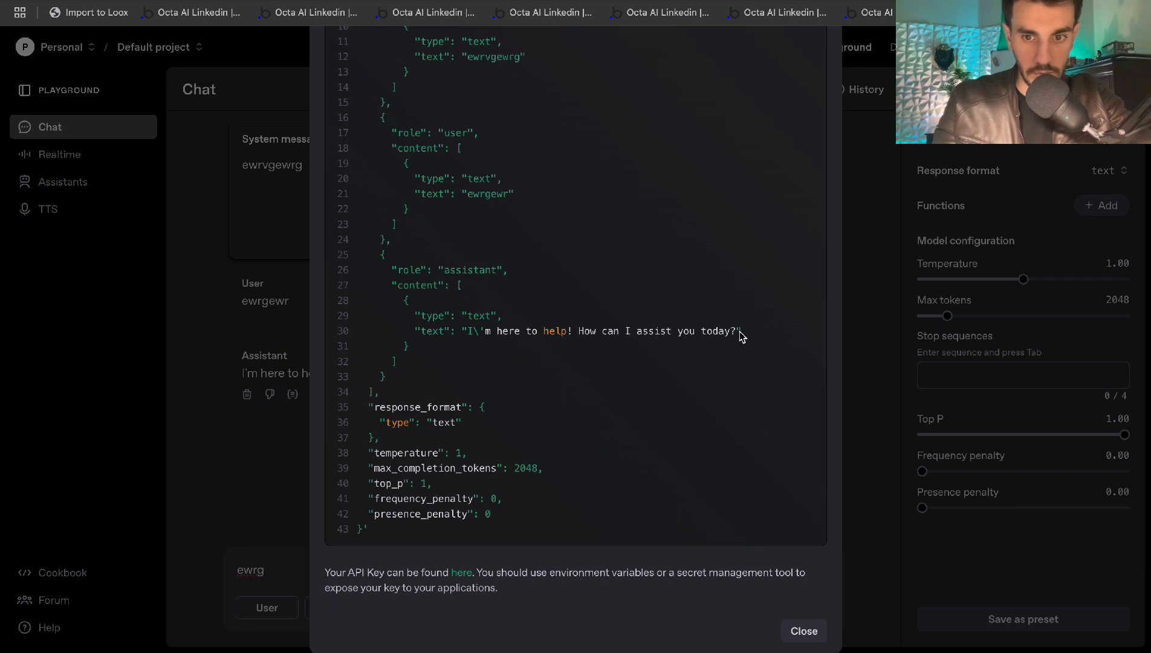
pyautogui.moveTo(742, 336); pyautogui.dragTo(373, 393)
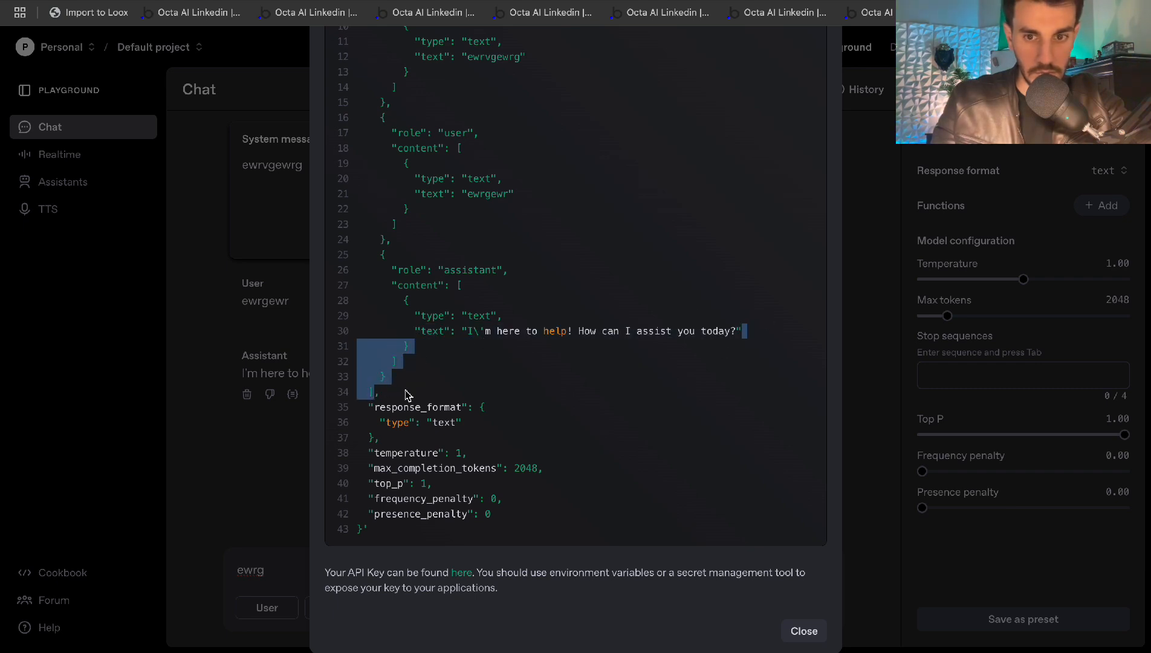
pyautogui.click(724, 336)
pyautogui.moveTo(741, 336); pyautogui.dragTo(387, 378)
pyautogui.hotkey('ctrl', 'c')
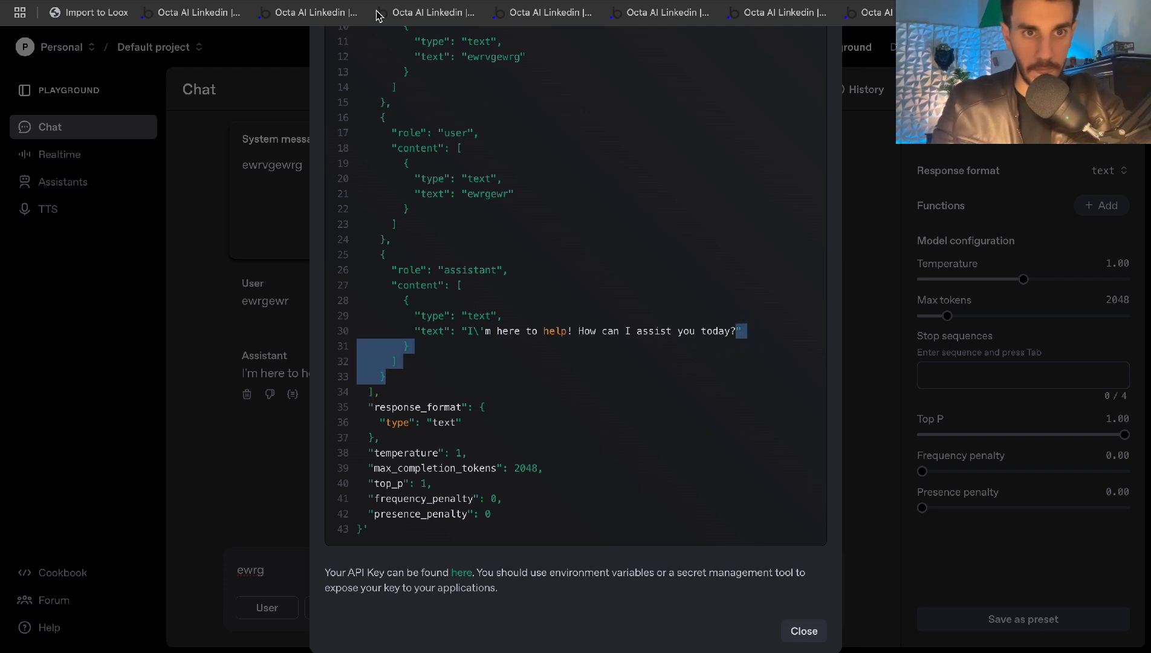
# Paste the closing quote and brackets at the end of step 4's Code, then add a trailing comma
pyautogui.hotkey('ctrl', 'Tab')
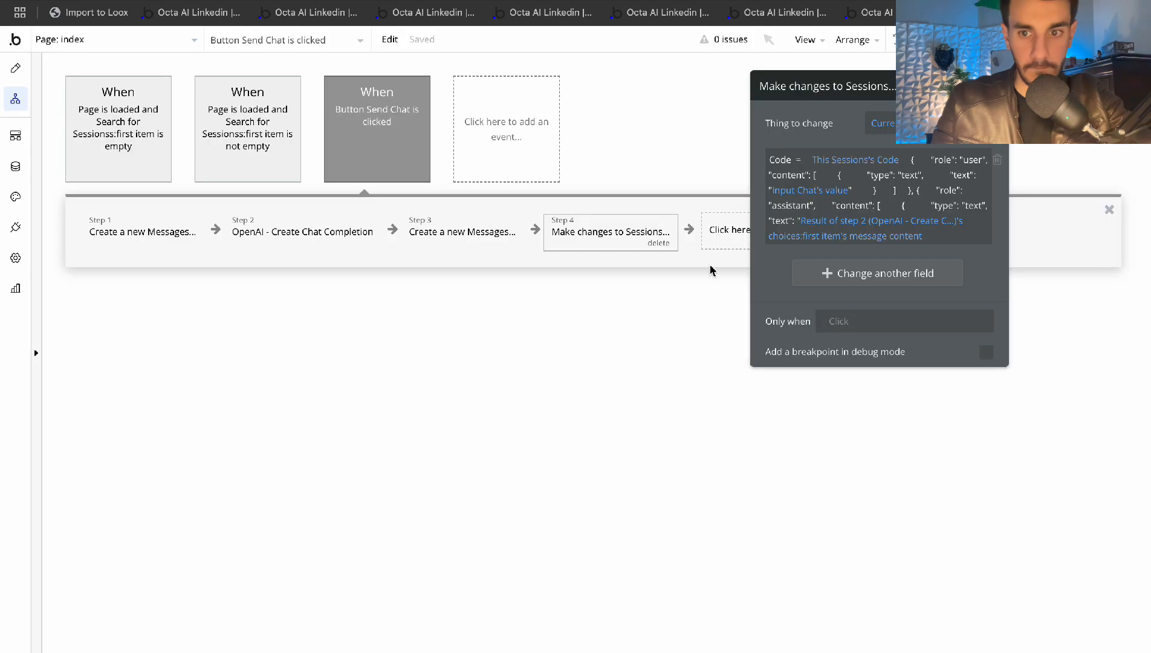
pyautogui.click(925, 240)
pyautogui.hotkey('ctrl', 'v')
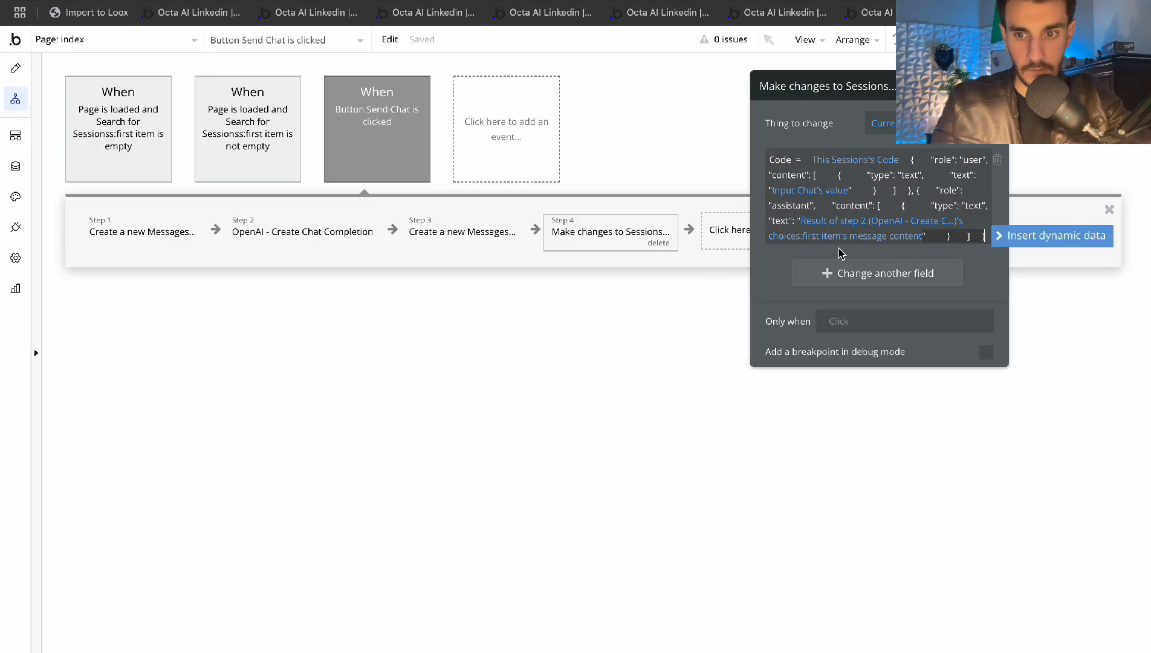
pyautogui.click(774, 269)
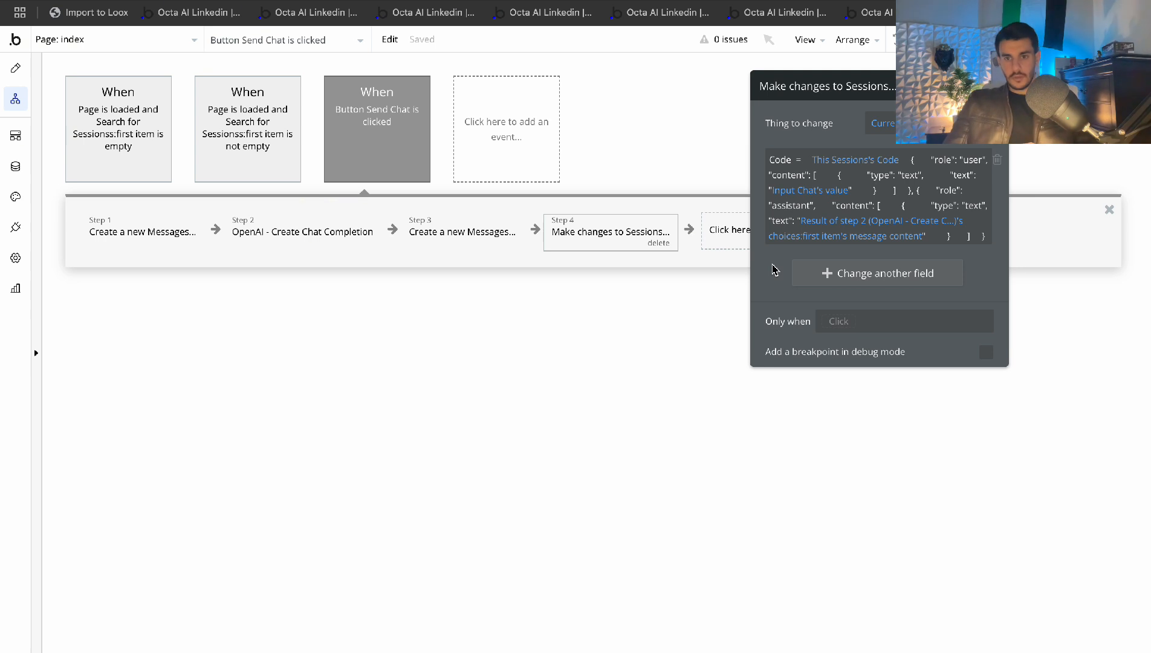
pyautogui.click(982, 237)
pyautogui.write(',')
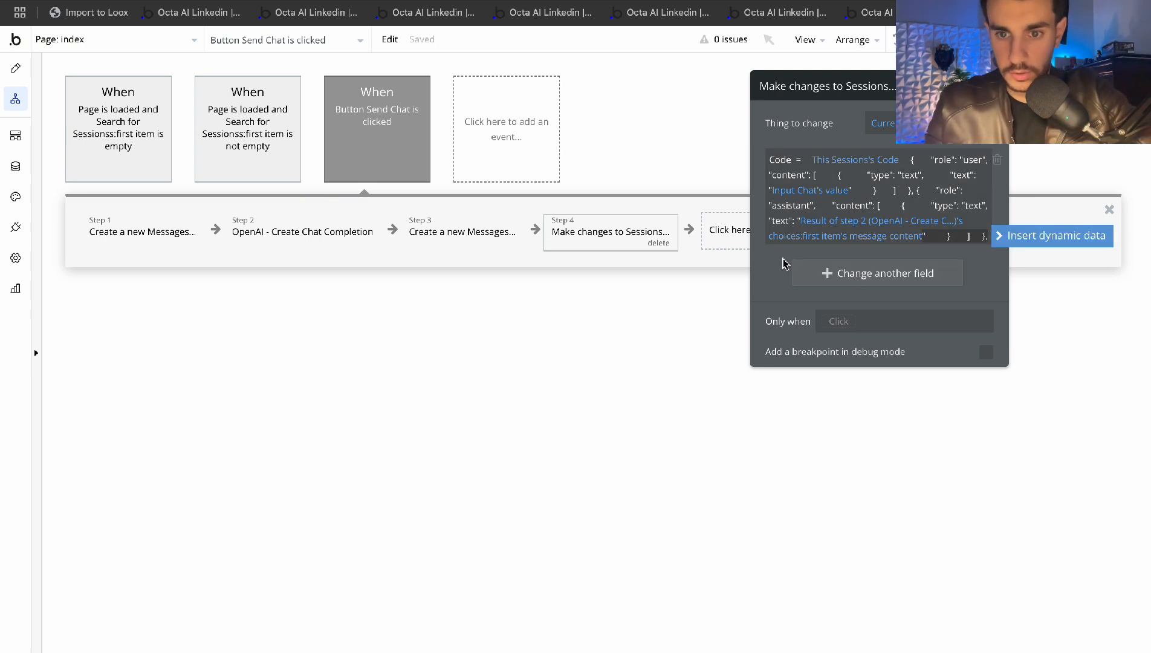
pyautogui.click(774, 261)
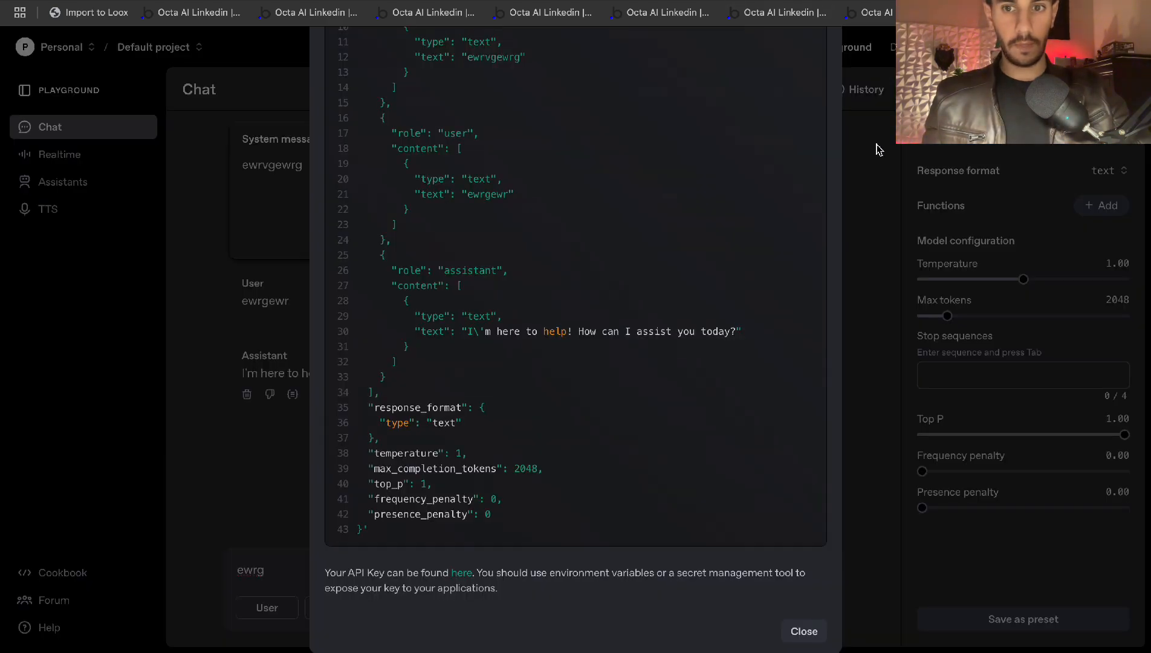
# Close the request code and select the system message text in the chat
pyautogui.click(876, 147)
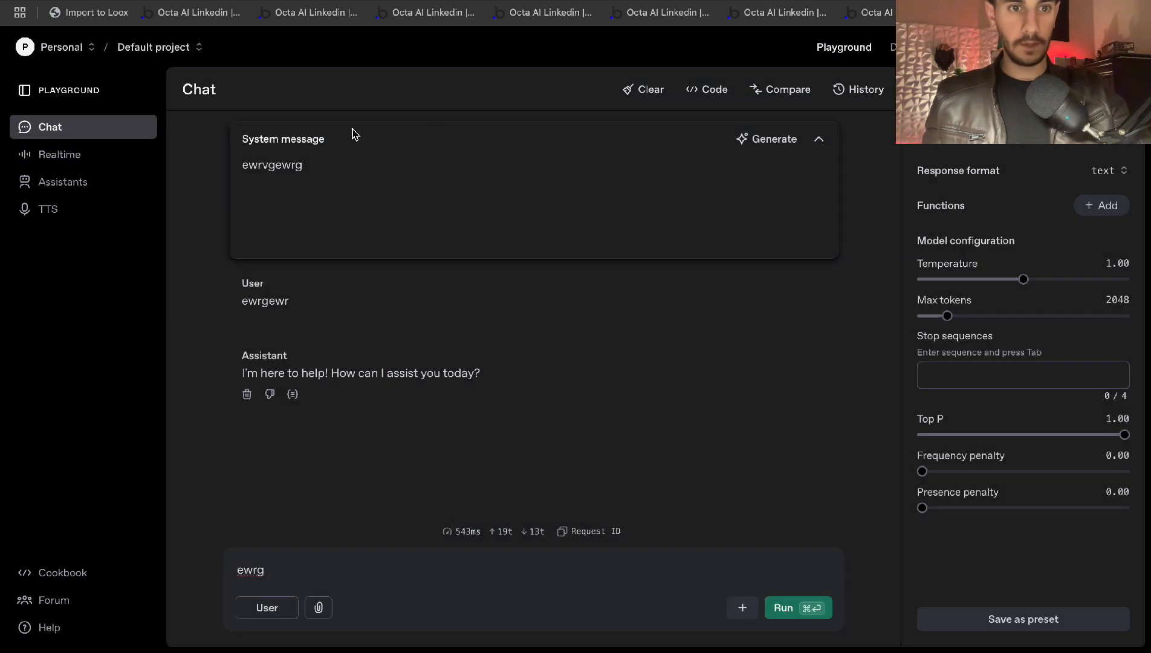
pyautogui.doubleClick(267, 169)
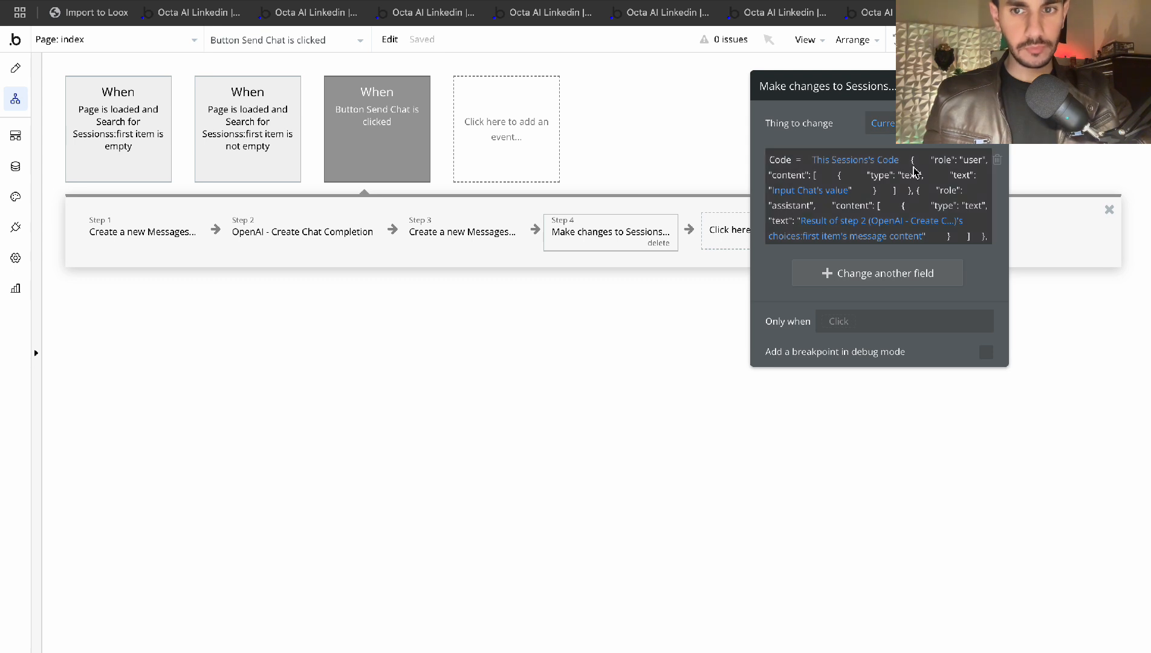
# Move the Make changes to Sessions action to Step 3, ahead of creating the AI message
pyautogui.moveTo(781, 260); pyautogui.dragTo(824, 259)
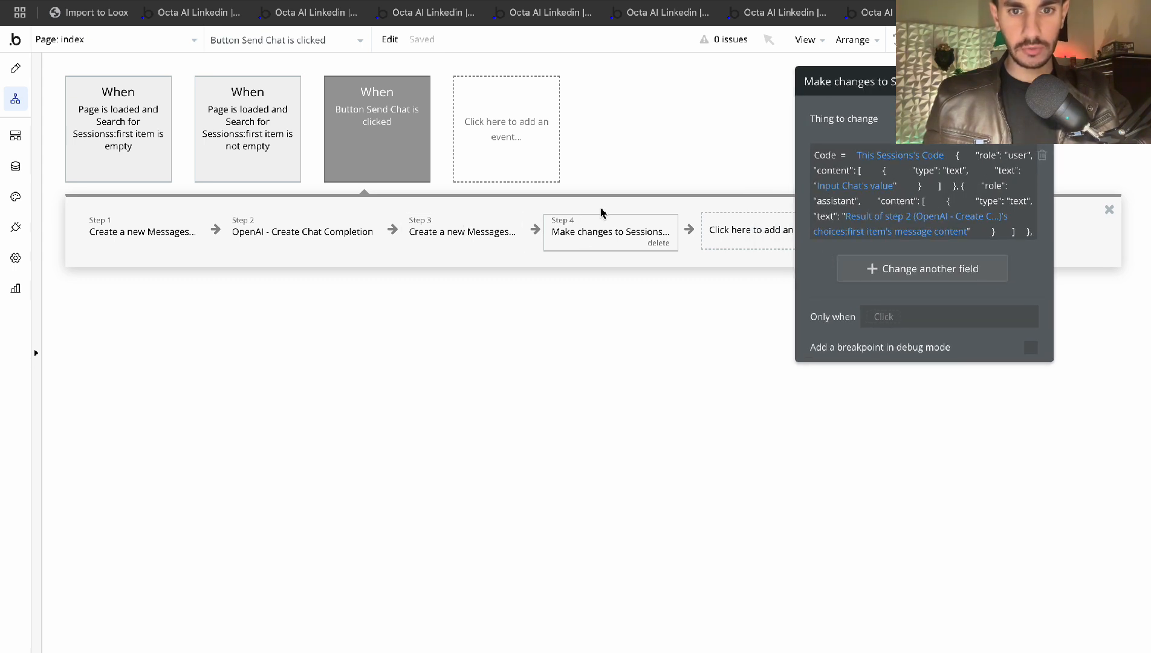
pyautogui.moveTo(603, 235); pyautogui.dragTo(477, 234)
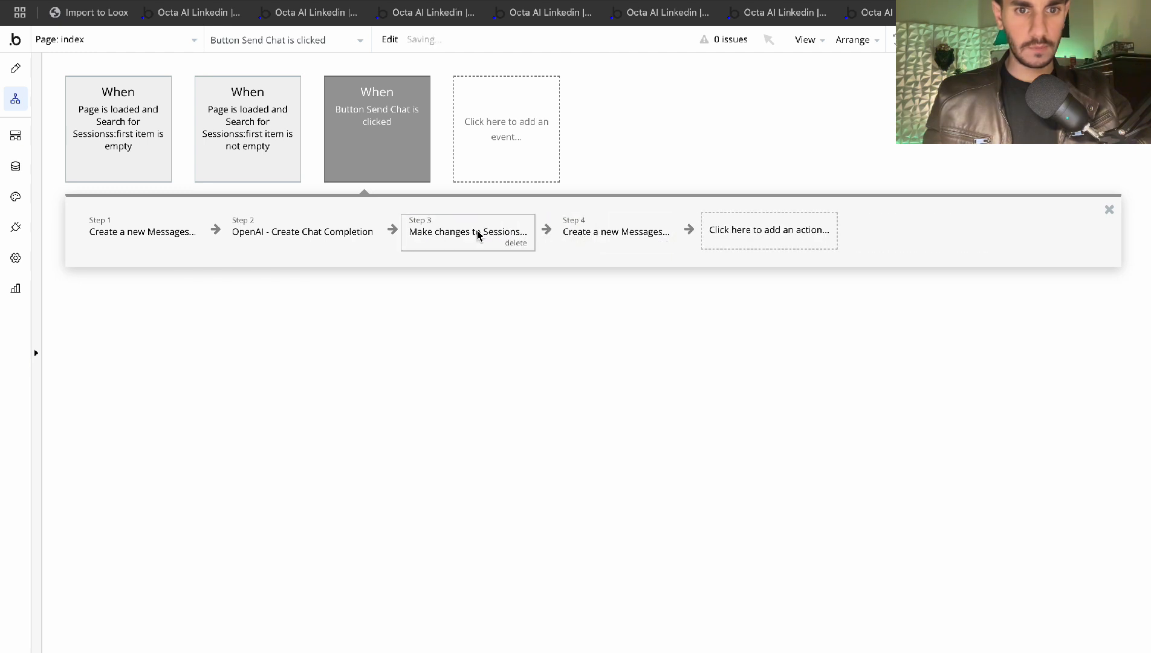
pyautogui.click(477, 234)
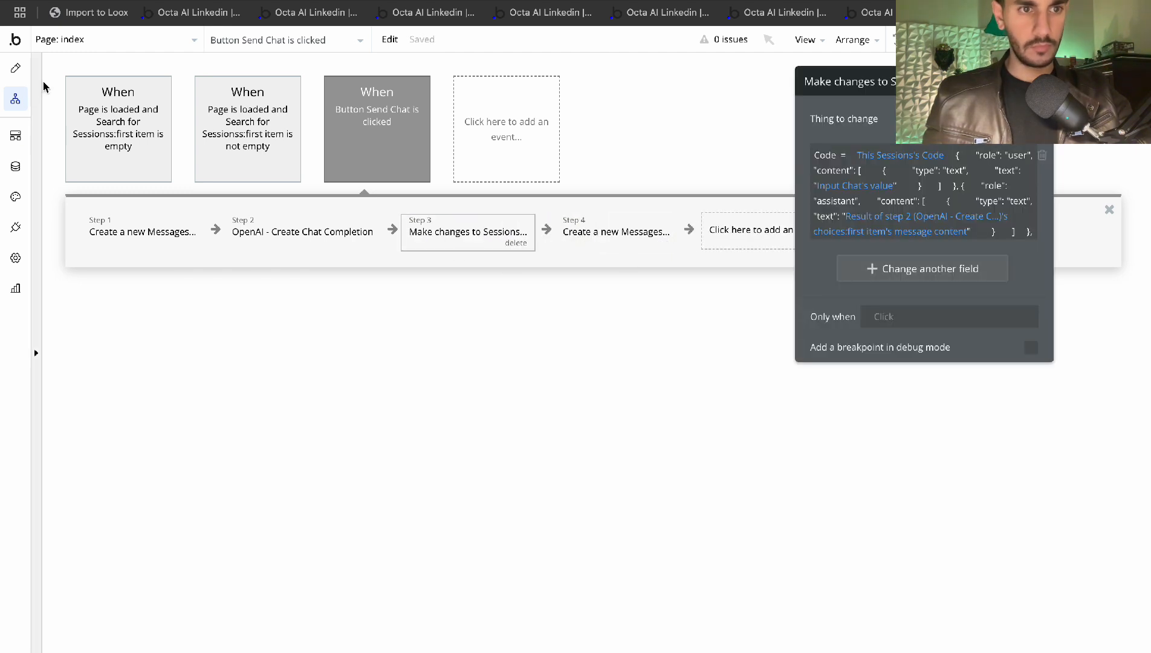
pyautogui.click(330, 13)
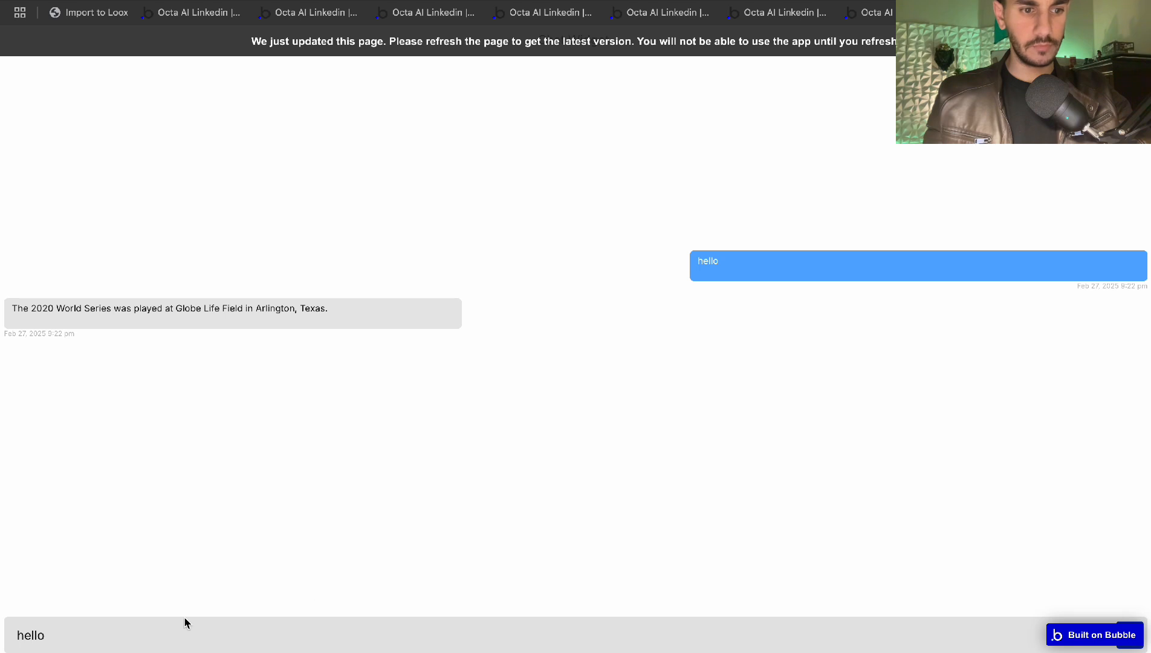
# Reload the chat preview and send the message 'hello'
pyautogui.press('super+r')
pyautogui.click(152, 643)
pyautogui.write('he')
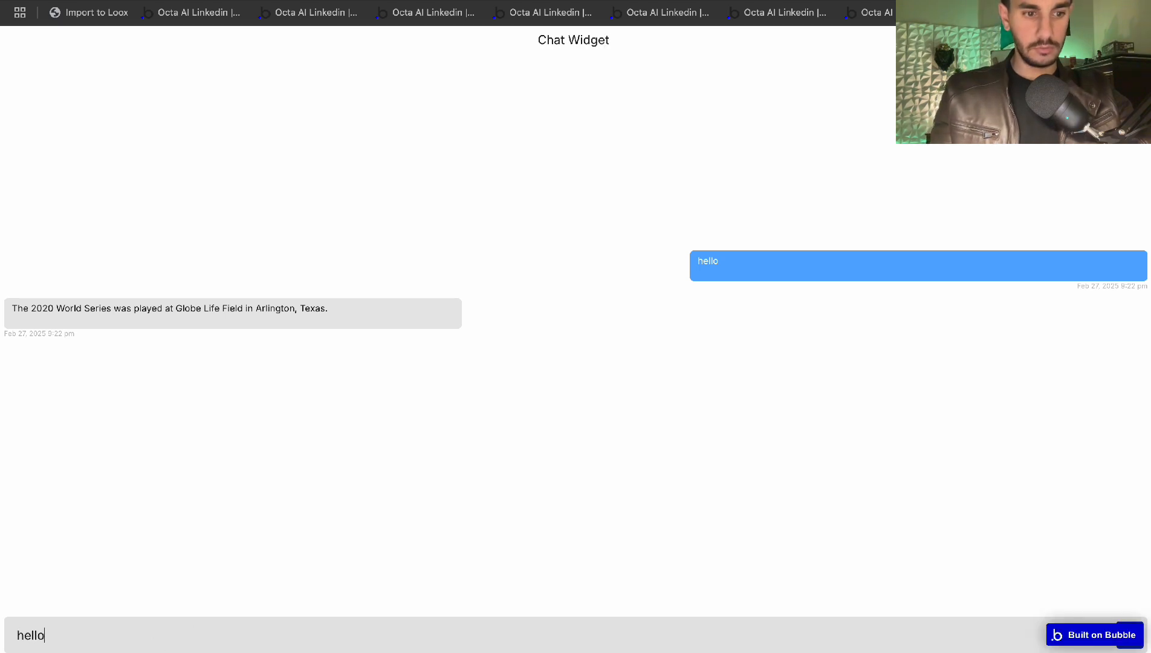
pyautogui.write('llo')
pyautogui.press('Return')
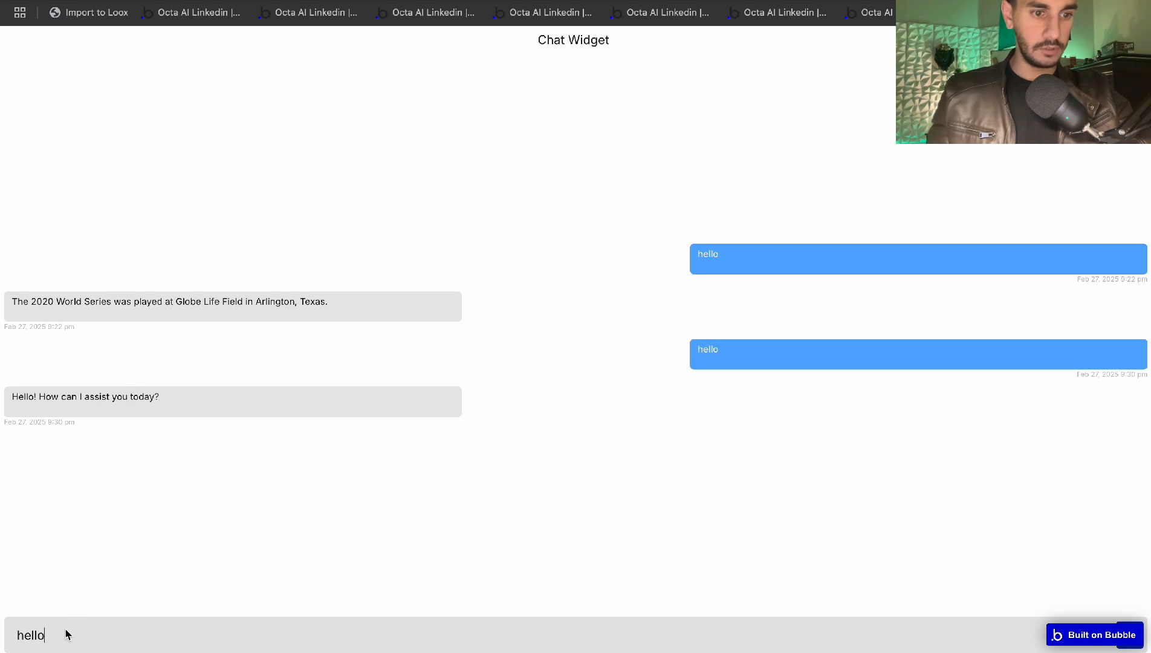
# Send 'Nothing much' and review the assistant's reply
pyautogui.press('BackSpace')
pyautogui.press('BackSpace')
pyautogui.press('BackSpace')
pyautogui.press('BackSpace')
pyautogui.press('BackSpace')
pyautogui.write('Nothing much')
pyautogui.press('Return')
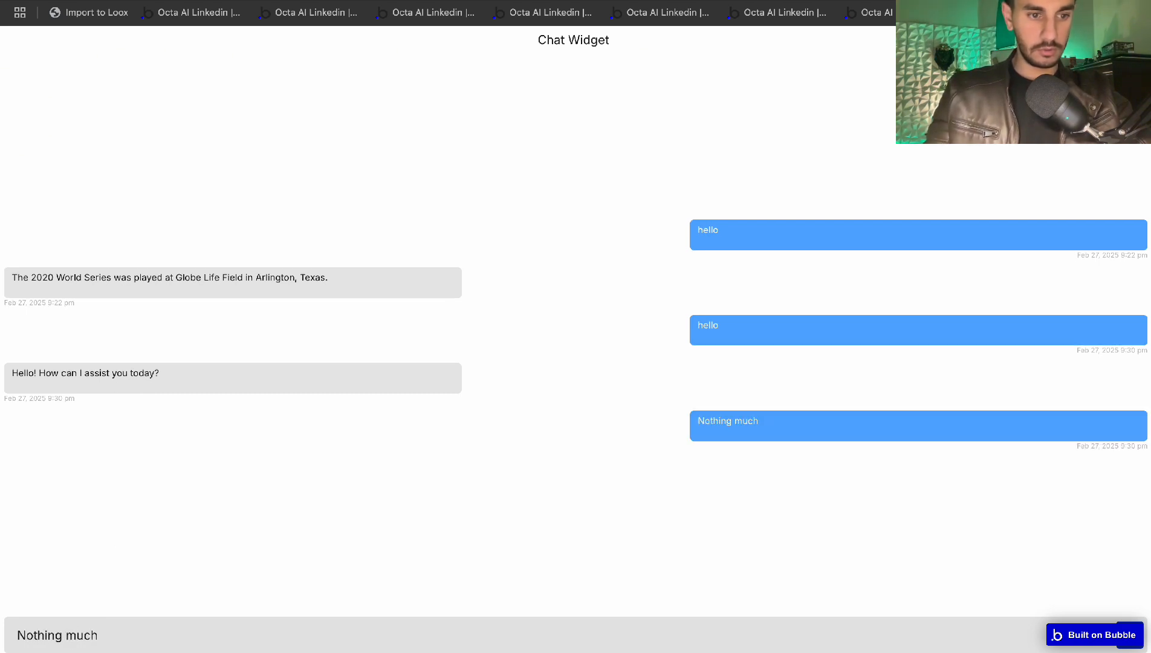
pyautogui.moveTo(50, 447); pyautogui.dragTo(344, 444)
pyautogui.click(343, 444)
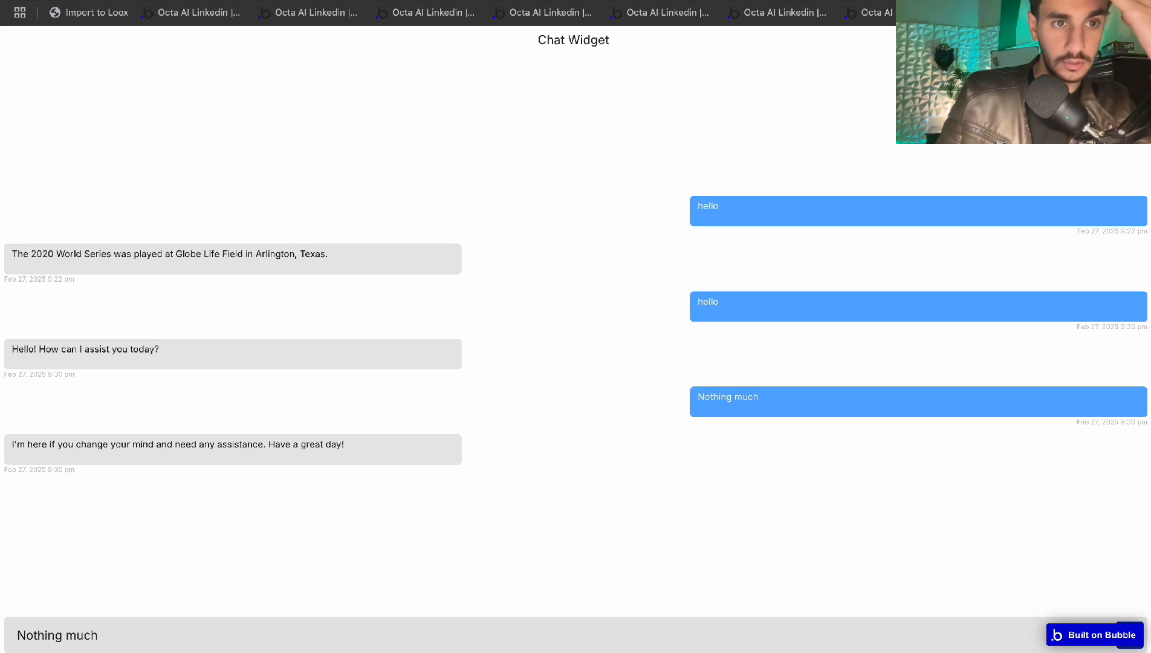
pyautogui.click(90, 12)
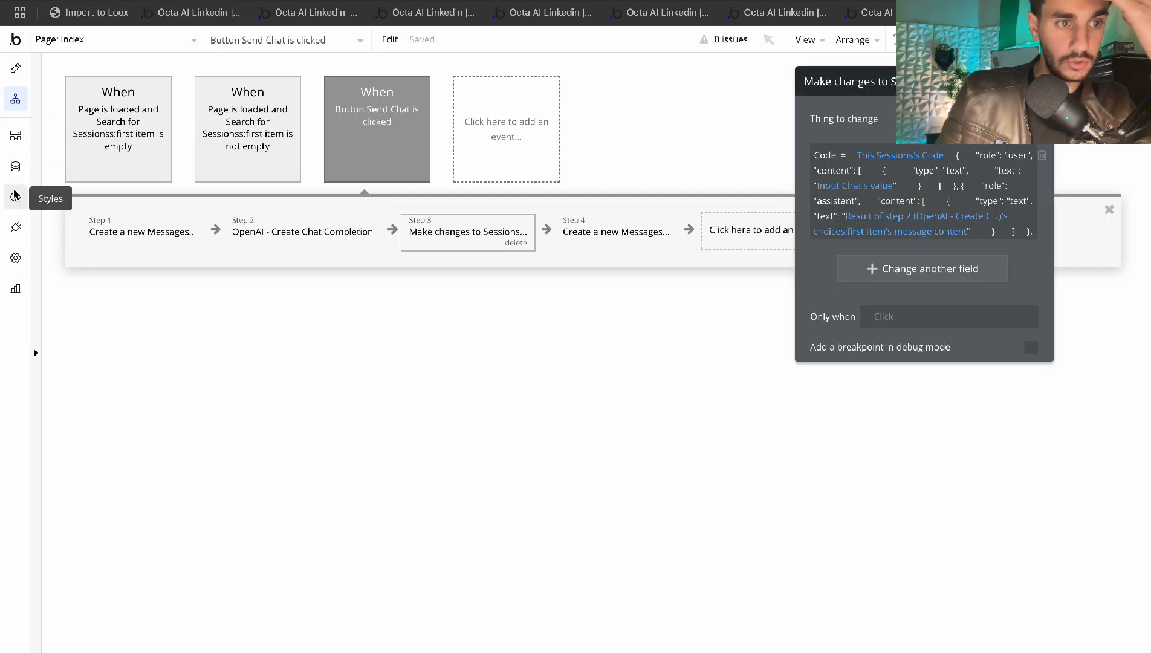
# Refresh All Sessions in App data, confirm Code holds both exchanges as JSON, and check All Messages
pyautogui.click(15, 166)
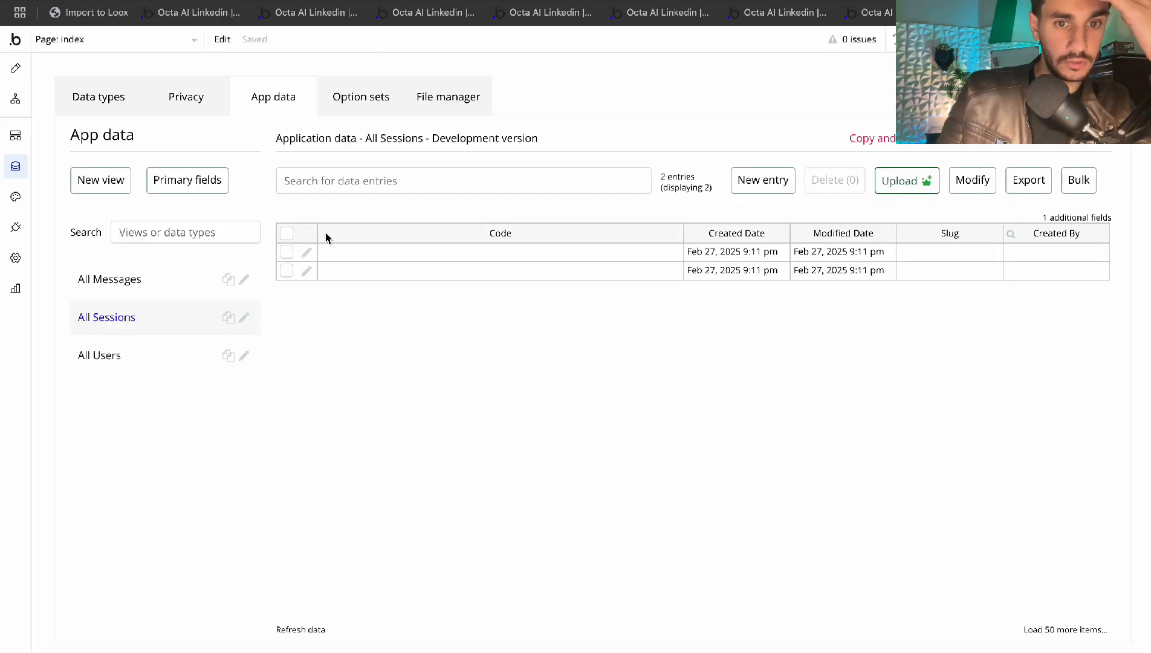
pyautogui.click(296, 630)
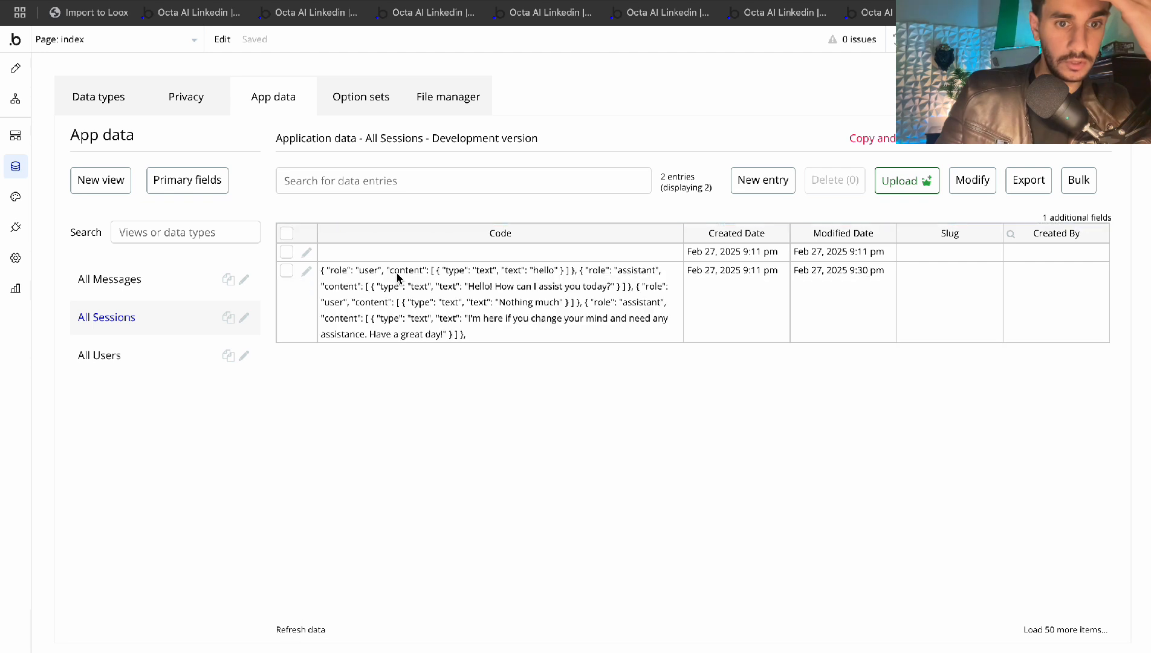
pyautogui.click(329, 273)
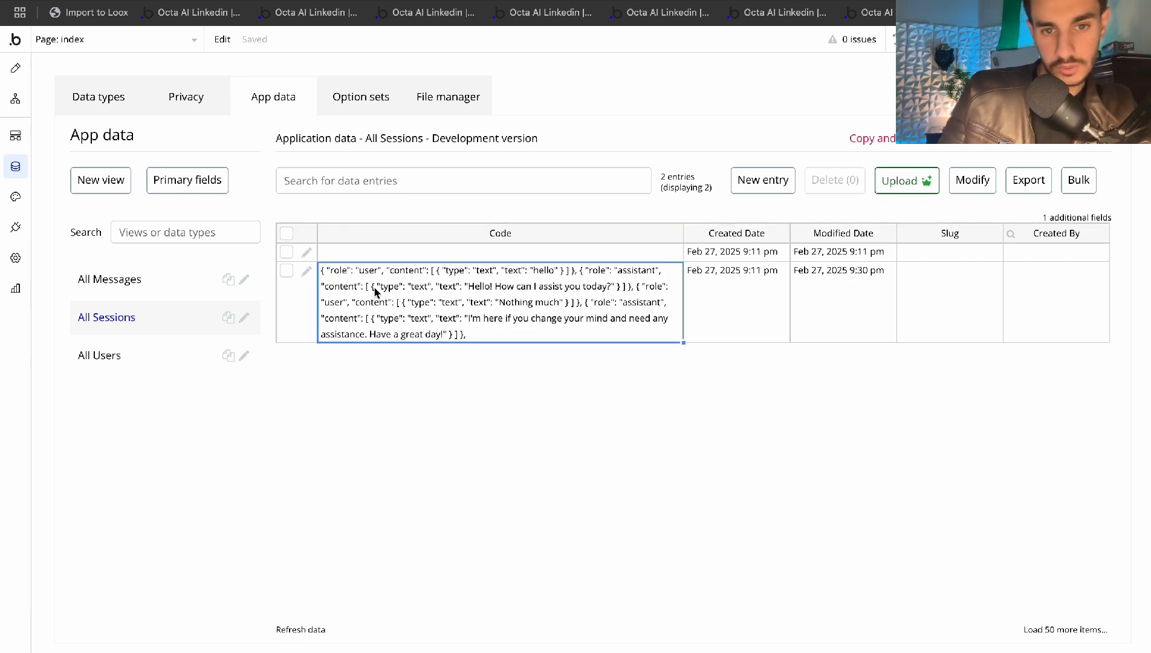
pyautogui.click(112, 280)
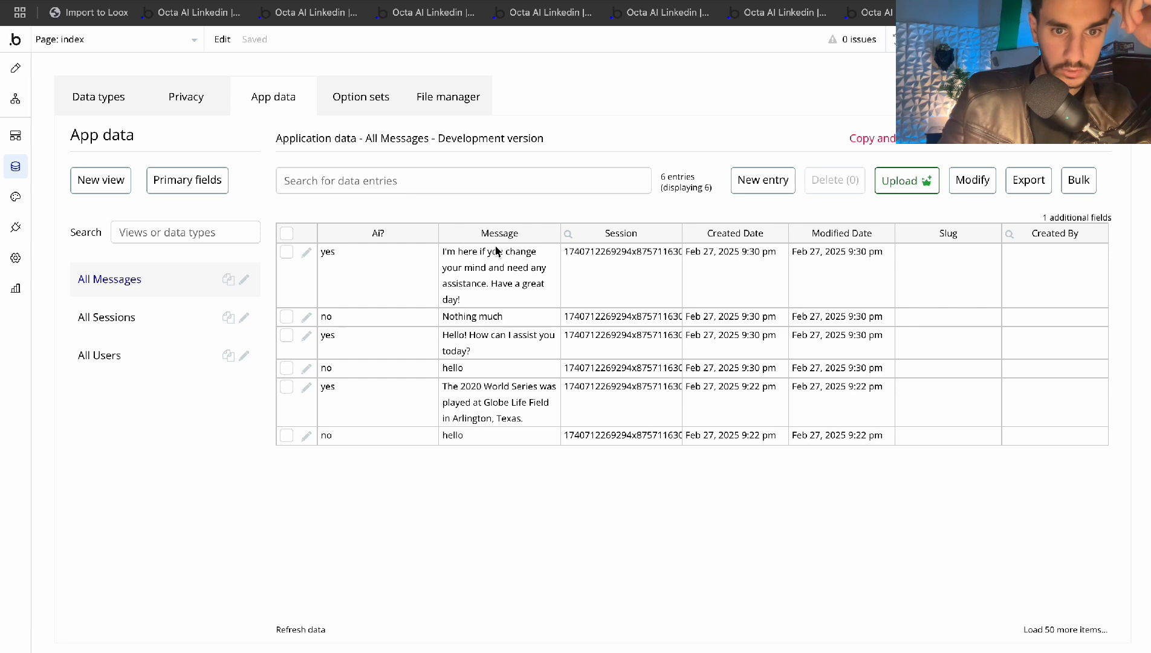
pyautogui.click(16, 69)
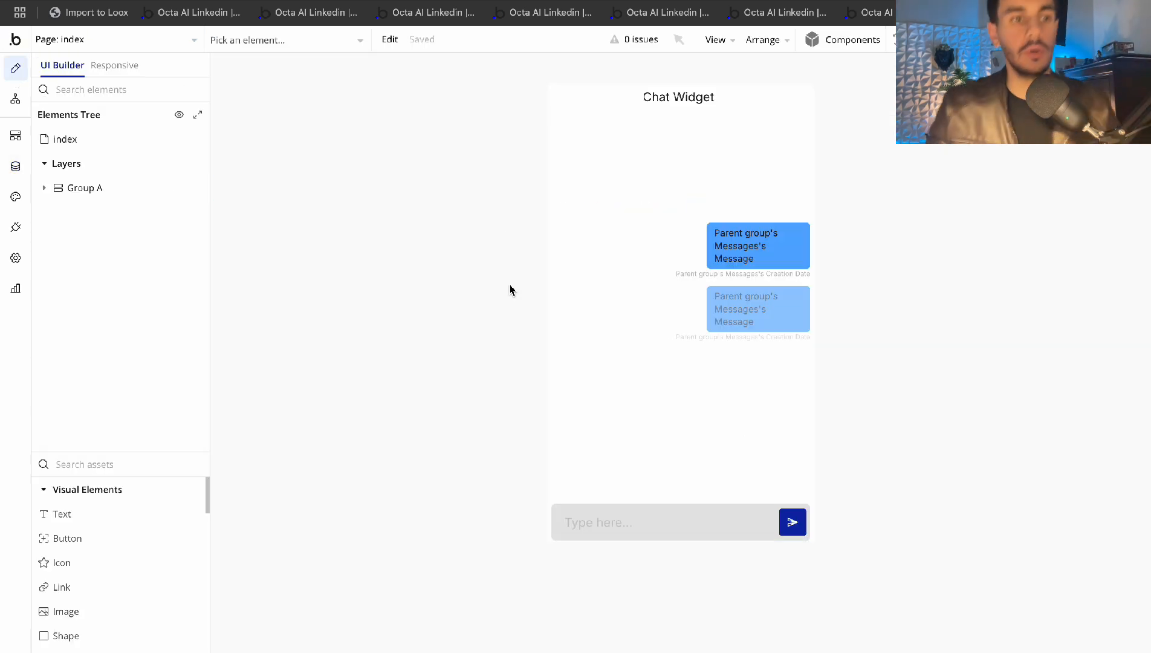
# In the Playground, view the request code and select the lines showing how messages are separated
pyautogui.hotkey('ctrl', 'Tab')
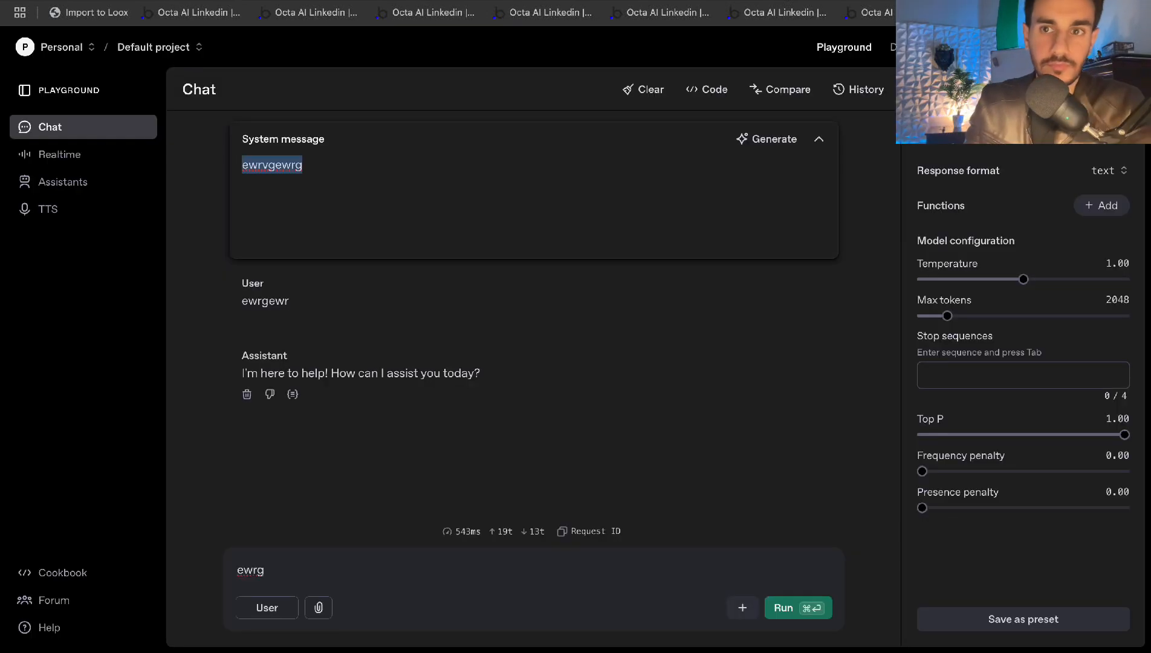
pyautogui.click(490, 218)
pyautogui.click(702, 90)
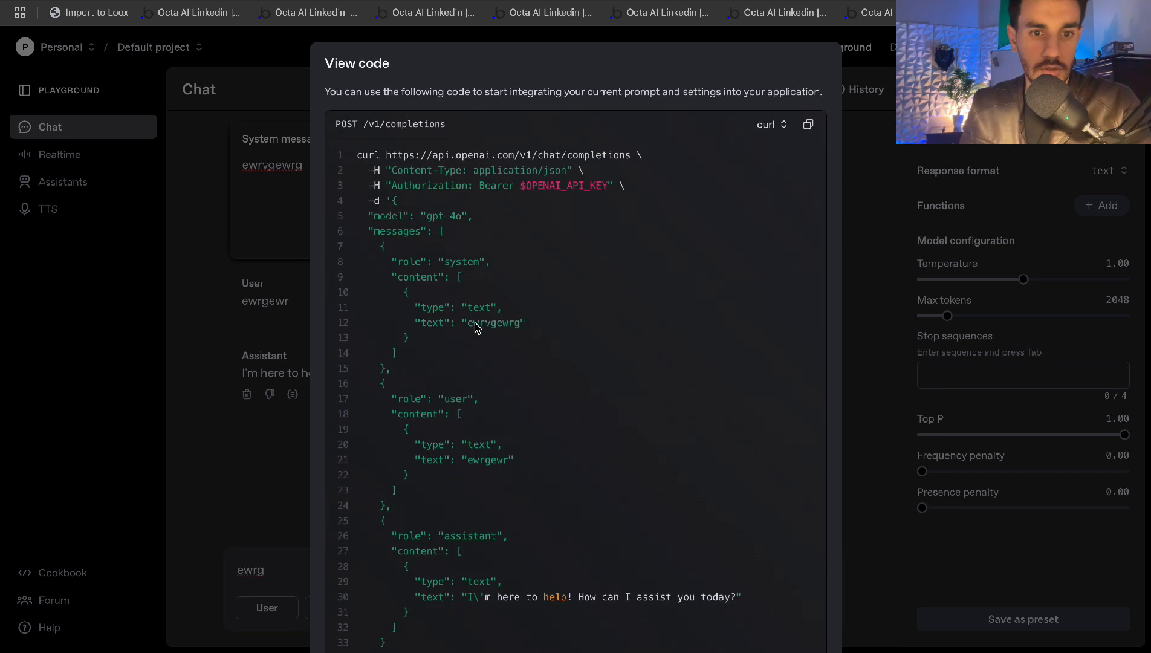
pyautogui.scroll(-1, 475, 327)
pyautogui.moveTo(388, 339); pyautogui.dragTo(478, 472)
pyautogui.click(479, 472)
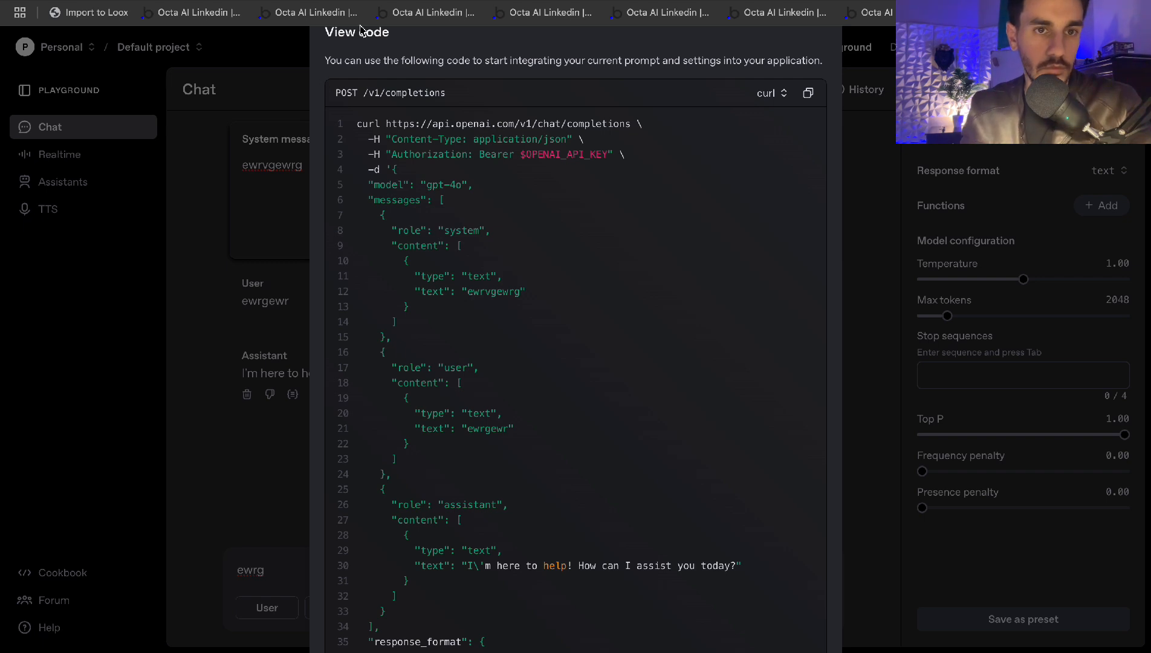
# Go to the ChatGPT Bubble.io Chat Widget conversation
pyautogui.click(97, 1)
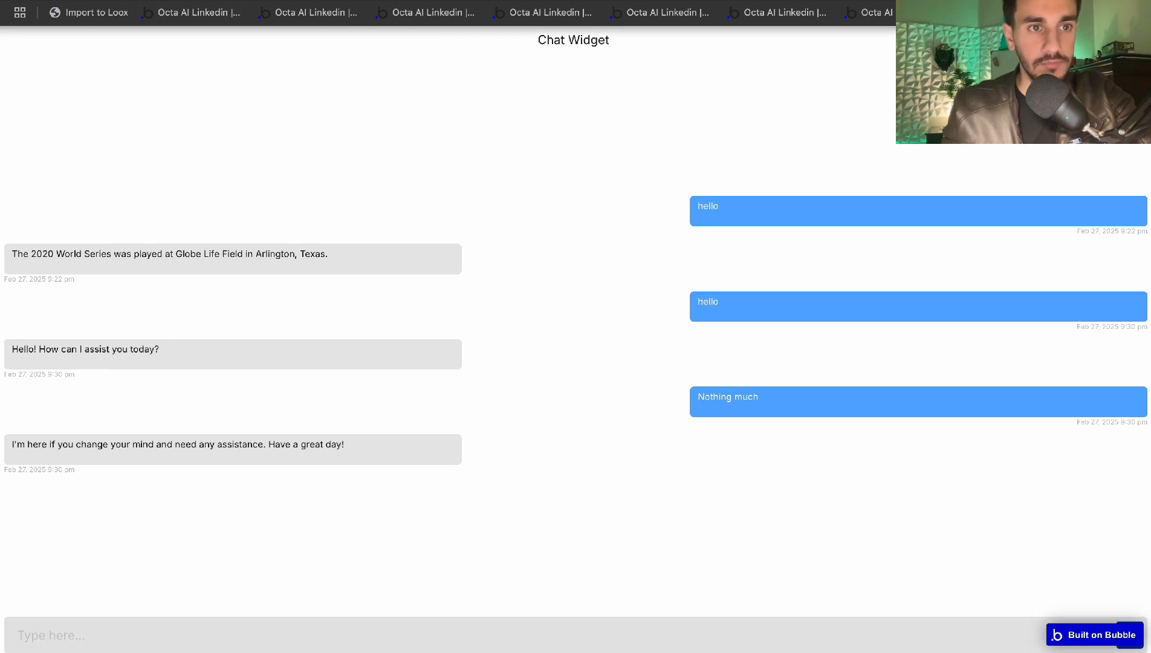
pyautogui.hotkey('ctrl', 'shift', 'Tab')
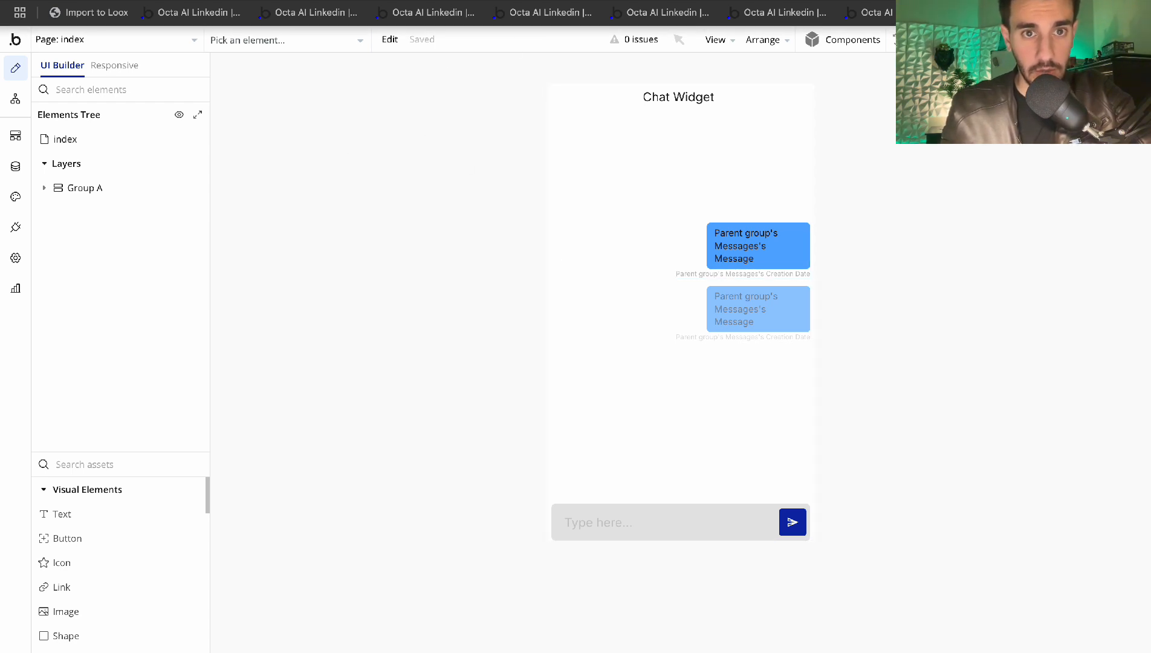
pyautogui.hotkey('ctrl', 'Tab')
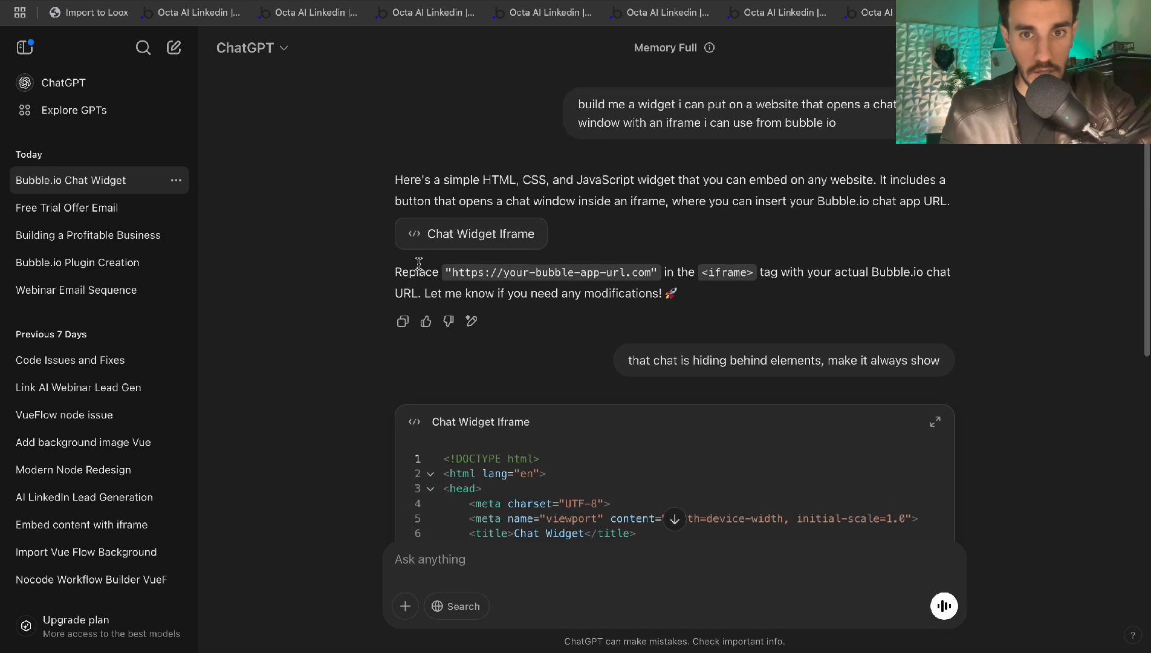
# Scroll through the updated Chat Widget Iframe code in the ChatGPT conversation
pyautogui.moveTo(586, 122); pyautogui.dragTo(710, 115)
pyautogui.click(783, 119)
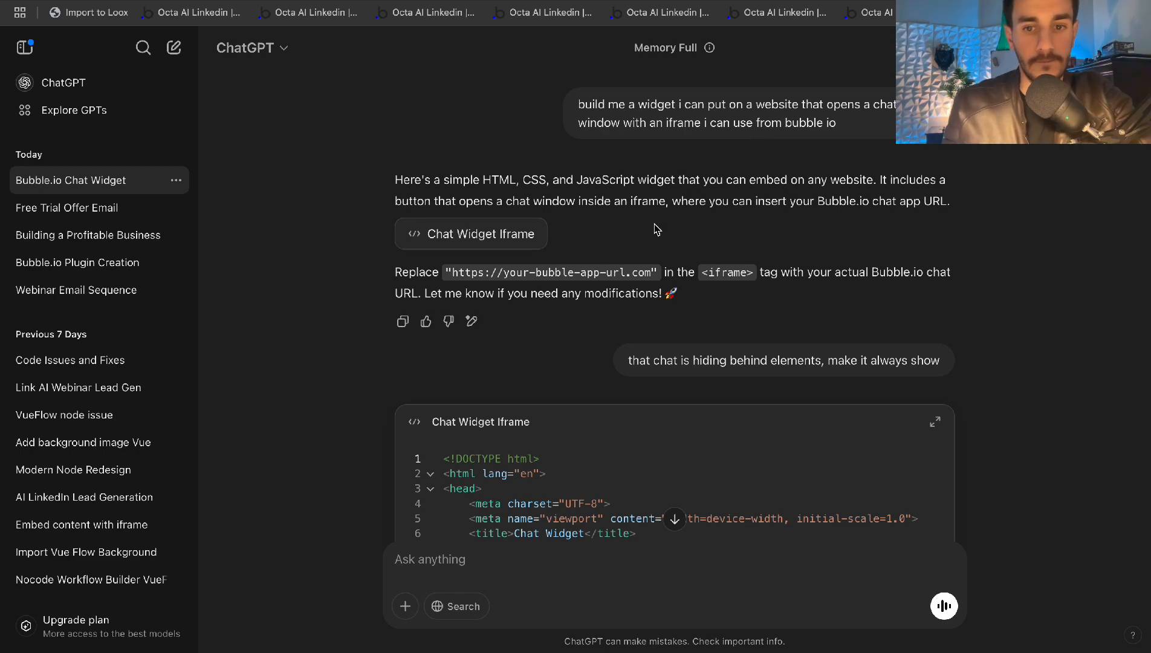
pyautogui.scroll(-10, 656, 230)
pyautogui.scroll(-5, 656, 230)
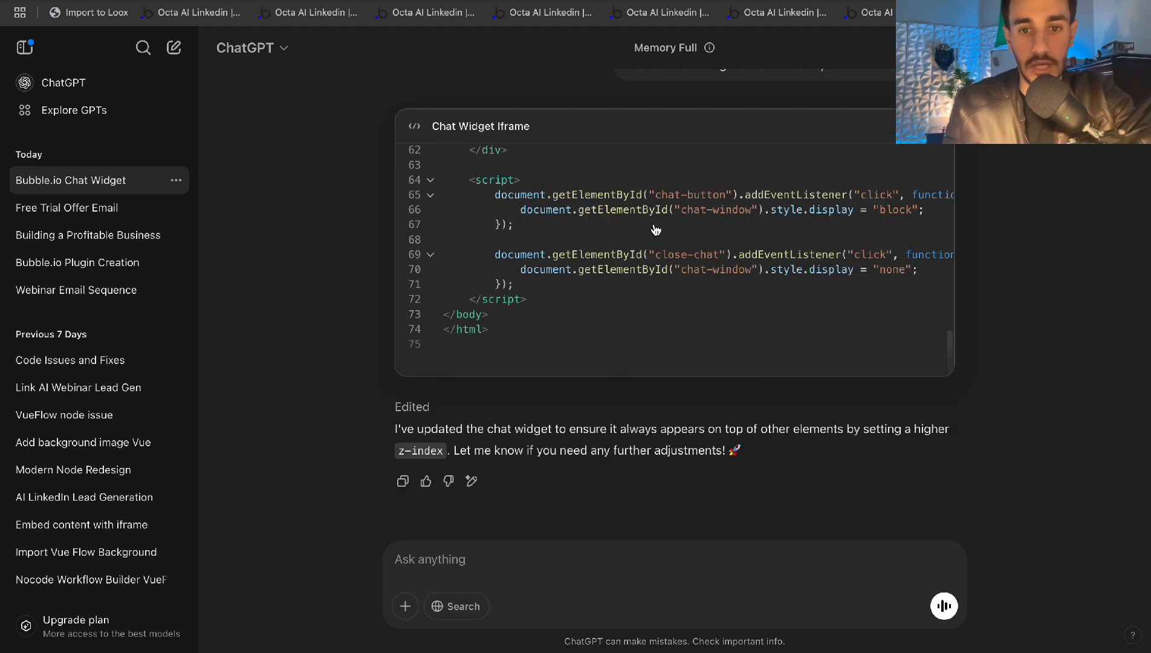
pyautogui.scroll(3, 608, 237)
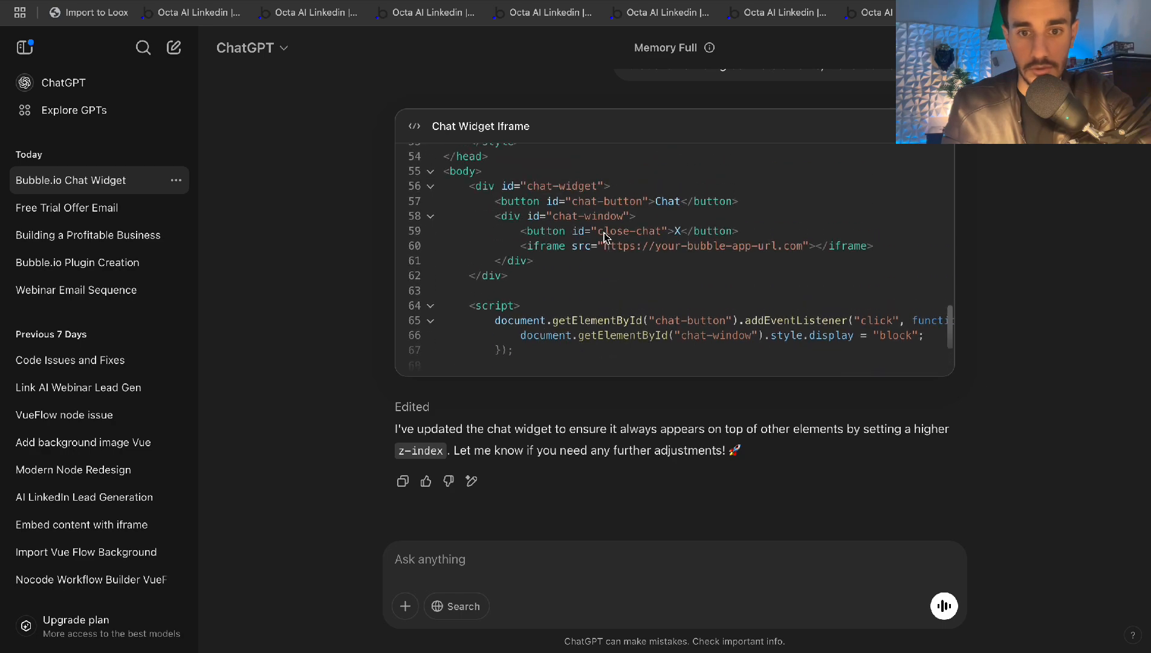
# Open the code as a full 75-line Canvas document and select the placeholder iframe URL
pyautogui.click(650, 296)
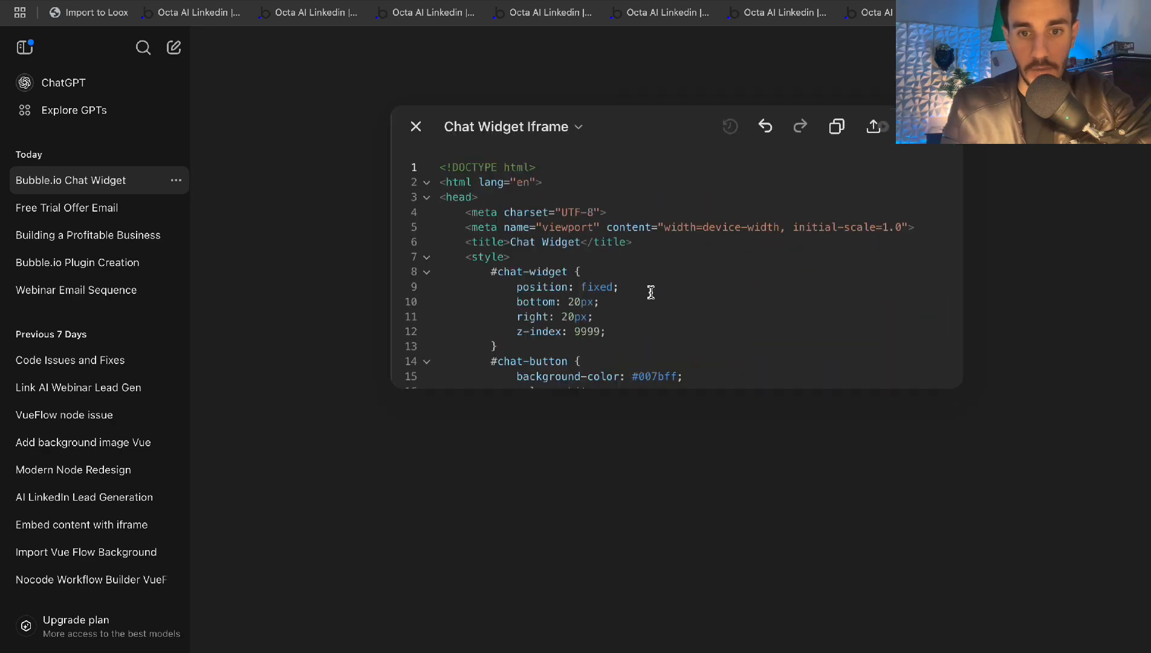
pyautogui.scroll(-10, 651, 292)
pyautogui.scroll(11, 651, 292)
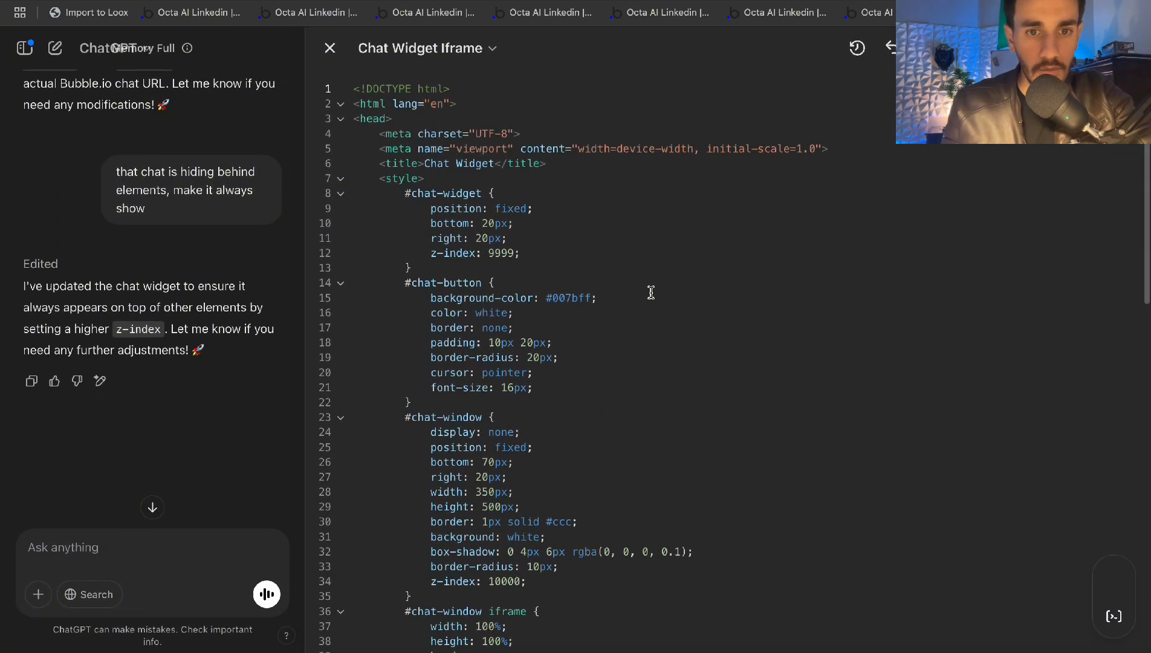
pyautogui.scroll(-11, 651, 292)
pyautogui.moveTo(714, 165); pyautogui.dragTo(515, 168)
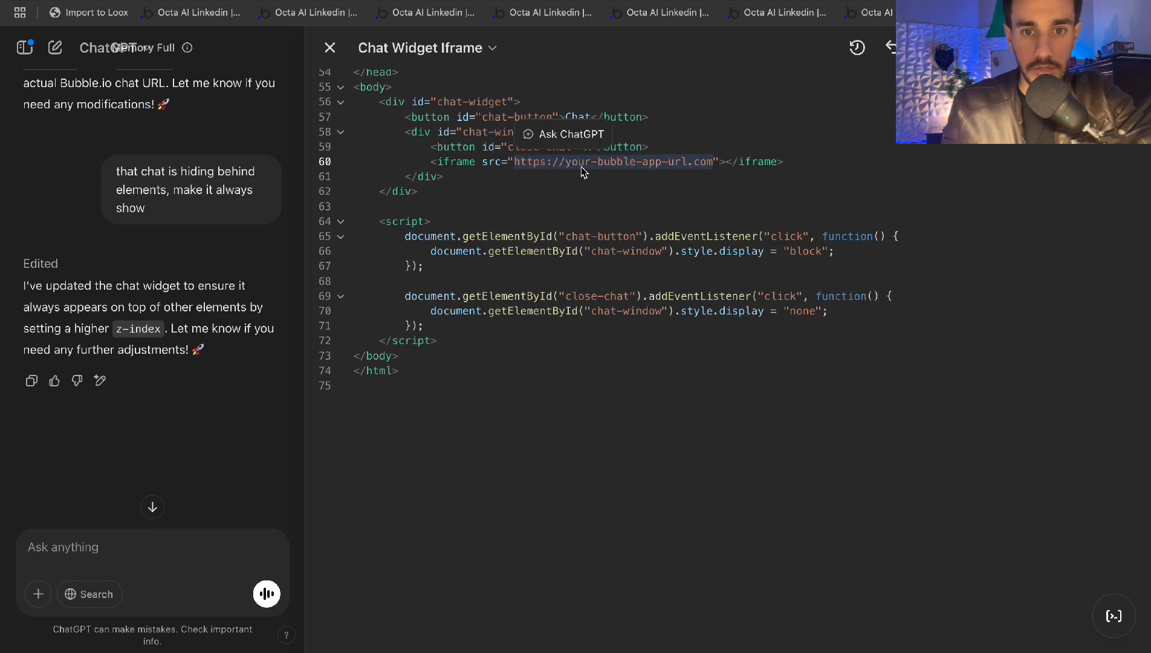
pyautogui.click(719, 141)
pyautogui.scroll(10, 720, 142)
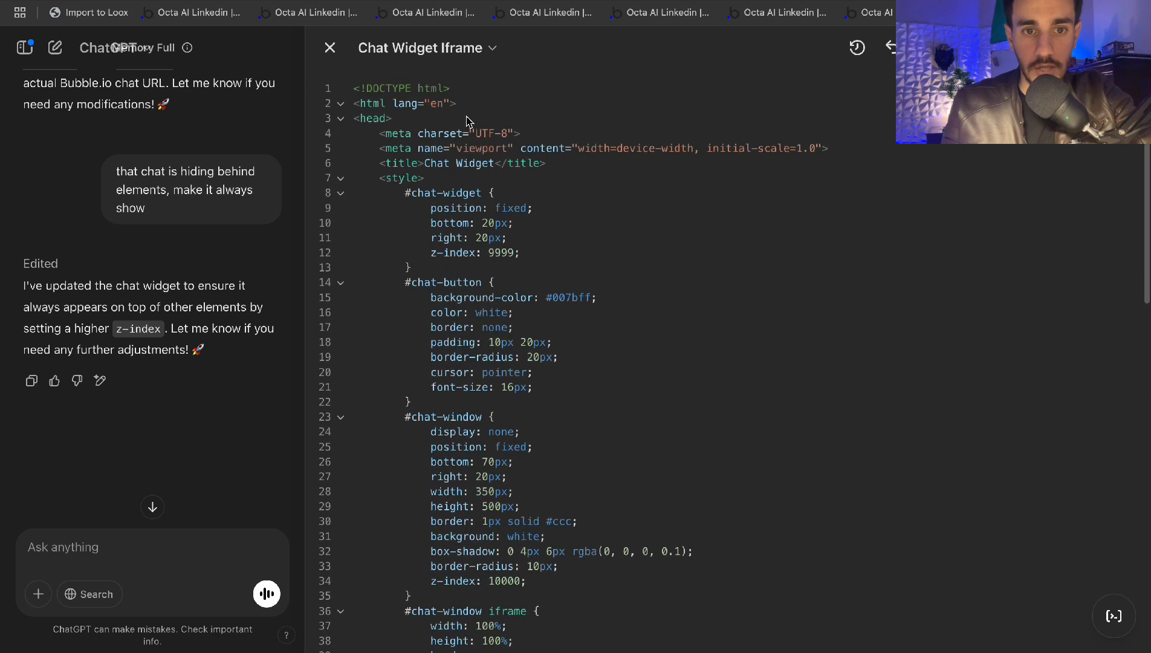
pyautogui.scroll(-10, 524, 485)
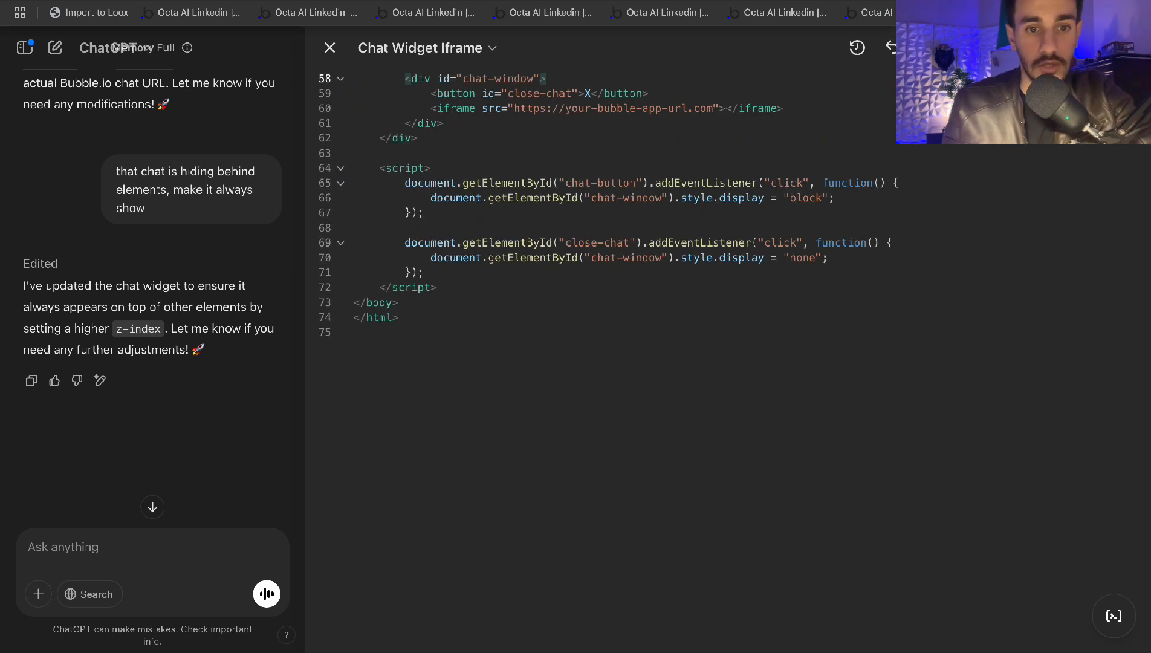
pyautogui.click(115, 1)
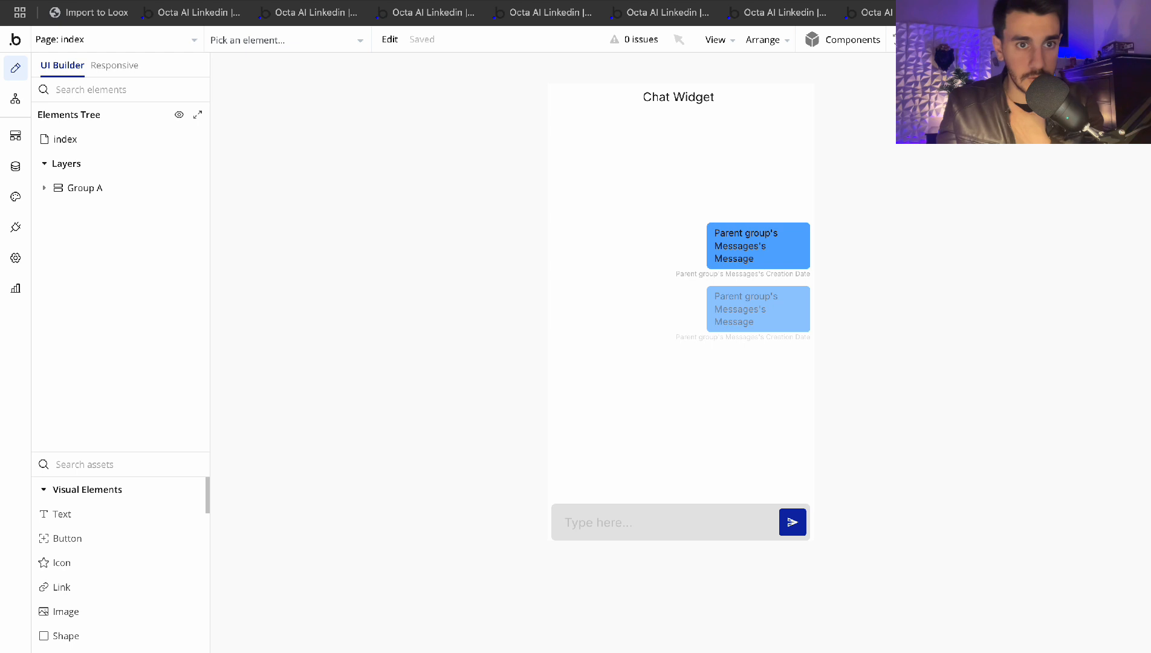
# Glance at the live Chat Widget preview, then bring forward the Notes window with the JSON template
pyautogui.hotkey('ctrl', 'Tab')
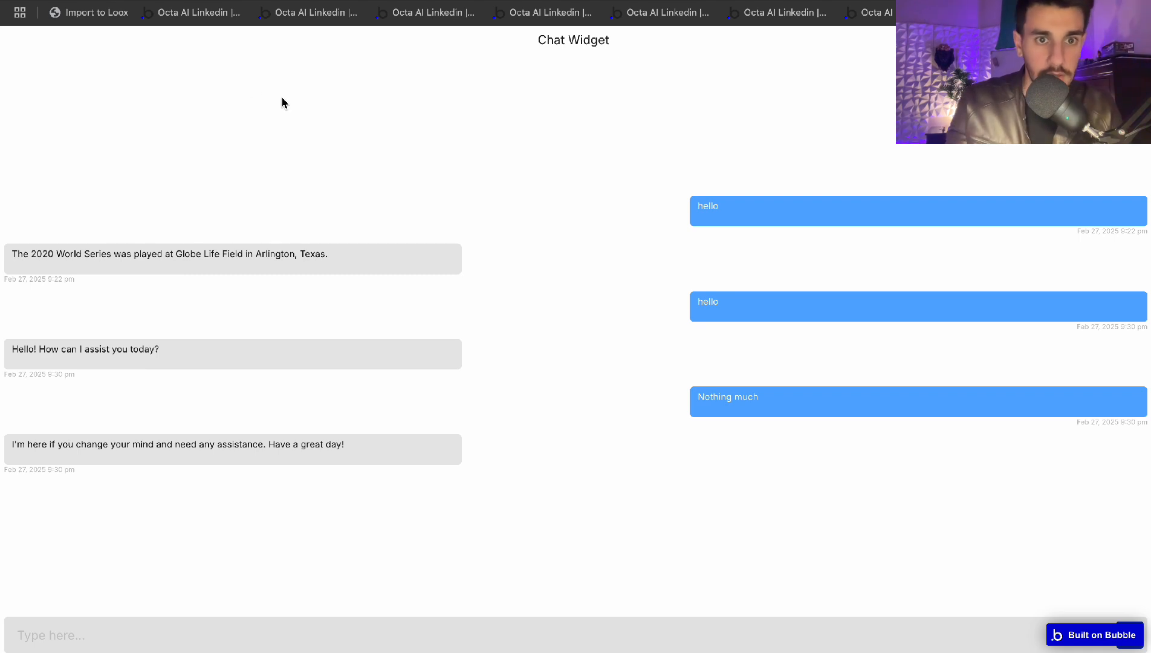
pyautogui.hotkey('ctrl', 'shift', 'Tab')
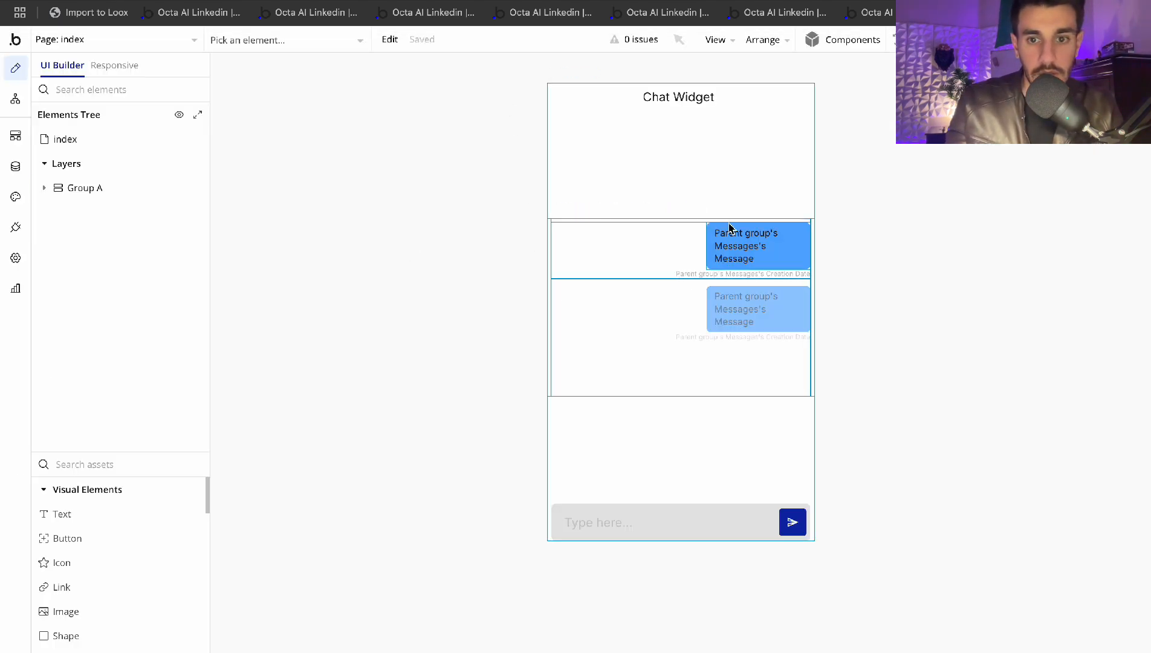
pyautogui.hotkey('ctrl', 'Up')
pyautogui.click(1053, 205)
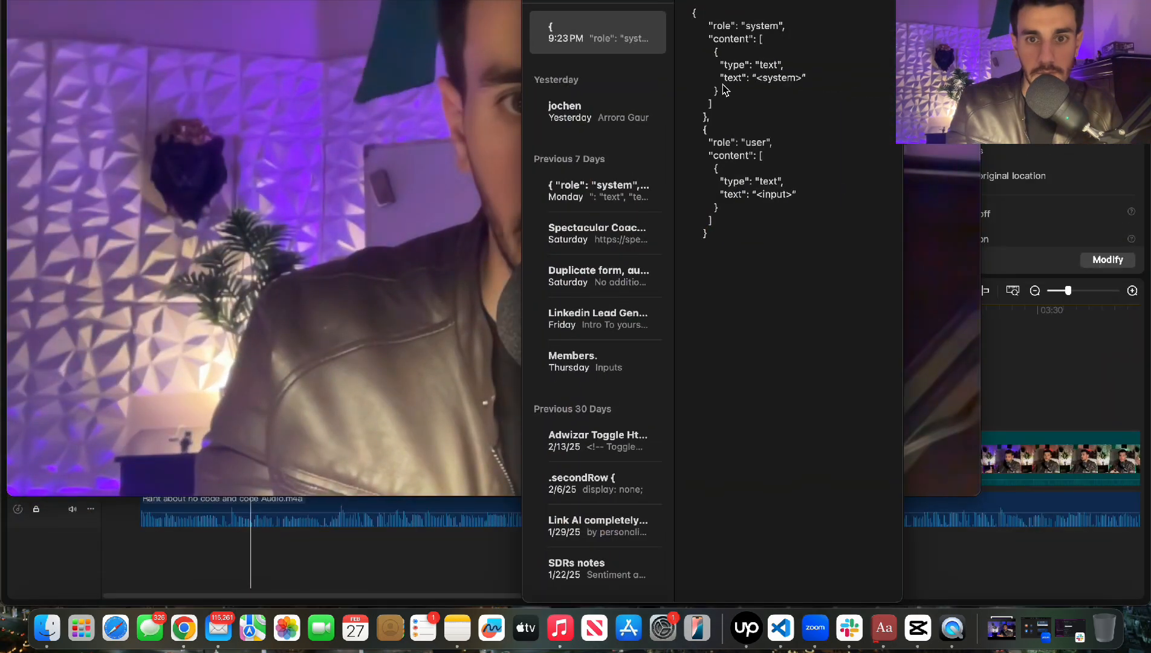
# Start a new note and go to the ChatGPT Chat Widget code
pyautogui.press('super+n')
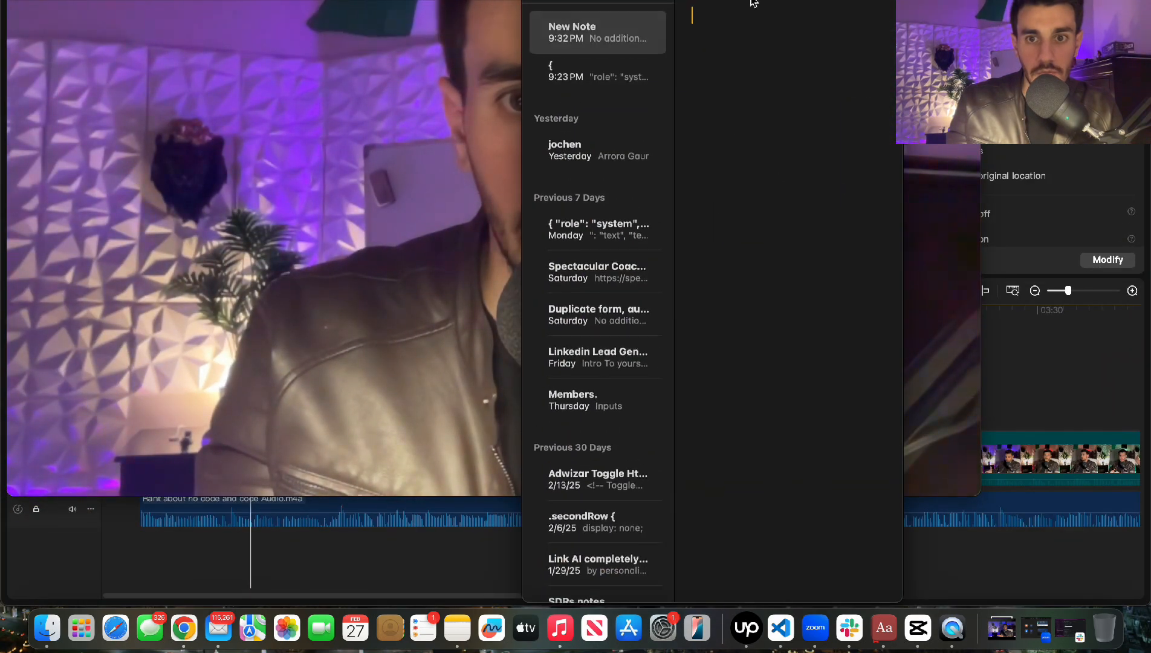
pyautogui.hotkey('ctrl', 'Up')
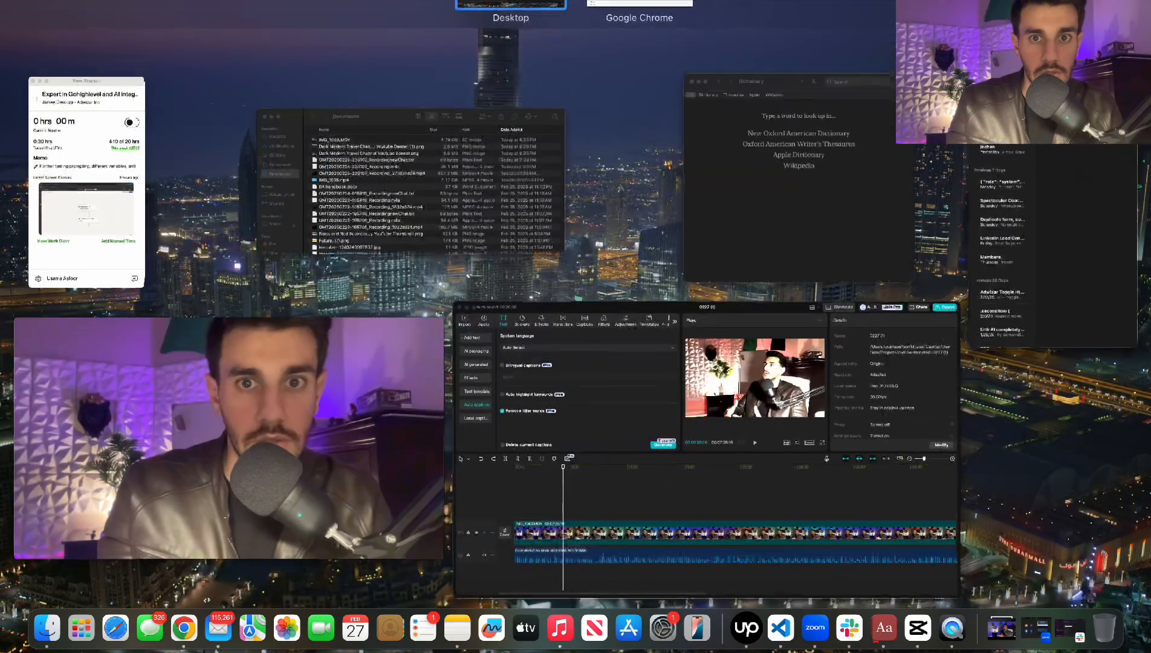
pyautogui.click(635, 5)
pyautogui.hotkey('ctrl', 'Tab')
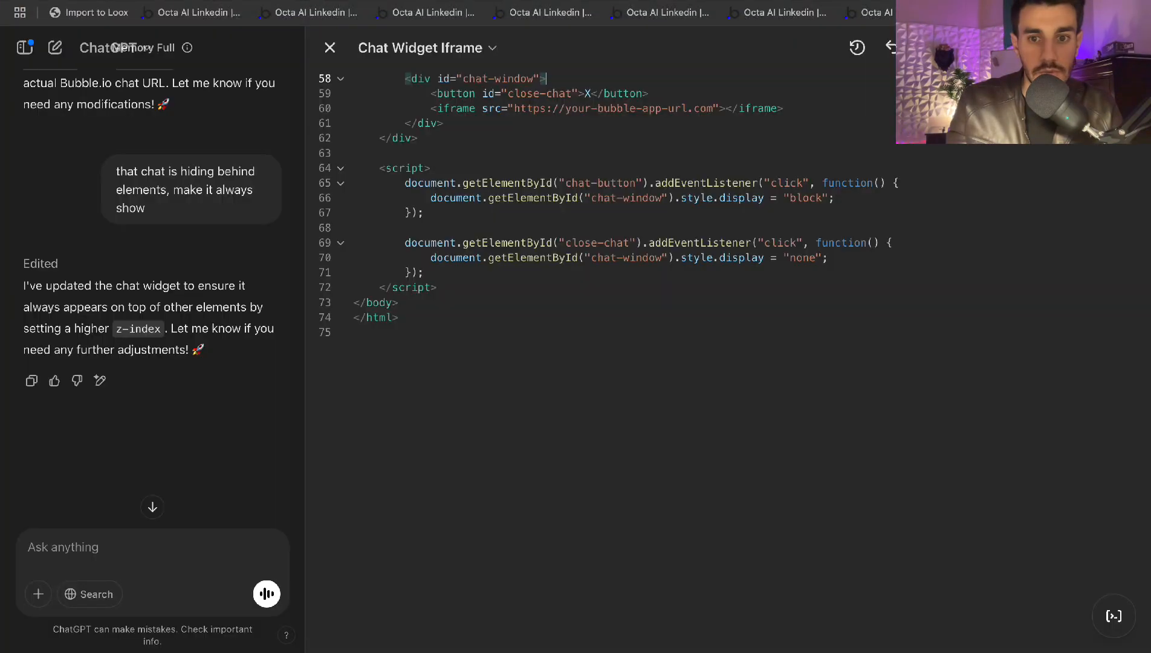
pyautogui.scroll(14, 822, 170)
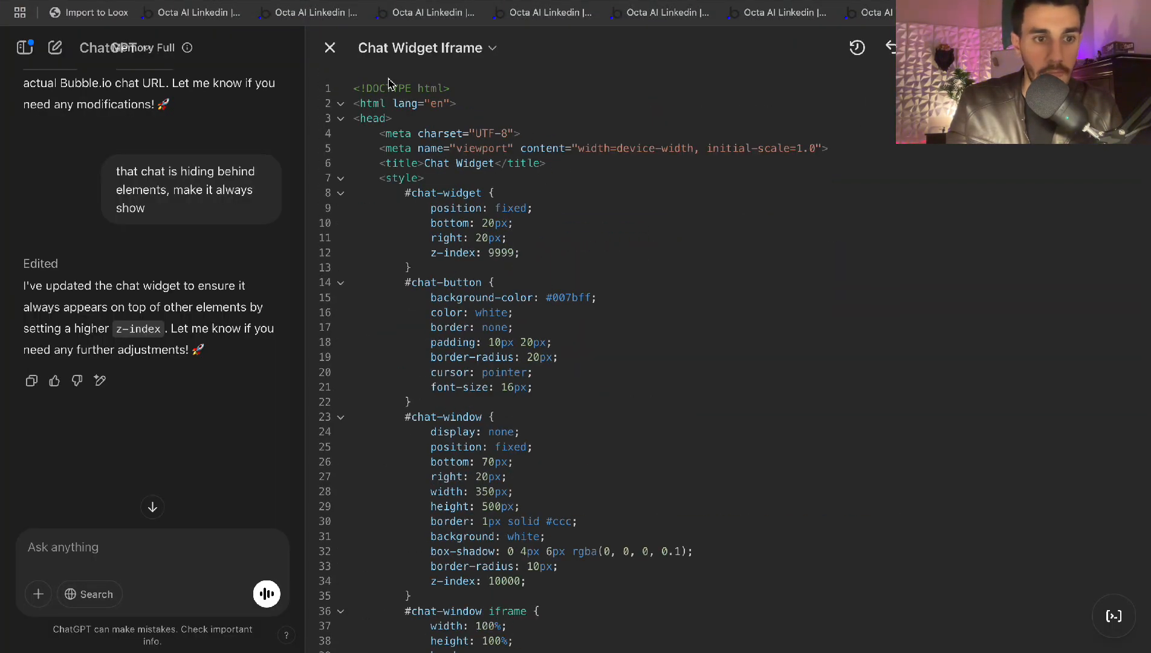
# Paste the full Chat Widget HTML code into the new note
pyautogui.hotkey('ctrl', 'Up')
pyautogui.click(748, 147)
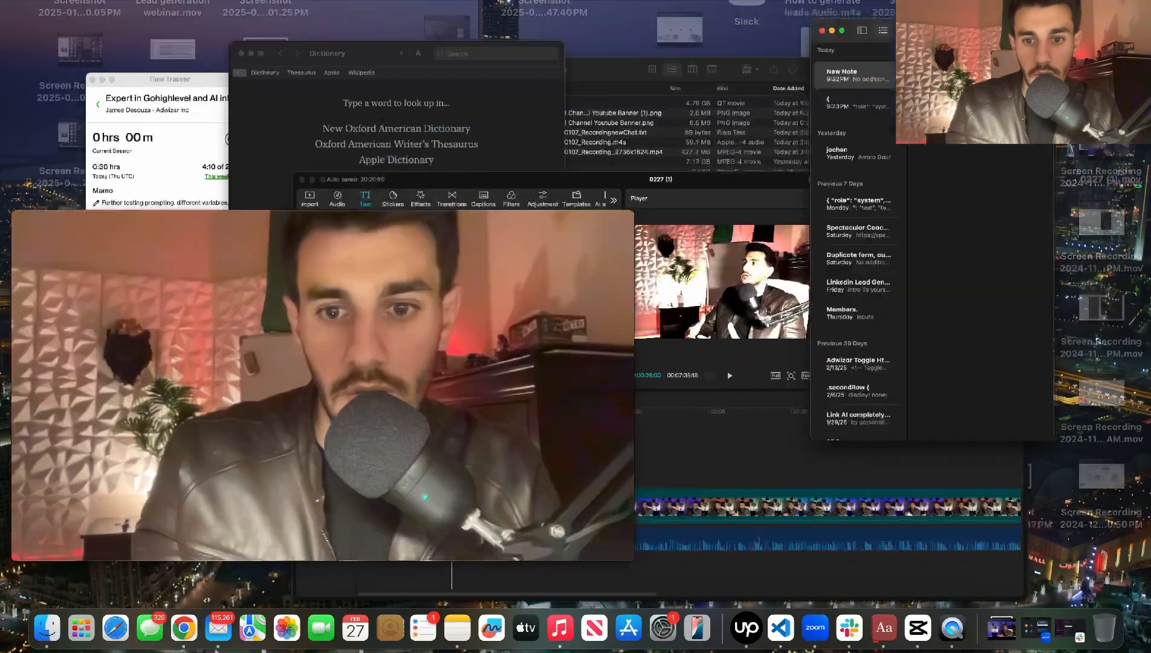
pyautogui.press('super+v')
pyautogui.scroll(-10, 769, 268)
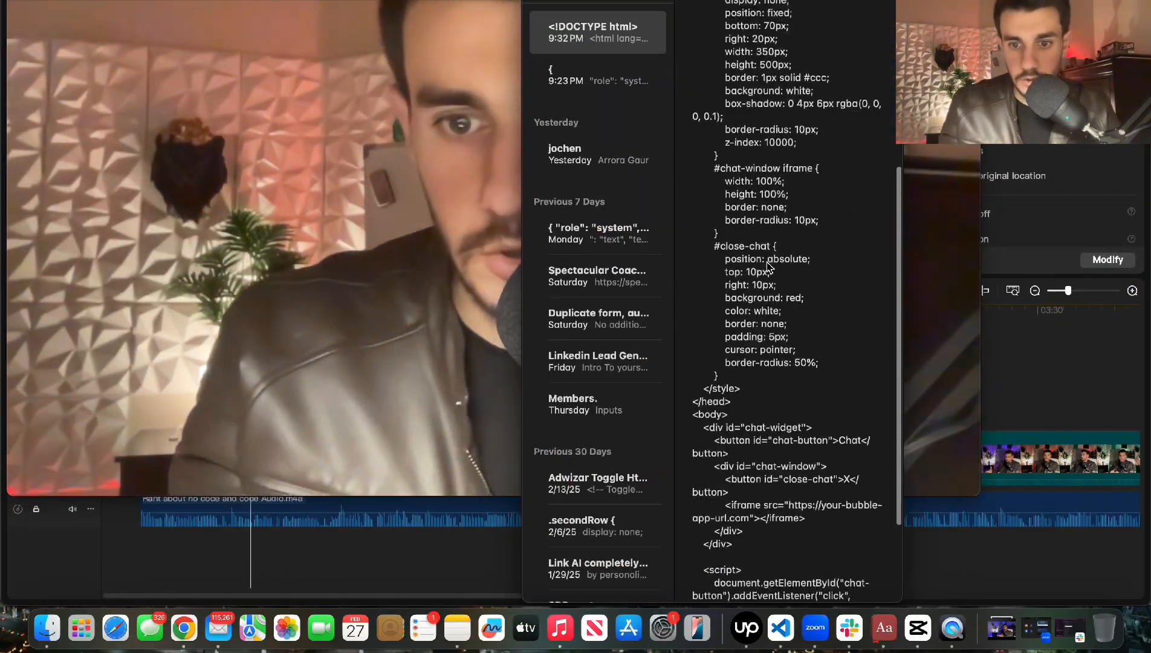
pyautogui.scroll(-3, 769, 267)
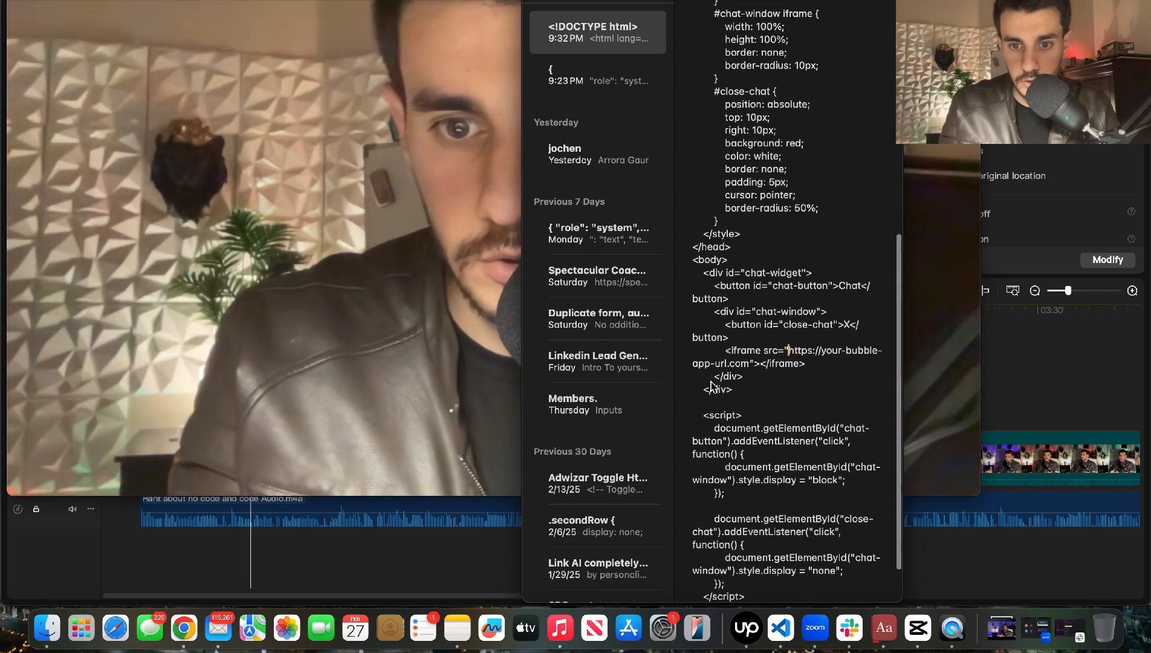
pyautogui.hotkey('ctrl', 'Up')
pyautogui.click(609, 3)
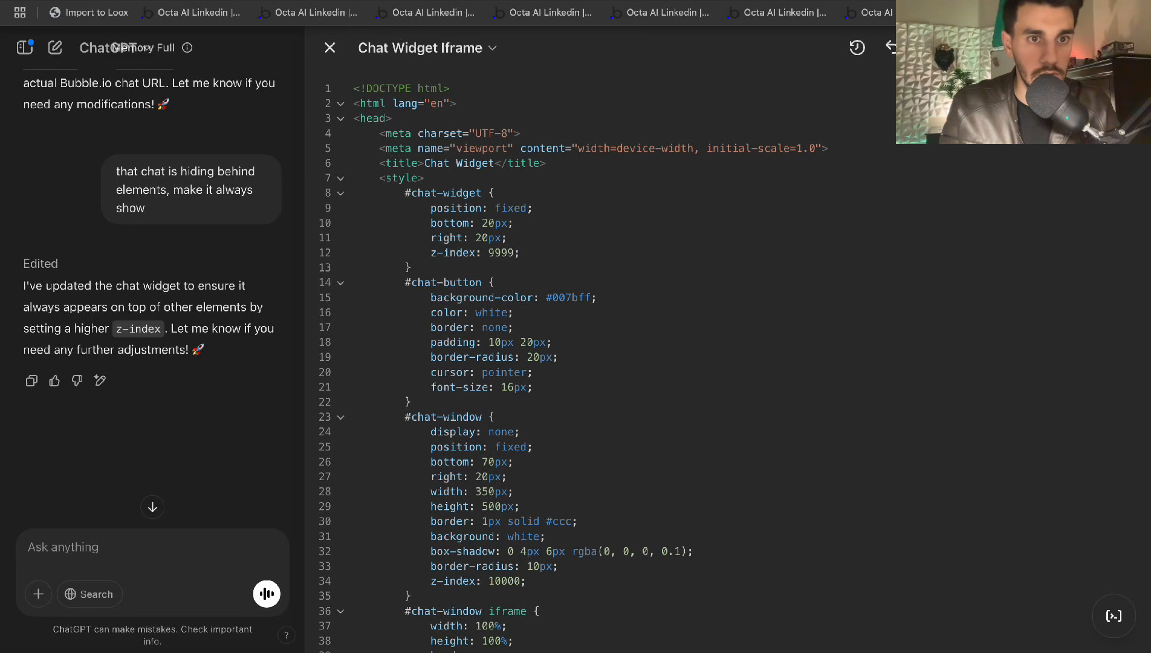
# Replace the note's placeholder iframe URL with the Bubble app's version-test index page address
pyautogui.hotkey('ctrl', 'shift', 'Tab')
pyautogui.hotkey('ctrl', 'shift', 'Tab')
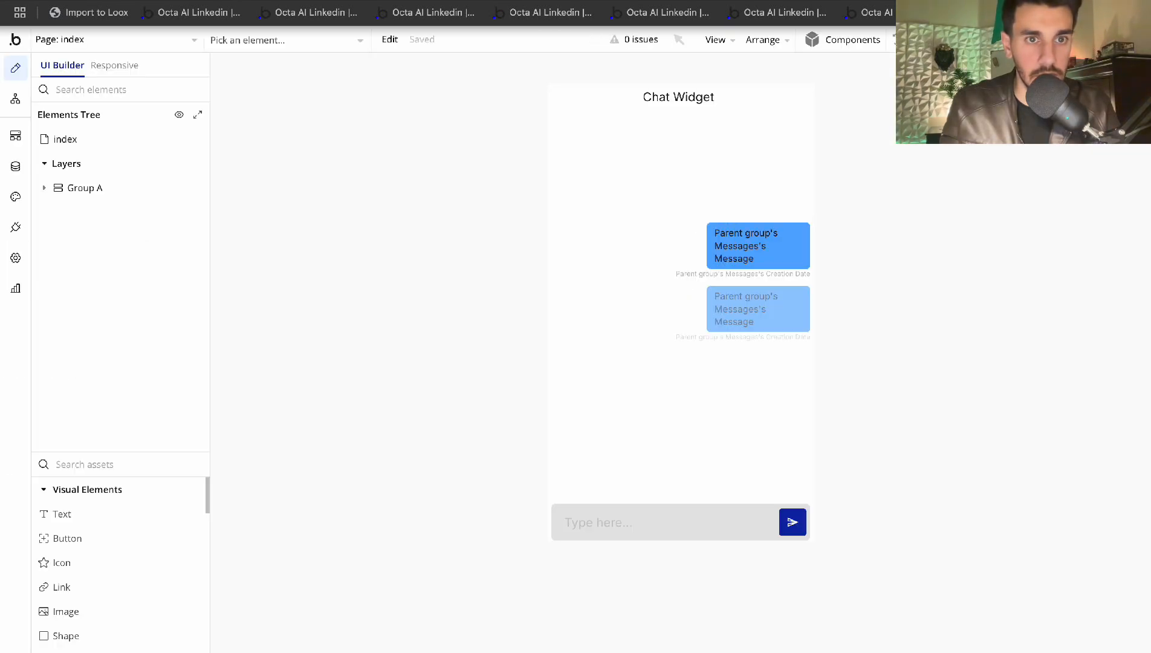
pyautogui.hotkey('ctrl', 'Tab')
pyautogui.hotkey('ctrl', 'Up')
pyautogui.click(1019, 254)
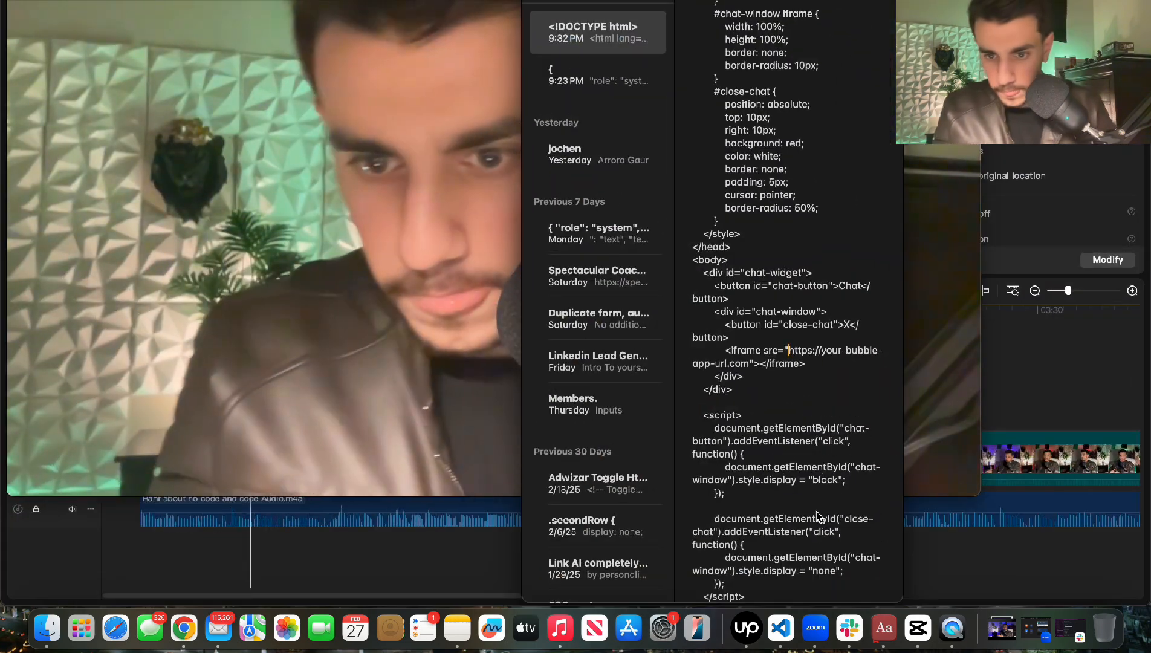
pyautogui.scroll(-2, 817, 516)
pyautogui.moveTo(788, 321); pyautogui.dragTo(769, 334)
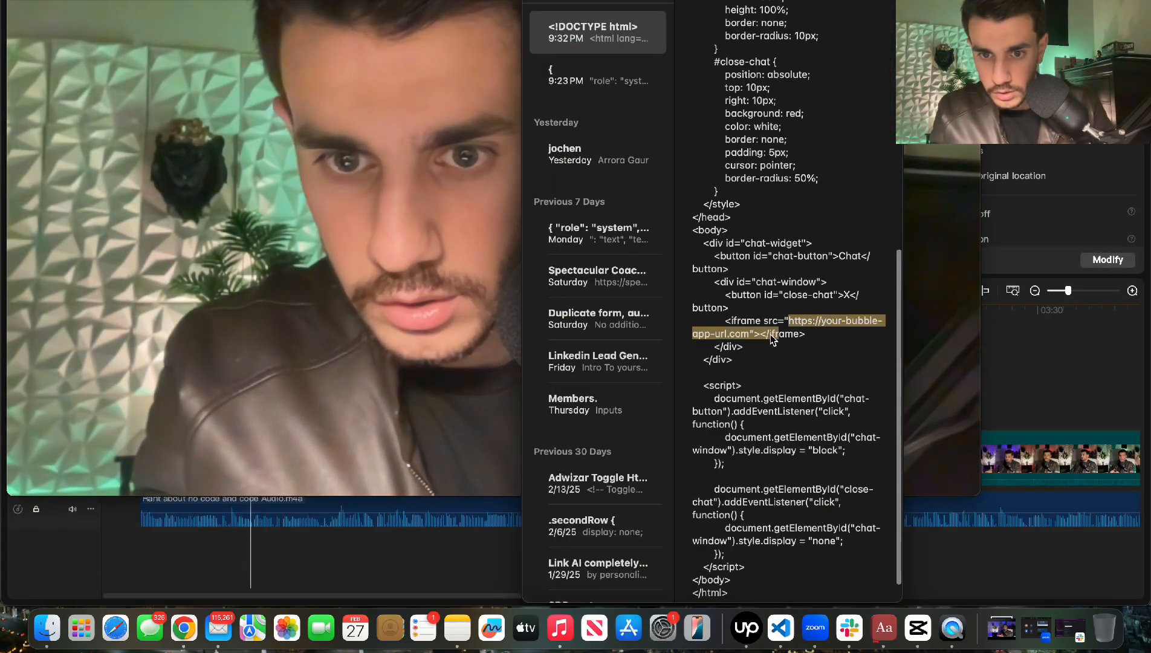
pyautogui.write('https://chat-bot-61506.bubbleapps.io/version-test/index')
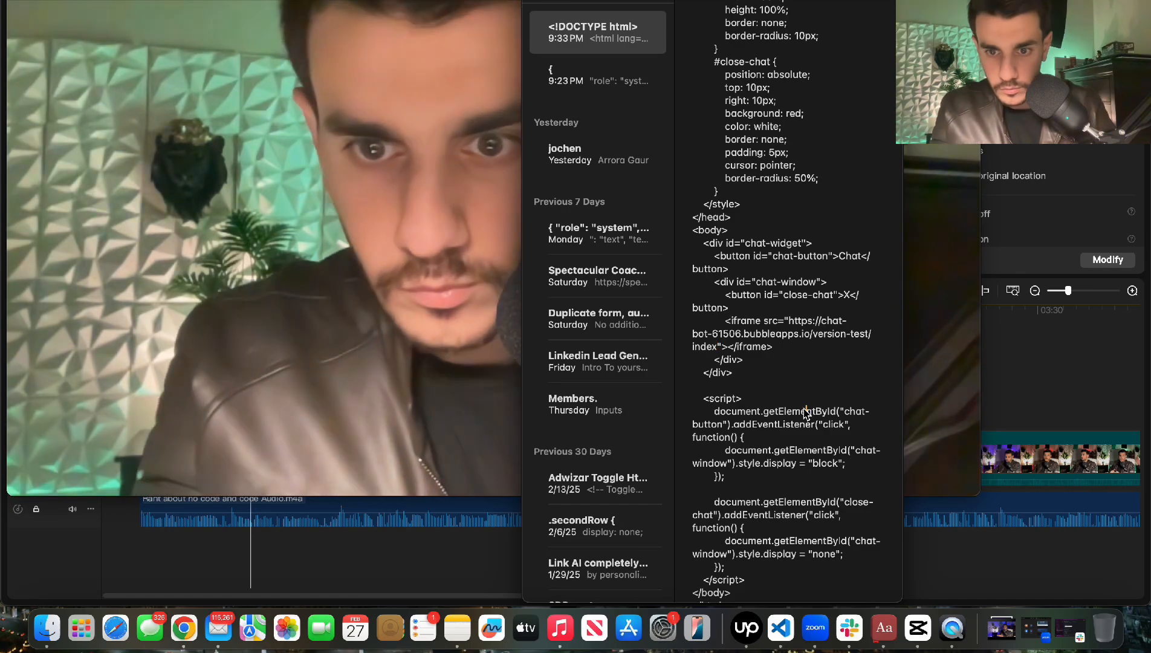
# Select all of the finished widget code in the note
pyautogui.hotkey('ctrl', 'Up')
pyautogui.click(1105, 158)
pyautogui.scroll(-2, 894, 446)
pyautogui.moveTo(744, 571); pyautogui.dragTo(692, 326)
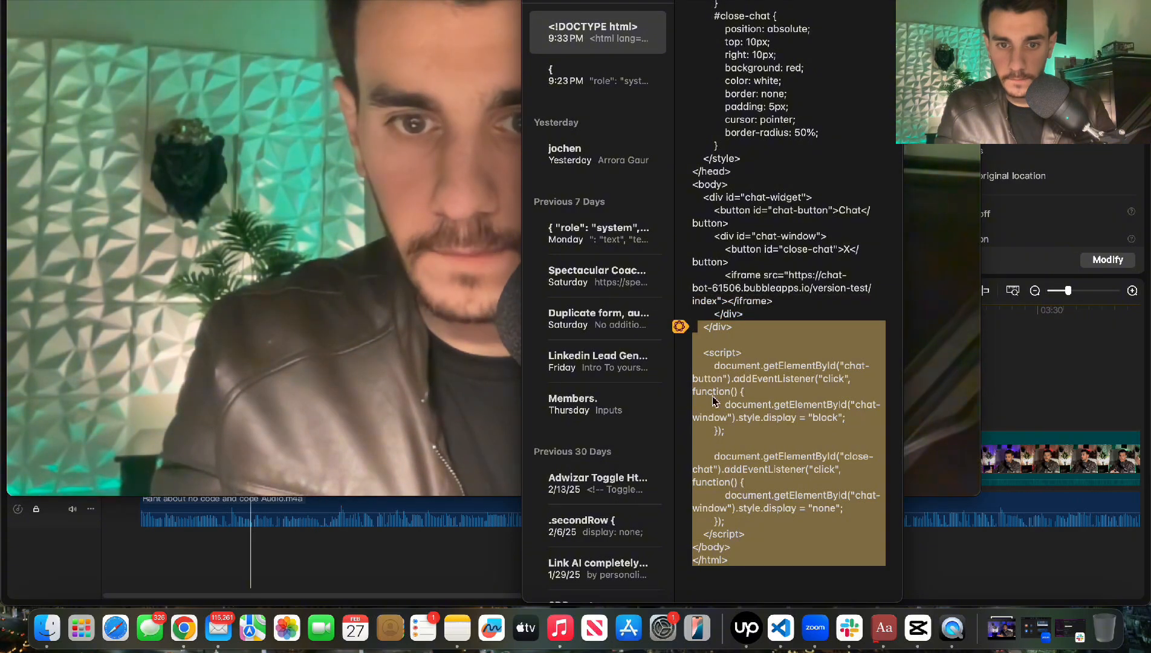
pyautogui.click(727, 540)
pyautogui.moveTo(730, 568); pyautogui.dragTo(689, 3)
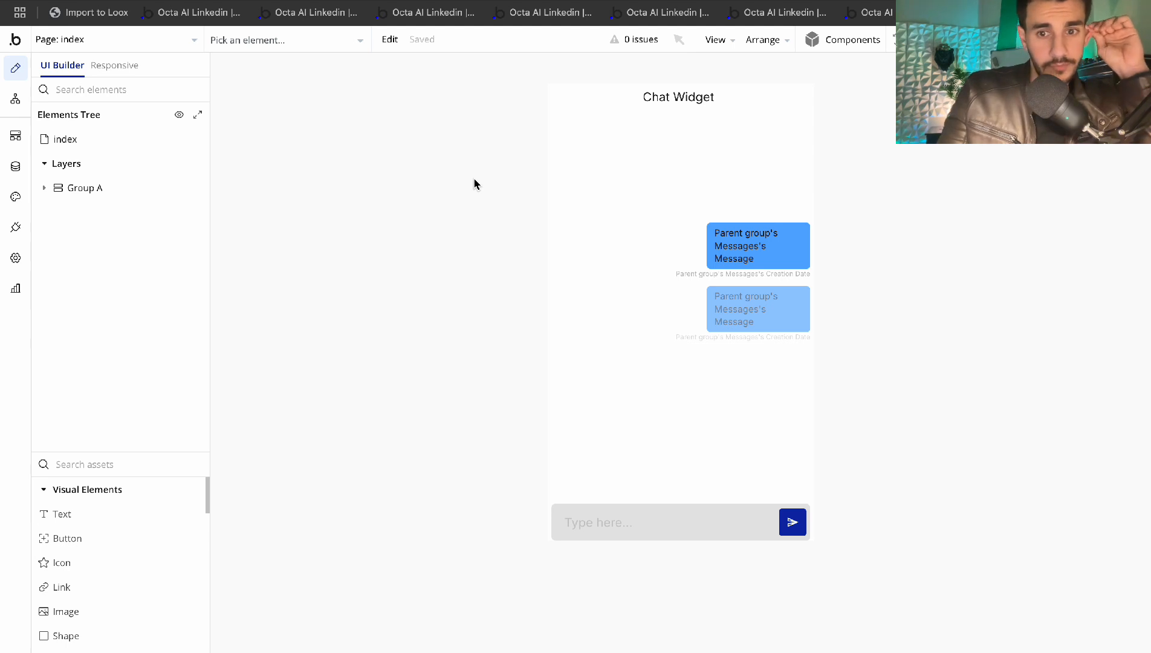
# Add a blank page named 'test' and find the HTML element by searching assets for 'html'
pyautogui.click(183, 42)
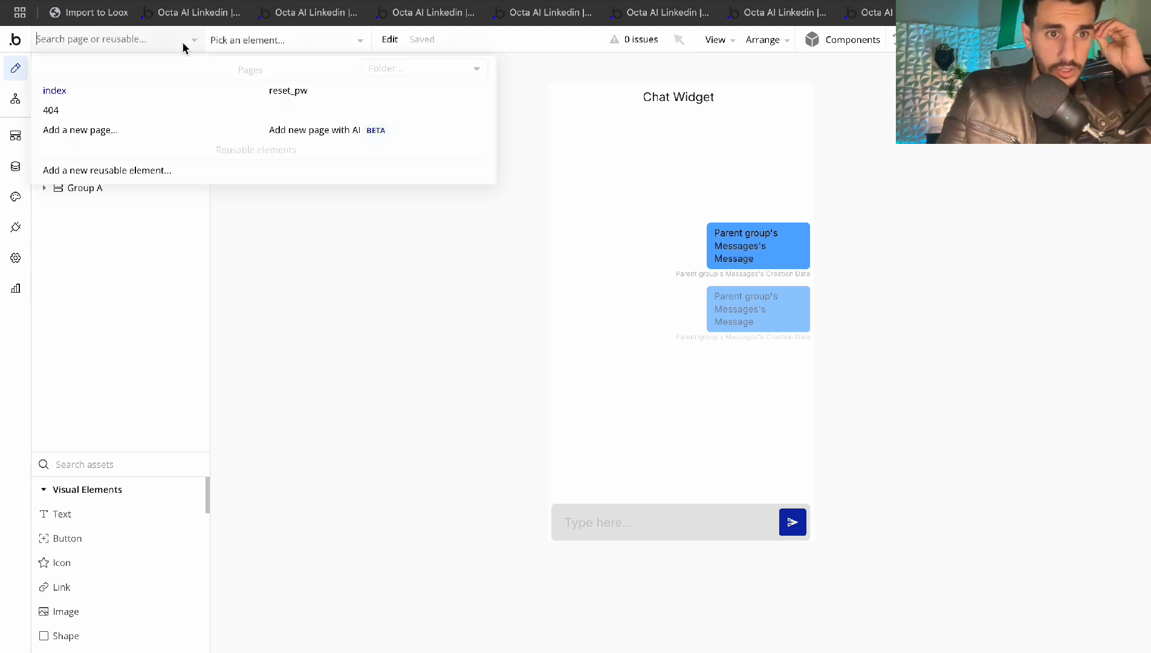
pyautogui.click(83, 128)
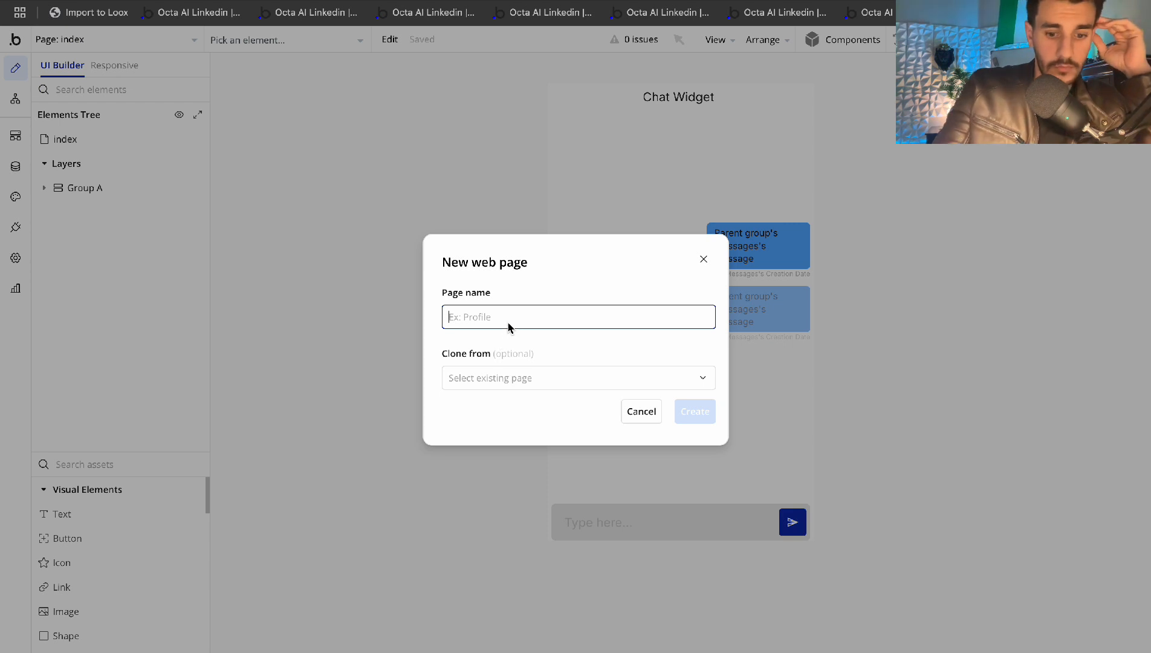
pyautogui.write('Test')
pyautogui.click(700, 417)
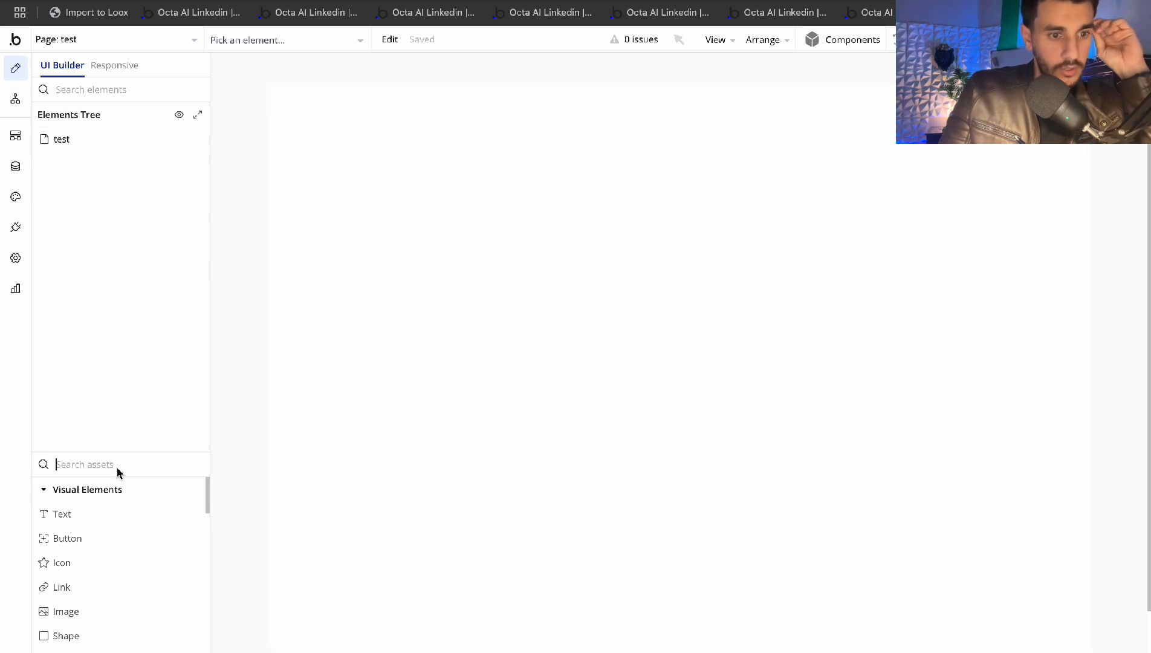
pyautogui.write('html')
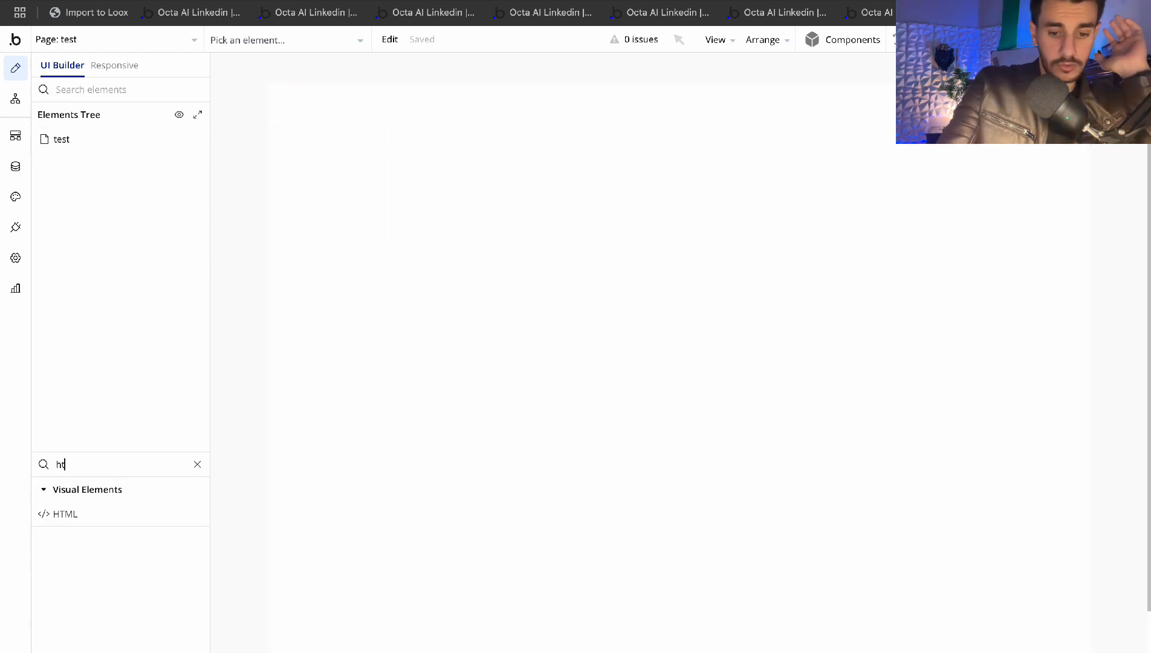
pyautogui.click(84, 515)
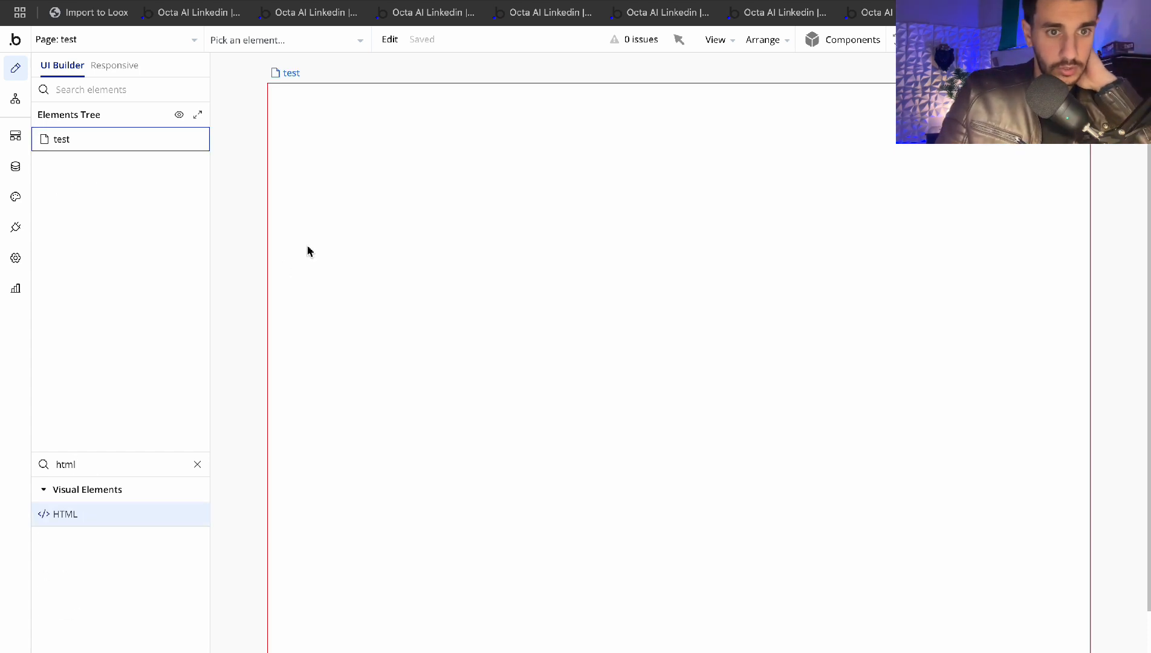
# Place an HTML element on the test page, paste in the widget code, and confirm its iFrame display setting
pyautogui.click(306, 246)
pyautogui.hotkey('ctrl', 'v')
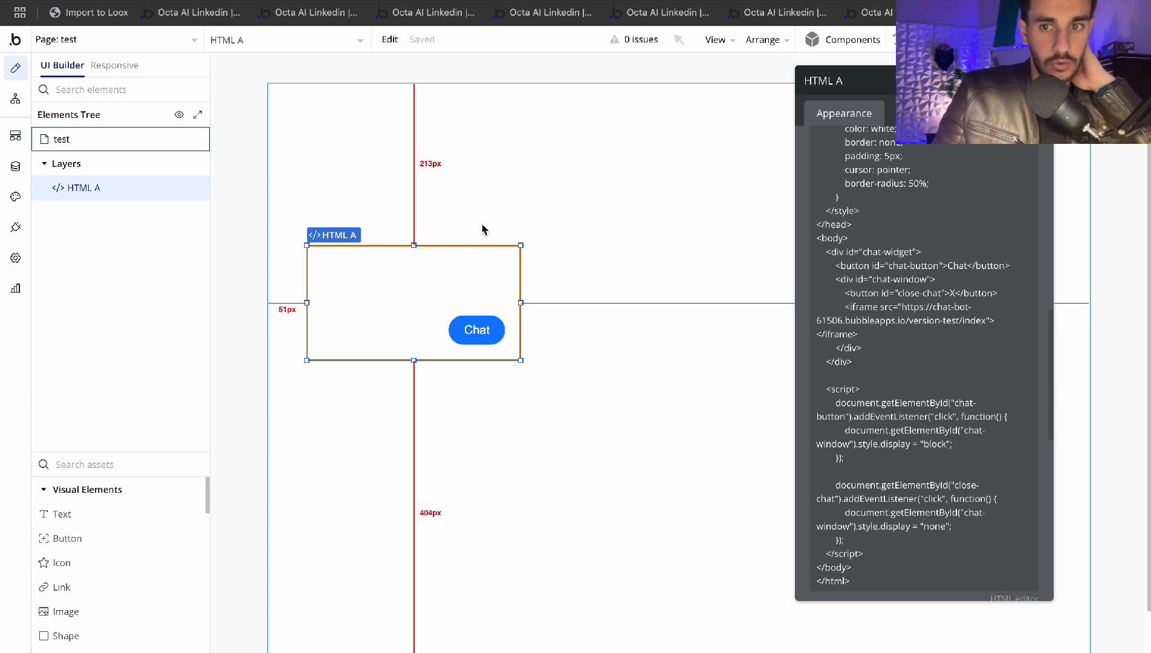
pyautogui.click(1039, 80)
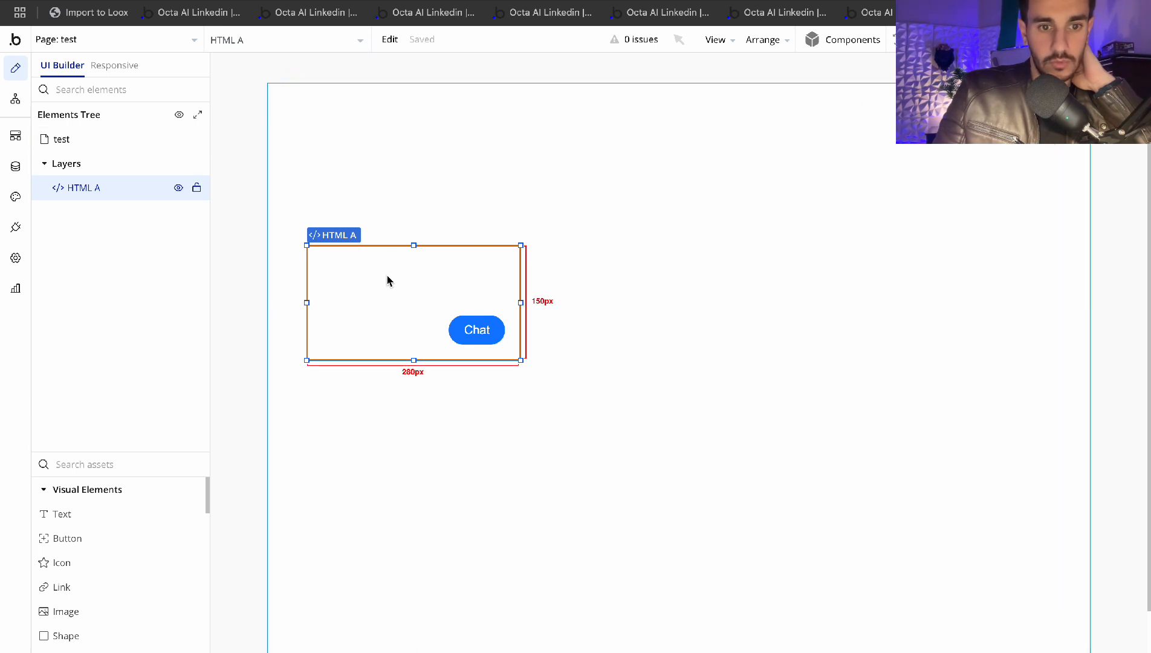
pyautogui.doubleClick(457, 296)
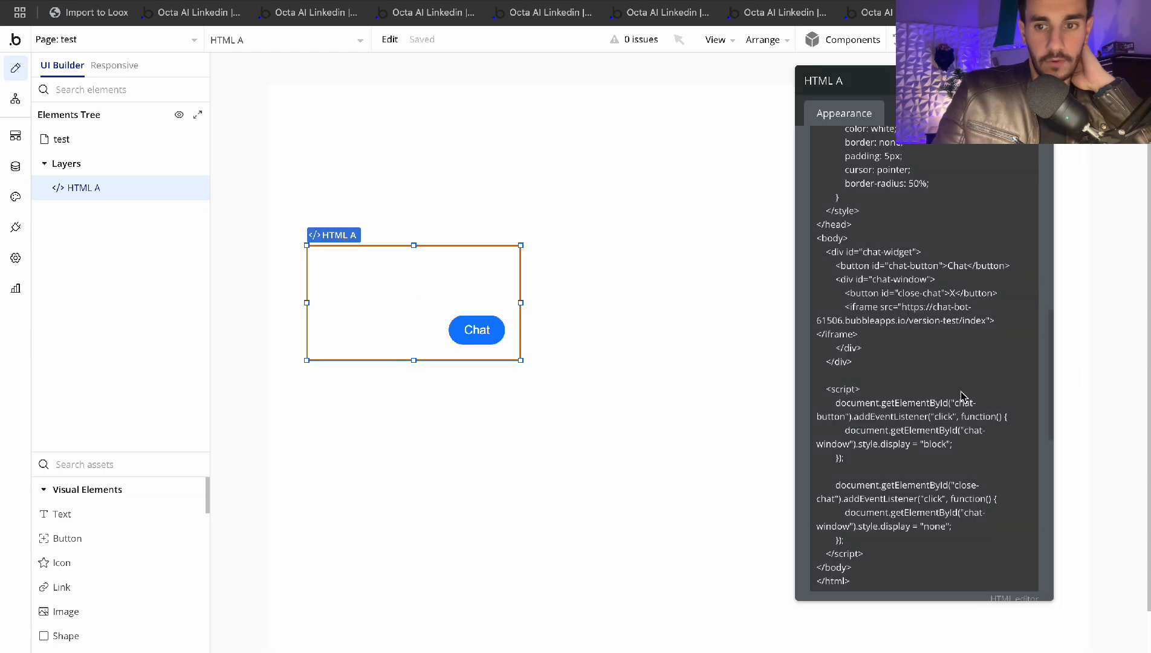
pyautogui.scroll(4, 1020, 349)
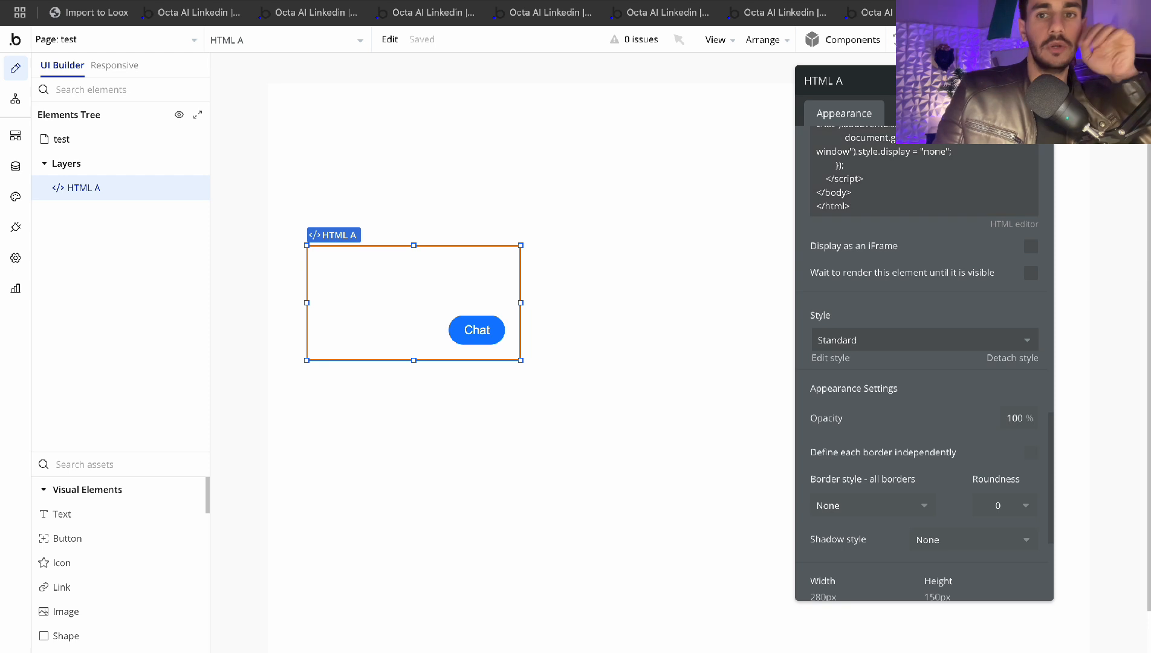
pyautogui.click(1039, 80)
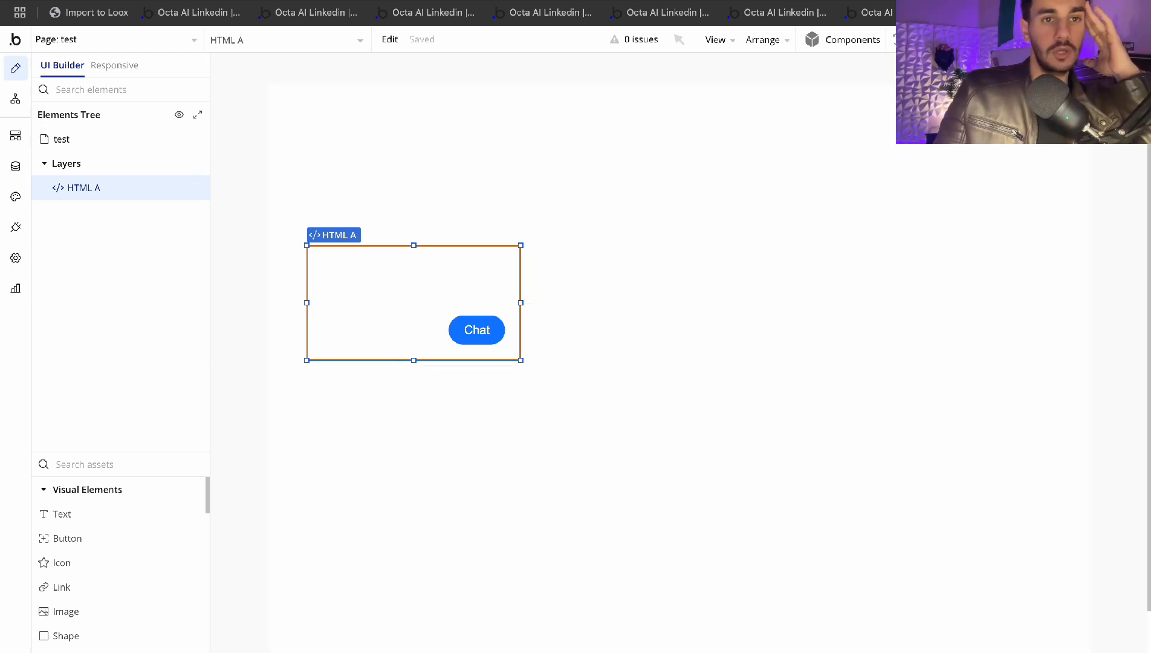
pyautogui.click(510, 1)
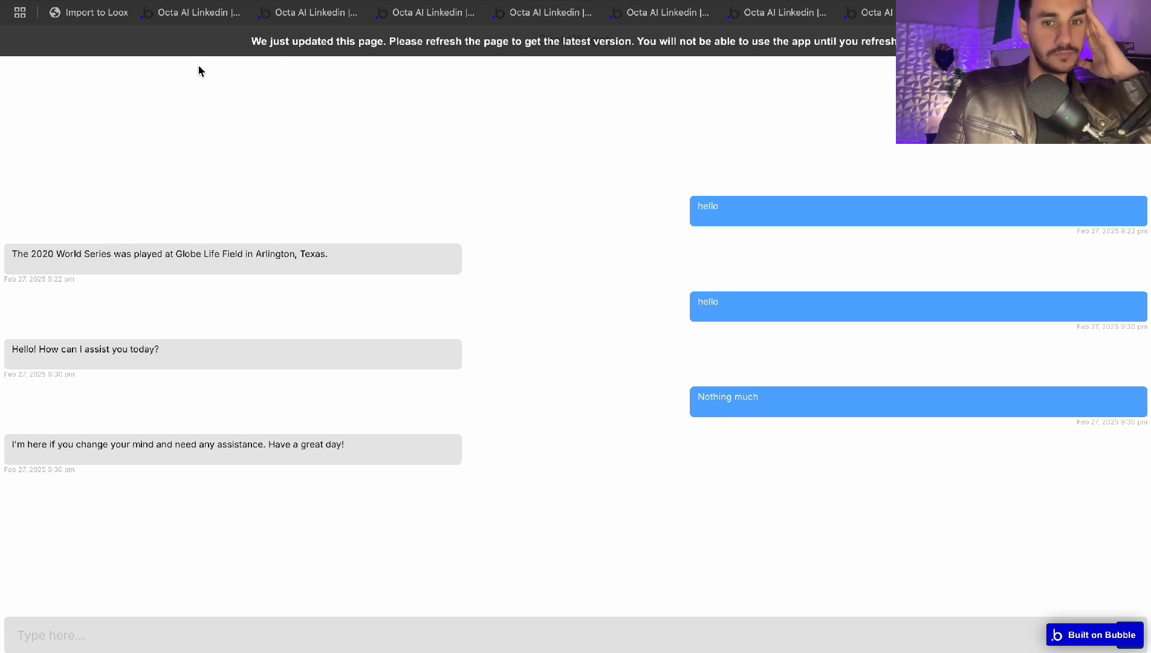
# Reload the preview, open the Chat popup, see its 'refused to connect' error, and close it
pyautogui.hotkey('ctrl', 'r')
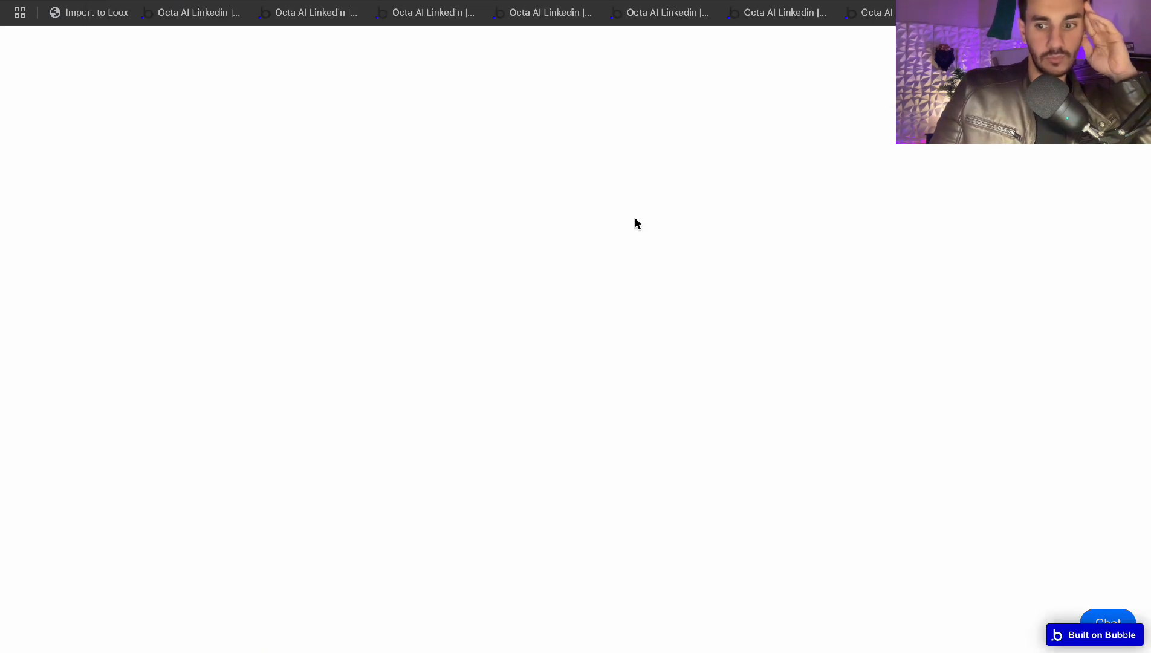
pyautogui.click(1112, 620)
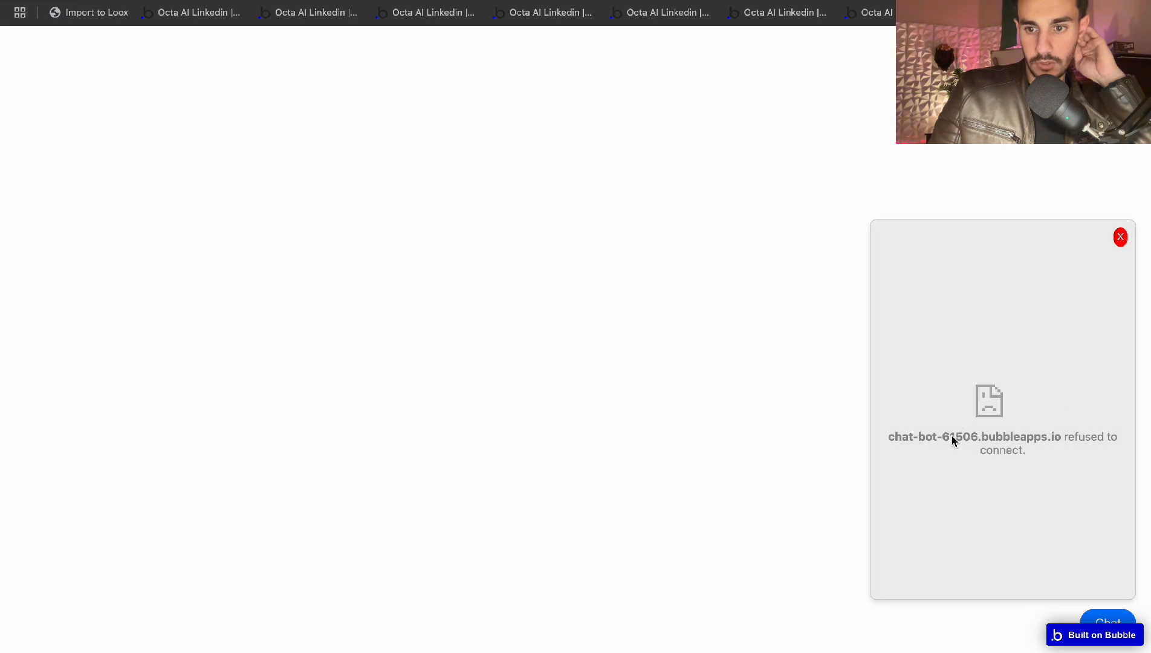
pyautogui.click(1121, 238)
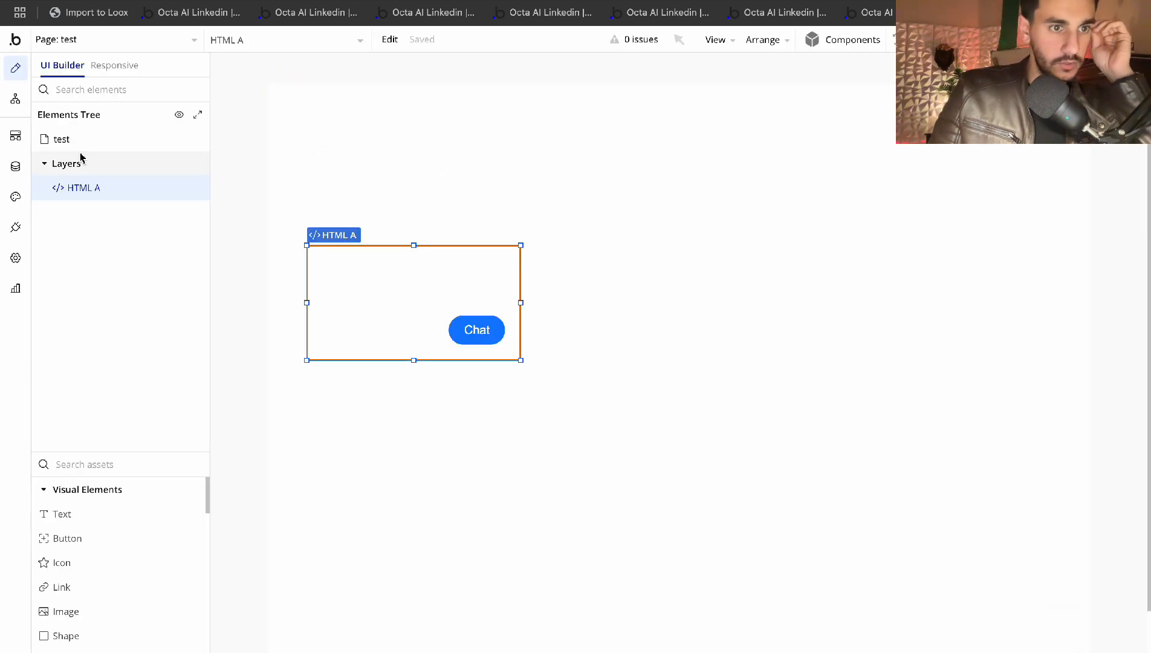
# In General settings, change X-Frame-Options from 'Block all frames' to 'Allow all iframes'
pyautogui.click(15, 257)
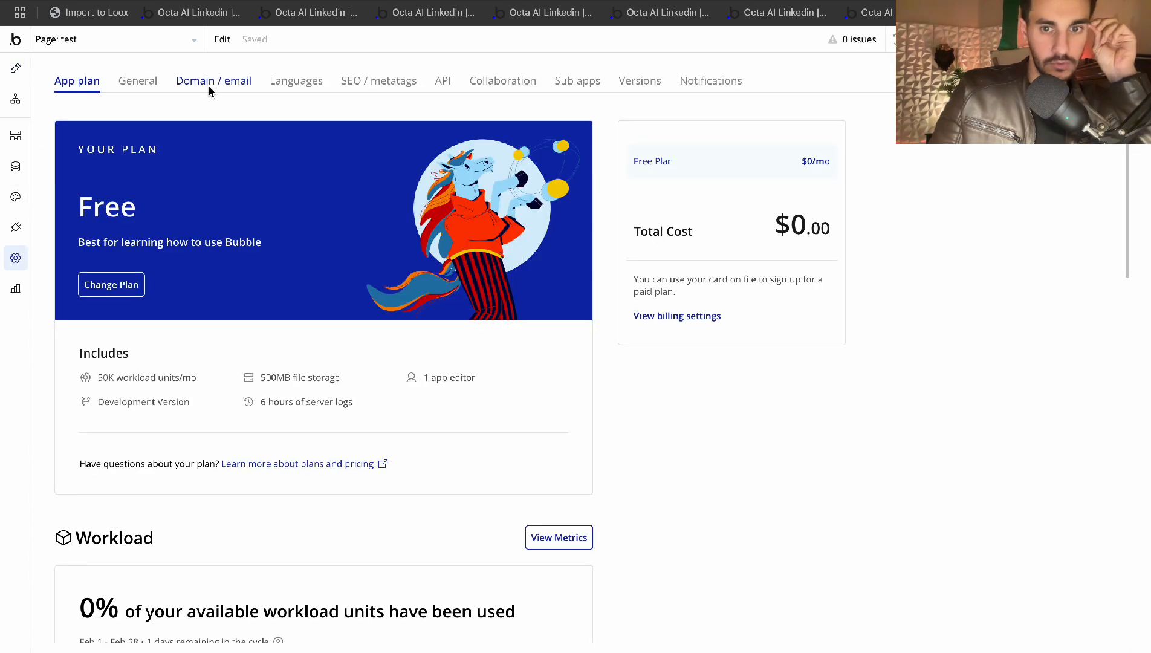
pyautogui.click(209, 88)
pyautogui.click(137, 81)
pyautogui.scroll(-5, 321, 263)
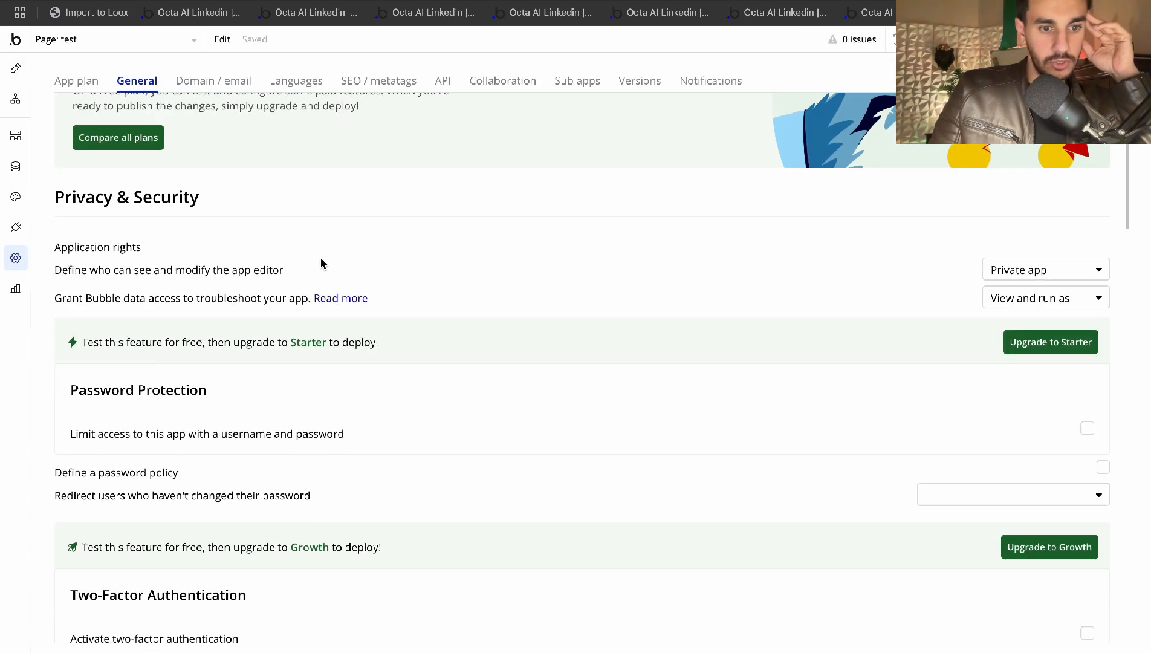
pyautogui.scroll(-2, 362, 266)
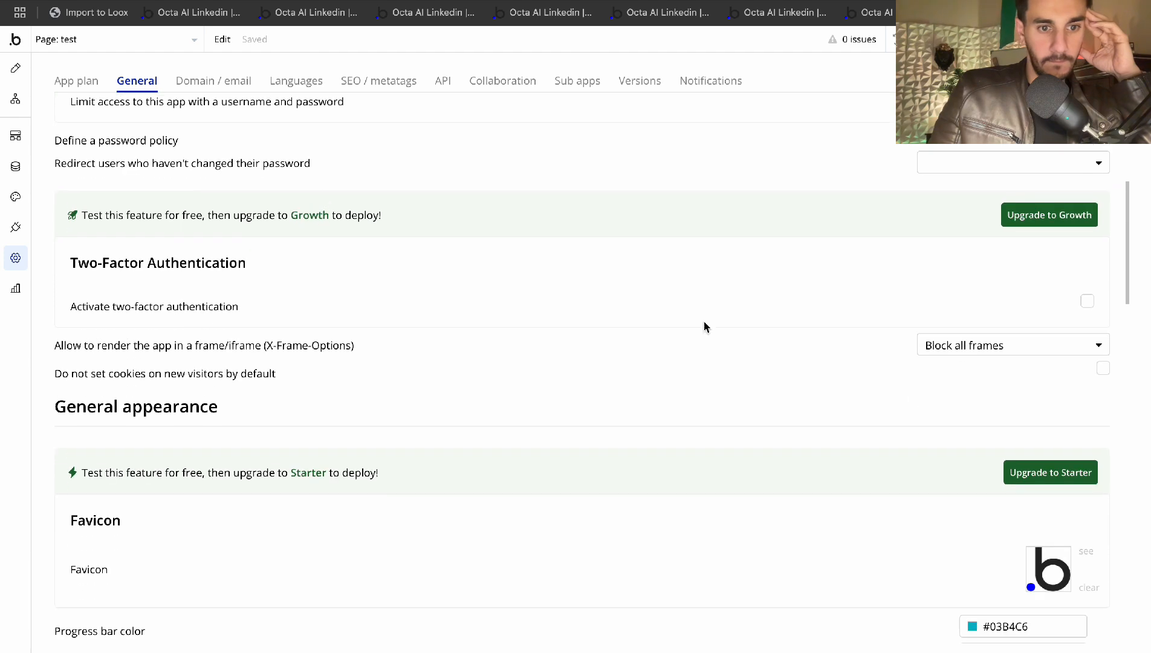
pyautogui.click(967, 340)
pyautogui.click(951, 412)
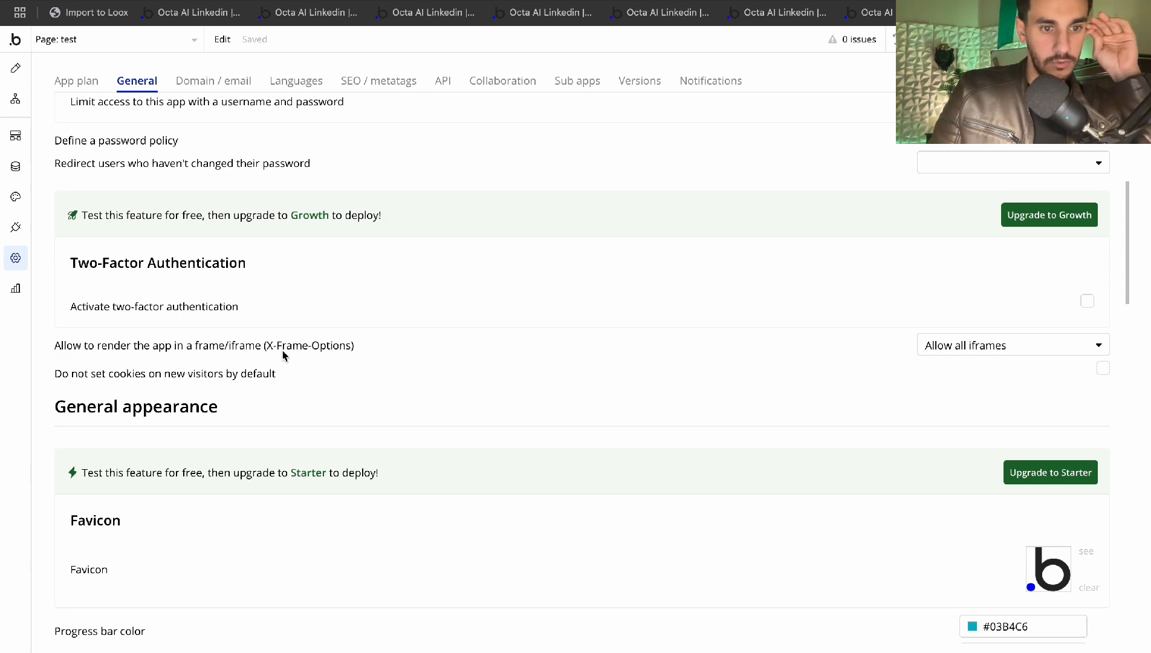
pyautogui.scroll(7, 304, 347)
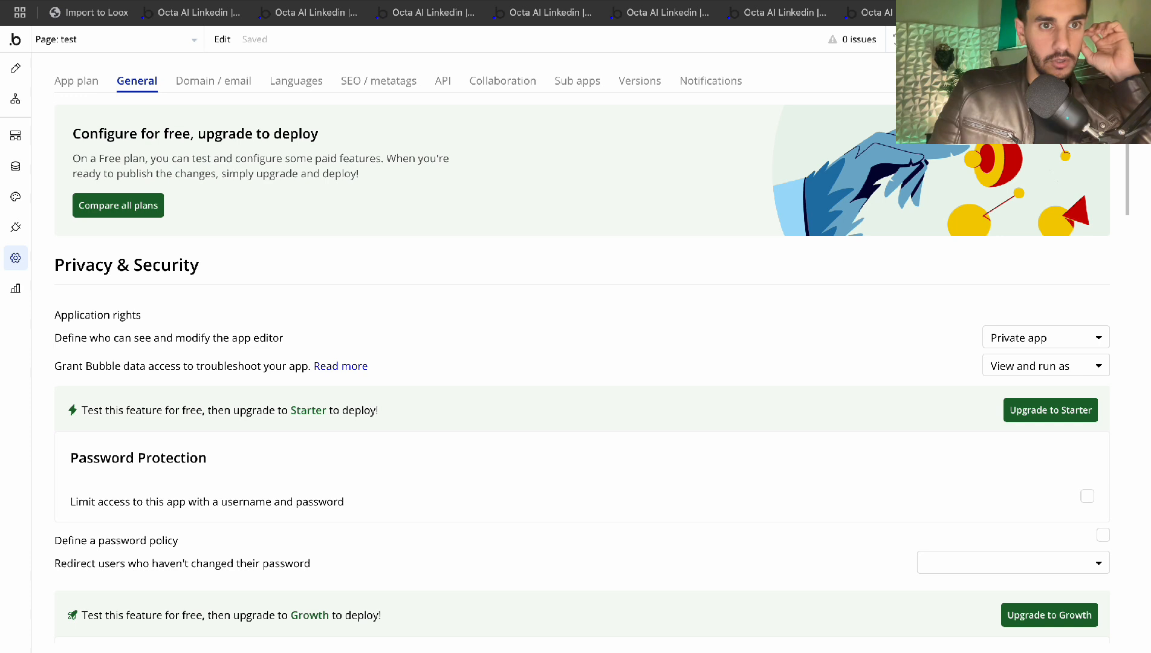
# Reload the preview with the new iframe setting and confirm the Chat widget now loads
pyautogui.press('super+r')
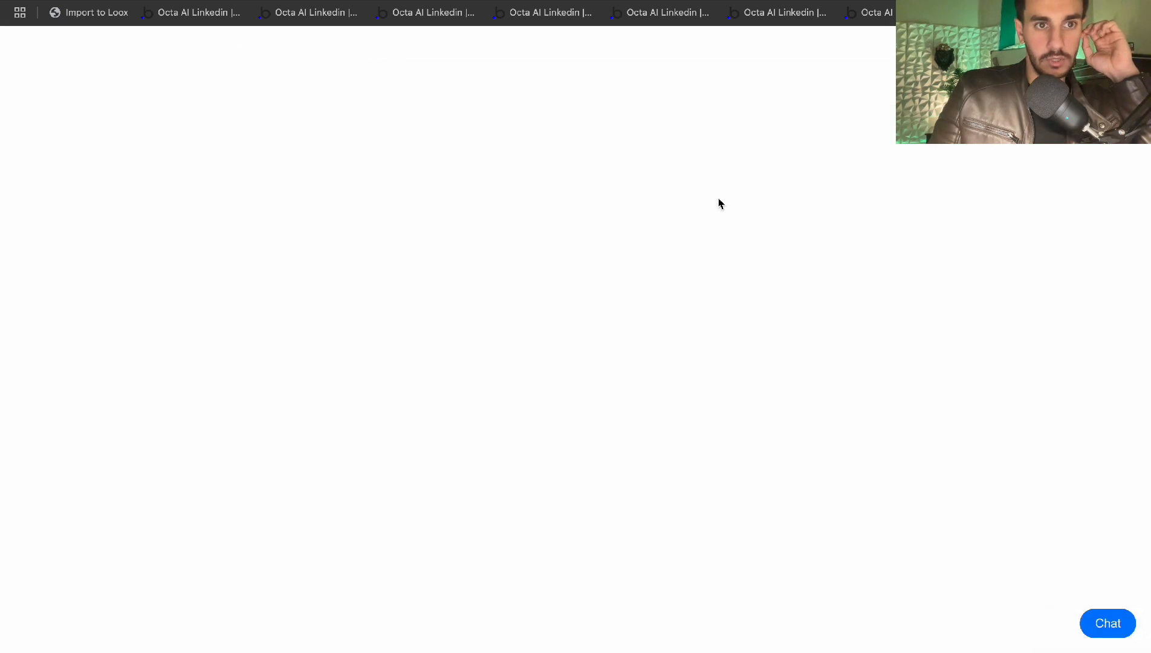
pyautogui.click(1112, 616)
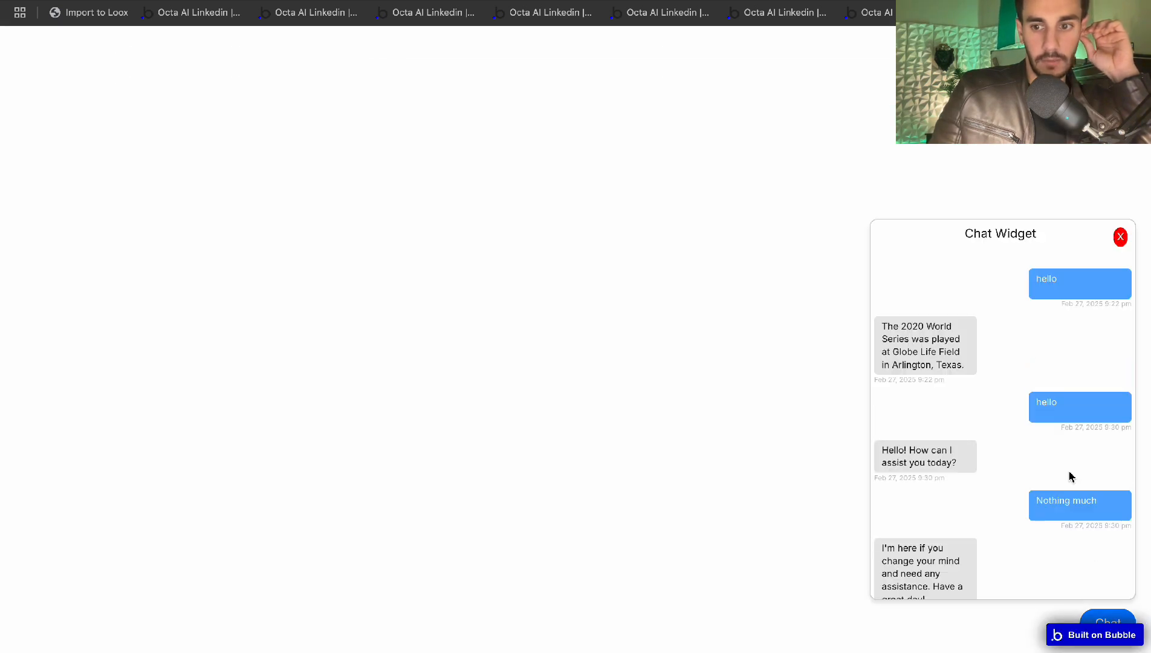
pyautogui.scroll(-2, 1054, 428)
pyautogui.scroll(1, 1053, 424)
pyautogui.scroll(2, 1053, 423)
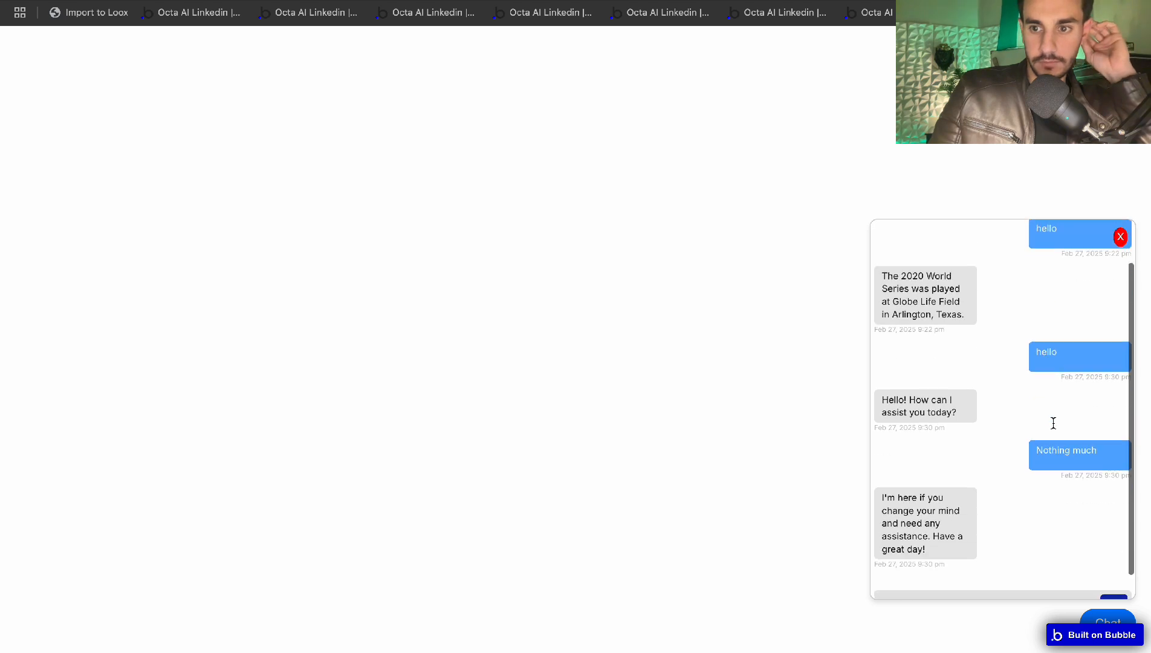
pyautogui.click(1120, 237)
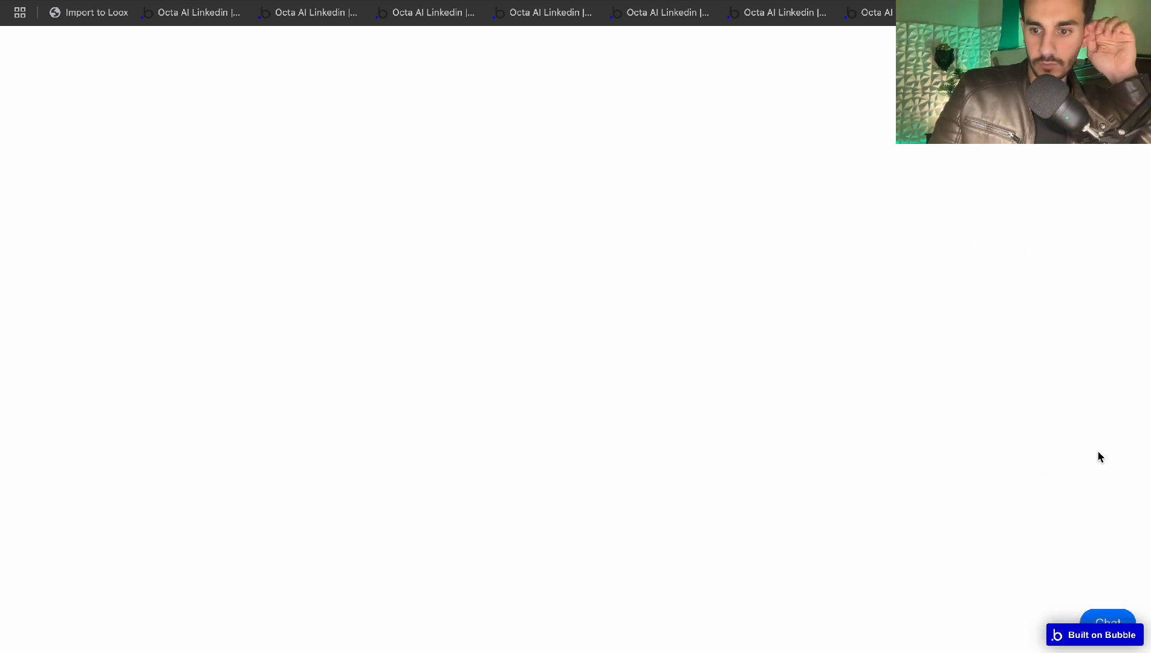
# Send 'Hello' in the chat widget, get 'Hello! How are you today?', then close and reopen it
pyautogui.click(1110, 617)
pyautogui.scroll(-3, 1008, 585)
pyautogui.click(991, 586)
pyautogui.write('Hello')
pyautogui.press('Return')
pyautogui.scroll(-1, 943, 538)
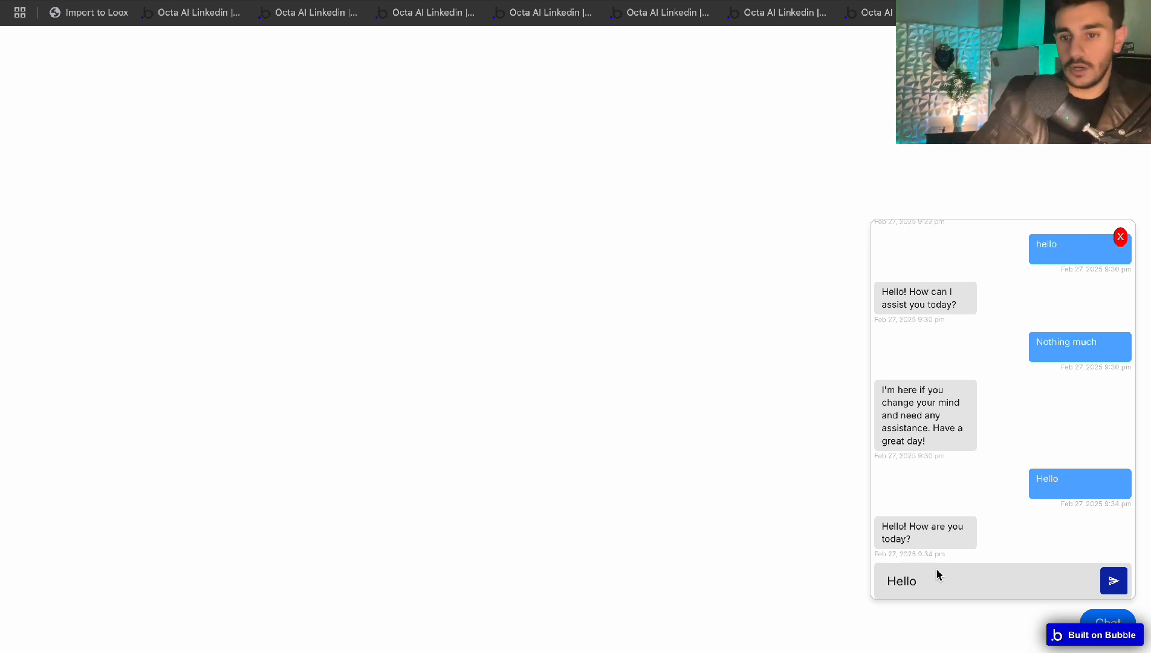
pyautogui.click(1120, 238)
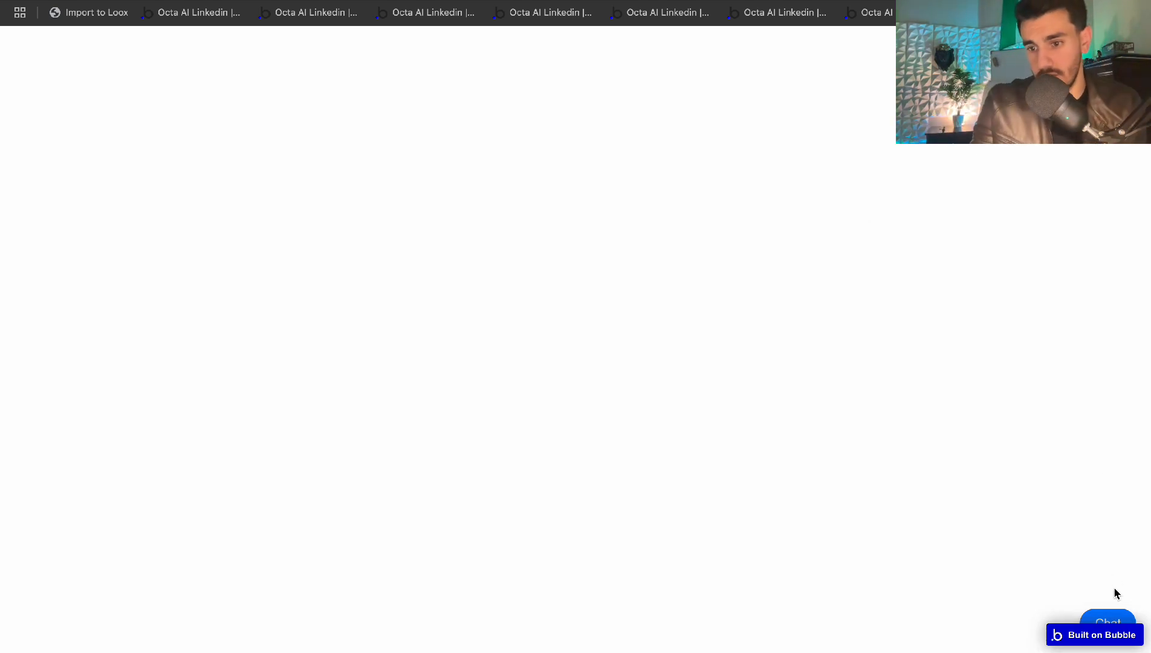
pyautogui.click(1101, 623)
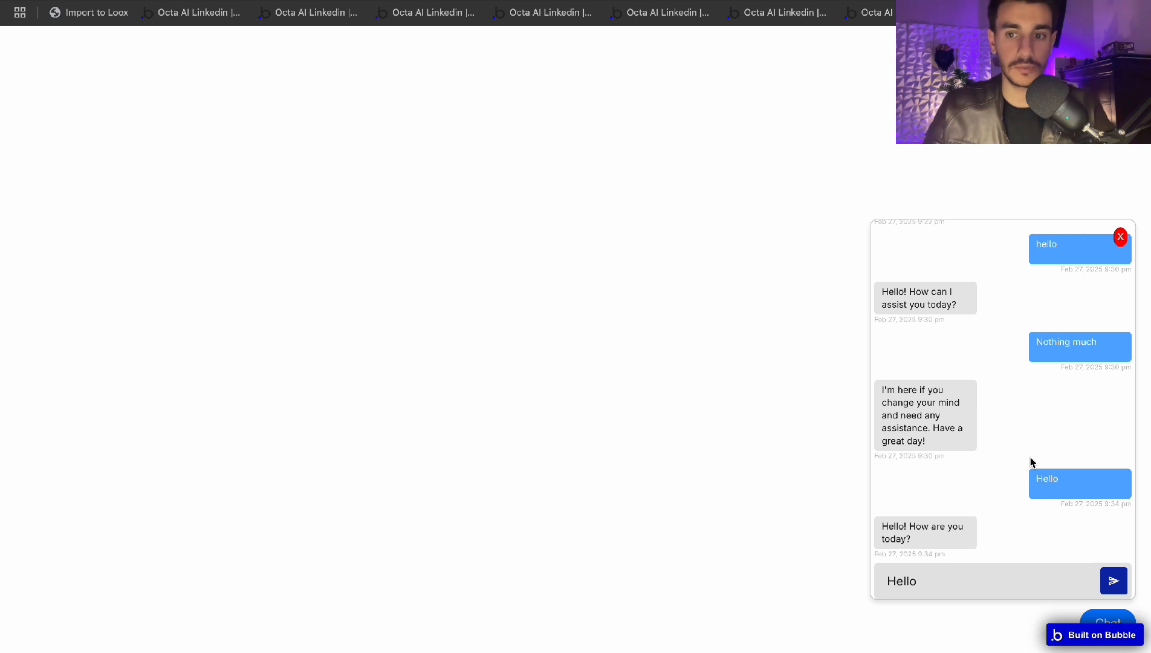
# Send 'what do you guys do?' in the chat widget and get the virtual-assistant reply
pyautogui.doubleClick(912, 584)
pyautogui.write('what do yo')
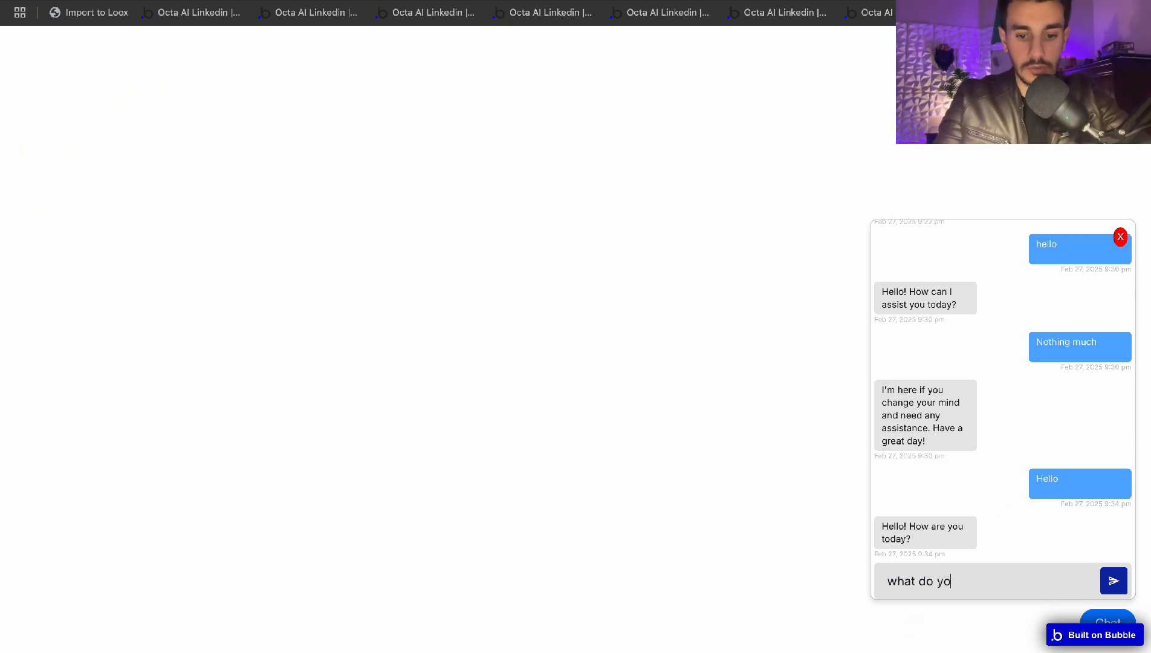
pyautogui.write('u guys do?')
pyautogui.press('Return')
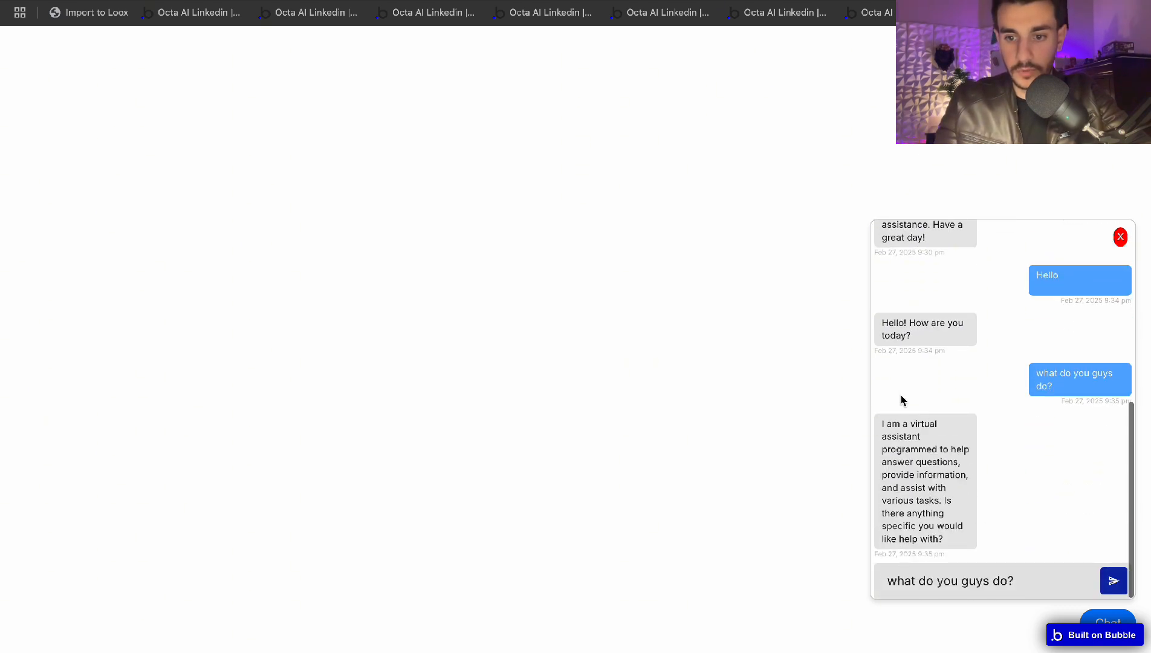
pyautogui.moveTo(892, 423); pyautogui.dragTo(913, 507)
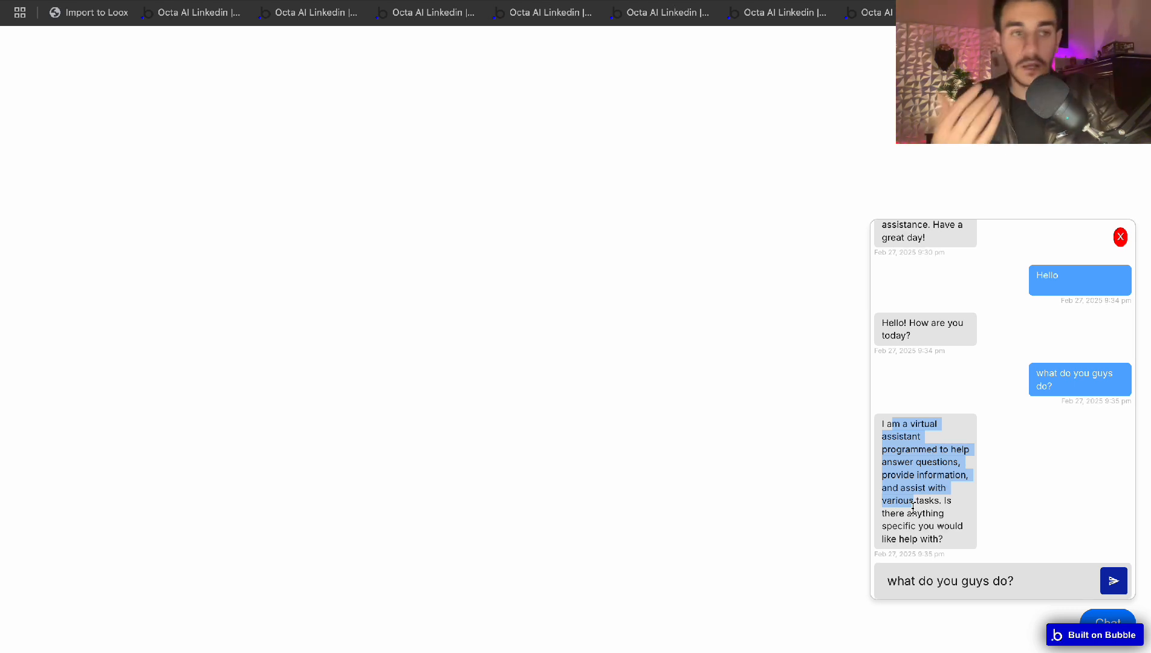
pyautogui.click(952, 484)
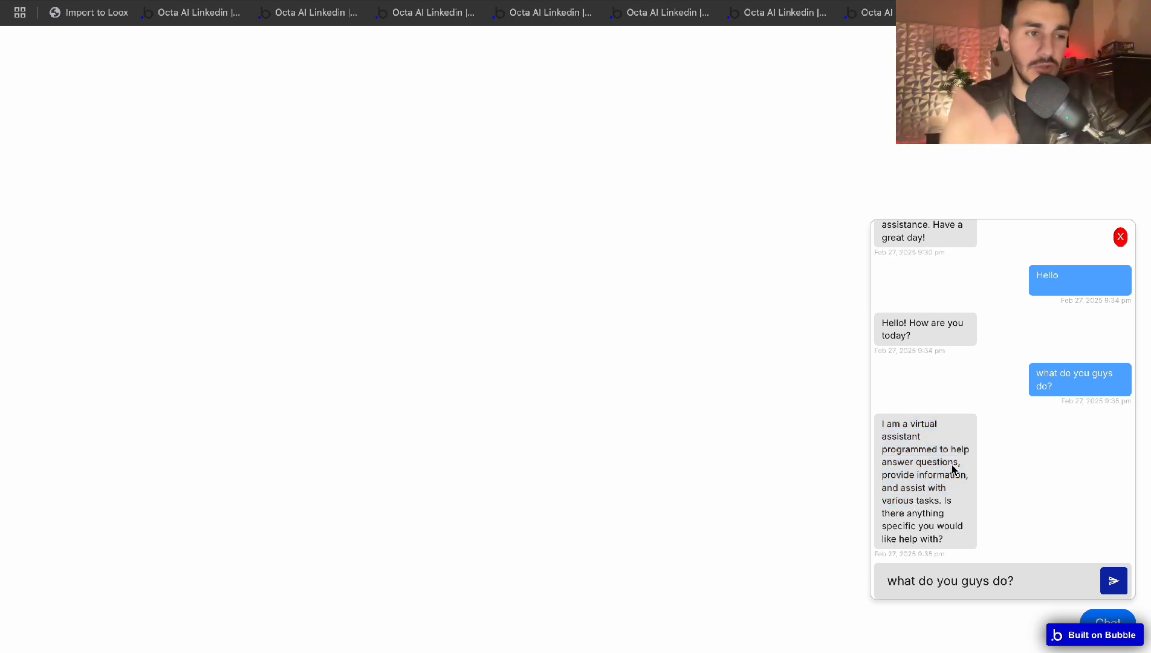